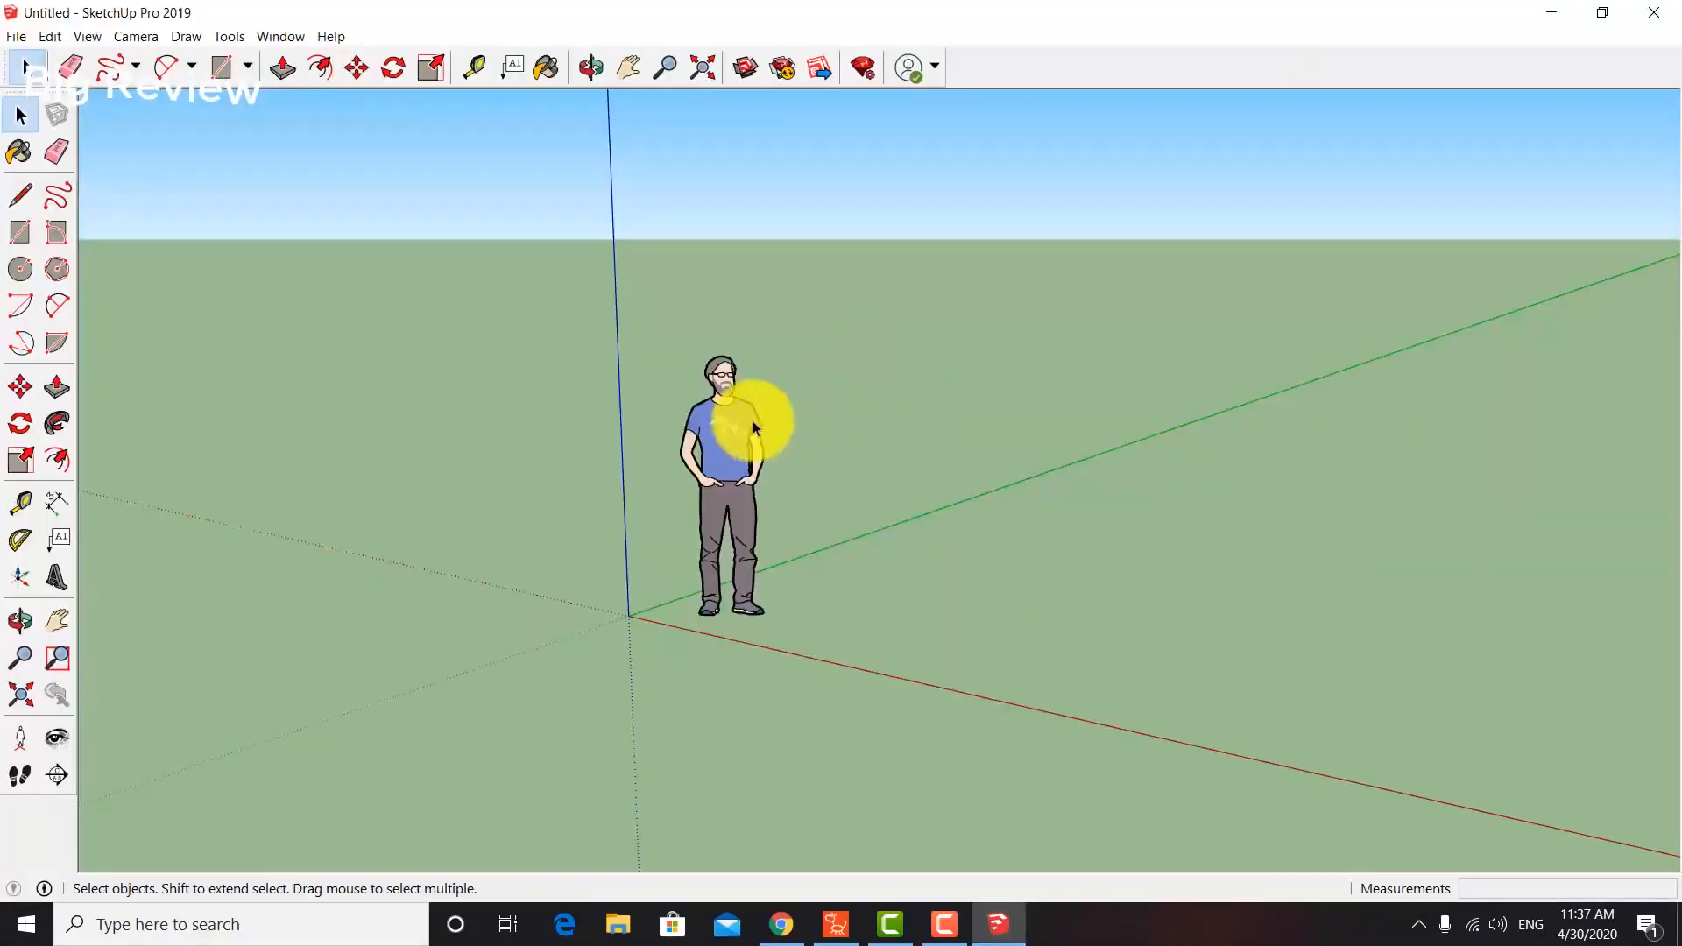
Delete the default human figure from the empty scene.
drag(859, 258, 538, 821)
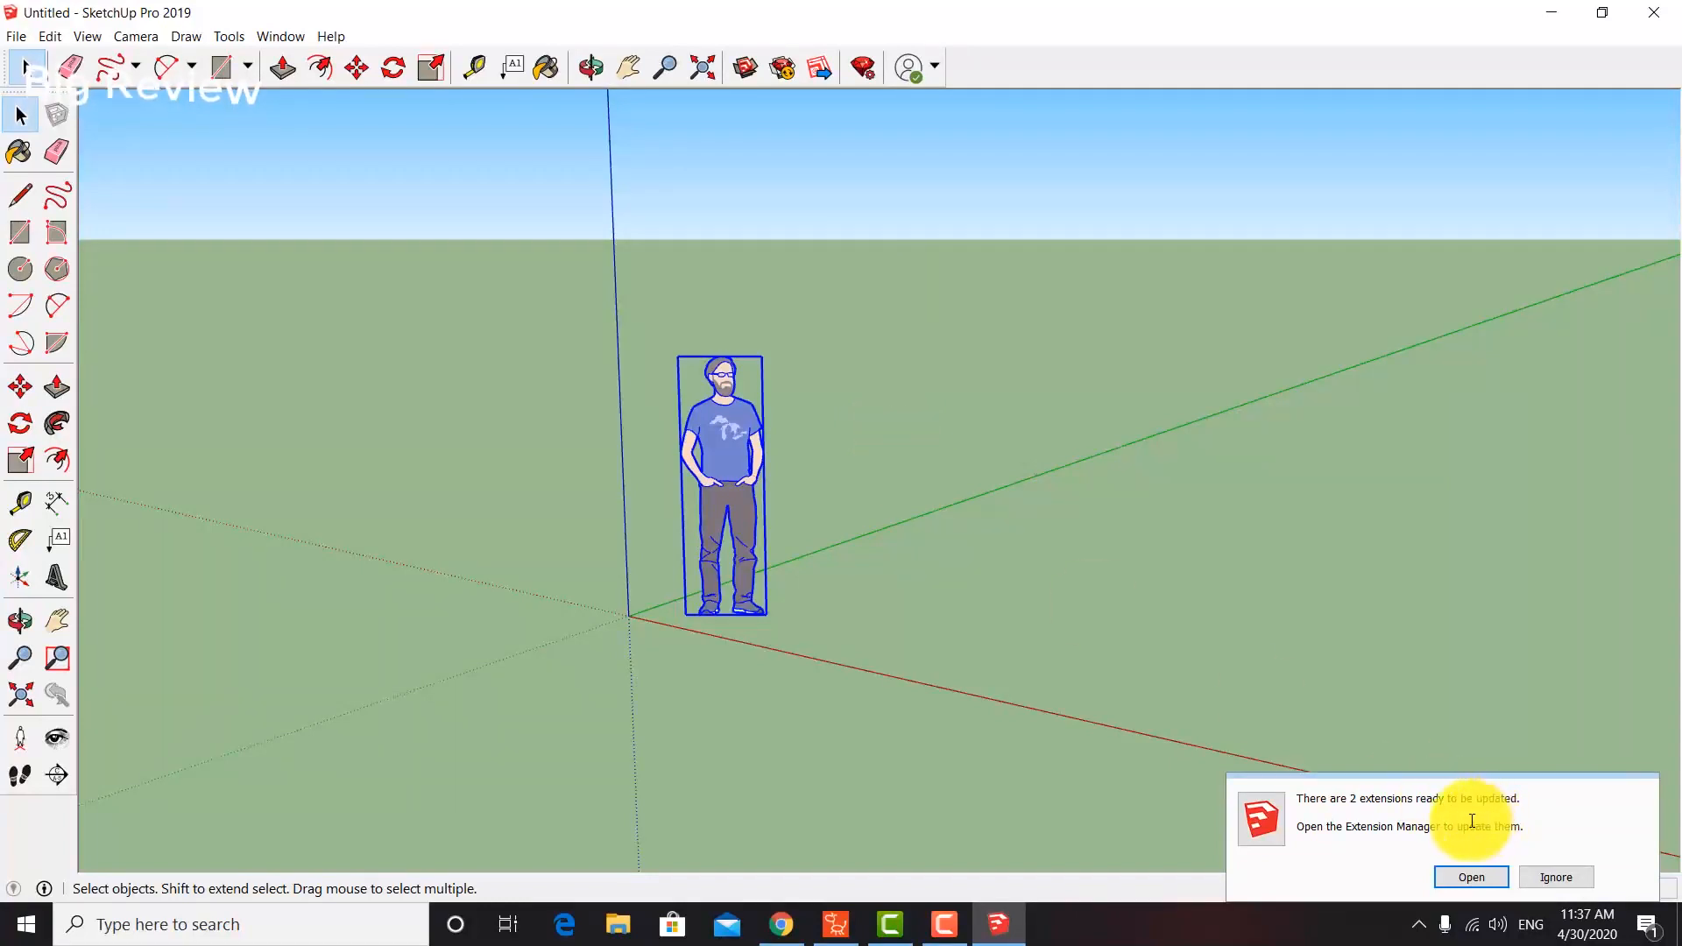
key(Delete)
key(o)
drag(871, 525, 727, 495)
key(space)
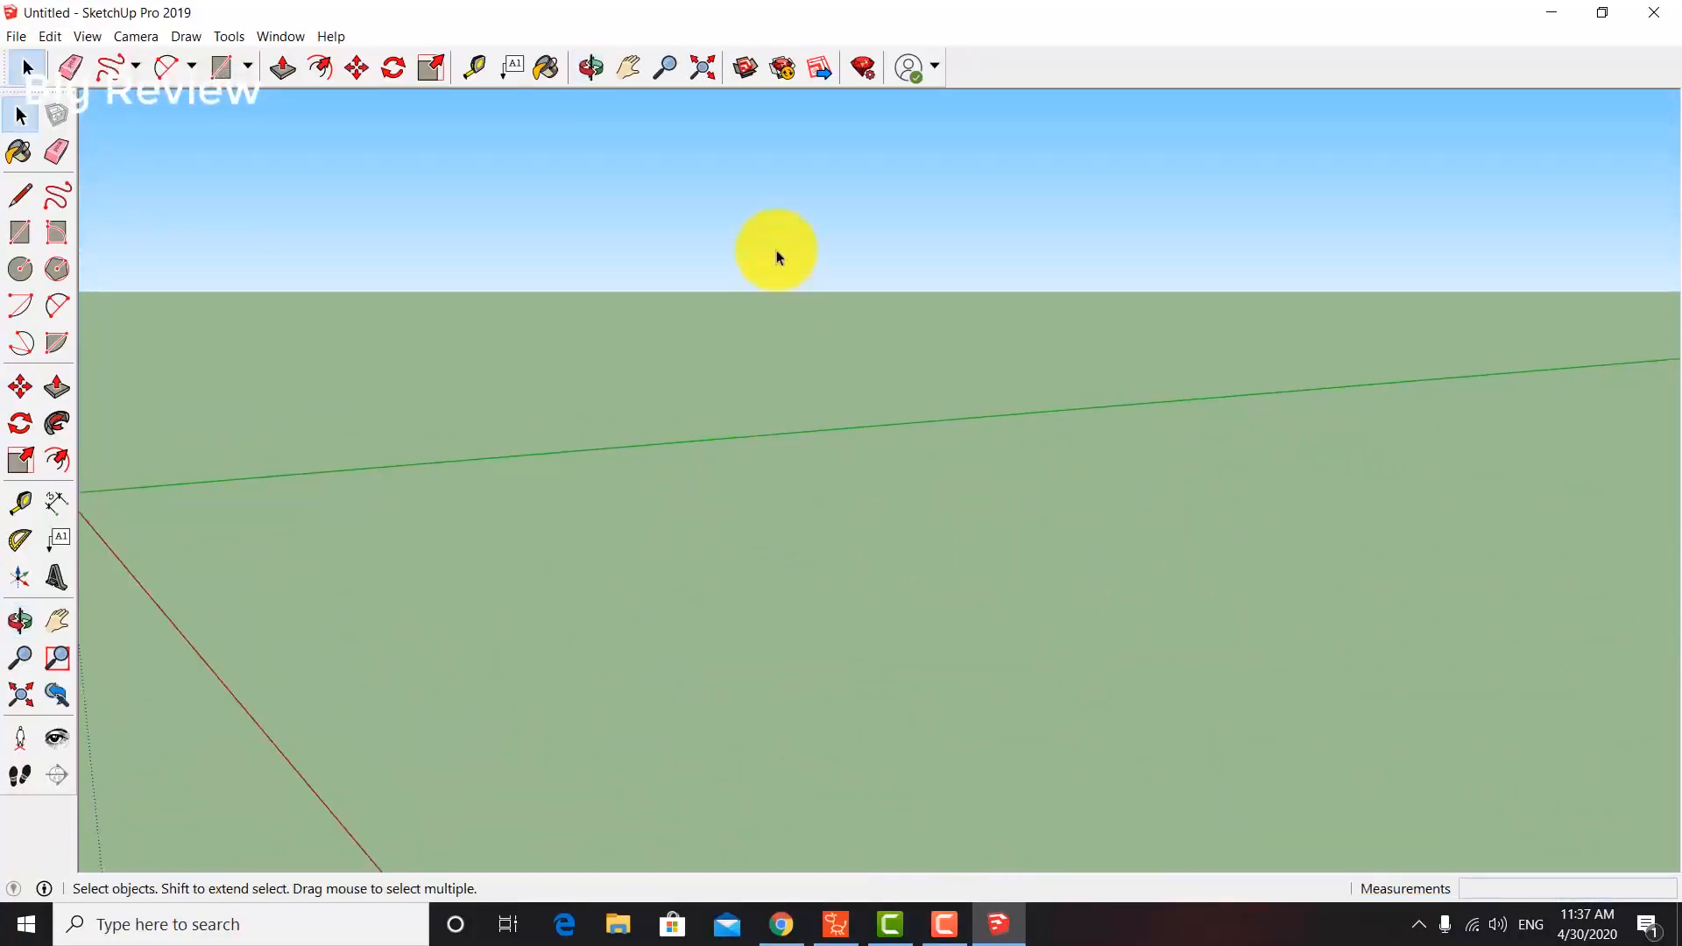
Search 3D Warehouse for "khmer" and look through the model results.
click(741, 70)
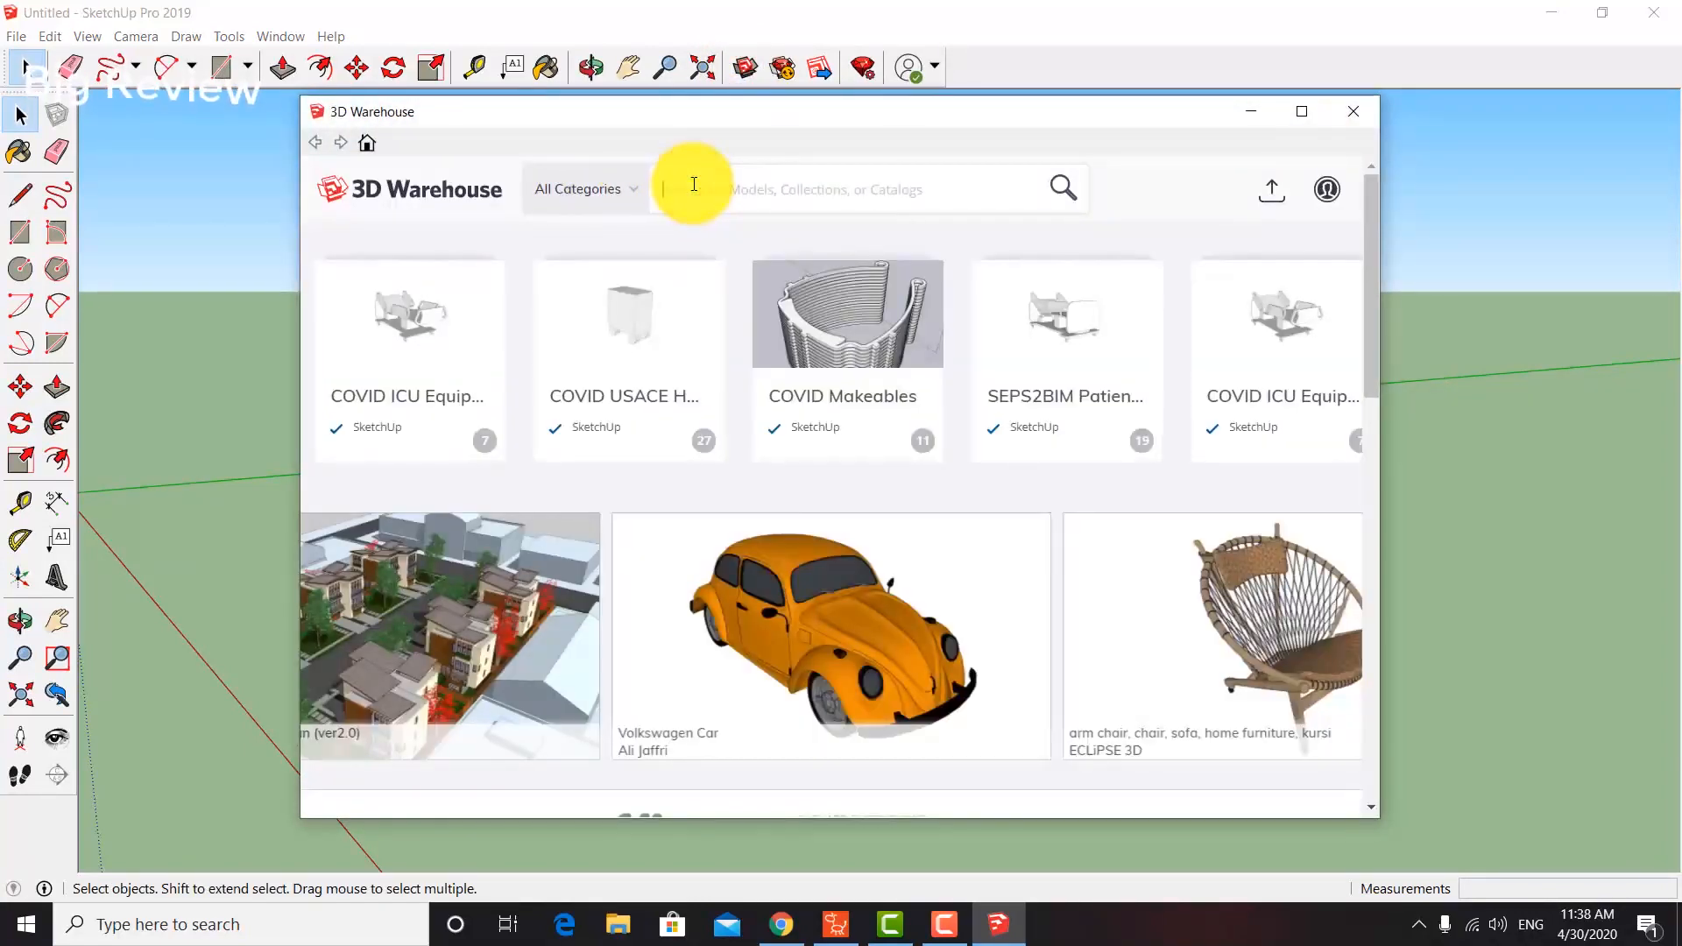
text(khmer)
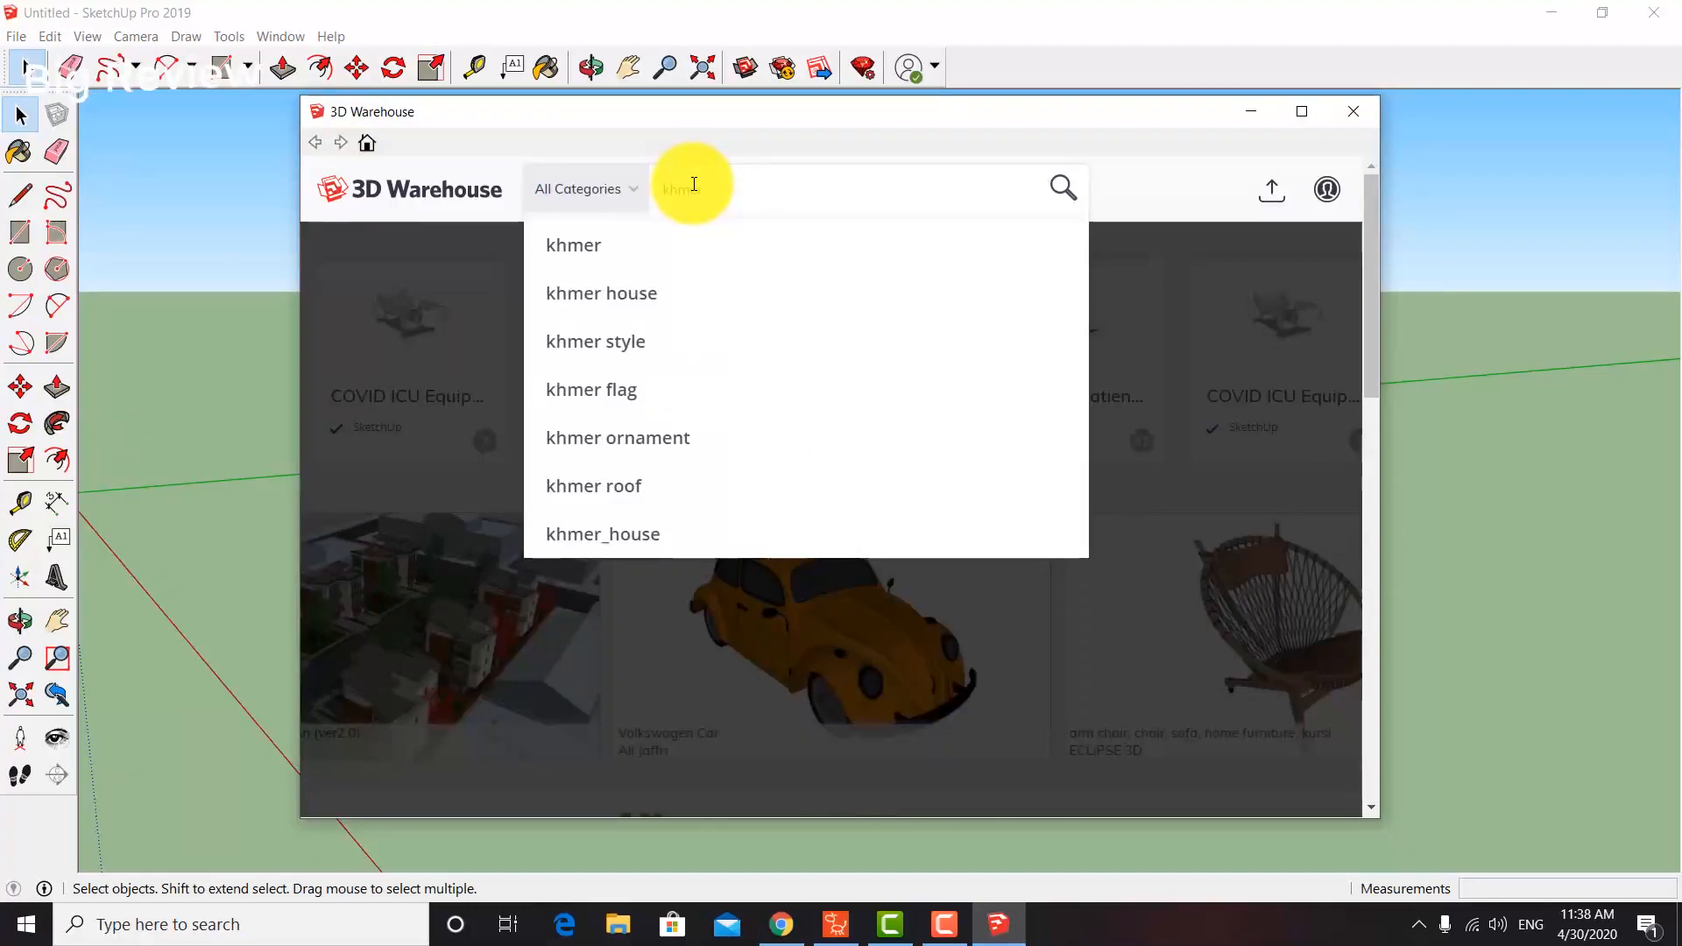
key(Return)
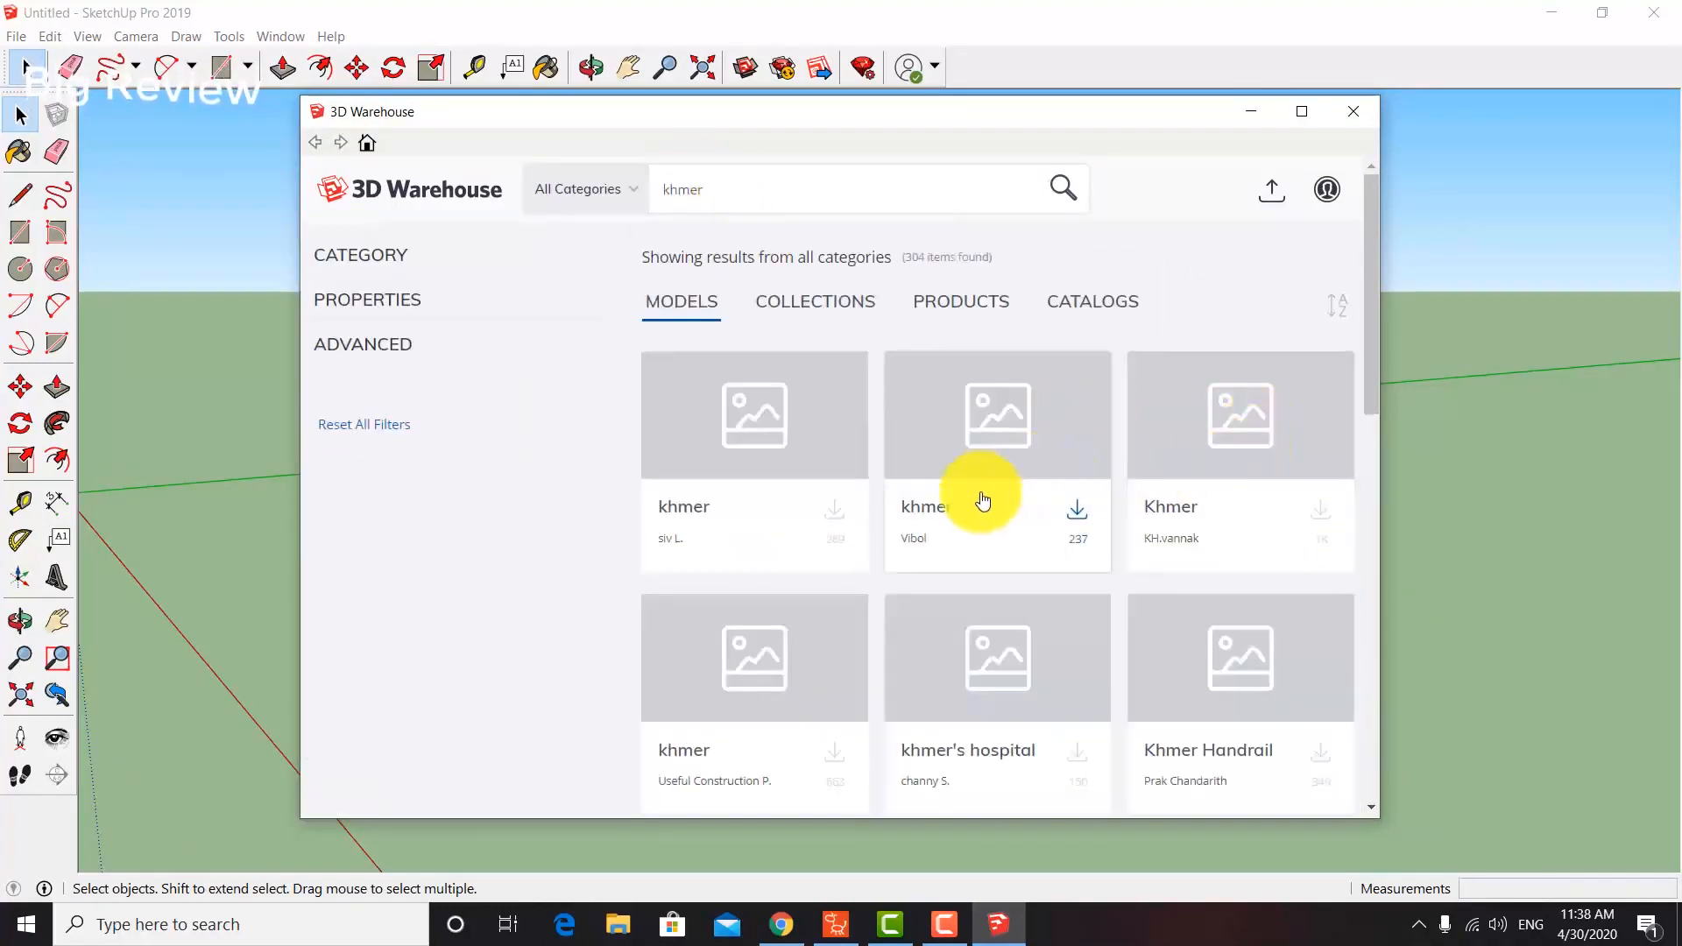
scroll(1081, 485, down, 6)
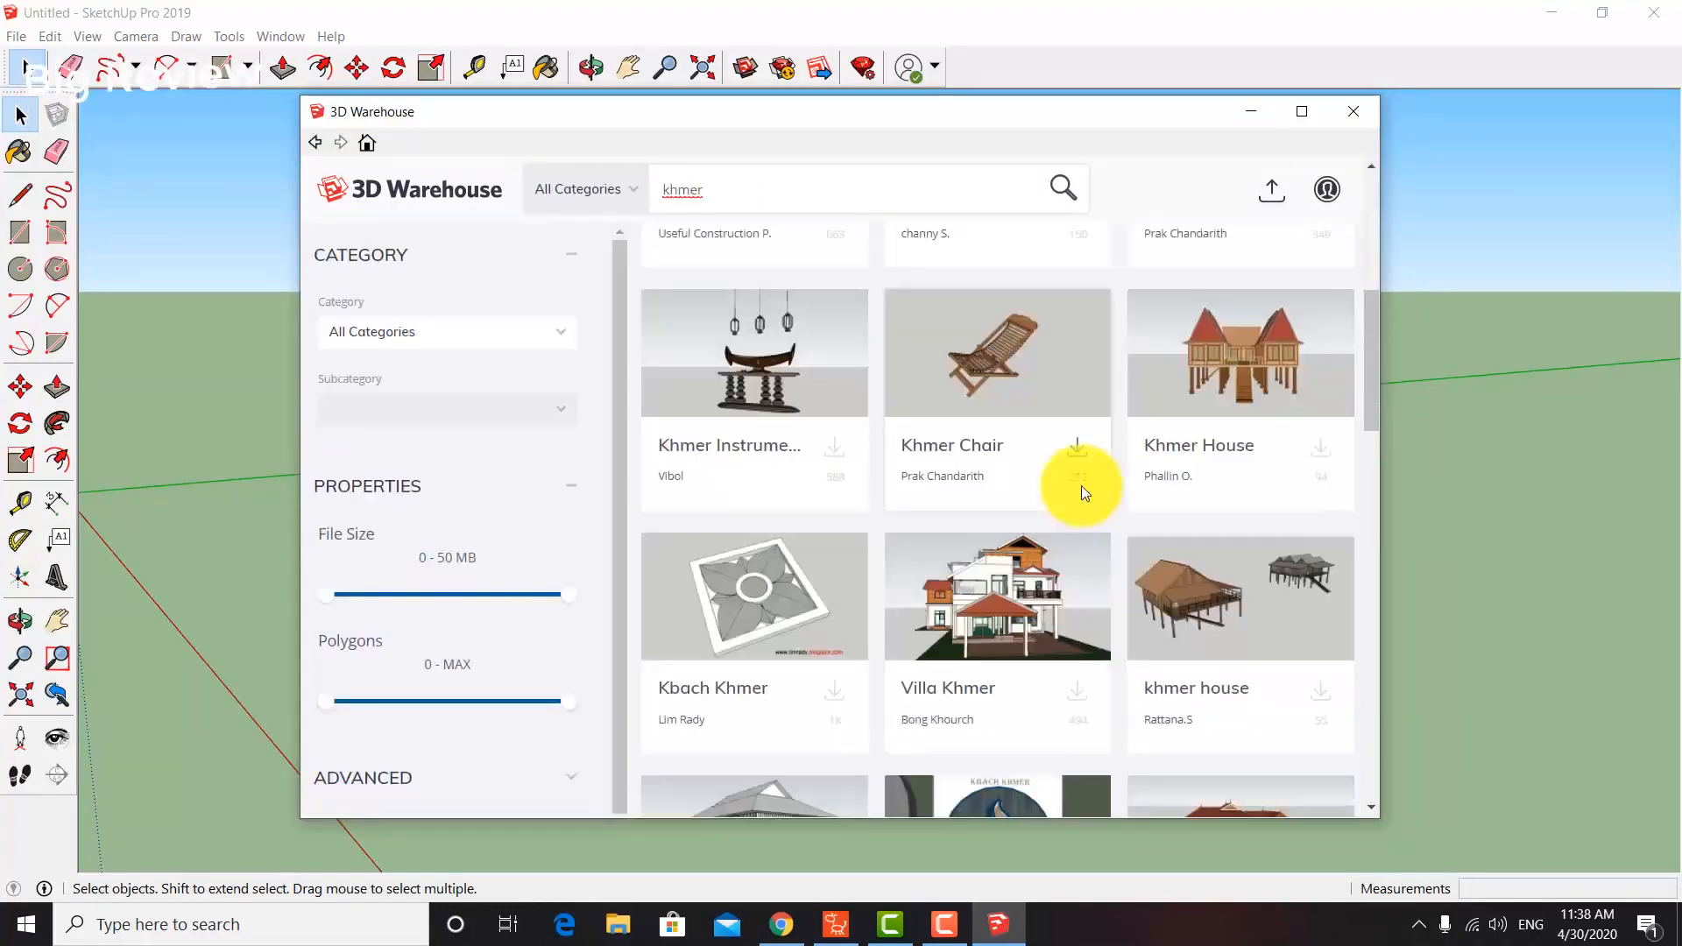
scroll(1179, 500, down, 14)
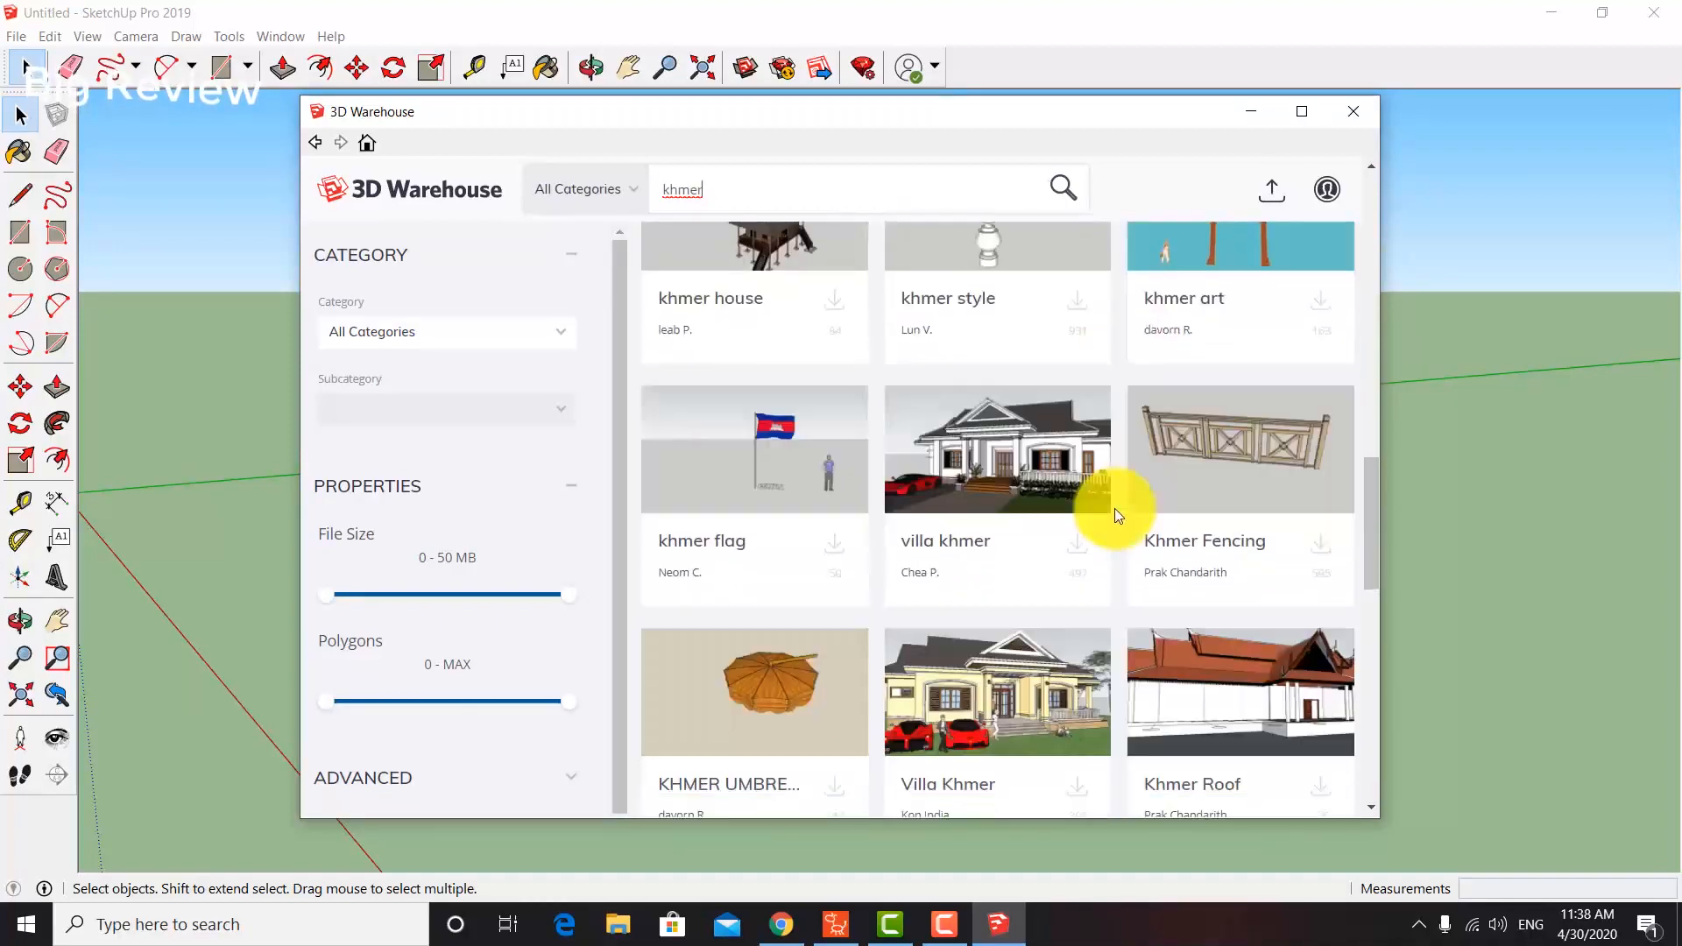
scroll(1196, 486, down, 5)
scroll(984, 496, down, 5)
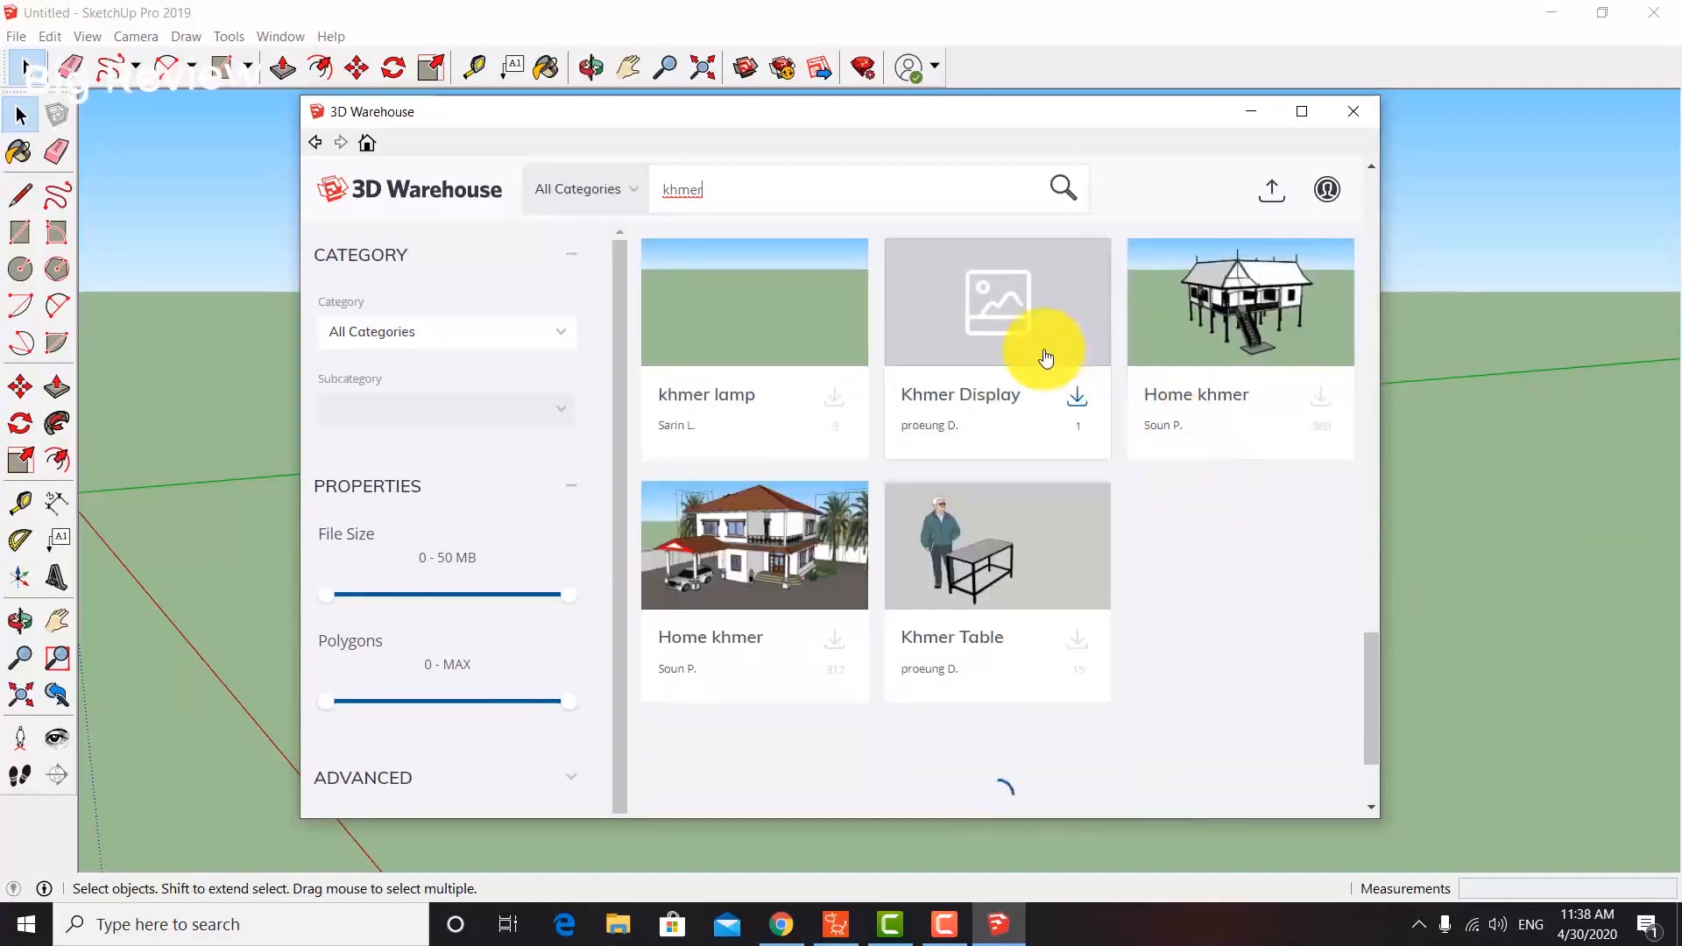
scroll(929, 547, up, 8)
scroll(924, 526, up, 15)
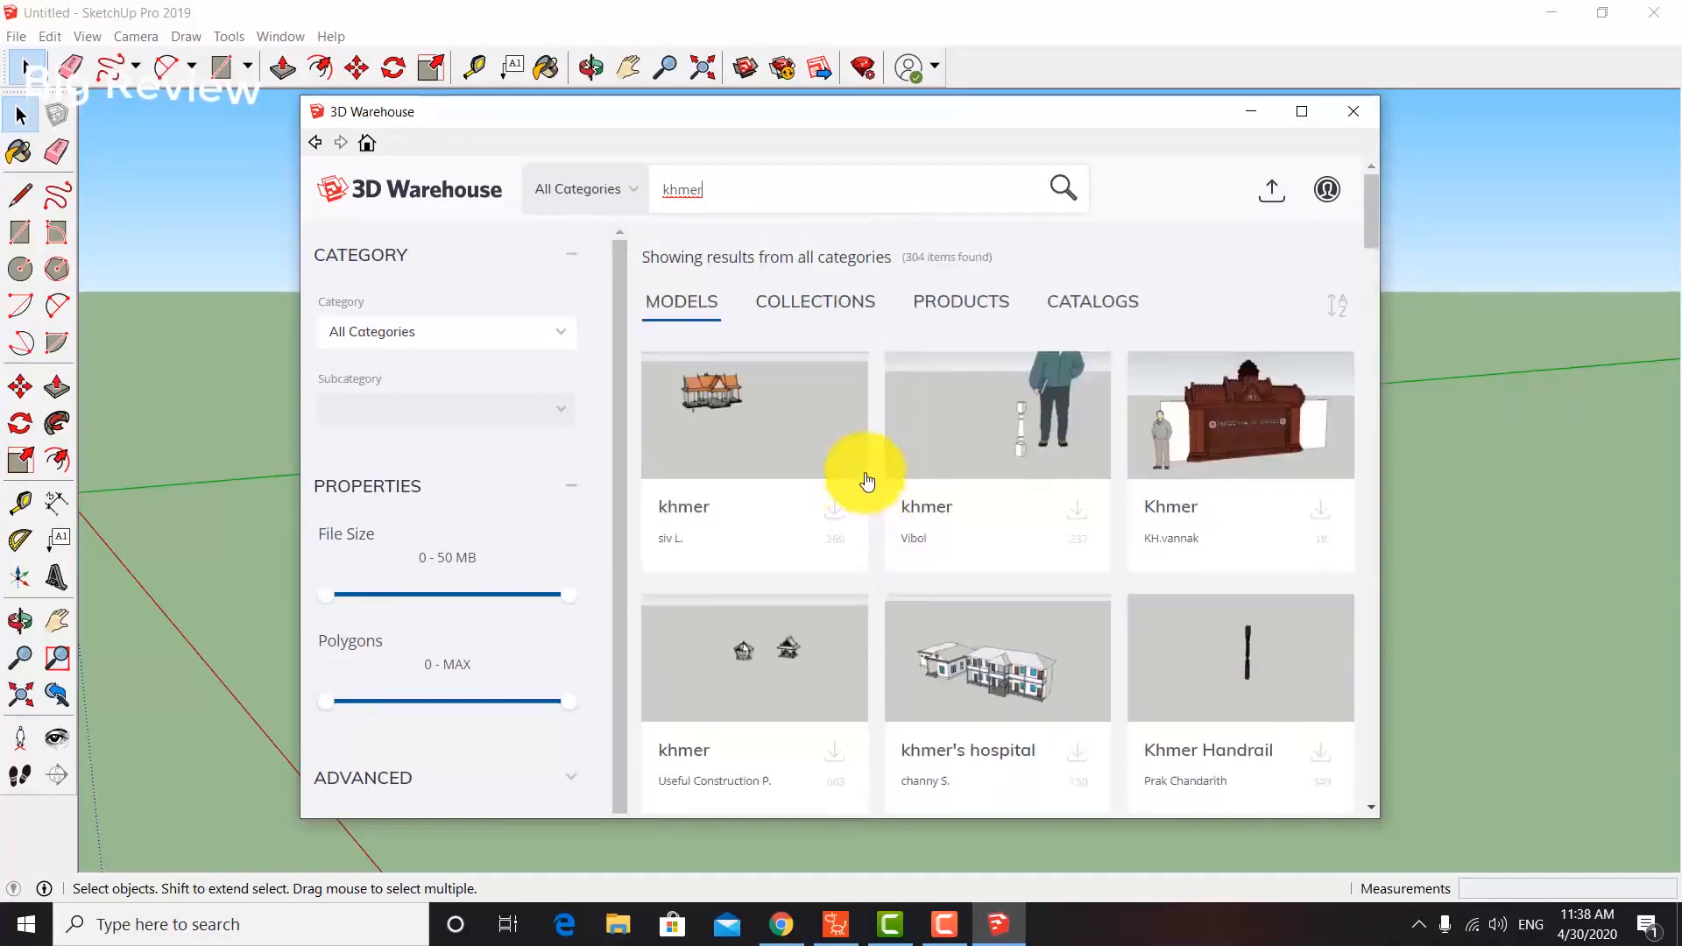
Open the Khmer collection from the collection results and load khmer Cart ( Cambodia ) directly into the model.
click(788, 297)
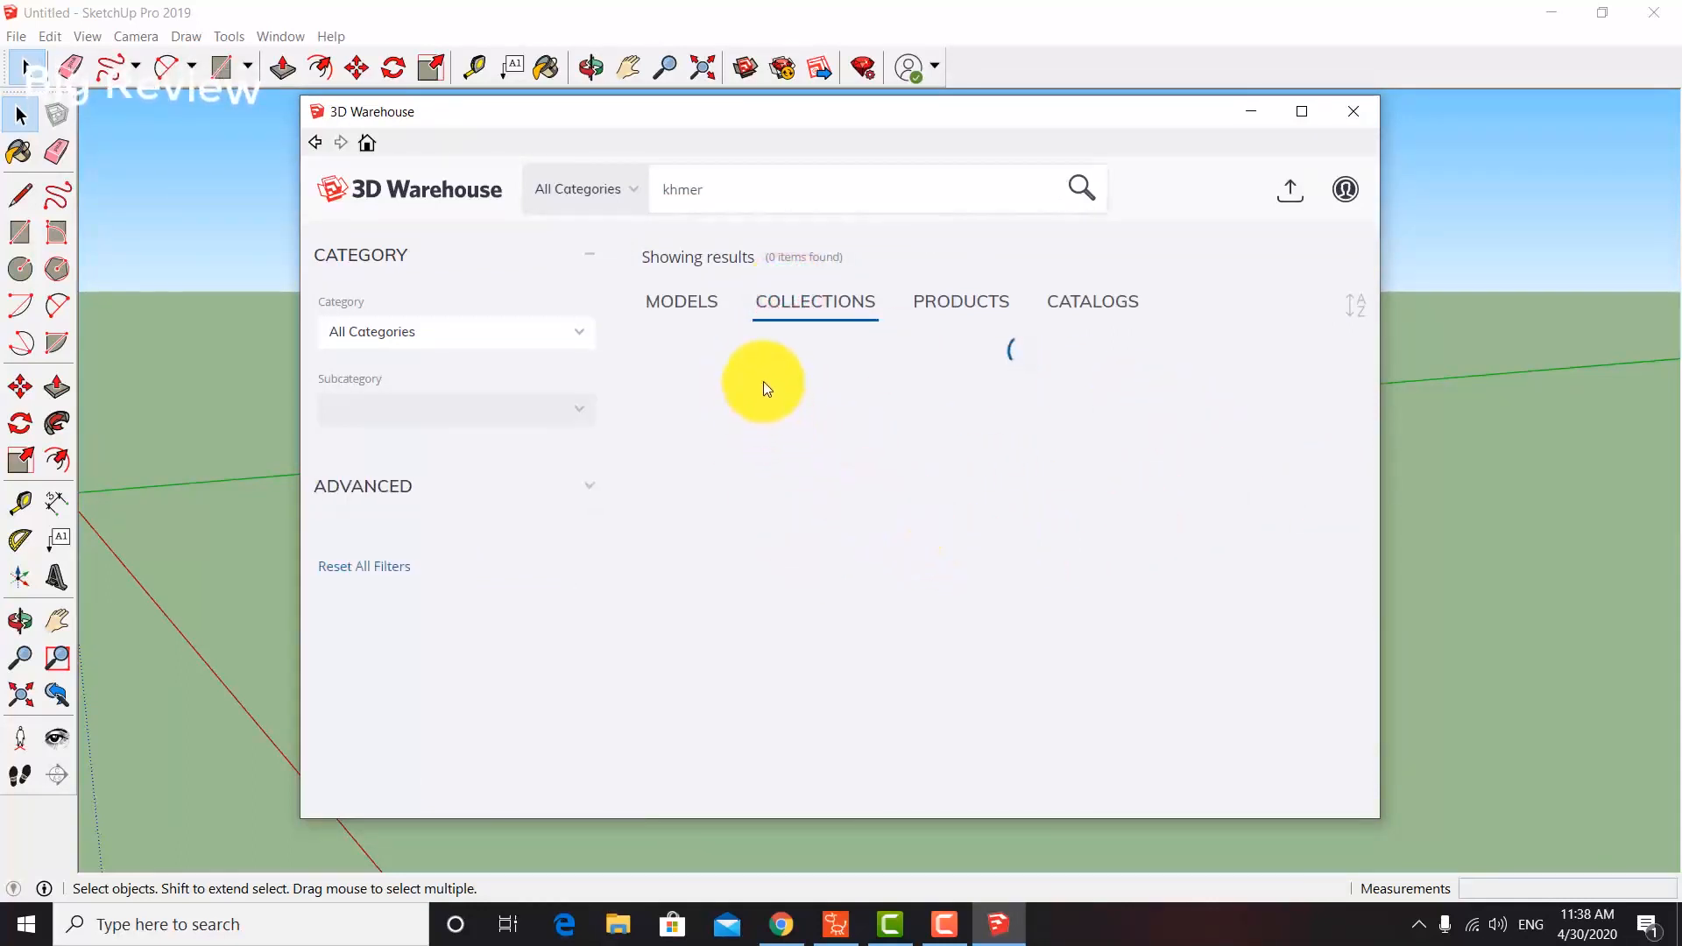
click(731, 657)
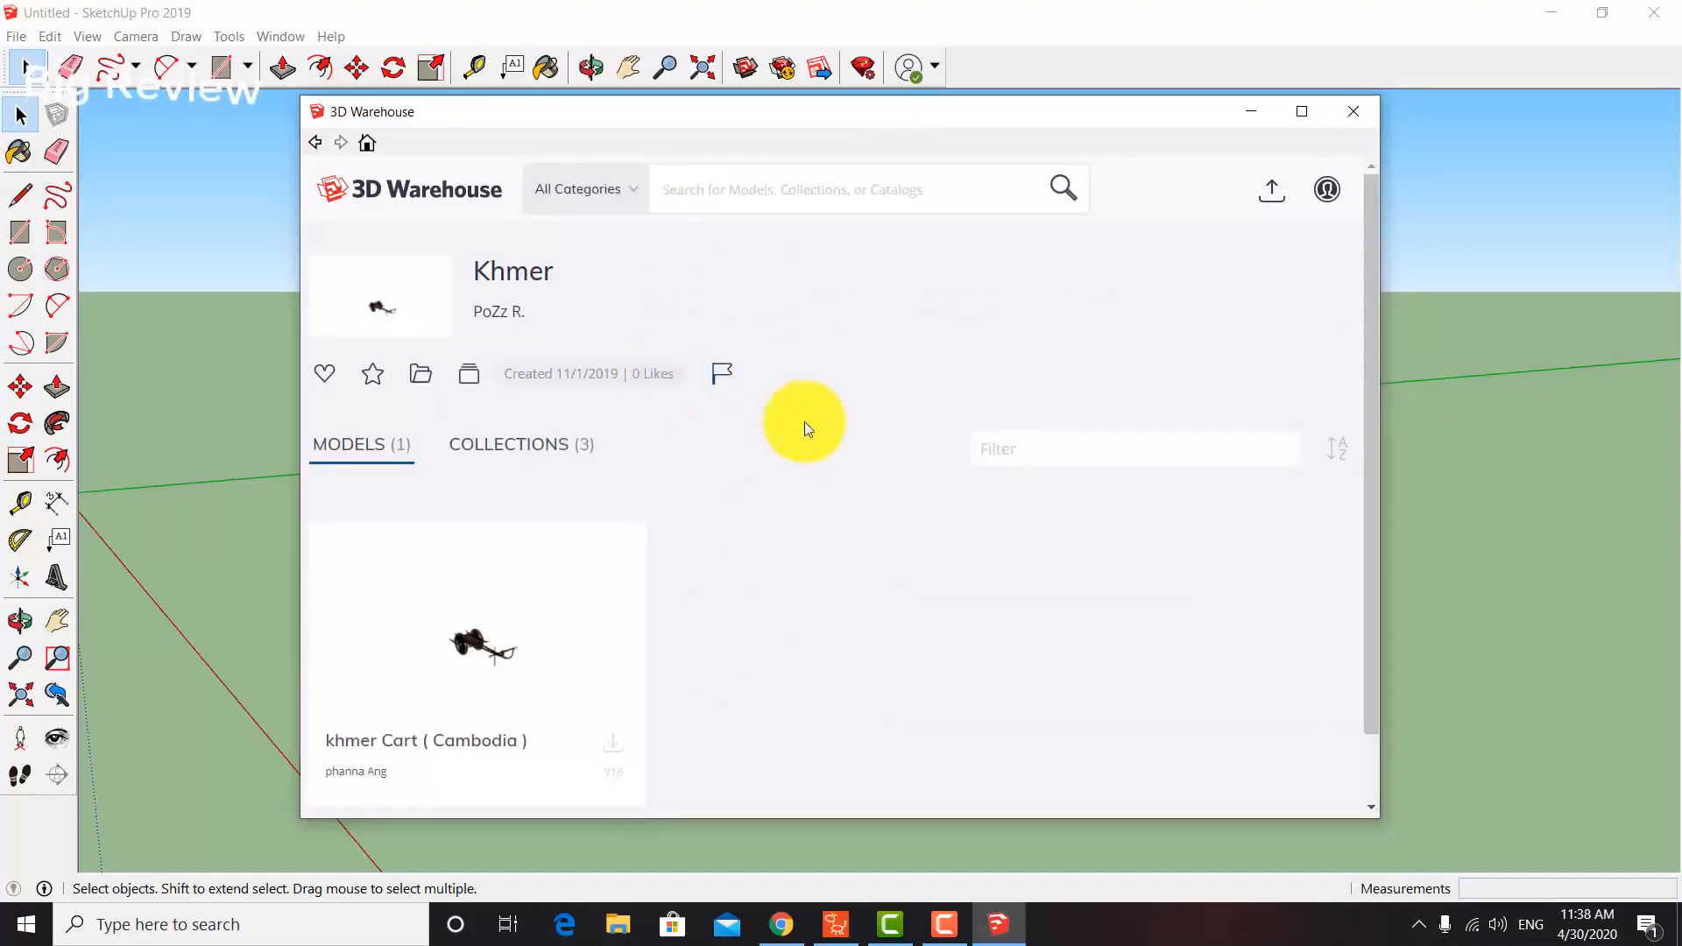
scroll(575, 687, down, 1)
click(606, 668)
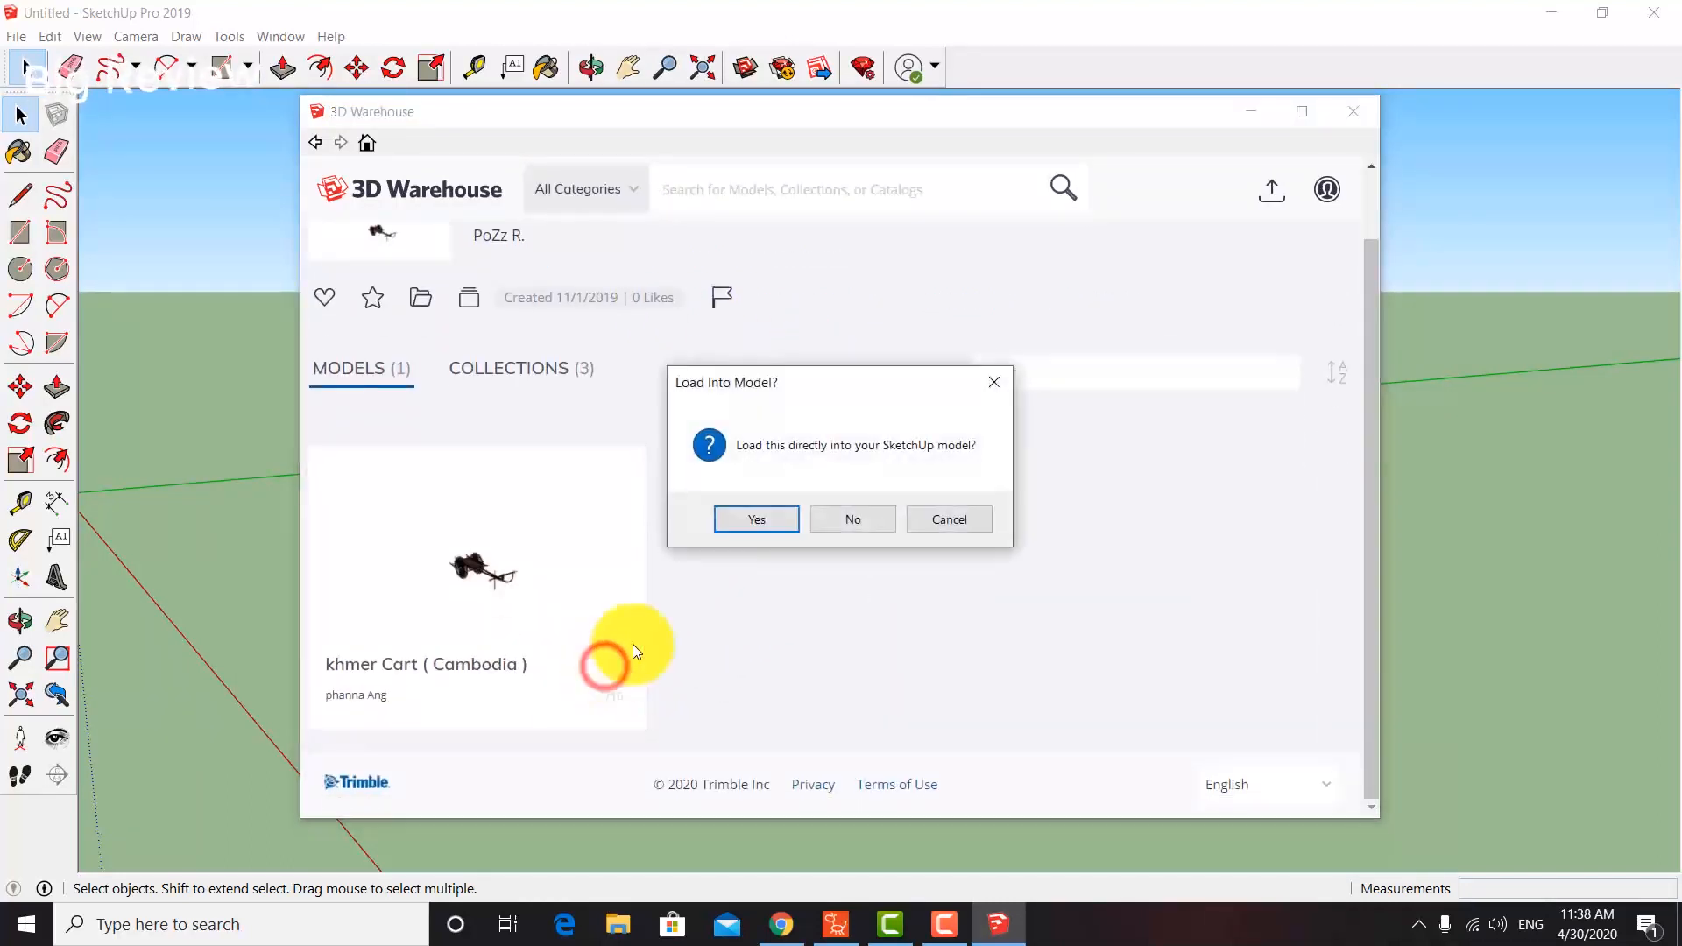
click(734, 515)
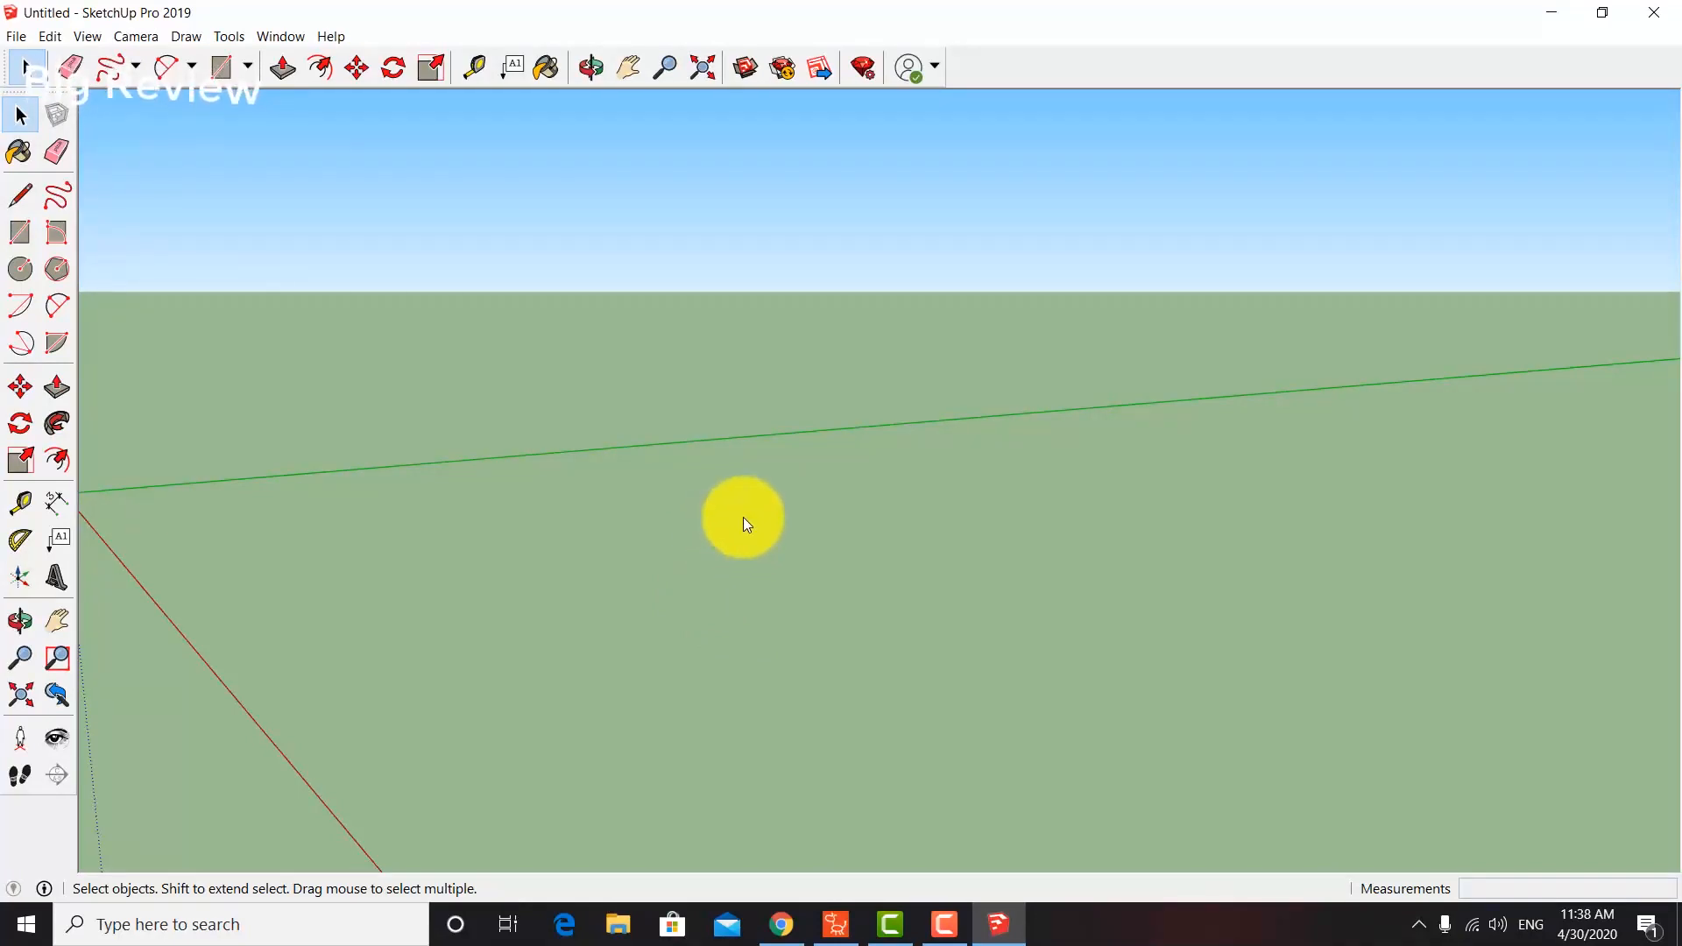
Place the loaded cart in the scene, bring it fully into view and clear its selection.
scroll(777, 381, down, 1)
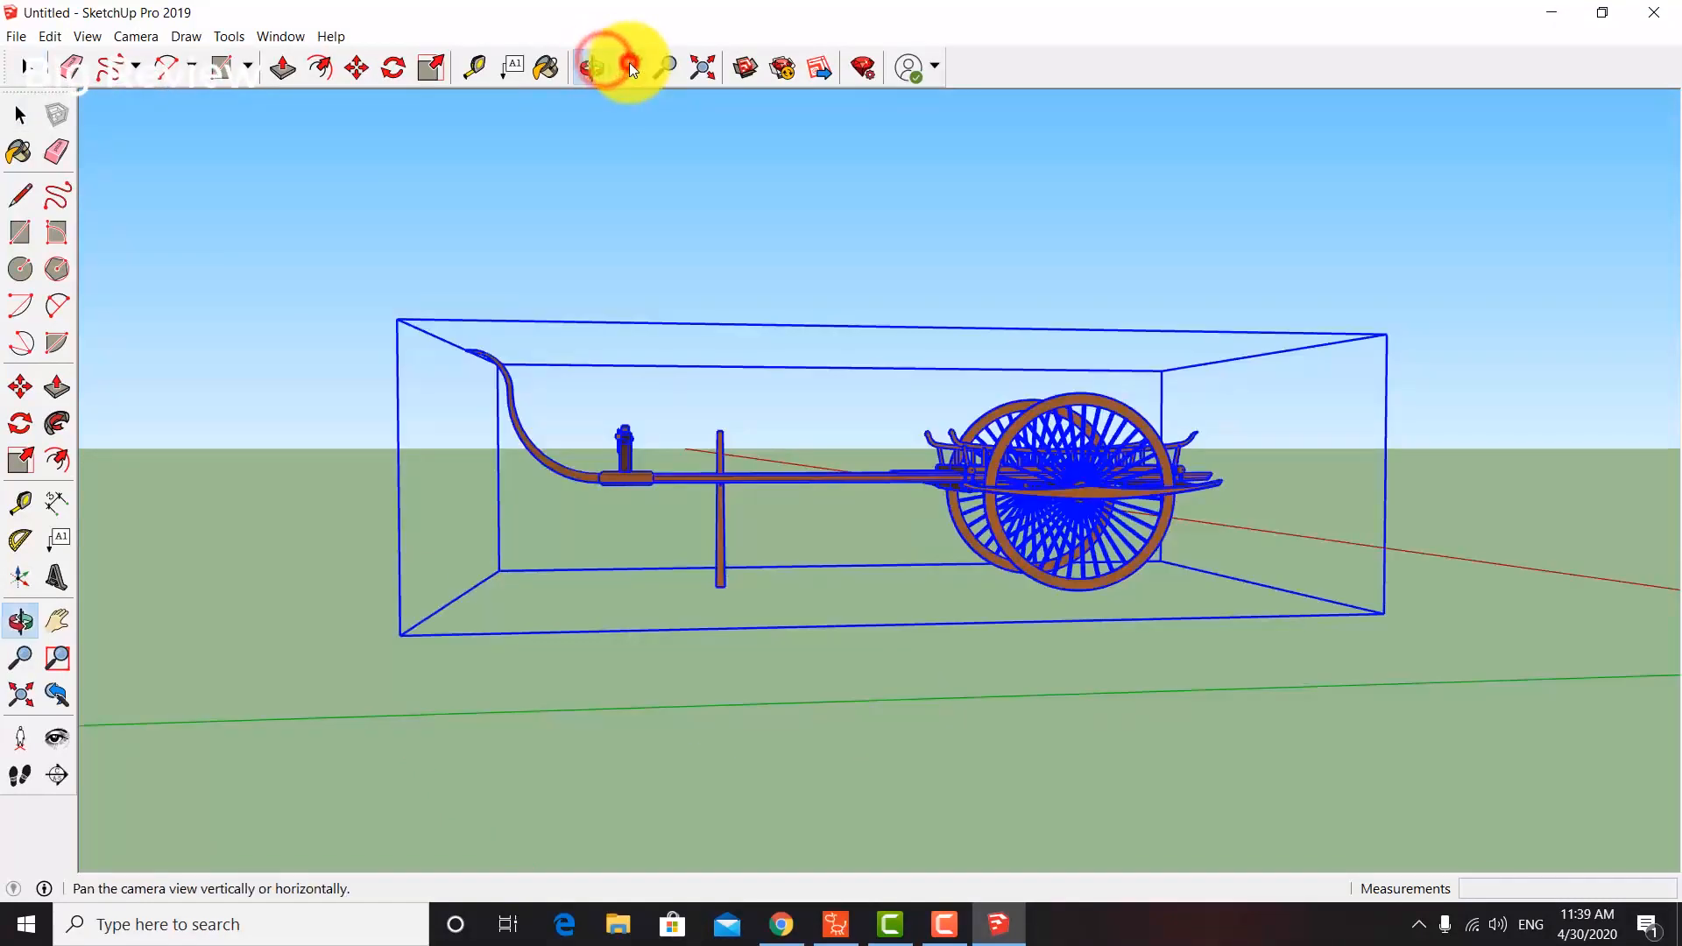
click(629, 67)
mouse_move(988, 444)
mouse_down()
mouse_move(983, 312)
mouse_move(950, 301)
mouse_move(938, 376)
mouse_move(985, 480)
mouse_up()
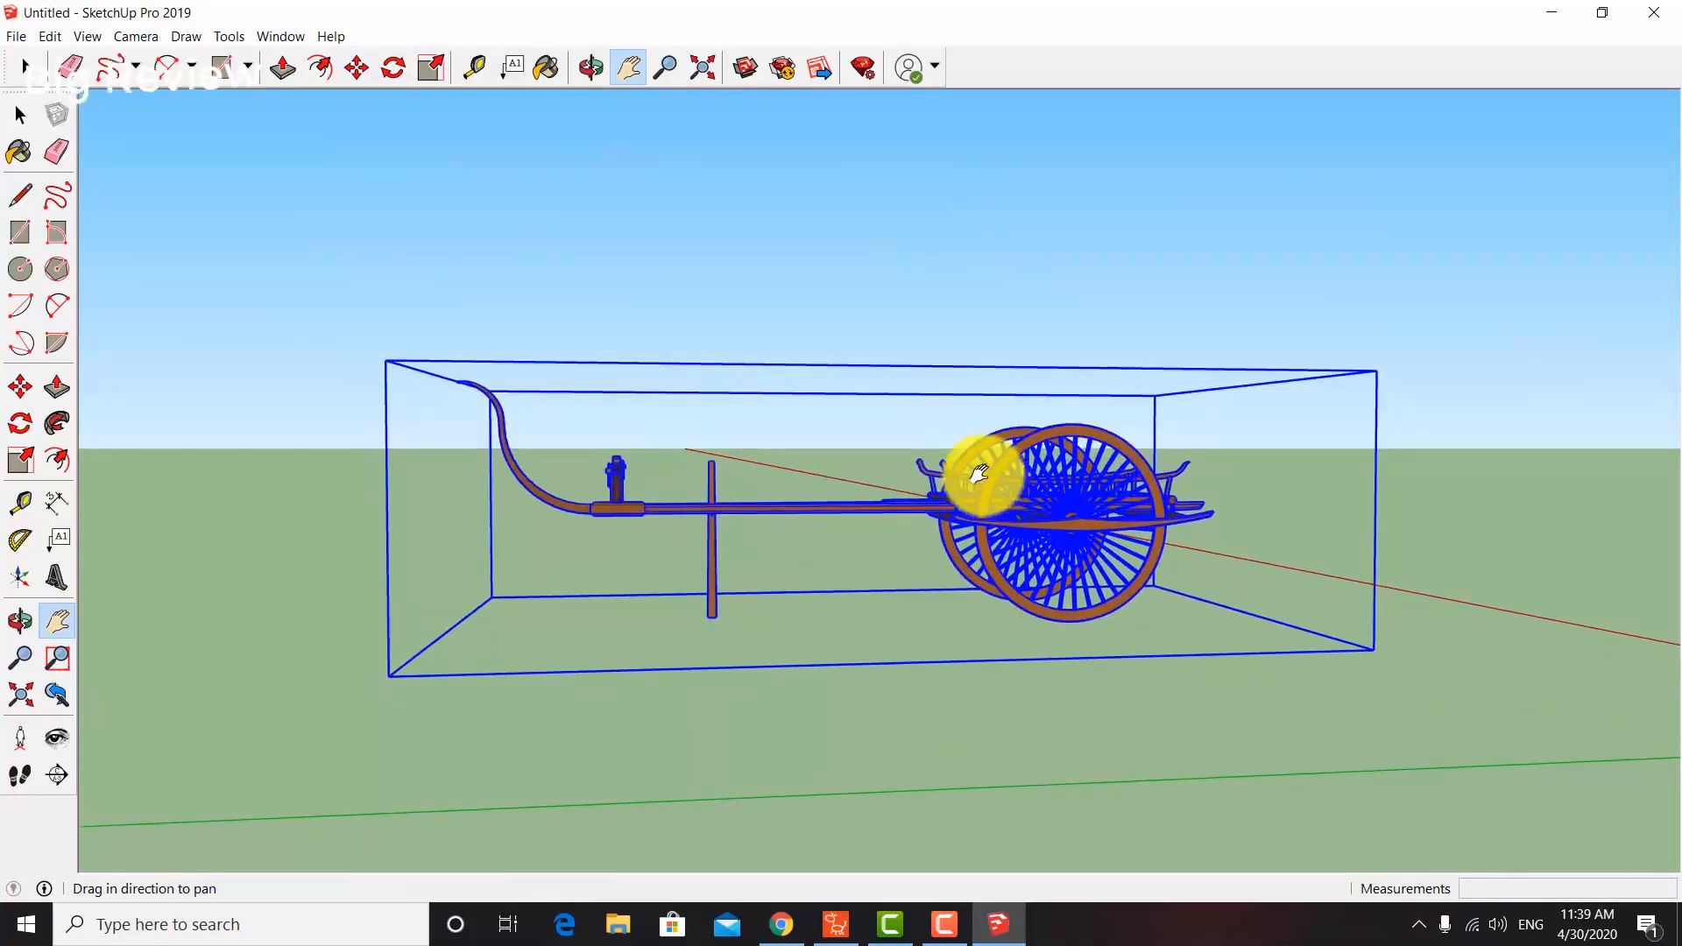
click(20, 114)
click(507, 250)
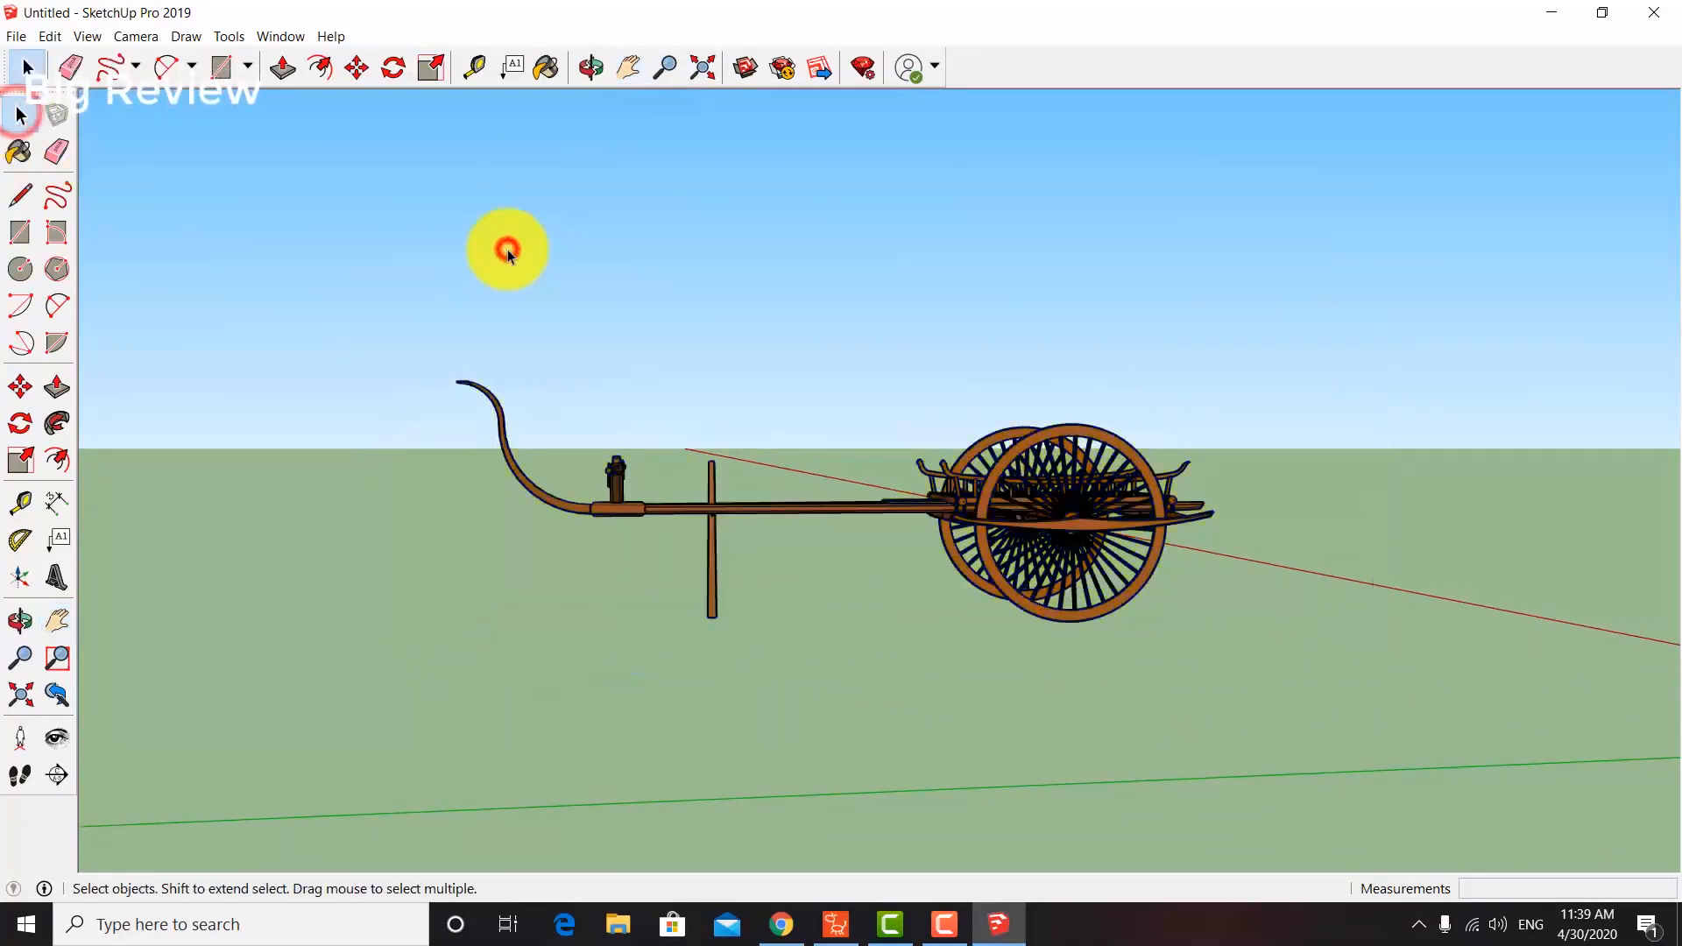
Explode the imported cart component and the nested cart component inside it.
click(717, 511)
right_click(717, 507)
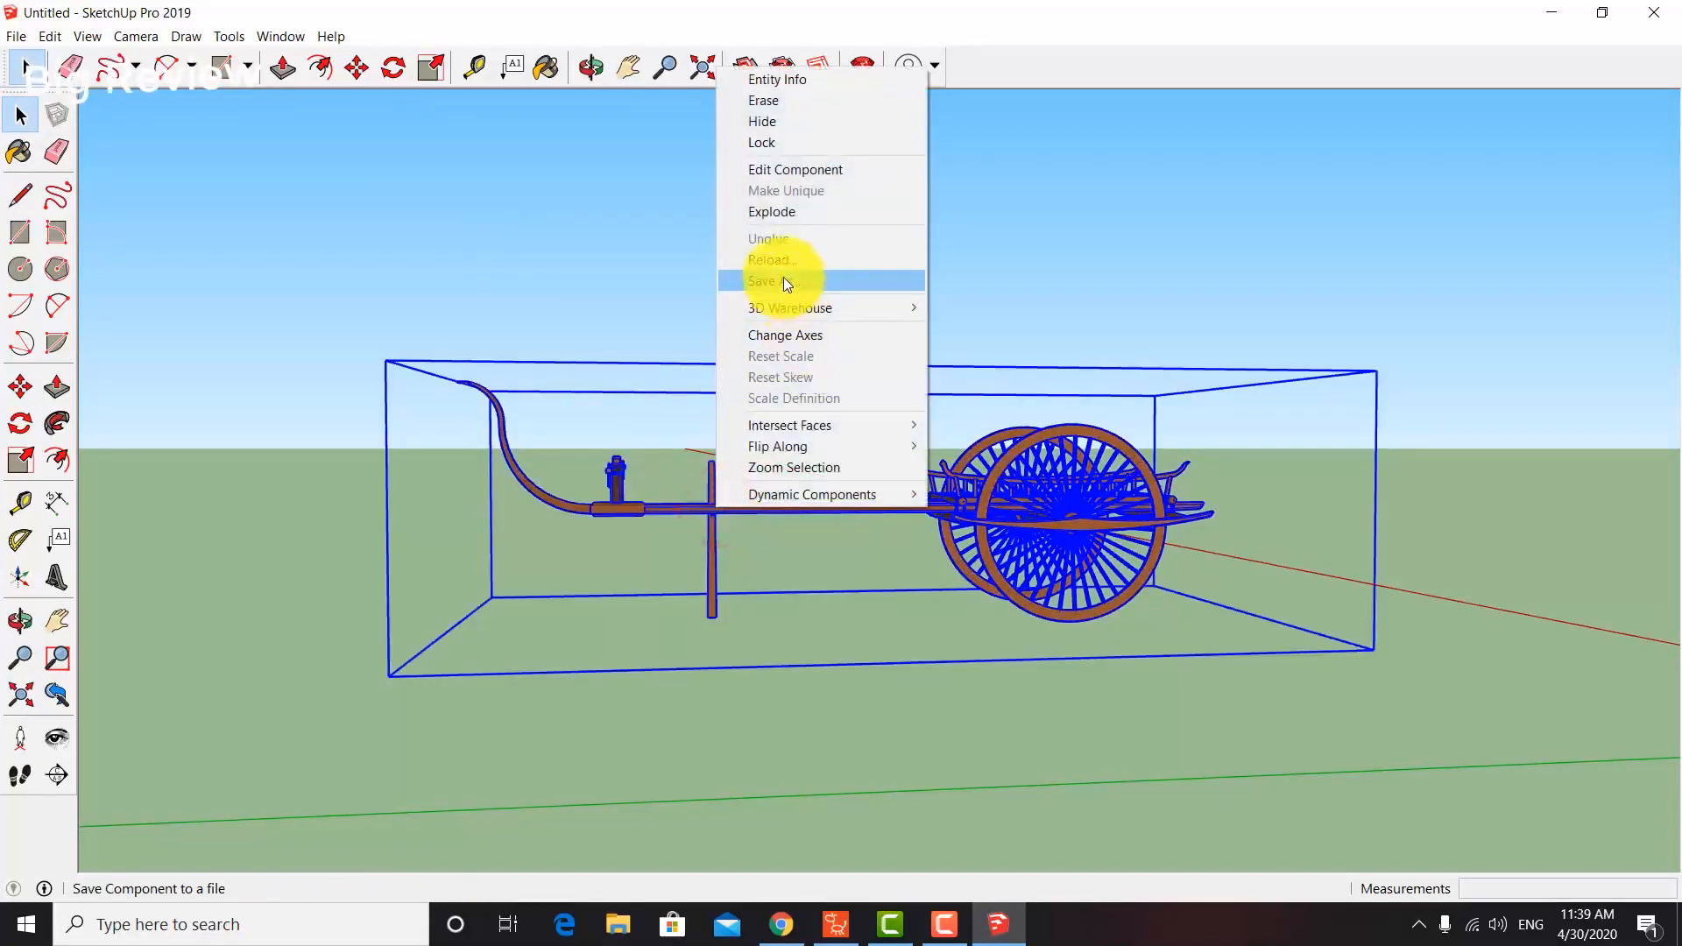
click(781, 212)
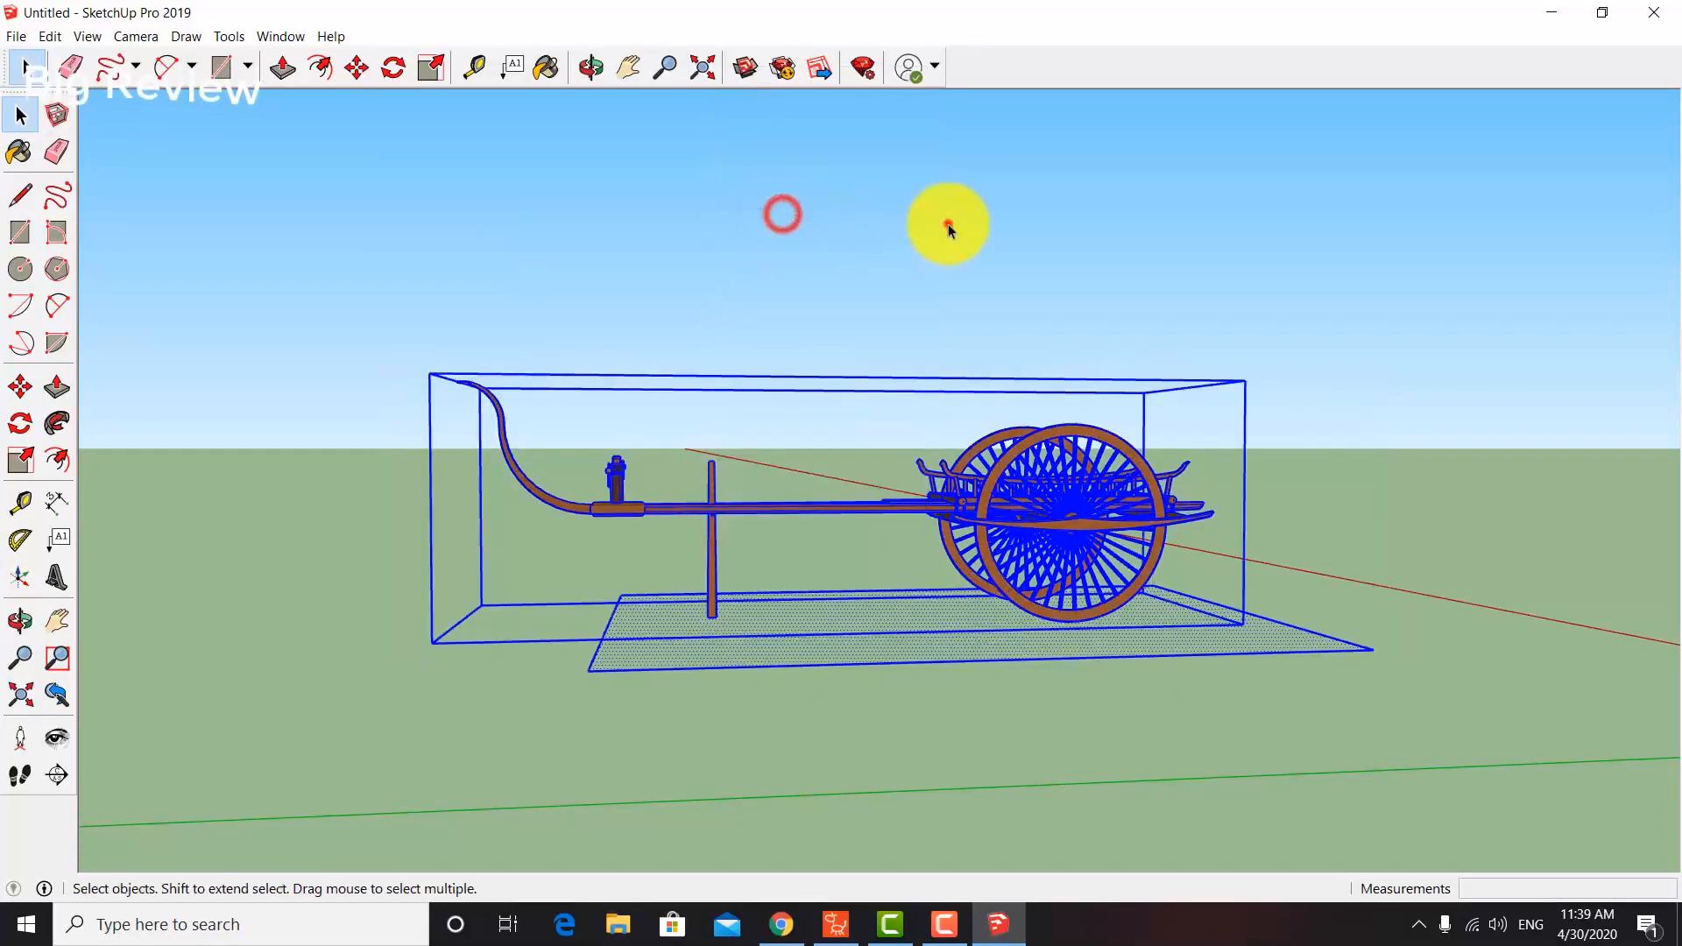
click(948, 223)
click(713, 550)
right_click(712, 550)
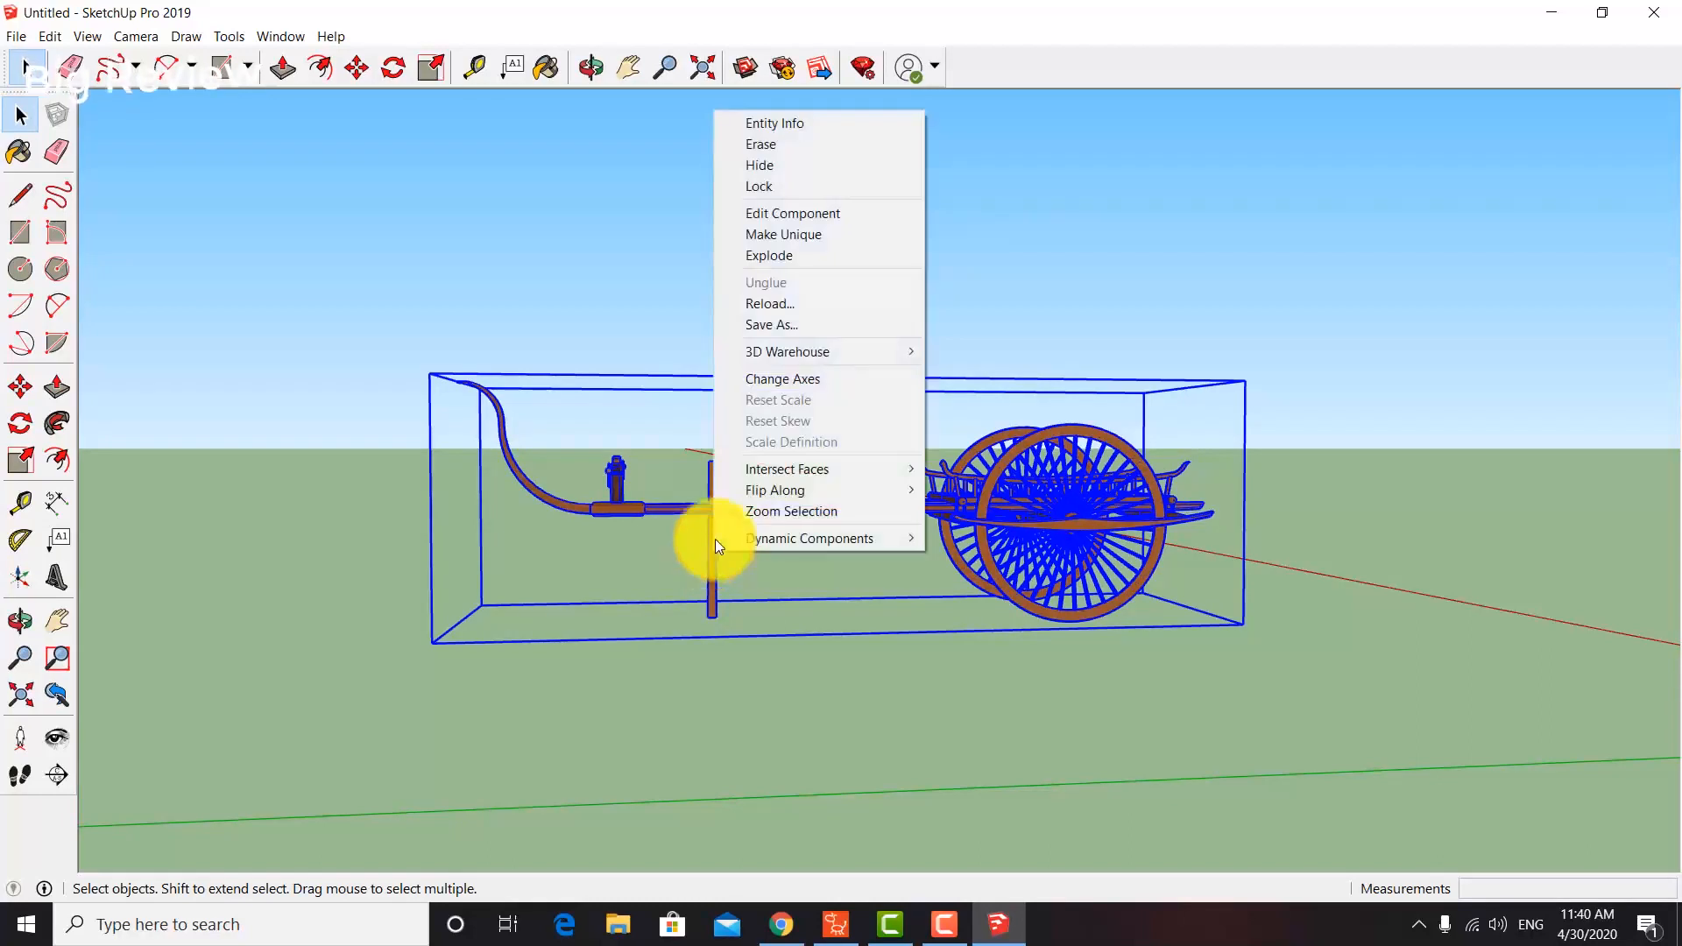
click(787, 255)
click(845, 251)
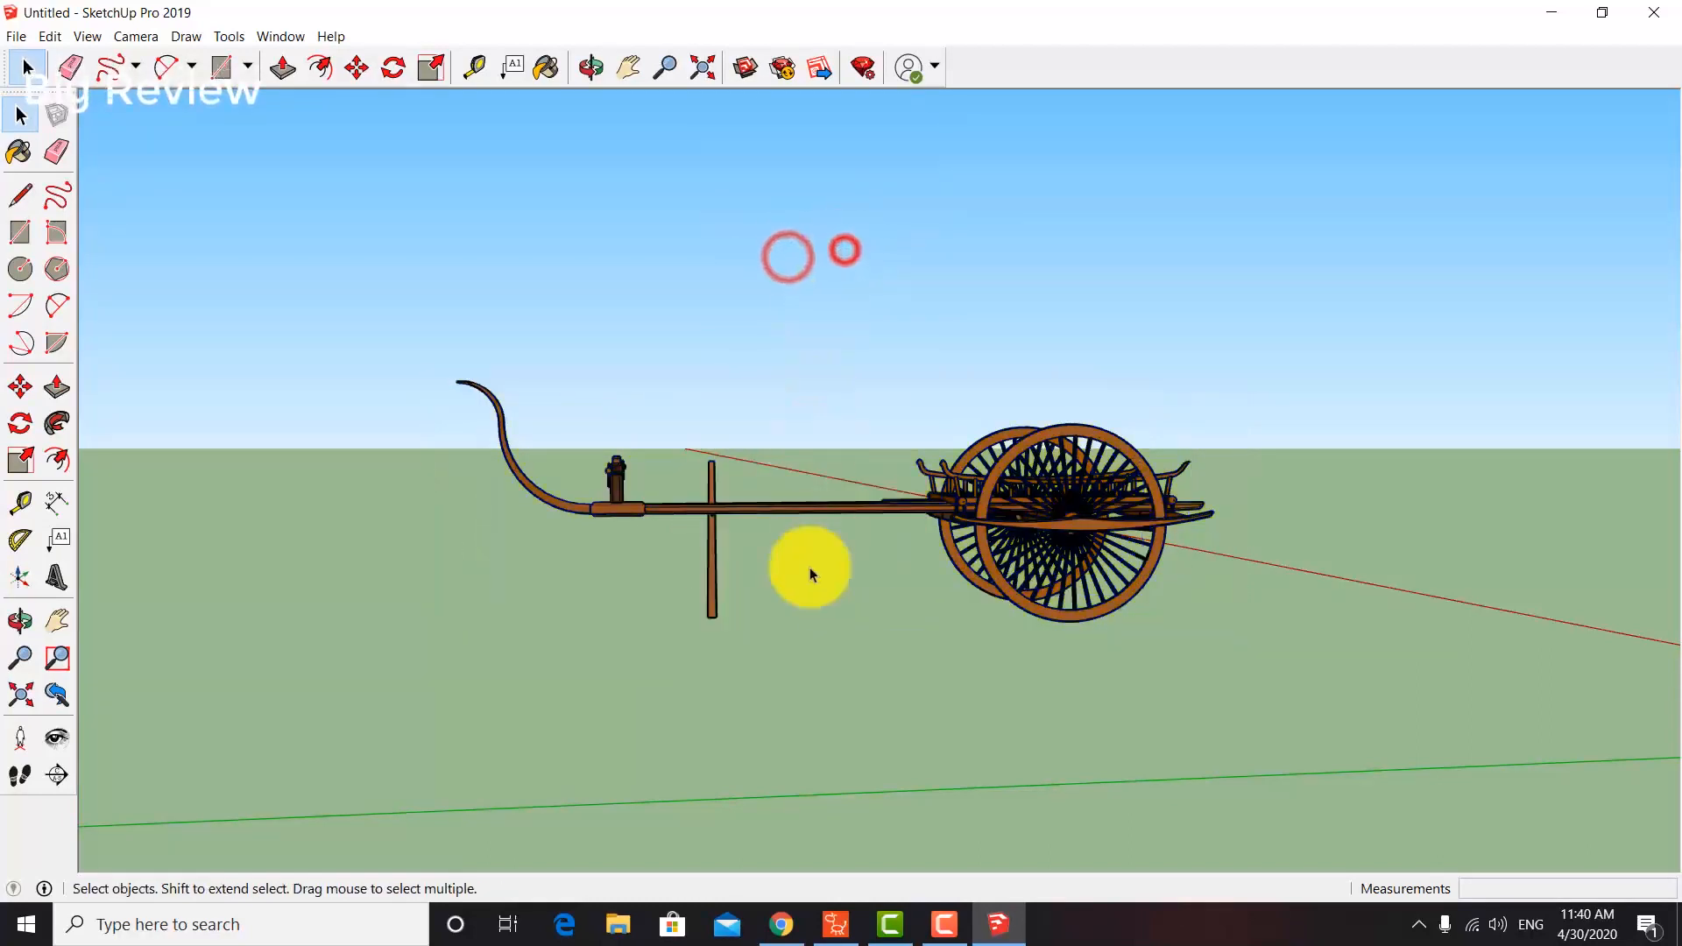
Delete the vertical support post that crosses the cart's long shaft.
click(713, 578)
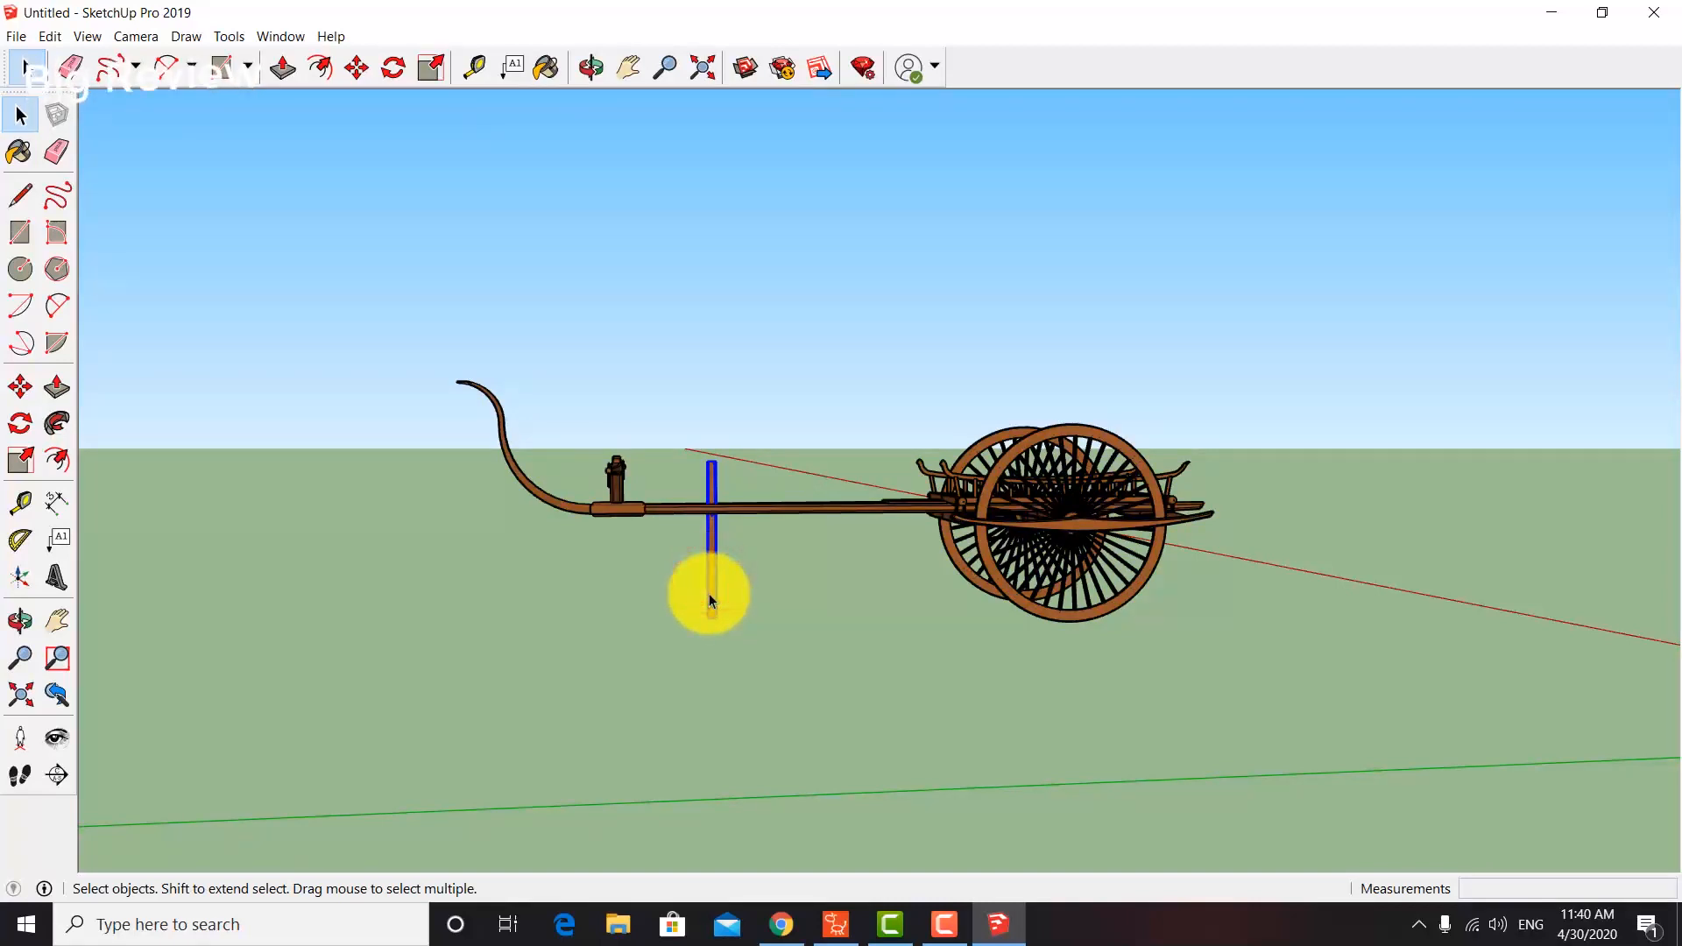
key(Delete)
key(o)
drag(660, 604, 476, 567)
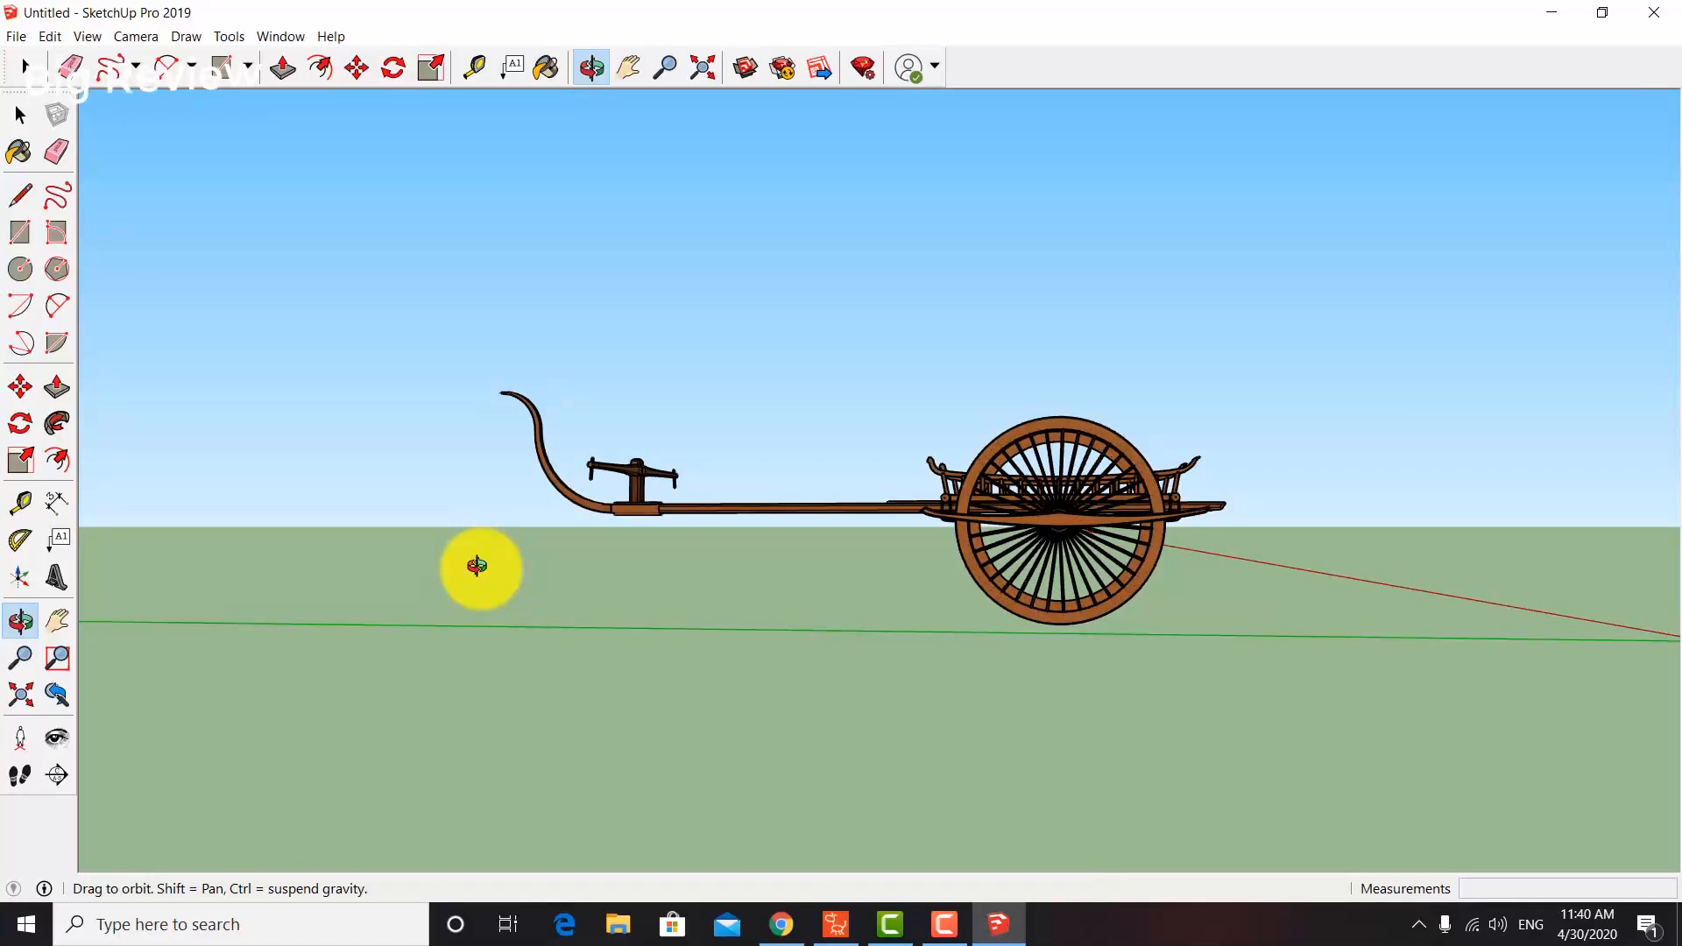
drag(478, 567, 599, 590)
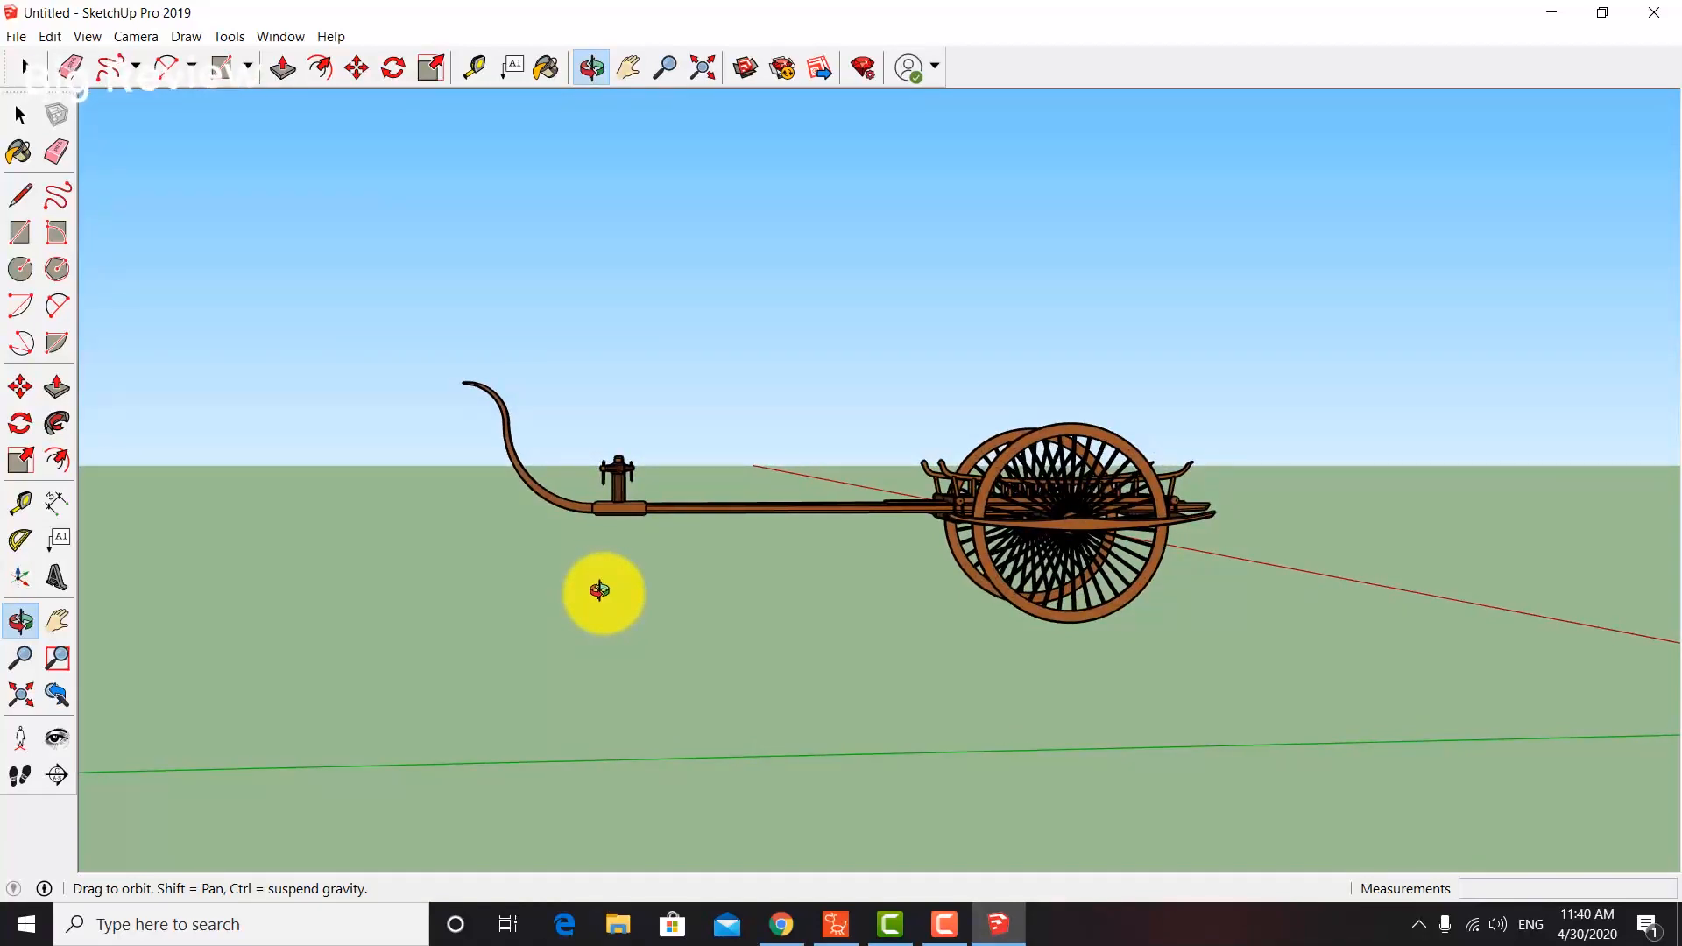
key(space)
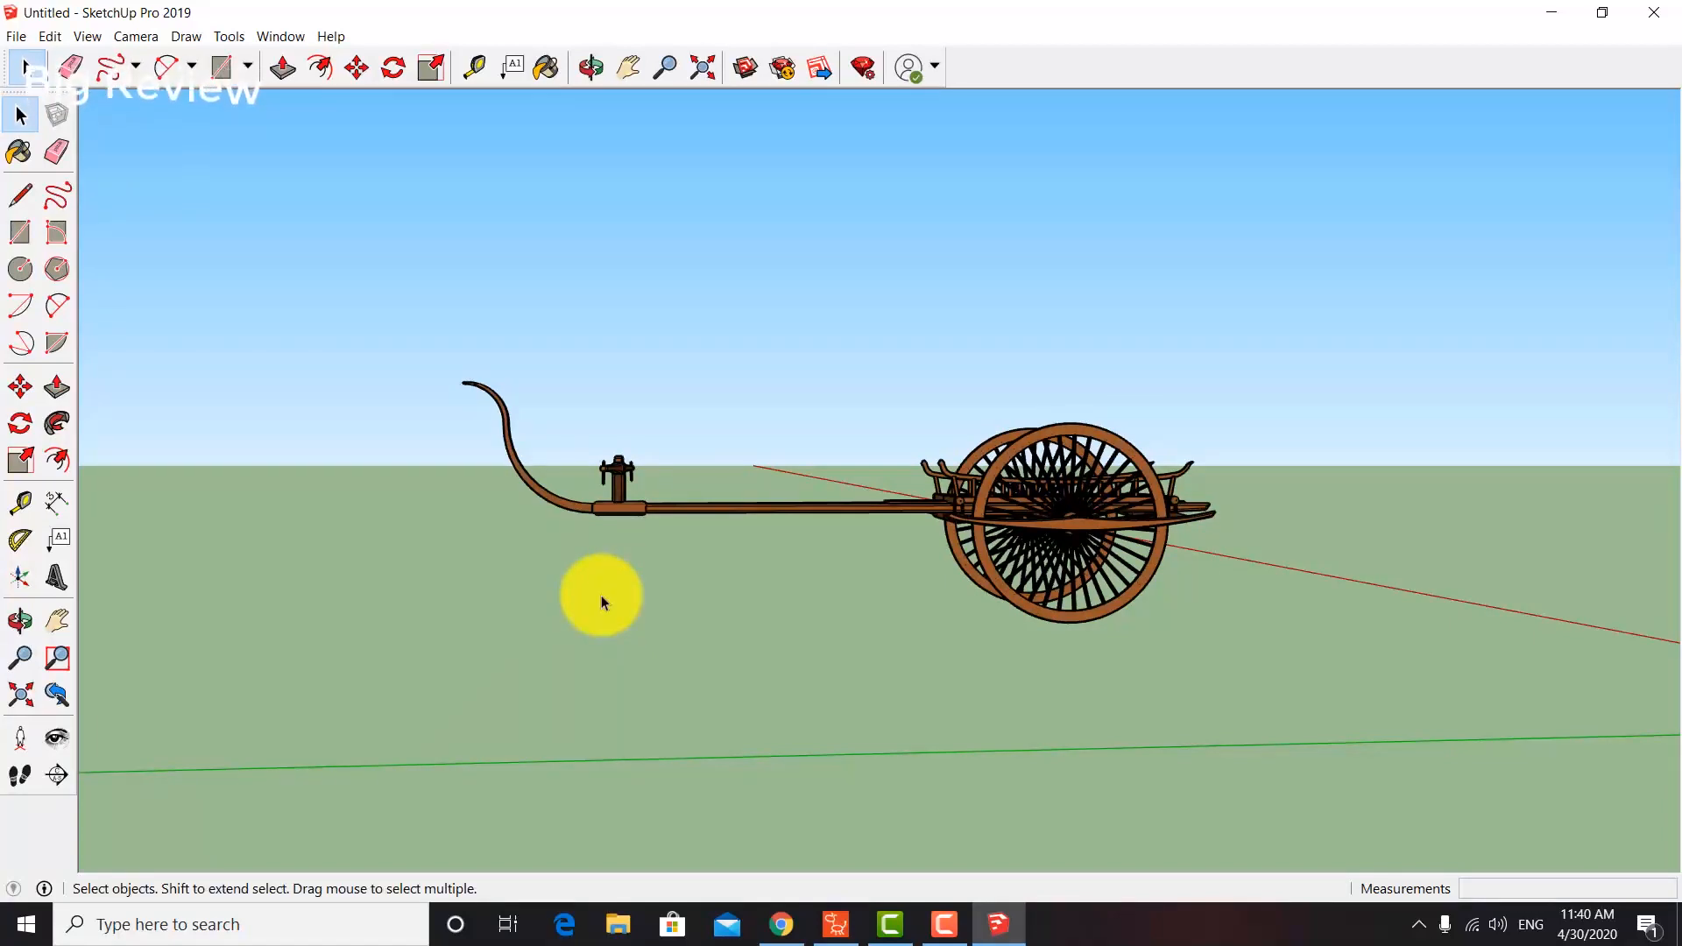
click(1113, 434)
right_click(1112, 434)
click(1187, 625)
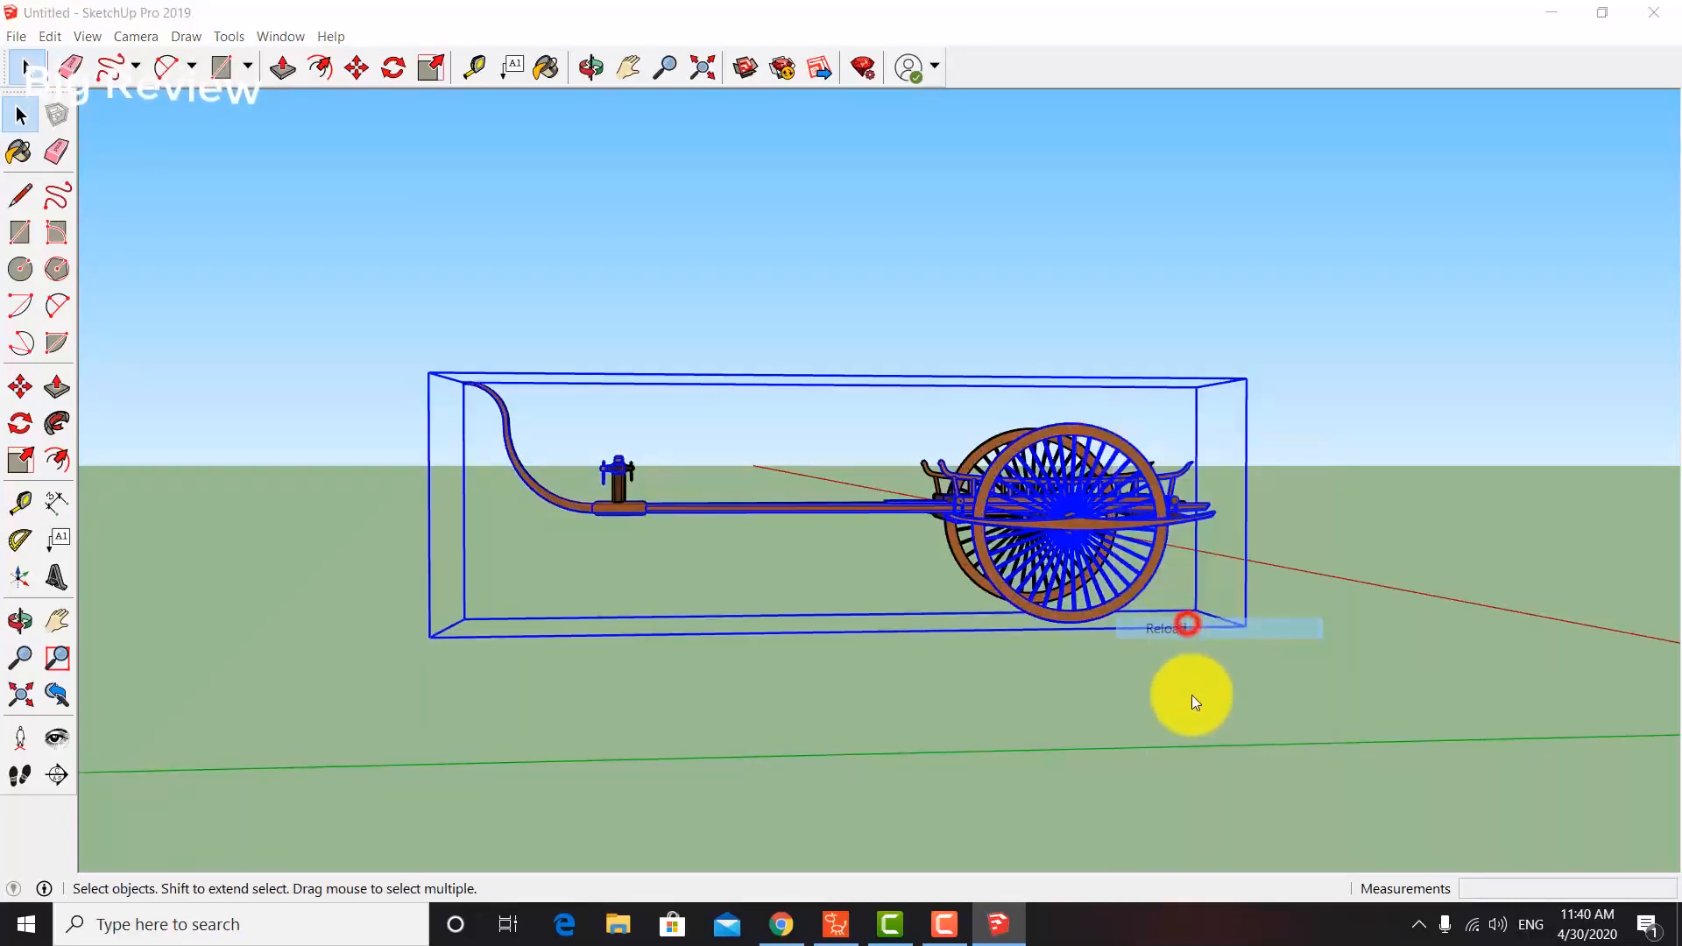
click(1465, 596)
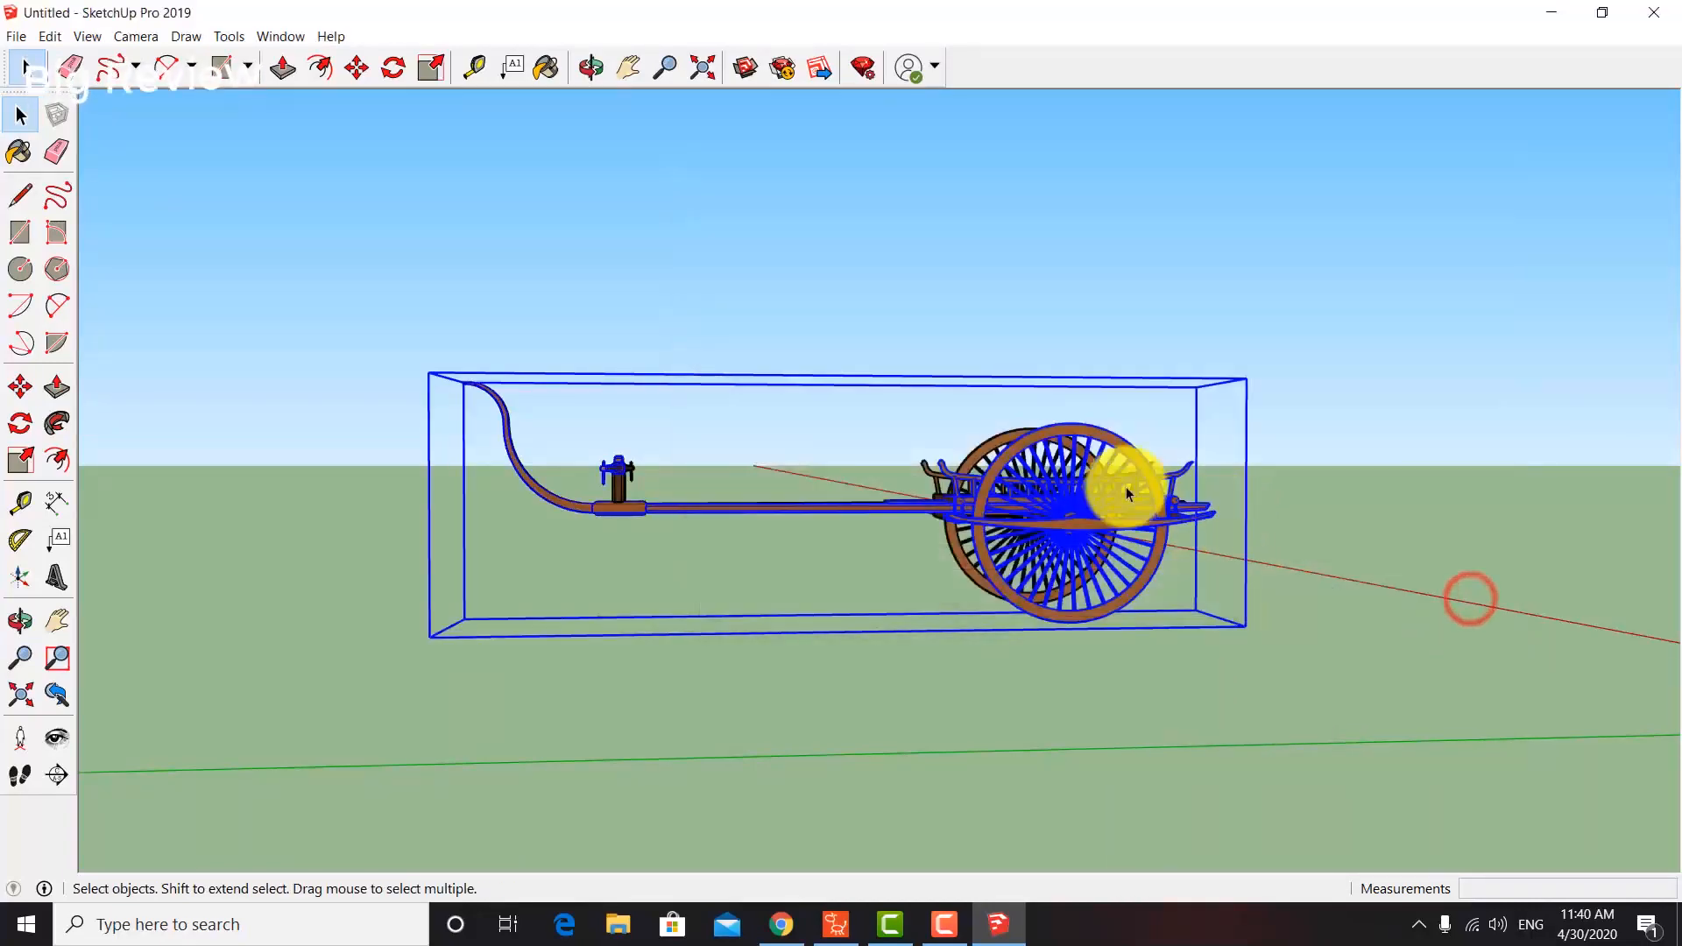
Explode the cart-half component that contains the near wheel.
right_click(1121, 481)
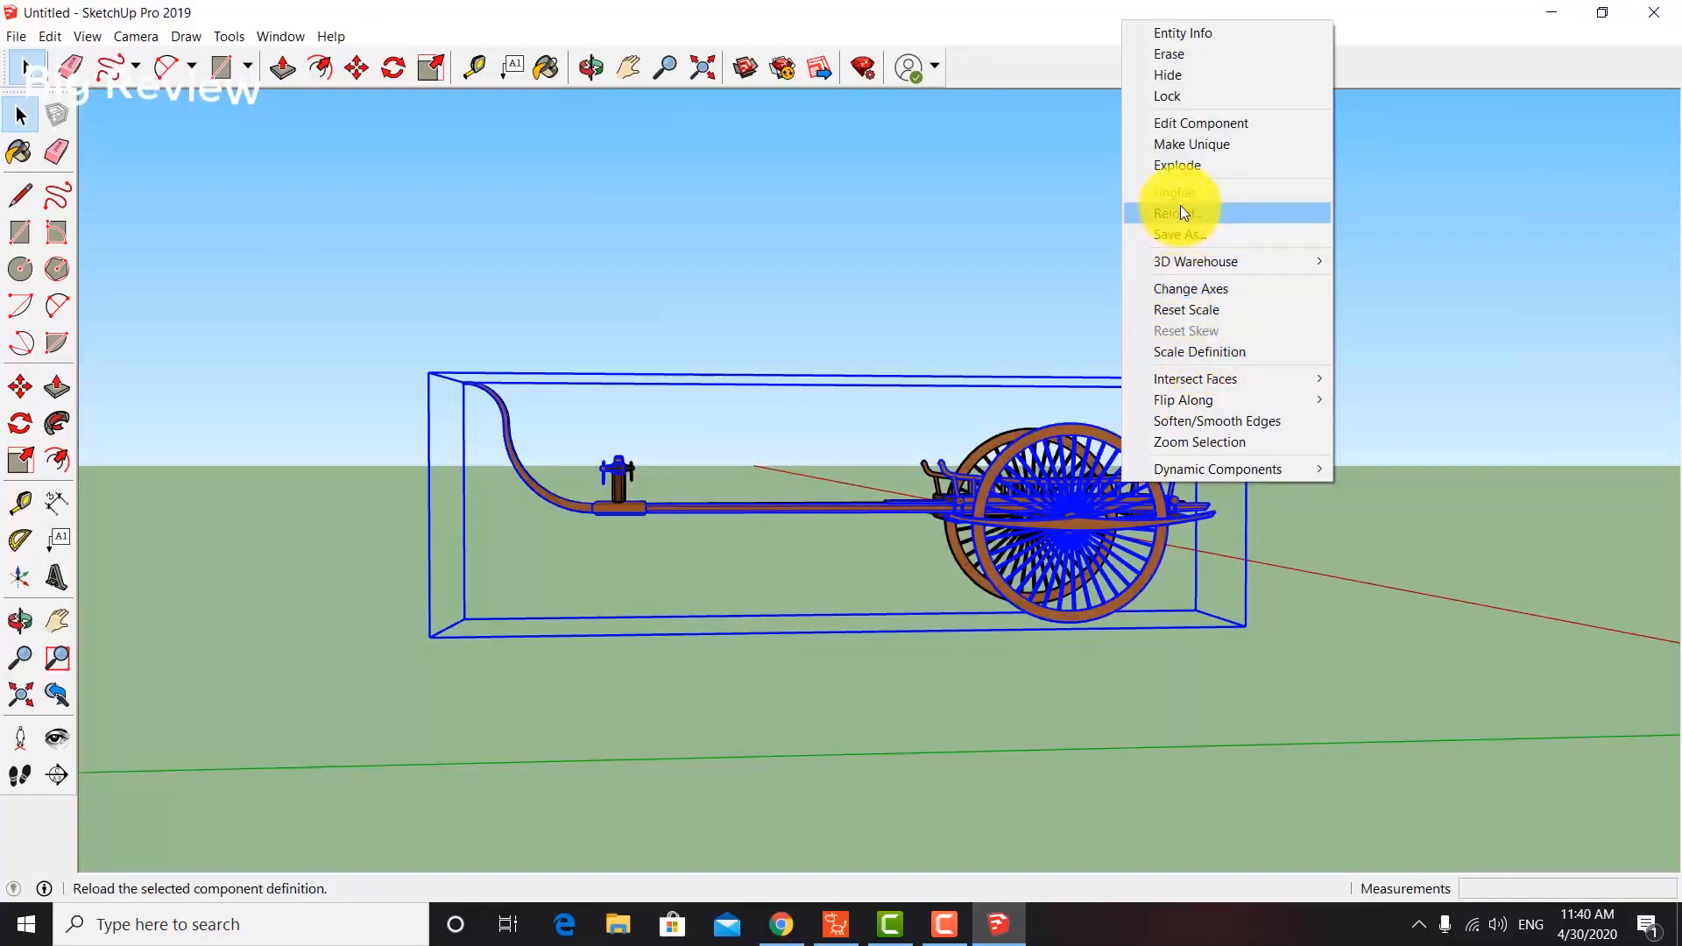
click(1180, 167)
click(1369, 483)
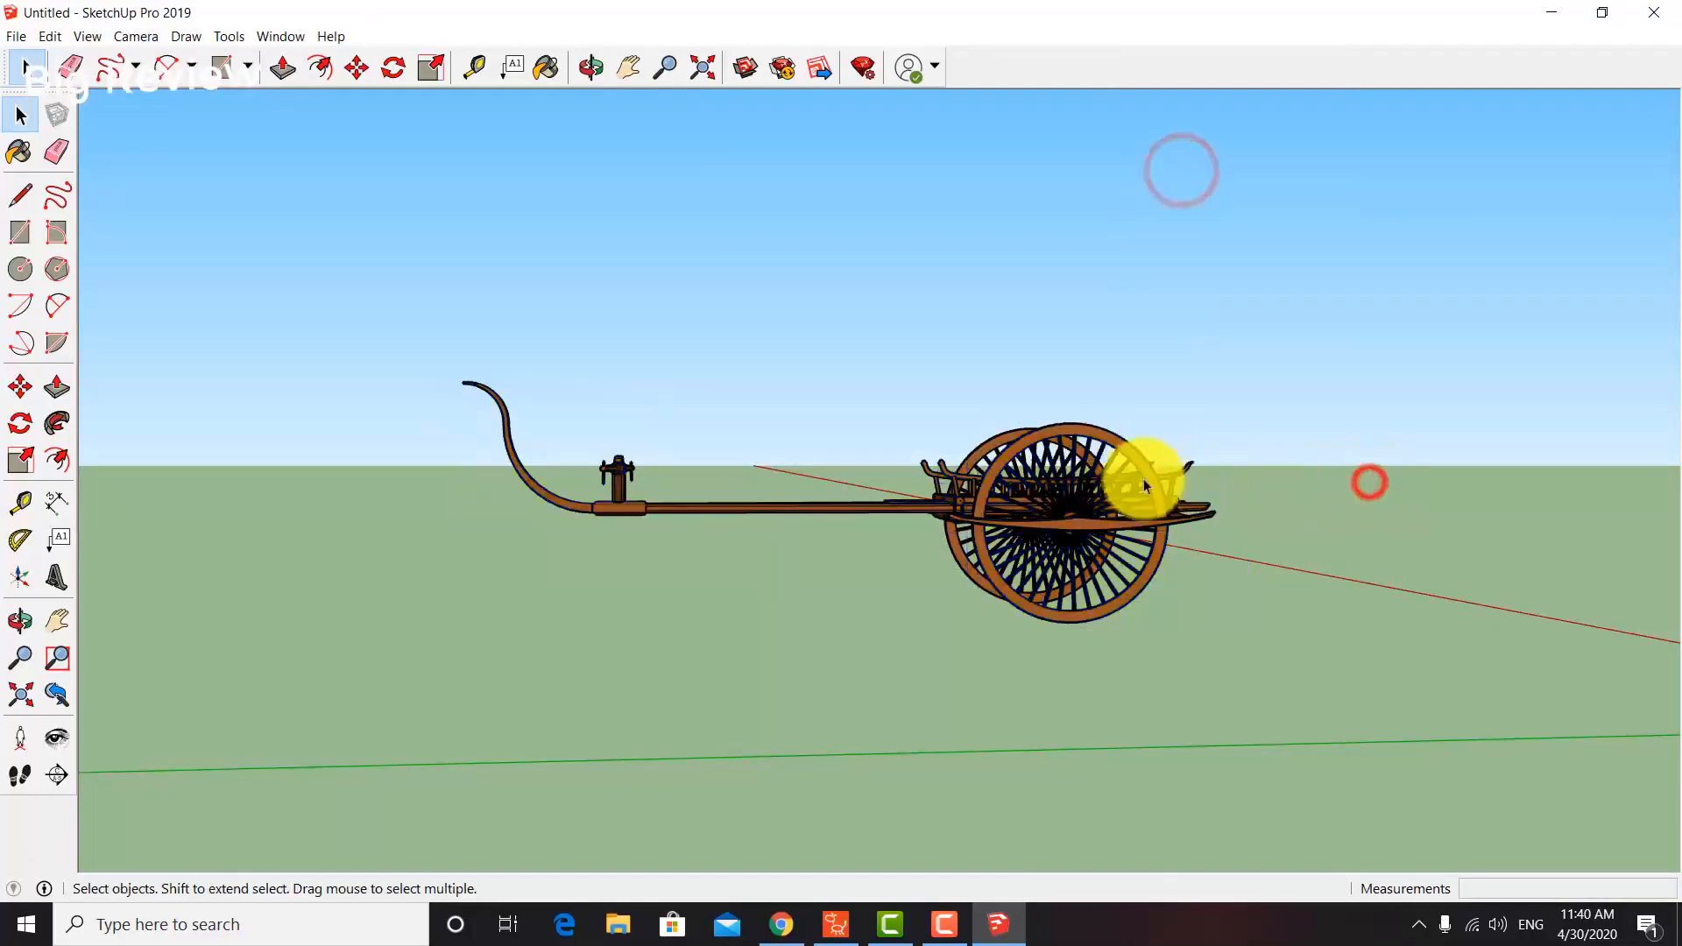
Move the near wheel off the cart into the empty space behind it.
click(1121, 458)
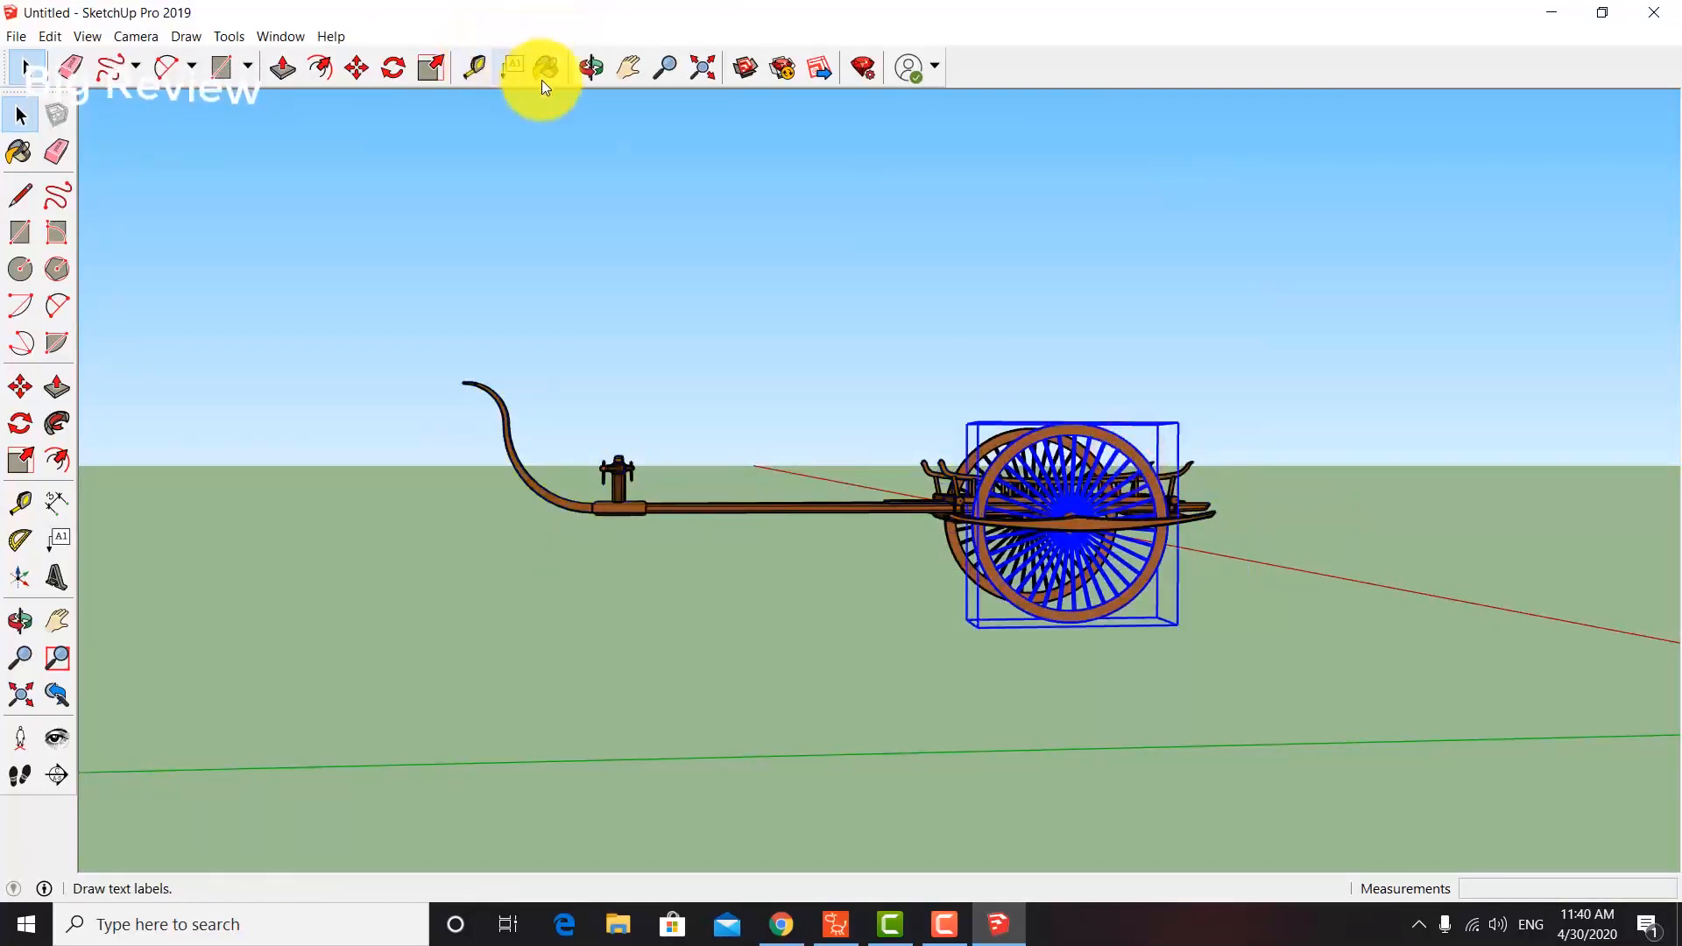
click(357, 67)
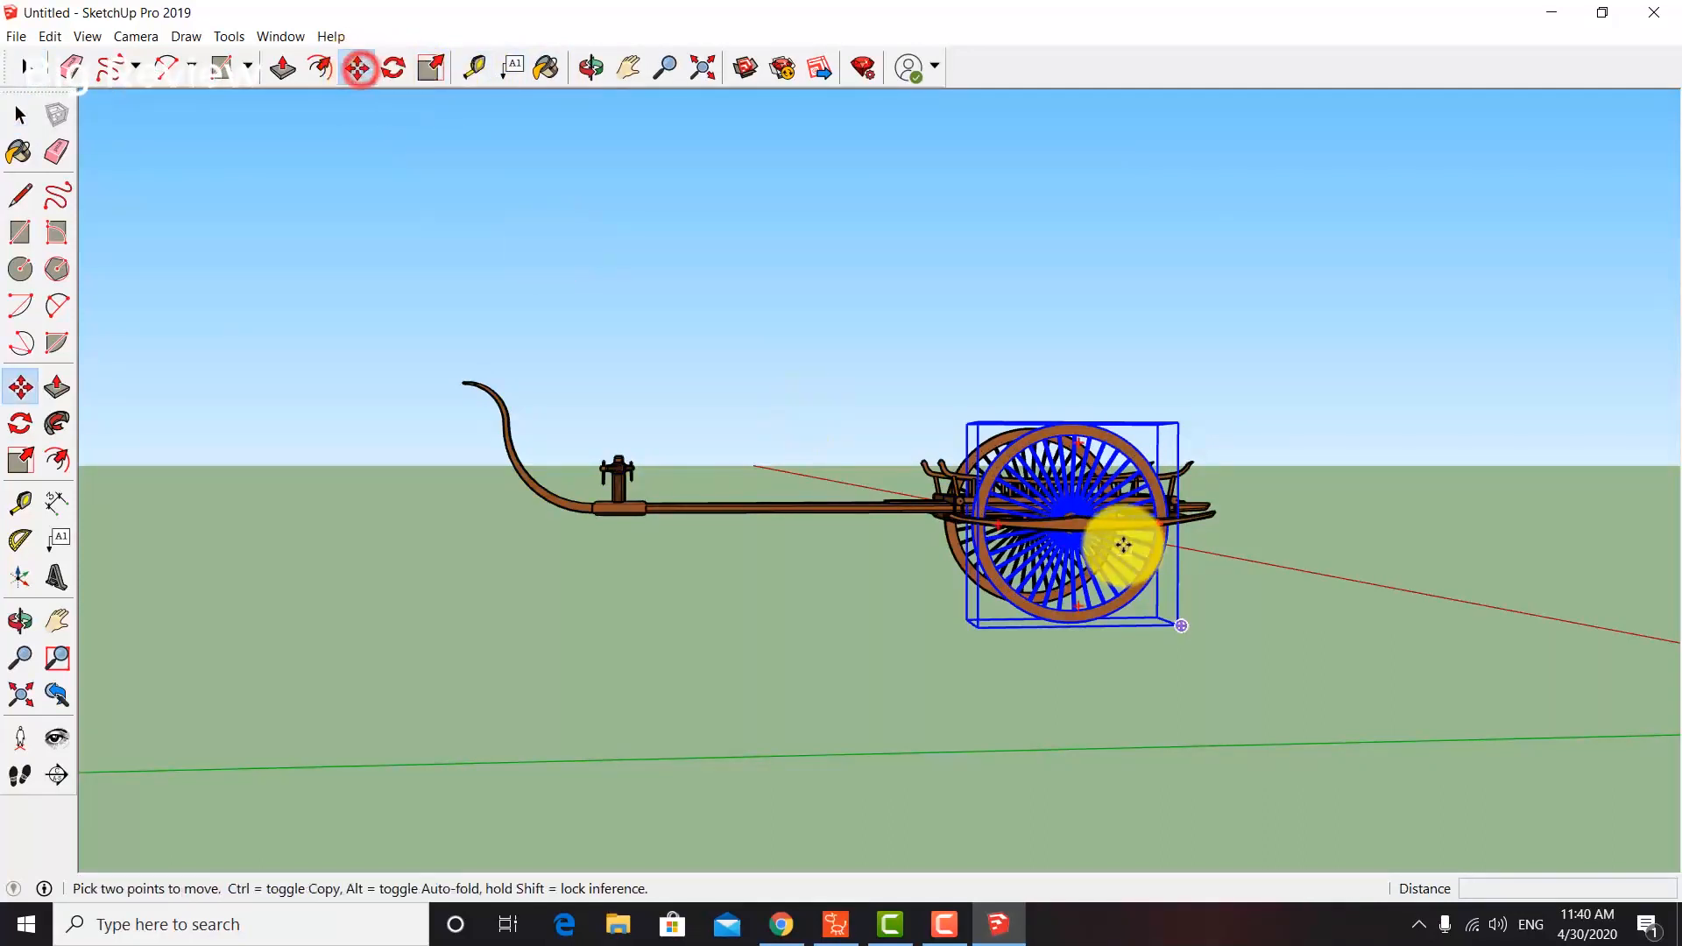
click(1071, 508)
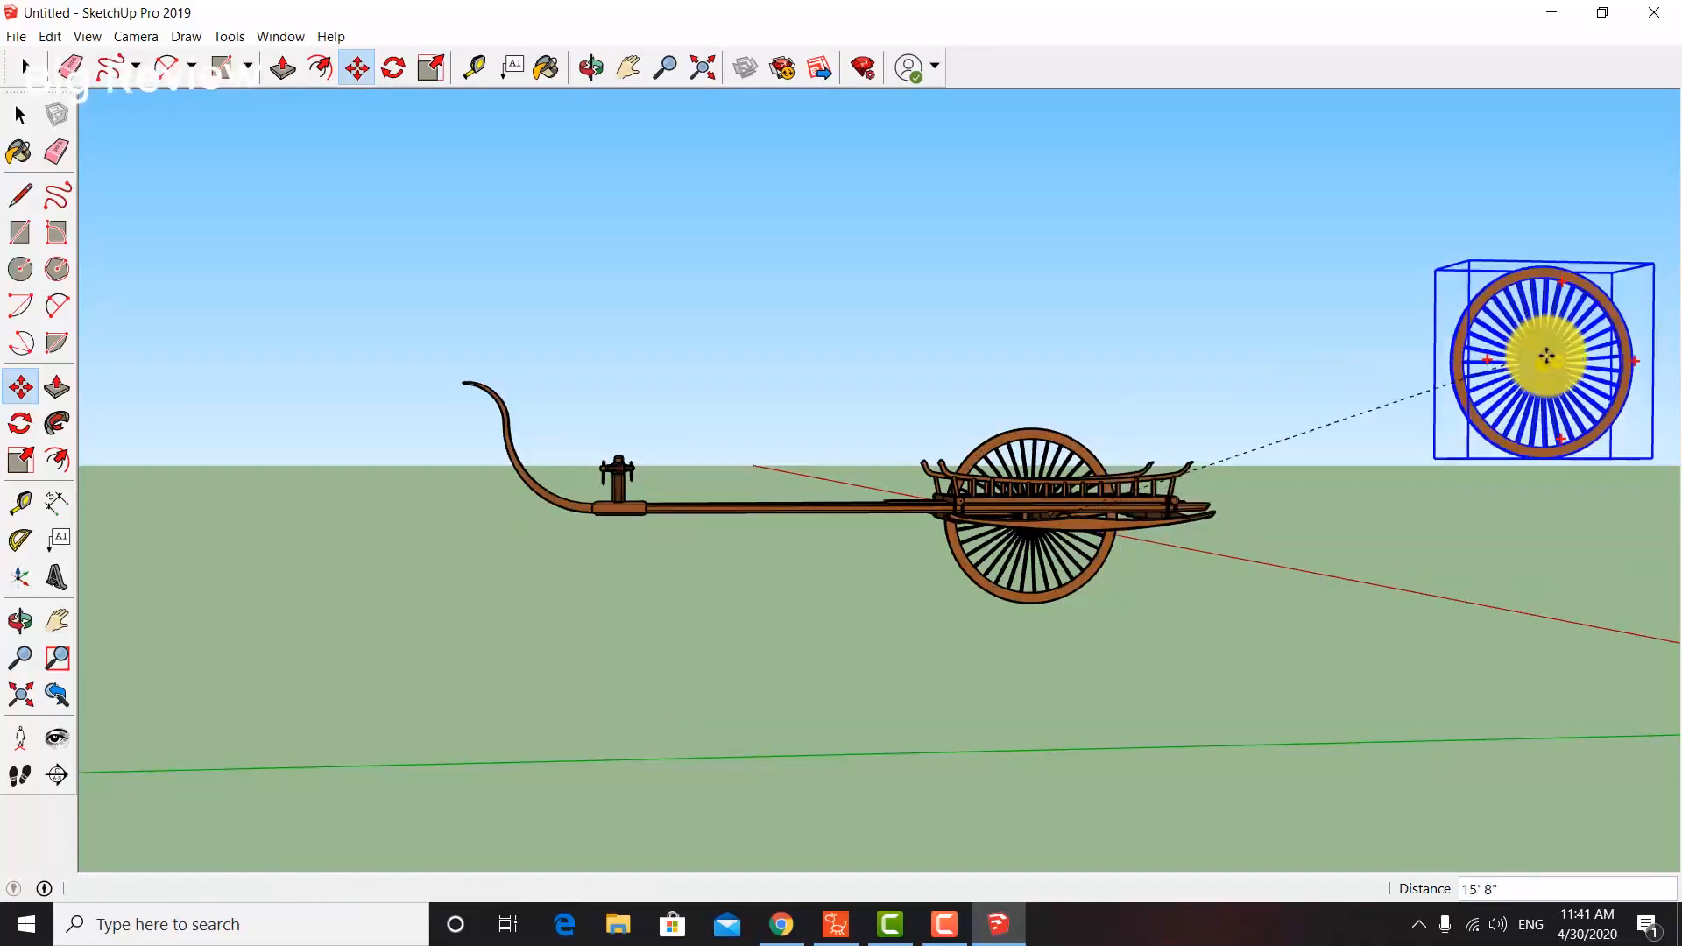
click(1544, 352)
click(1578, 594)
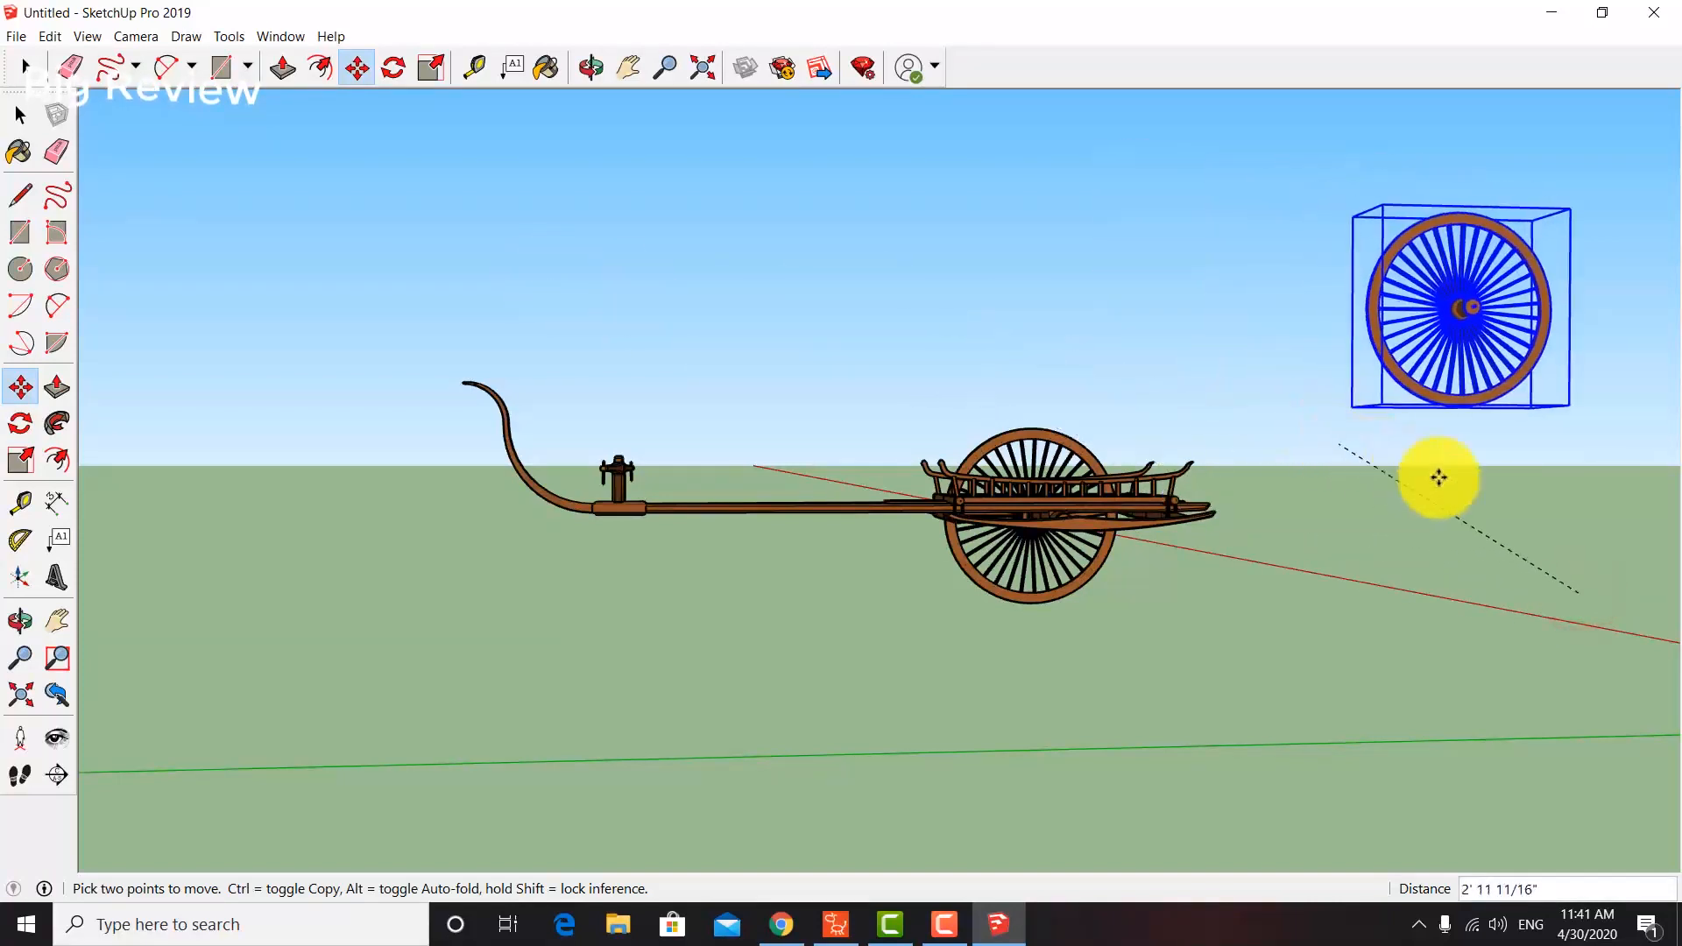
click(1524, 565)
Explode the other cart-half component, which contains the far wheel.
click(20, 115)
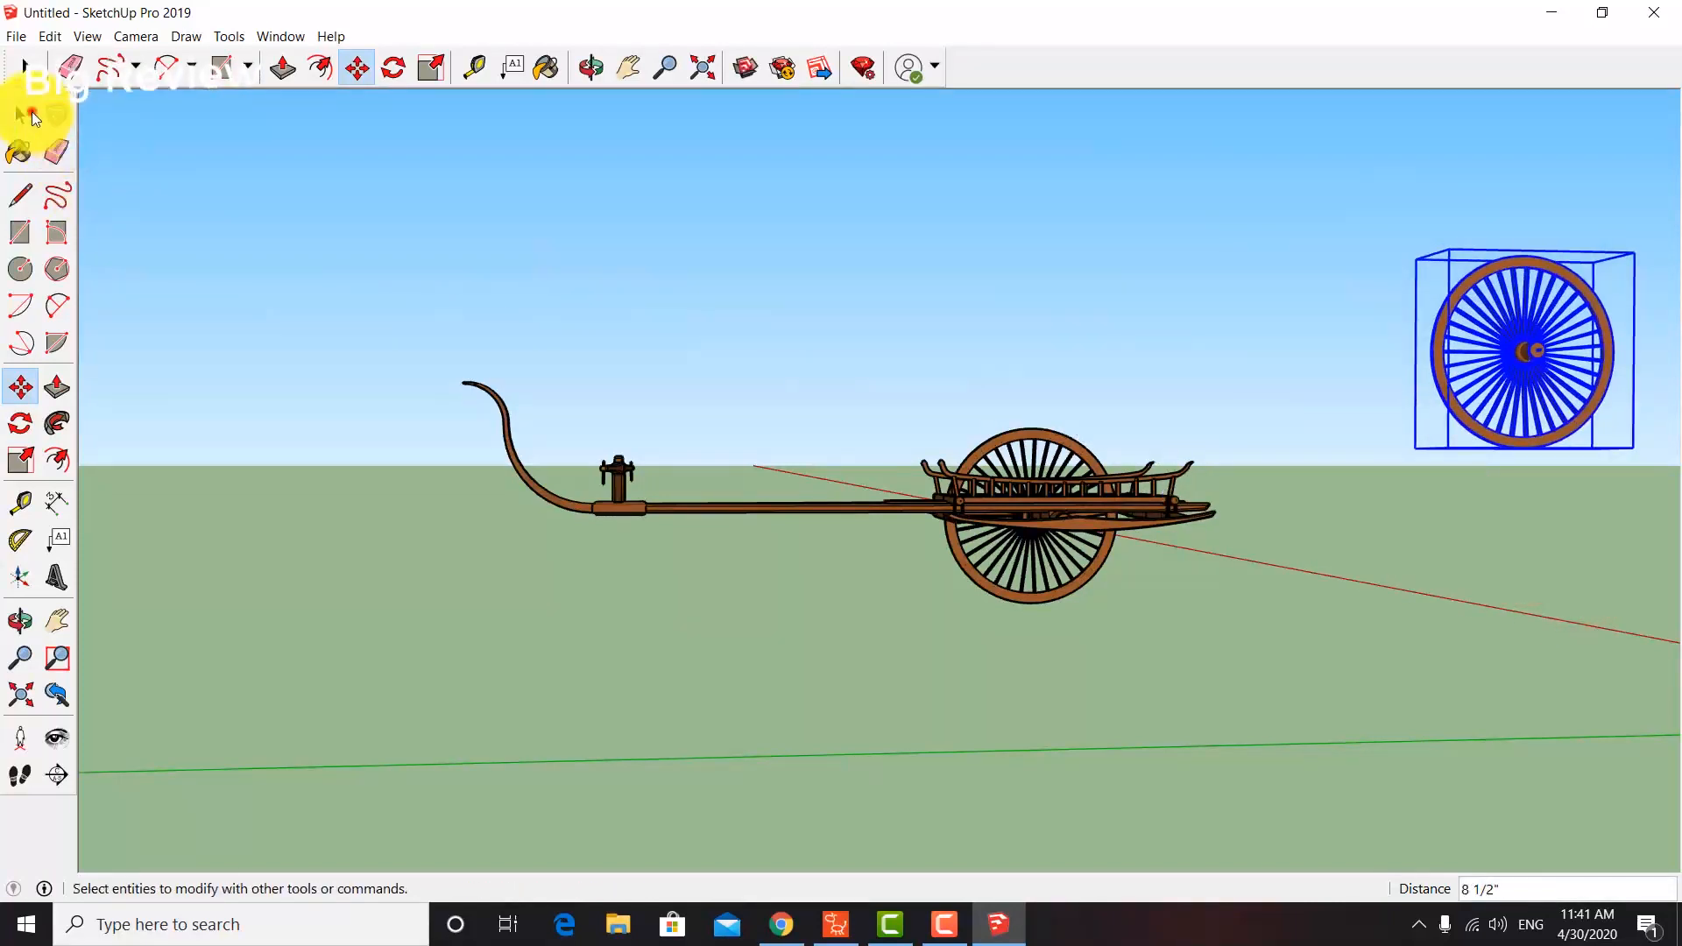
click(245, 193)
click(1086, 464)
right_click(1069, 443)
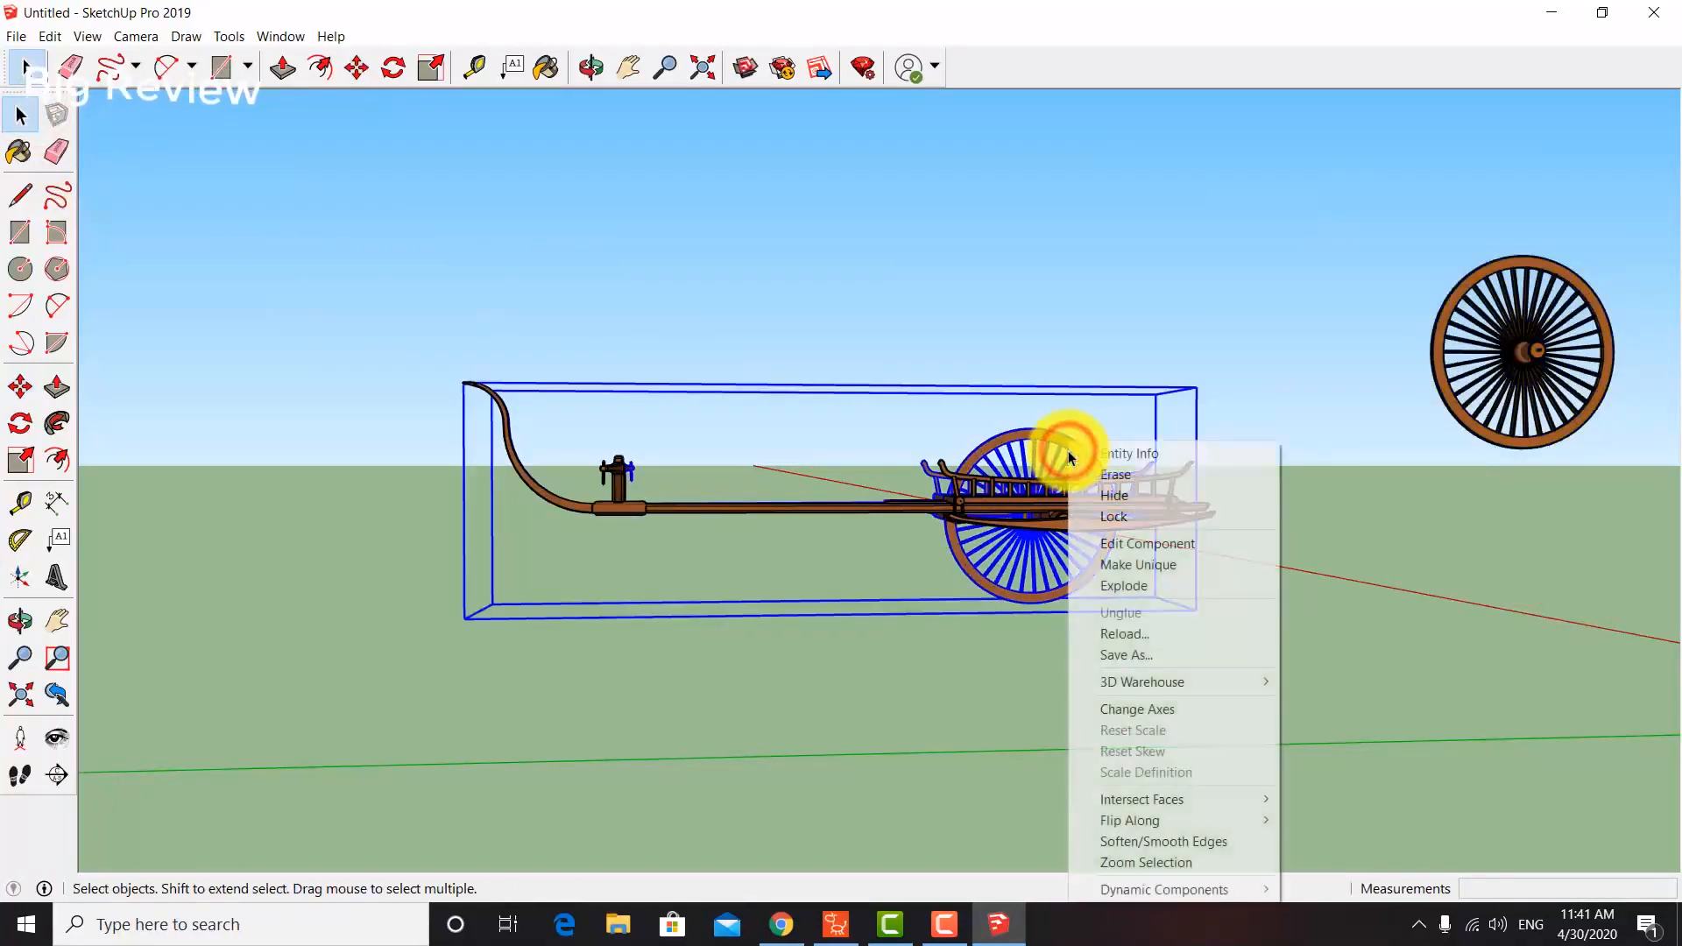
click(1126, 584)
click(1174, 624)
Move the remaining wheel off the cart into the empty space beside the wheel already separated.
click(1047, 429)
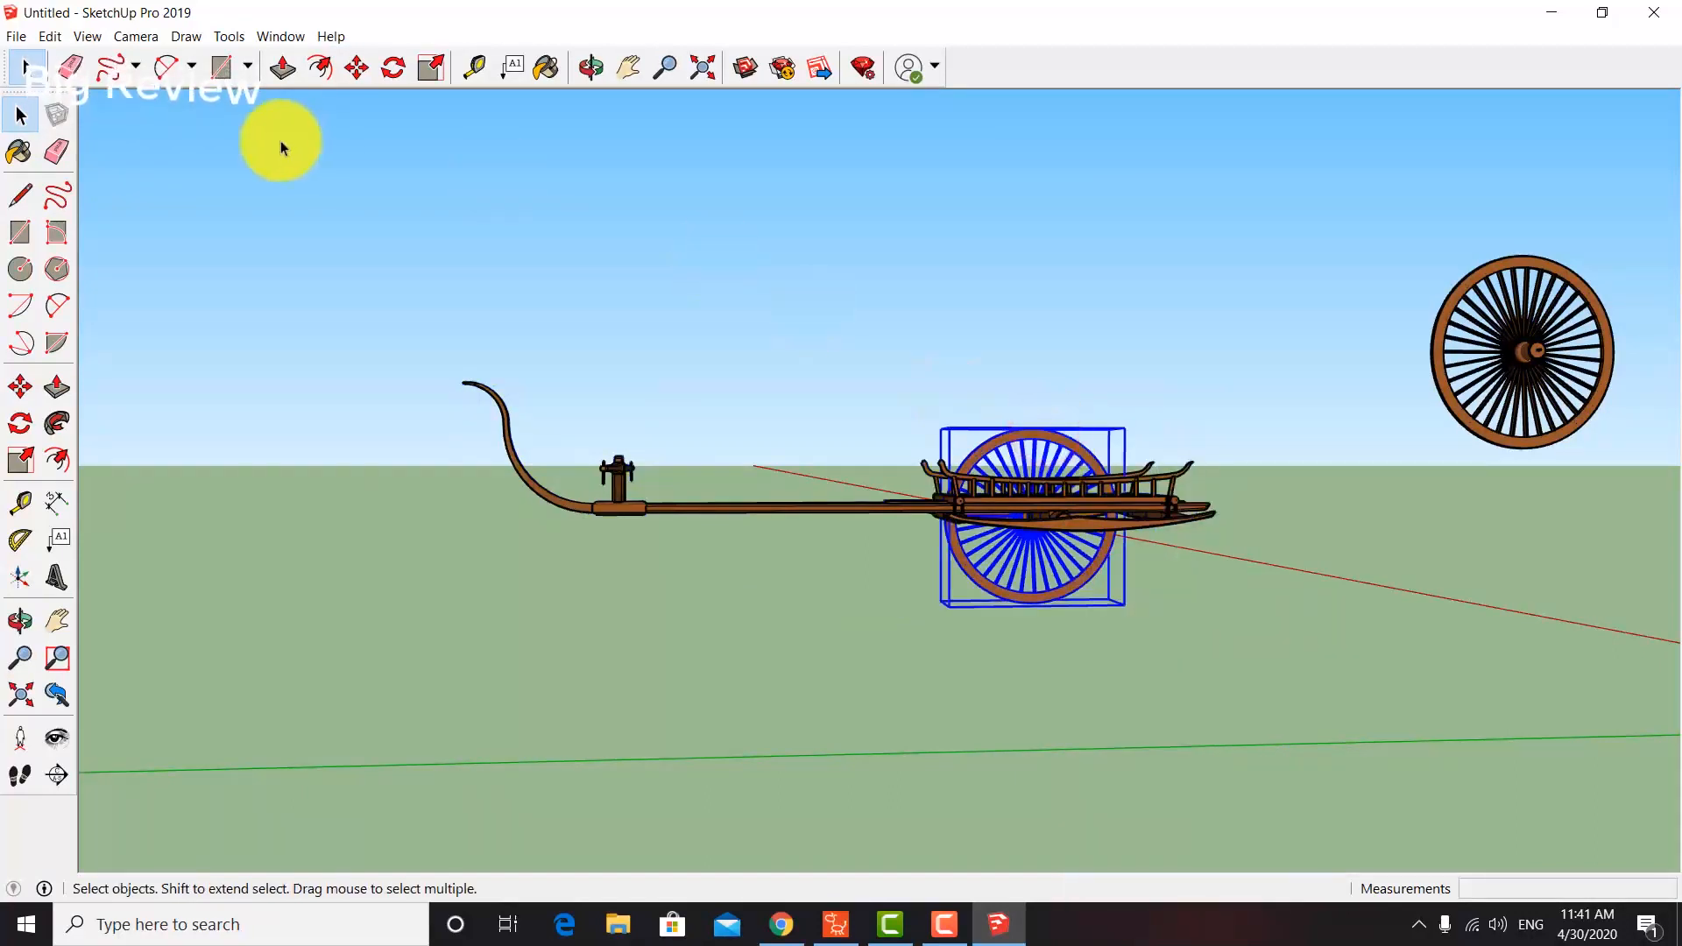
click(348, 68)
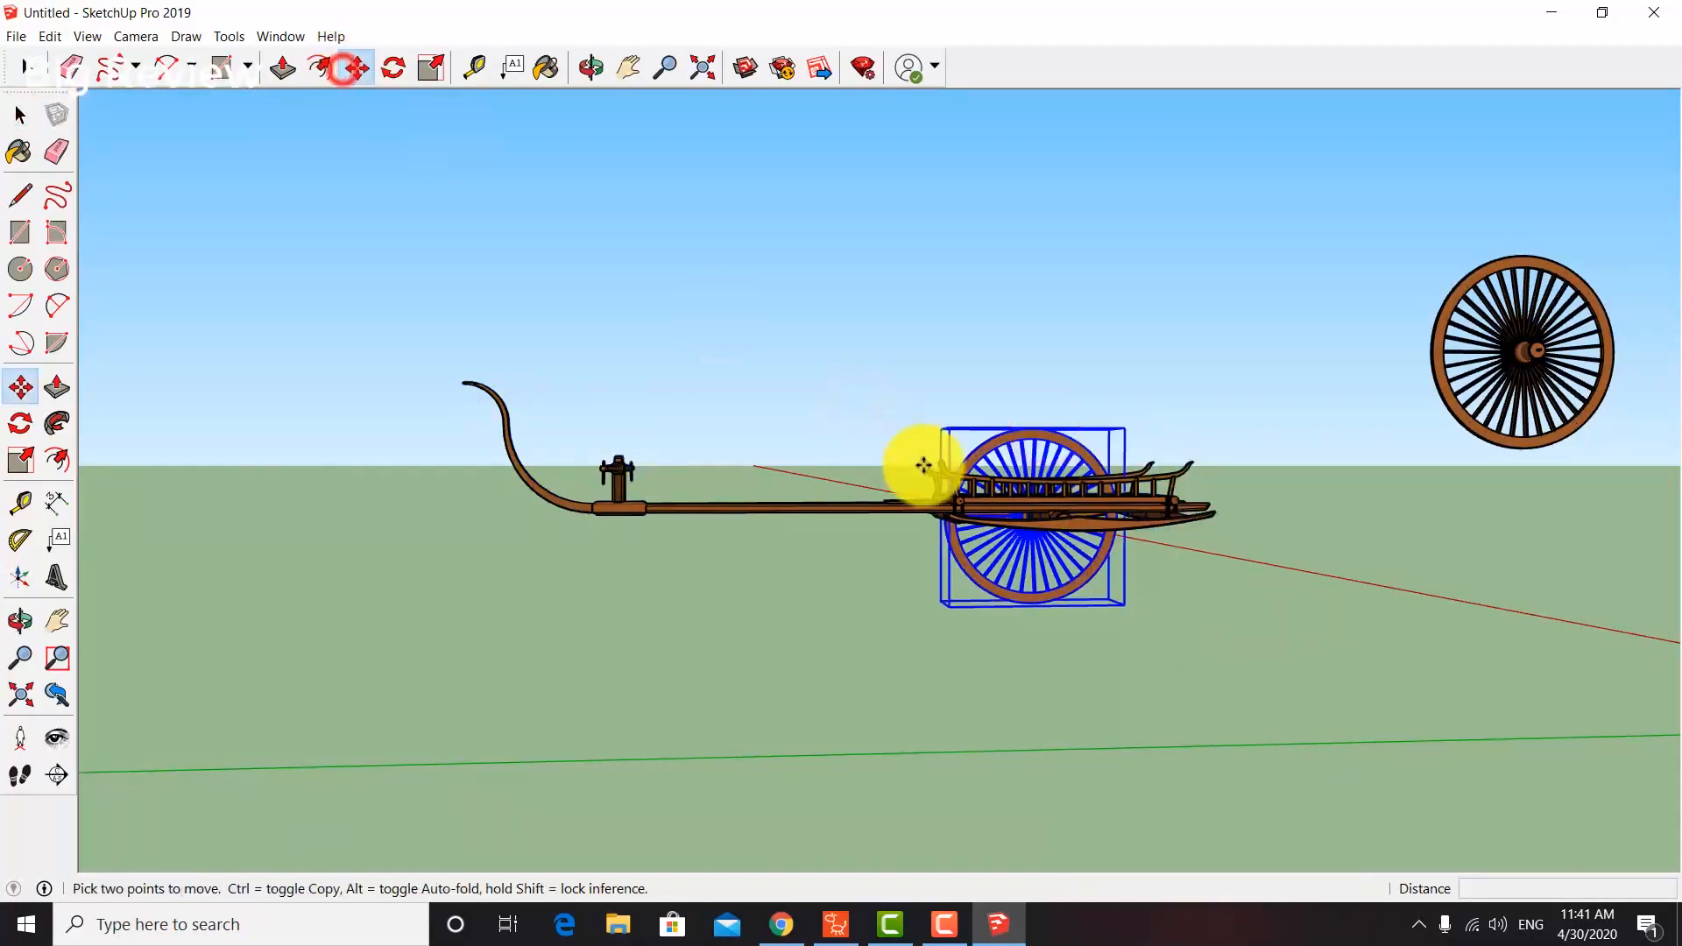
click(1051, 460)
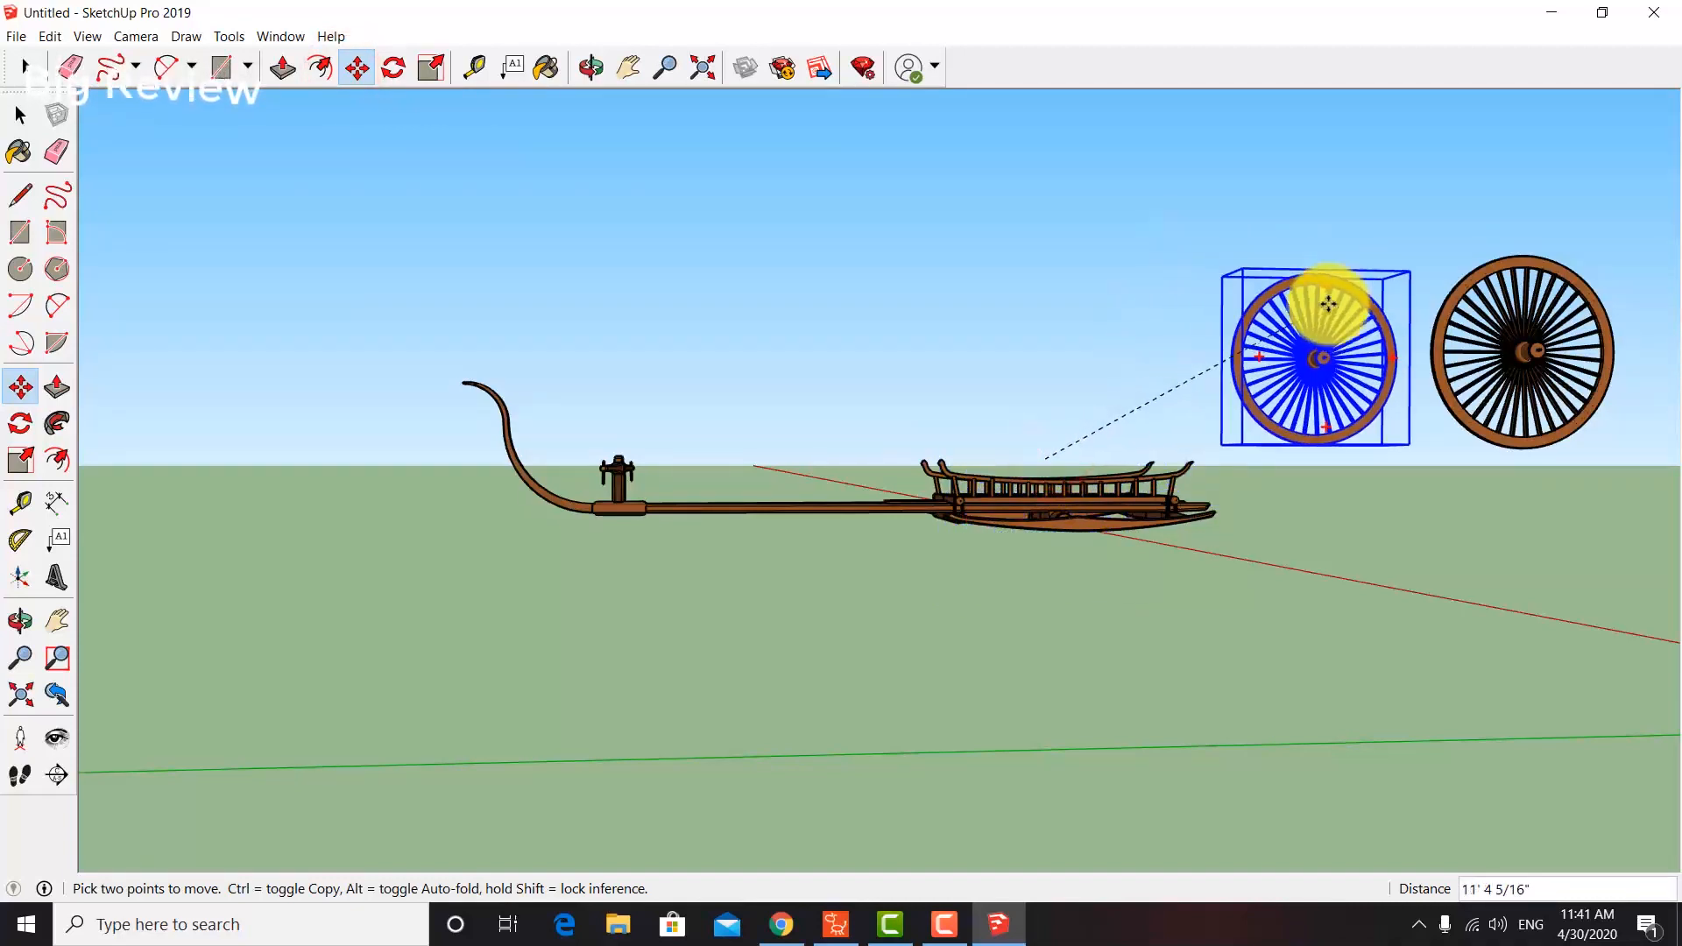
click(1328, 319)
click(20, 114)
click(460, 249)
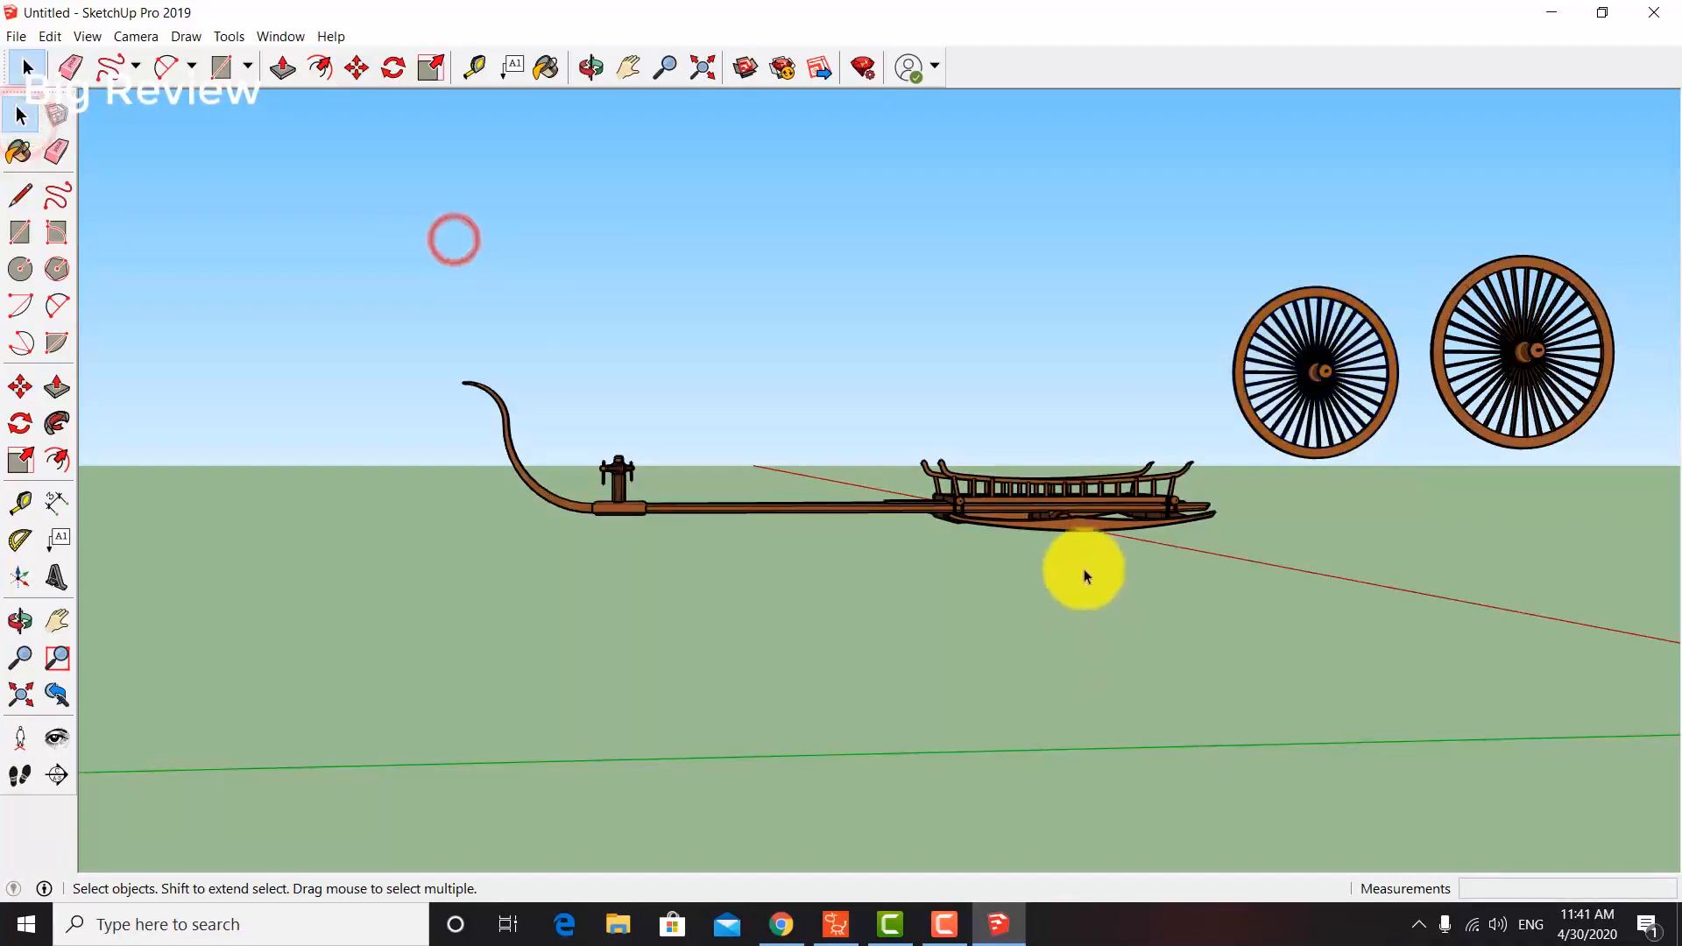
Move the long curved side beam under the cart bed about 6 feet straight up along the blue axis.
click(1080, 524)
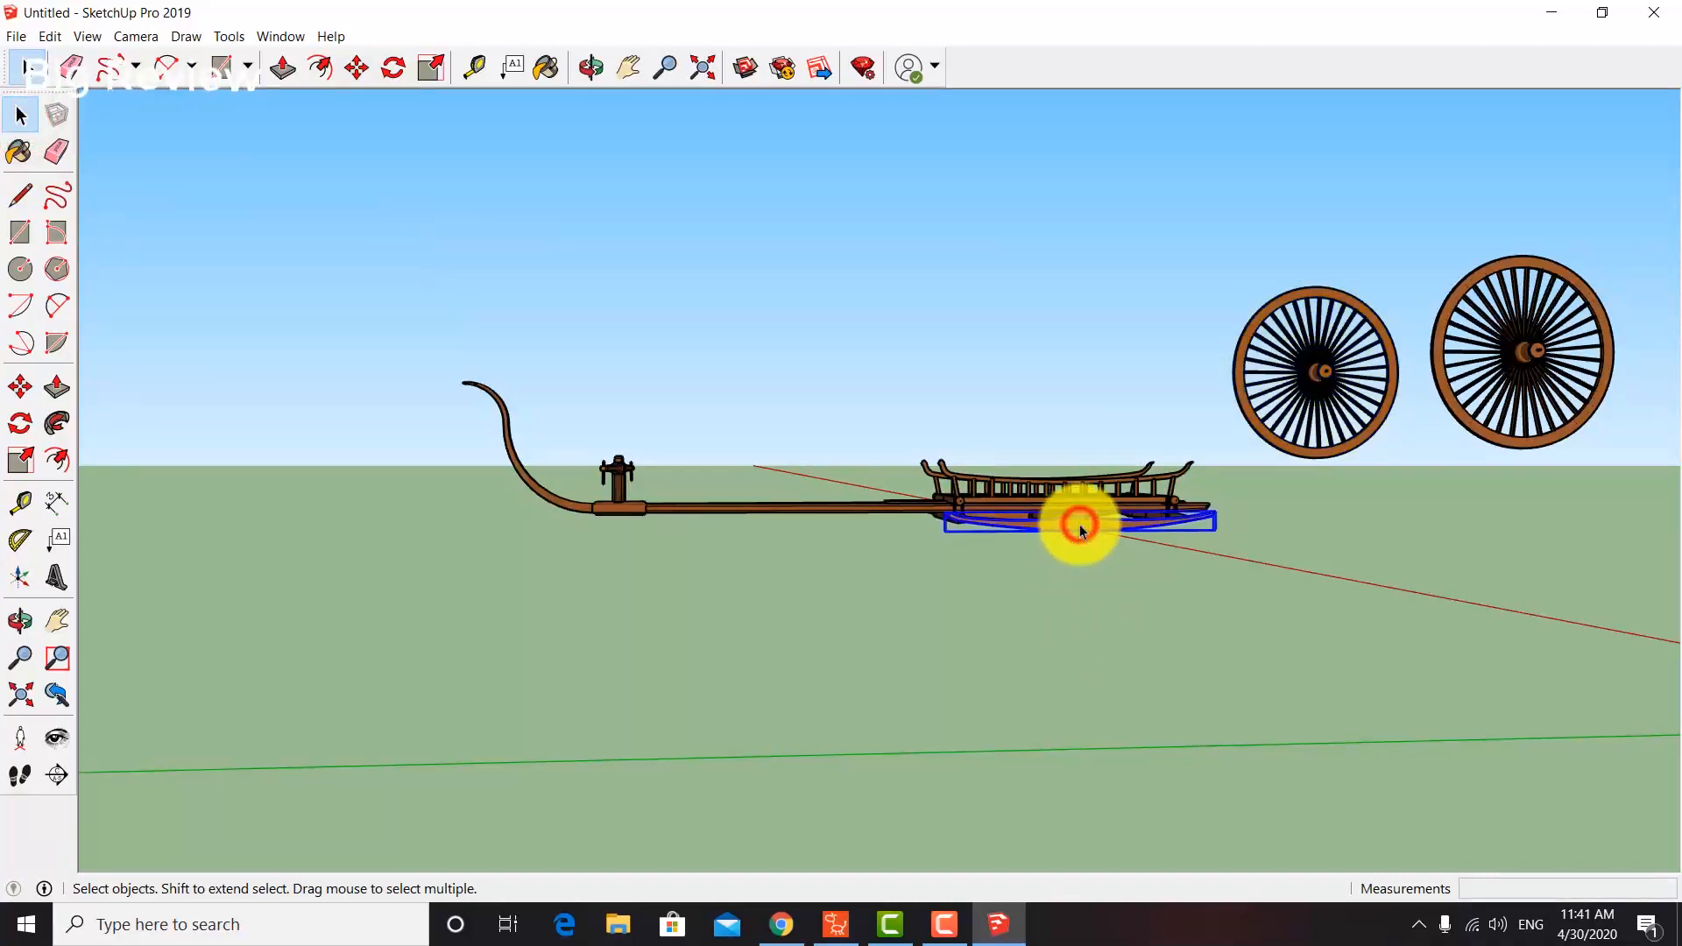
click(360, 67)
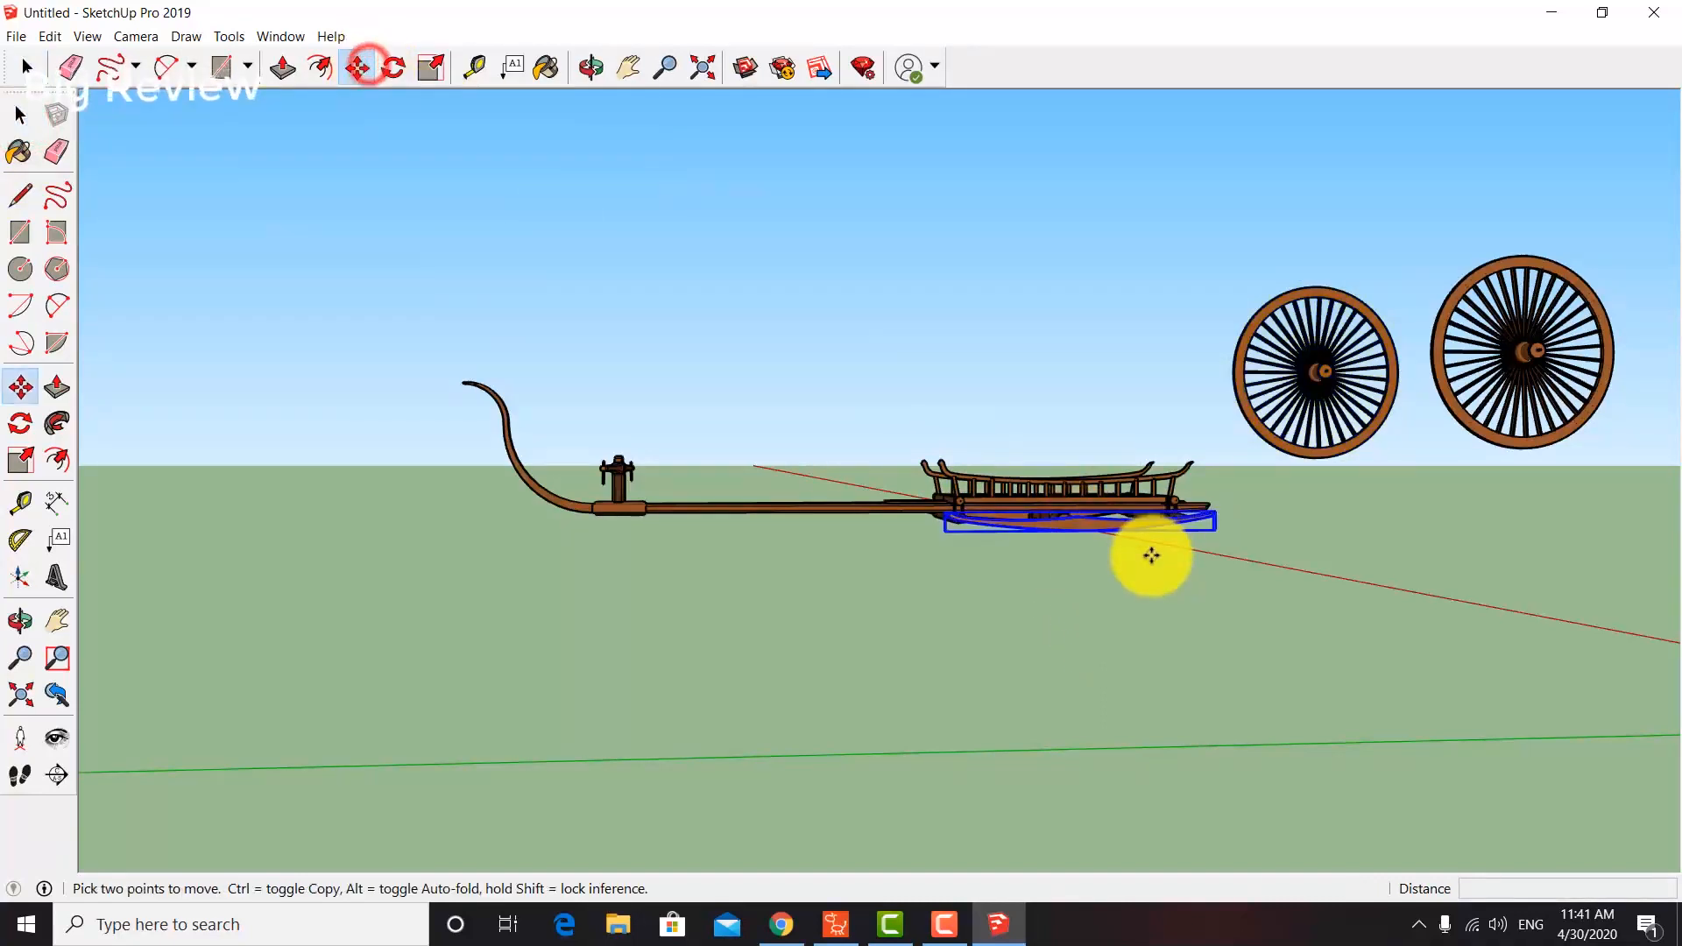
click(1074, 525)
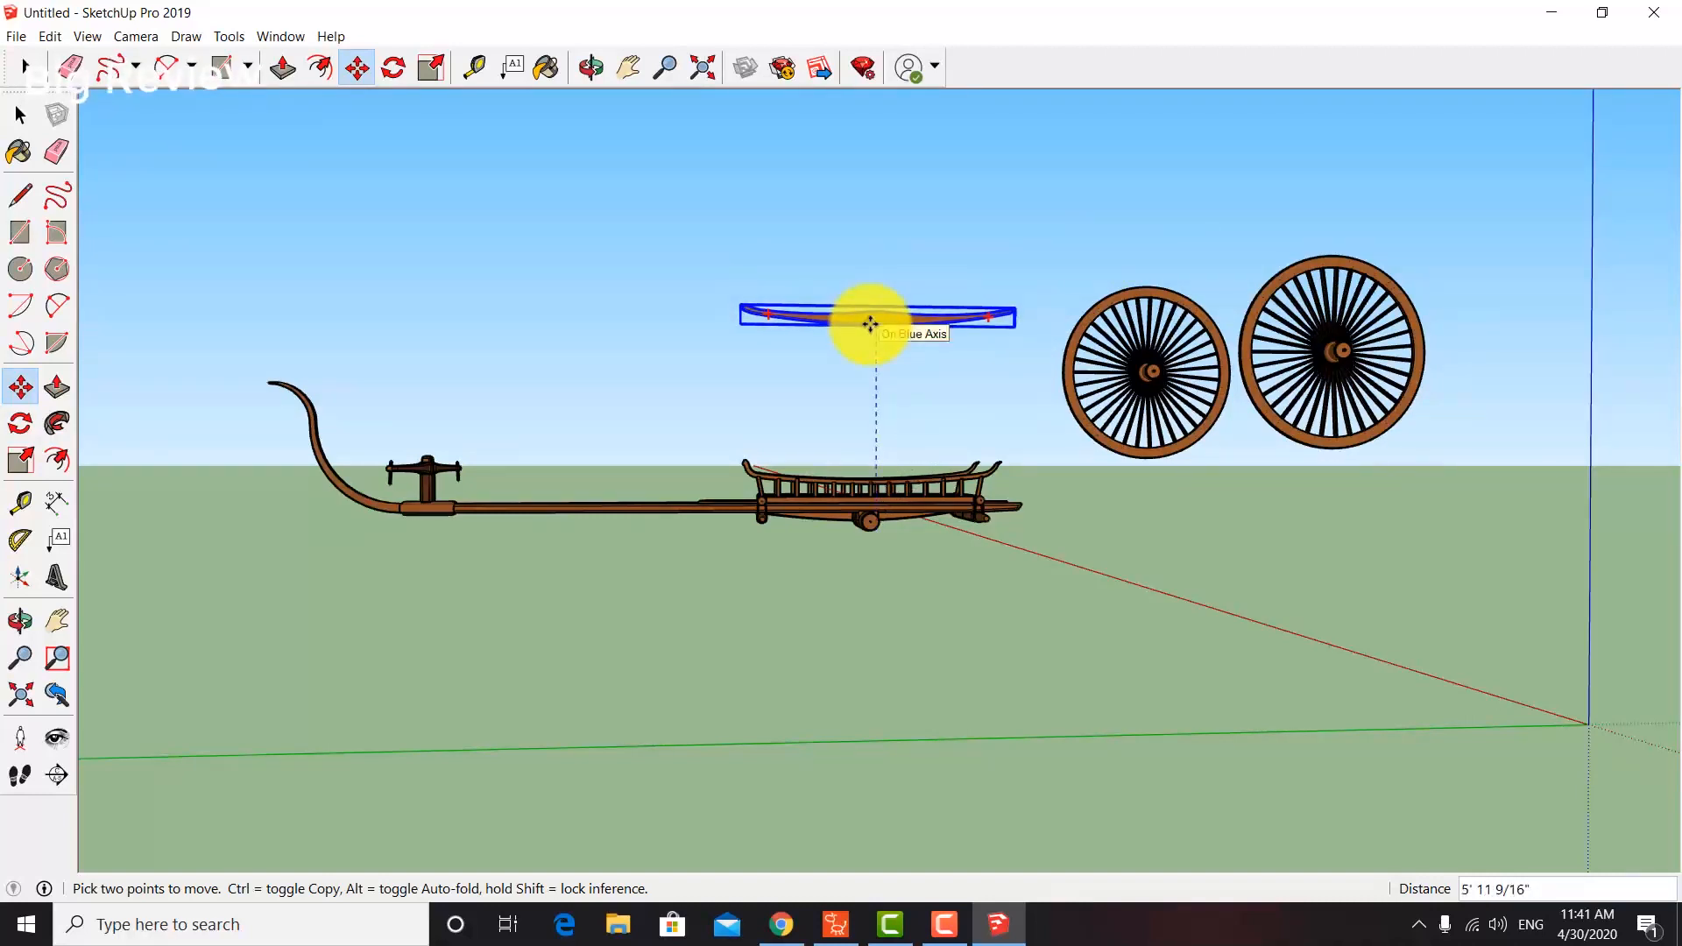
click(869, 324)
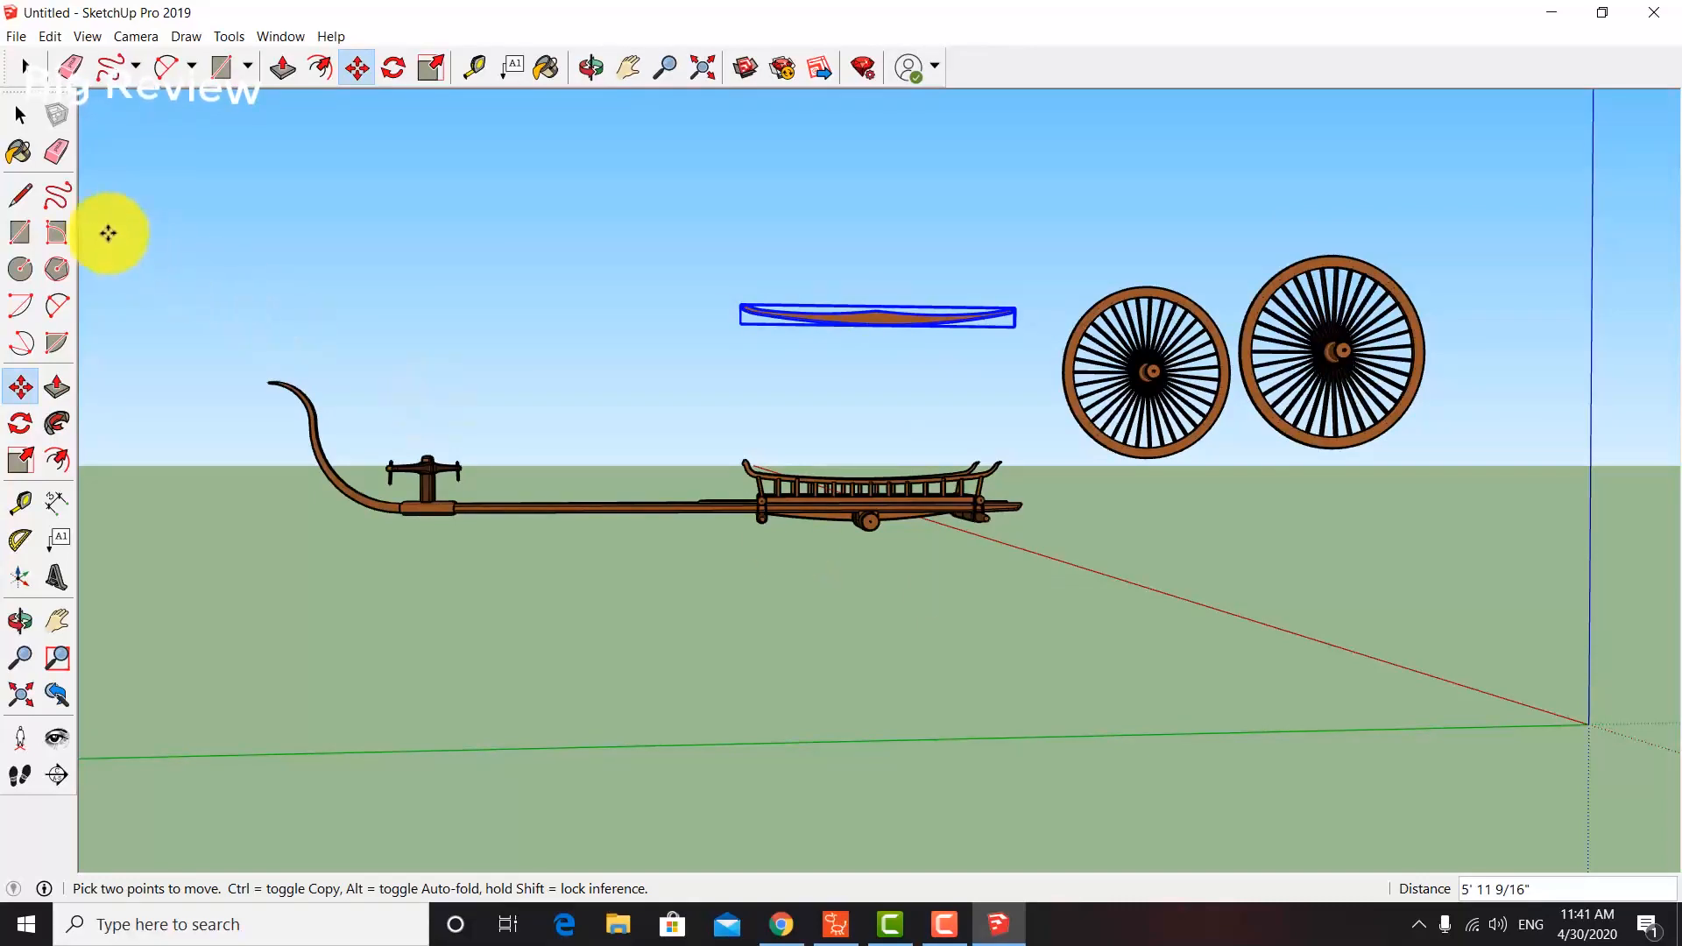
click(21, 115)
click(210, 219)
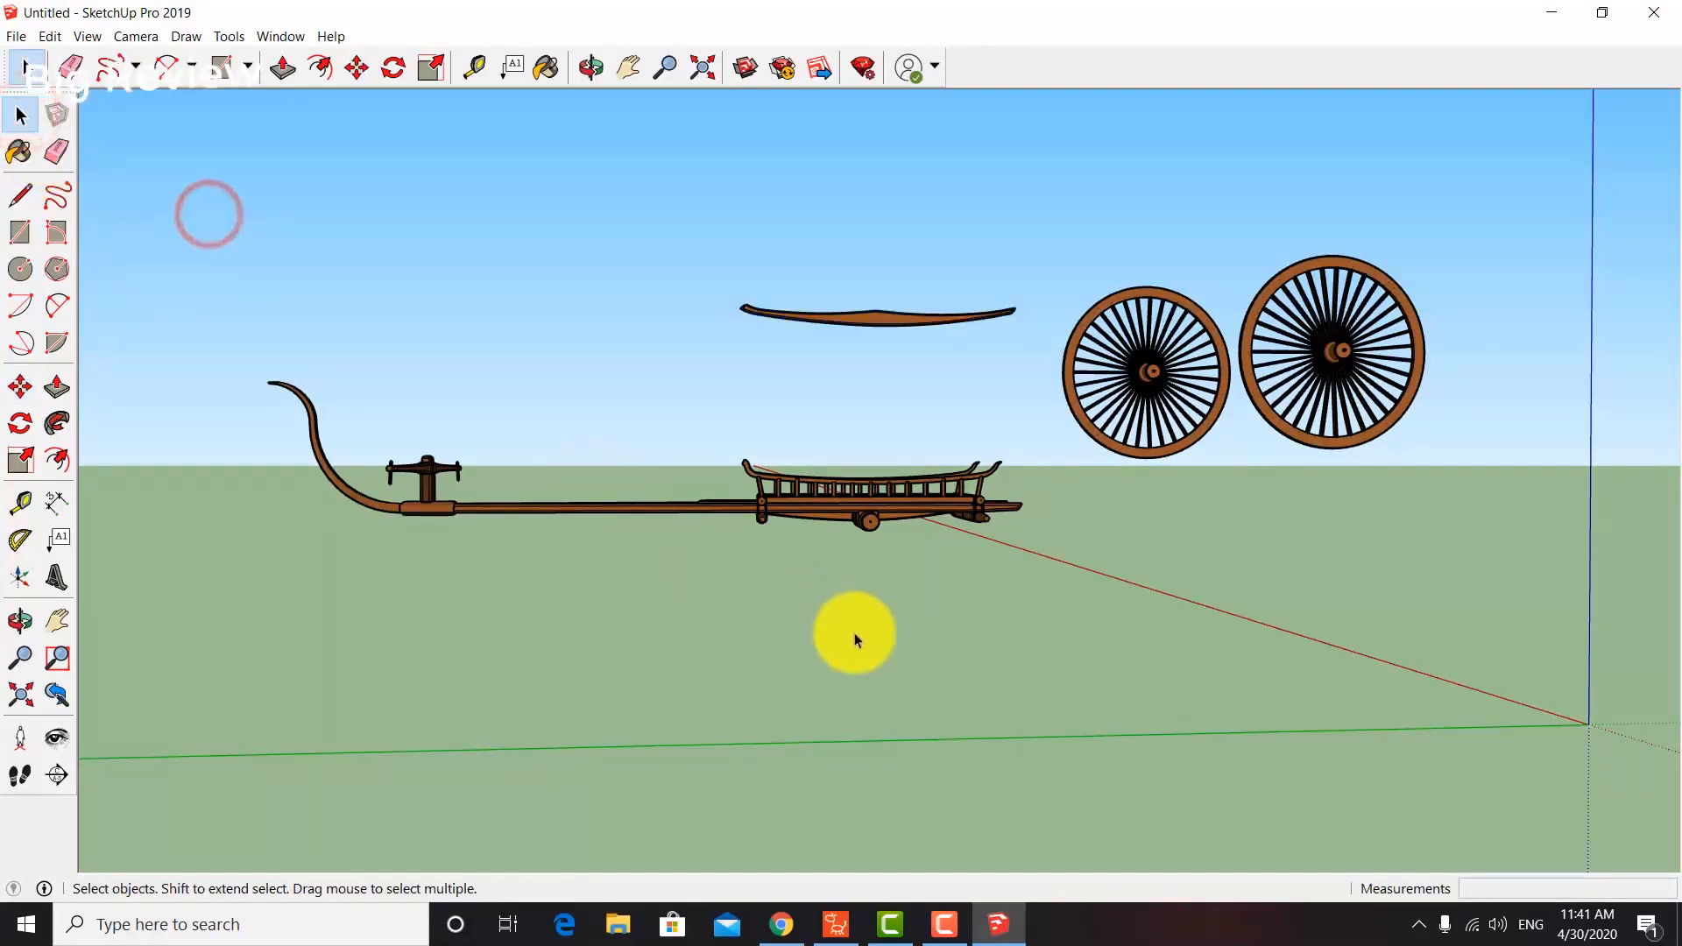
scroll(823, 580, down, 1)
scroll(817, 588, up, 2)
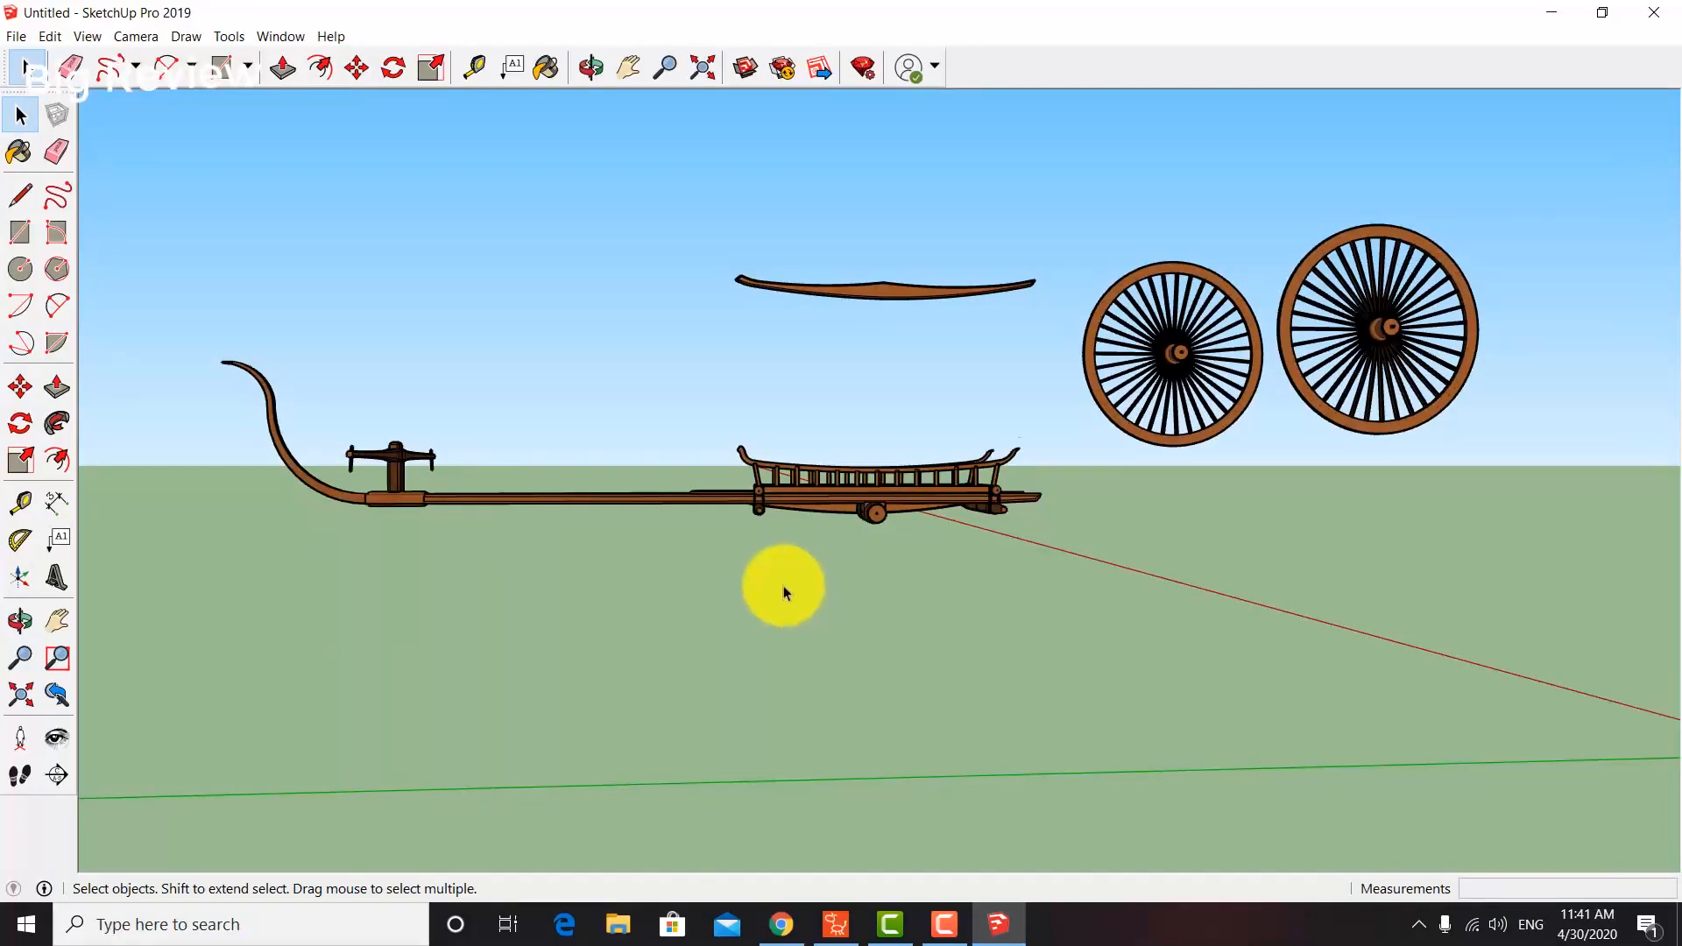
scroll(771, 559, up, 1)
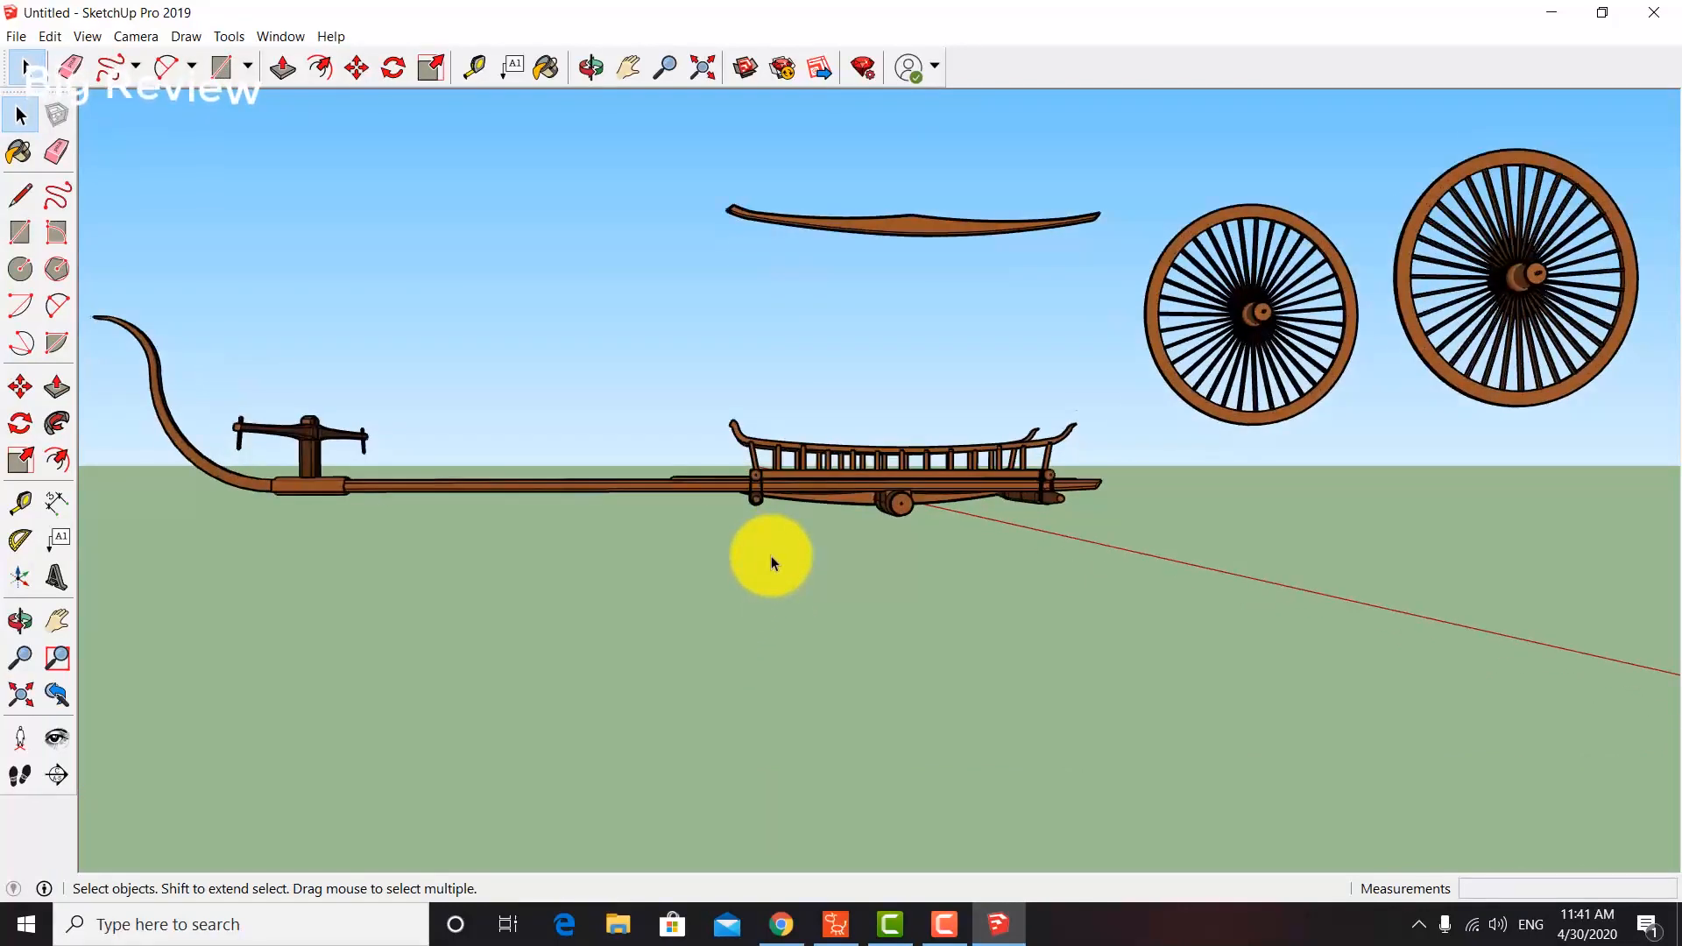
scroll(770, 556, down, 1)
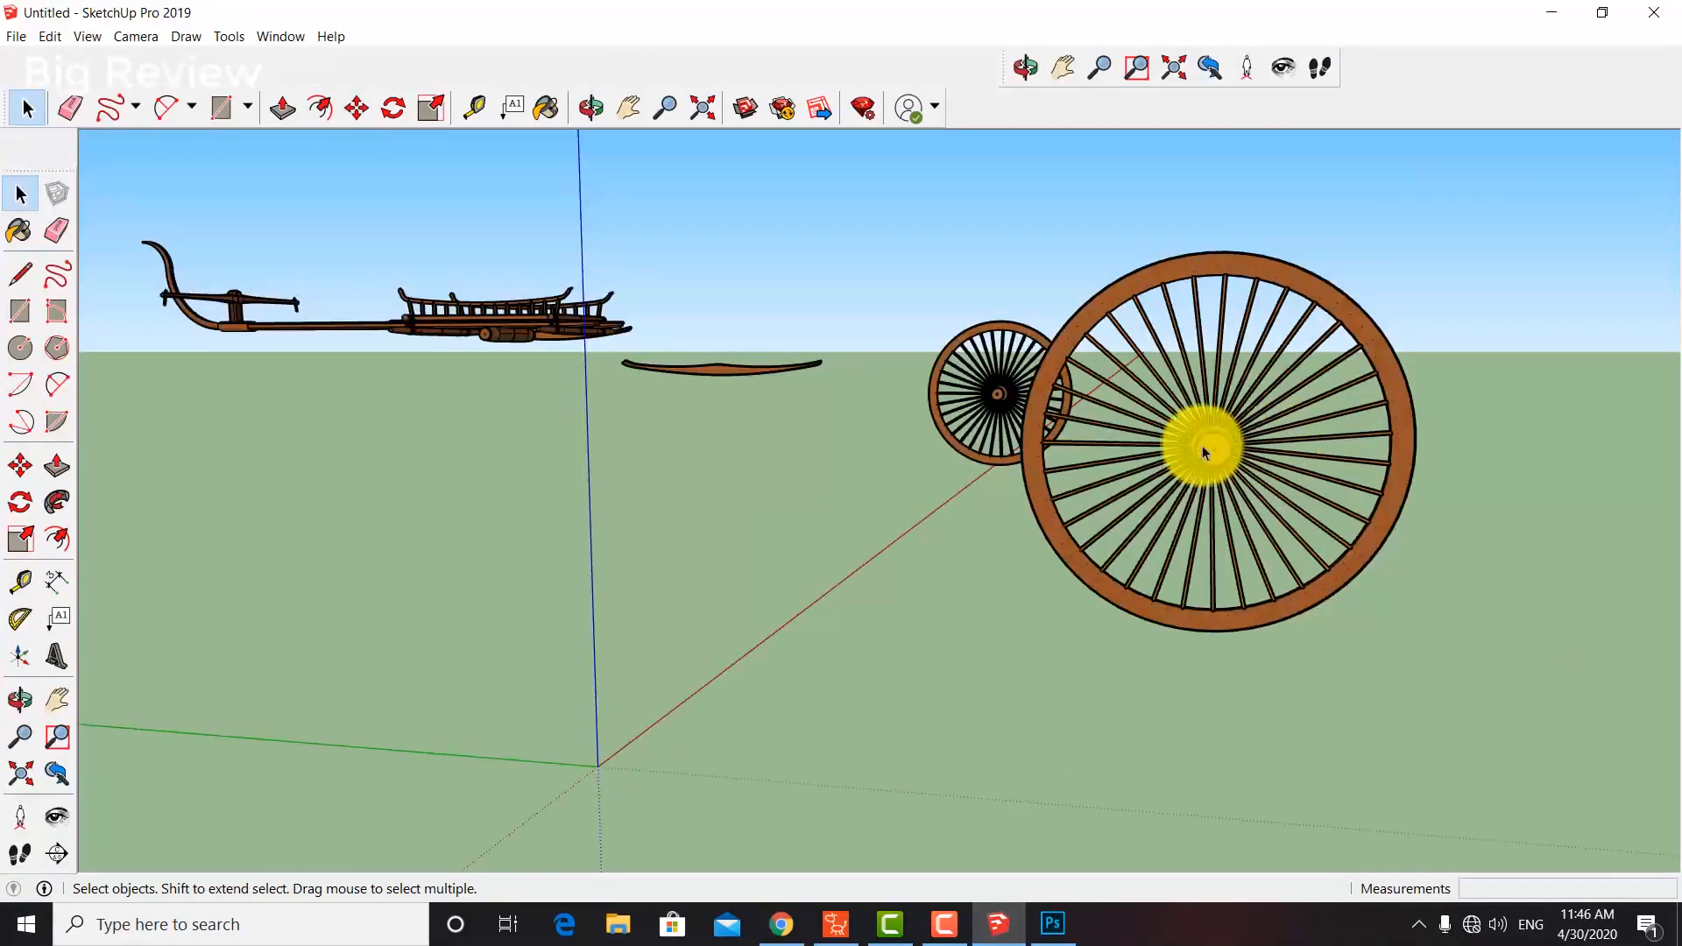
click(1204, 450)
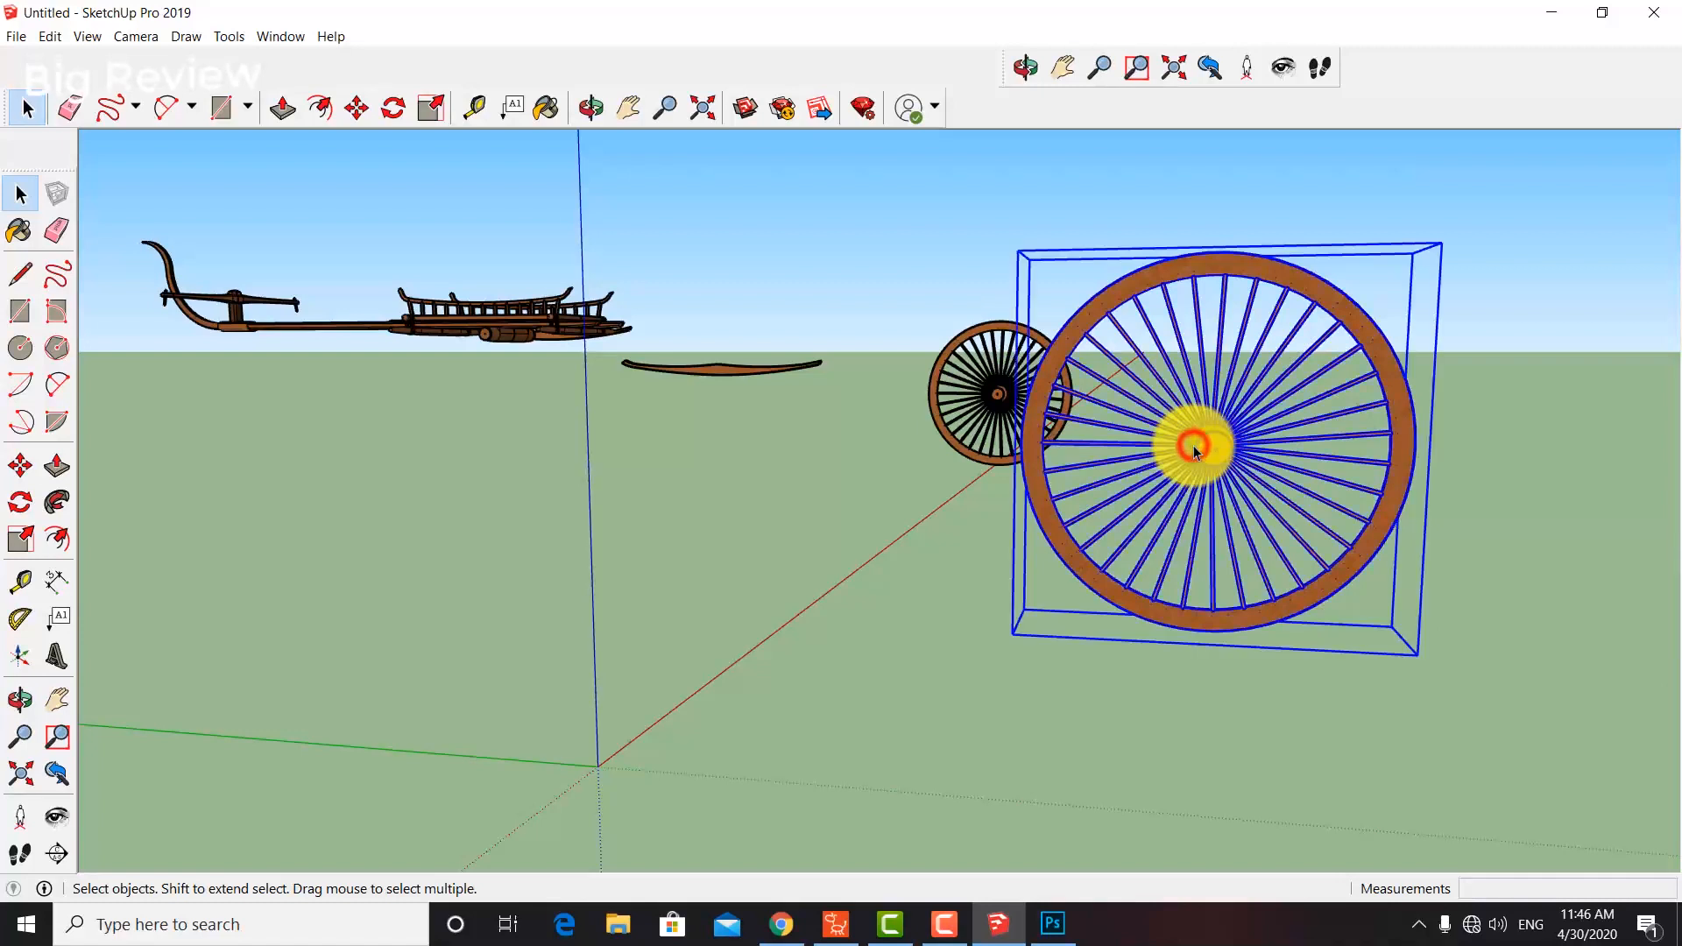
click(1658, 445)
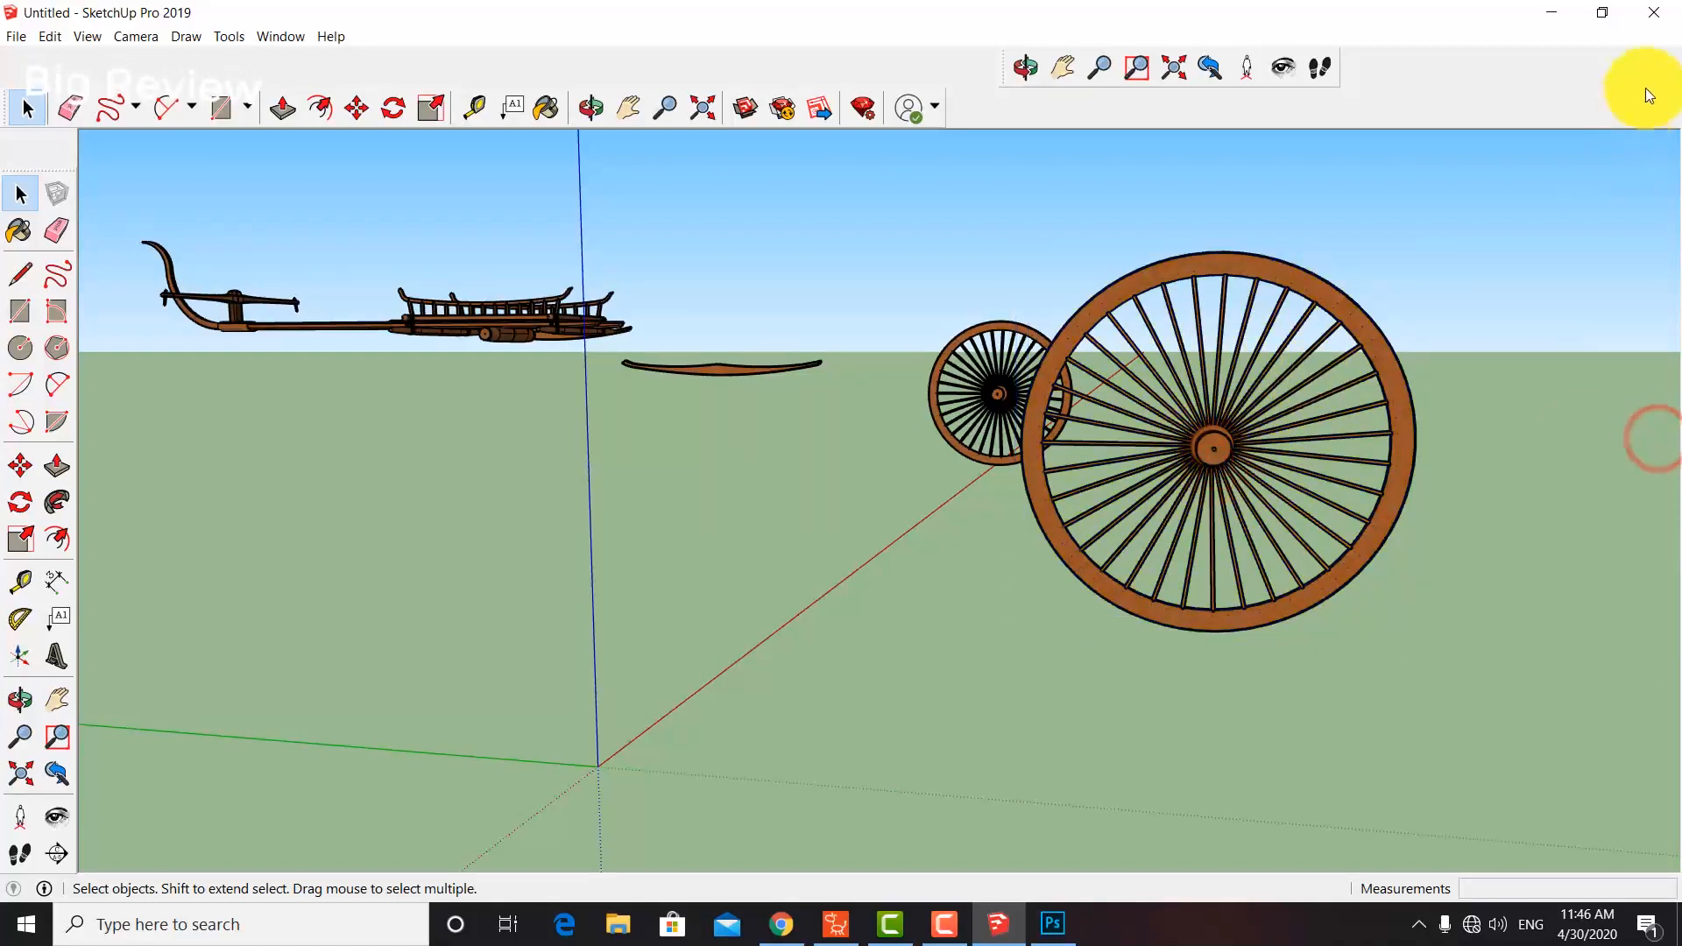
click(1653, 12)
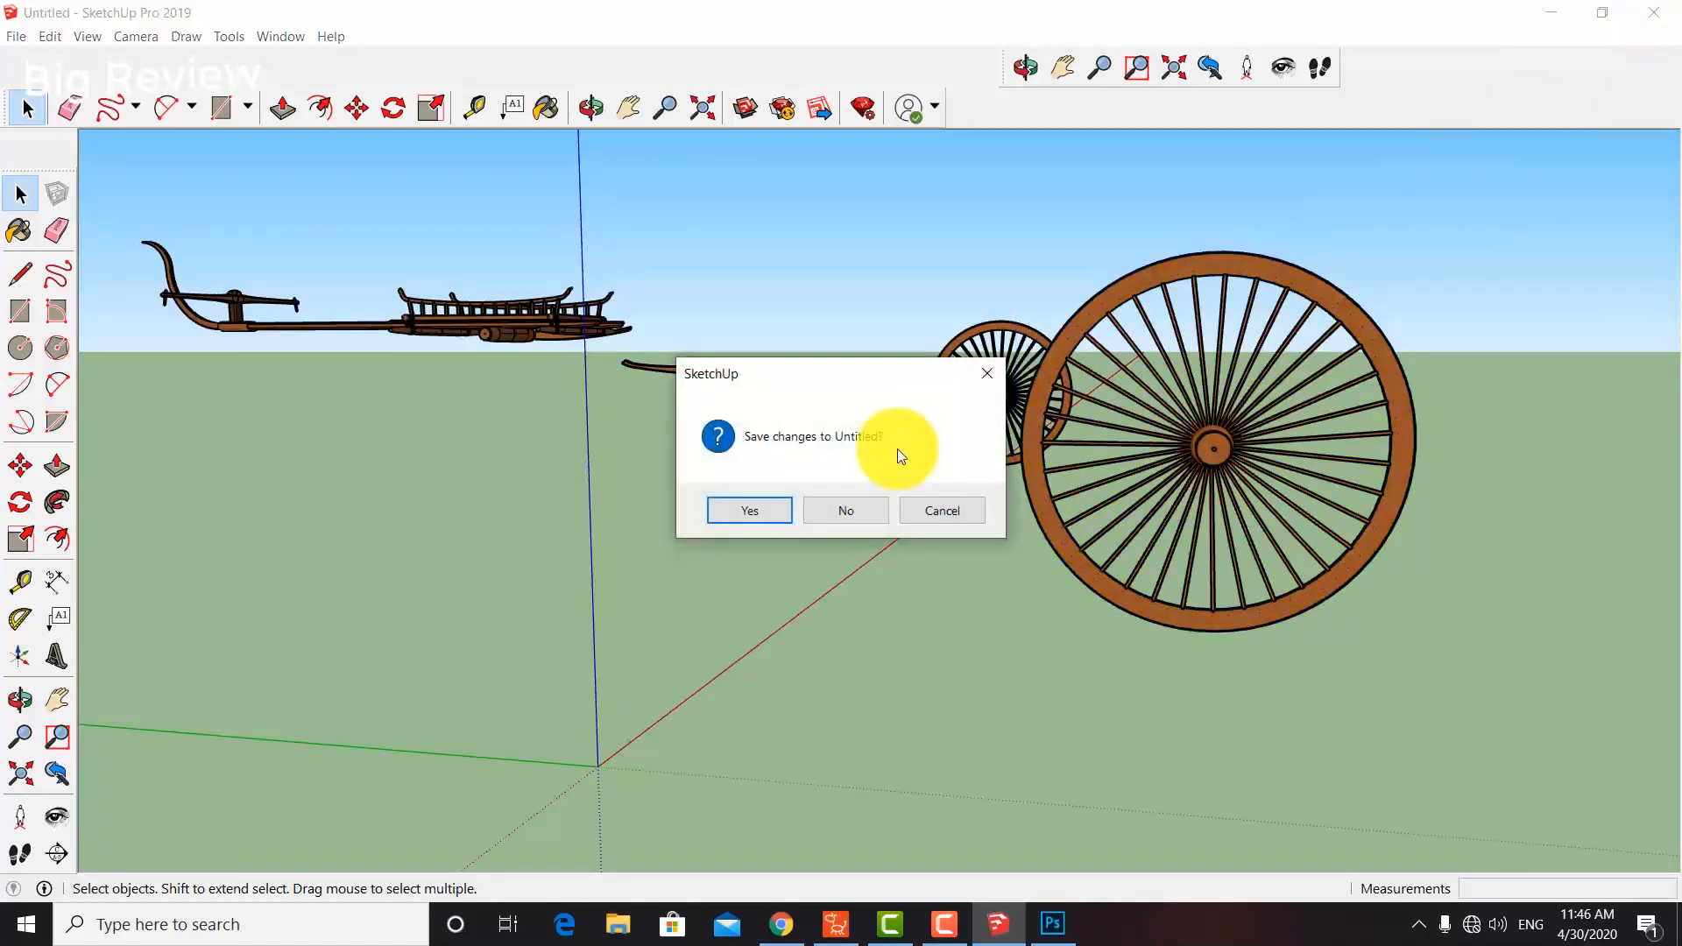
click(930, 515)
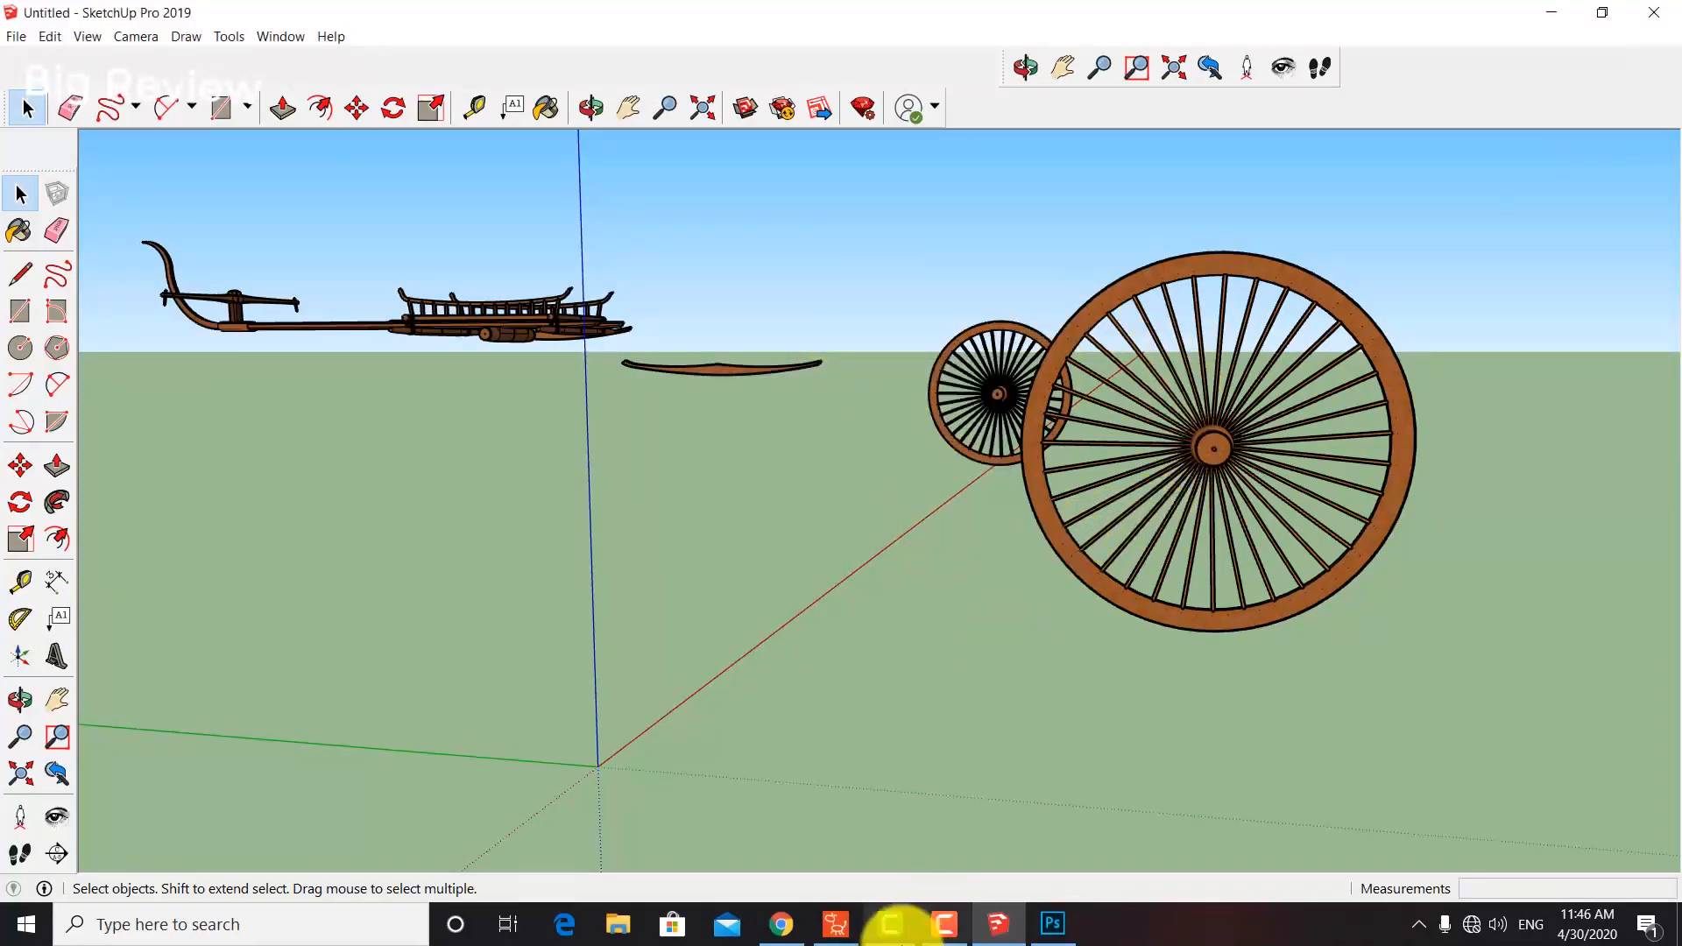
click(947, 924)
click(1564, 844)
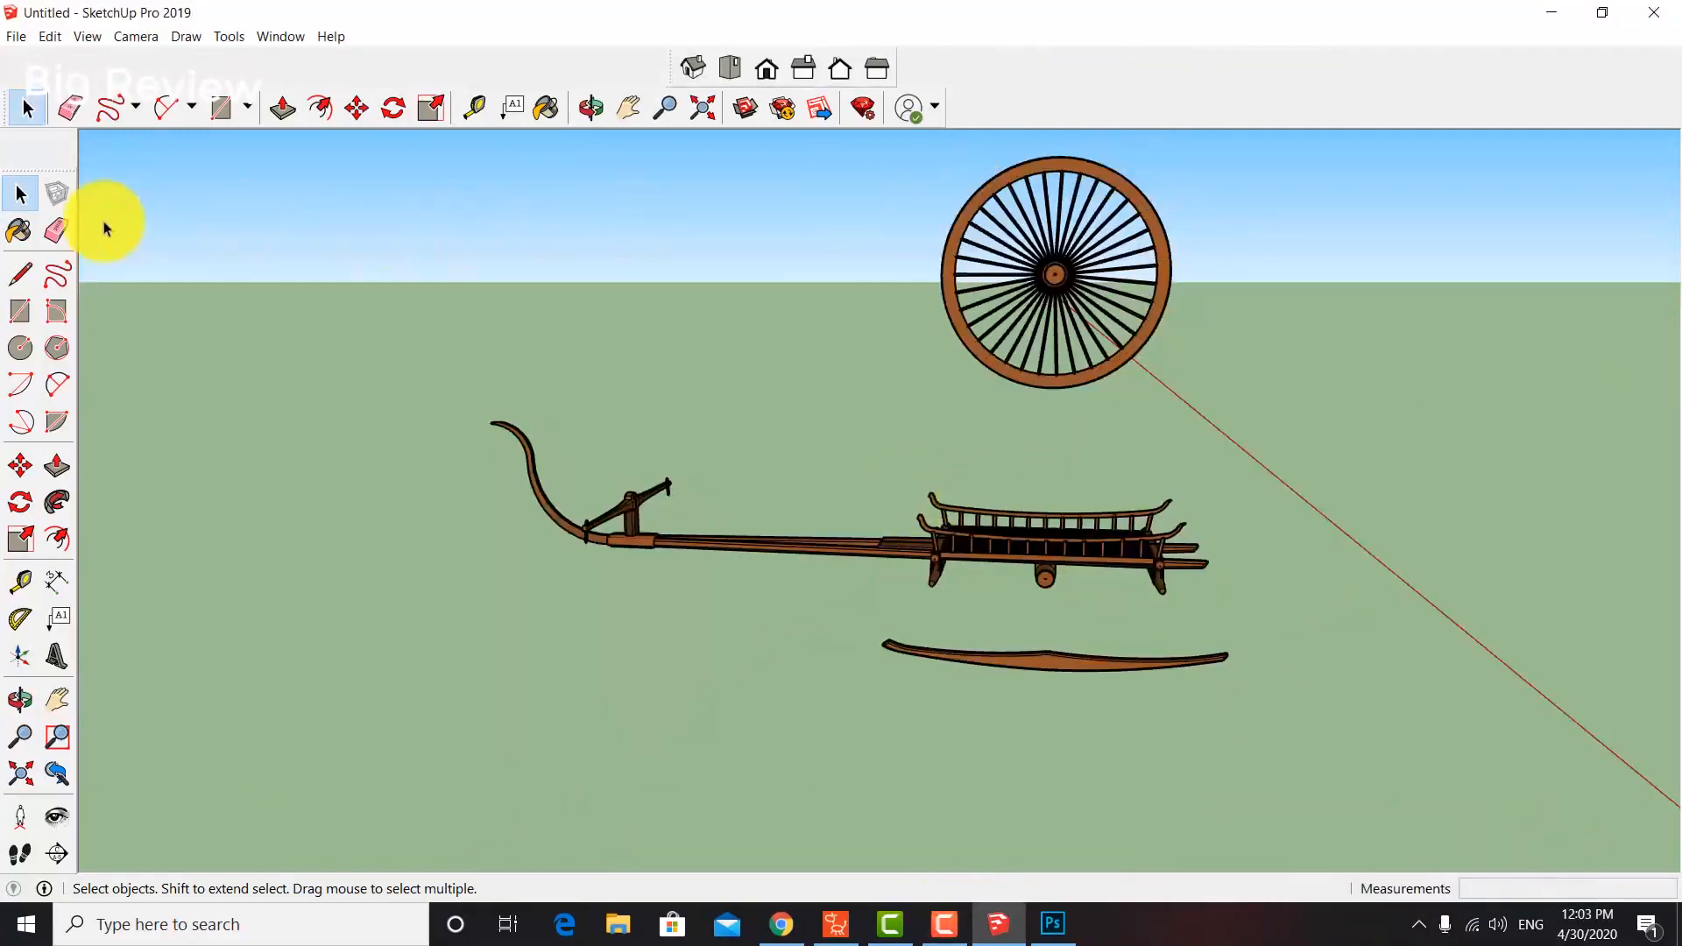
Export the current view as a 2D JPEG image named rotes on the Desktop.
click(16, 36)
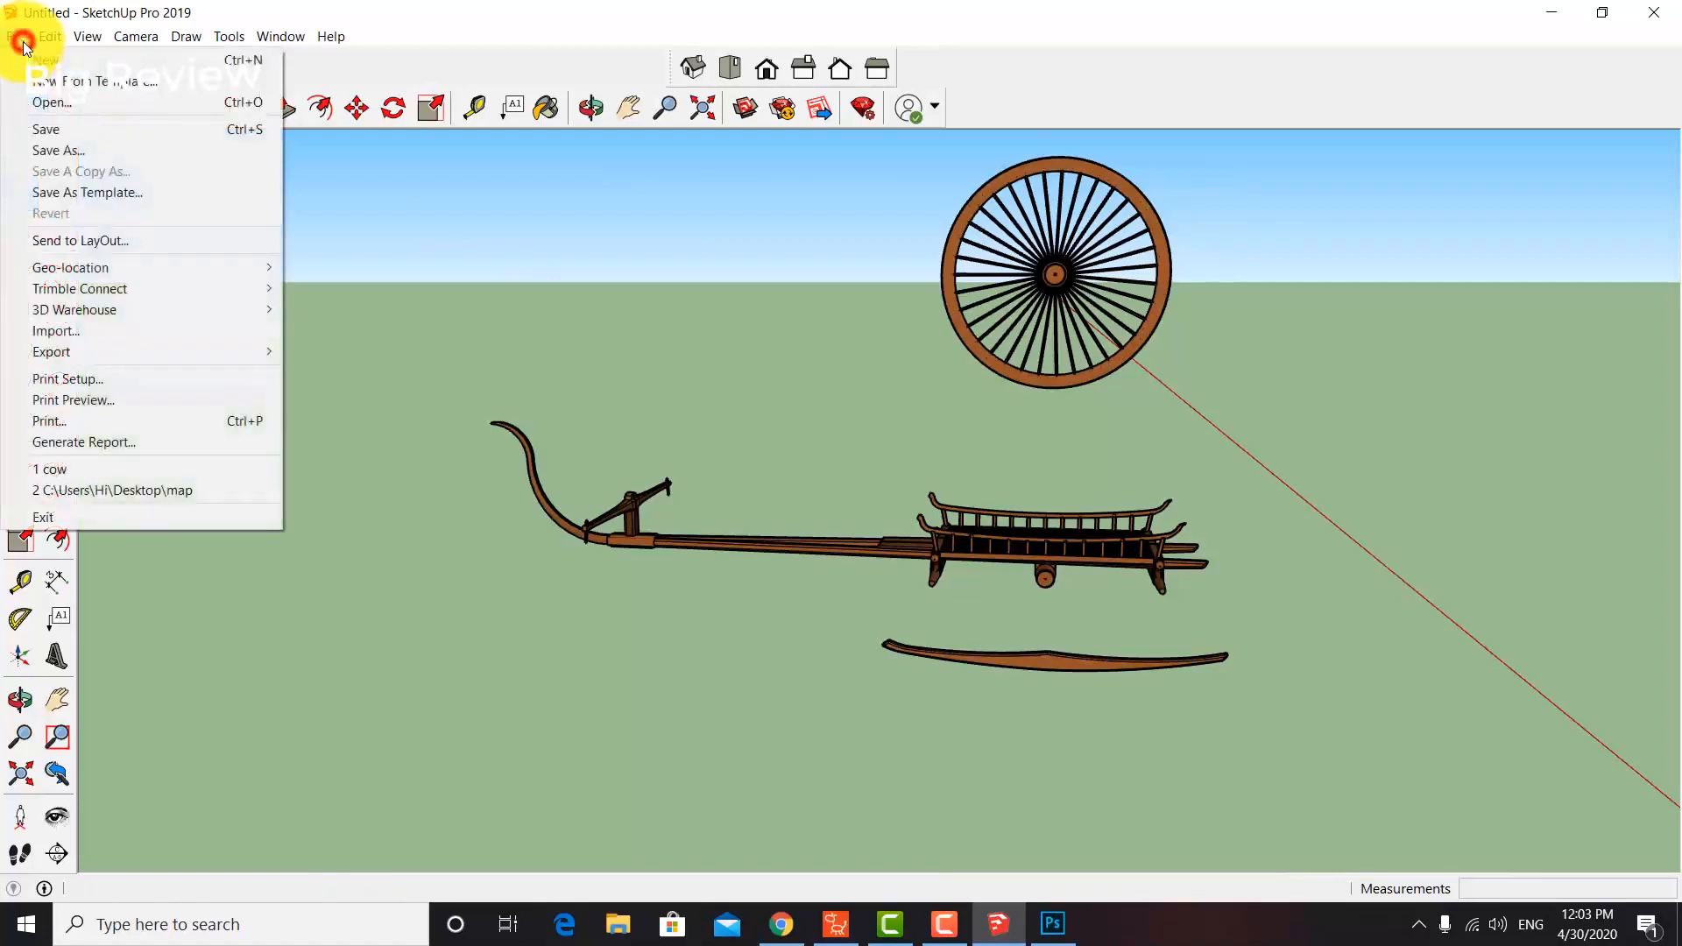
mouse_move(89, 352)
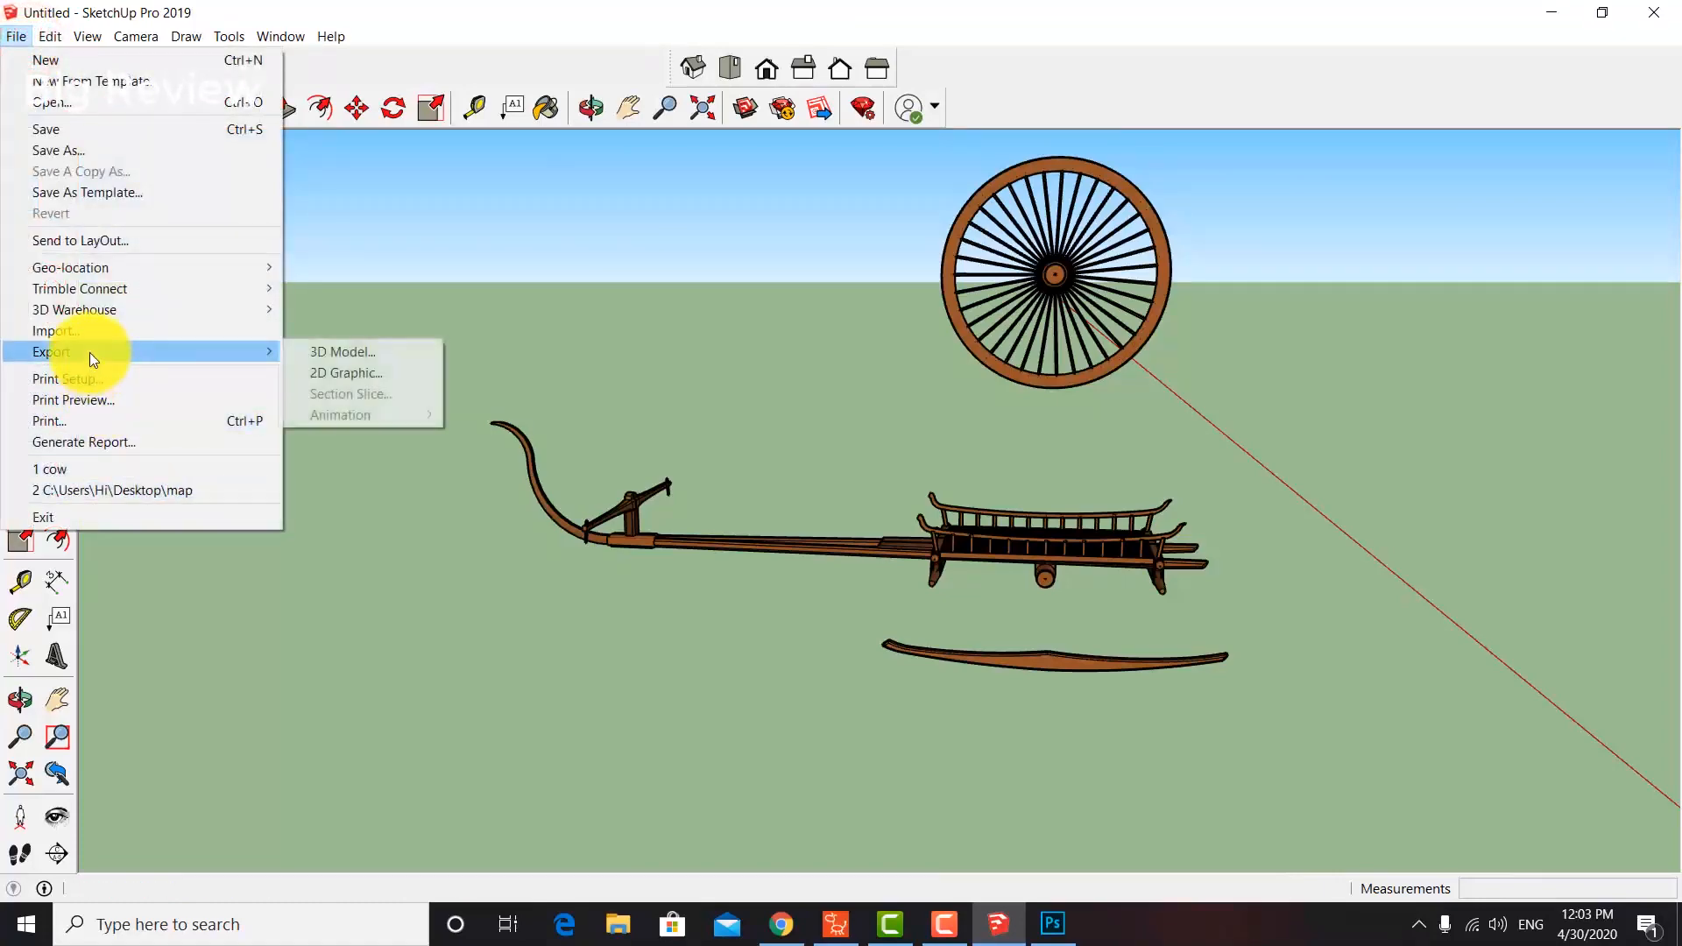
click(350, 369)
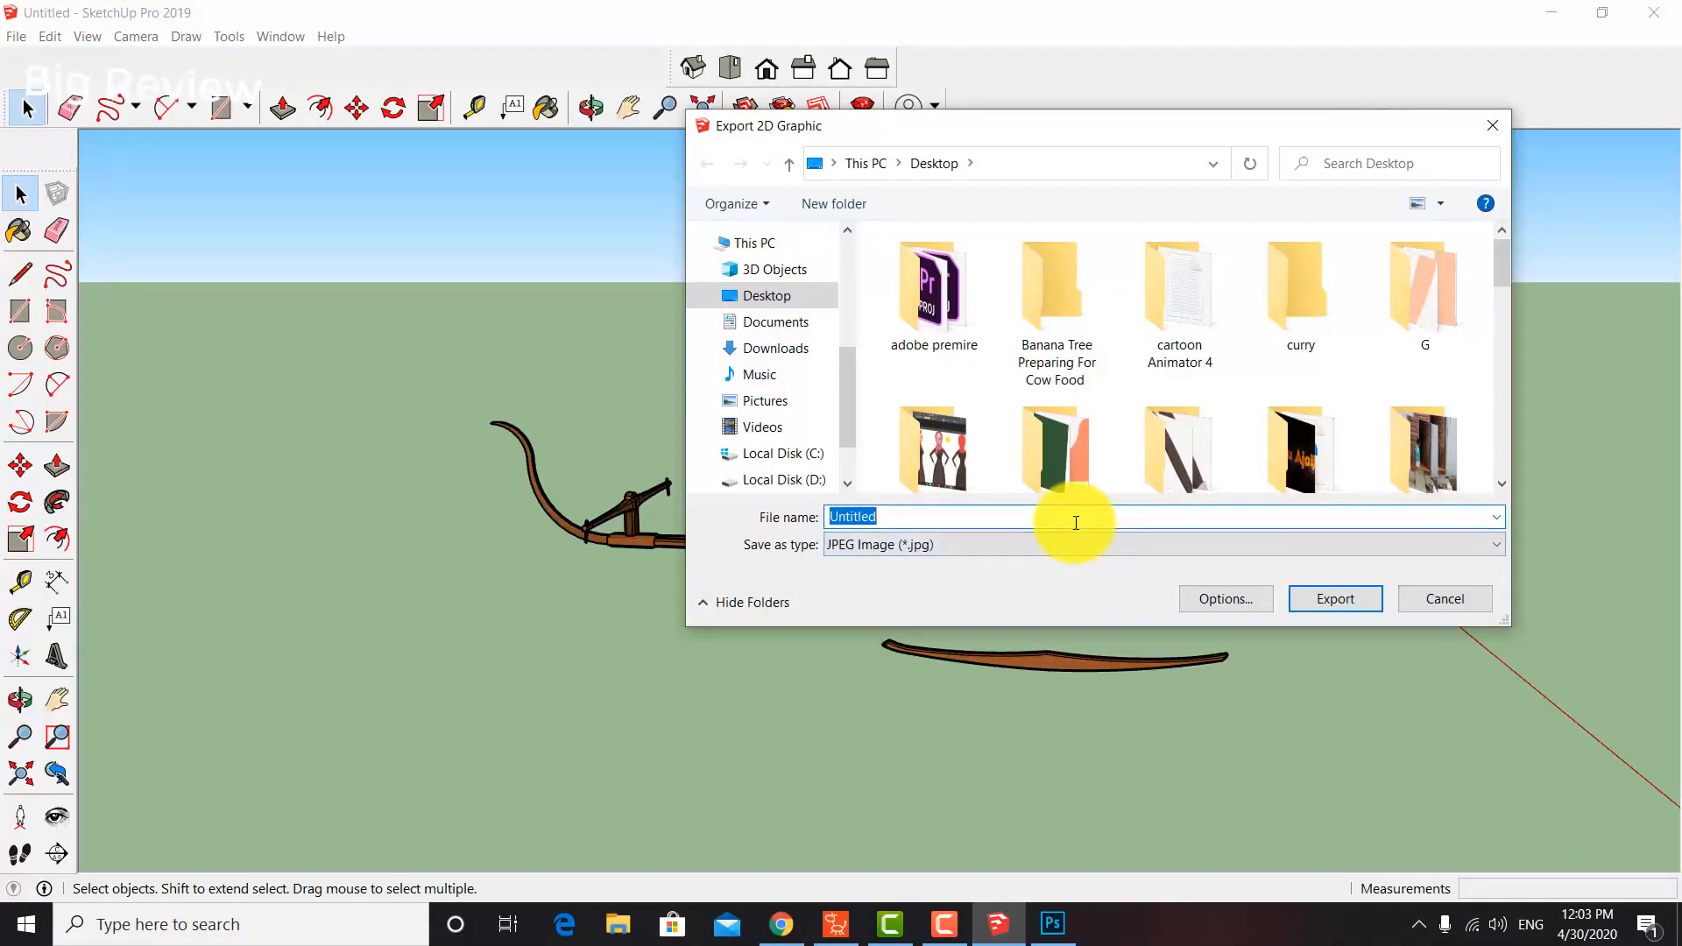
text(rotes)
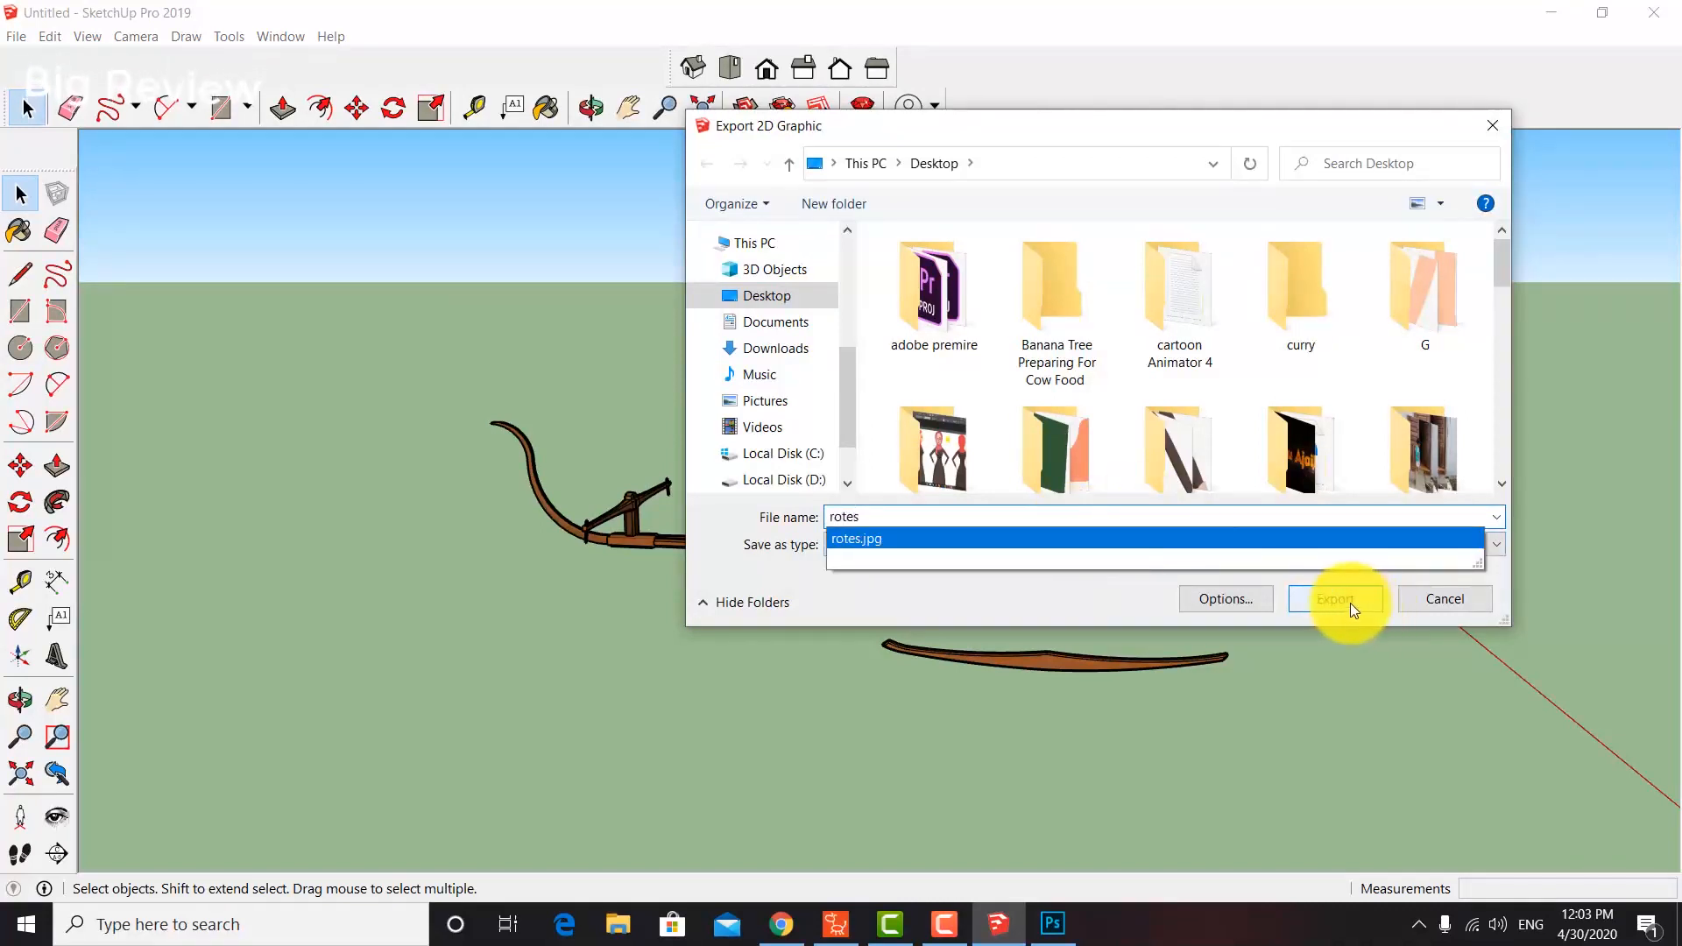
click(1348, 602)
click(895, 471)
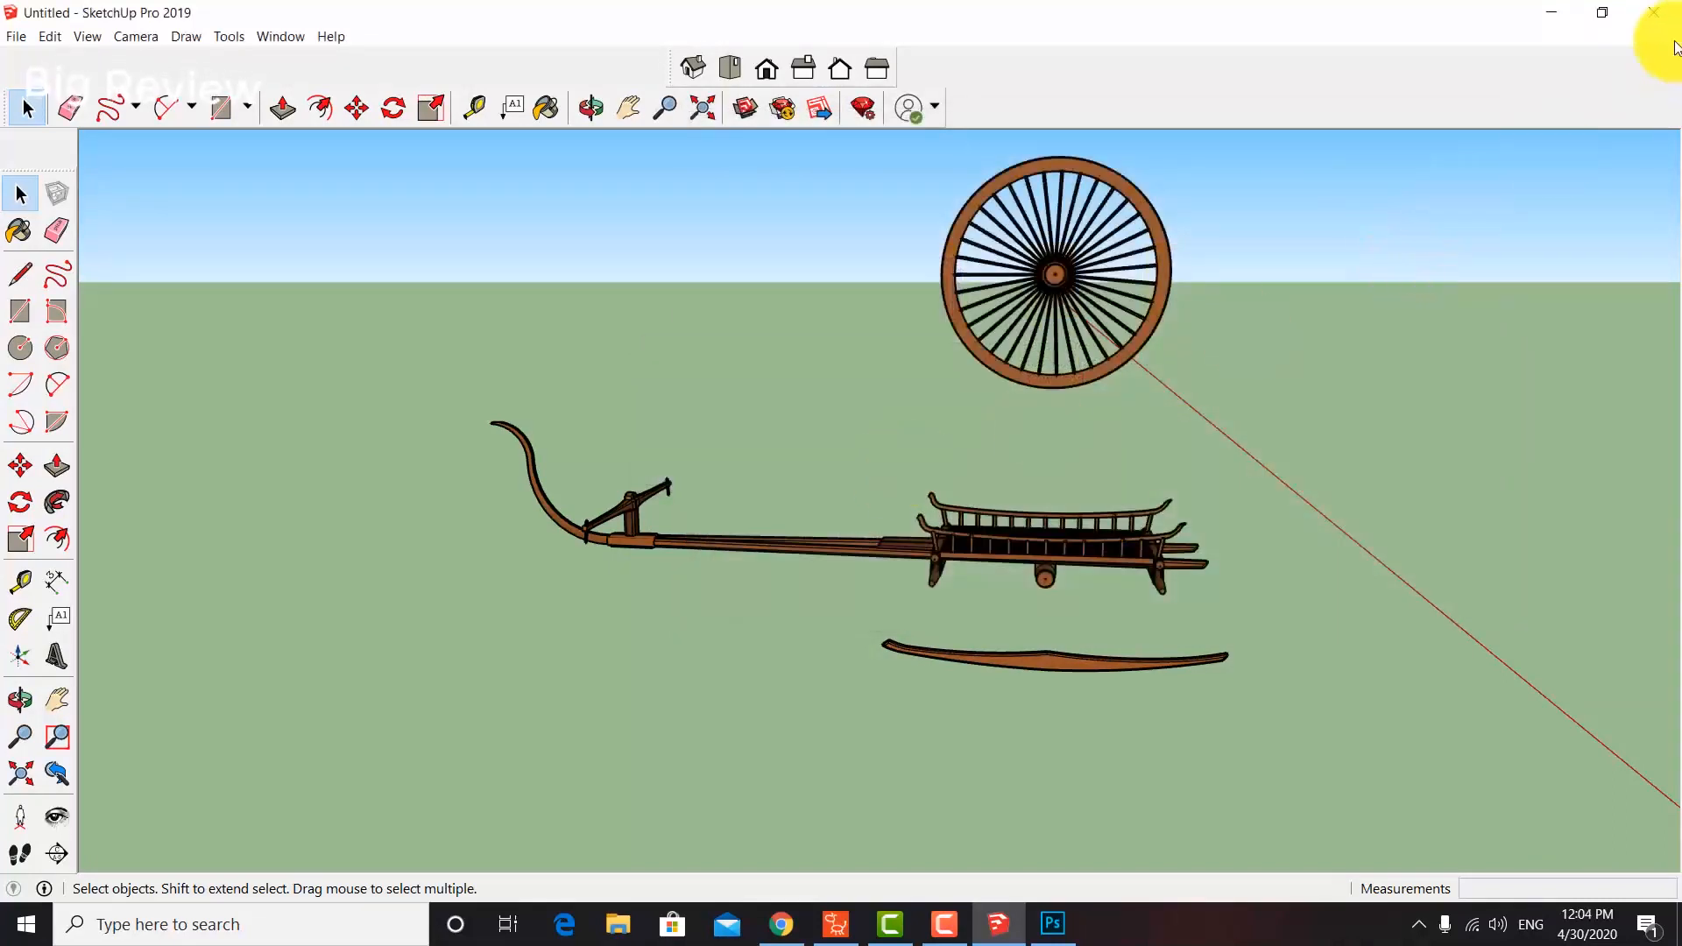
Switch to Photoshop and close the wheel document that is open there.
click(1547, 20)
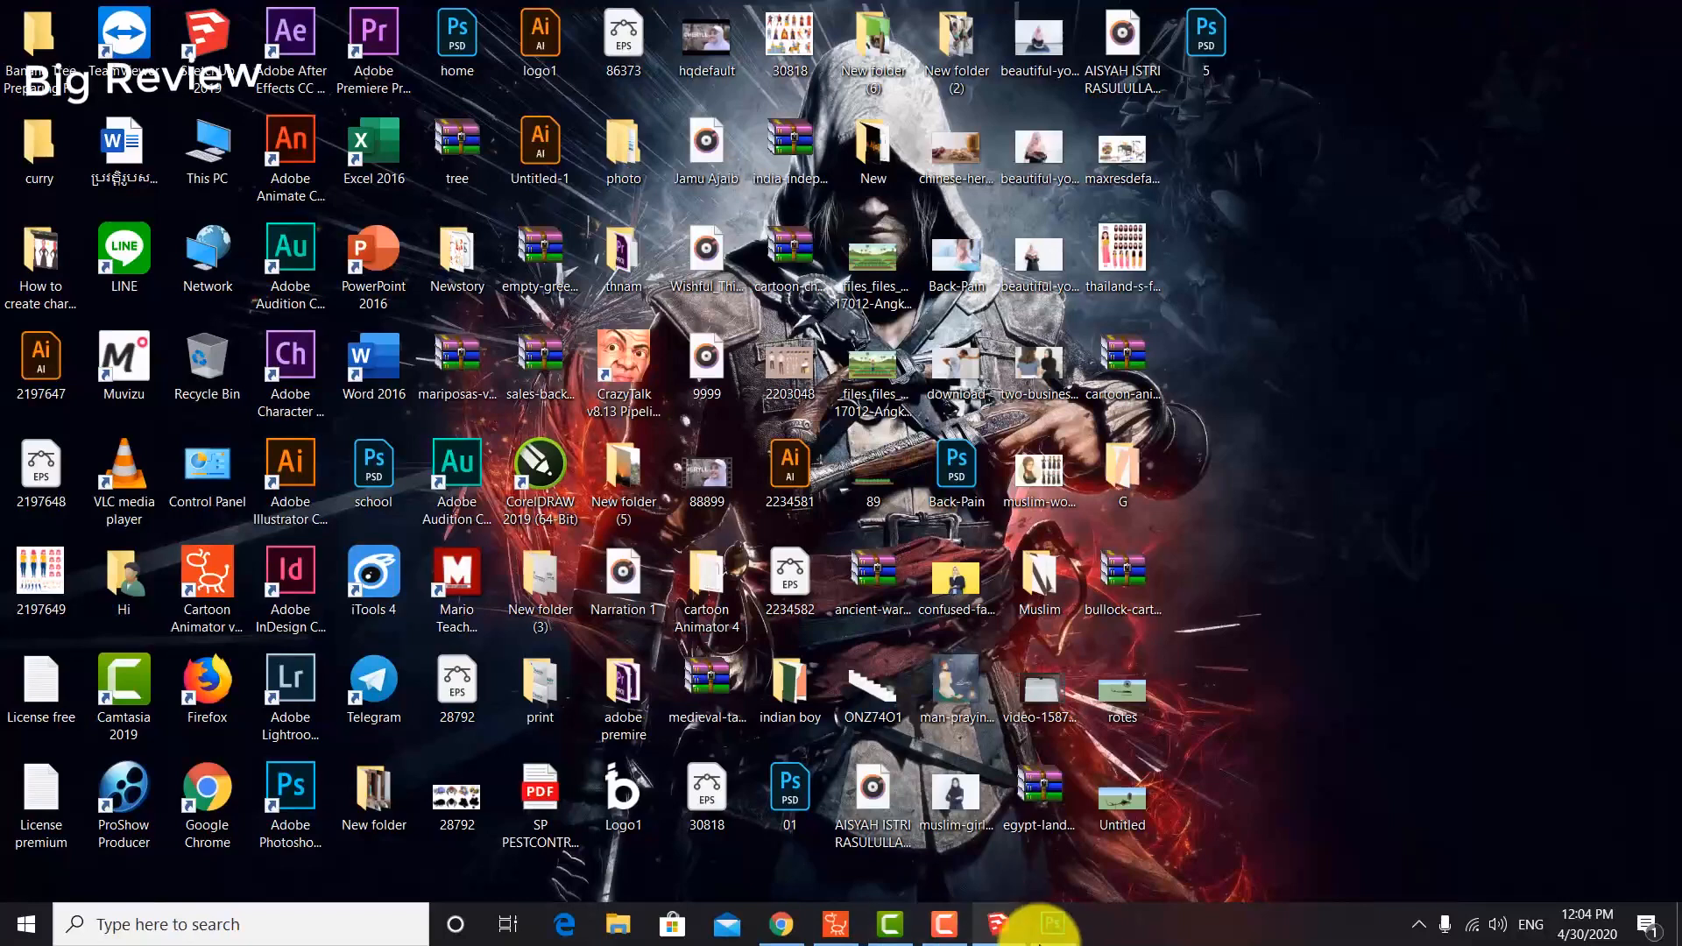
click(1056, 927)
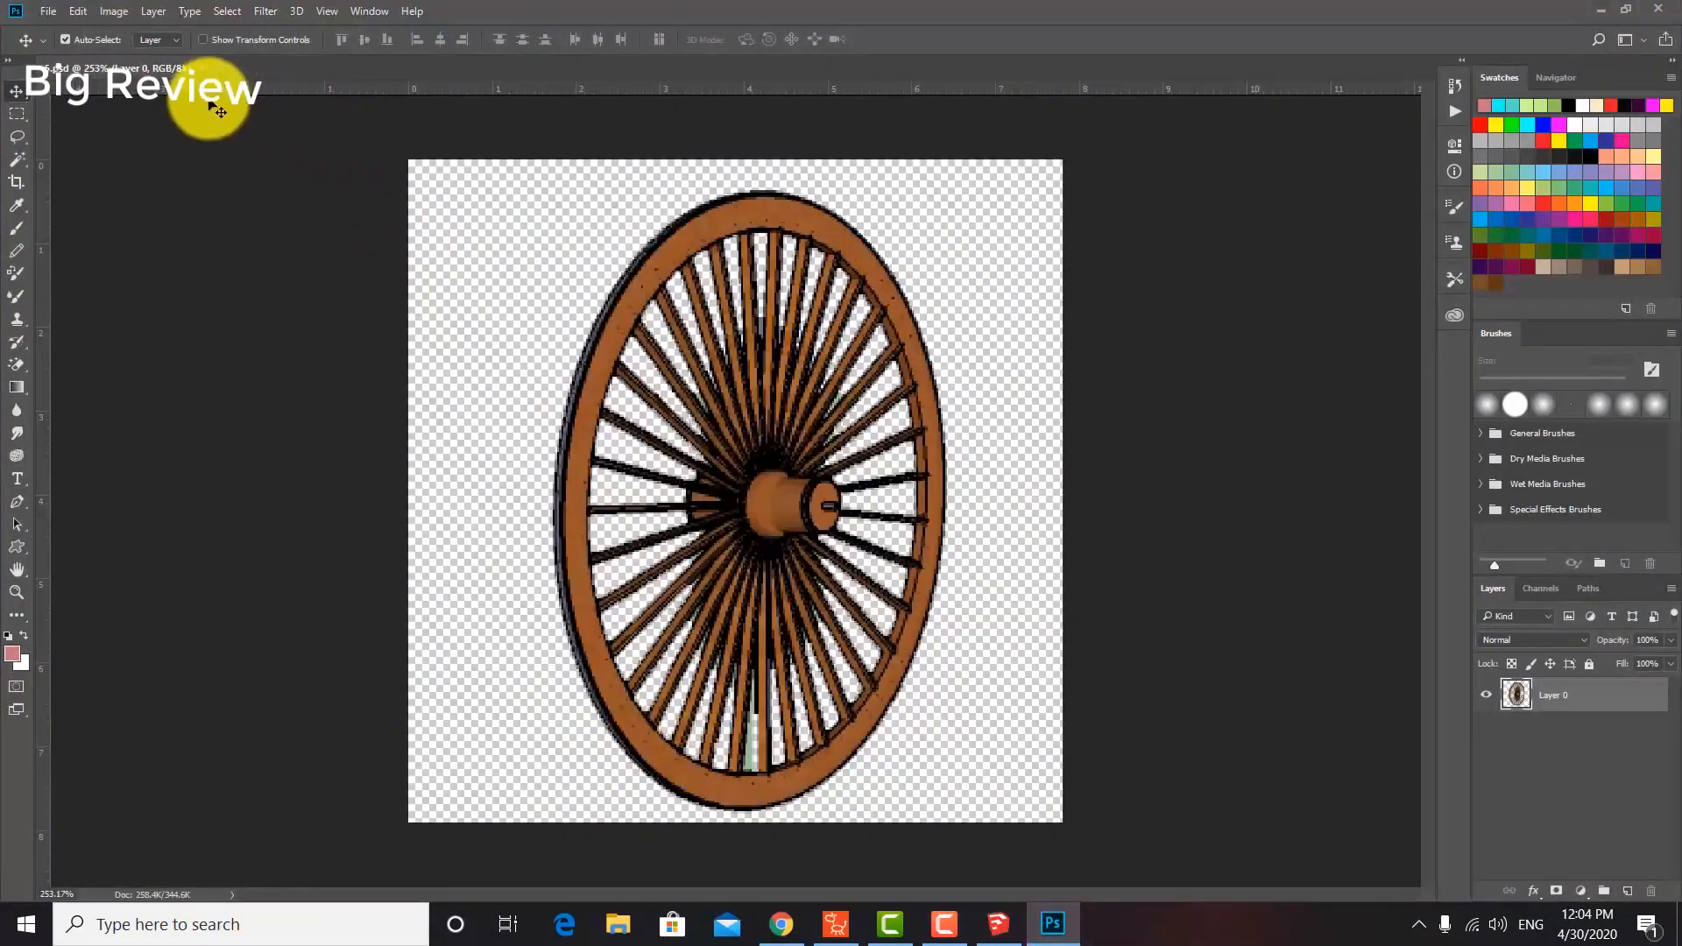
click(205, 69)
Open the exported rotes image from the Desktop.
double_click(765, 308)
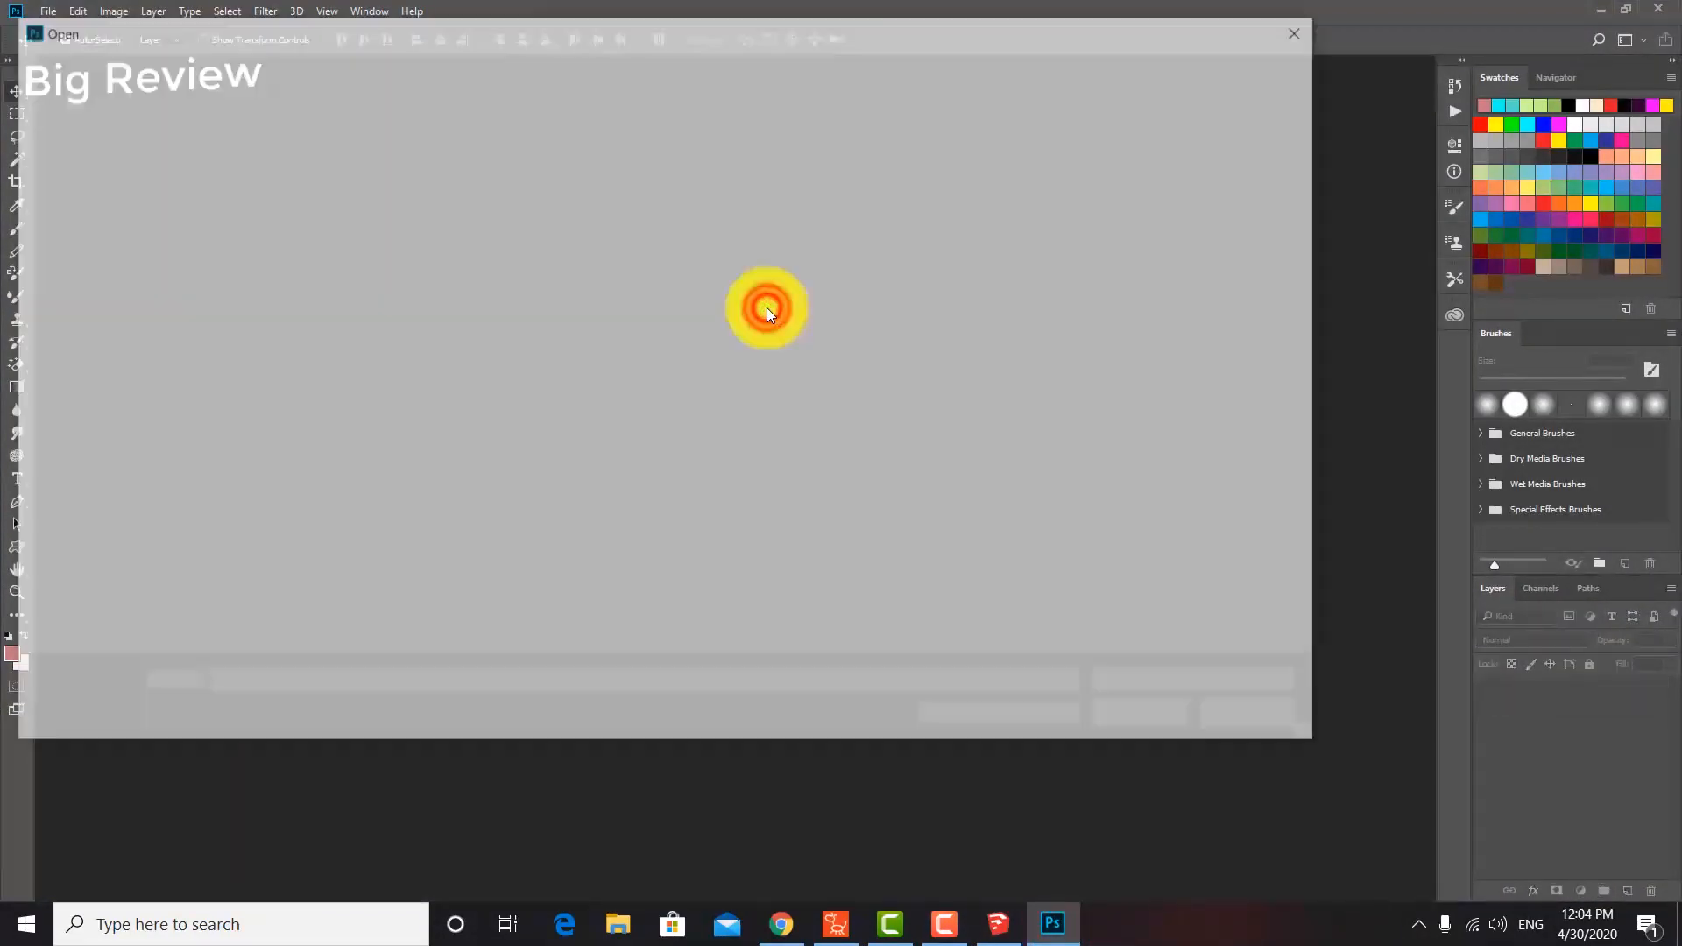
scroll(804, 494, down, 10)
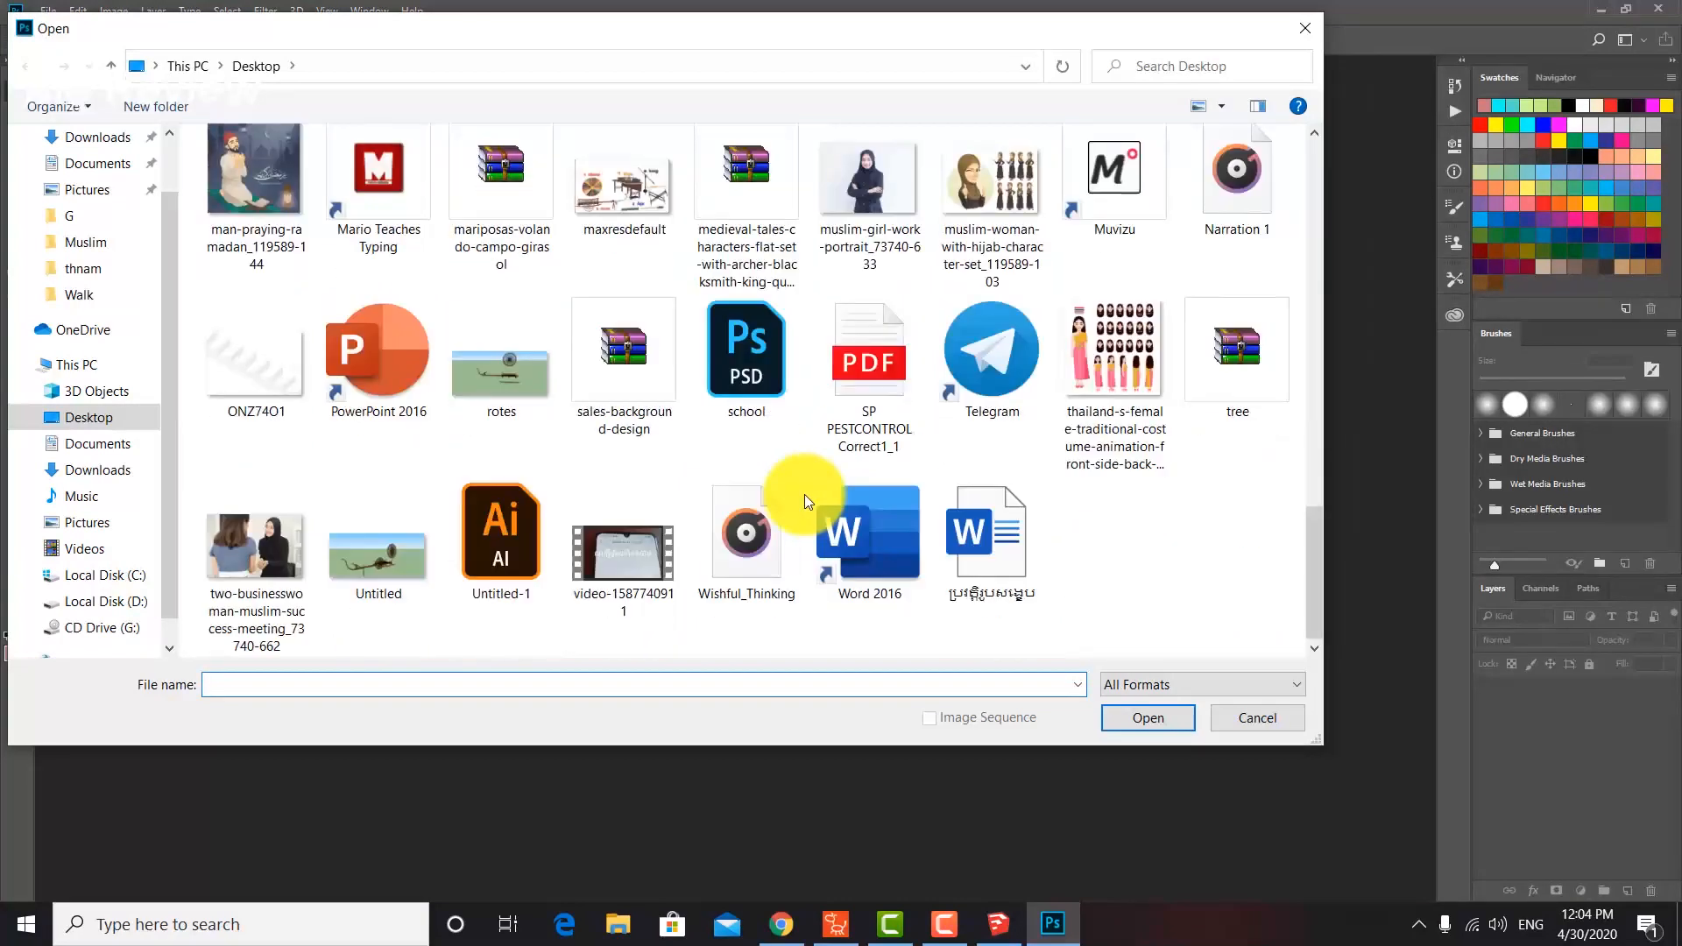
double_click(516, 346)
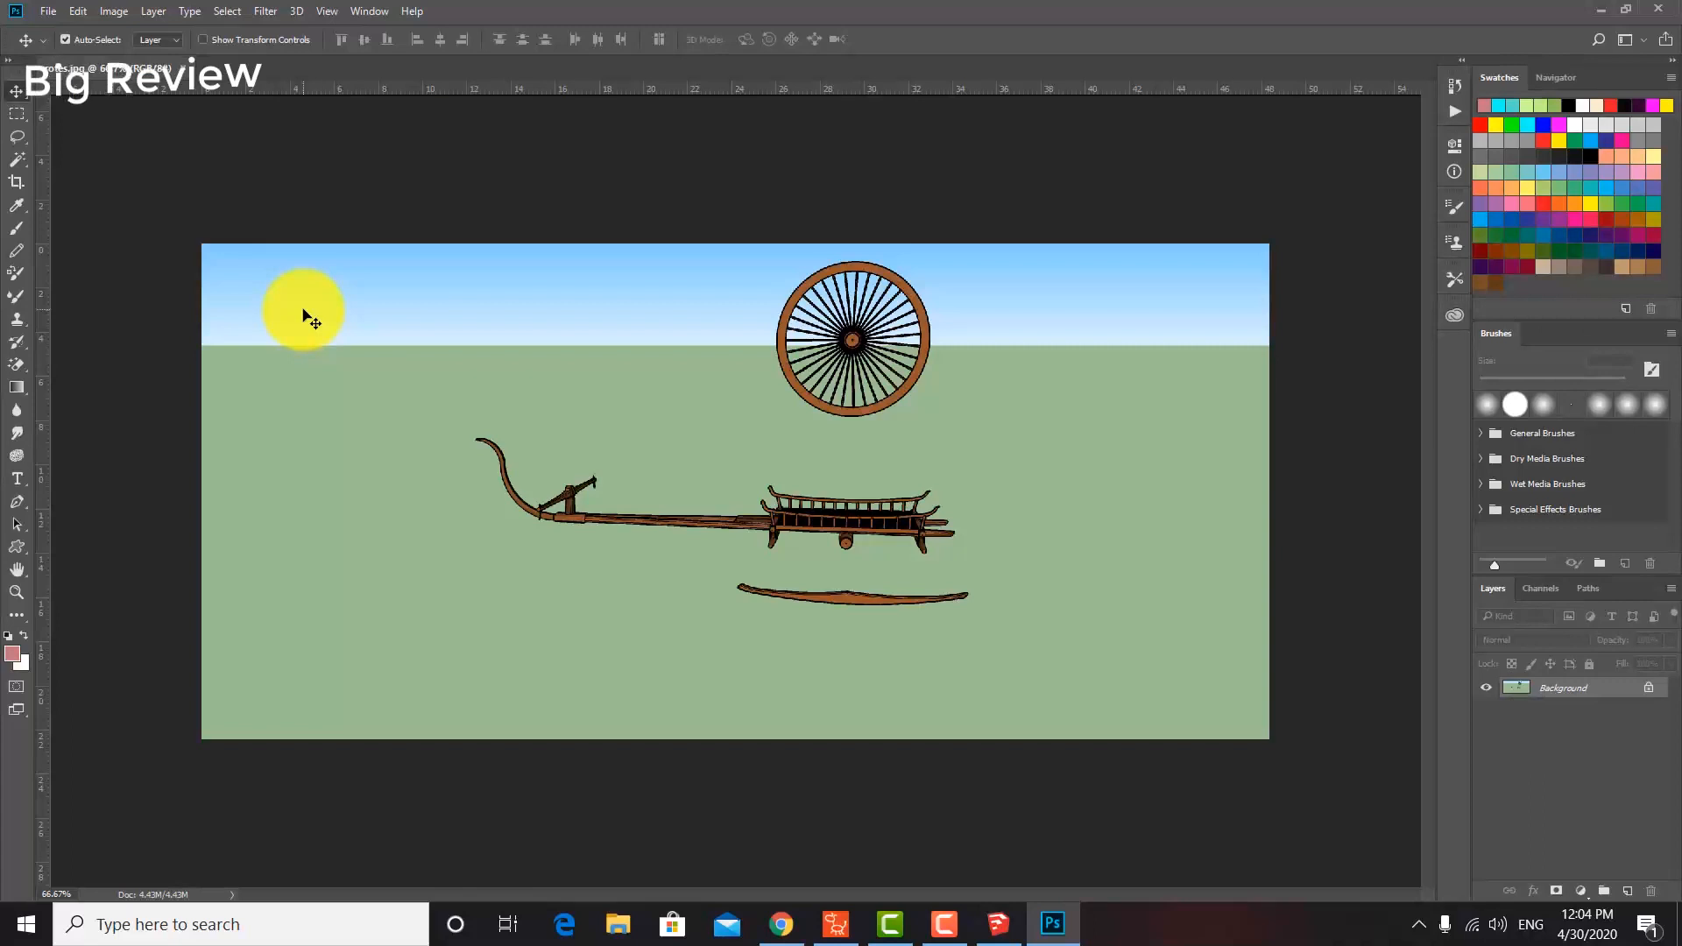
mouse_move(116, 68)
mouse_down()
mouse_move(139, 97)
mouse_move(131, 70)
mouse_up()
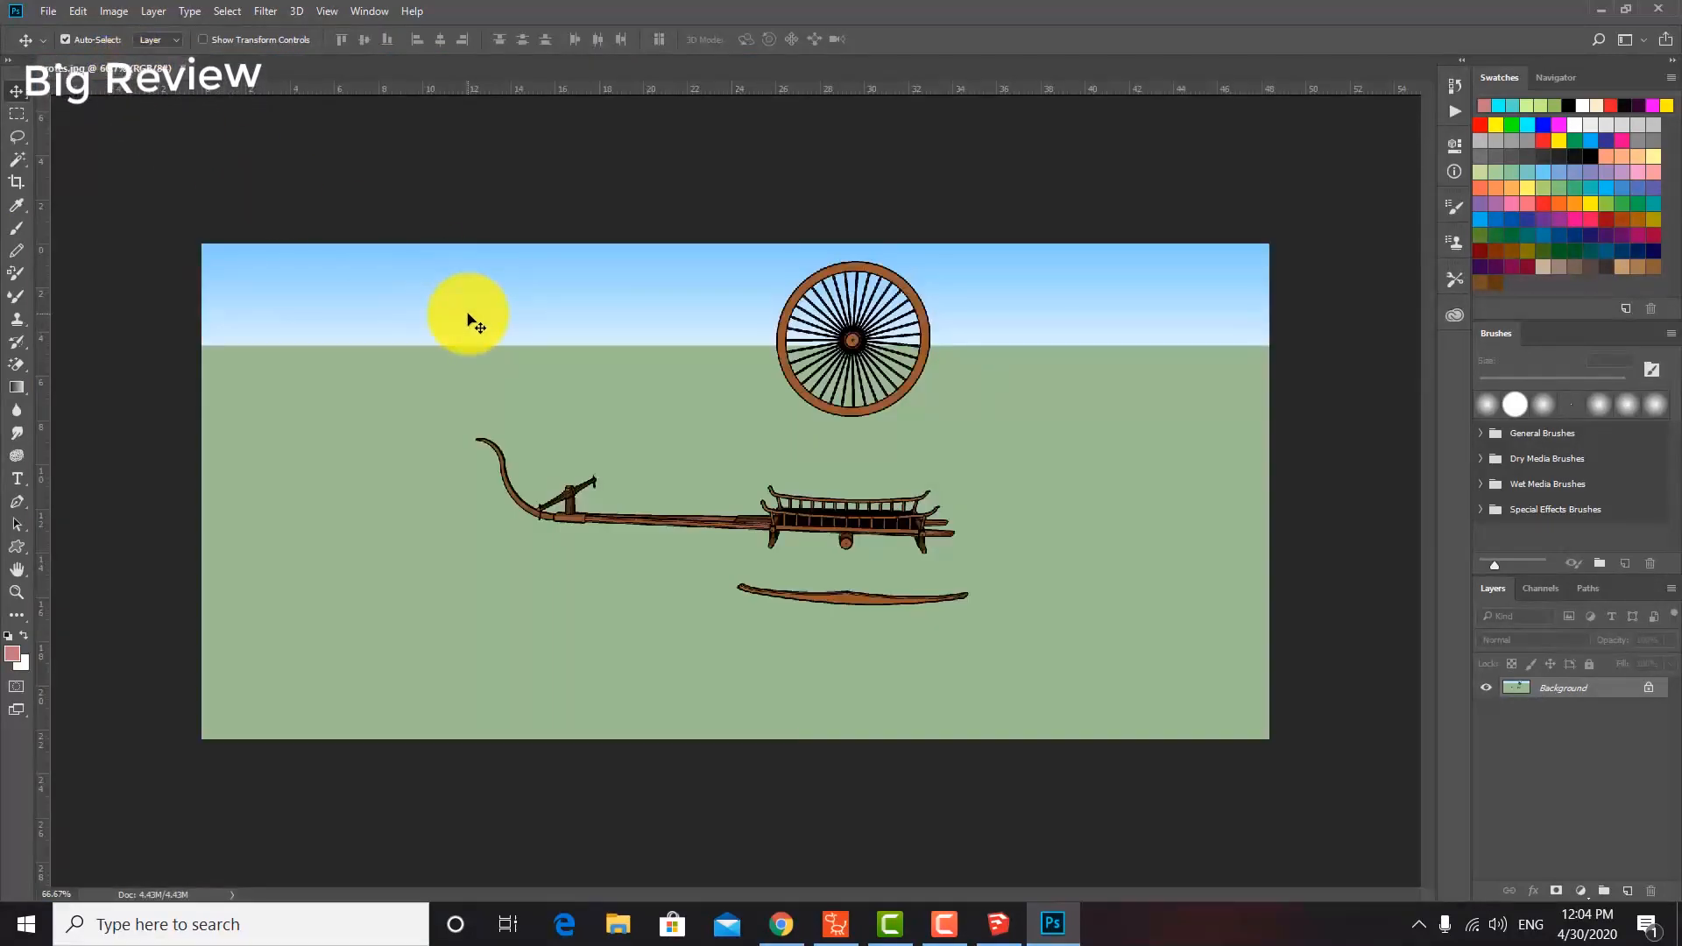
Copy the whole image and create a new white document from the Clipboard preset, 1828 x 848 pixels at 96 pixels/inch.
key(ctrl)
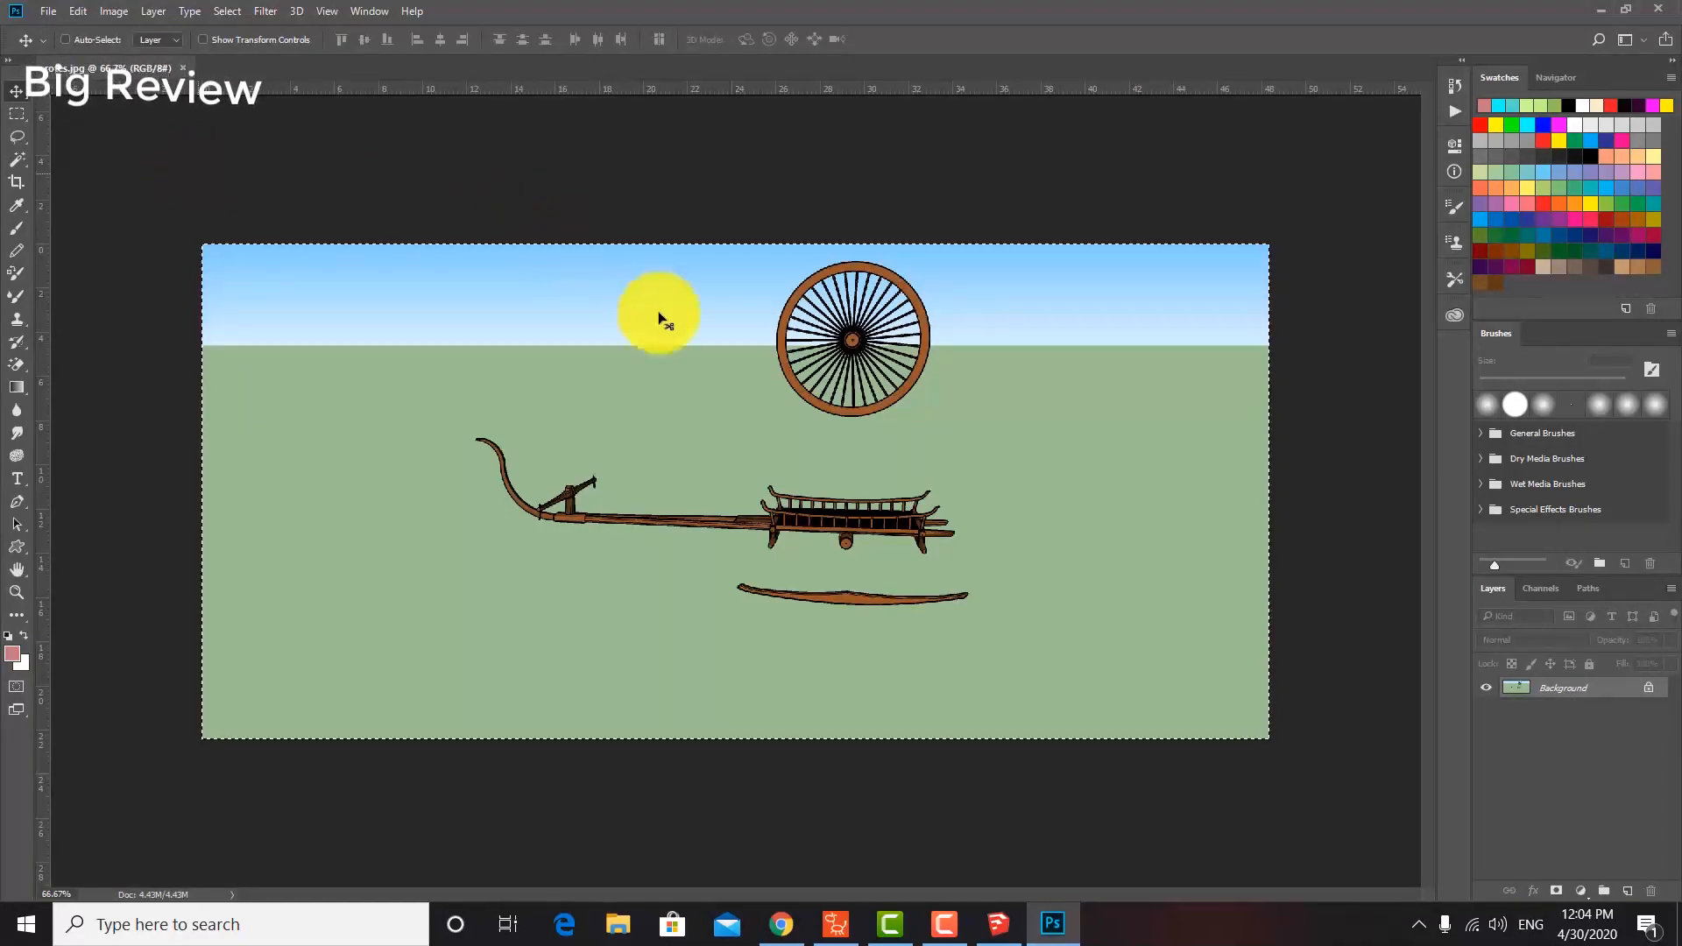
key(ctrl+n)
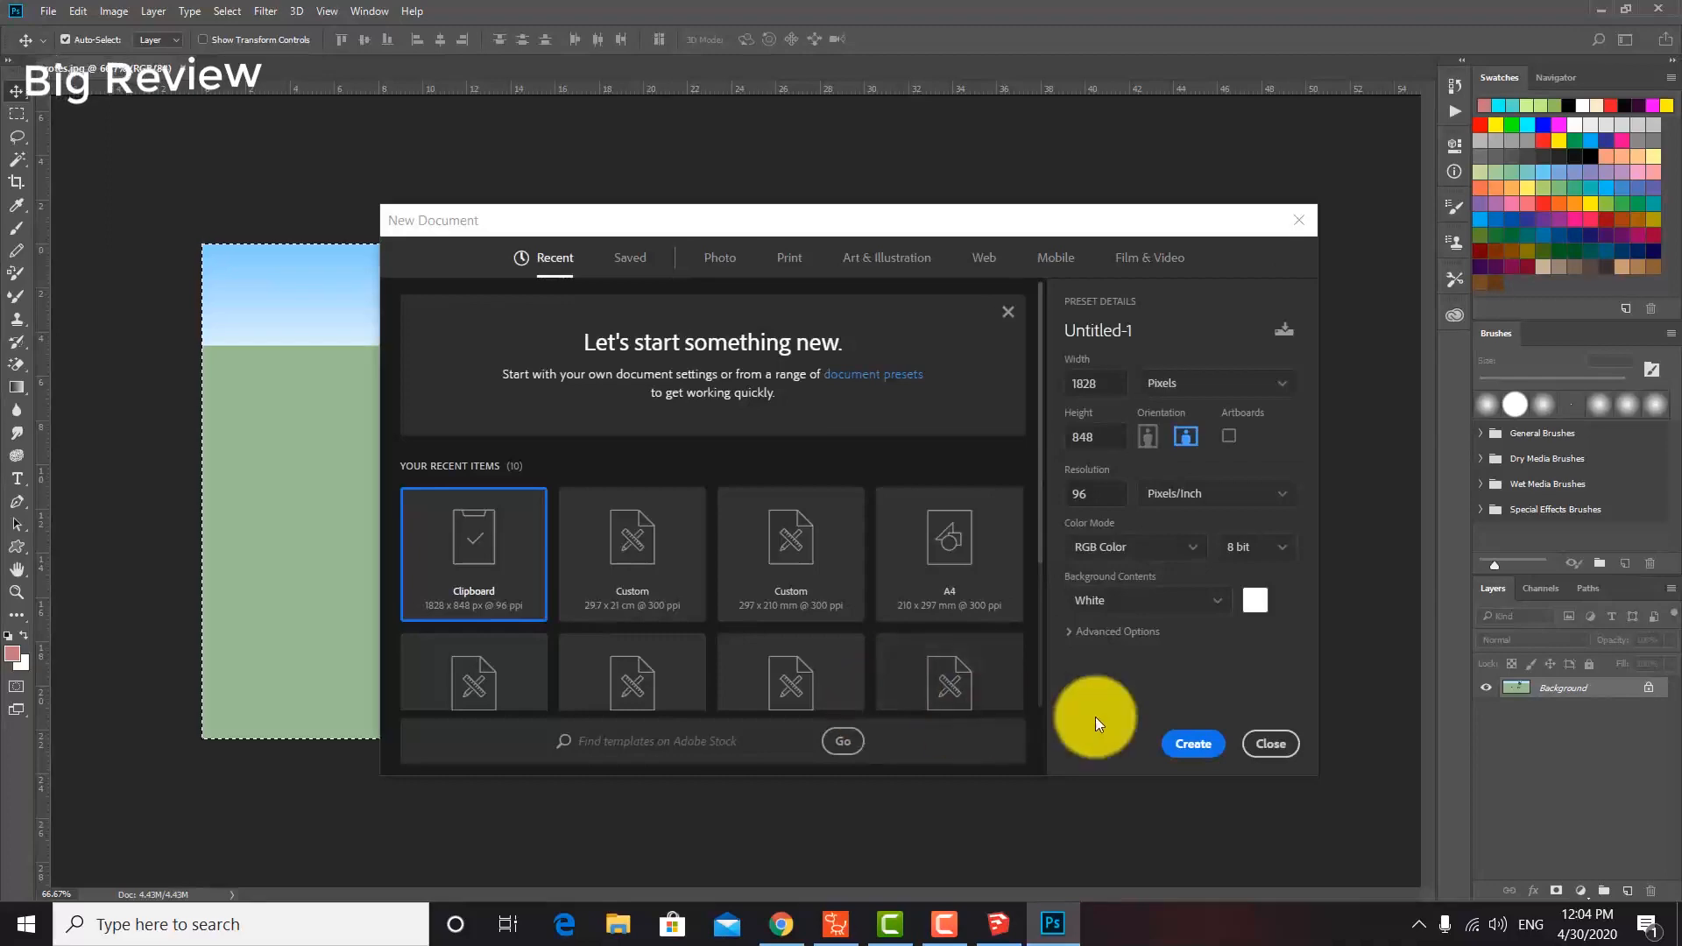
click(1217, 752)
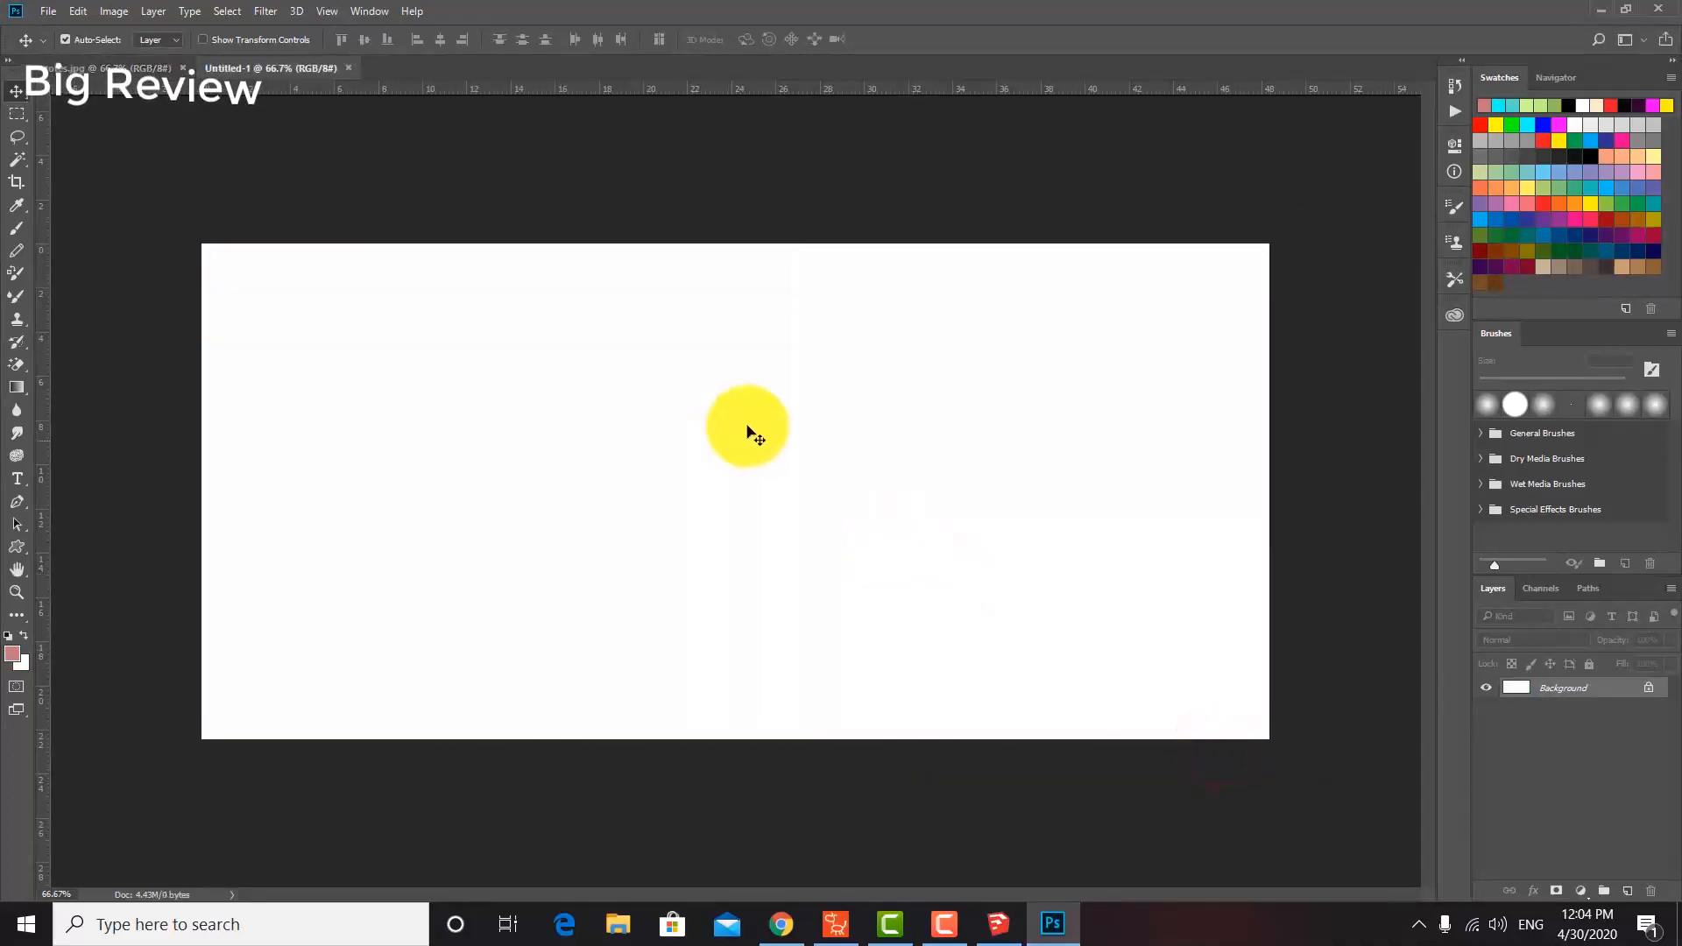
Float the new blank document in its own window beside the rotes image and return to the rotes image.
drag(258, 70, 1247, 244)
click(671, 187)
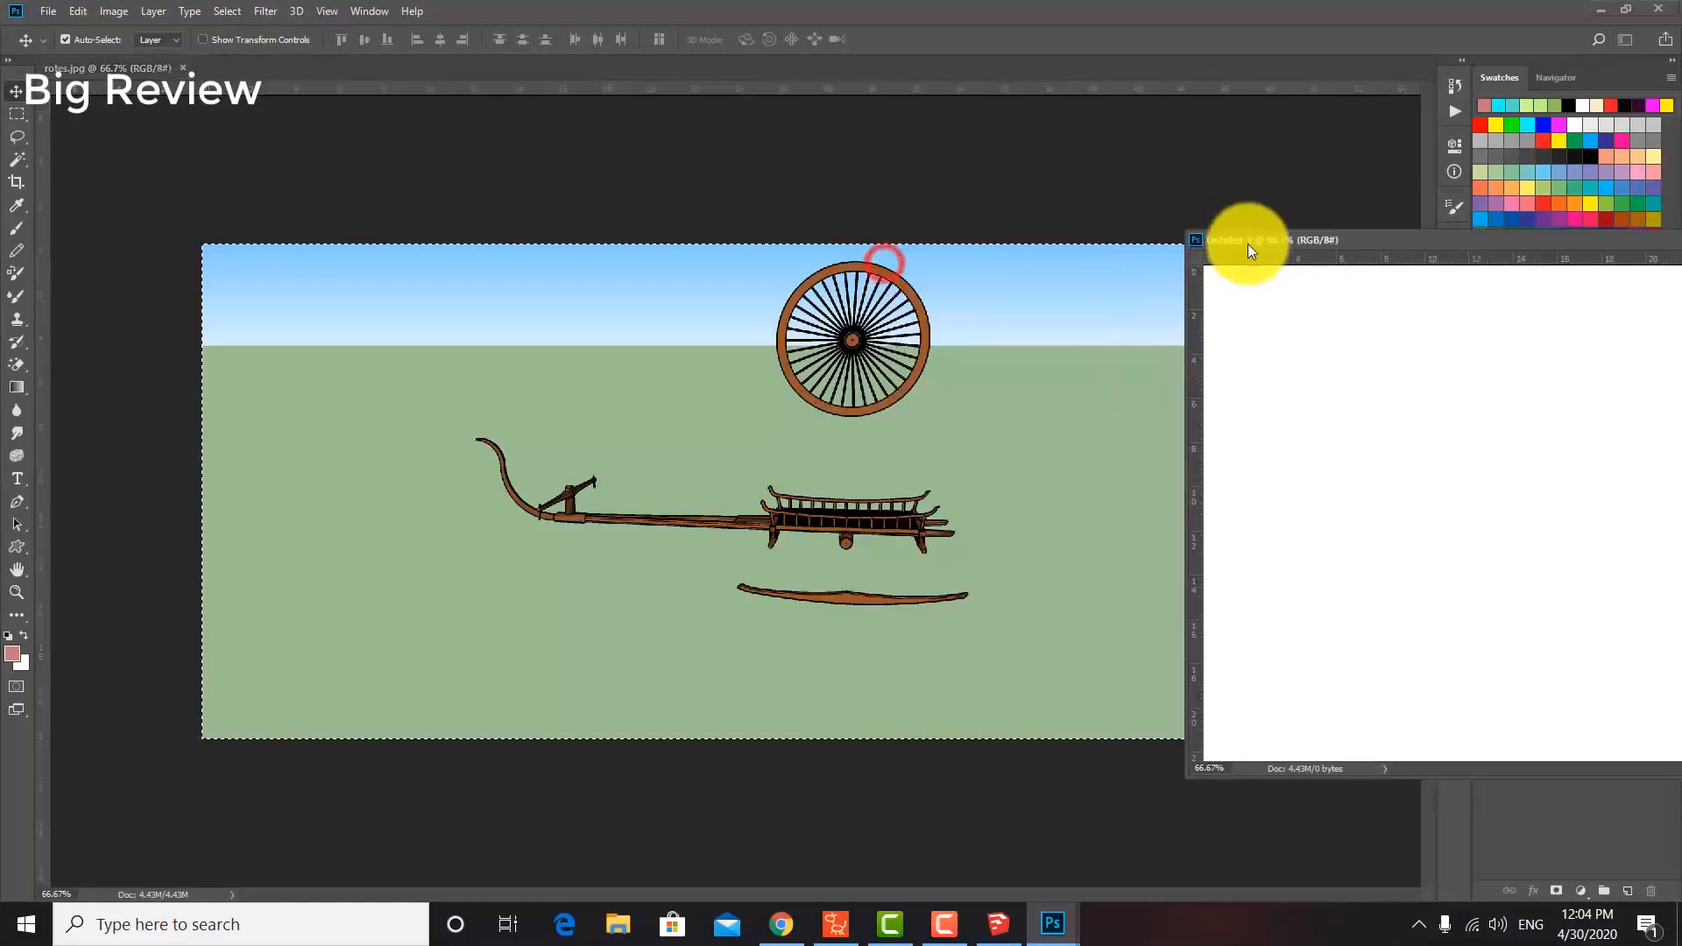
click(674, 263)
Select the area around the wheel in the rotes image with a rectangular marquee about 13 by 9 cm.
key(ctrl+a)
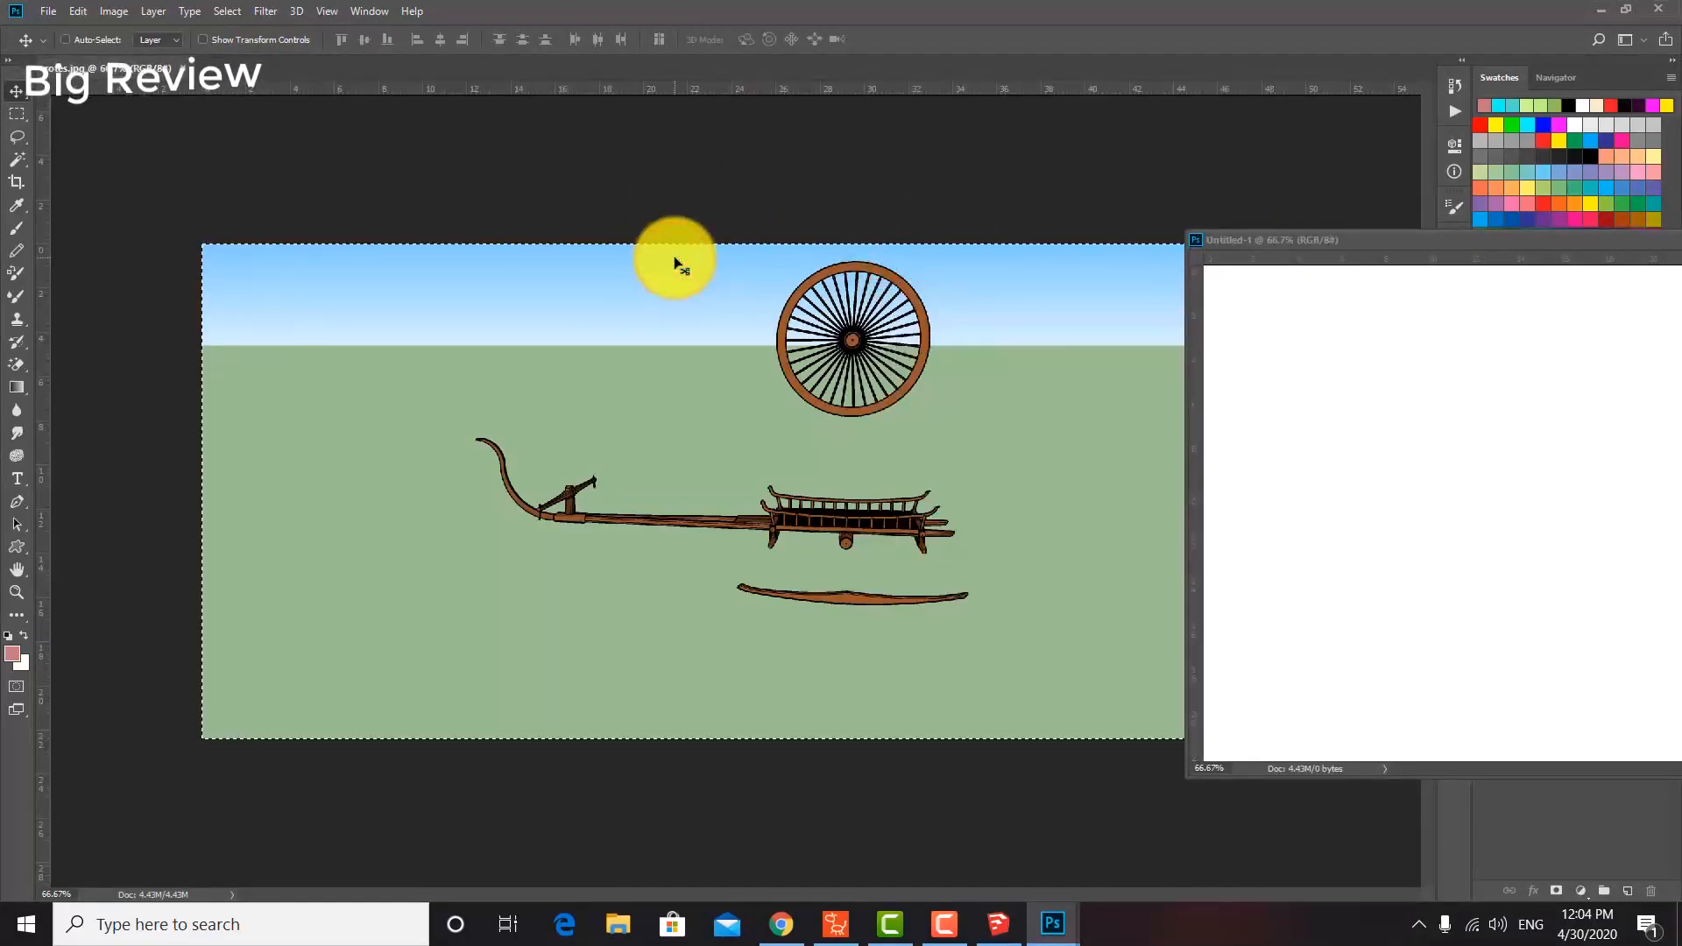
click(16, 114)
click(722, 224)
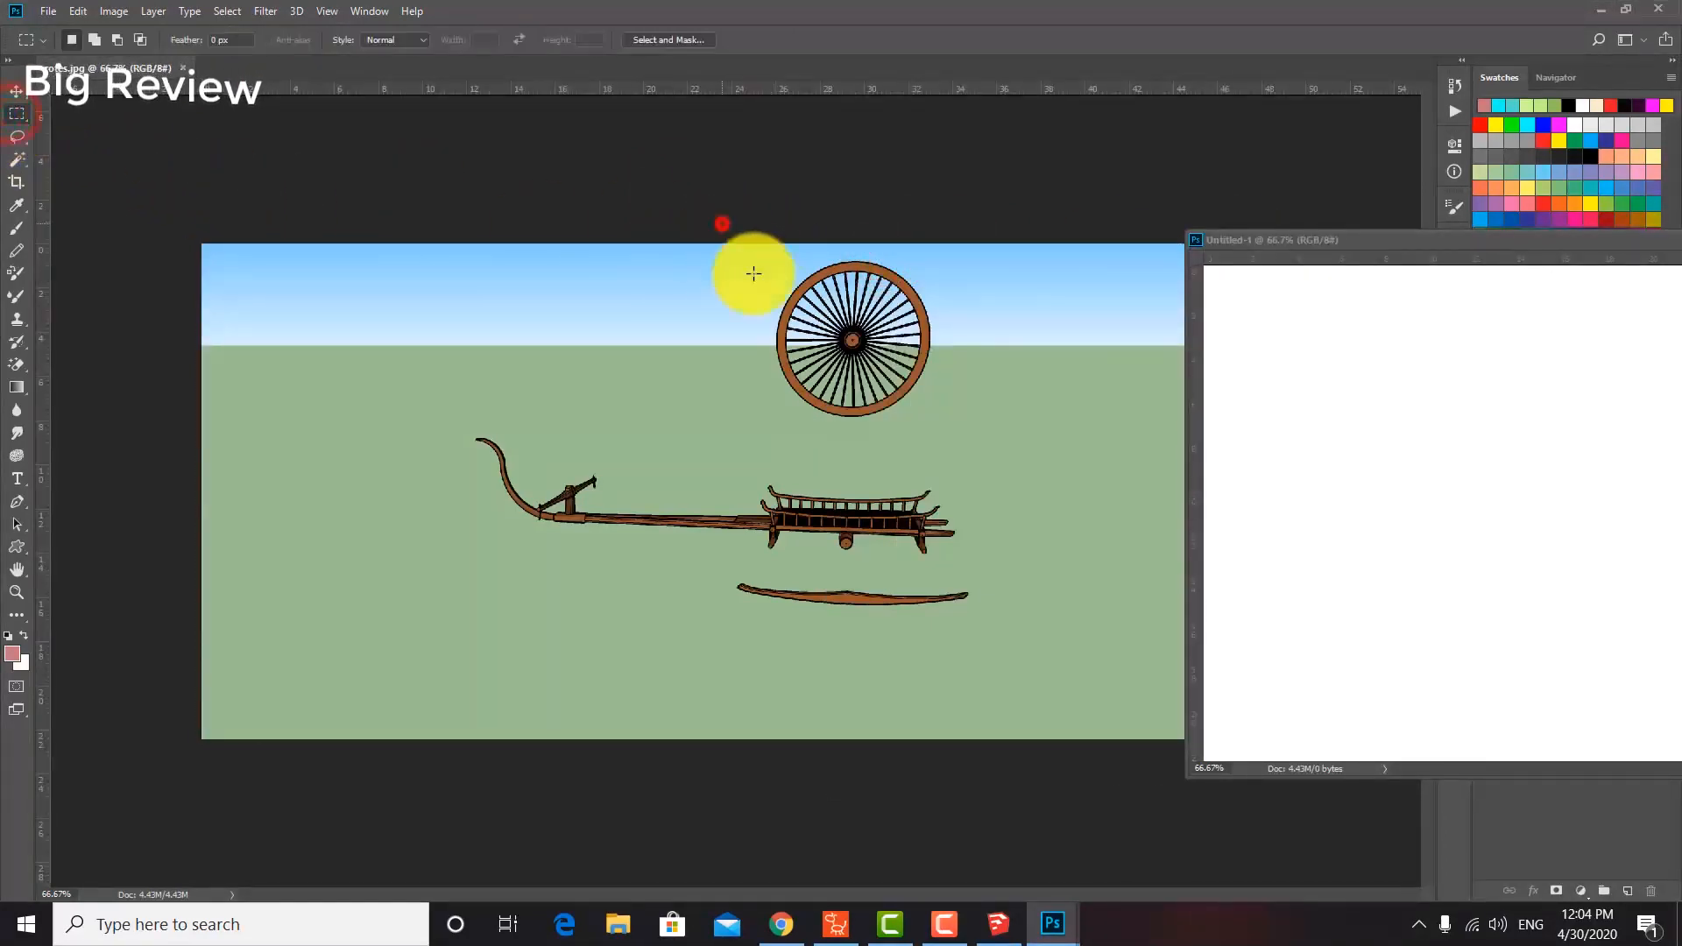
drag(753, 274, 1008, 438)
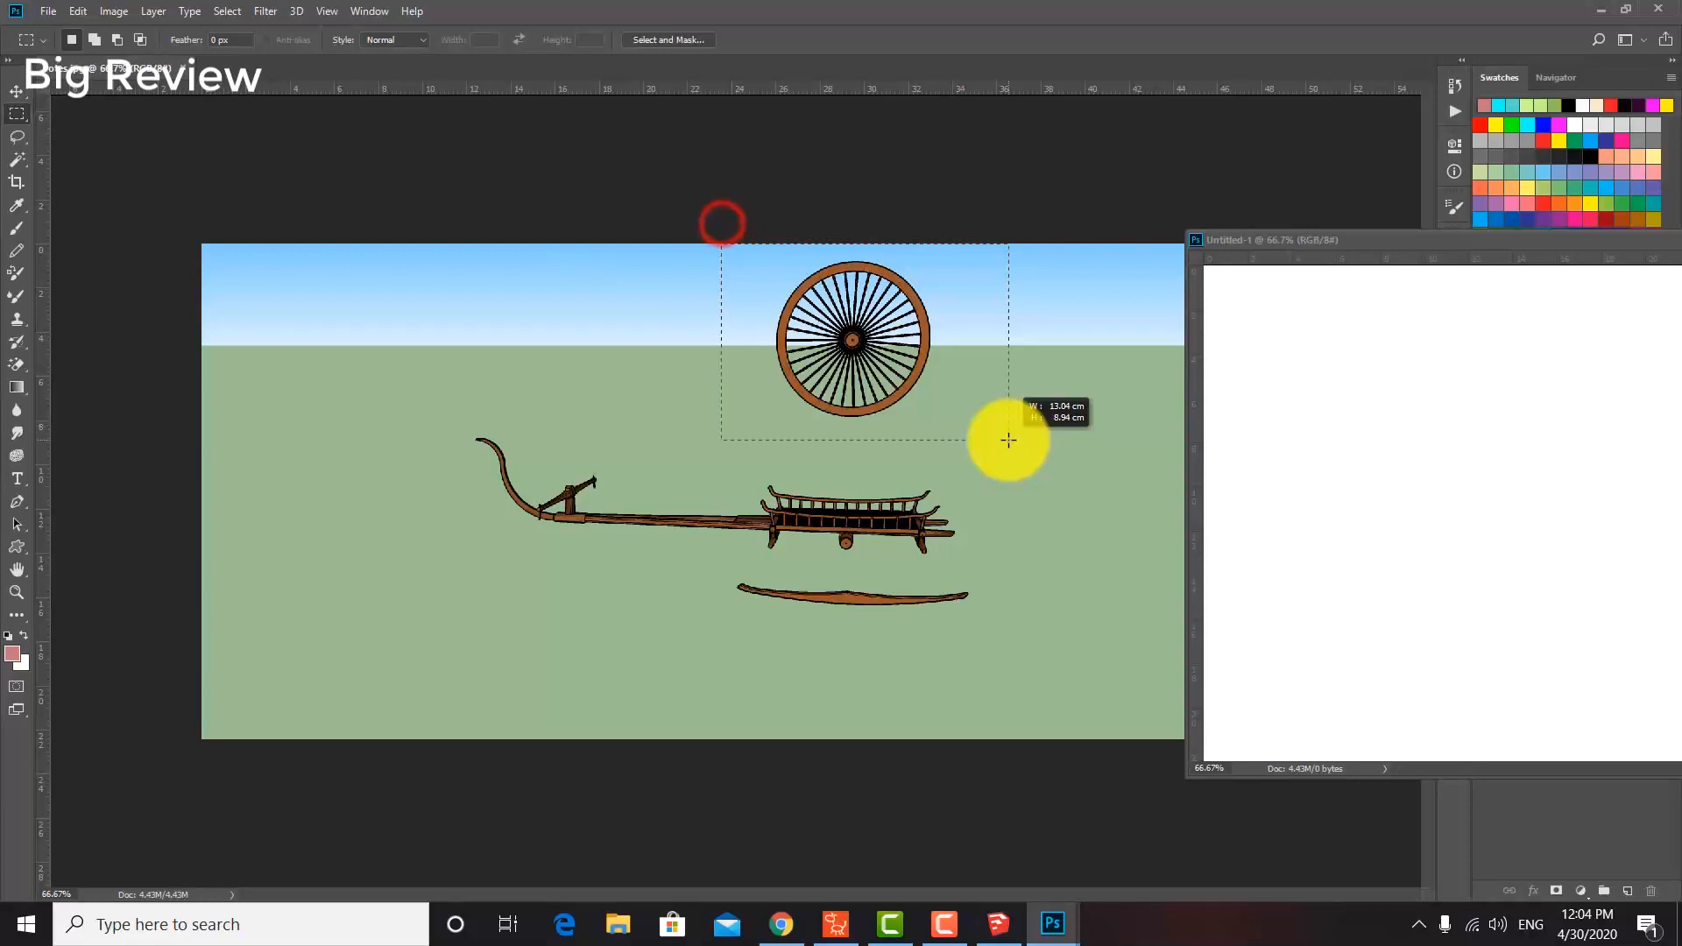
Move the selected wheel piece into the blank document and scale it up to about 193%.
click(18, 93)
drag(905, 364, 601, 207)
drag(673, 330, 949, 506)
key(ctrl+t)
drag(1004, 570, 1130, 669)
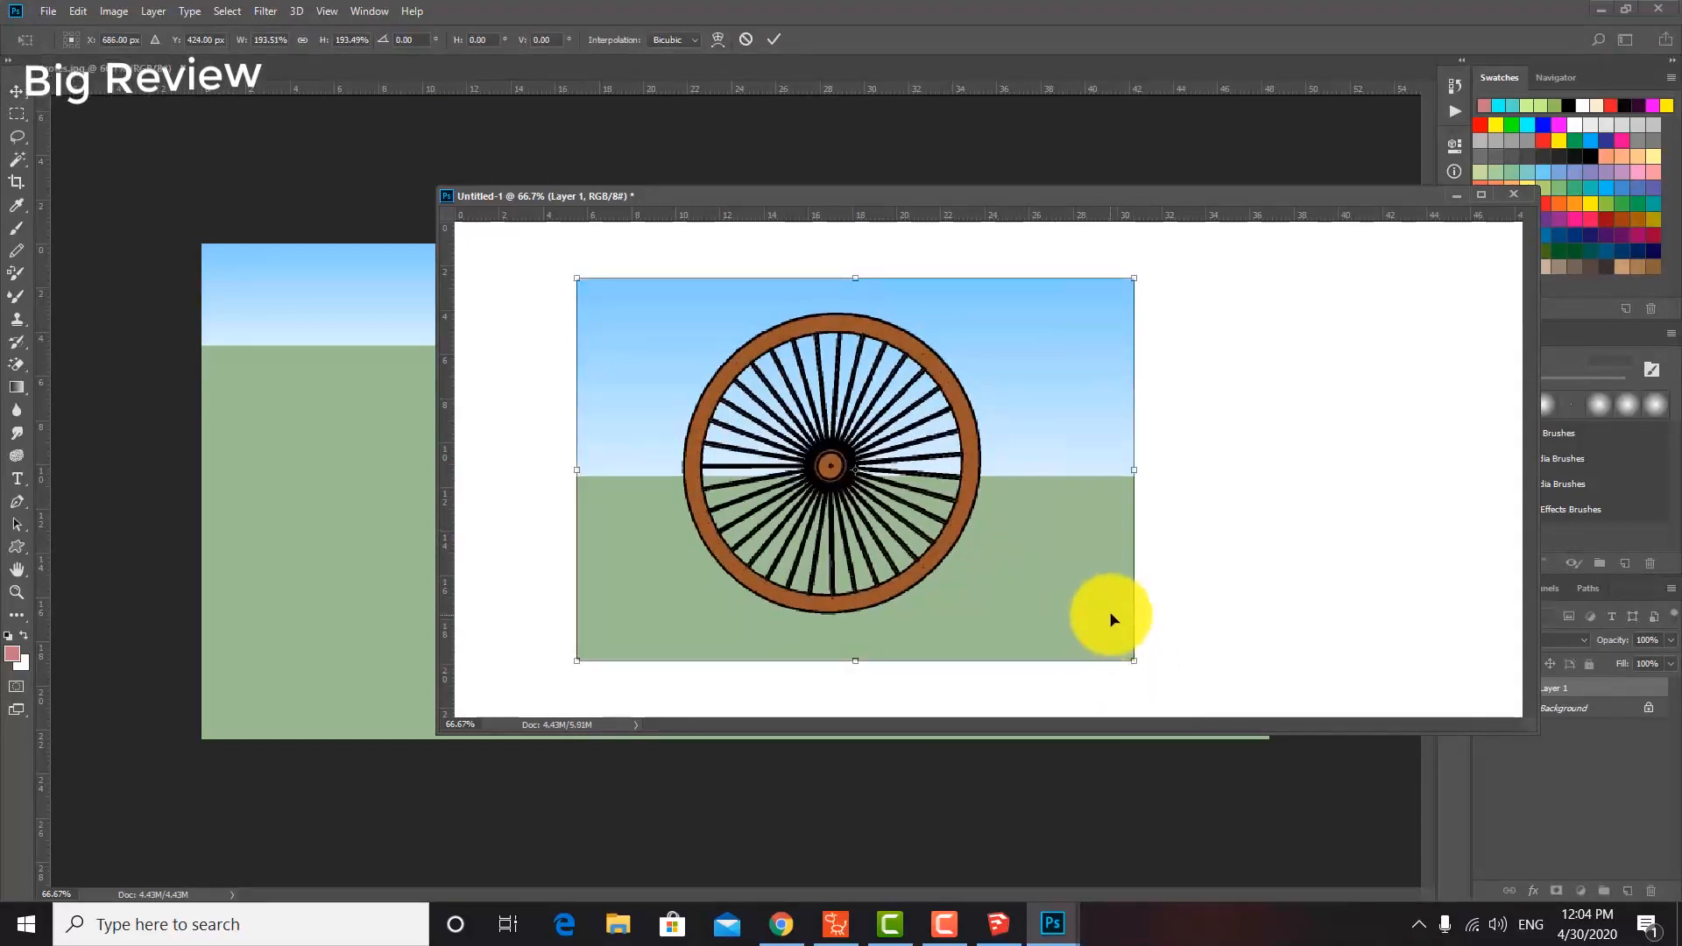
key(Return)
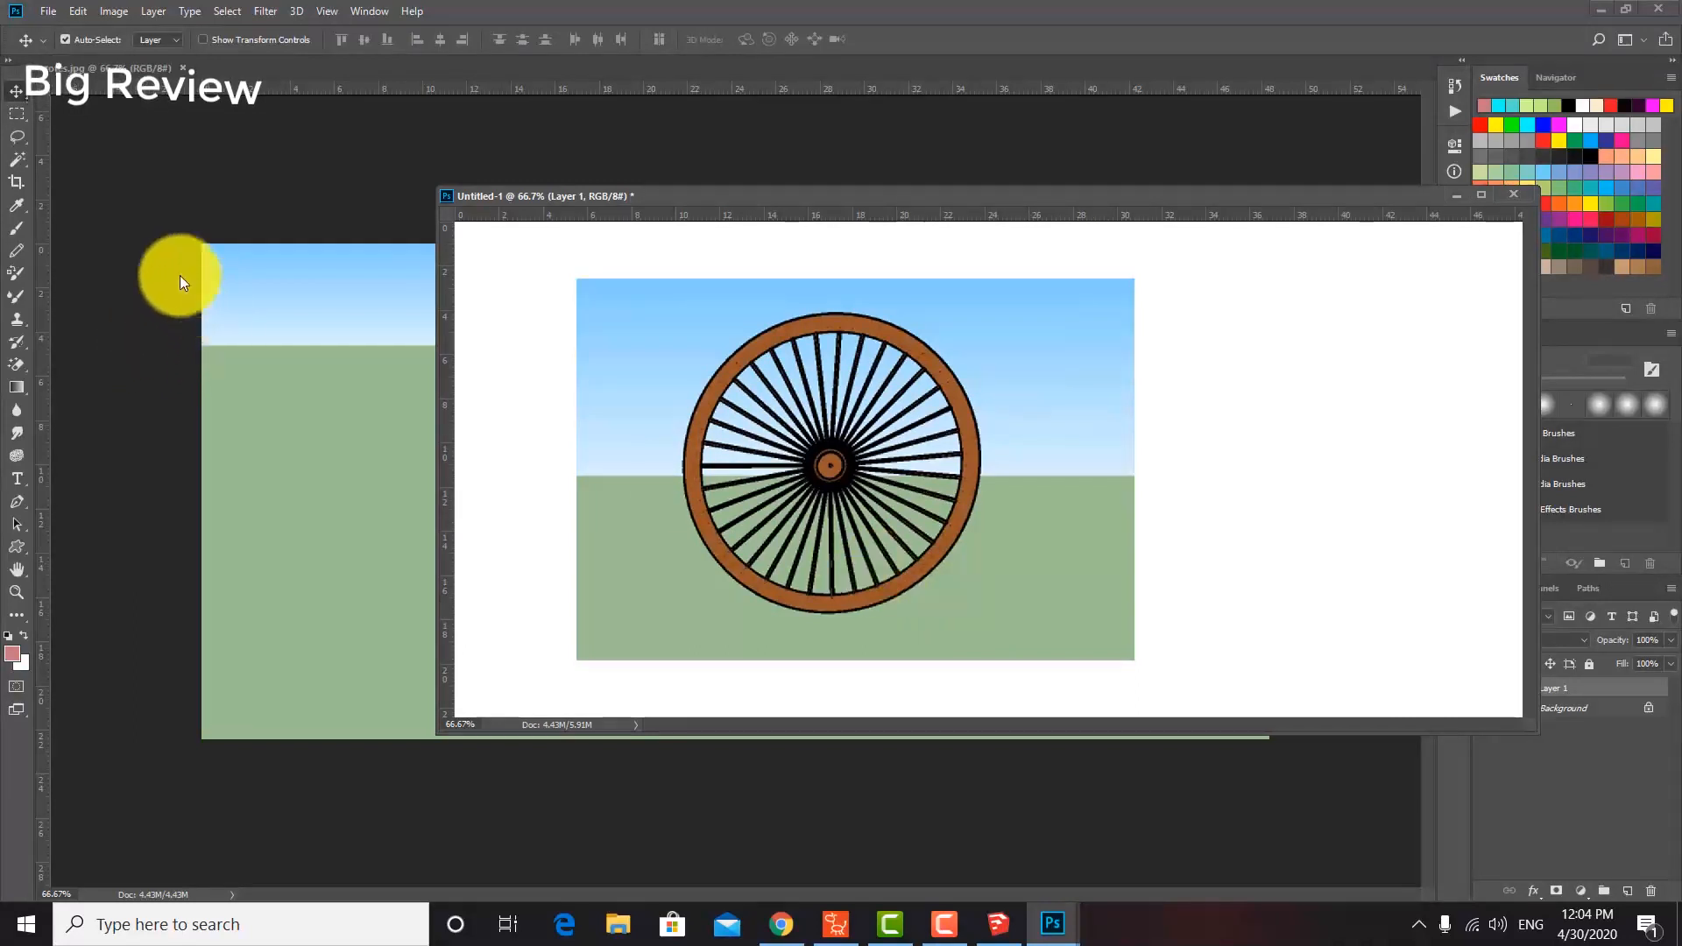
Erase the blue sky and green ground surrounding the wheel's rim with the Magic Eraser.
right_click(17, 369)
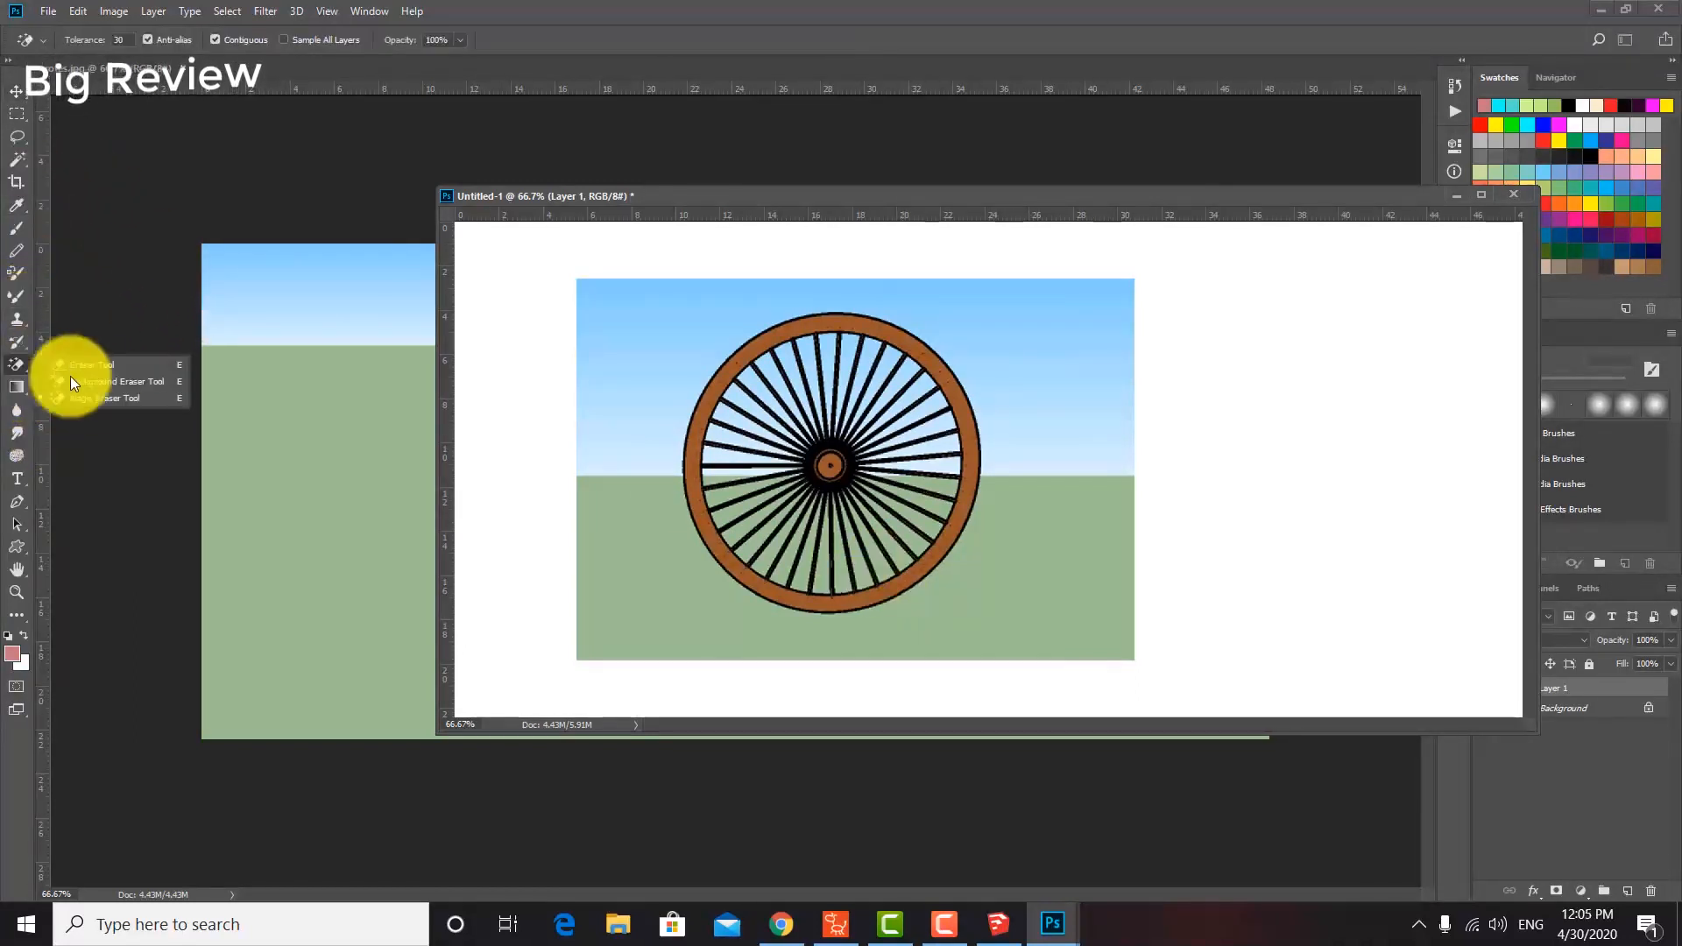
click(102, 396)
click(648, 350)
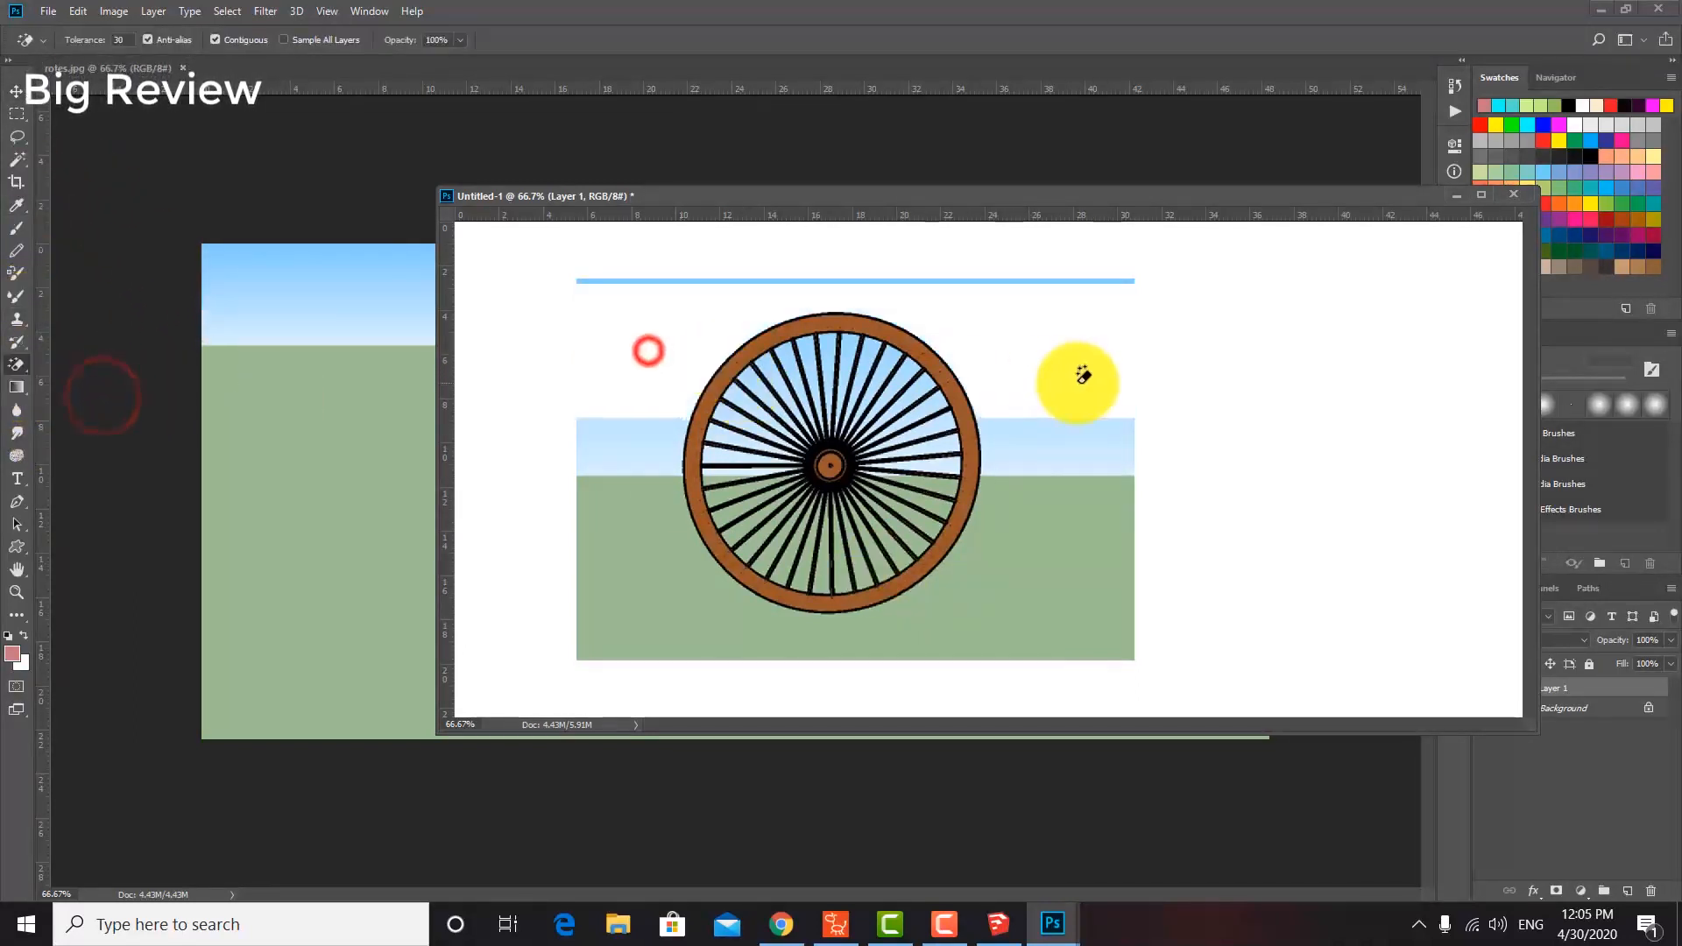
click(1054, 440)
click(1054, 544)
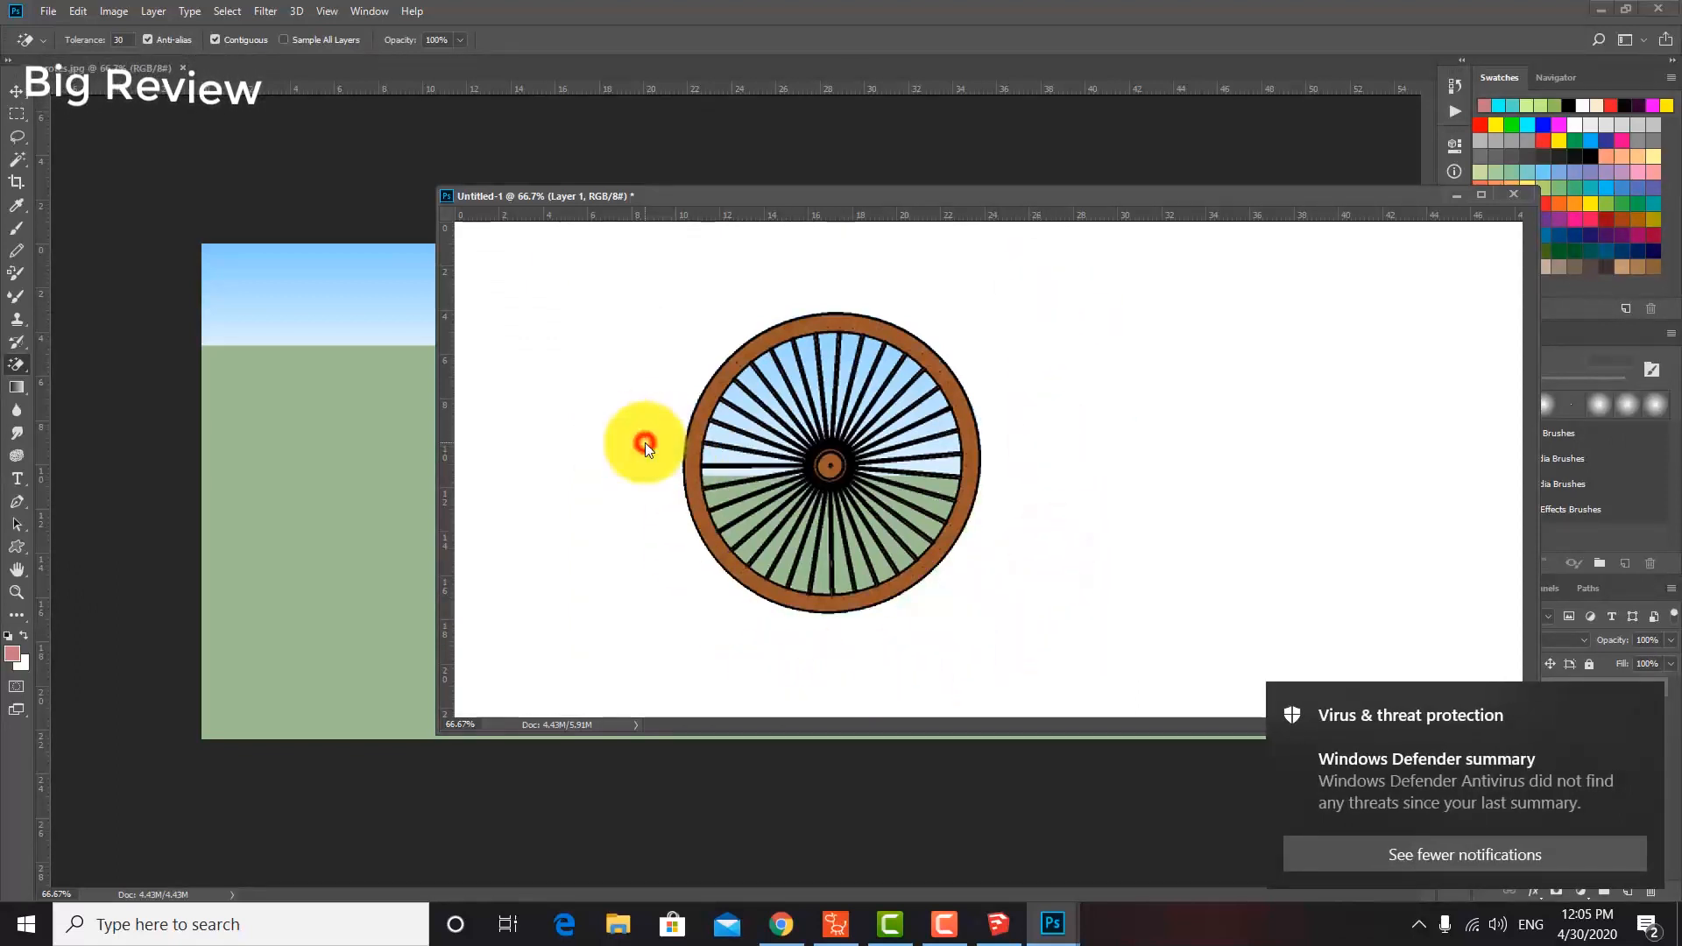
click(1641, 695)
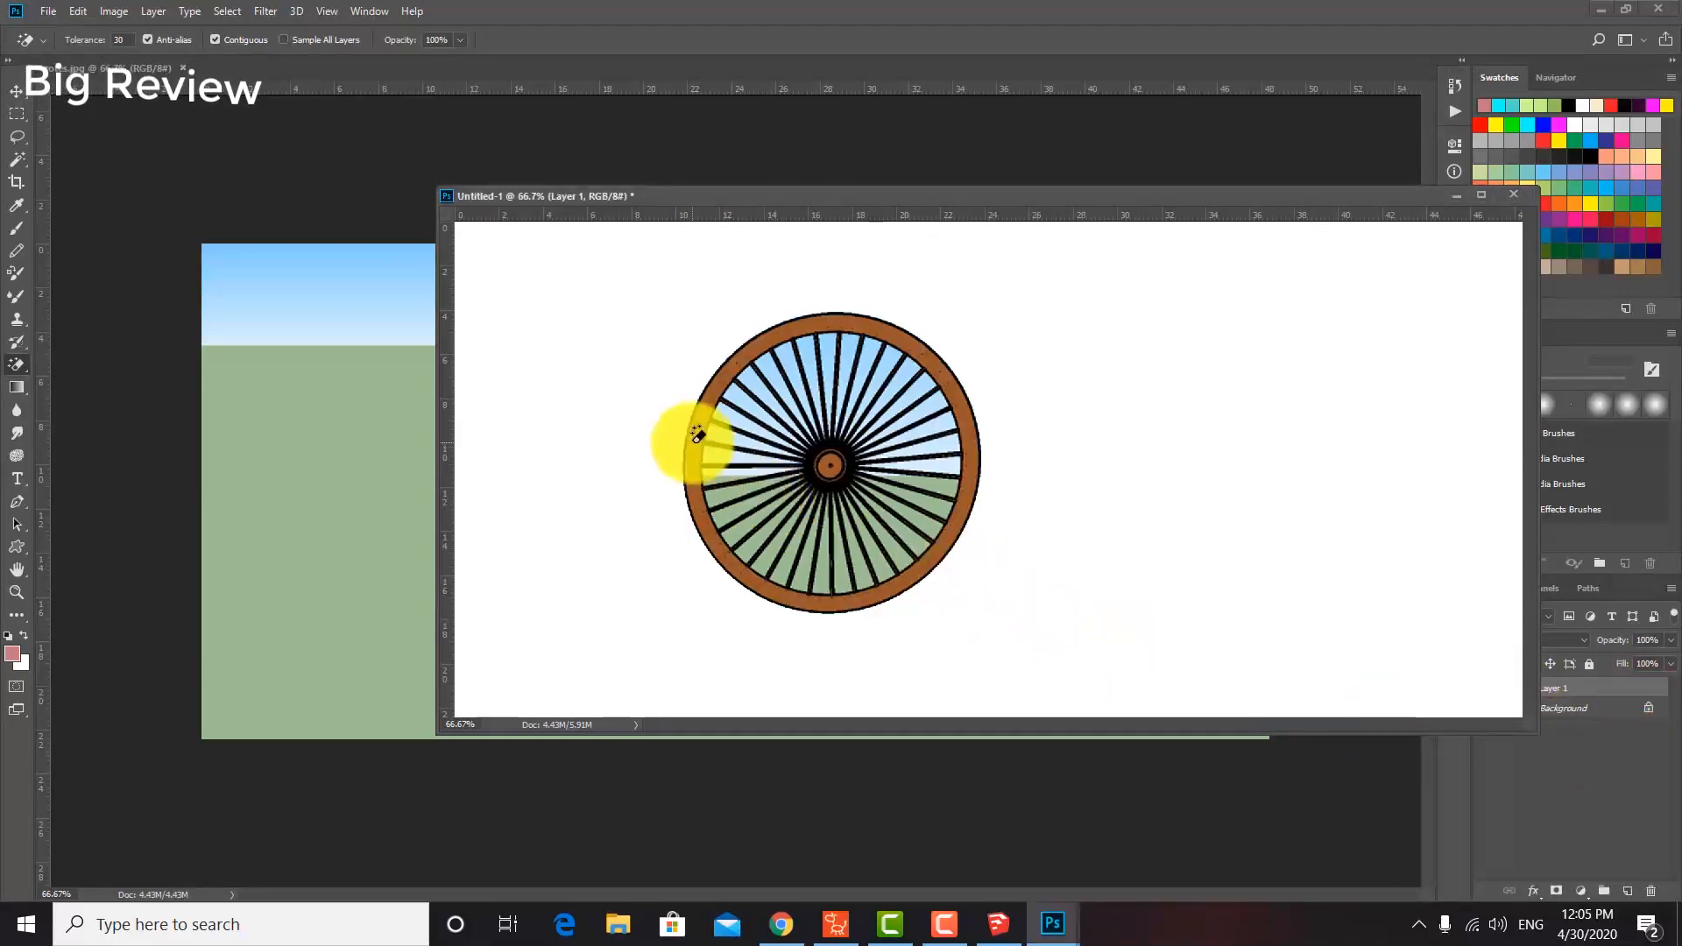
Erase the sky between the upper spokes of the wheel, from the upper-left gaps around to the right side.
scroll(698, 435, up, 5)
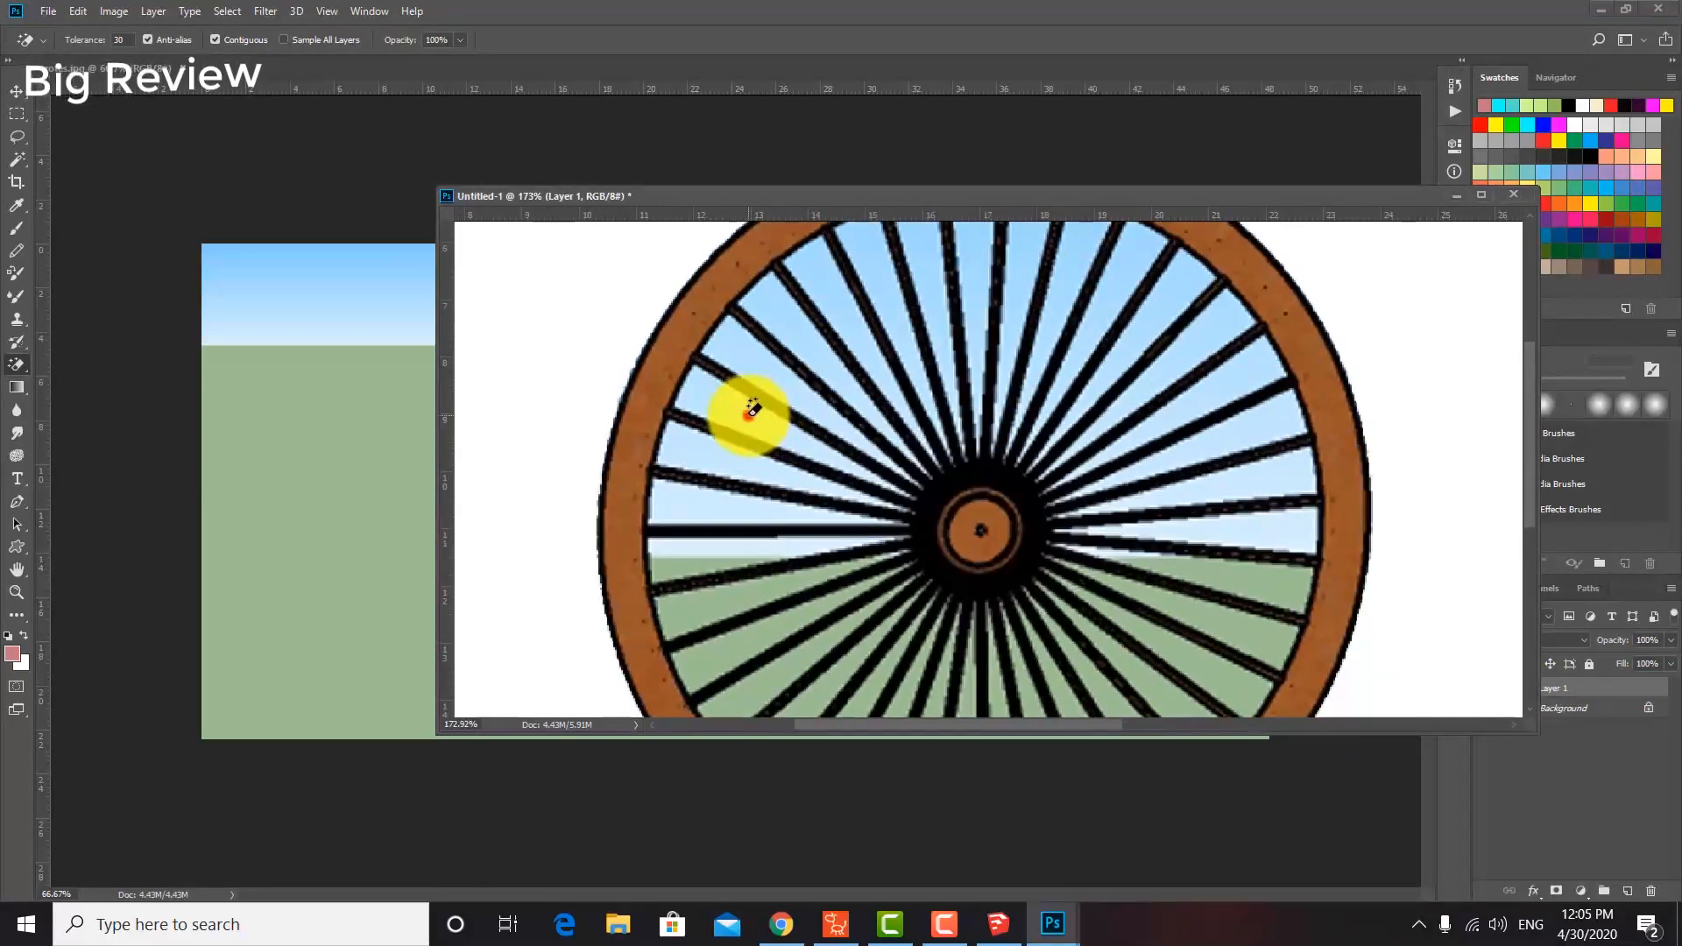
click(750, 409)
click(740, 359)
click(786, 311)
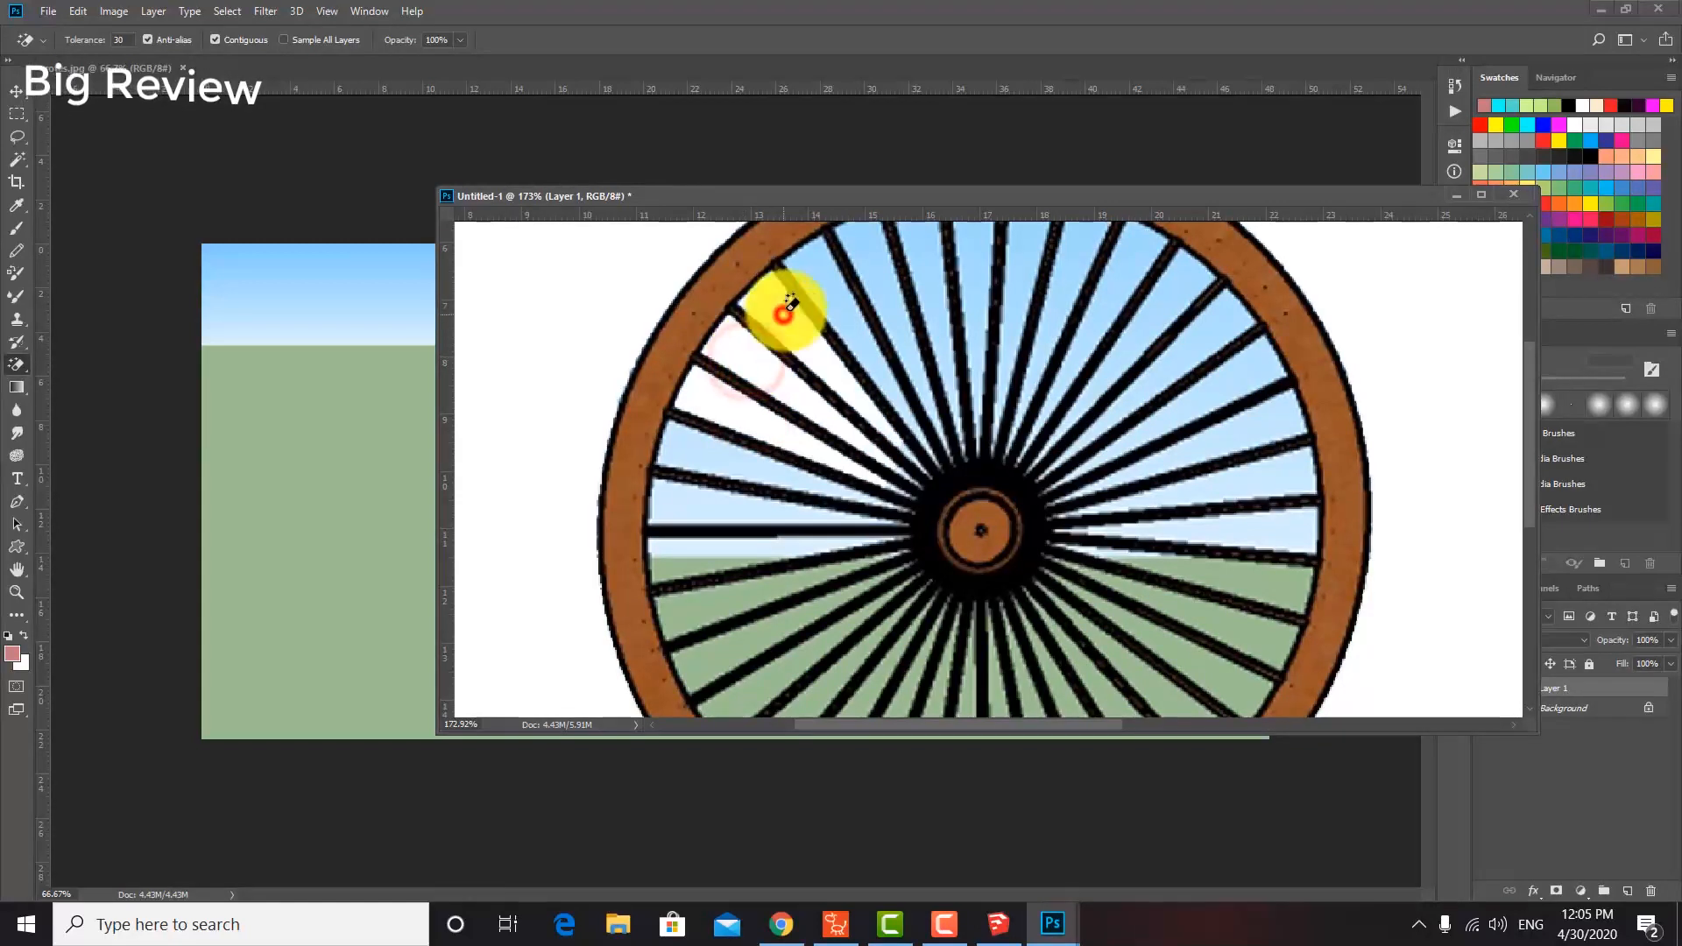
click(821, 275)
click(877, 272)
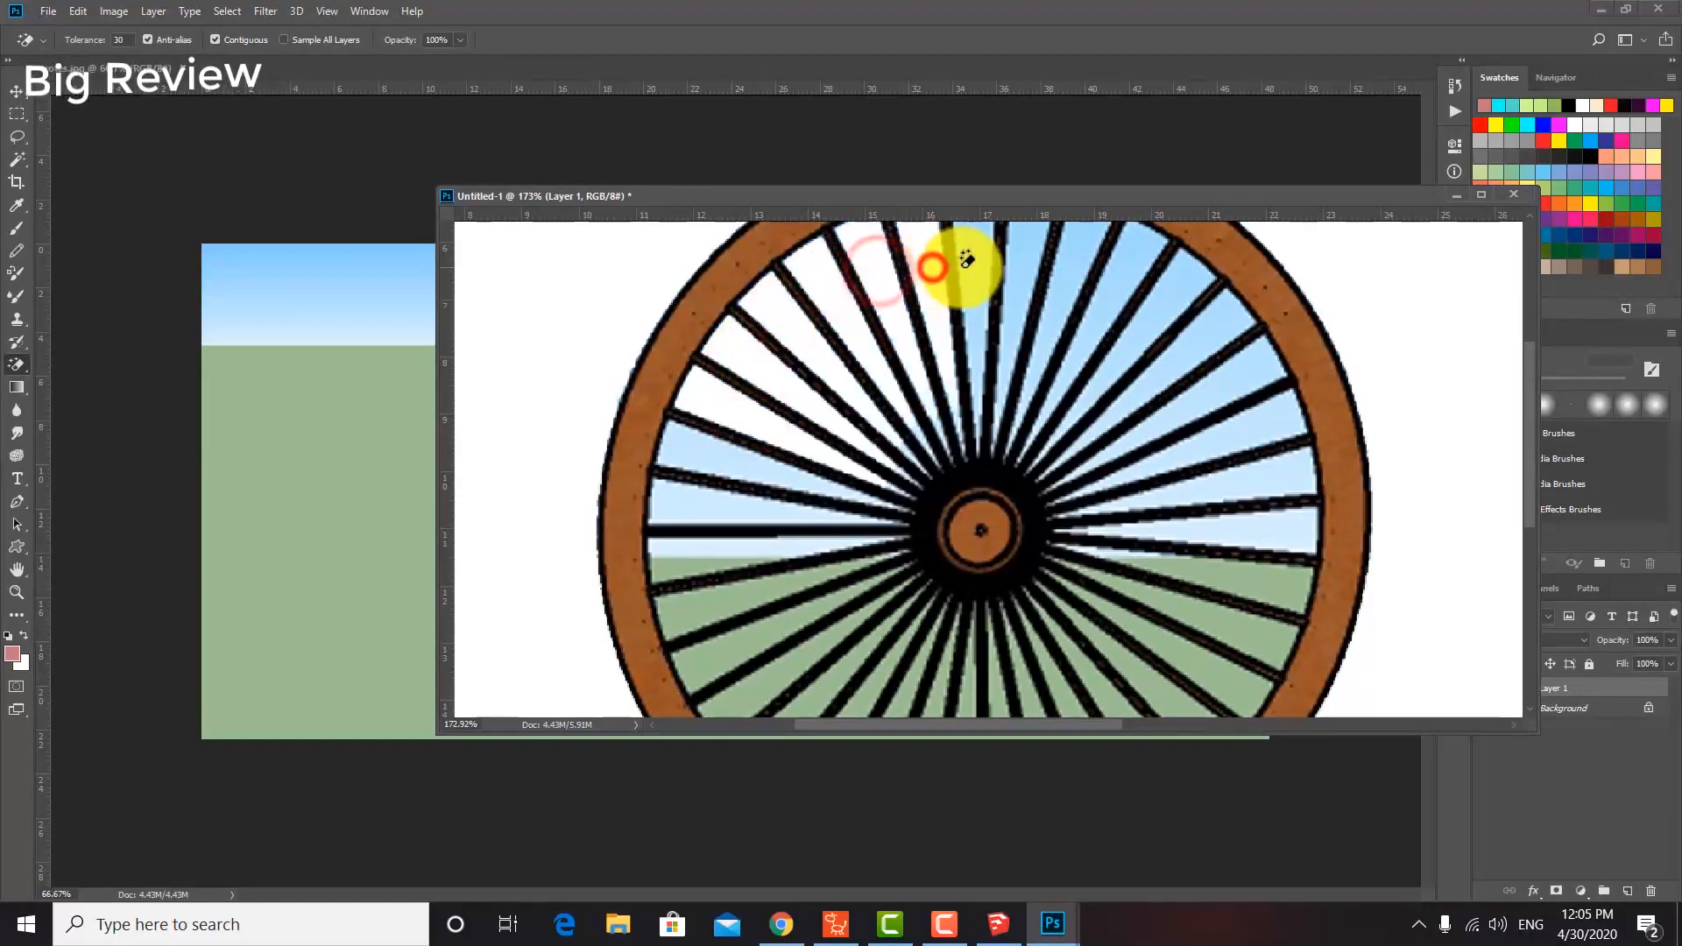
click(973, 261)
click(1018, 264)
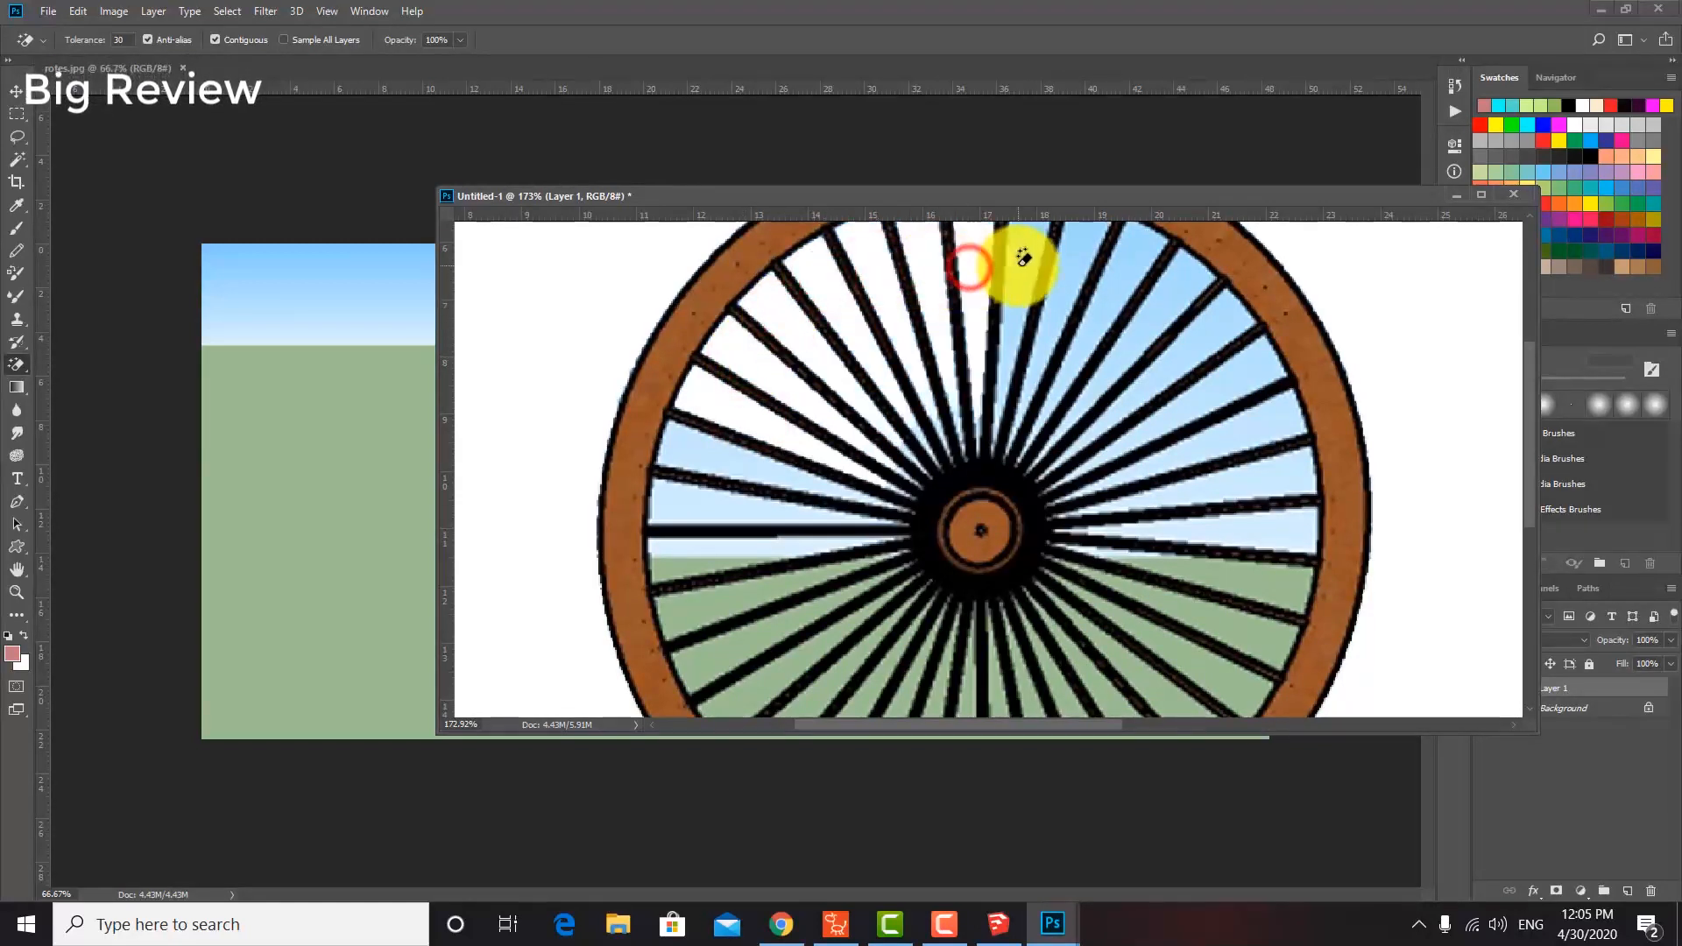
click(1110, 268)
click(1155, 304)
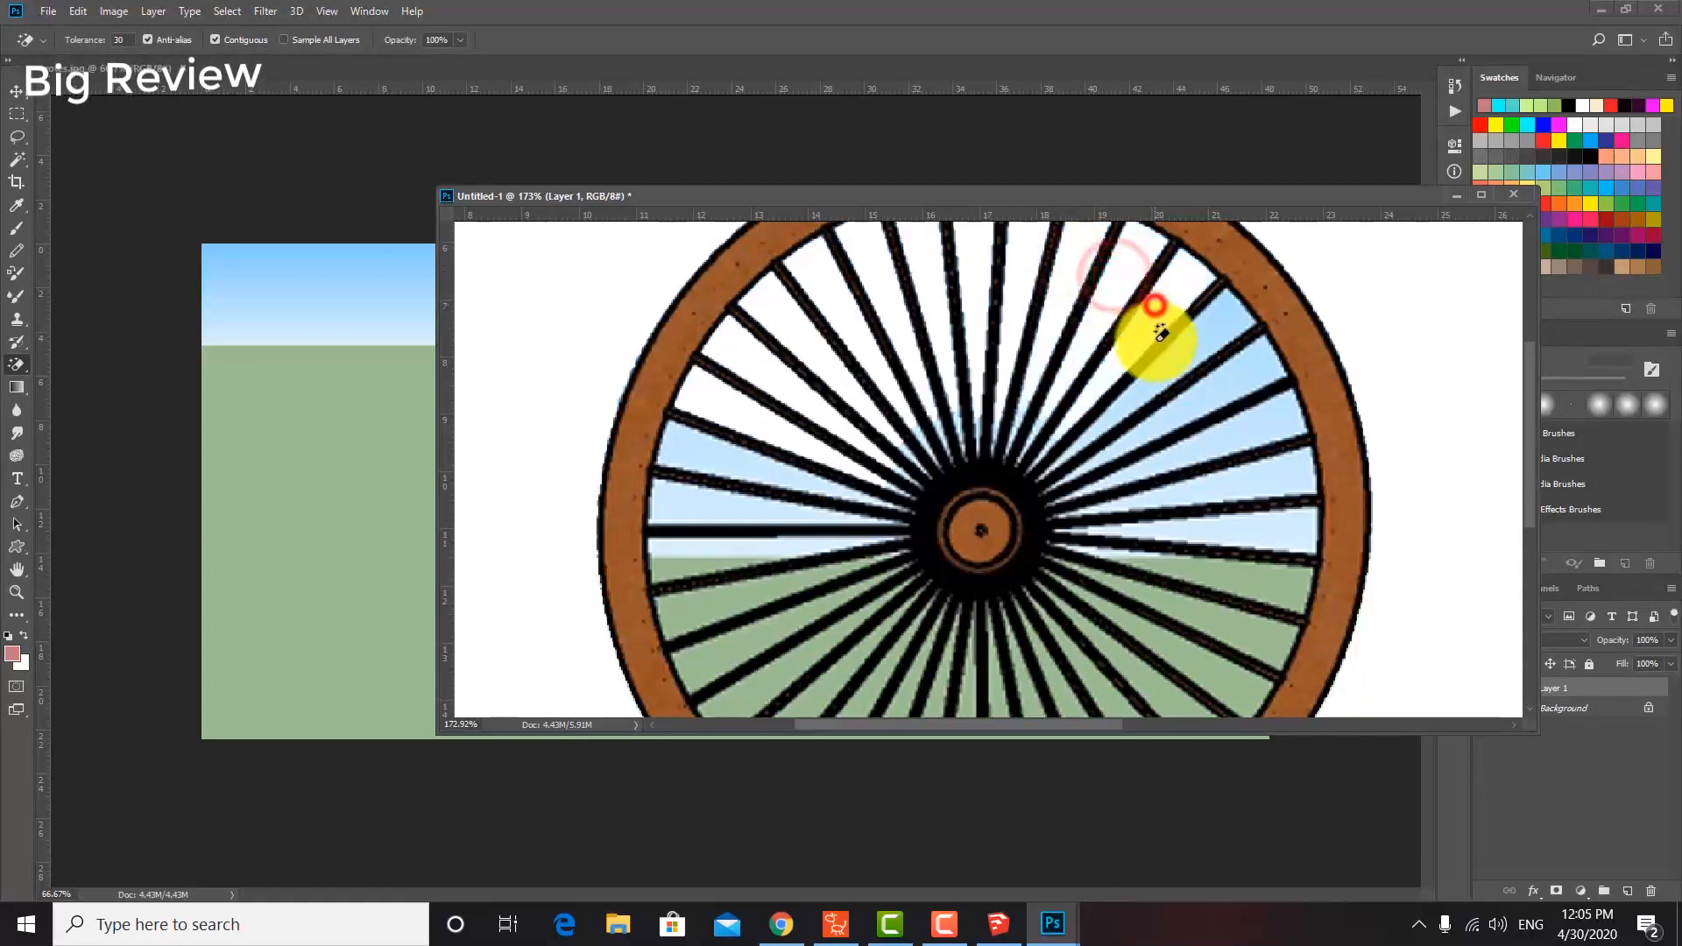
click(1188, 351)
click(1244, 431)
click(1276, 469)
click(1296, 530)
Erase the green ground between the wheel's lower-right spokes, around to the vertical bottom spoke.
click(1262, 585)
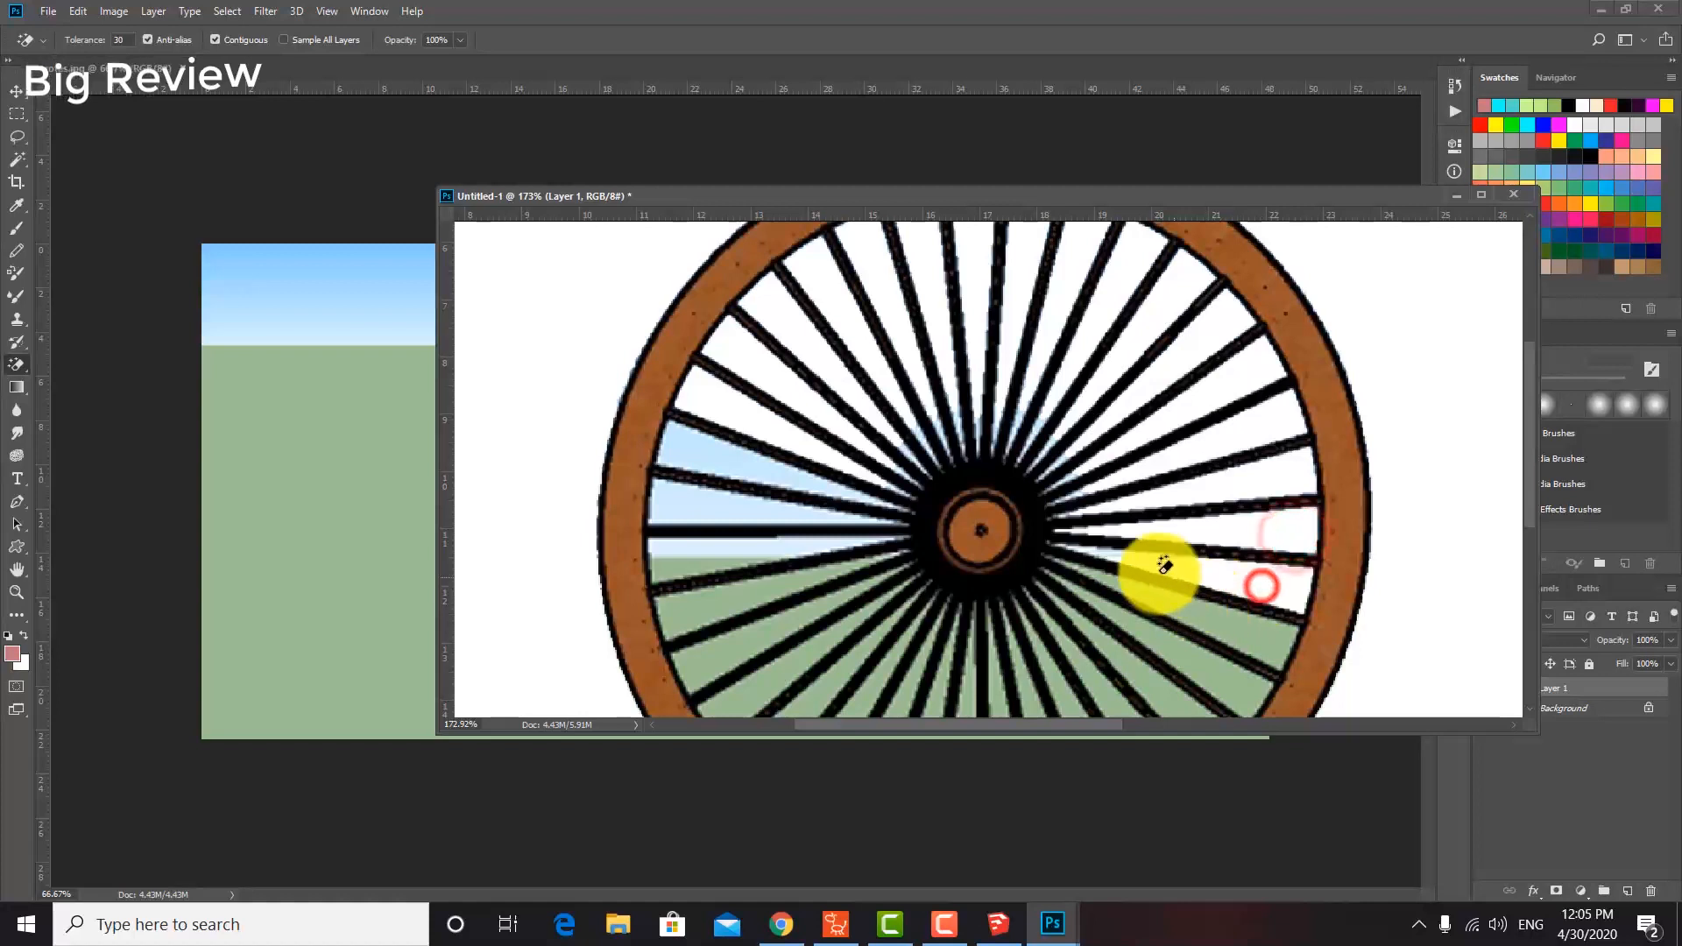
click(1173, 608)
click(1185, 668)
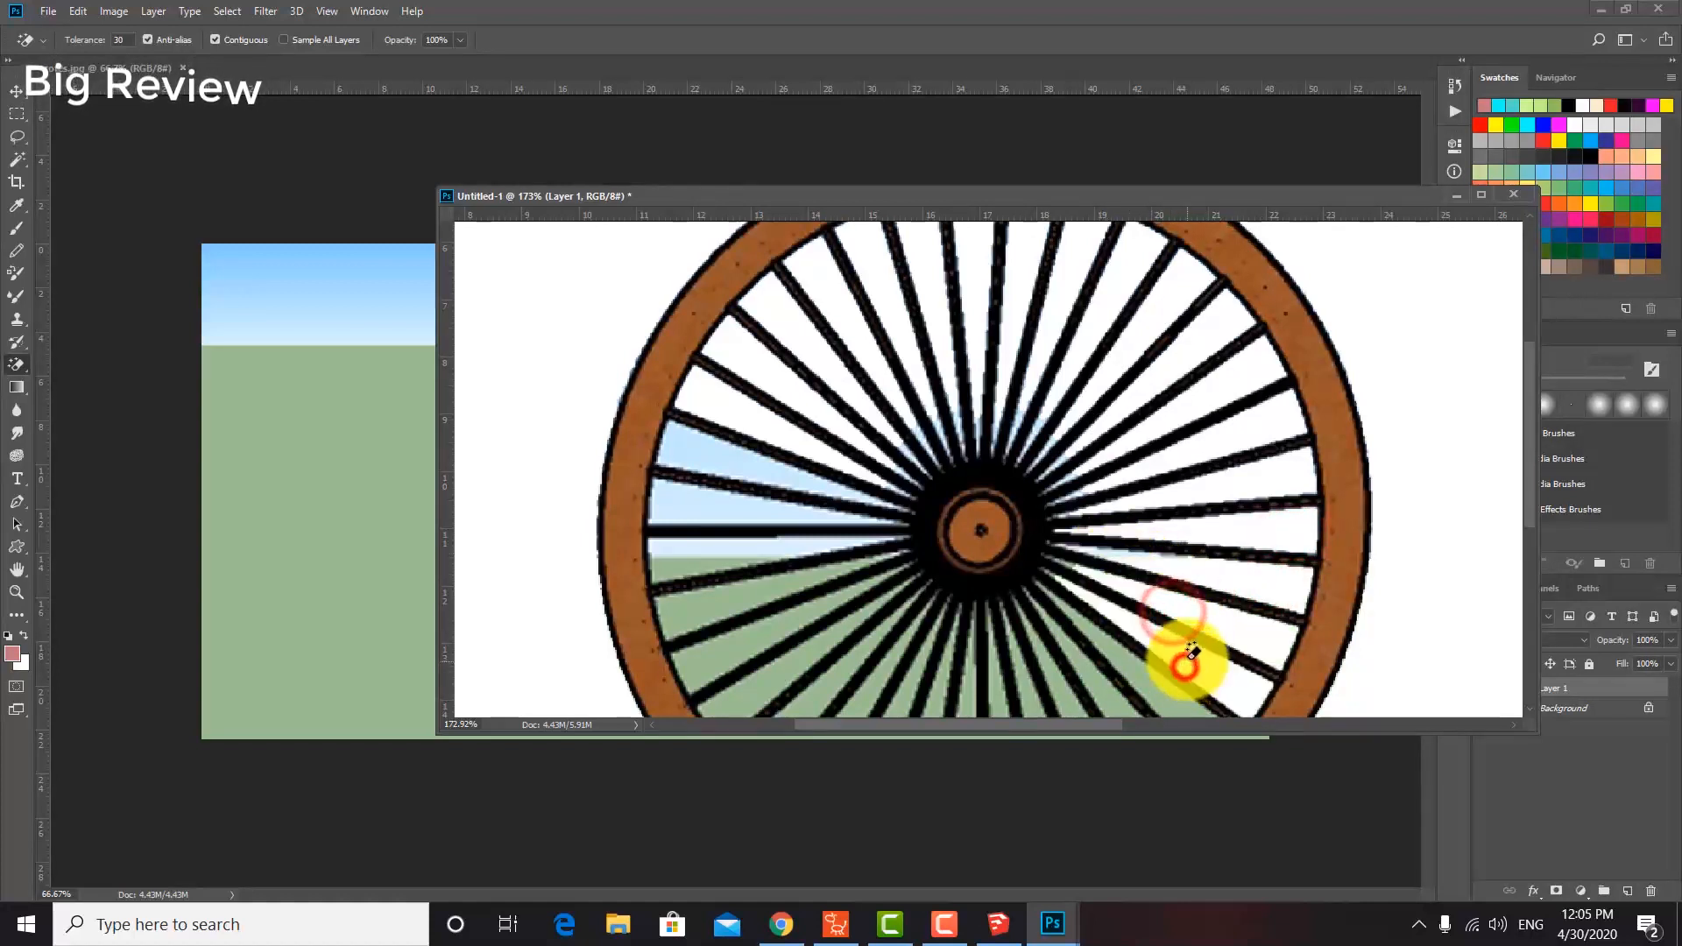
scroll(1188, 652, down, 3)
click(1186, 603)
click(1163, 666)
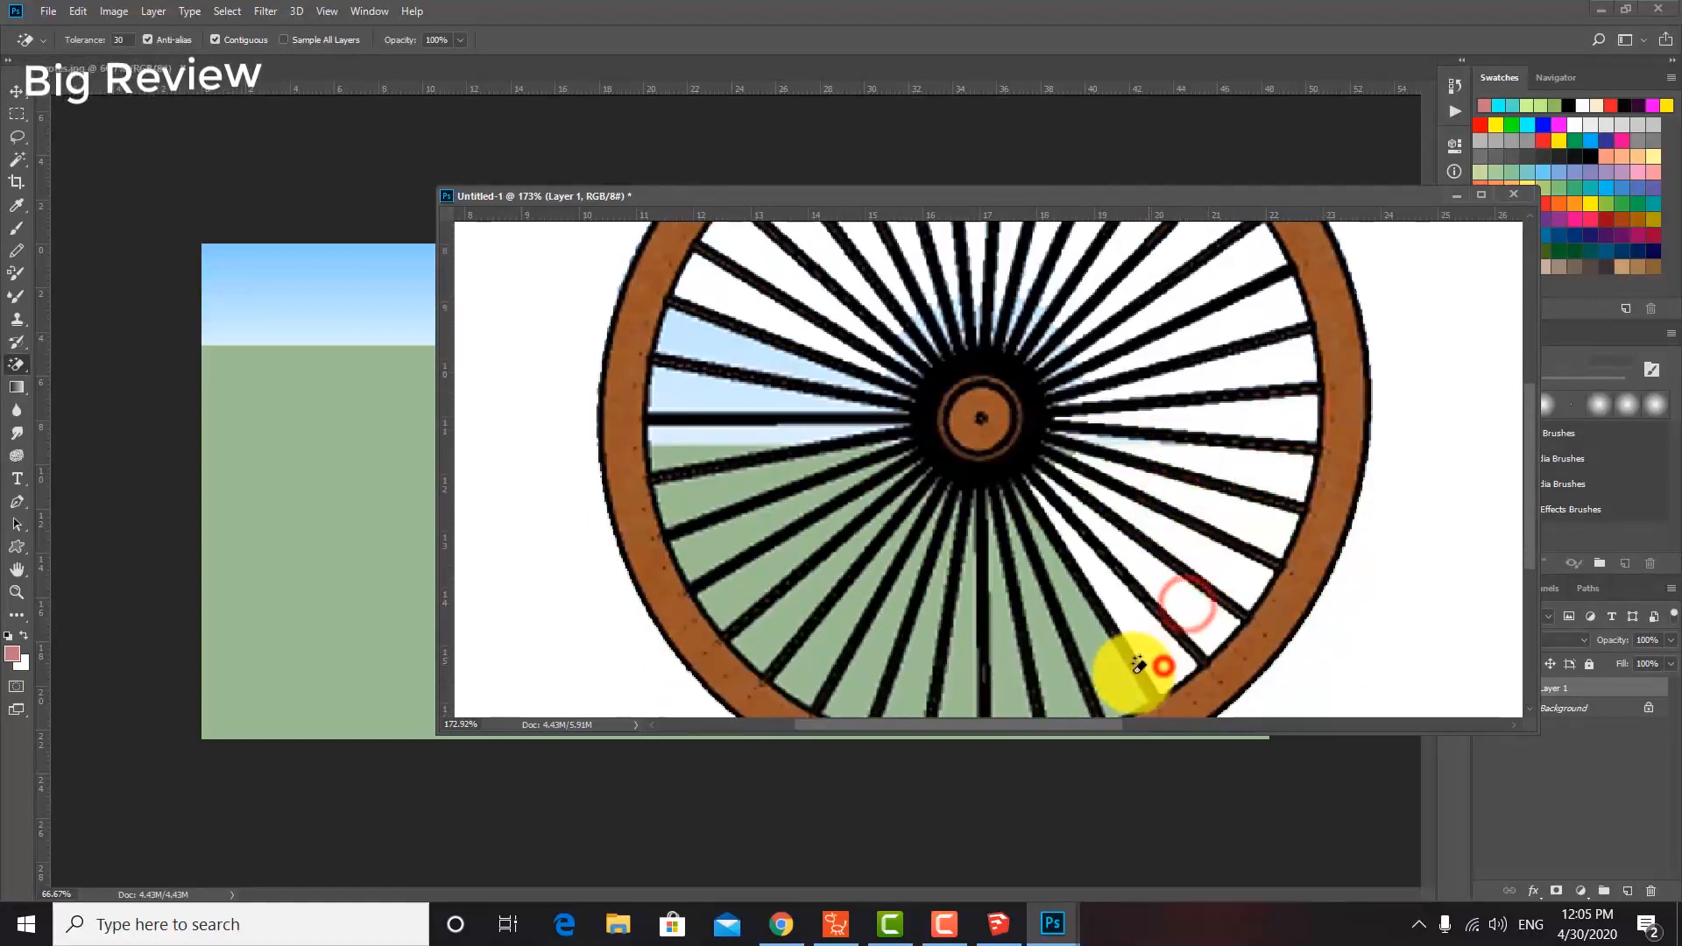
click(1115, 680)
click(1062, 686)
click(1007, 690)
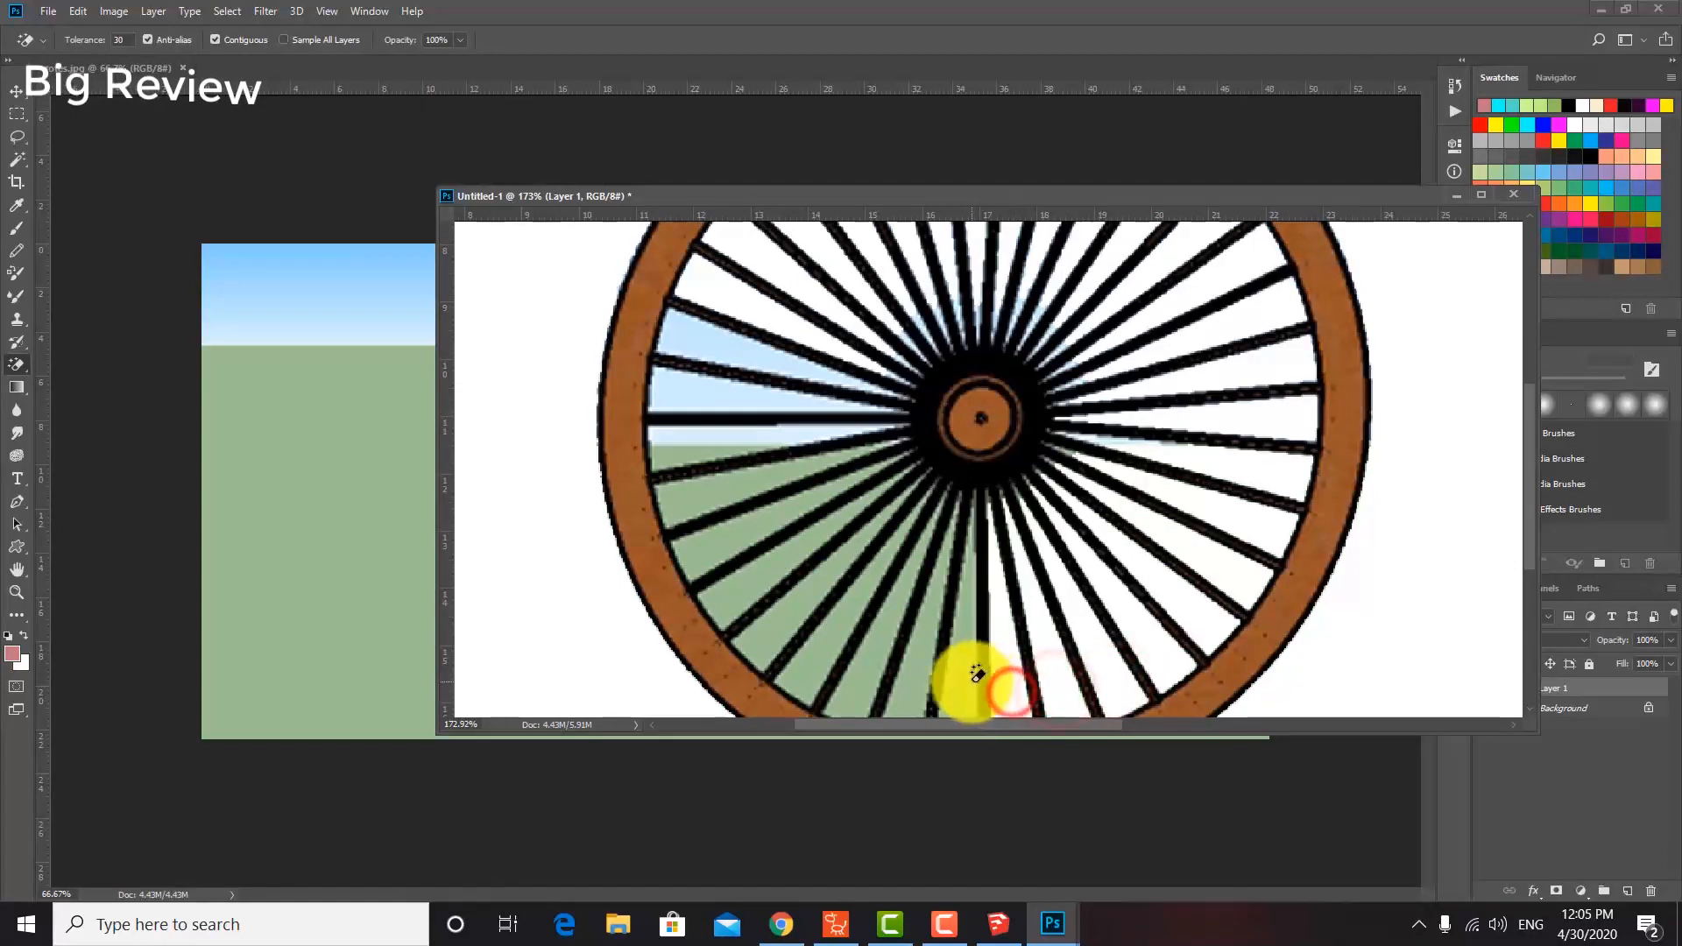
Erase the green ground between the lower-left spokes and the remaining sky between the left spokes.
click(964, 674)
click(913, 677)
click(862, 674)
click(815, 659)
click(786, 621)
click(752, 582)
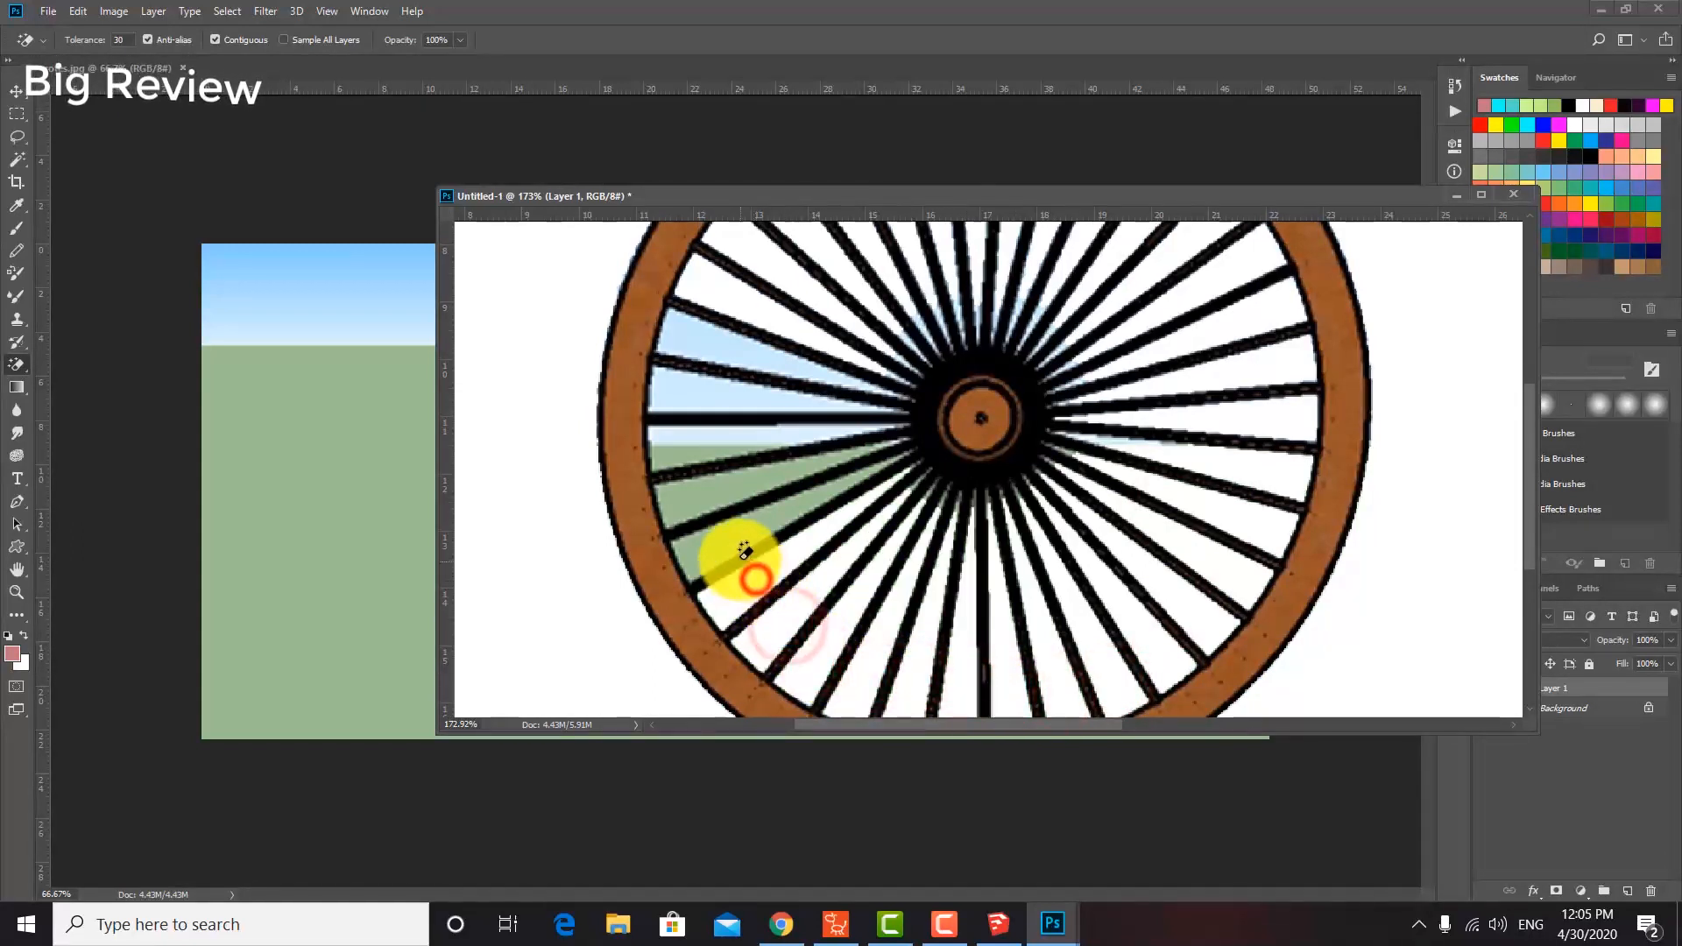
click(729, 548)
click(687, 488)
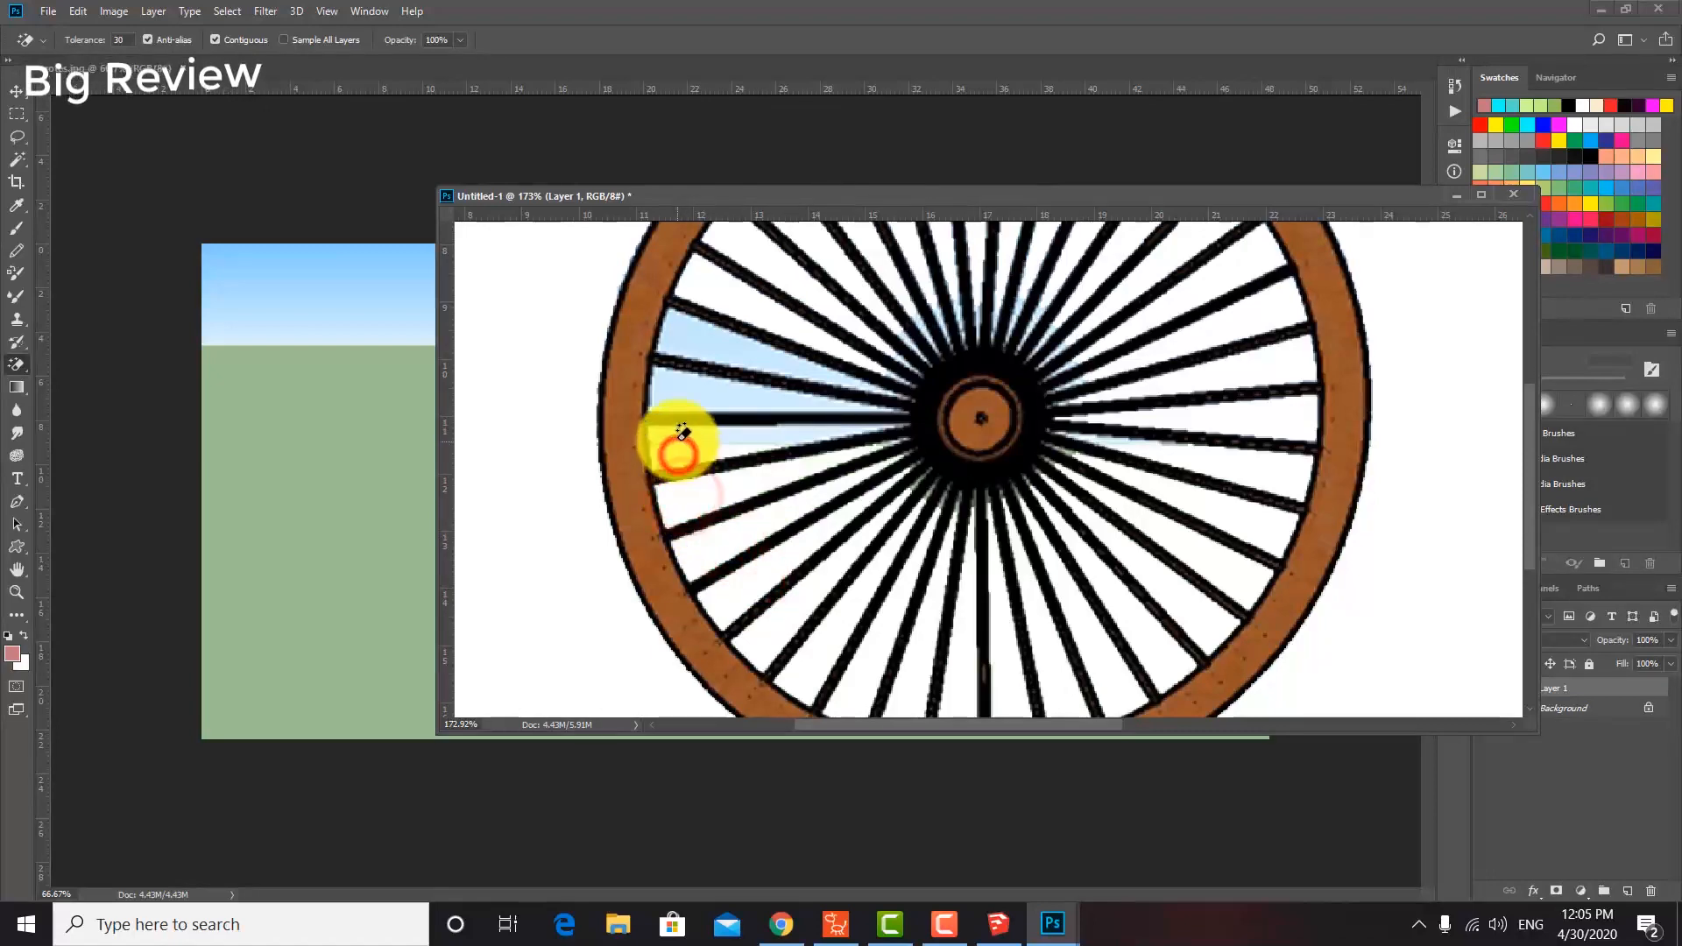
click(677, 440)
click(680, 407)
click(700, 337)
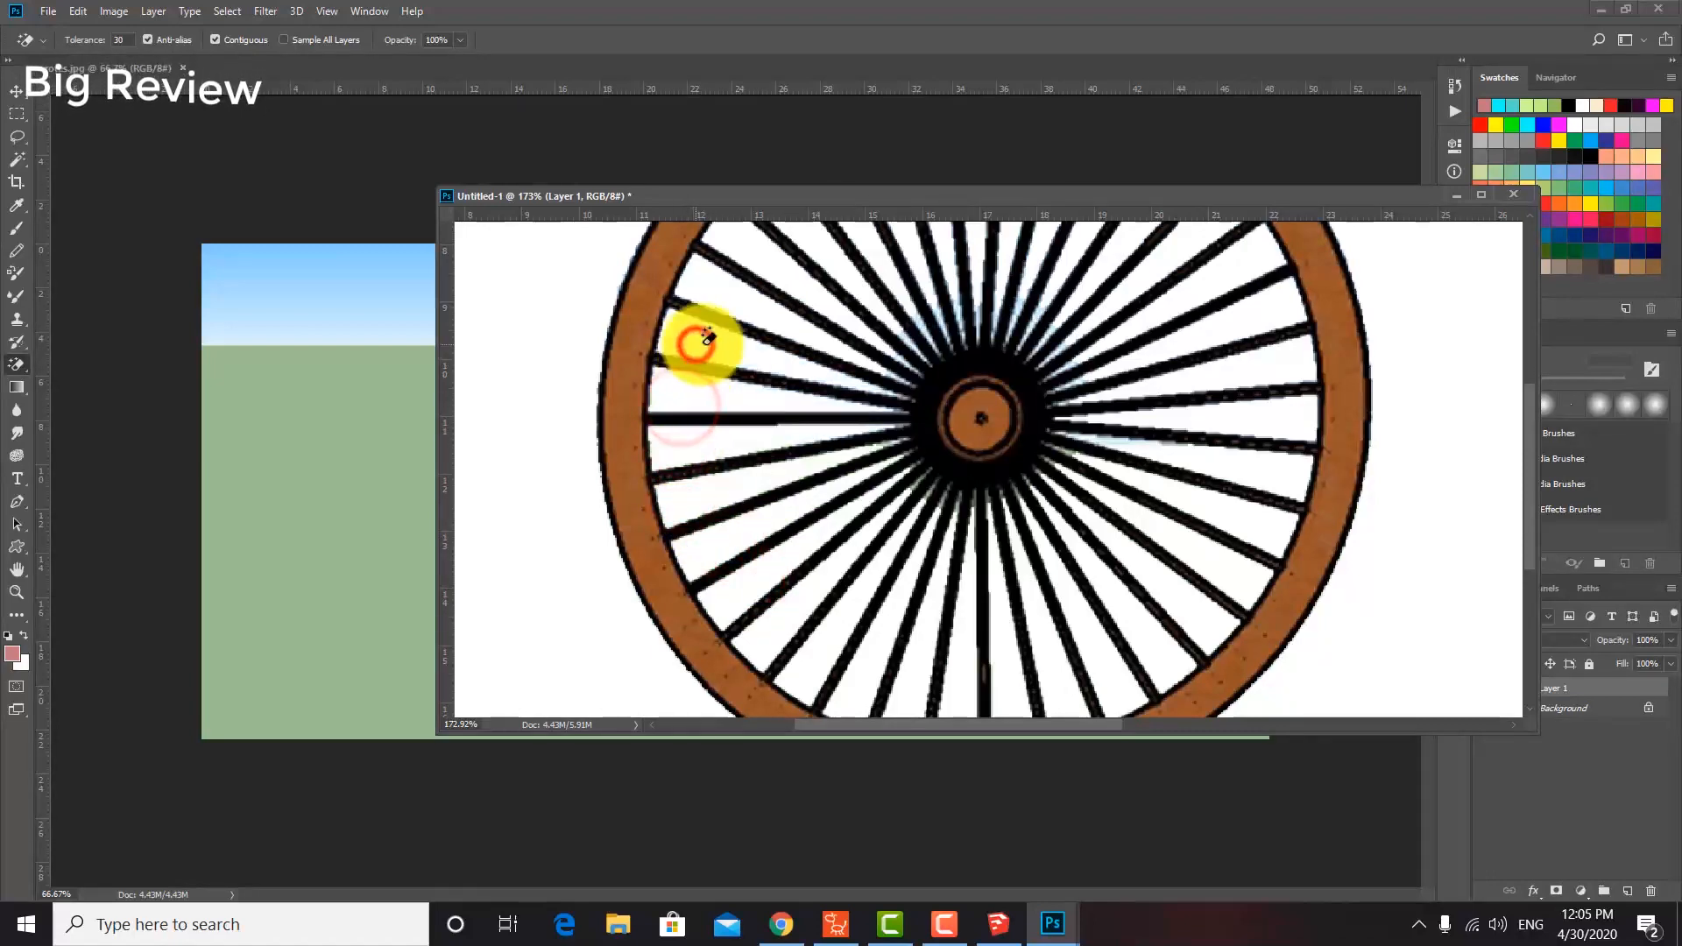
Scale the wheel up to about 145% and position it fully inside the left part of the canvas.
scroll(868, 492, down, 6)
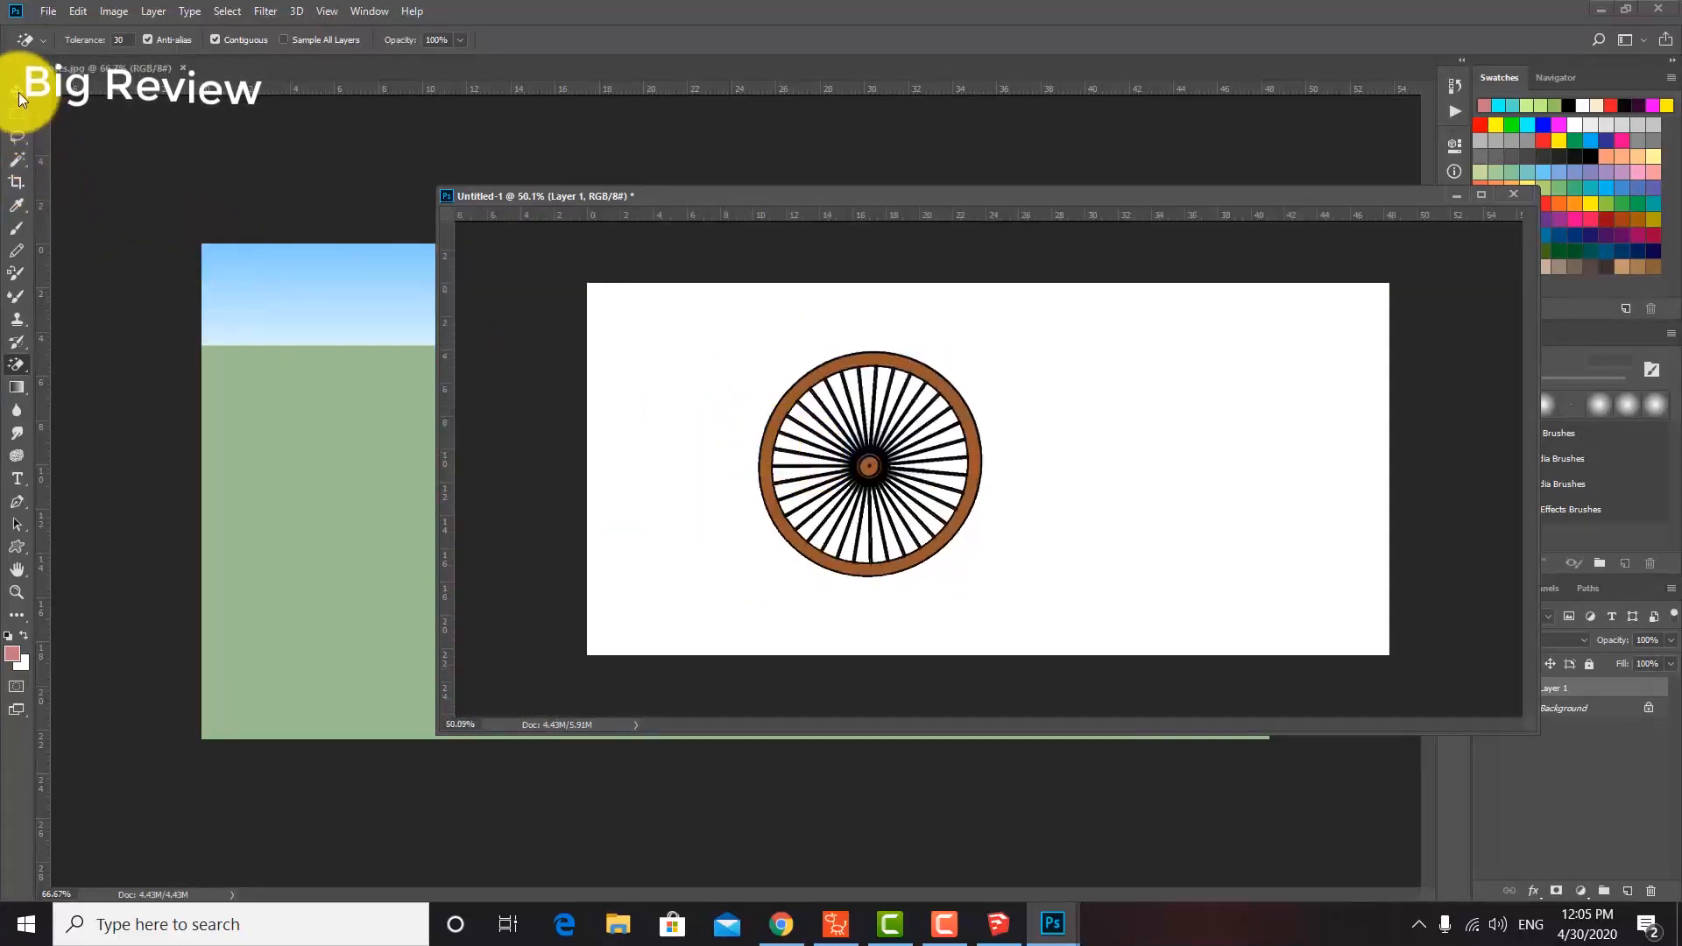
click(19, 92)
drag(860, 449, 739, 445)
key(ctrl+t)
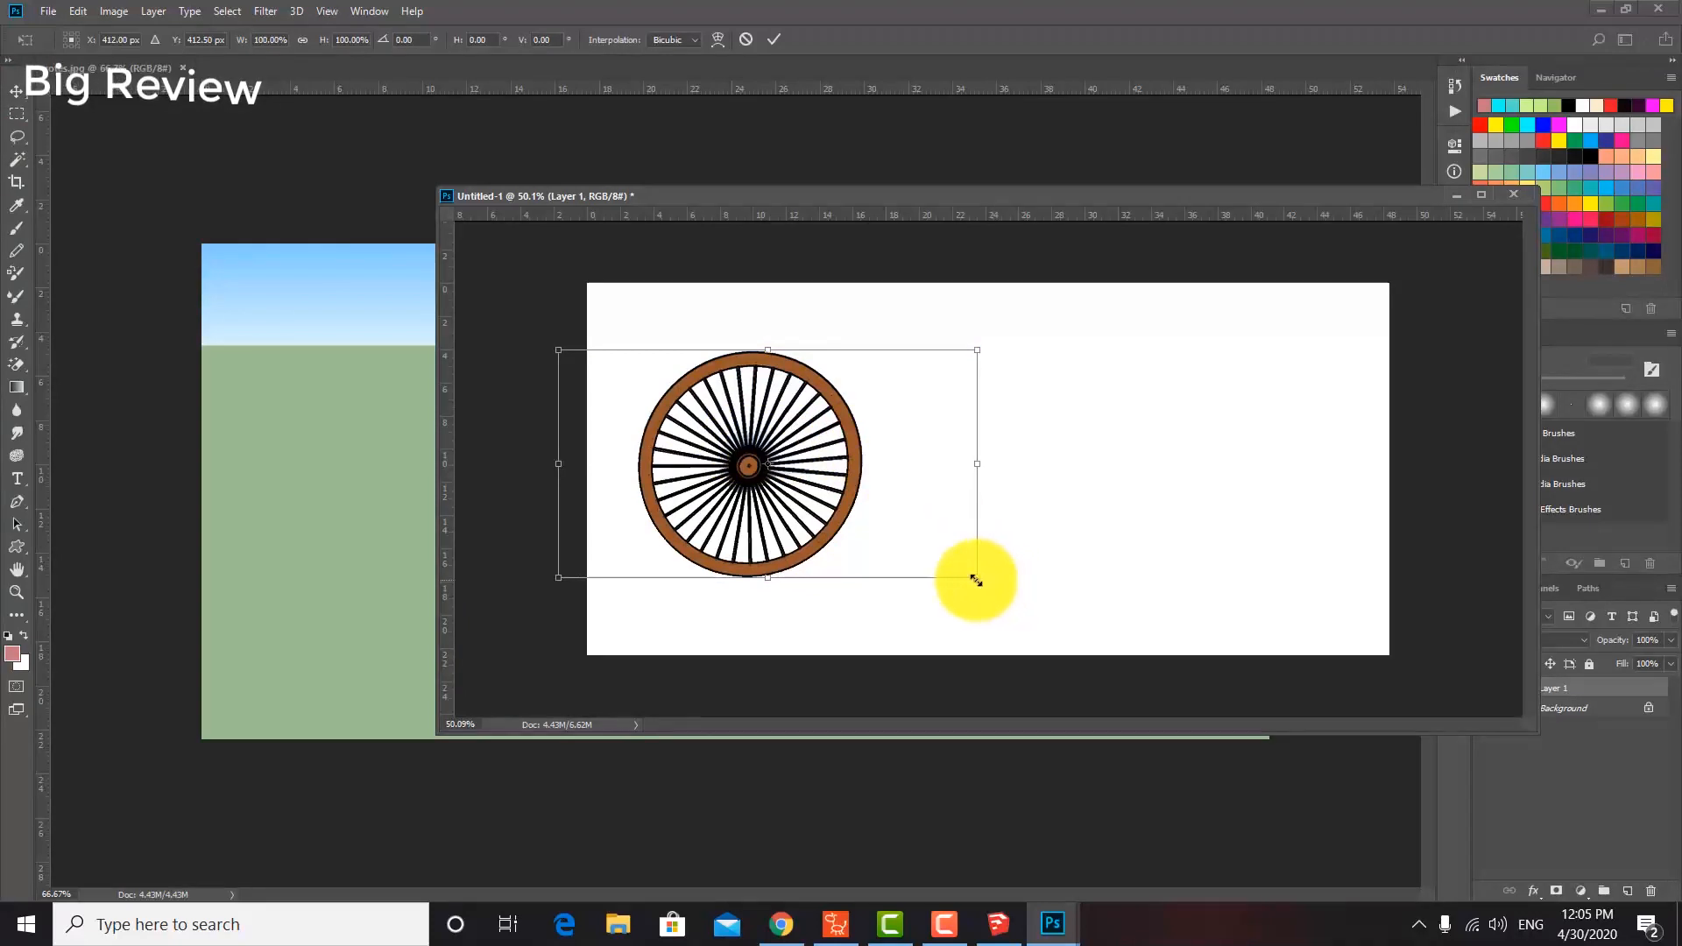
drag(976, 580, 1058, 654)
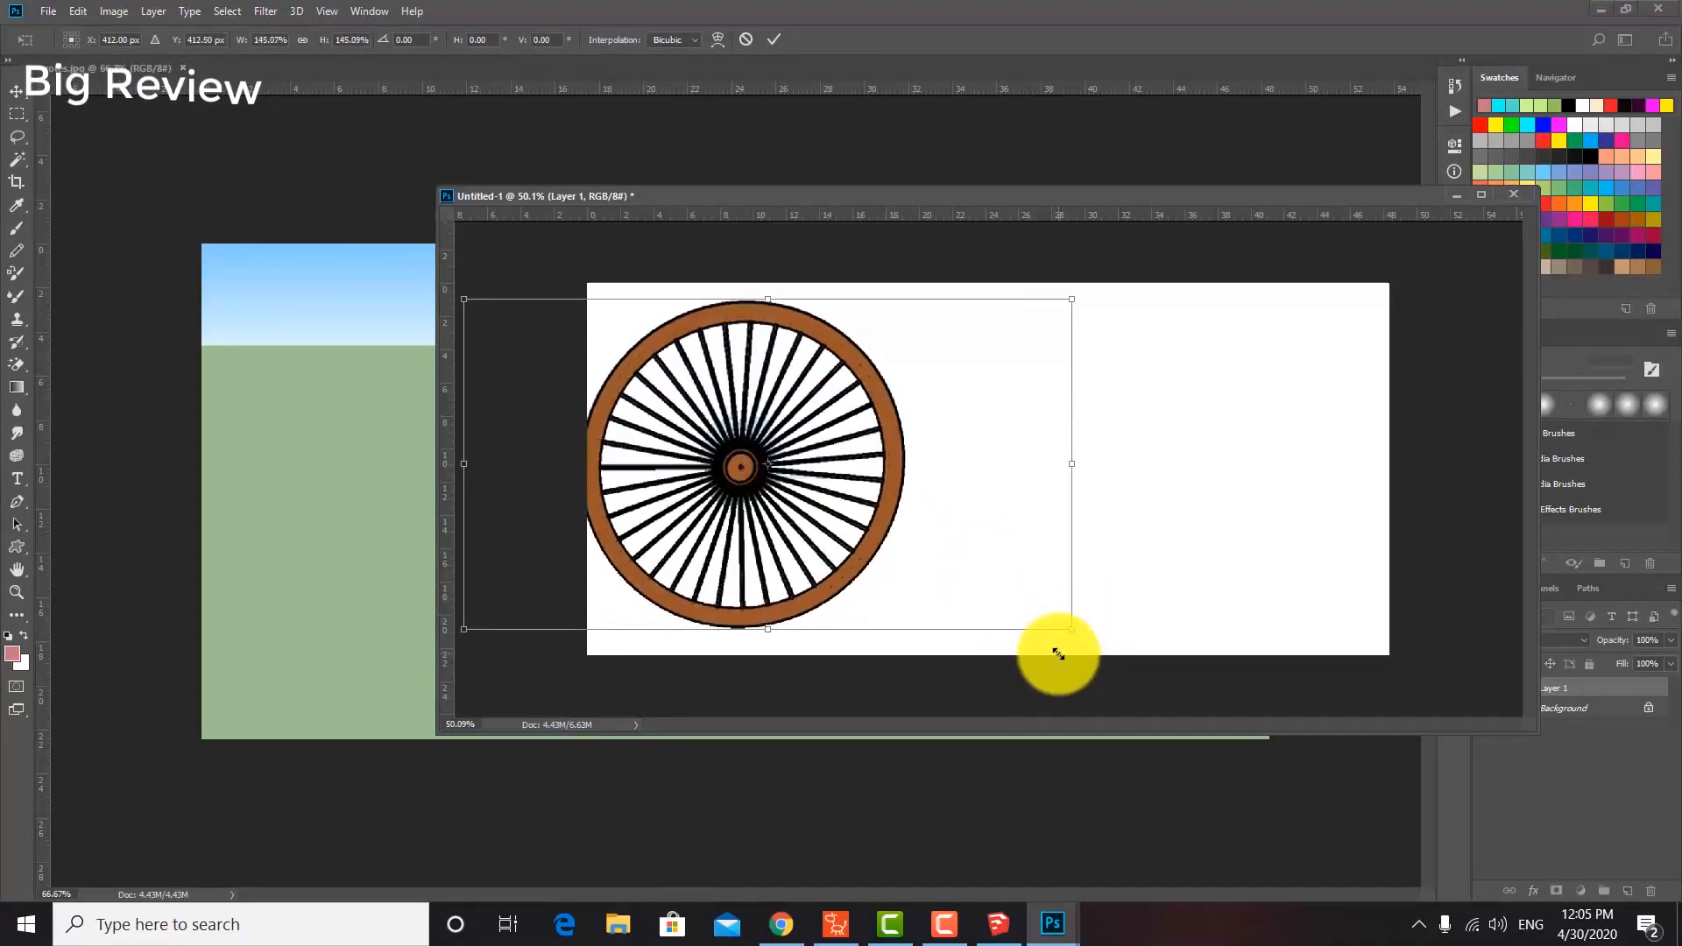
key(Return)
drag(824, 534, 841, 538)
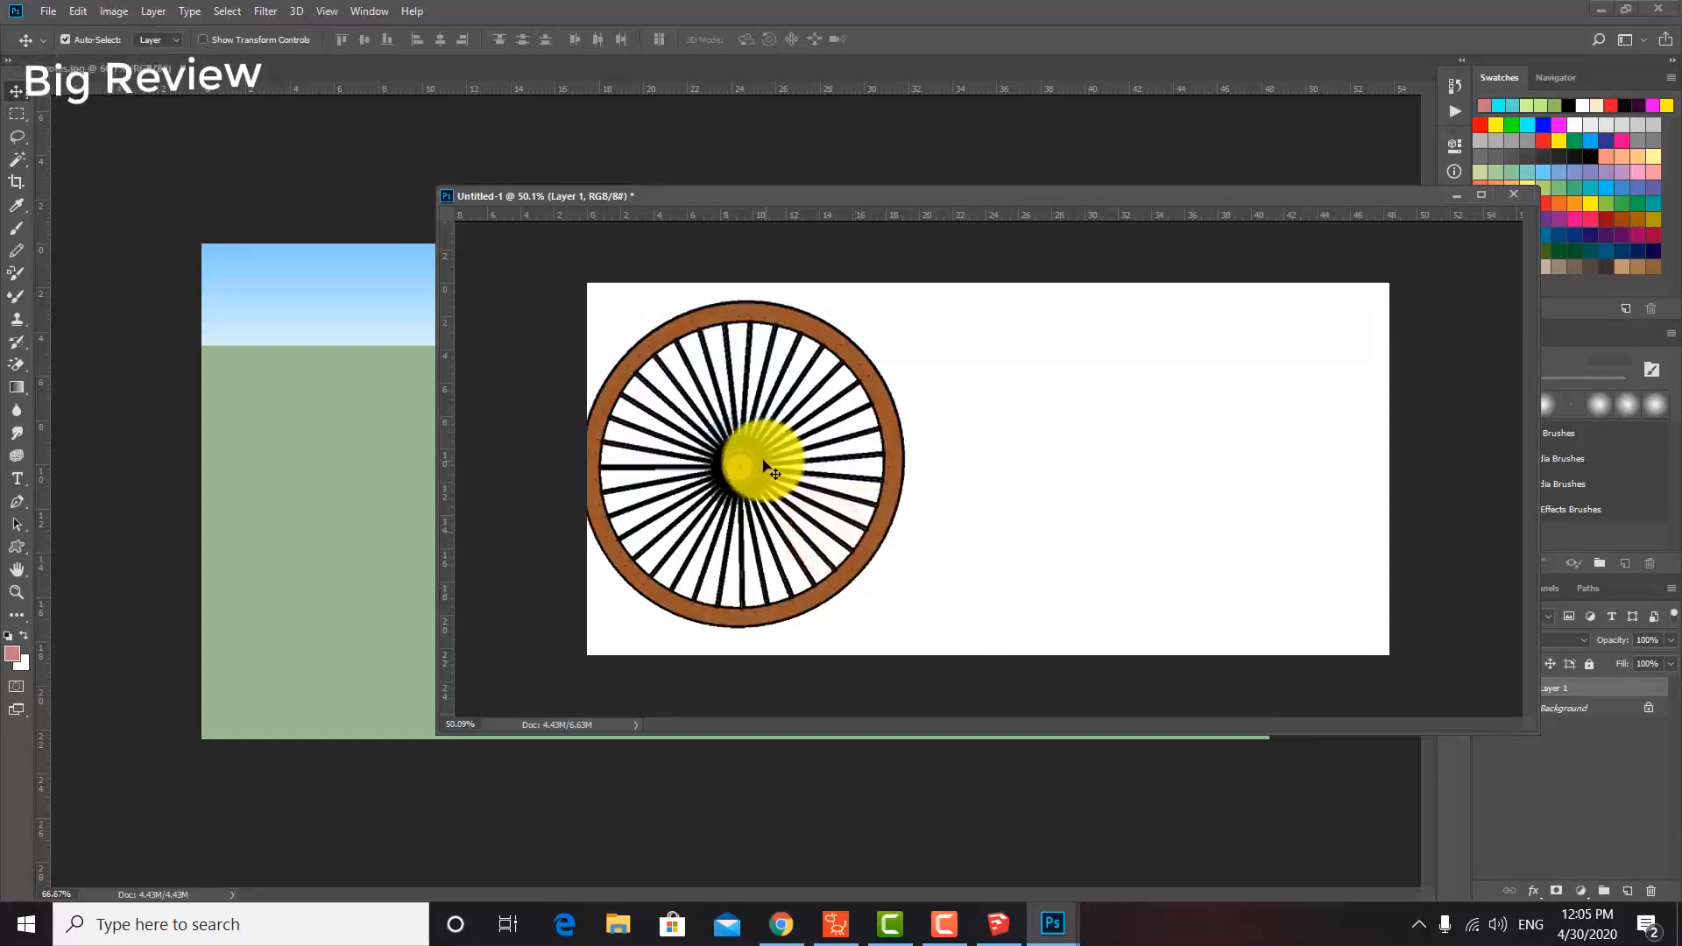
drag(729, 464, 749, 465)
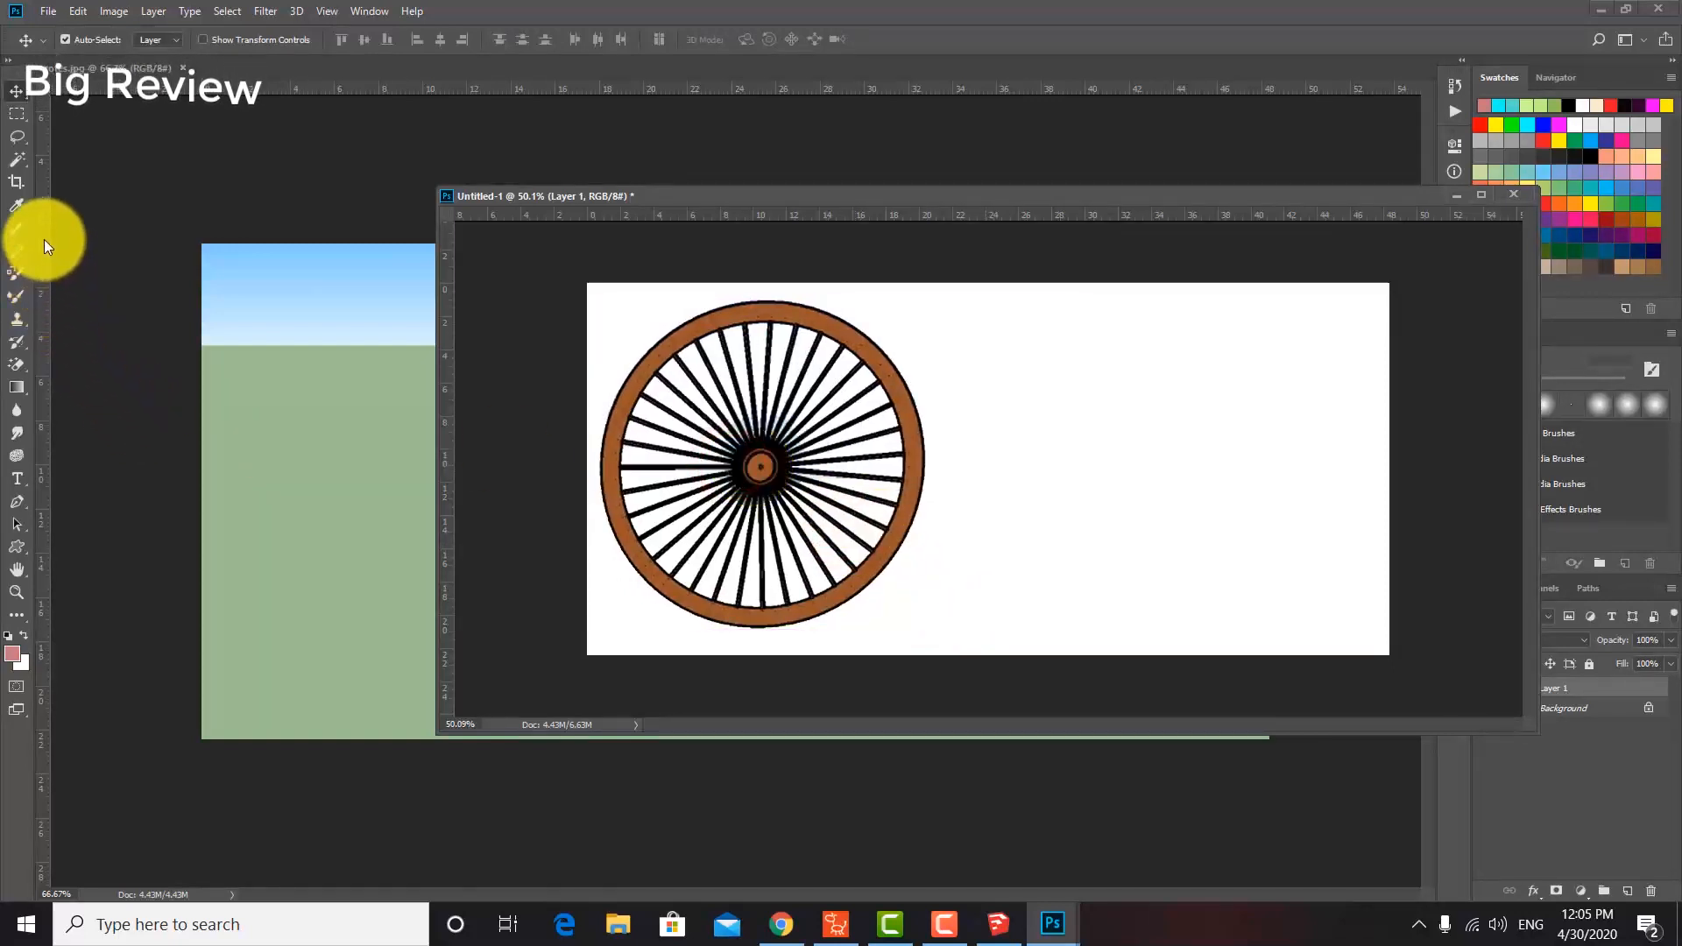
Crop the empty white area beside the wheel so the canvas becomes nearly square.
click(16, 181)
drag(1393, 477, 1174, 481)
key(Return)
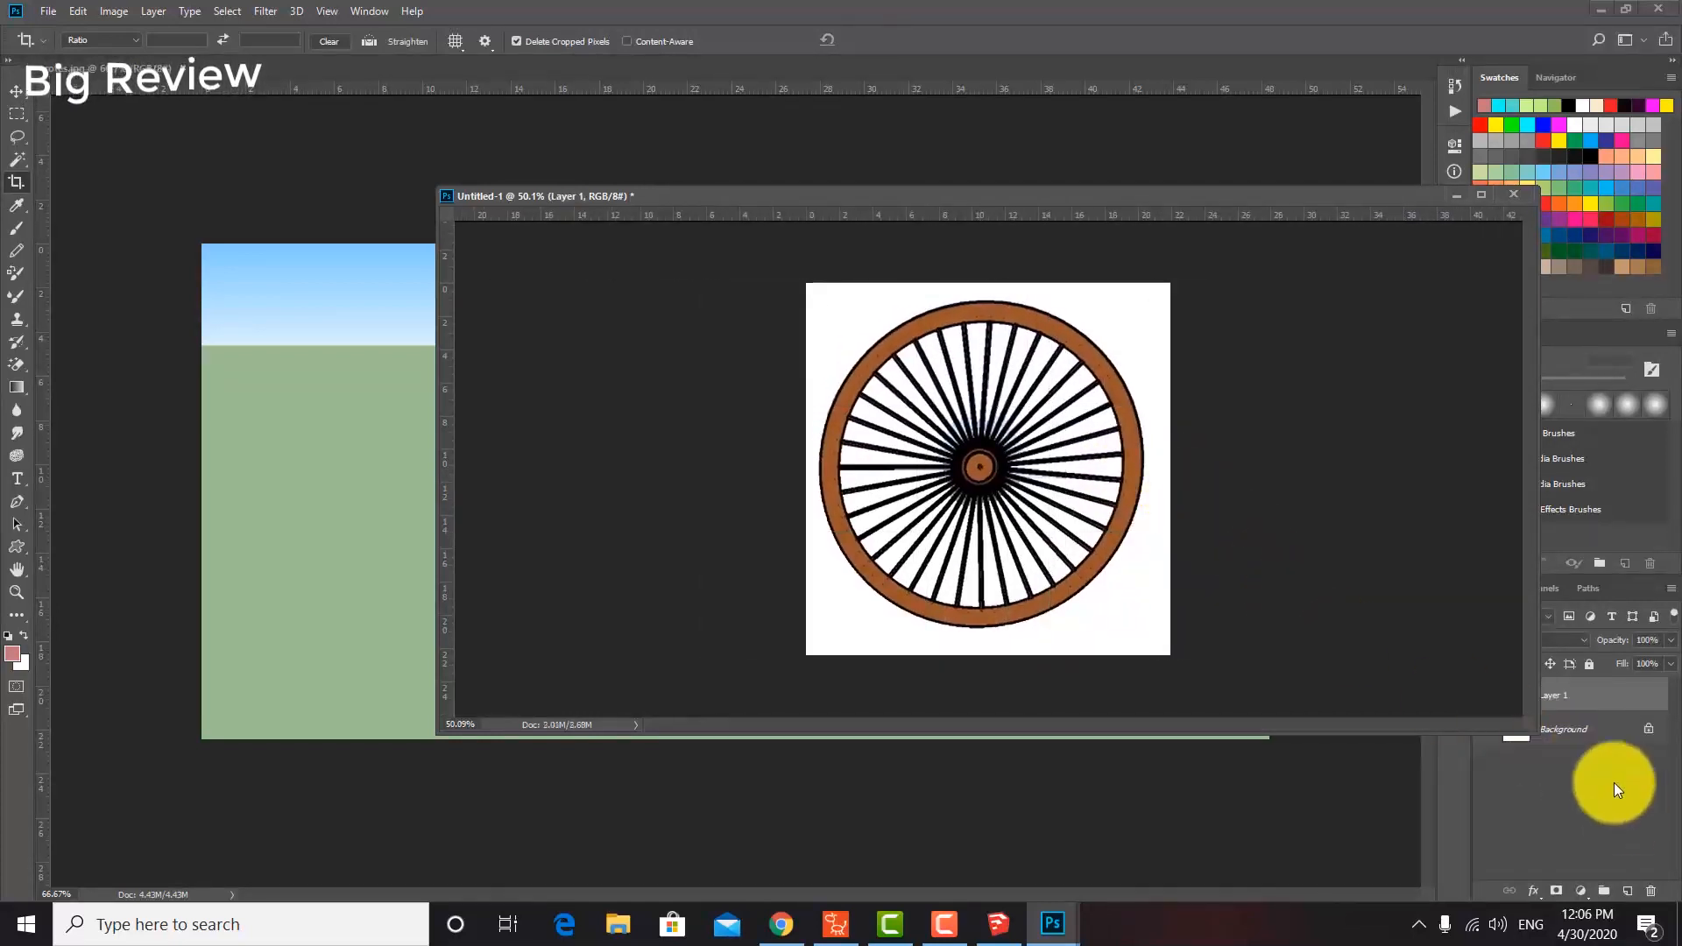
Uncover the layer list and erase the white Background layer with the Magic Eraser to make it transparent.
drag(1322, 195, 1248, 147)
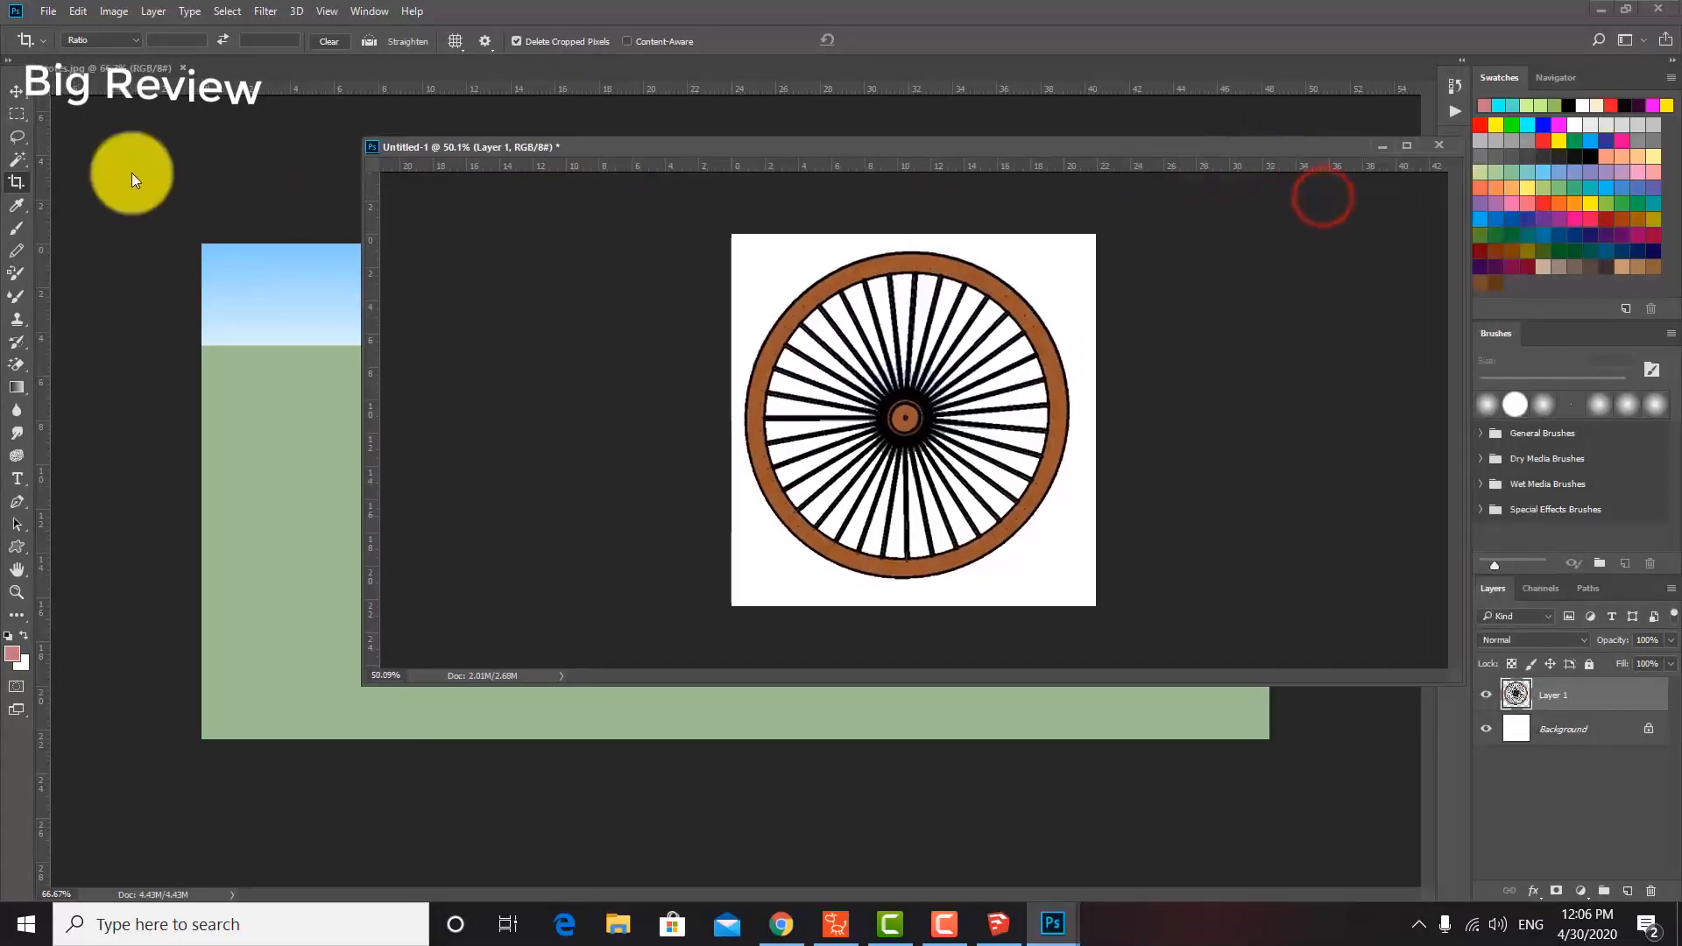
click(18, 87)
right_click(16, 370)
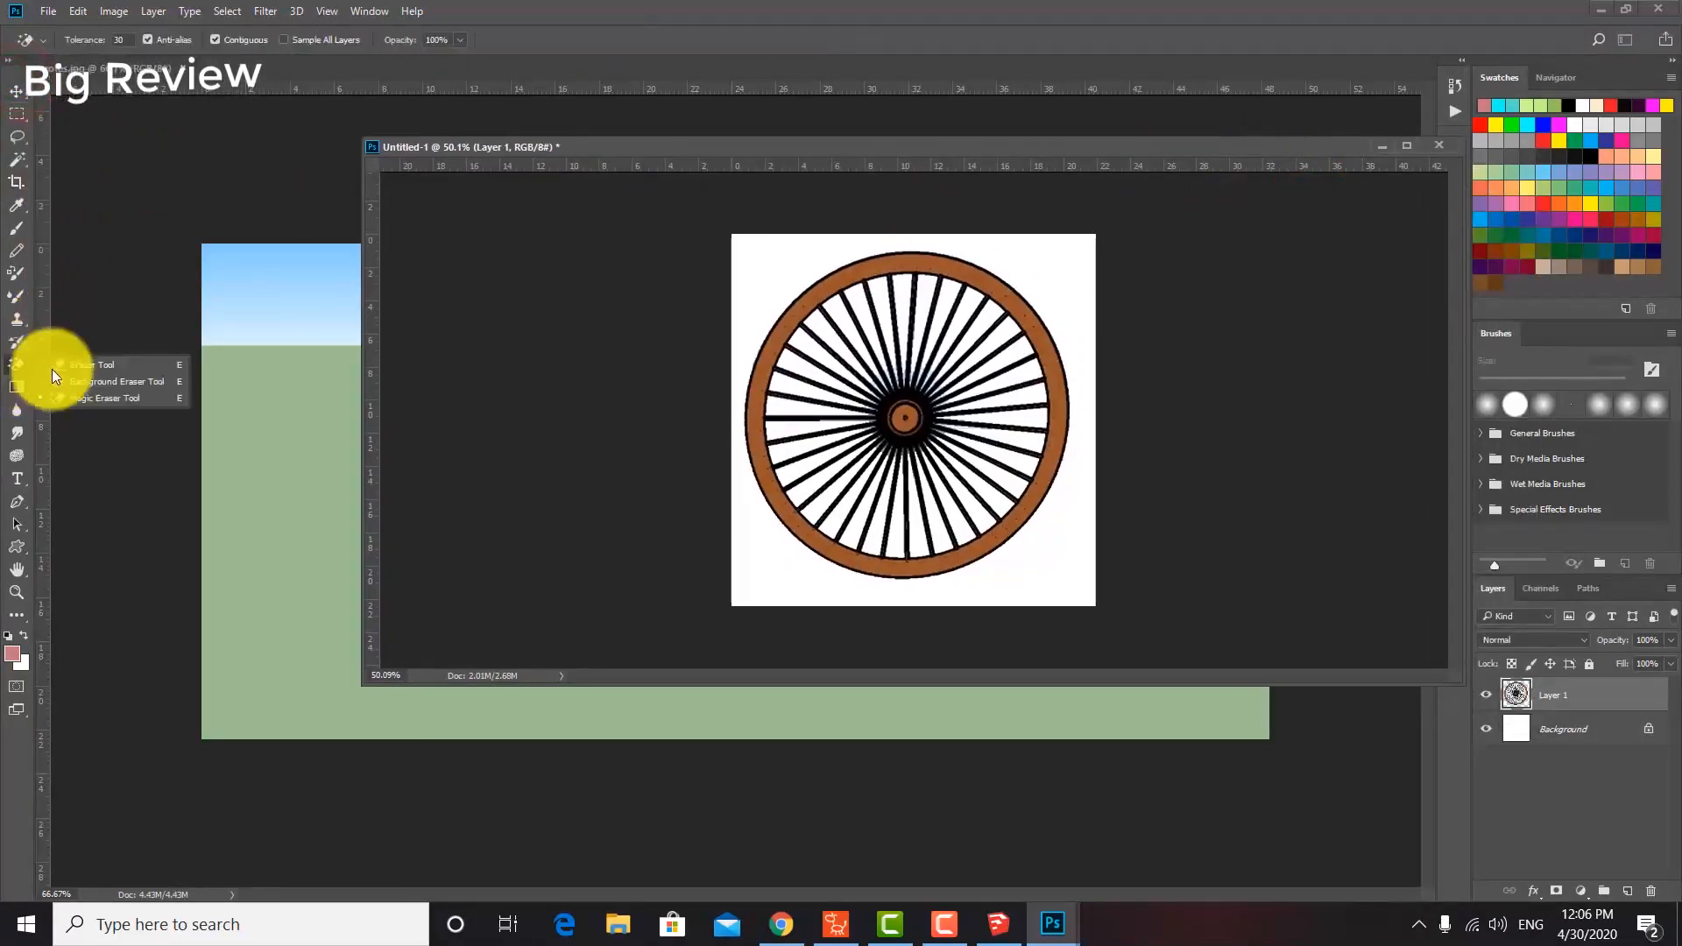
click(95, 402)
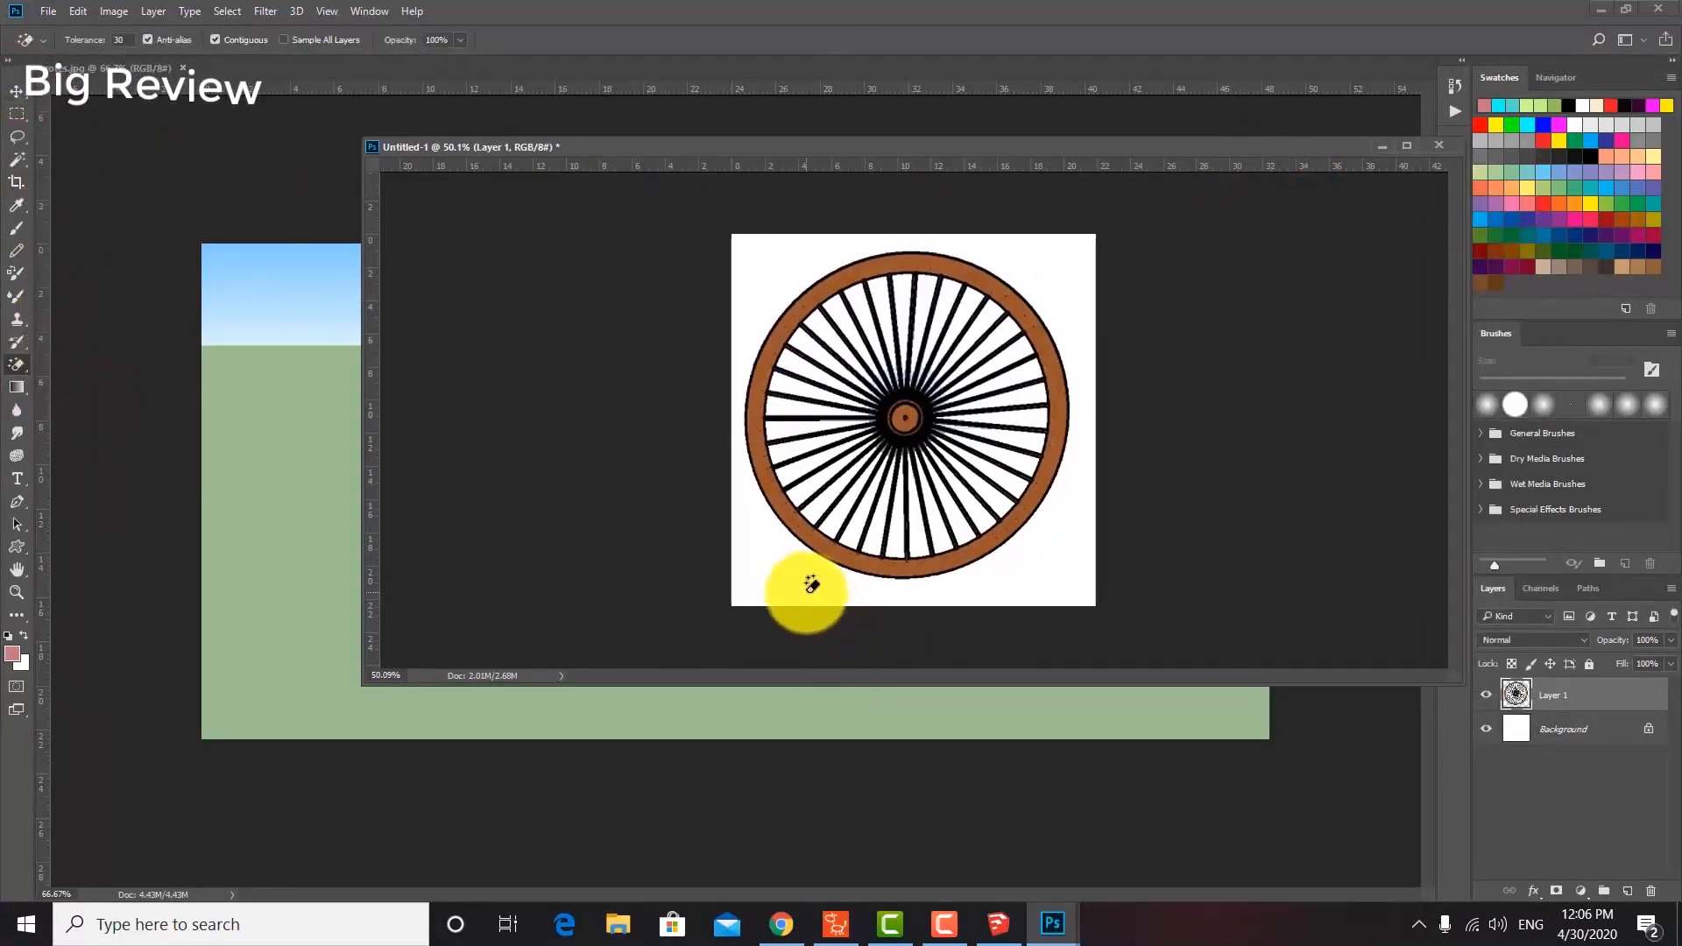
click(1565, 732)
click(769, 580)
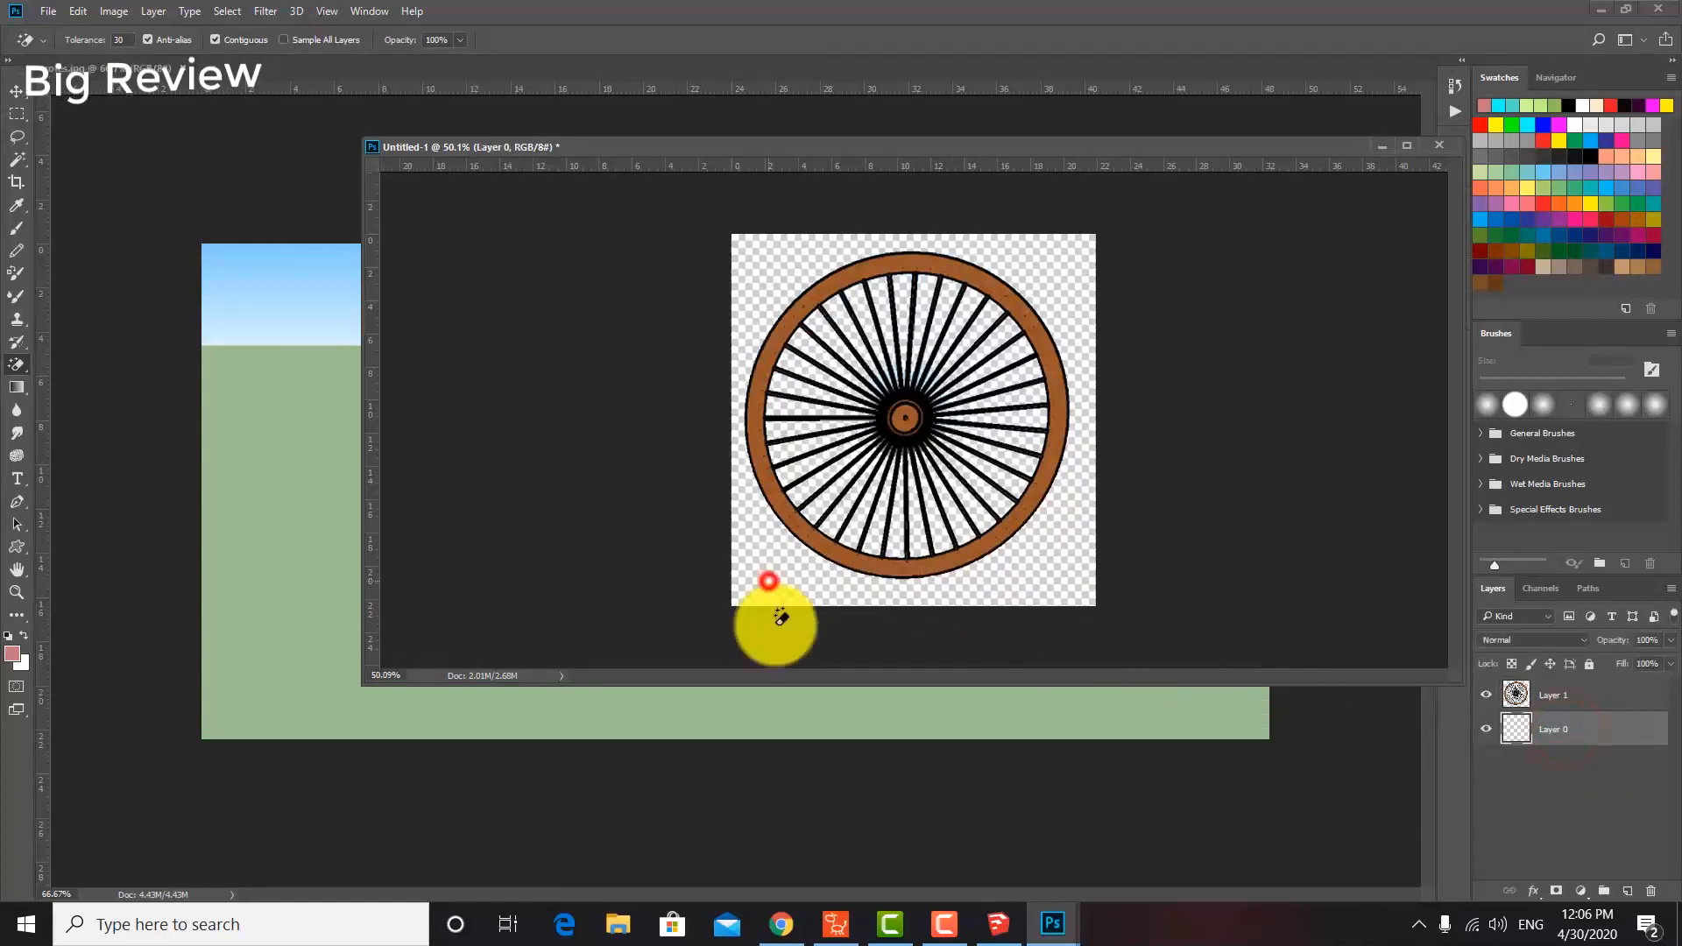
Save the wheel cutout on the Desktop as a PNG file named kong with the offered PNG options.
click(16, 91)
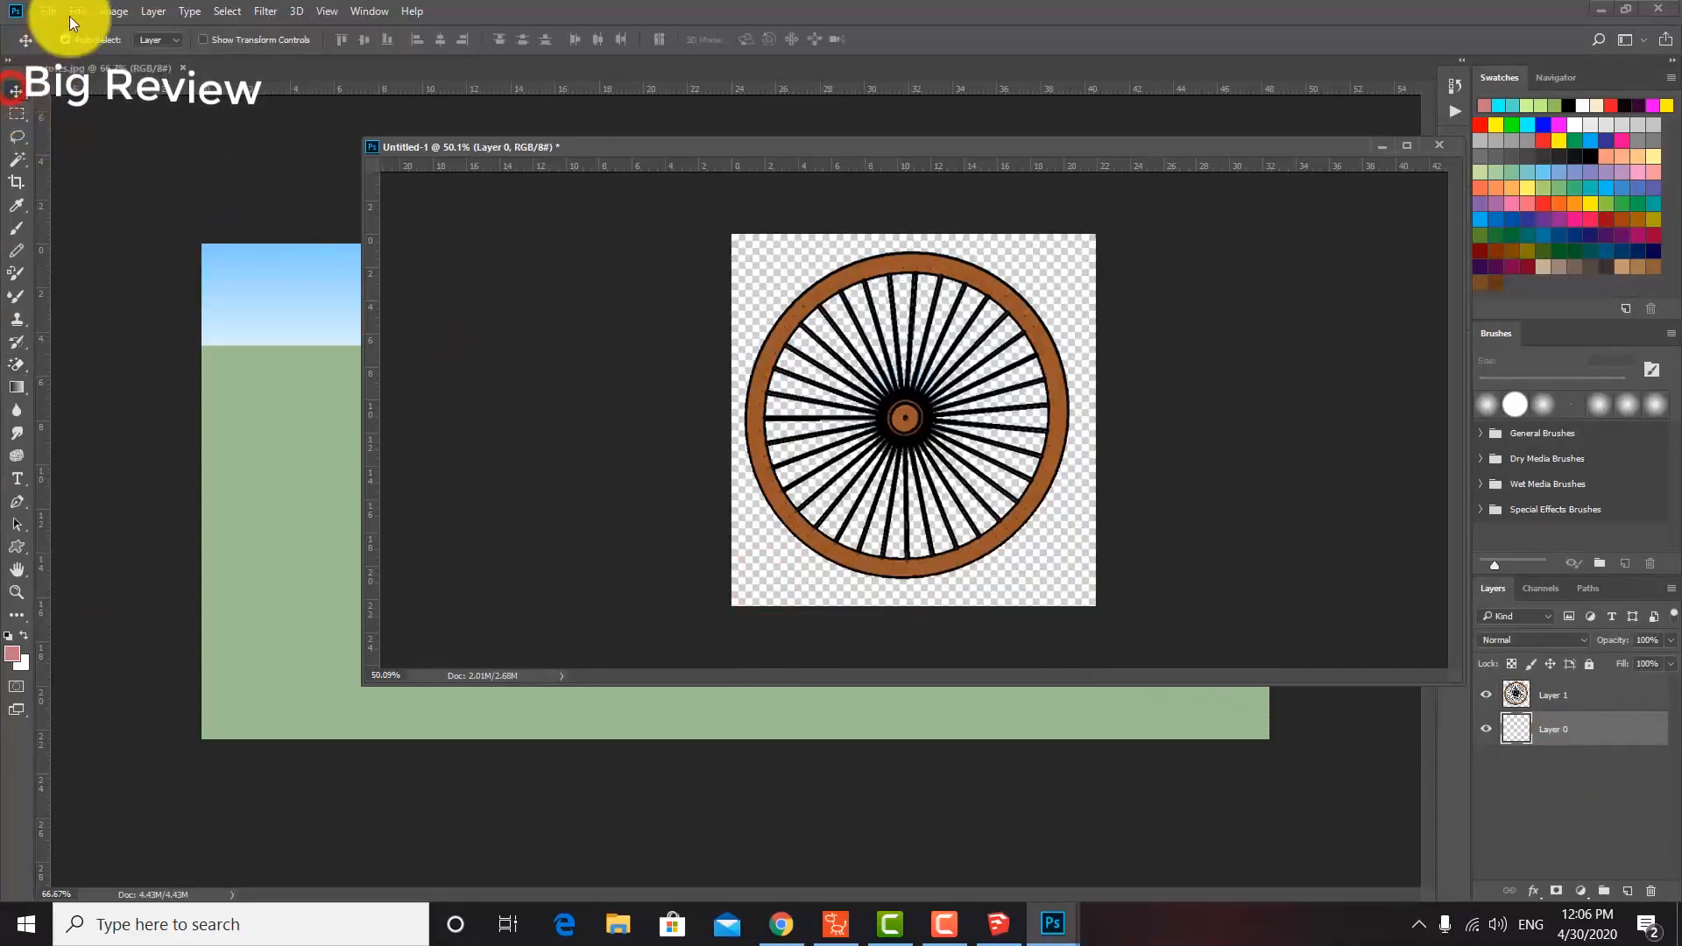
click(46, 10)
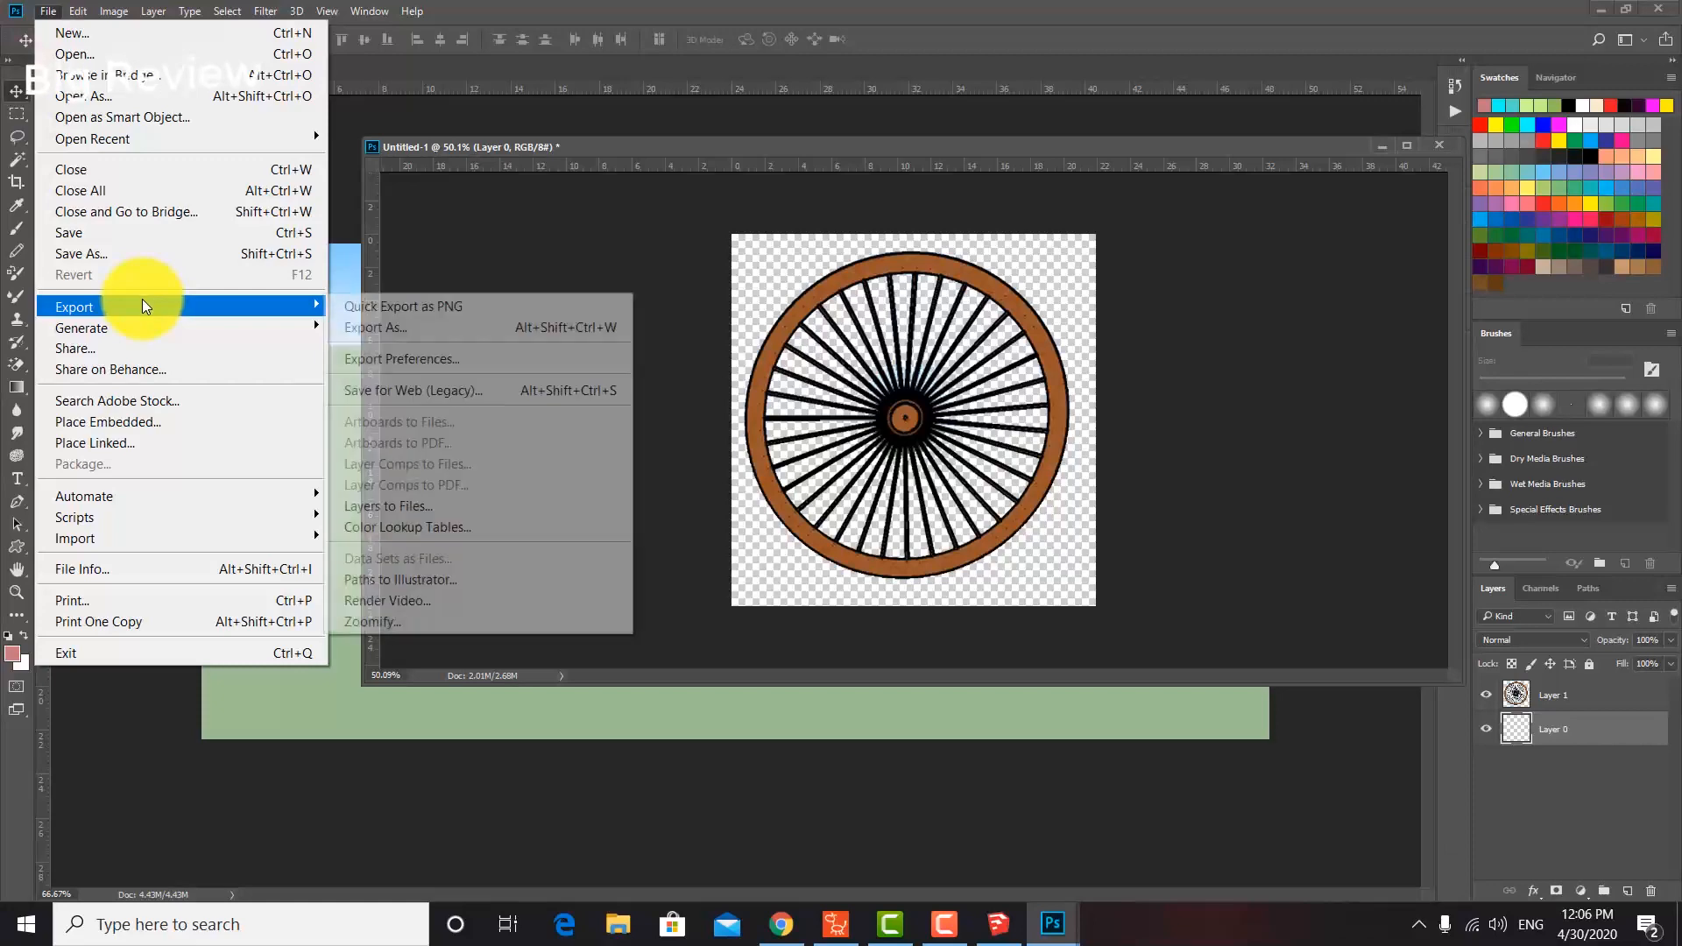
click(123, 259)
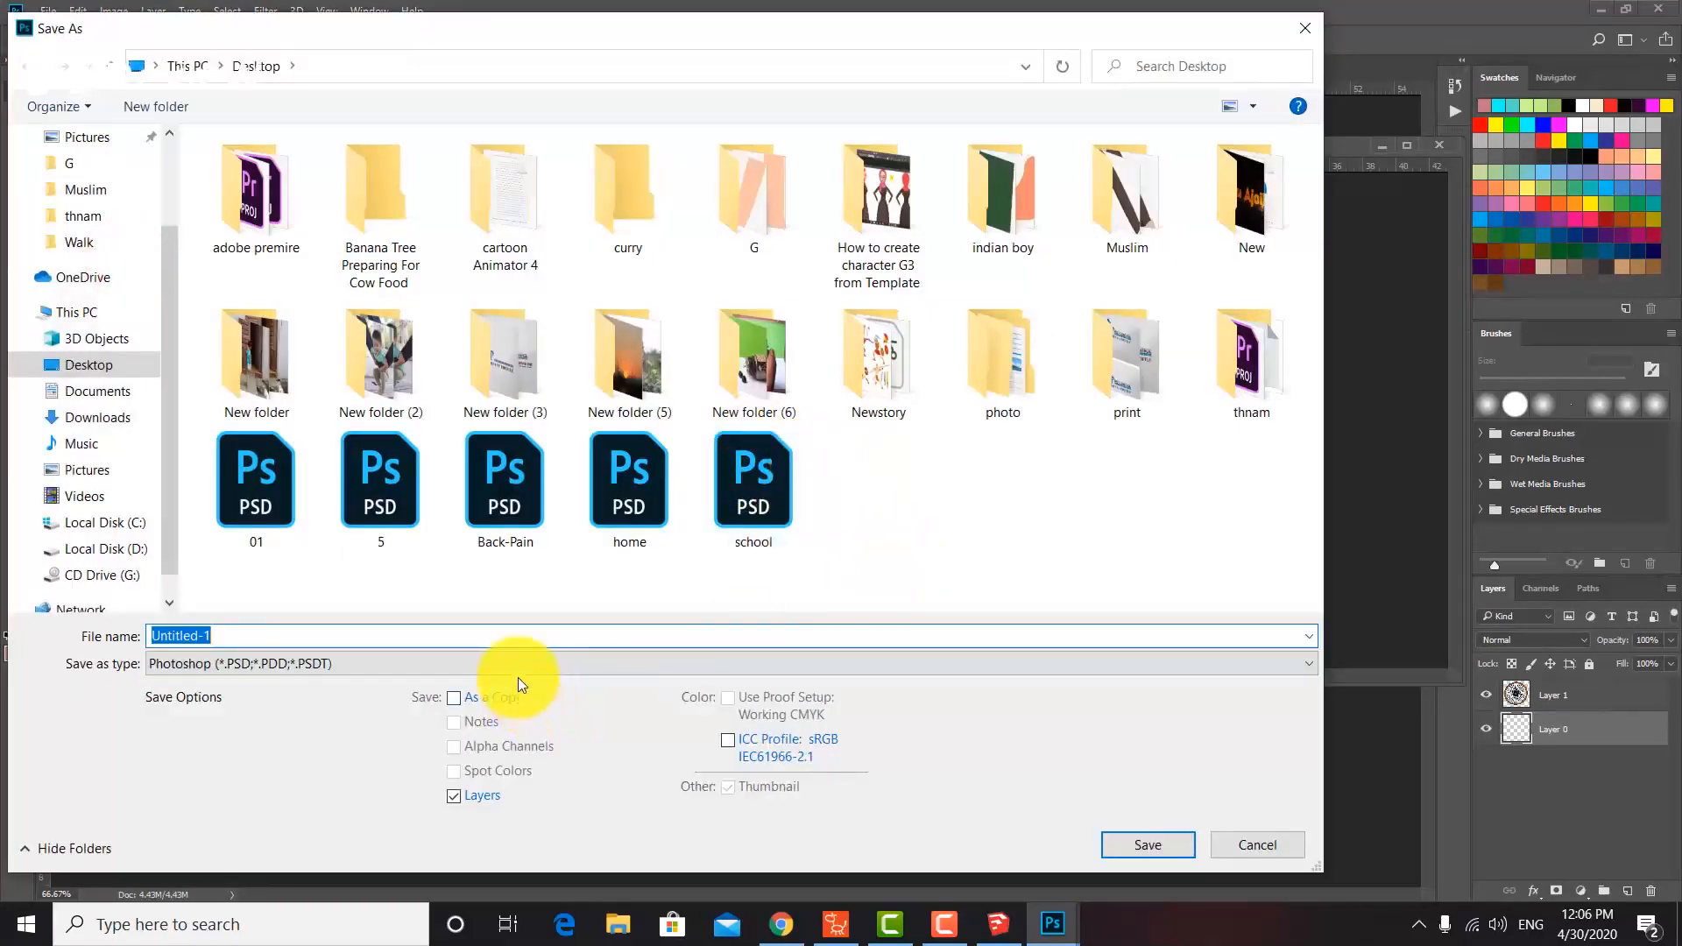
text(kong)
click(485, 663)
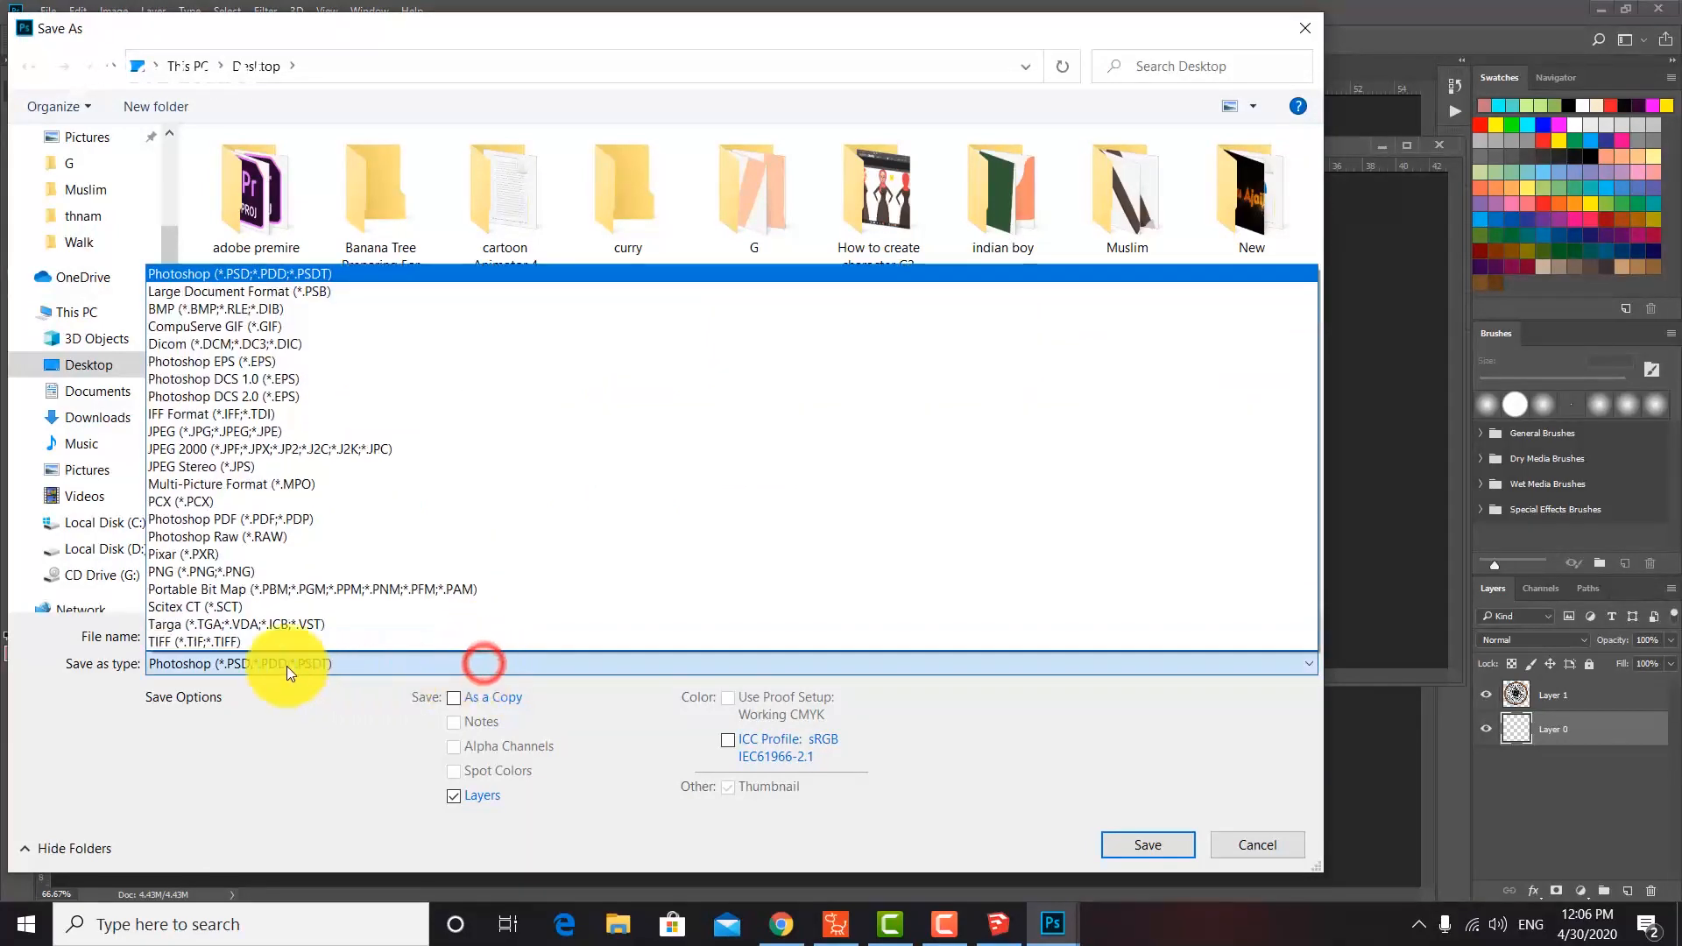
click(234, 571)
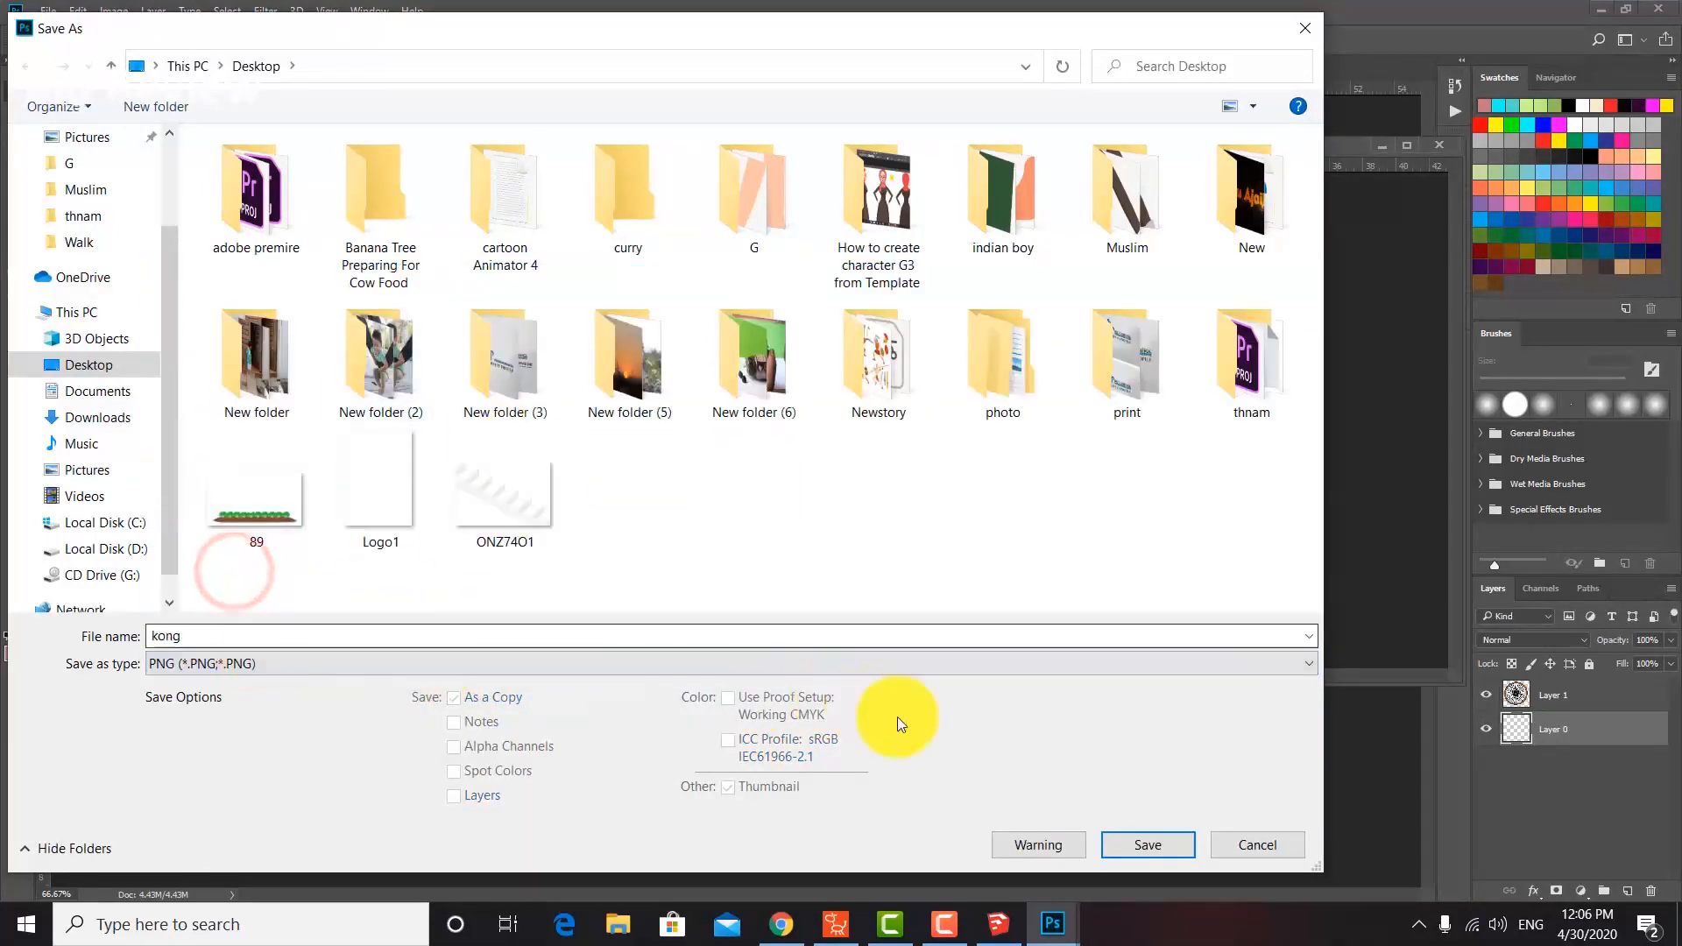
click(1128, 841)
click(955, 298)
Delete the wheel layer from the transparent document.
click(920, 445)
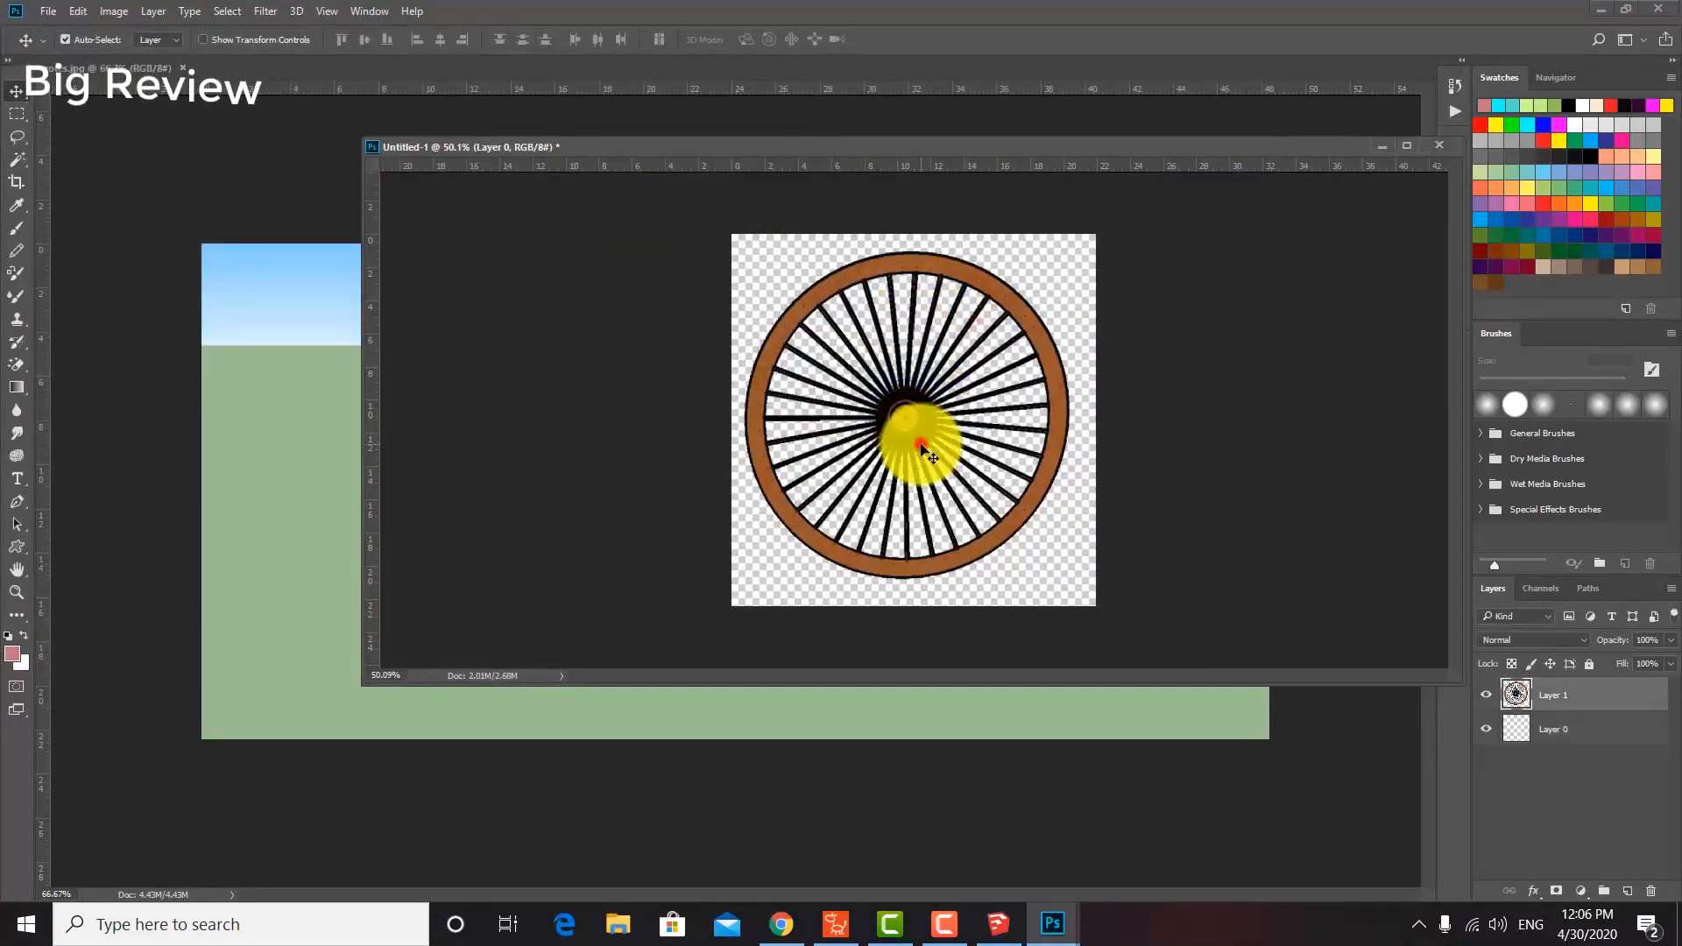
key(Delete)
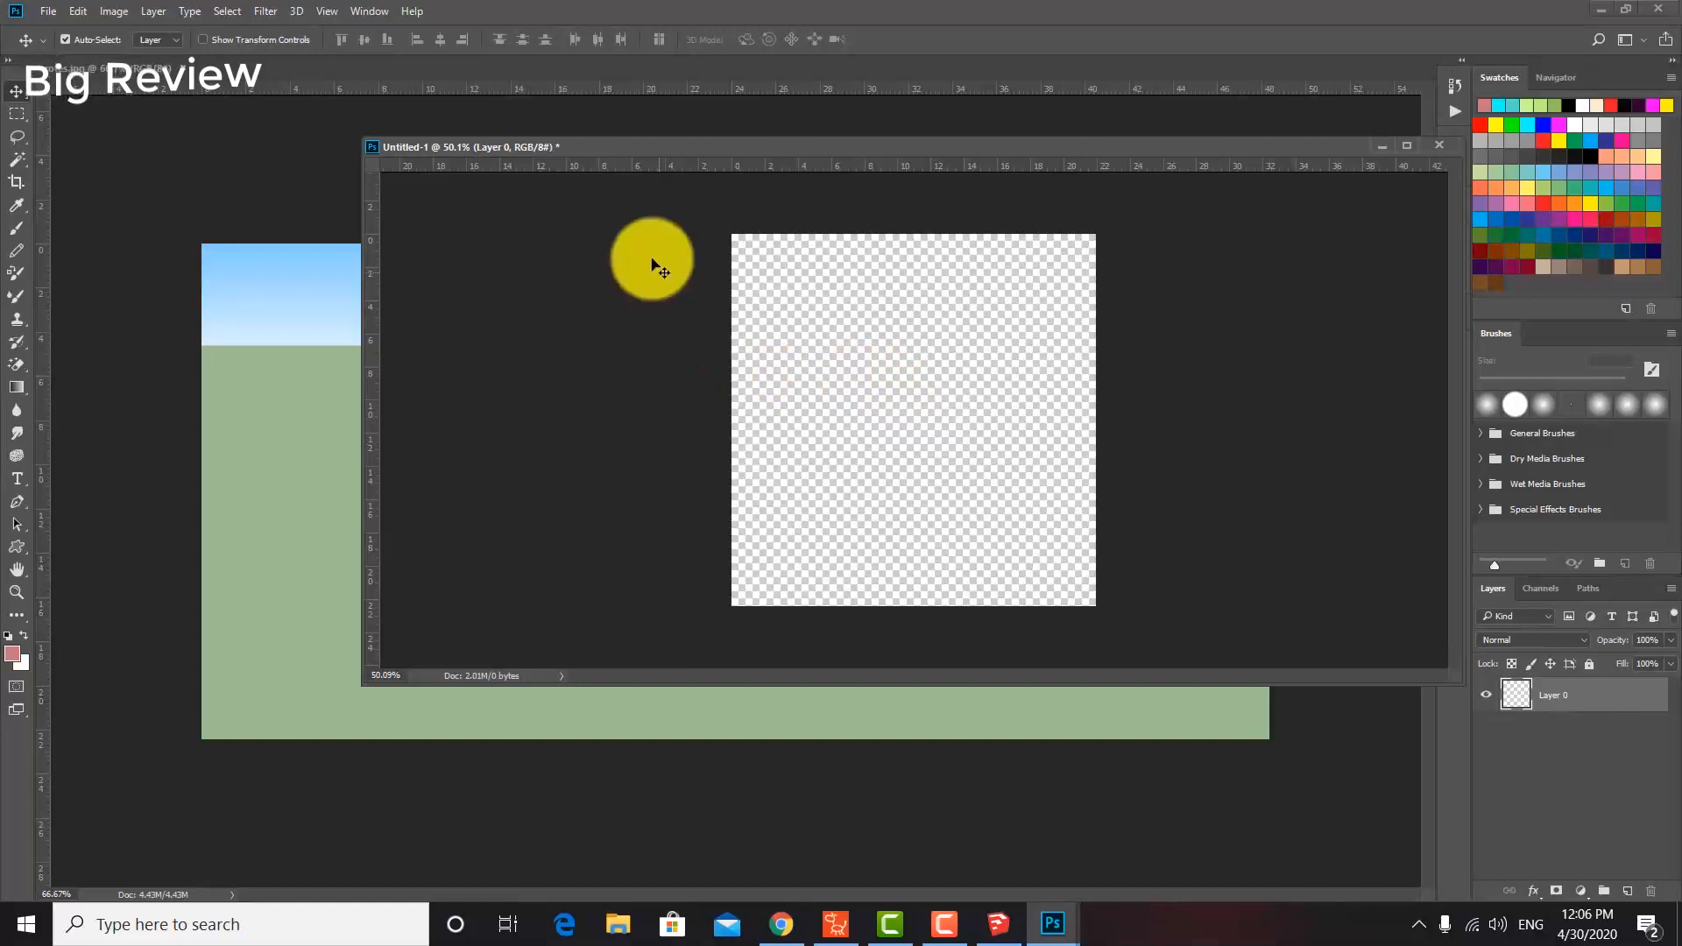
Copy the curved beam below the cart from the exported image into the empty transparent document.
drag(597, 155, 1299, 165)
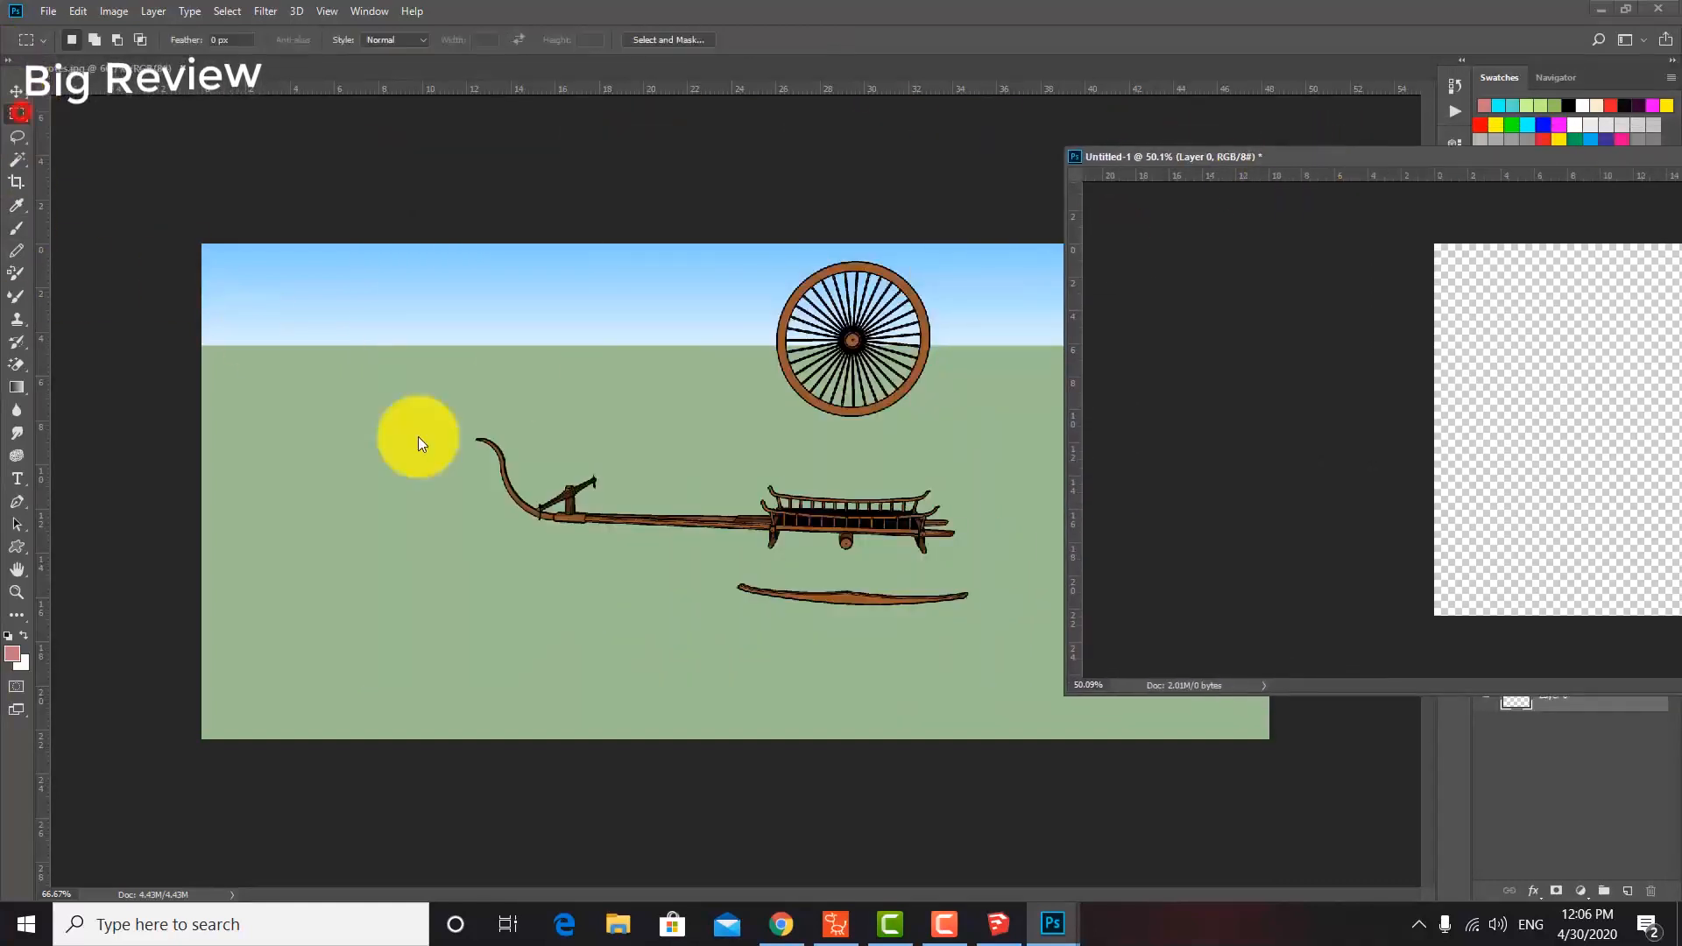
drag(714, 571, 996, 638)
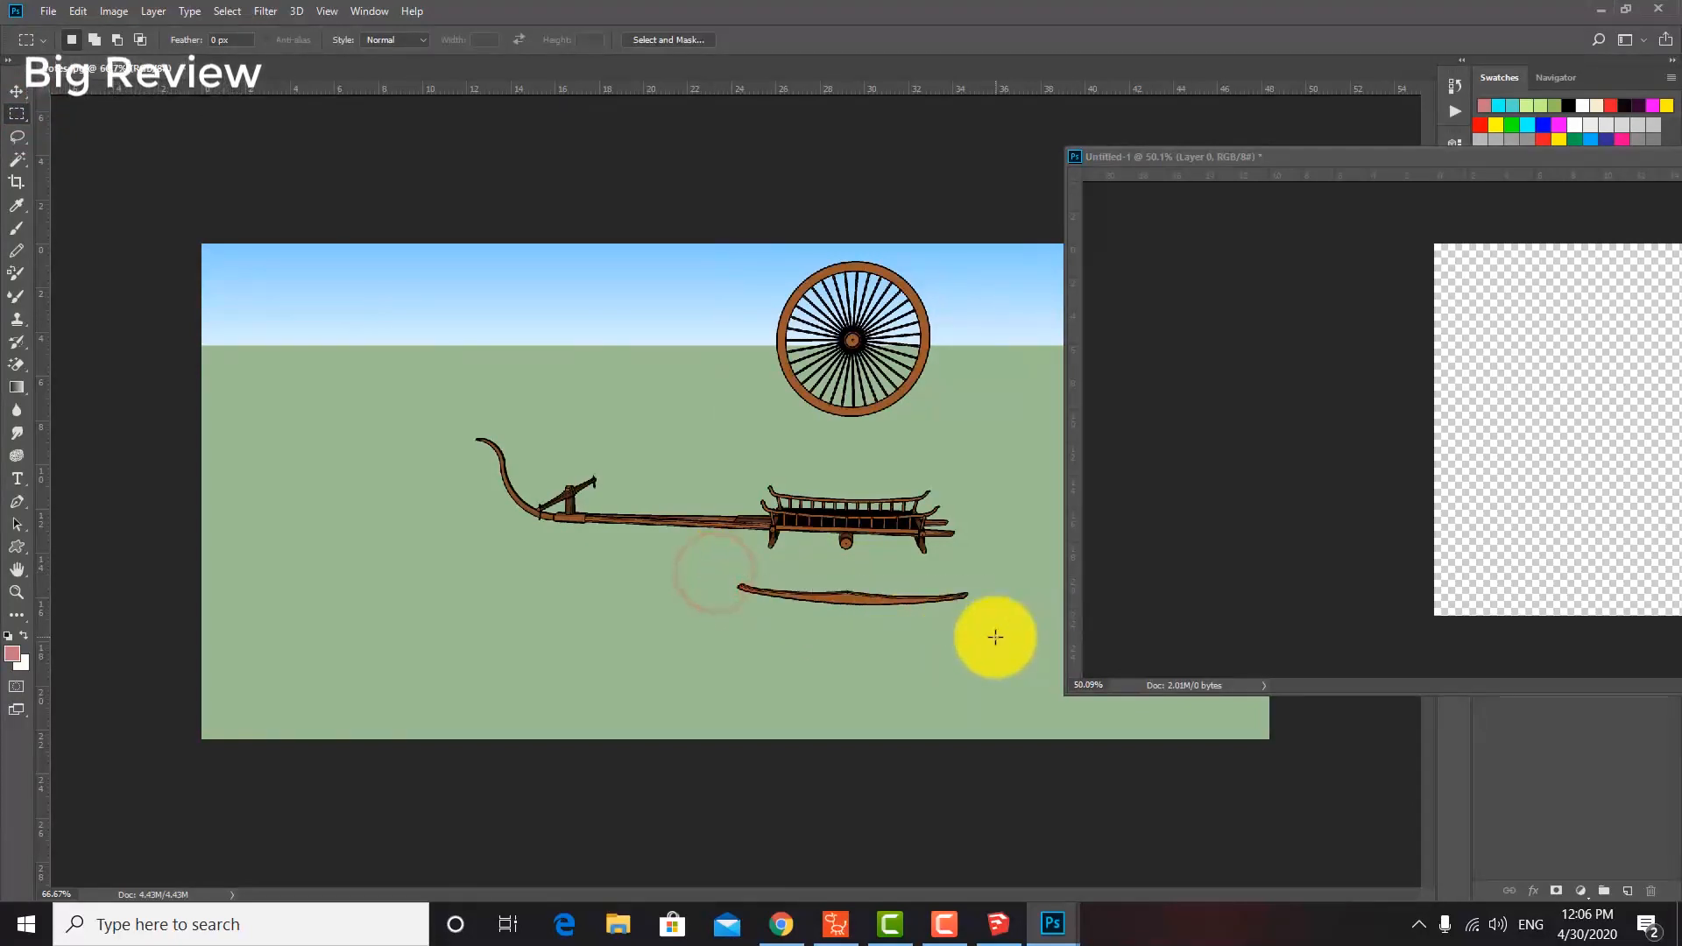
click(10, 92)
drag(815, 590, 1568, 424)
drag(1333, 158, 596, 159)
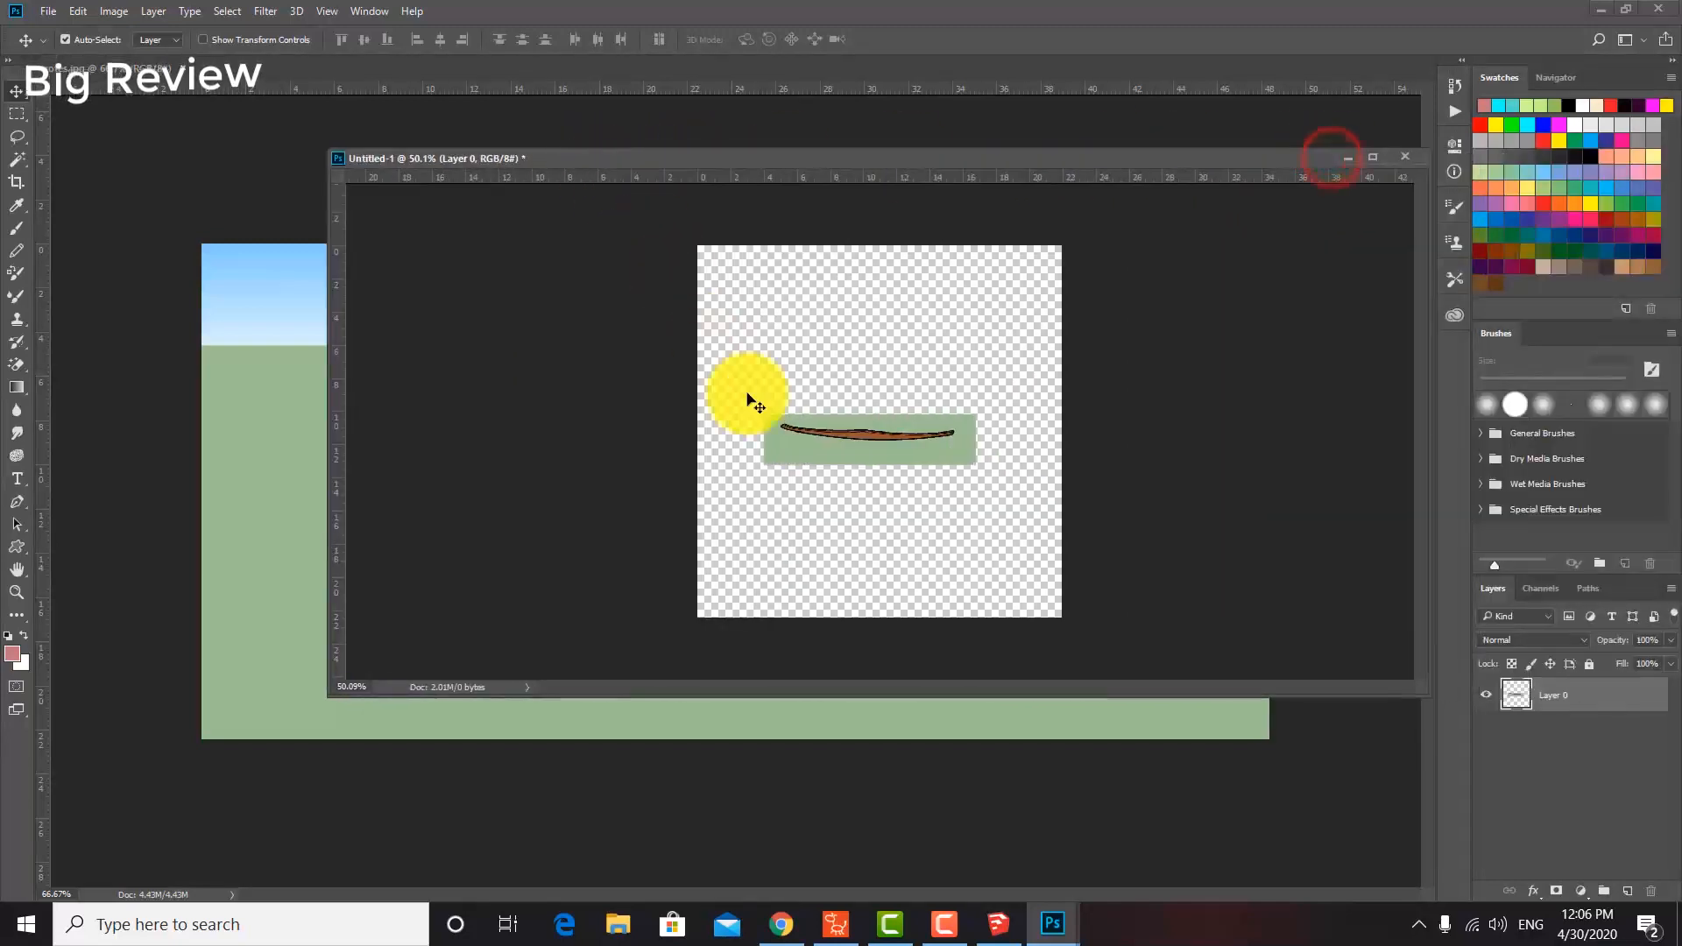
Enlarge the pasted beam with Free Transform until it extends past both sides of the canvas.
key(ctrl+t)
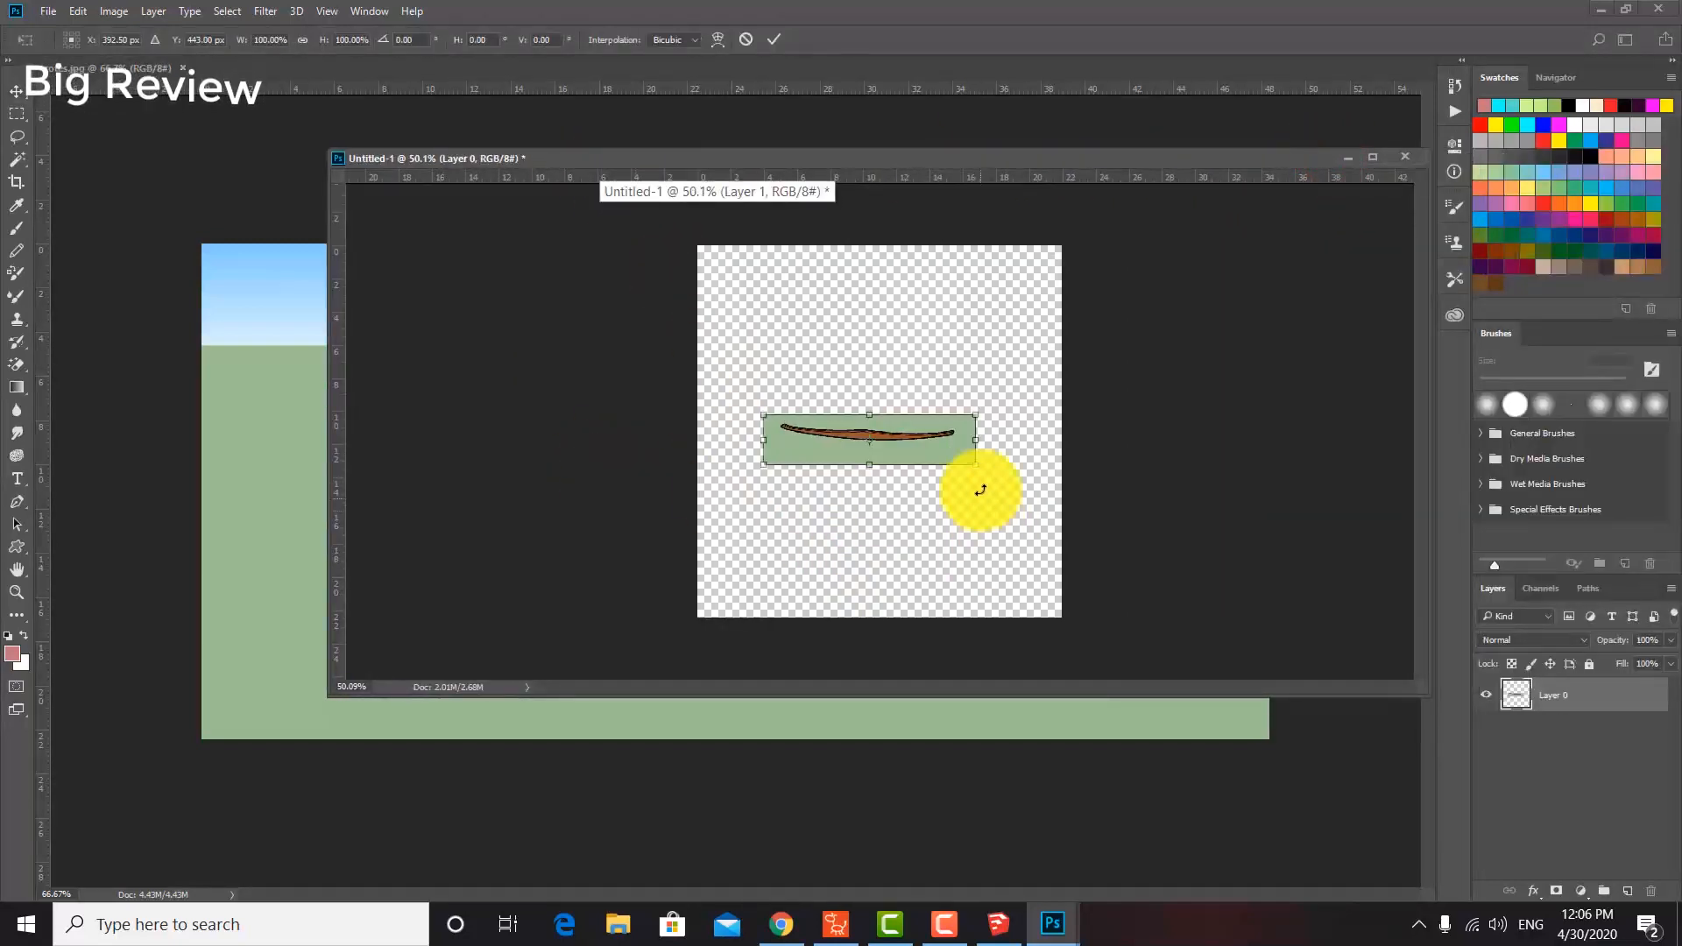
drag(976, 467, 1184, 528)
key(Return)
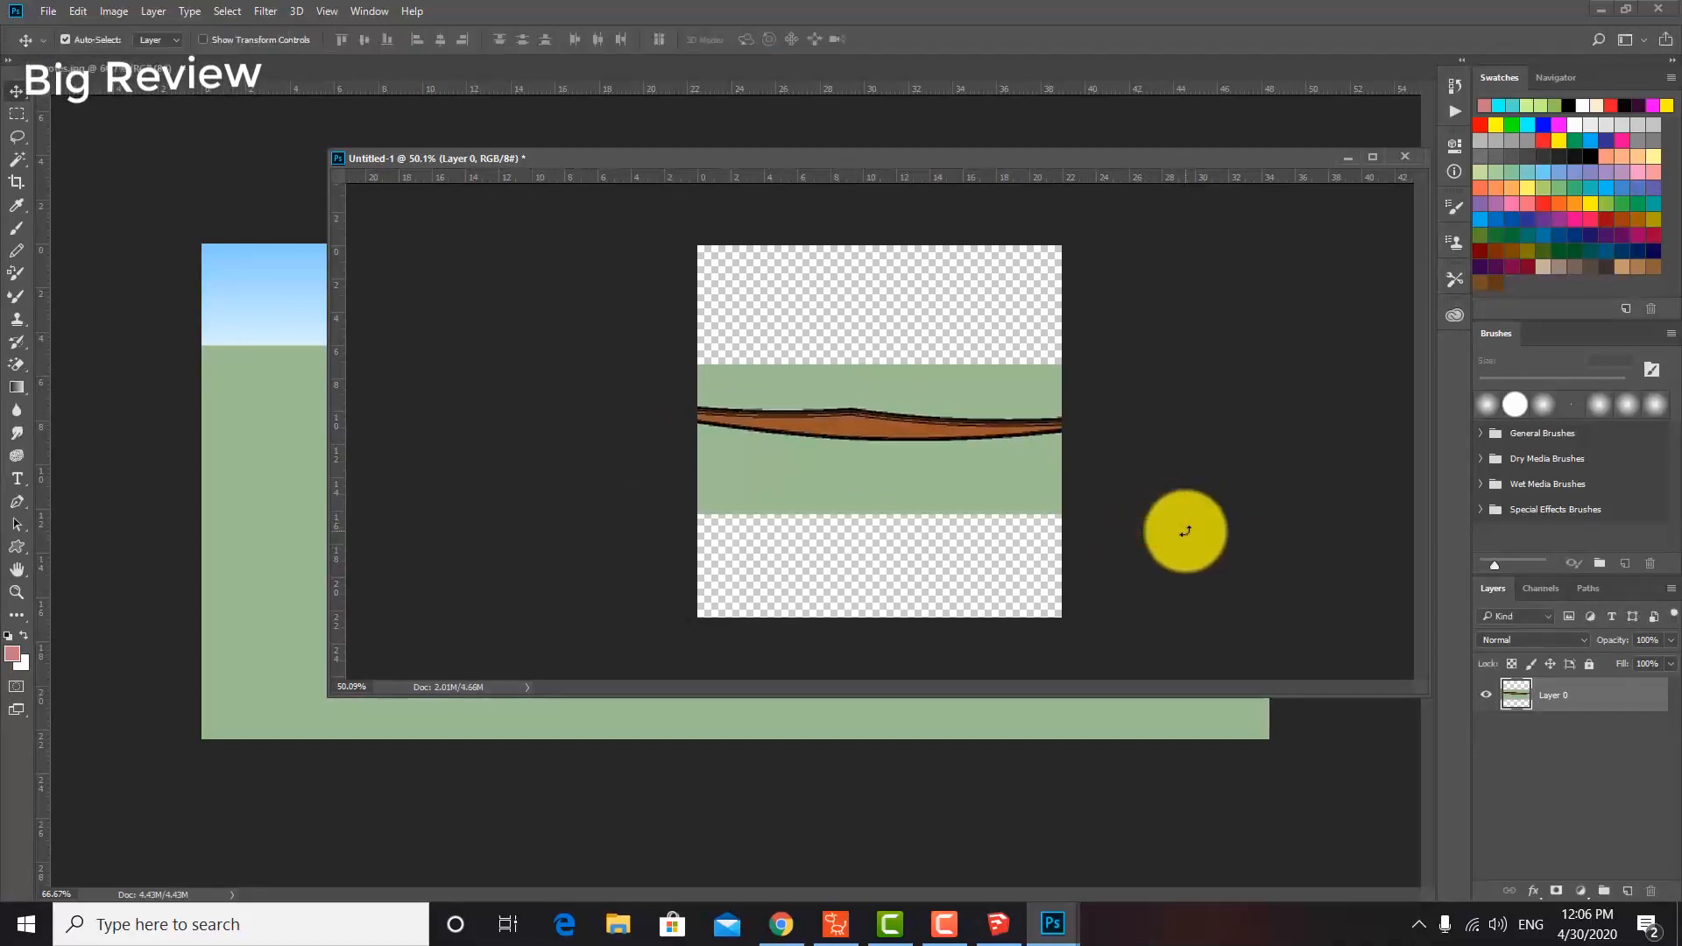
Crop the canvas closely around the beam, widening it at both ends and trimming the empty areas above and below.
click(17, 182)
drag(698, 435, 642, 439)
drag(1130, 438, 1174, 449)
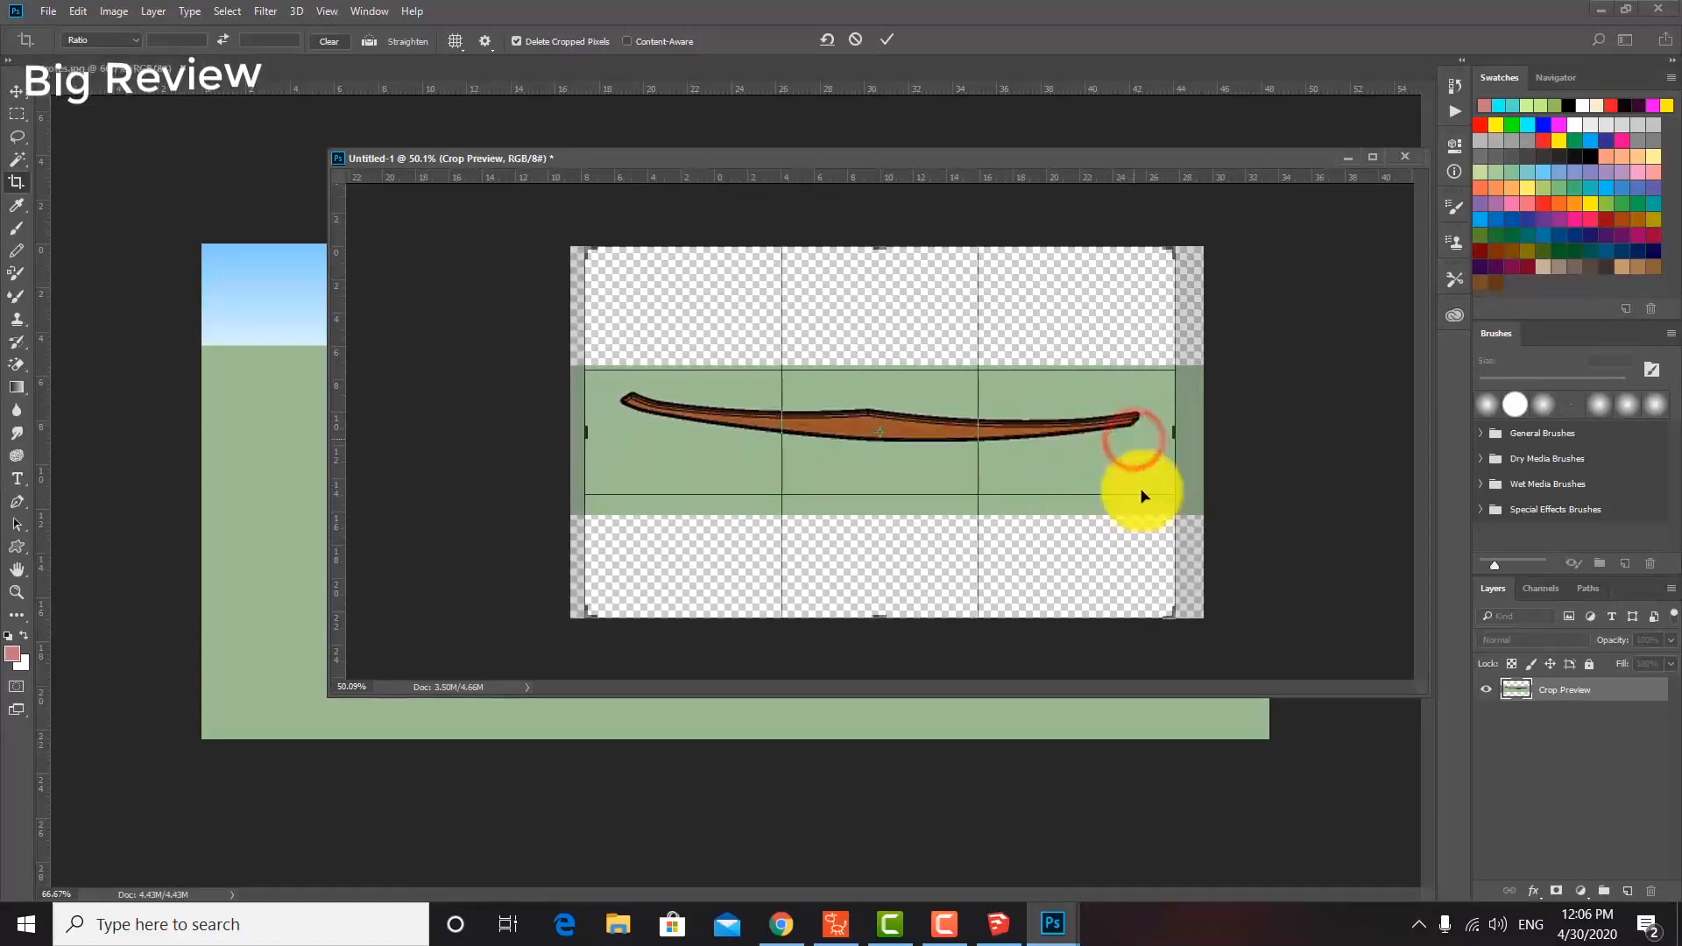
drag(888, 622, 893, 552)
drag(879, 316, 882, 376)
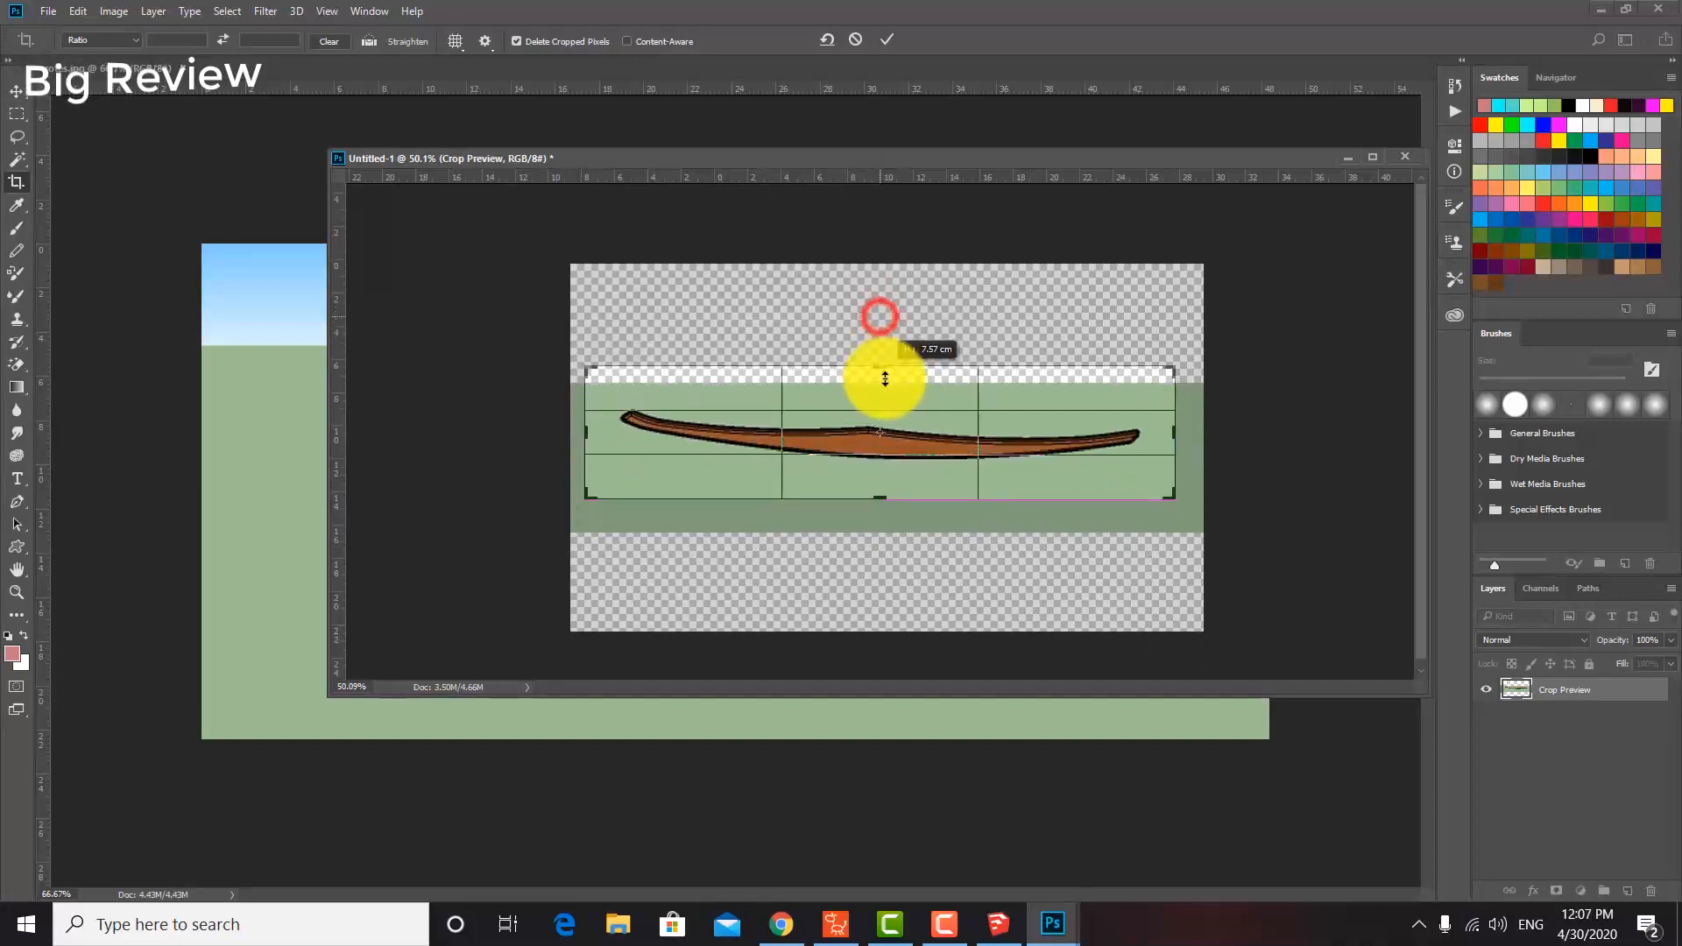
drag(886, 484, 882, 476)
click(12, 91)
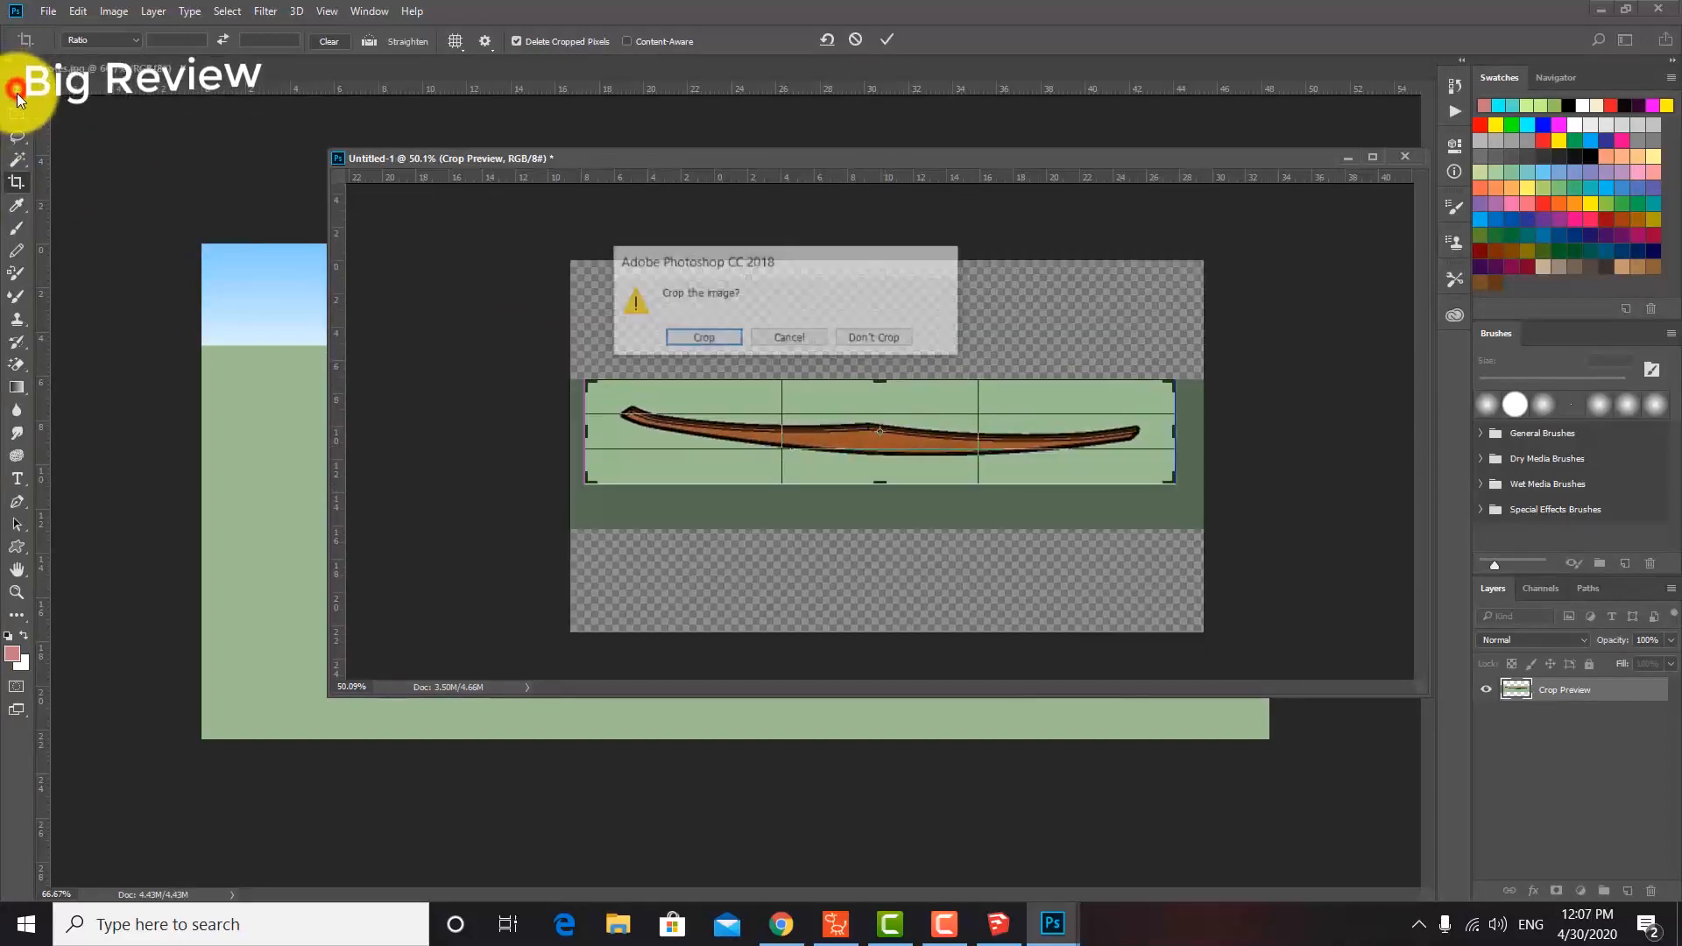
click(686, 331)
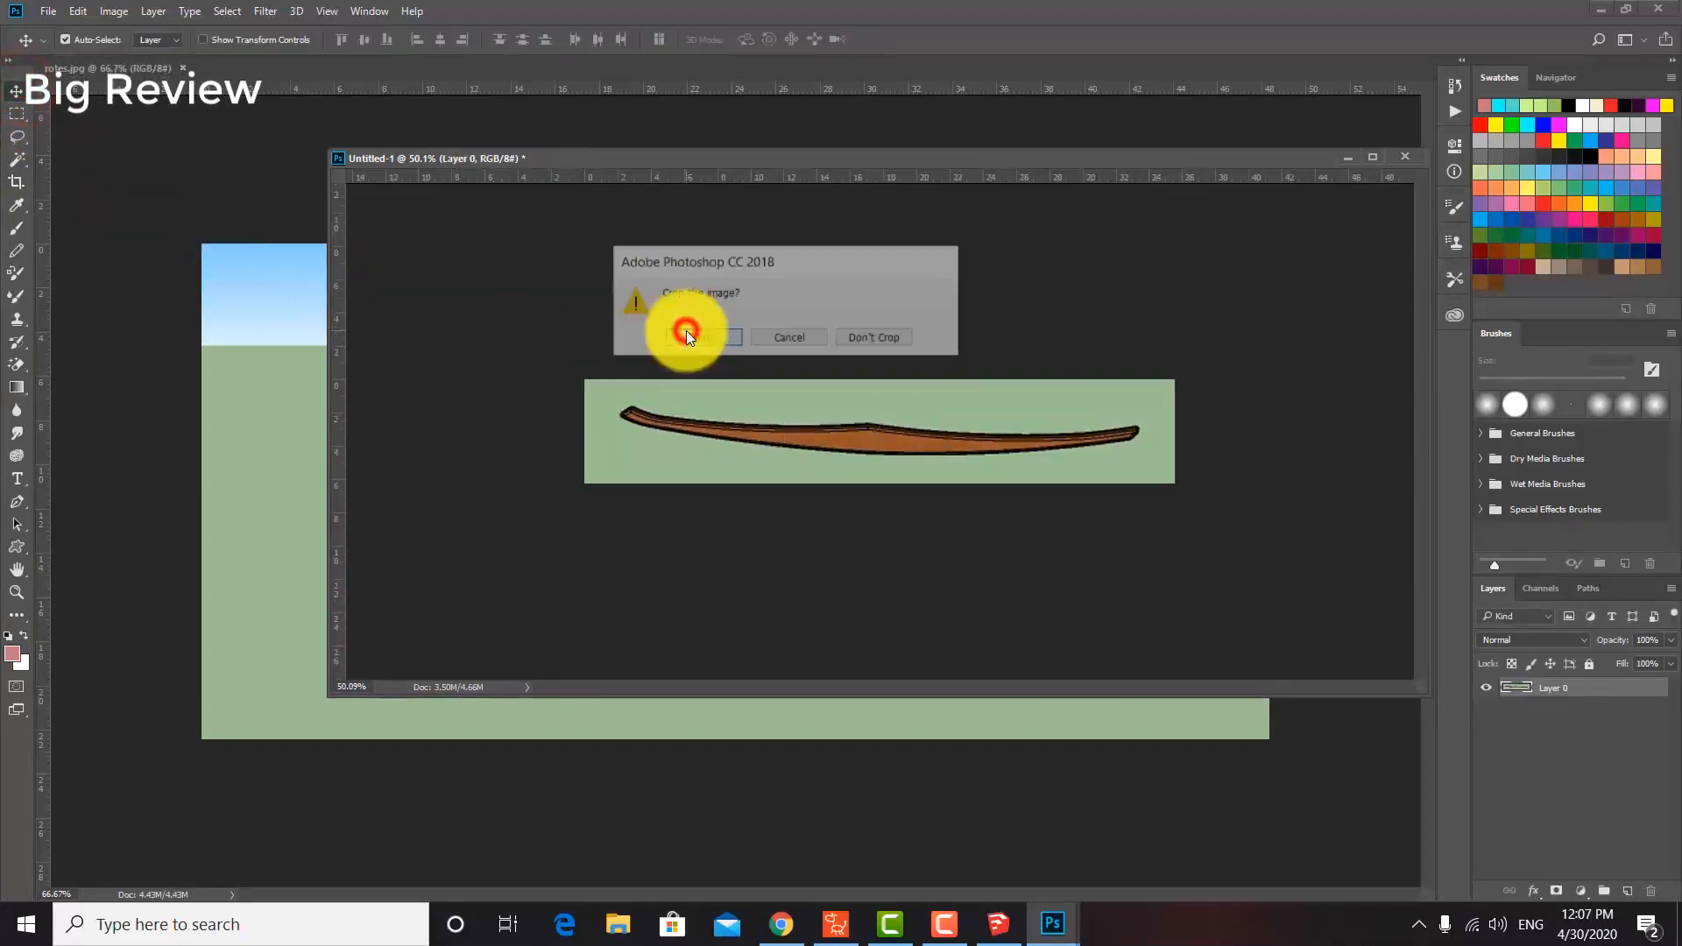
Erase the green background around the beam with the Magic Eraser to make it transparent.
right_click(18, 377)
click(82, 394)
click(690, 463)
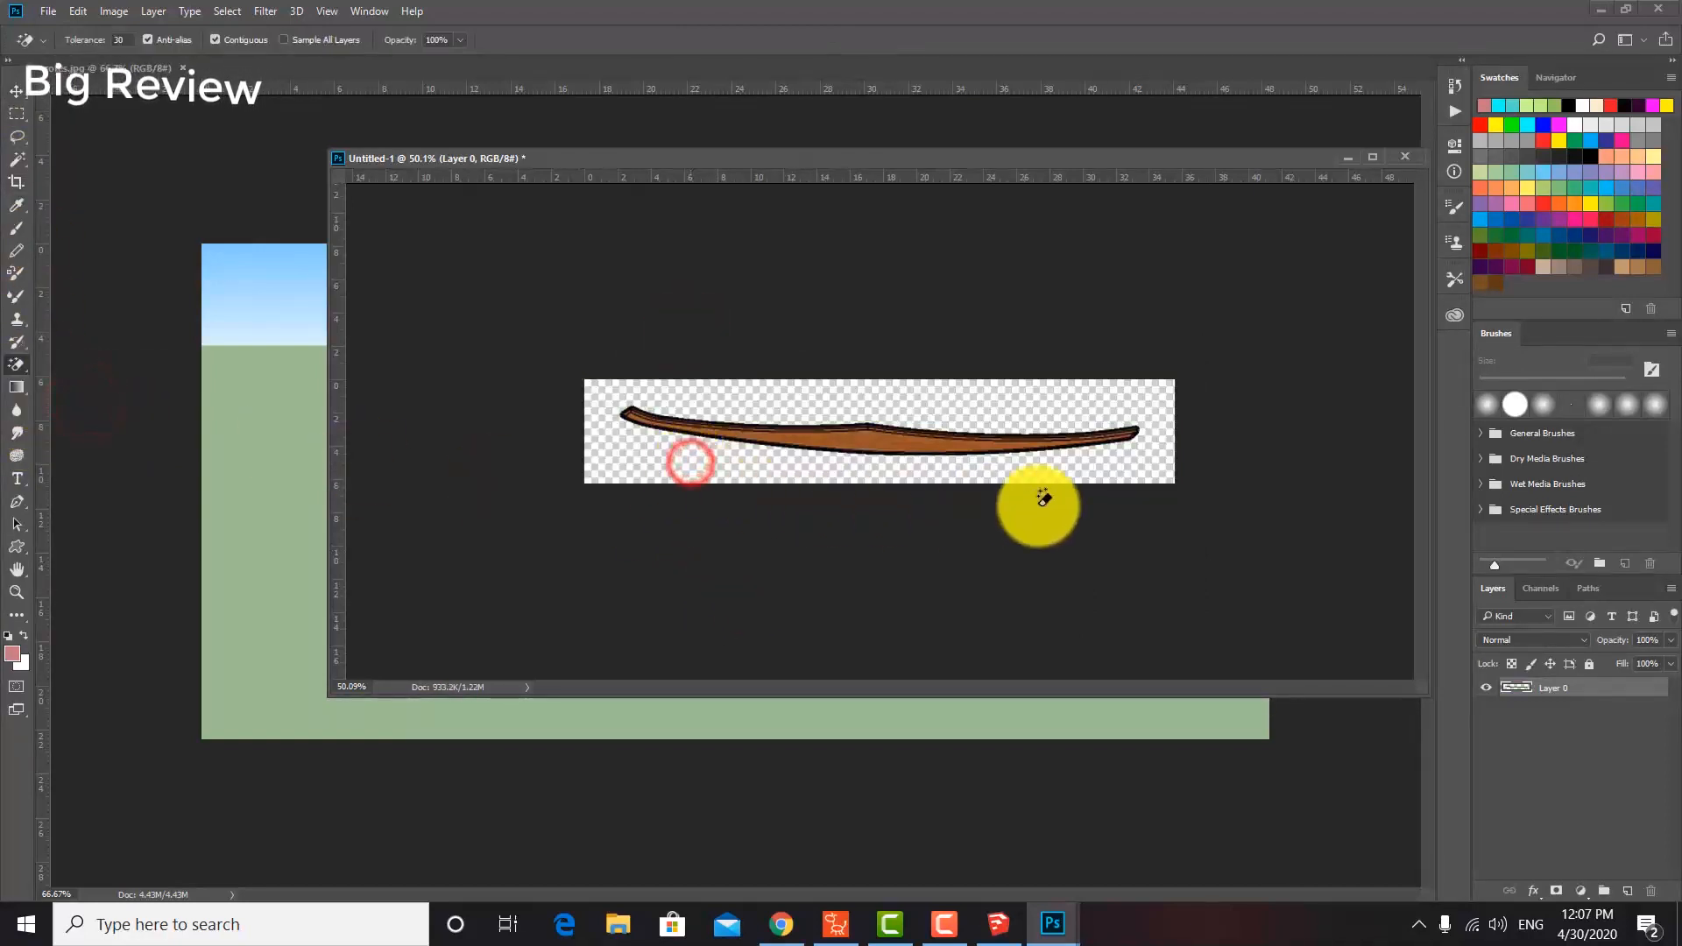
click(17, 92)
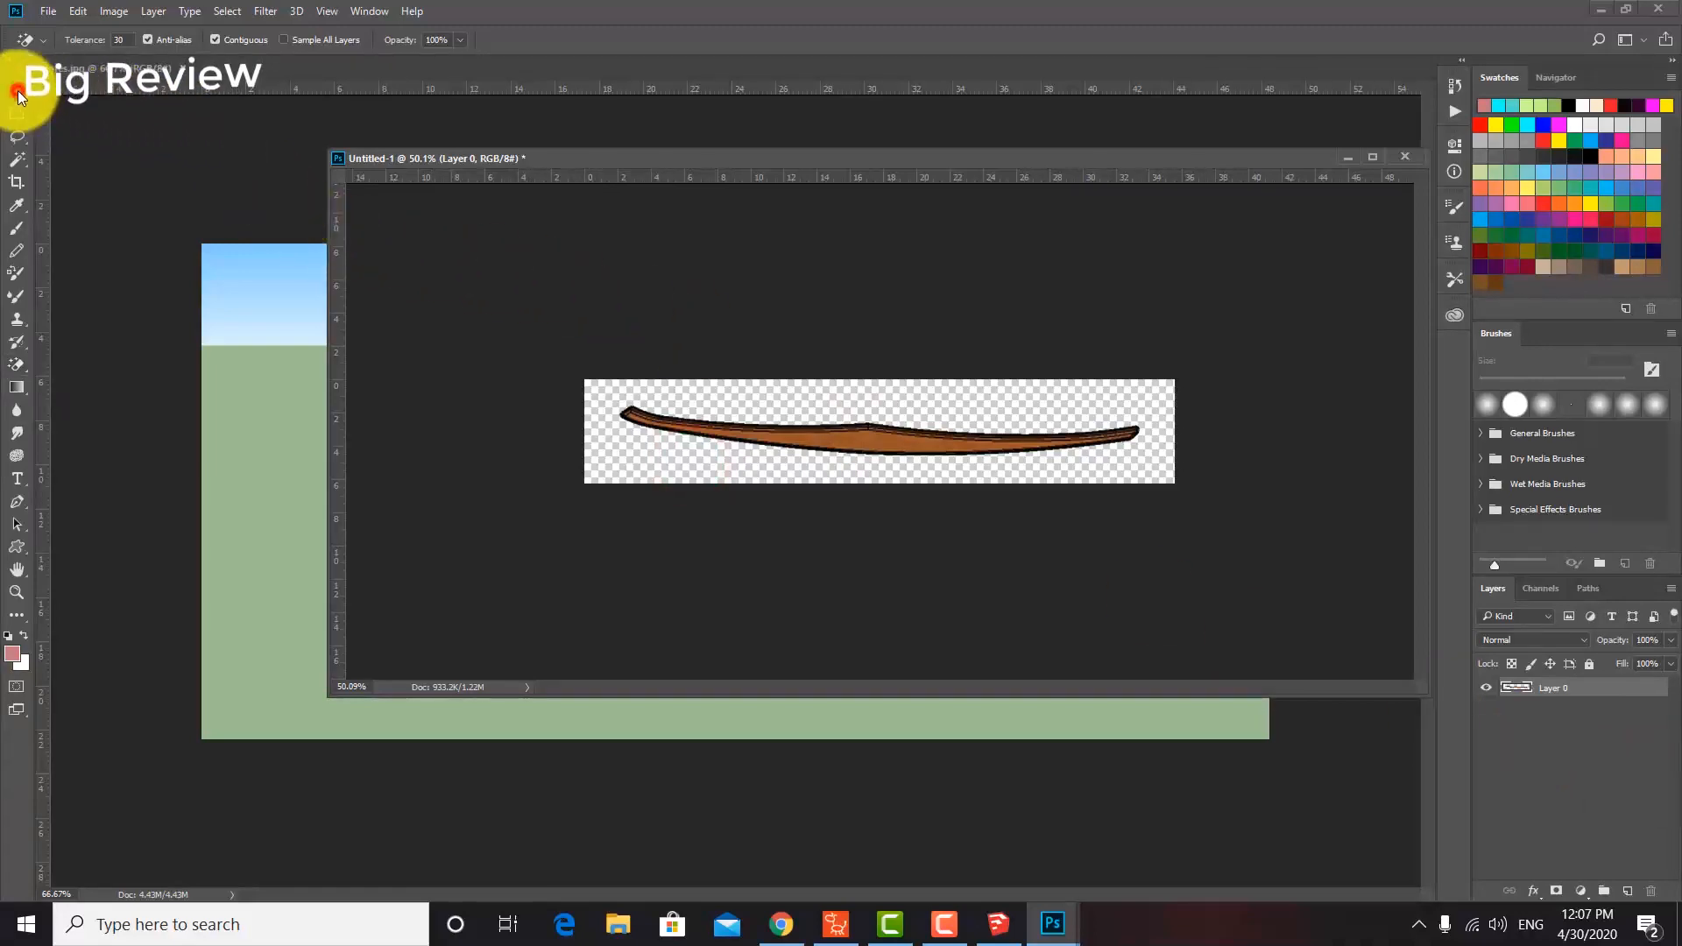
Save the beam cutout on the Desktop as a PNG file named tuk with the Large file size option.
click(48, 11)
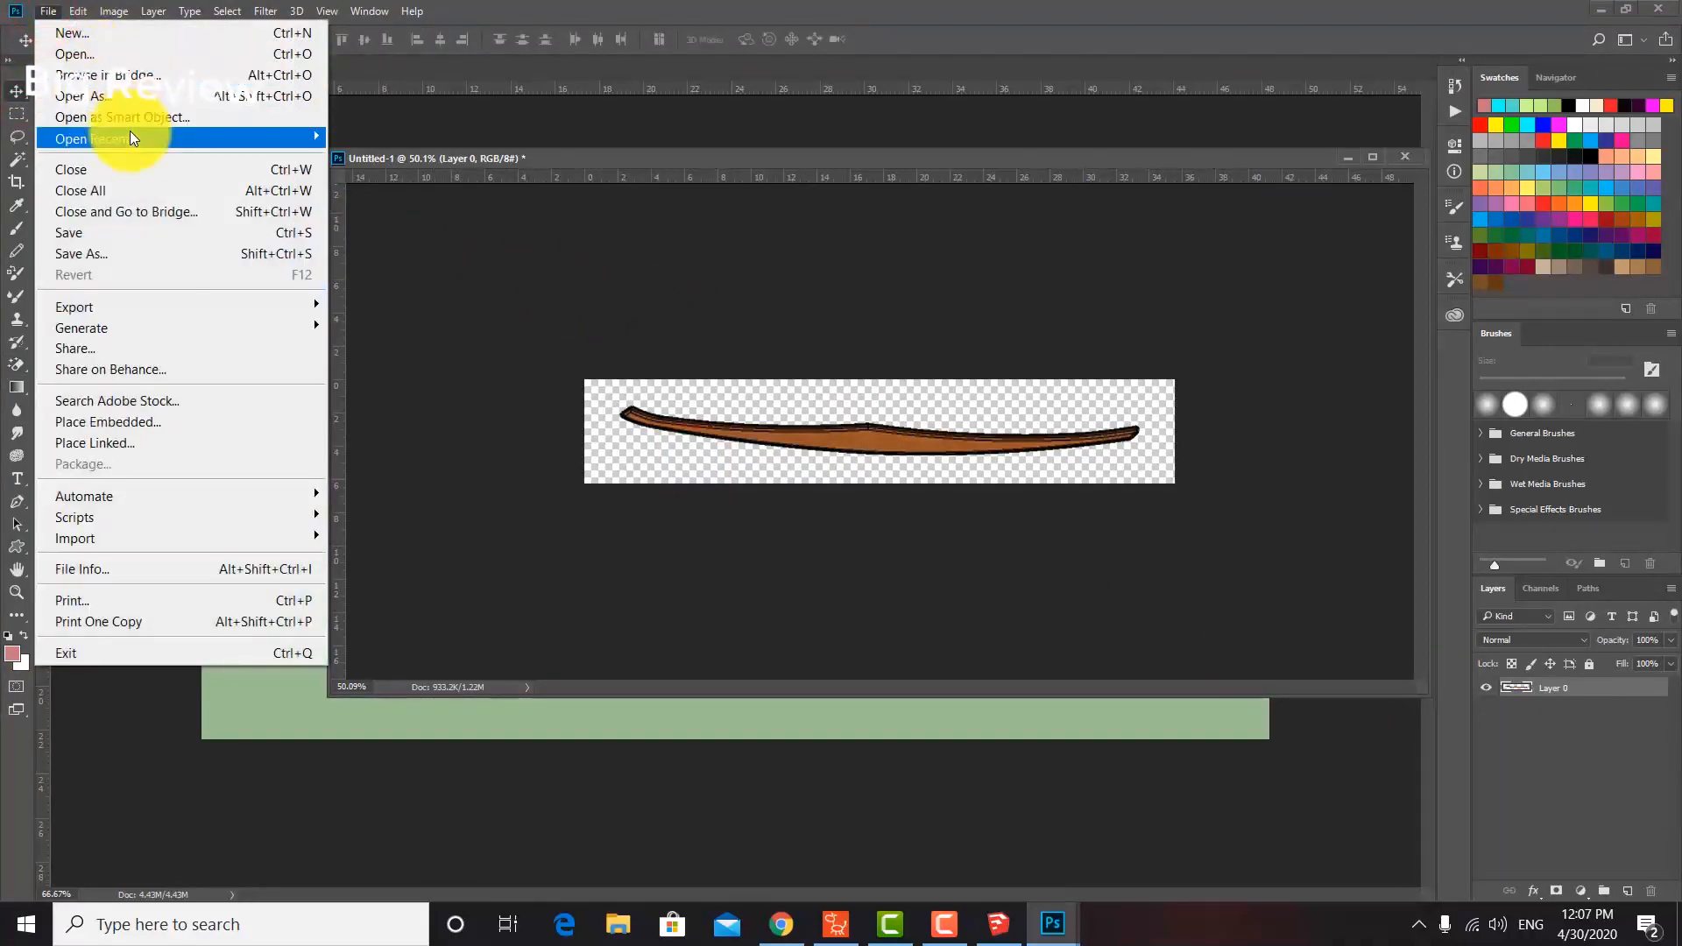
click(160, 308)
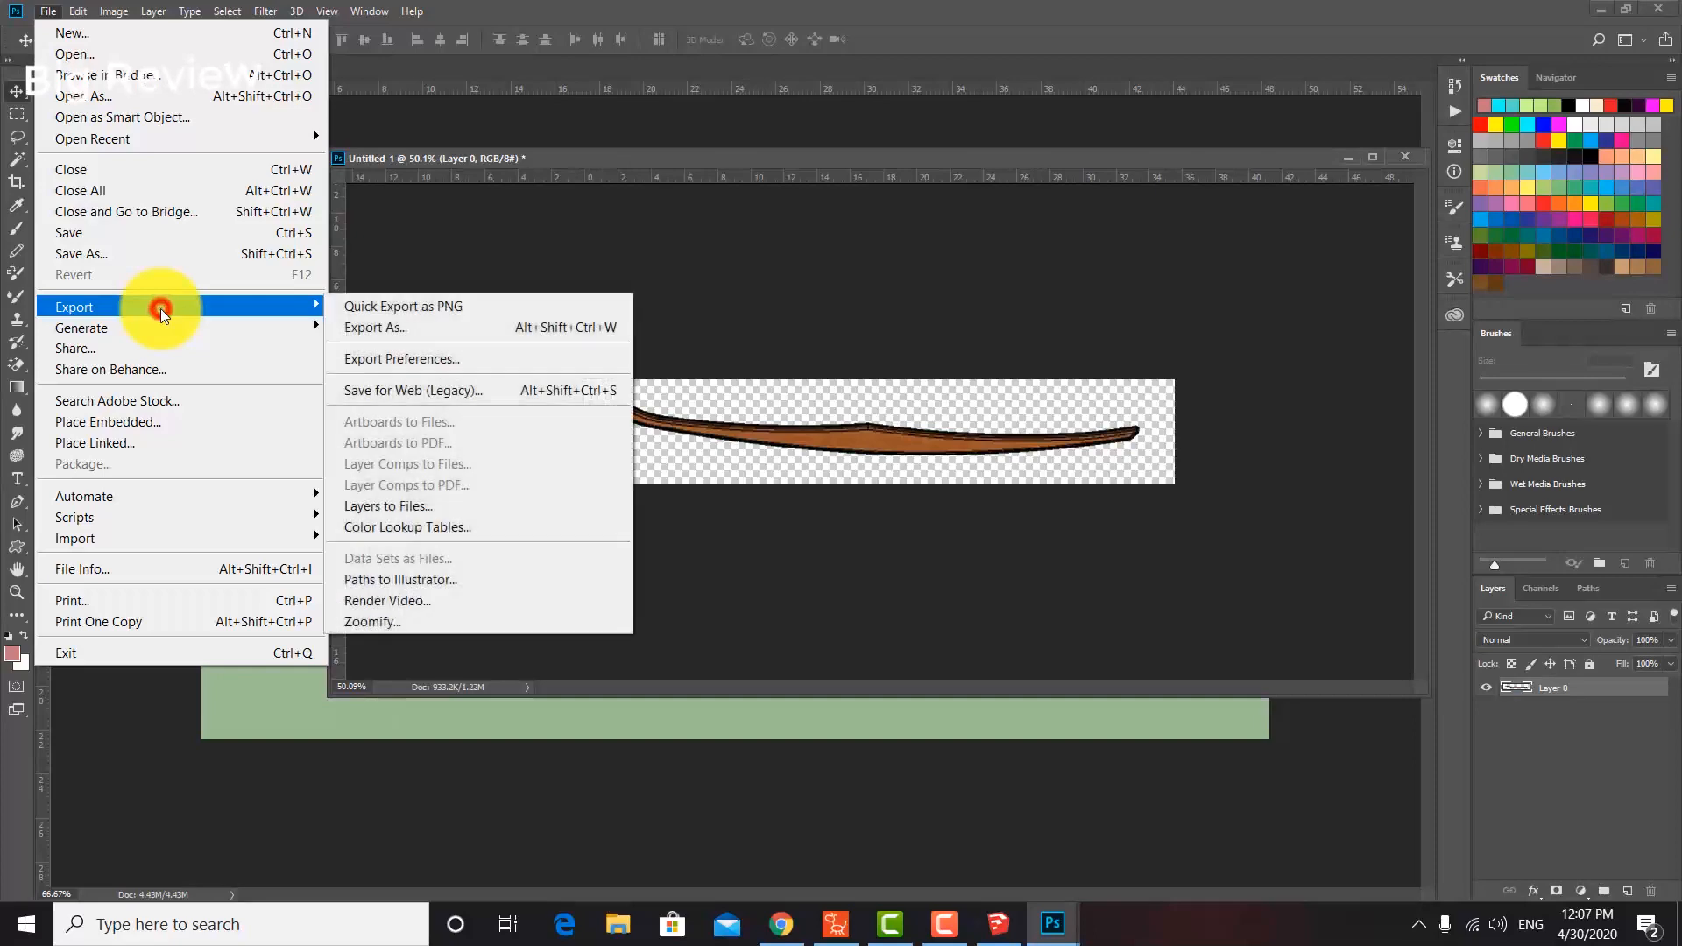
click(204, 255)
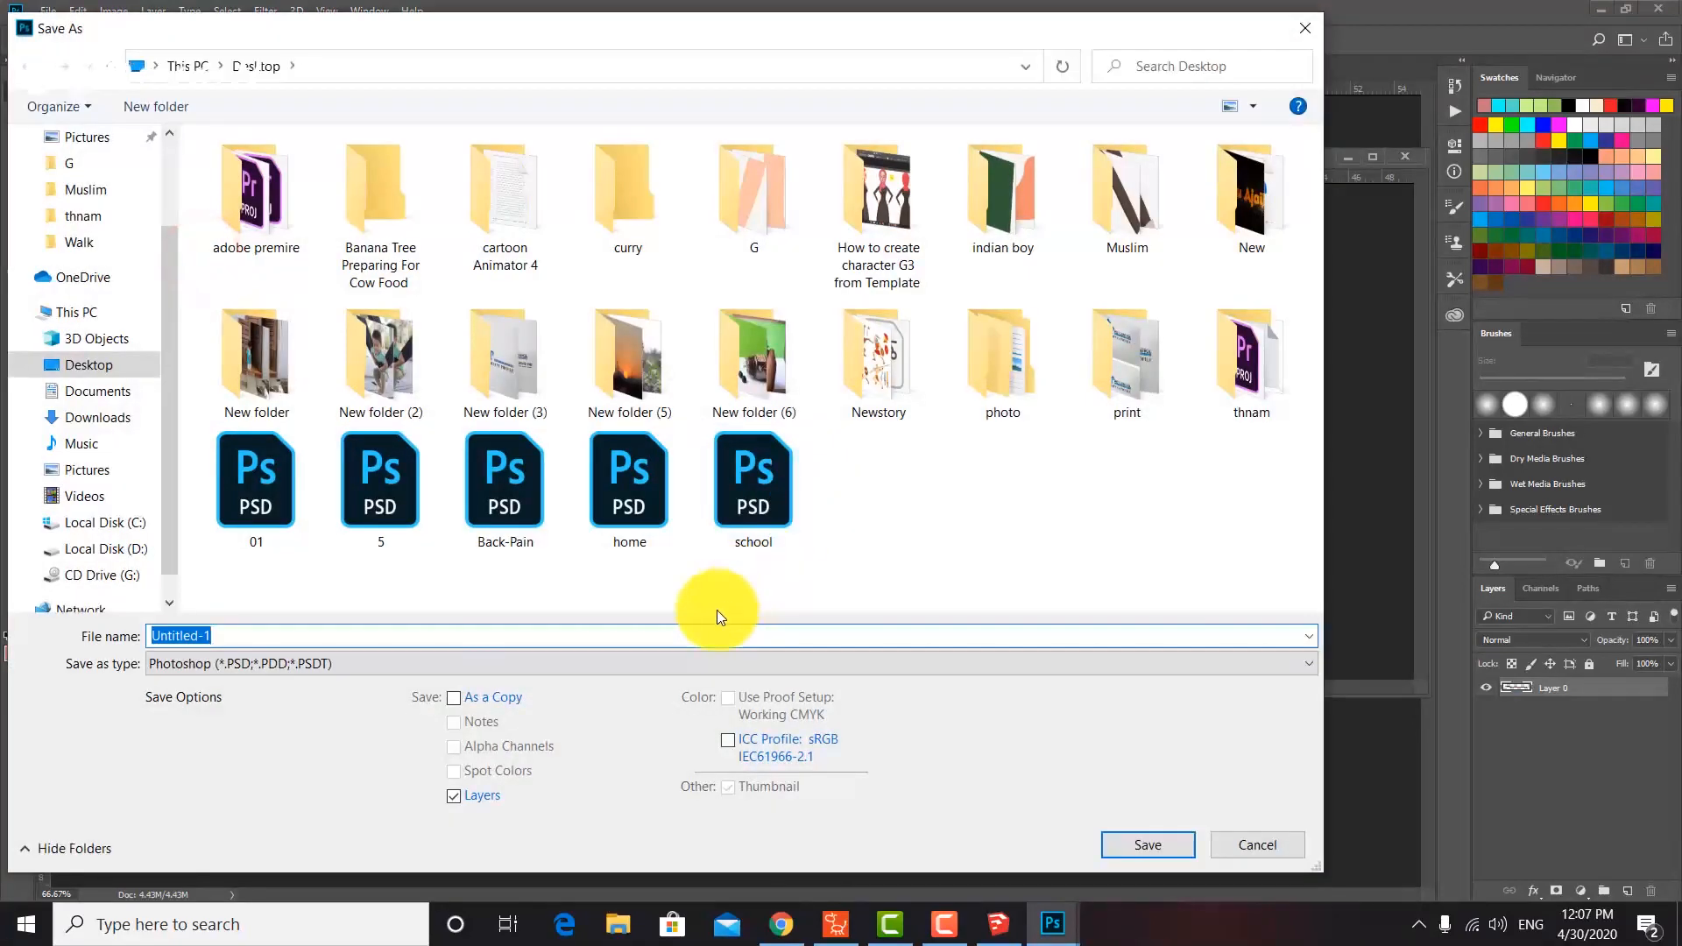
click(467, 663)
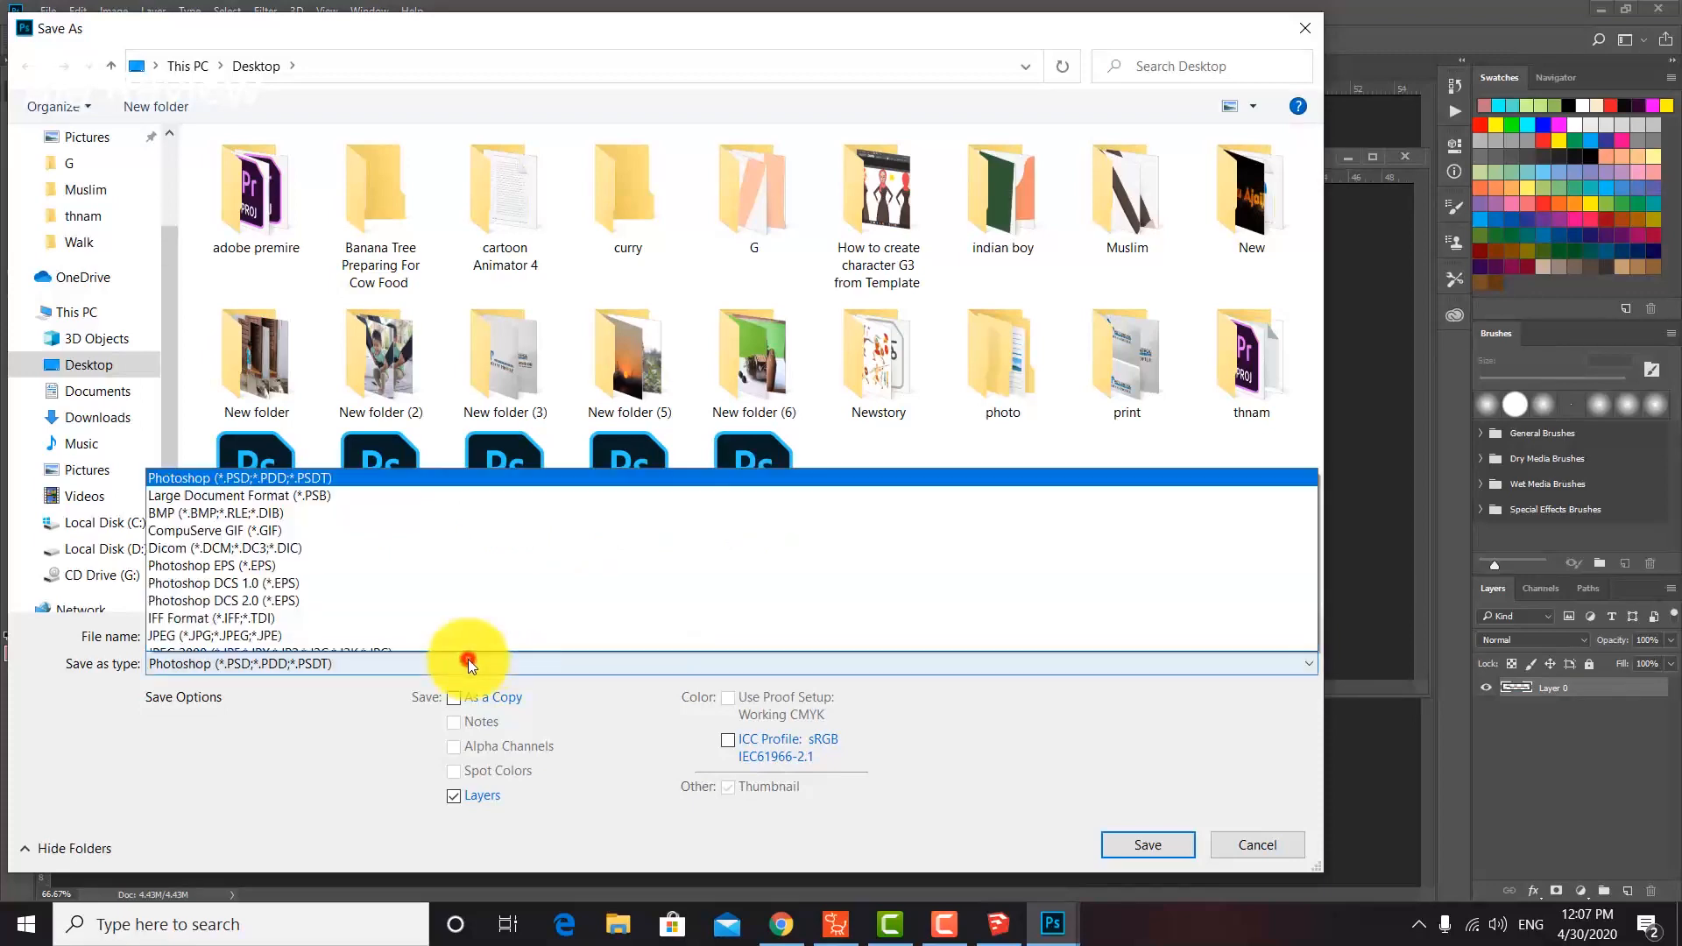
click(266, 571)
click(307, 632)
text(tuk)
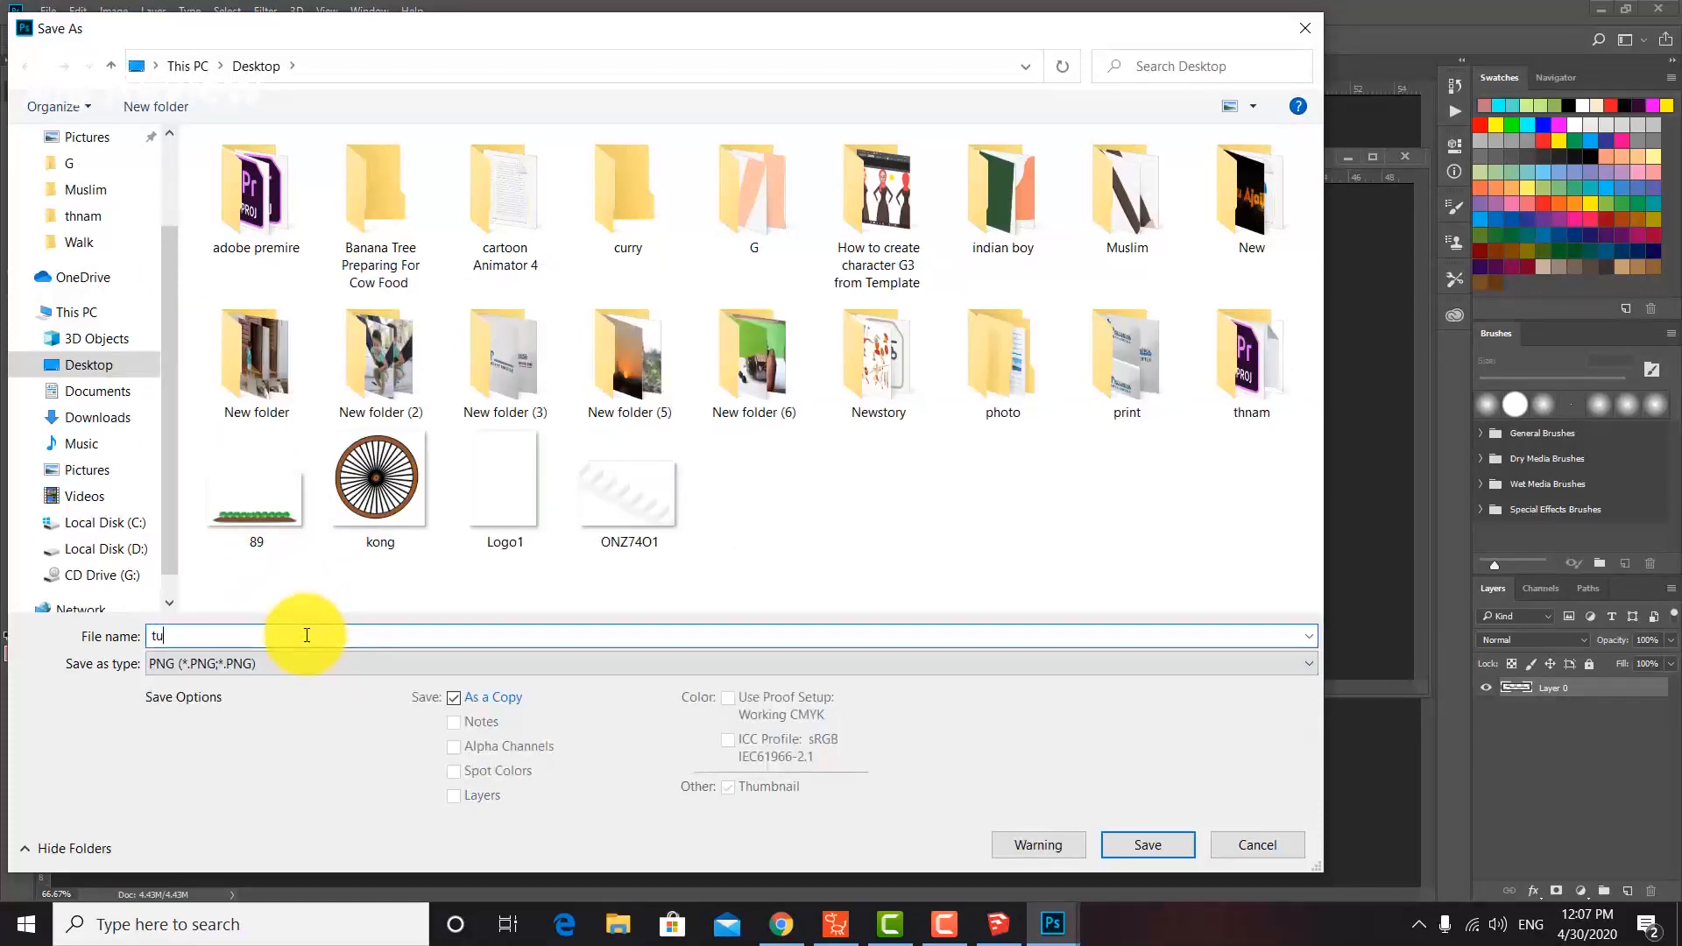
click(1147, 844)
click(950, 298)
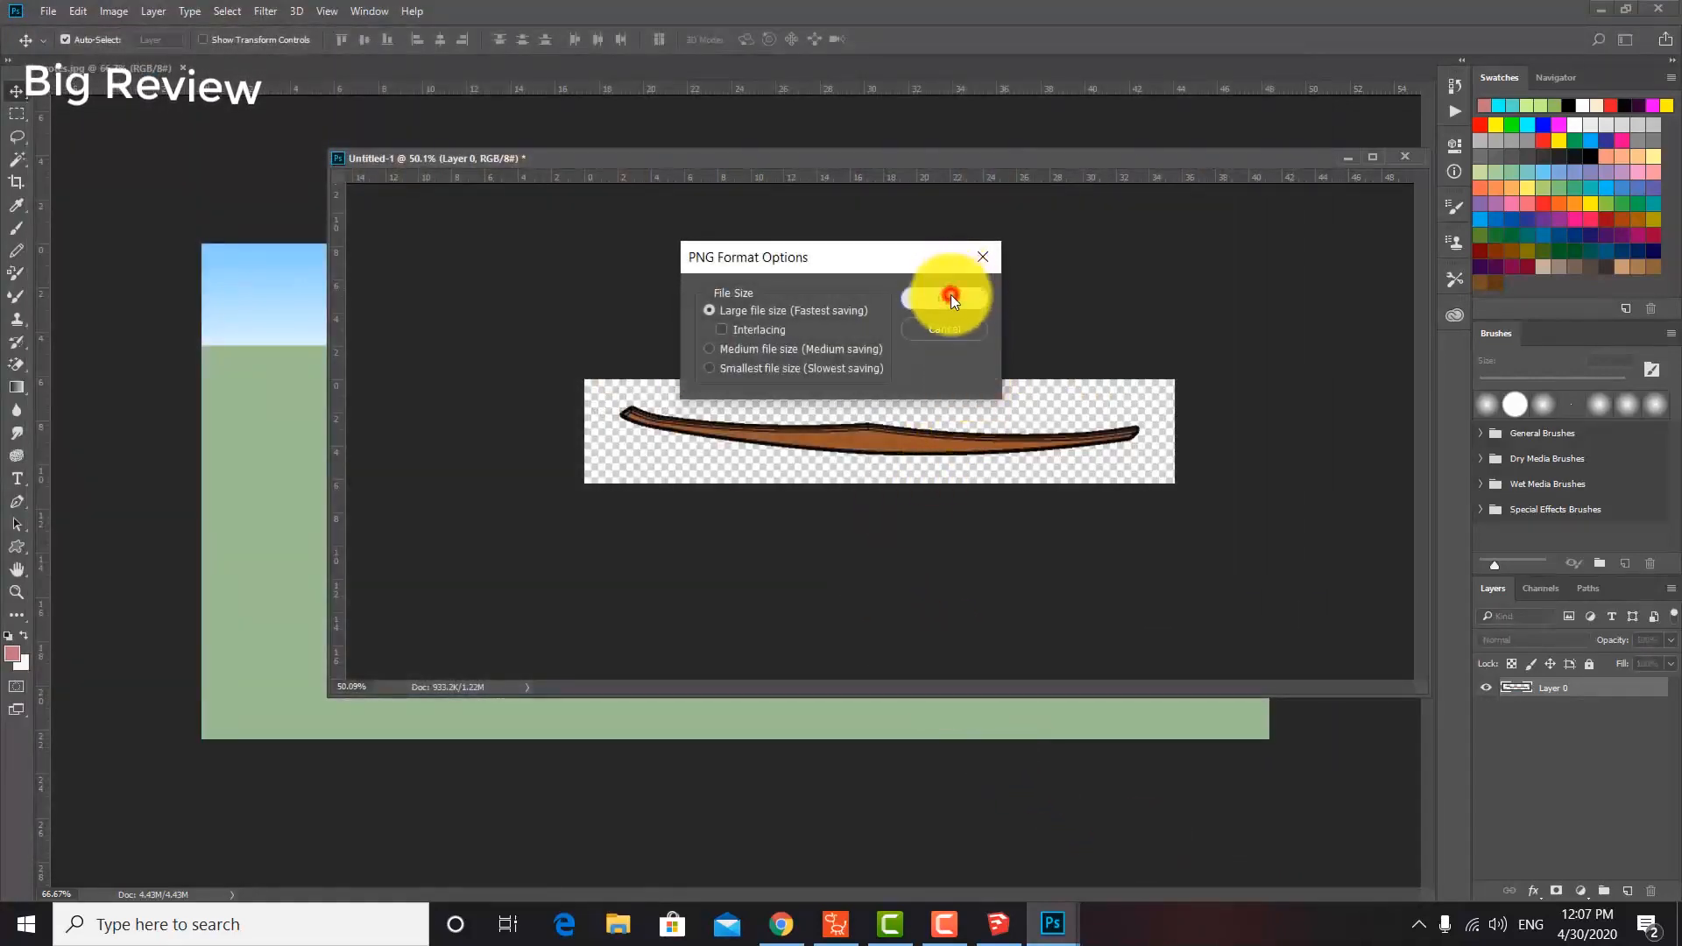
Undo the beam edits back to an empty canvas and close the transparent document without saving.
mouse_move(1205, 394)
mouse_down()
mouse_move(707, 523)
mouse_move(838, 453)
mouse_up()
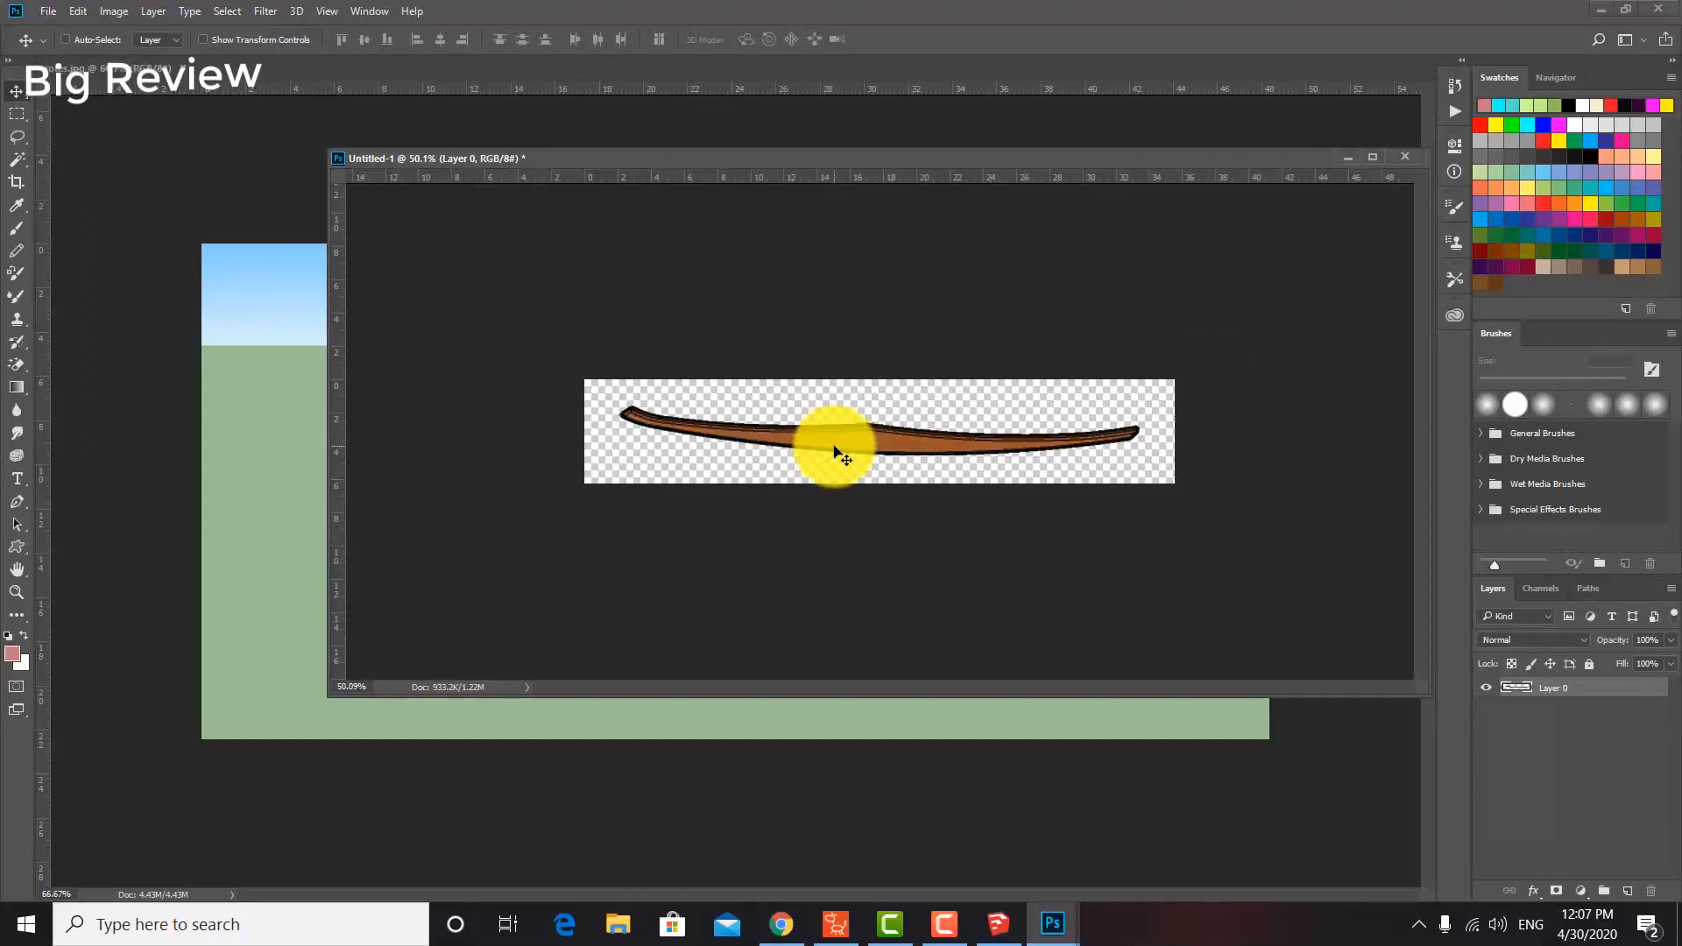
drag(835, 447, 835, 447)
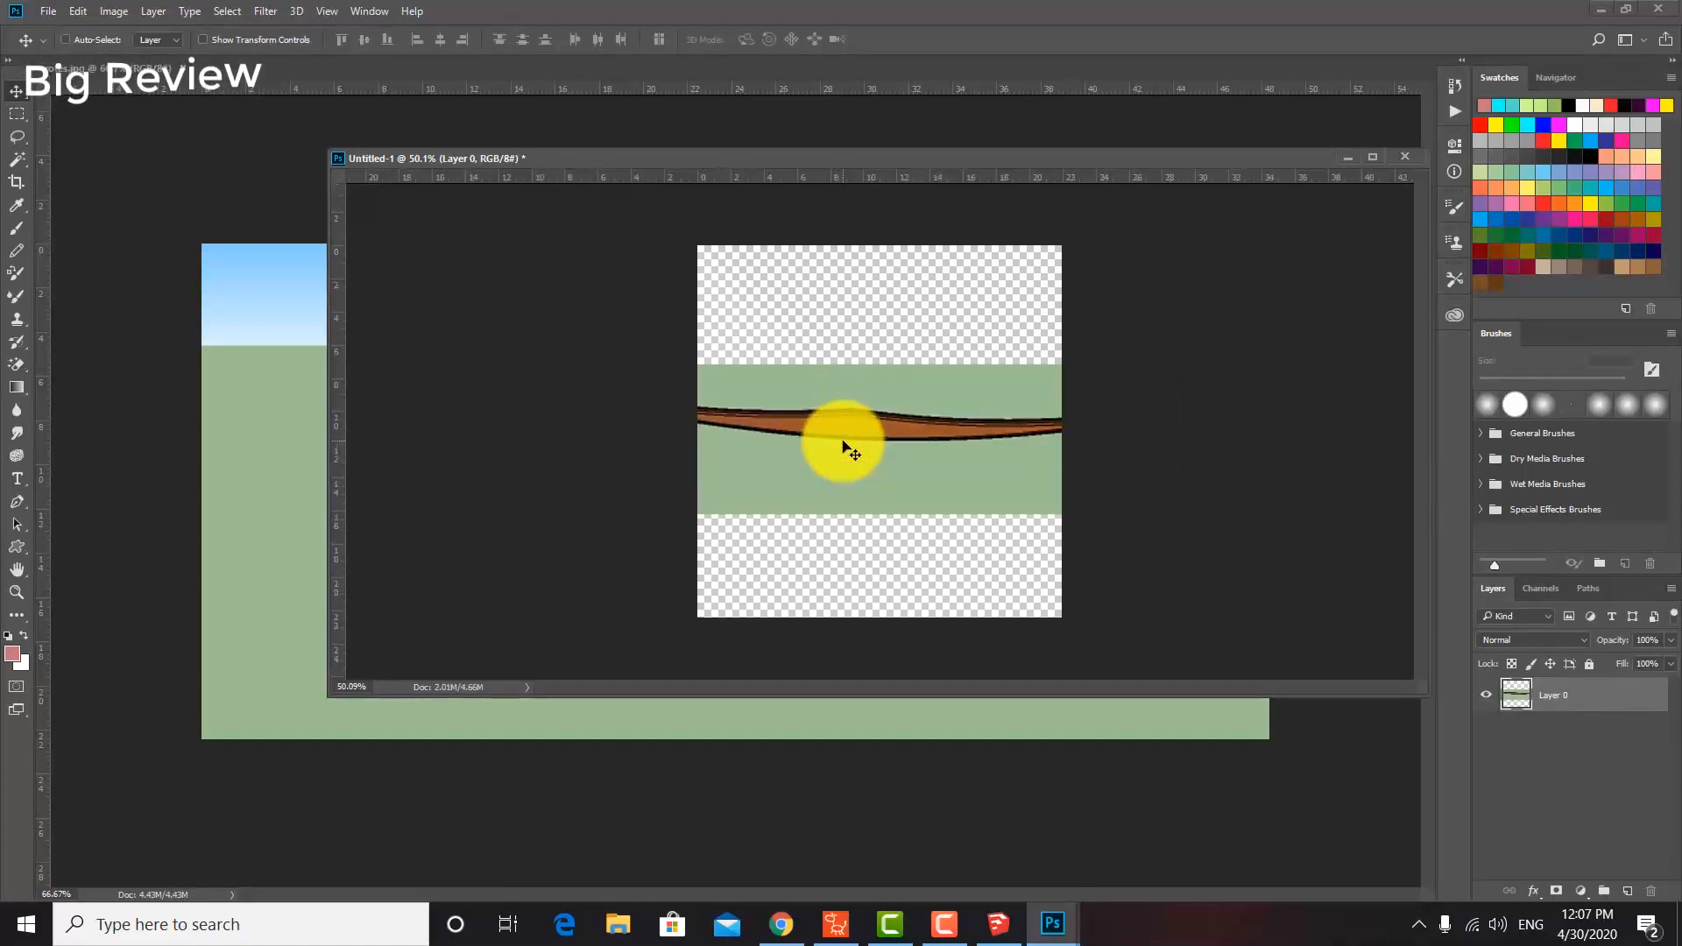
key(ctrl+z)
drag(564, 162, 1002, 173)
click(443, 499)
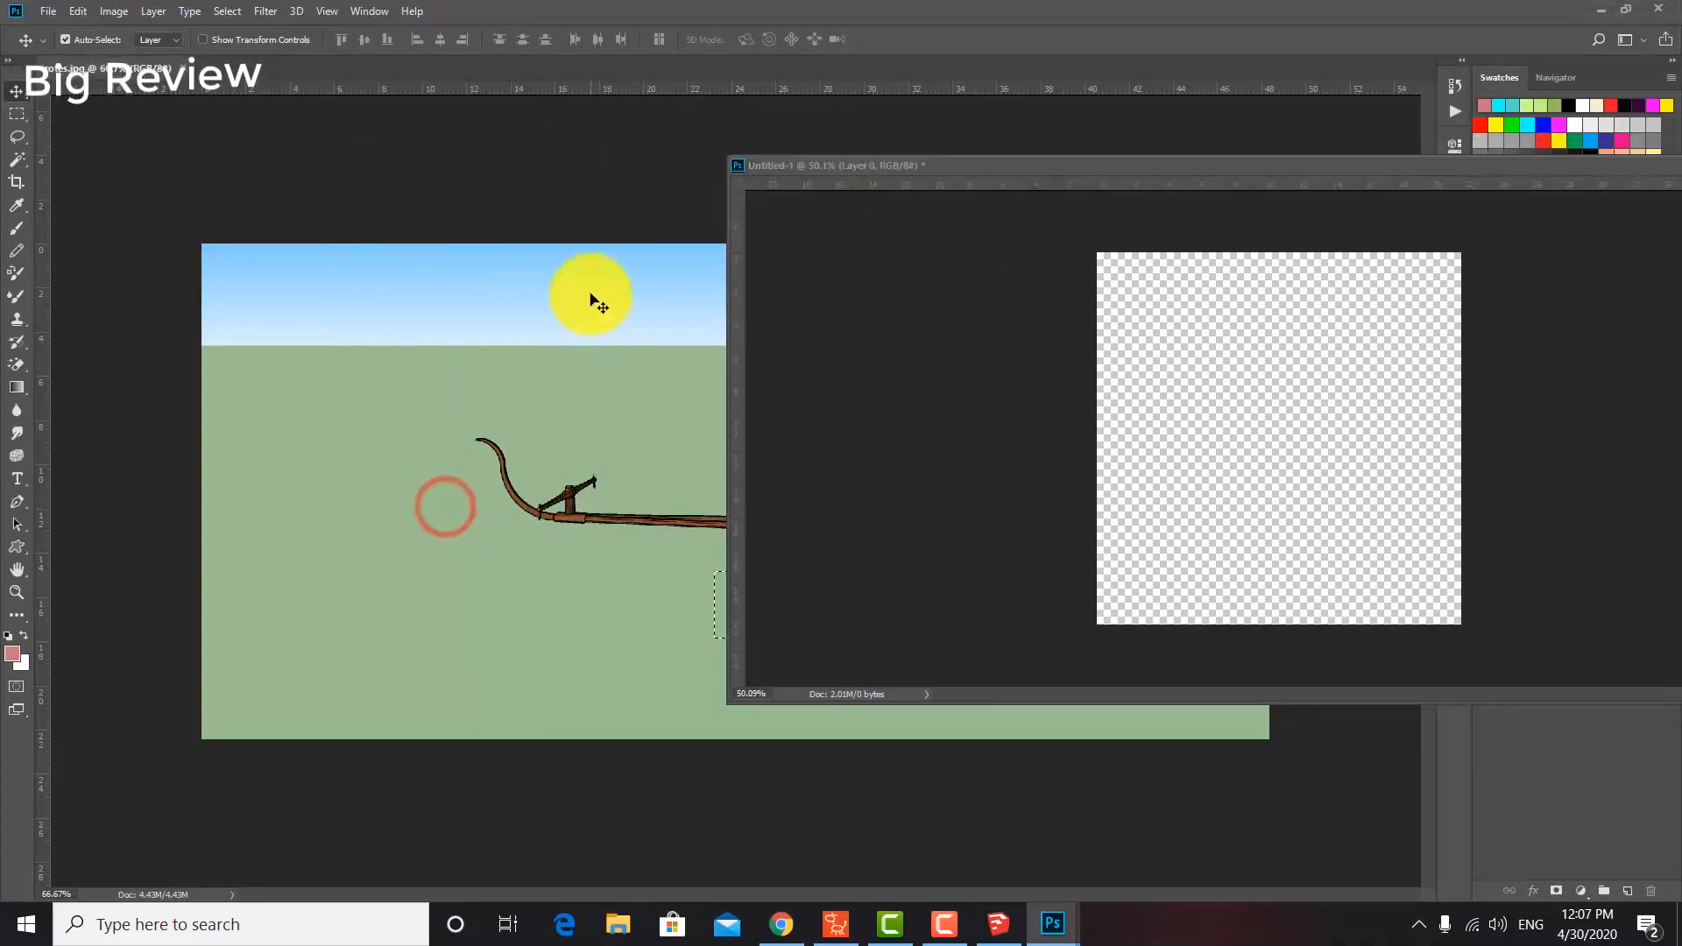
drag(1367, 165, 917, 403)
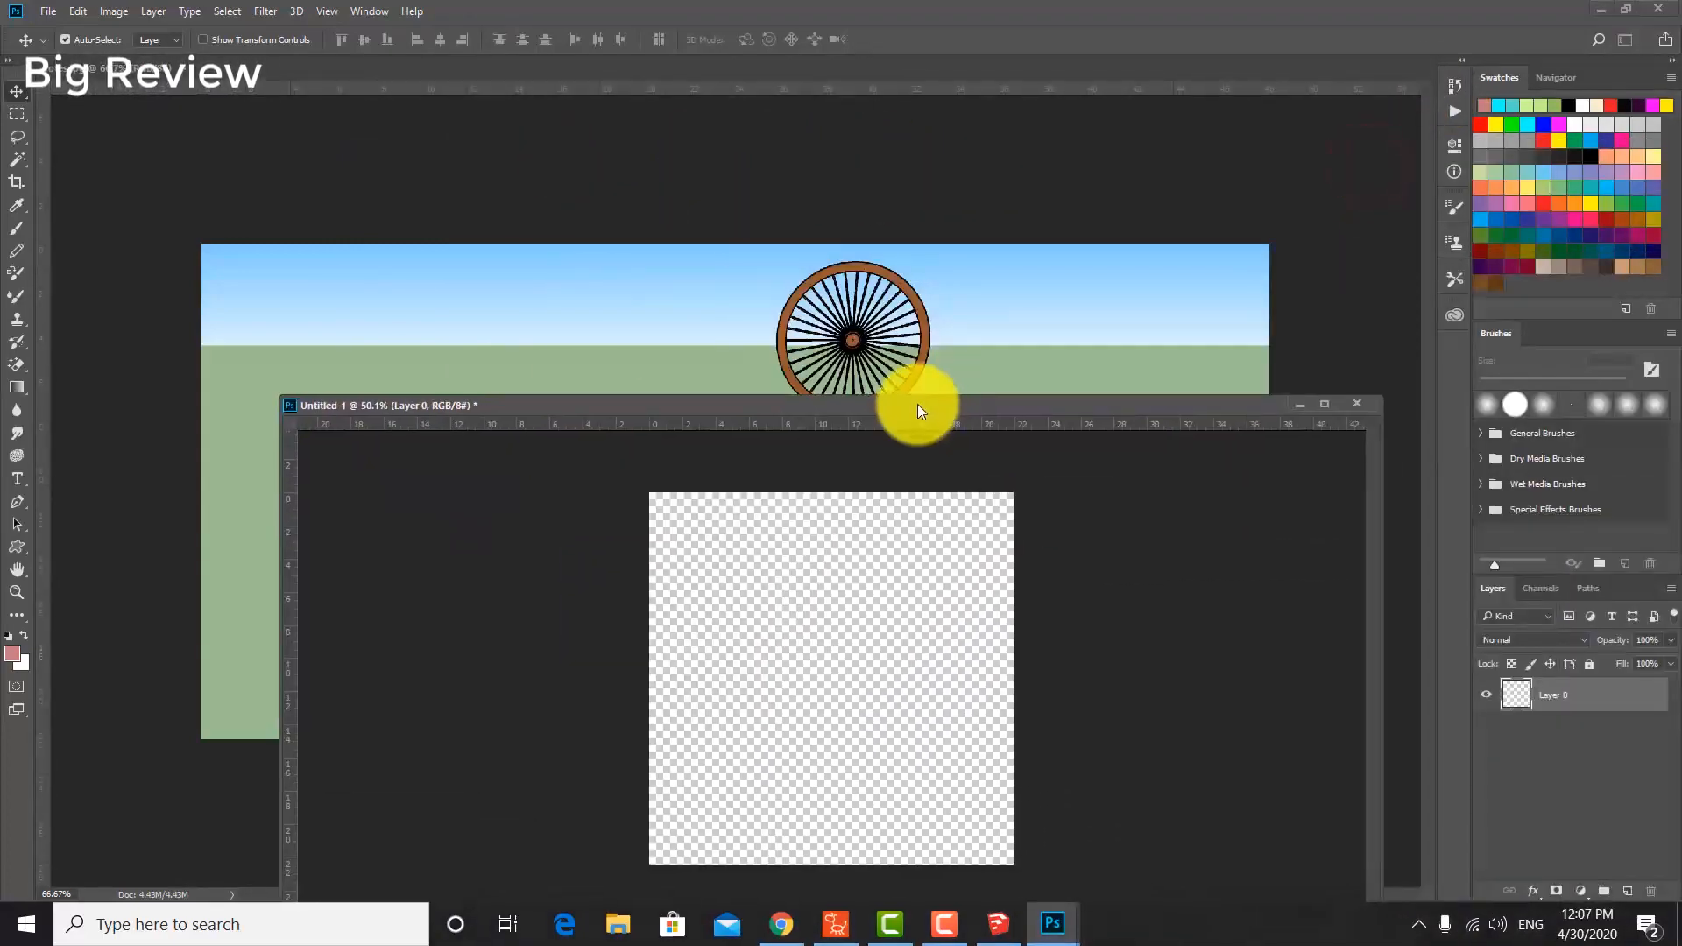
click(1360, 408)
click(773, 341)
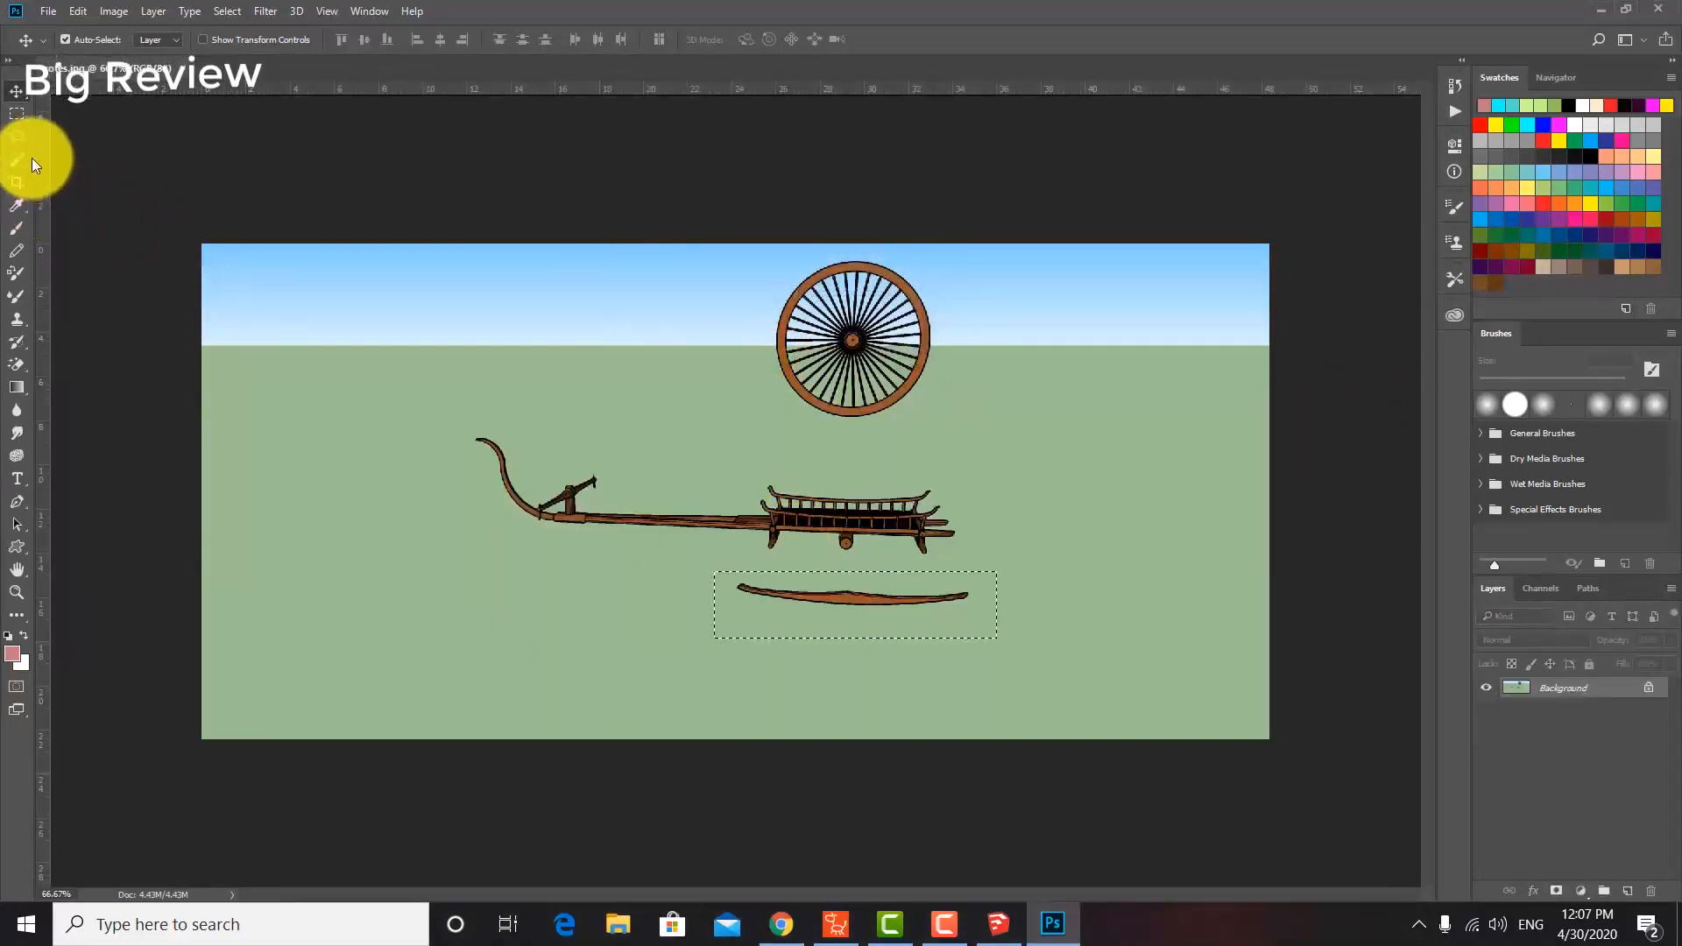
Crop the exported image to the cart body with its long curved pole, leaving out the wheel and beam.
click(15, 182)
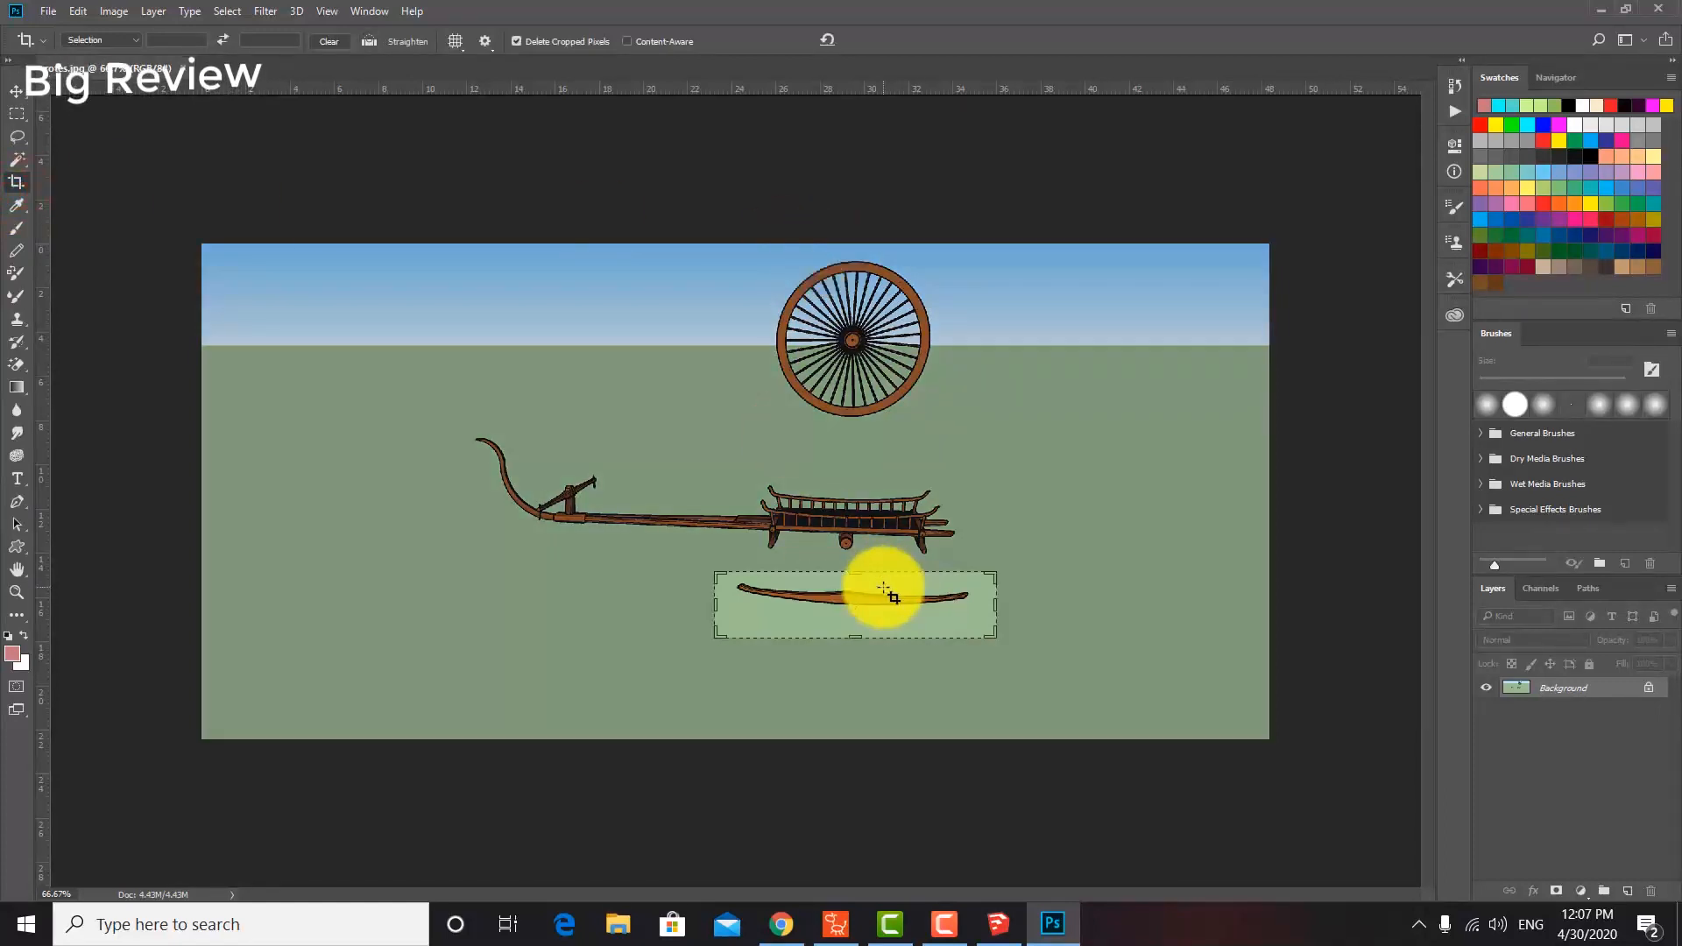
click(885, 591)
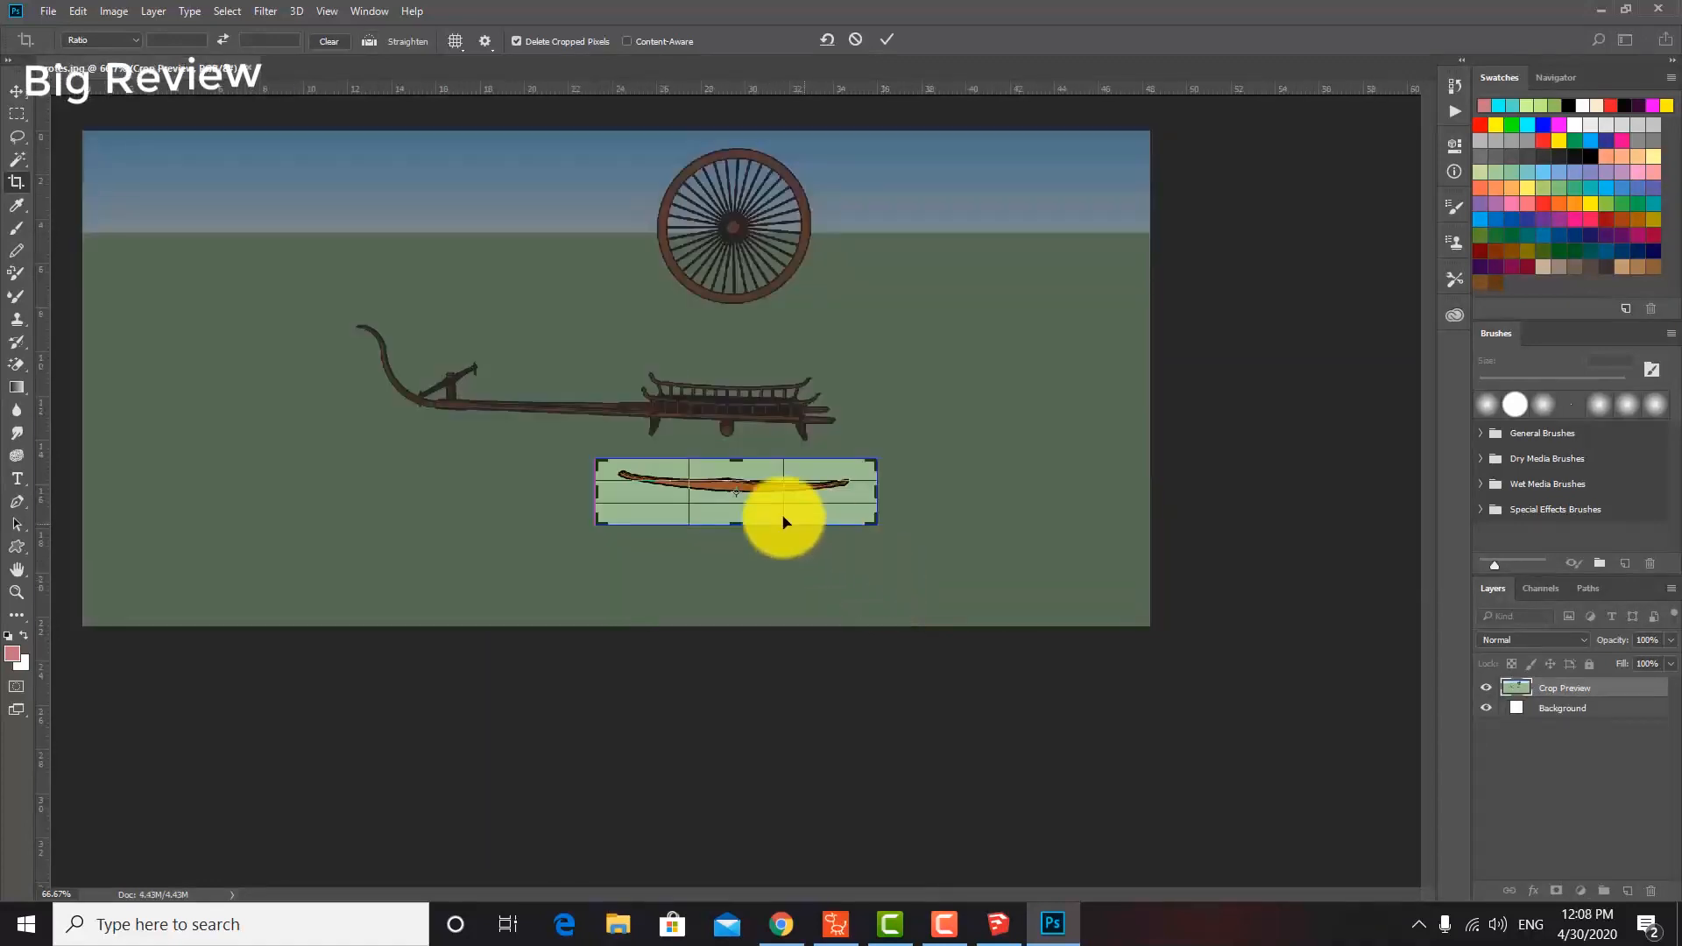
drag(598, 491, 455, 460)
drag(736, 460, 743, 383)
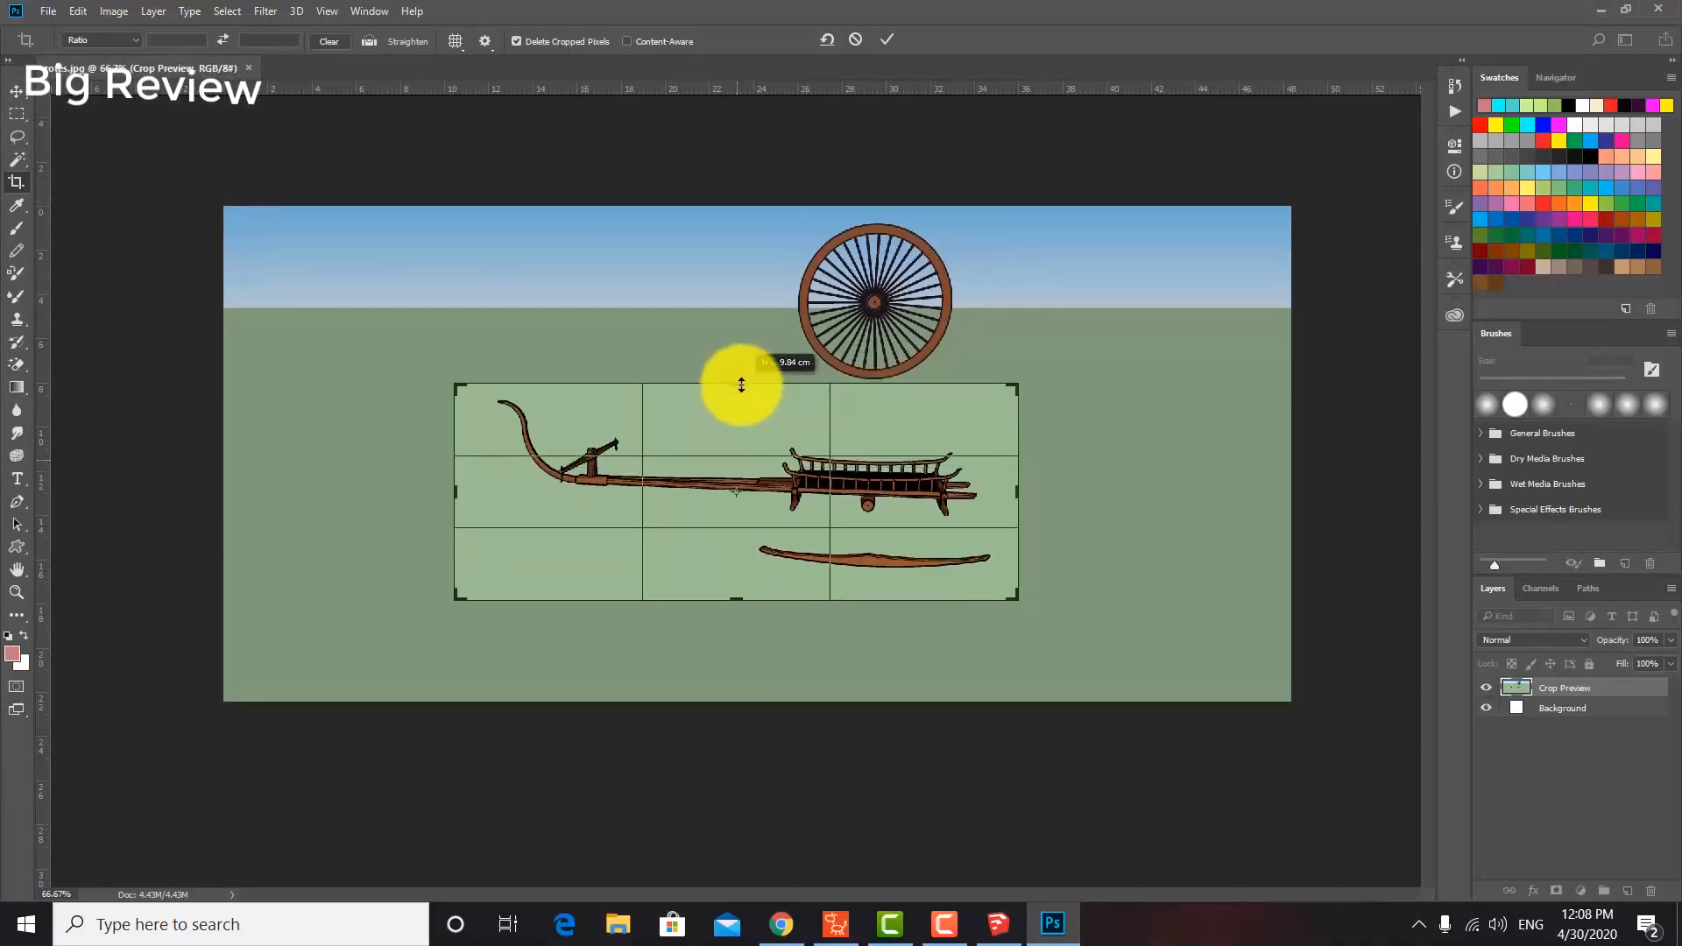
drag(749, 602, 739, 560)
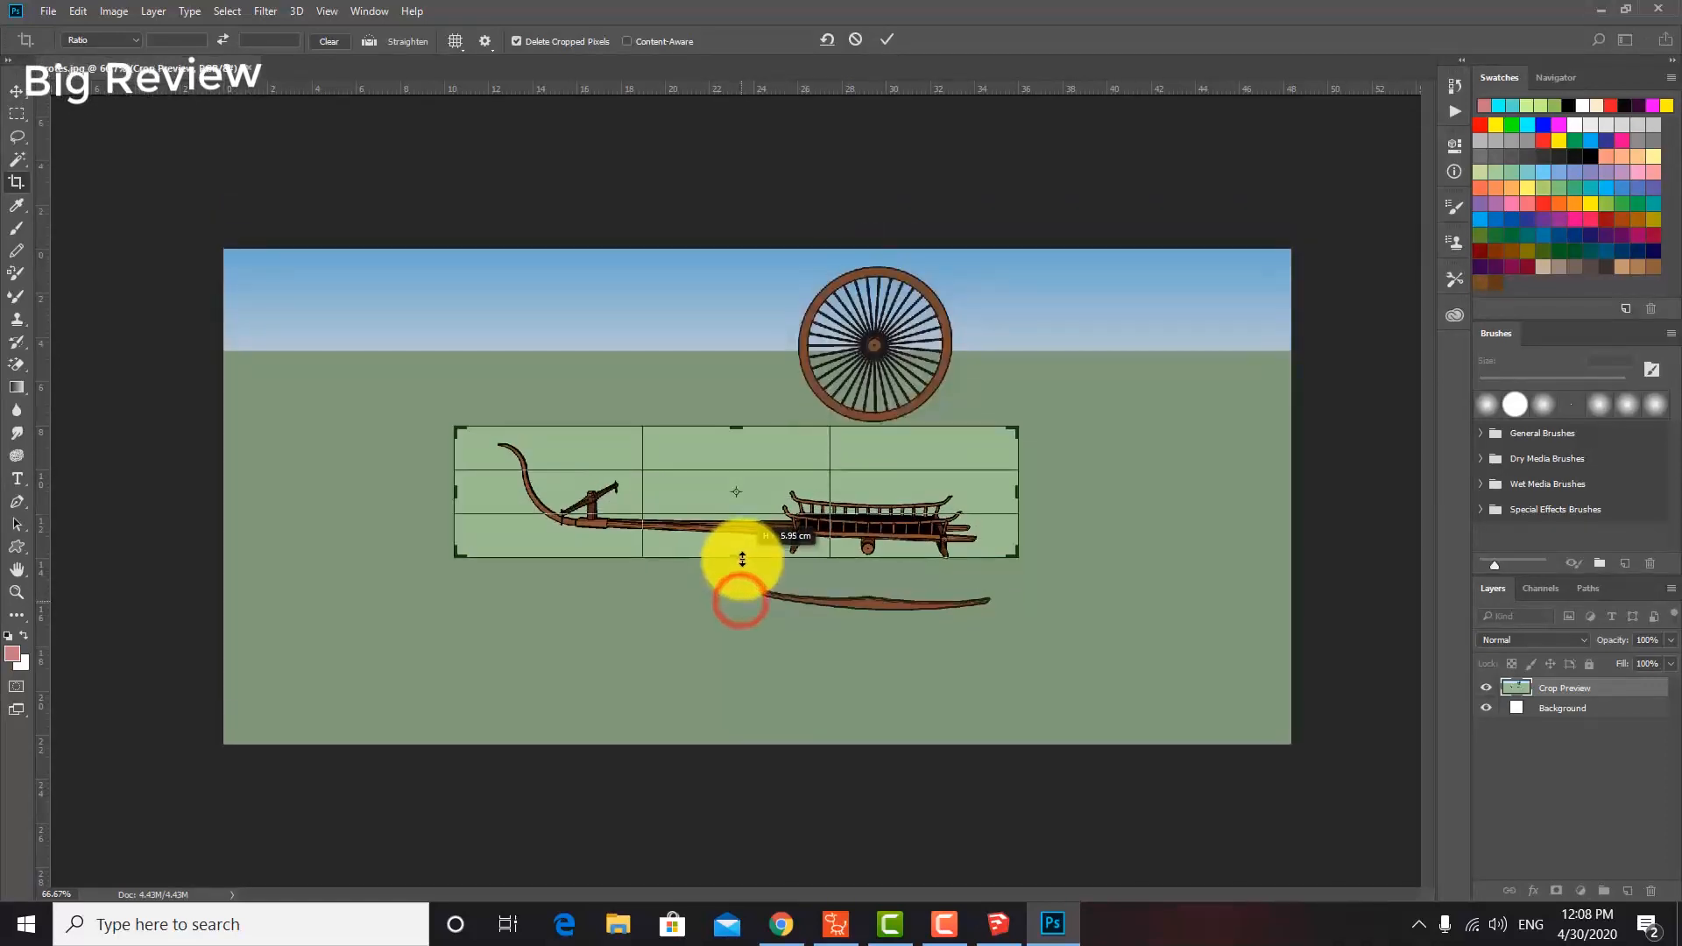
click(15, 93)
click(719, 340)
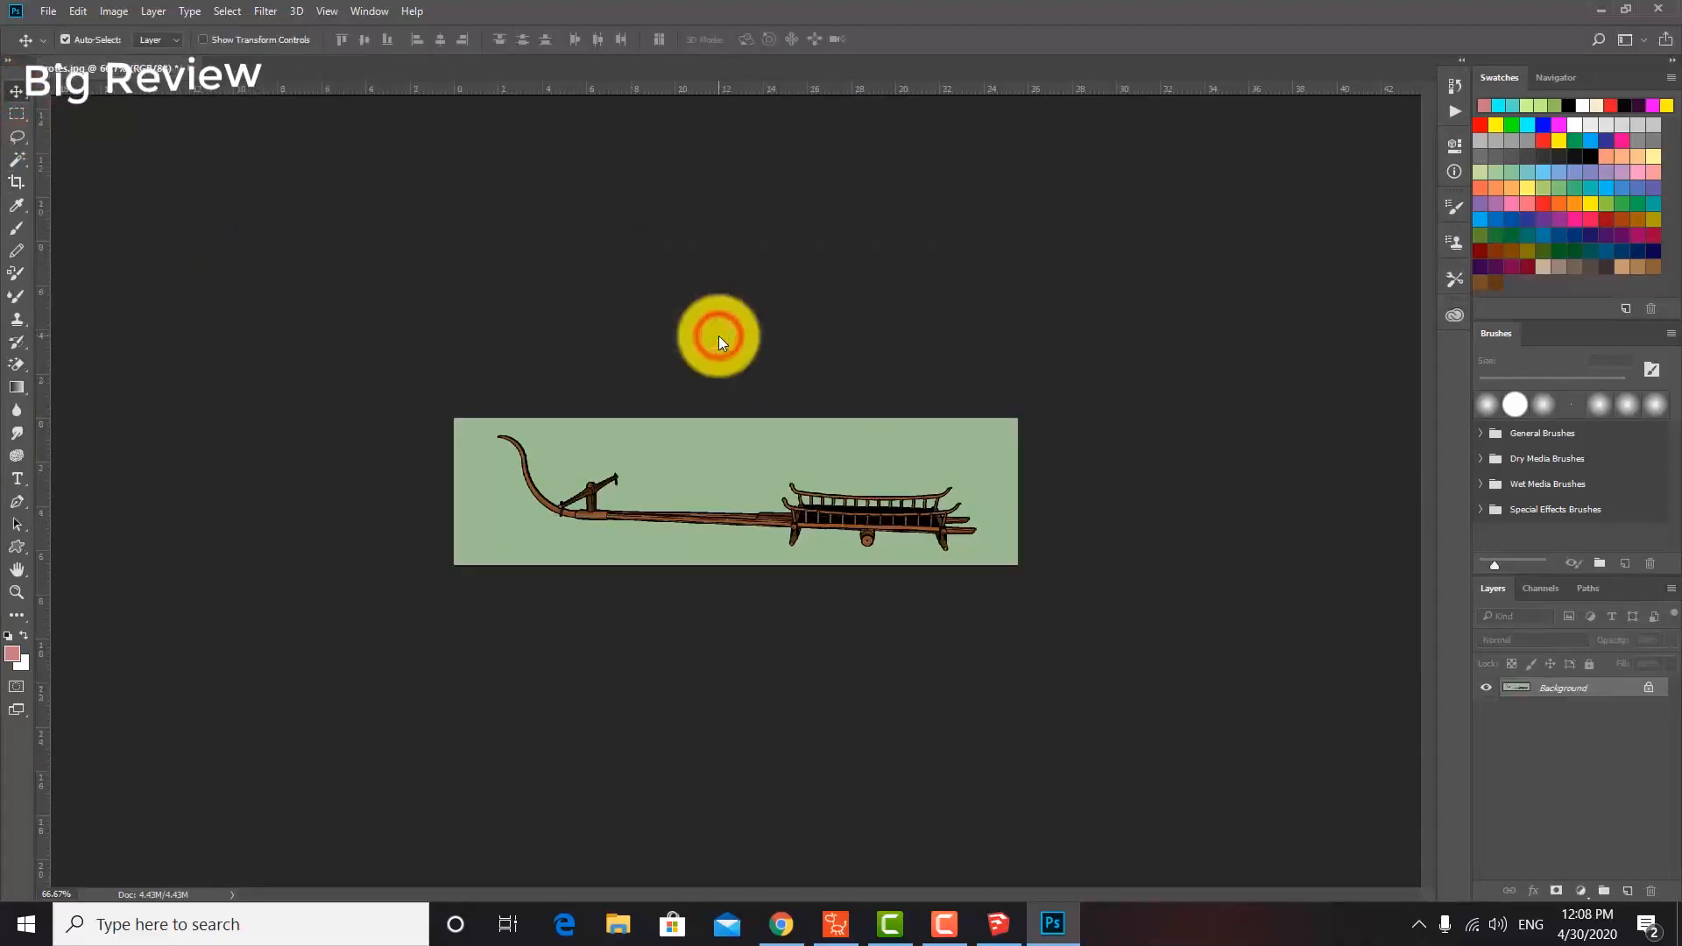
Float the cart image in its own window and set its resolution to 300 pixels/inch.
right_click(117, 78)
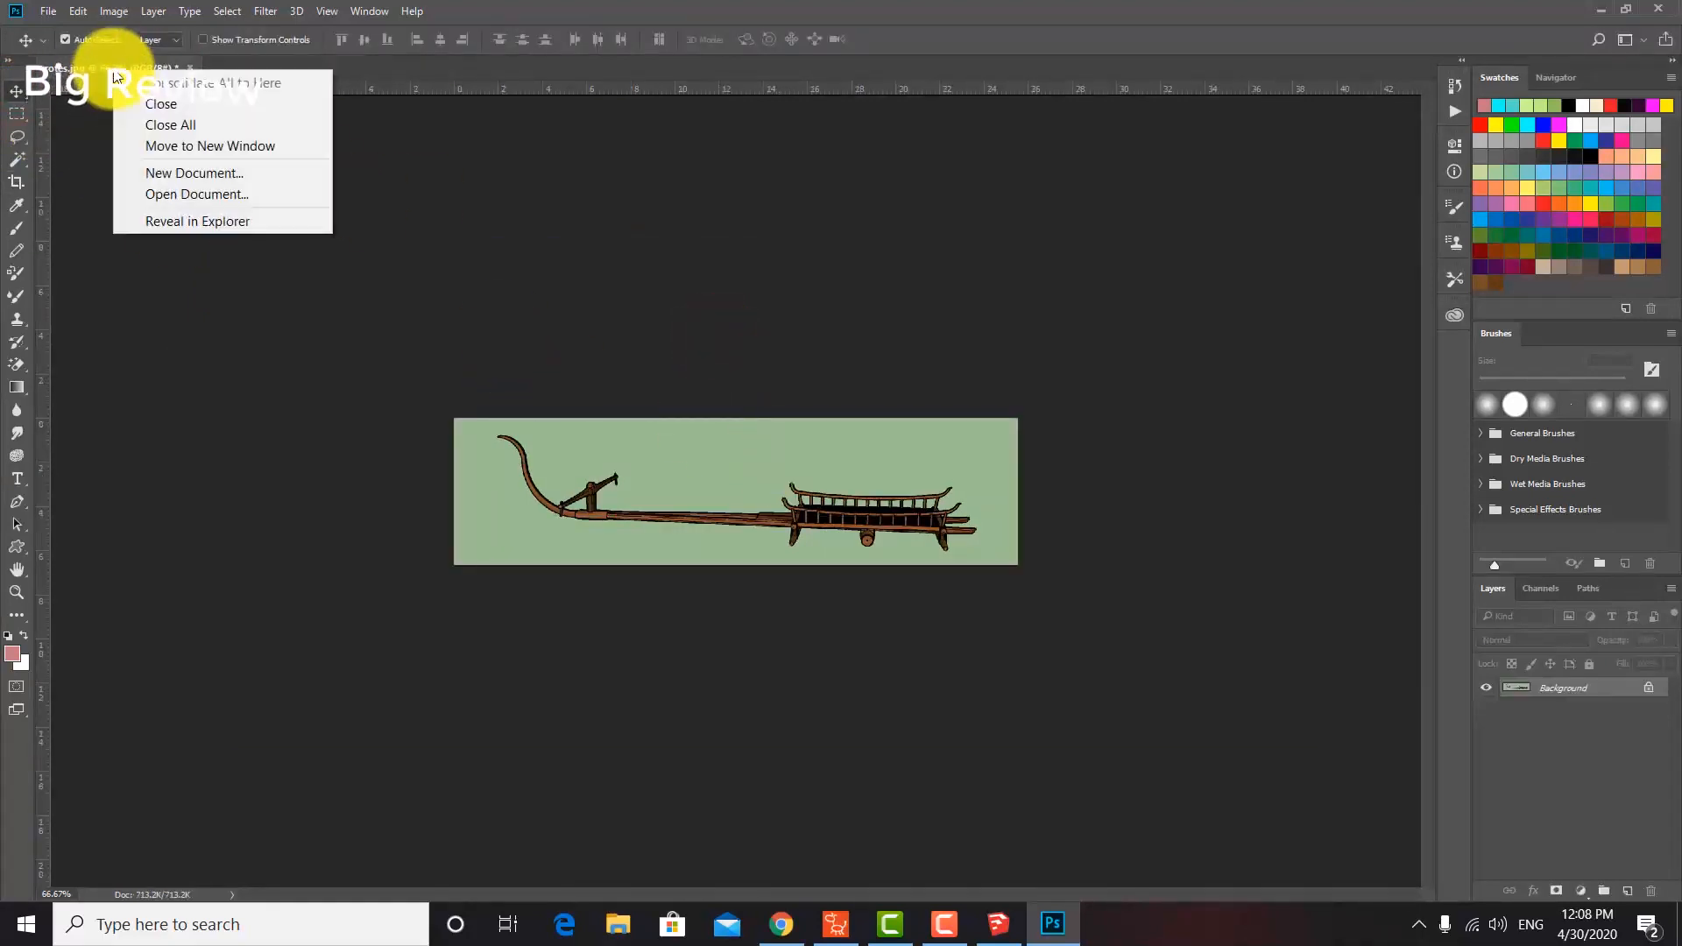
drag(90, 70, 103, 87)
right_click(108, 84)
click(175, 116)
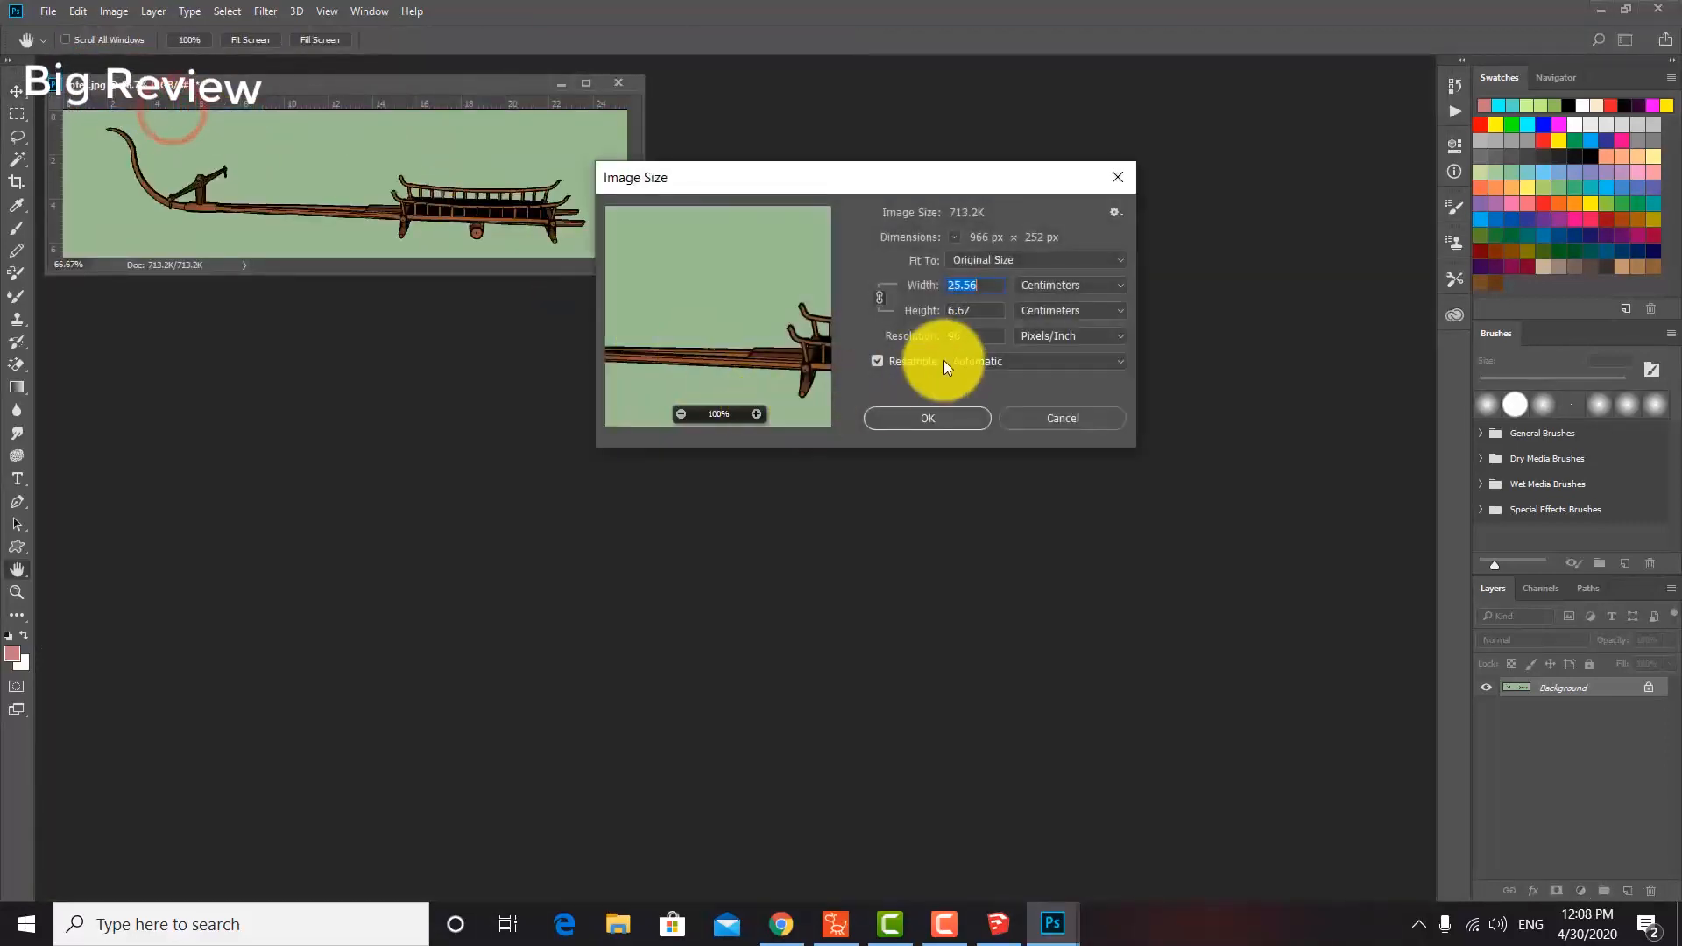
drag(971, 336, 912, 334)
text(300)
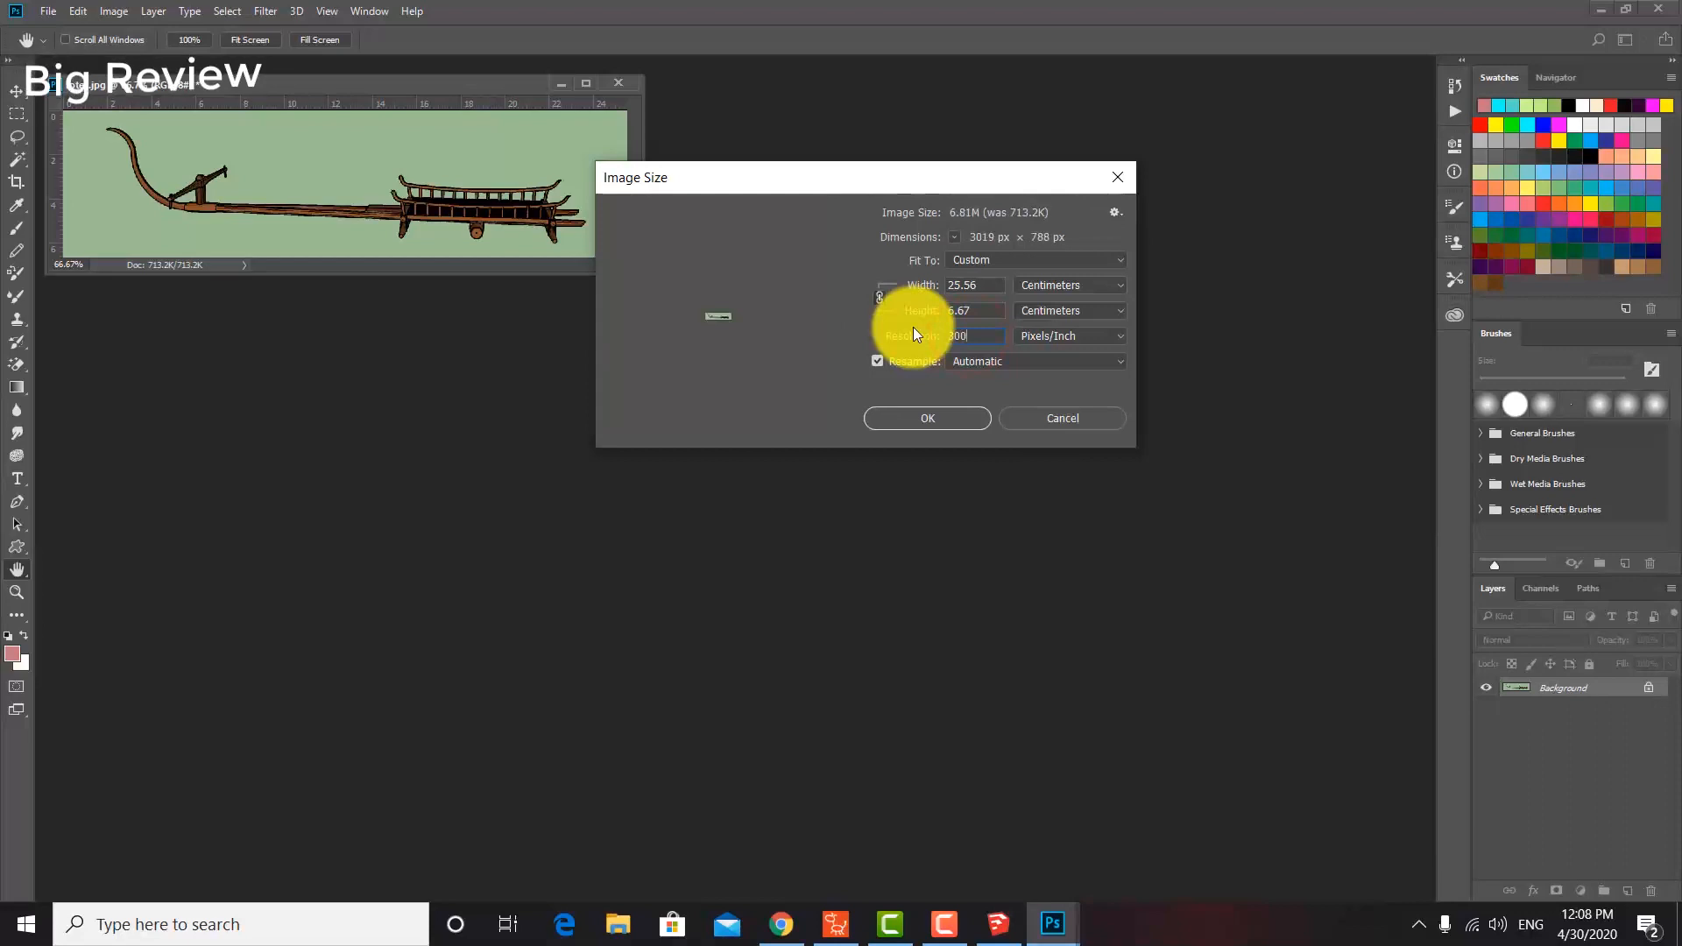
key(Return)
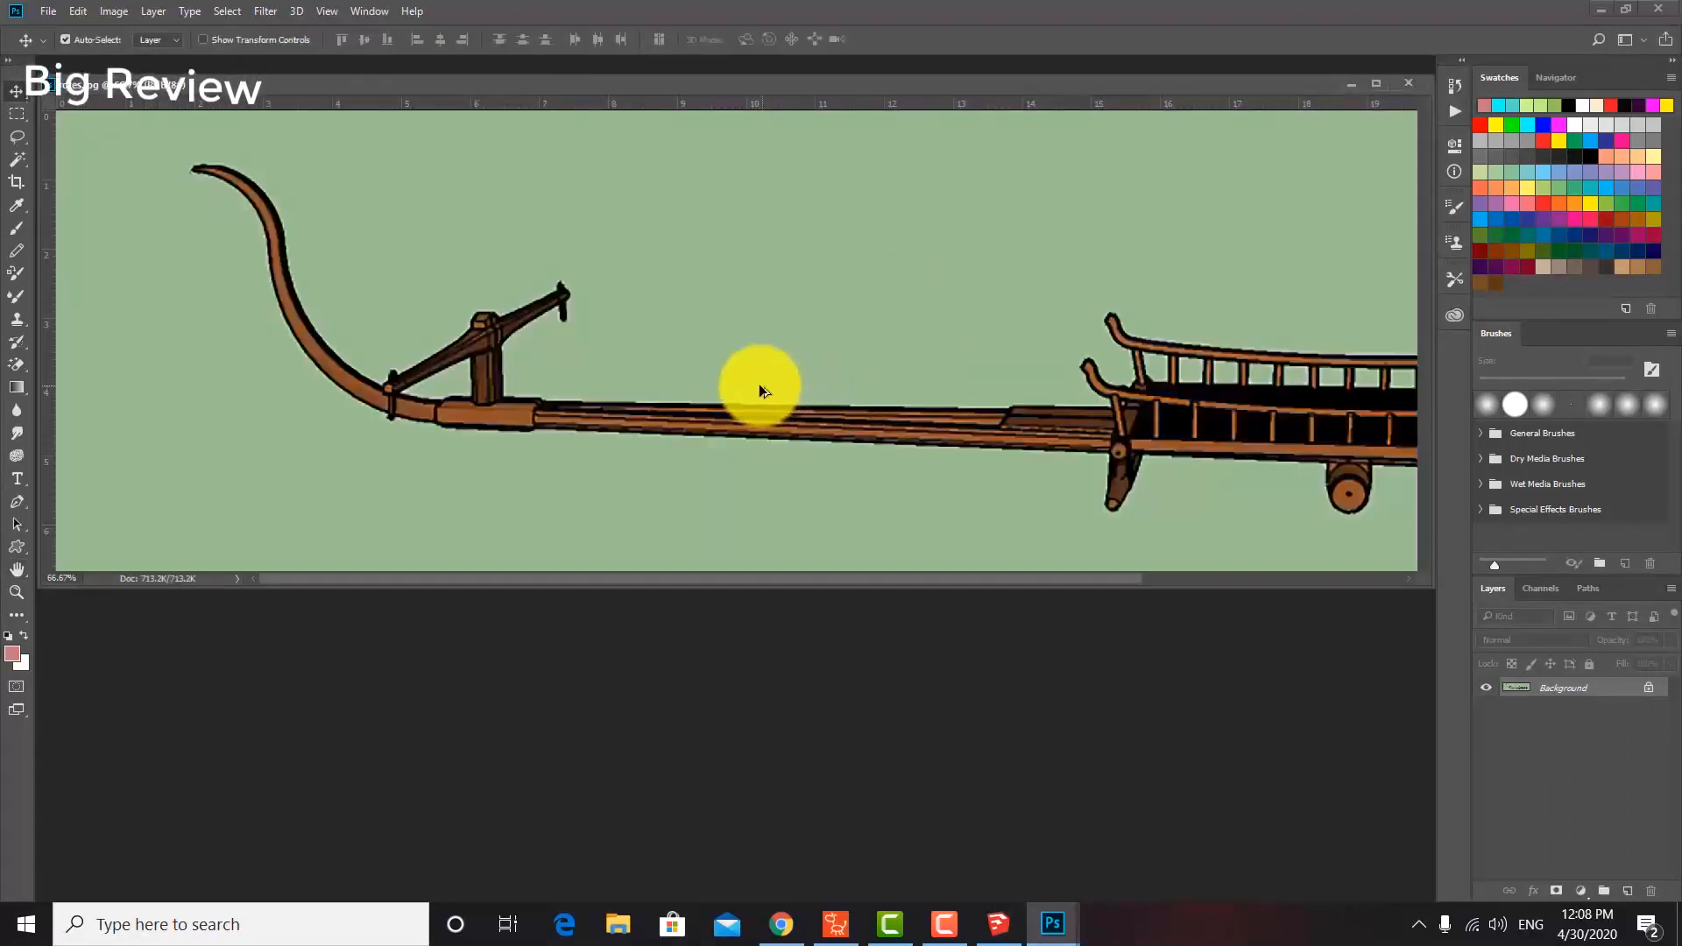
Erase the green background around the cart body and pole with the Magic Eraser.
scroll(762, 391, down, 3)
scroll(768, 402, down, 2)
scroll(807, 396, up, 1)
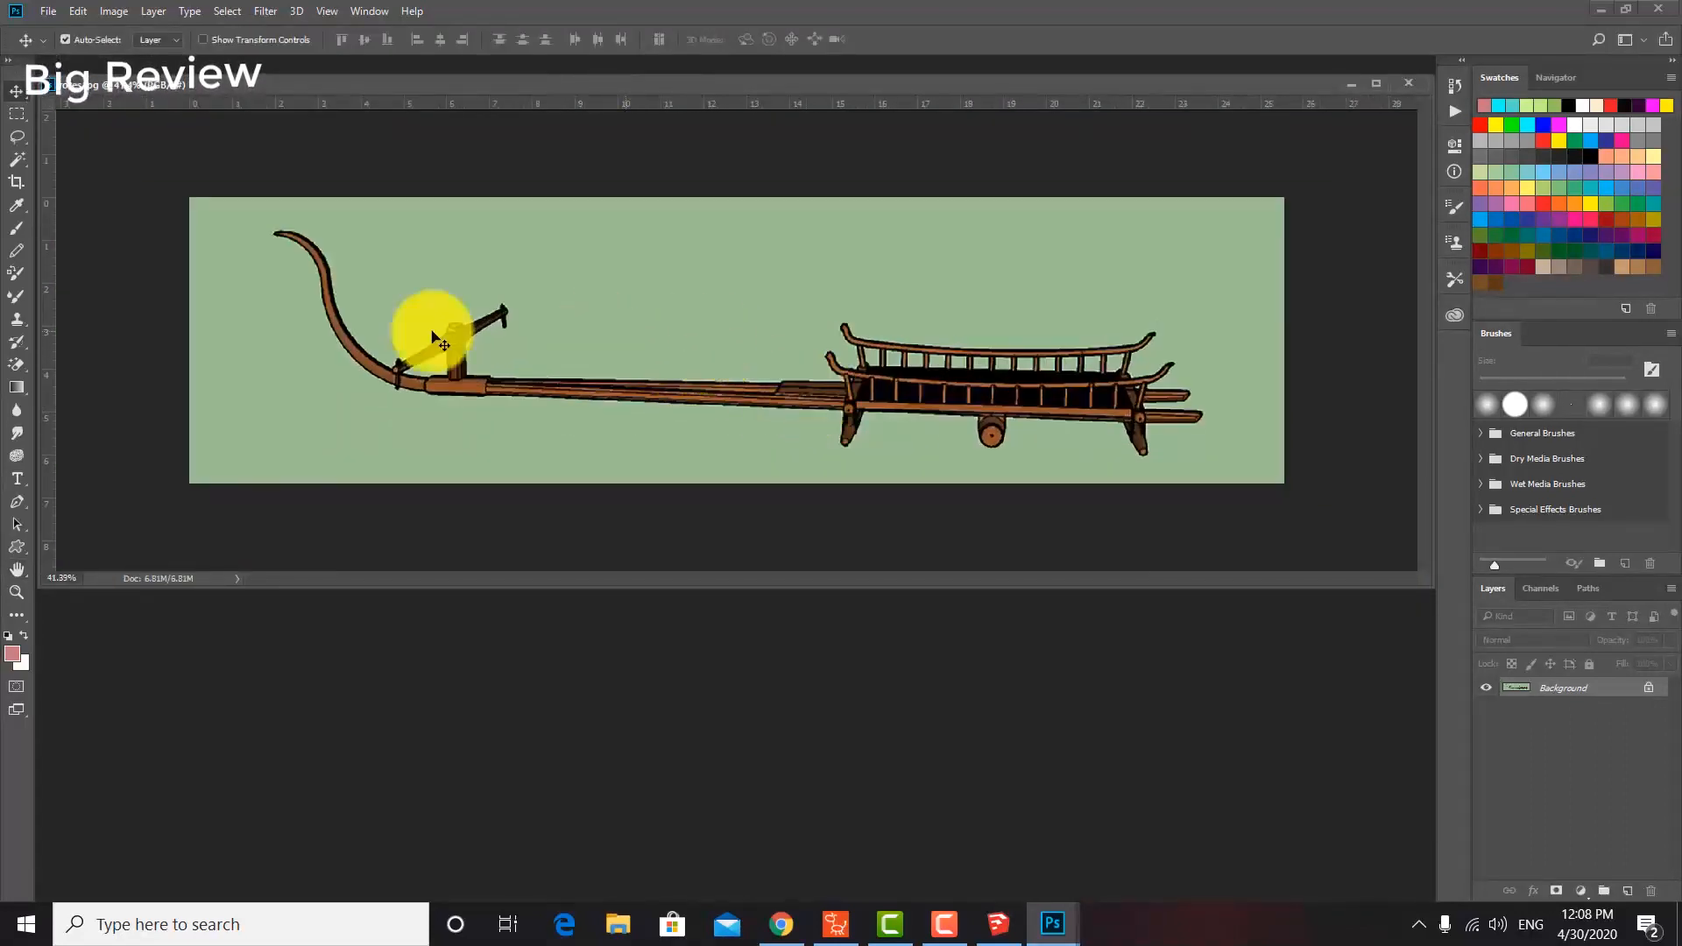
drag(18, 366, 95, 403)
click(481, 452)
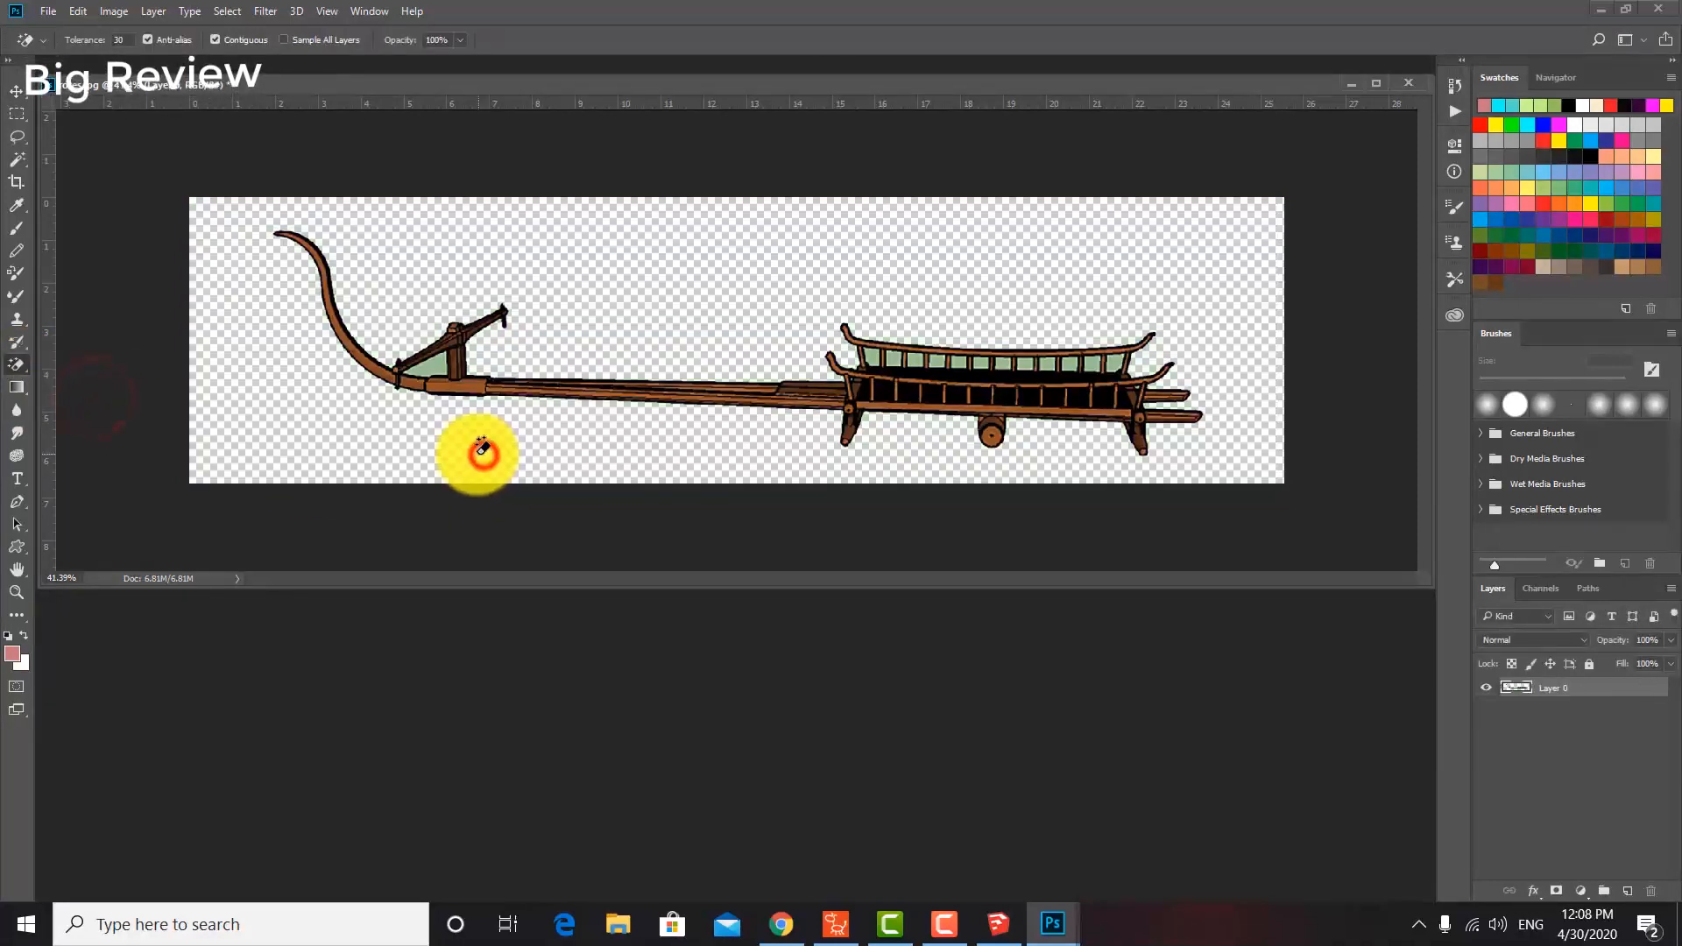
scroll(425, 355, up, 2)
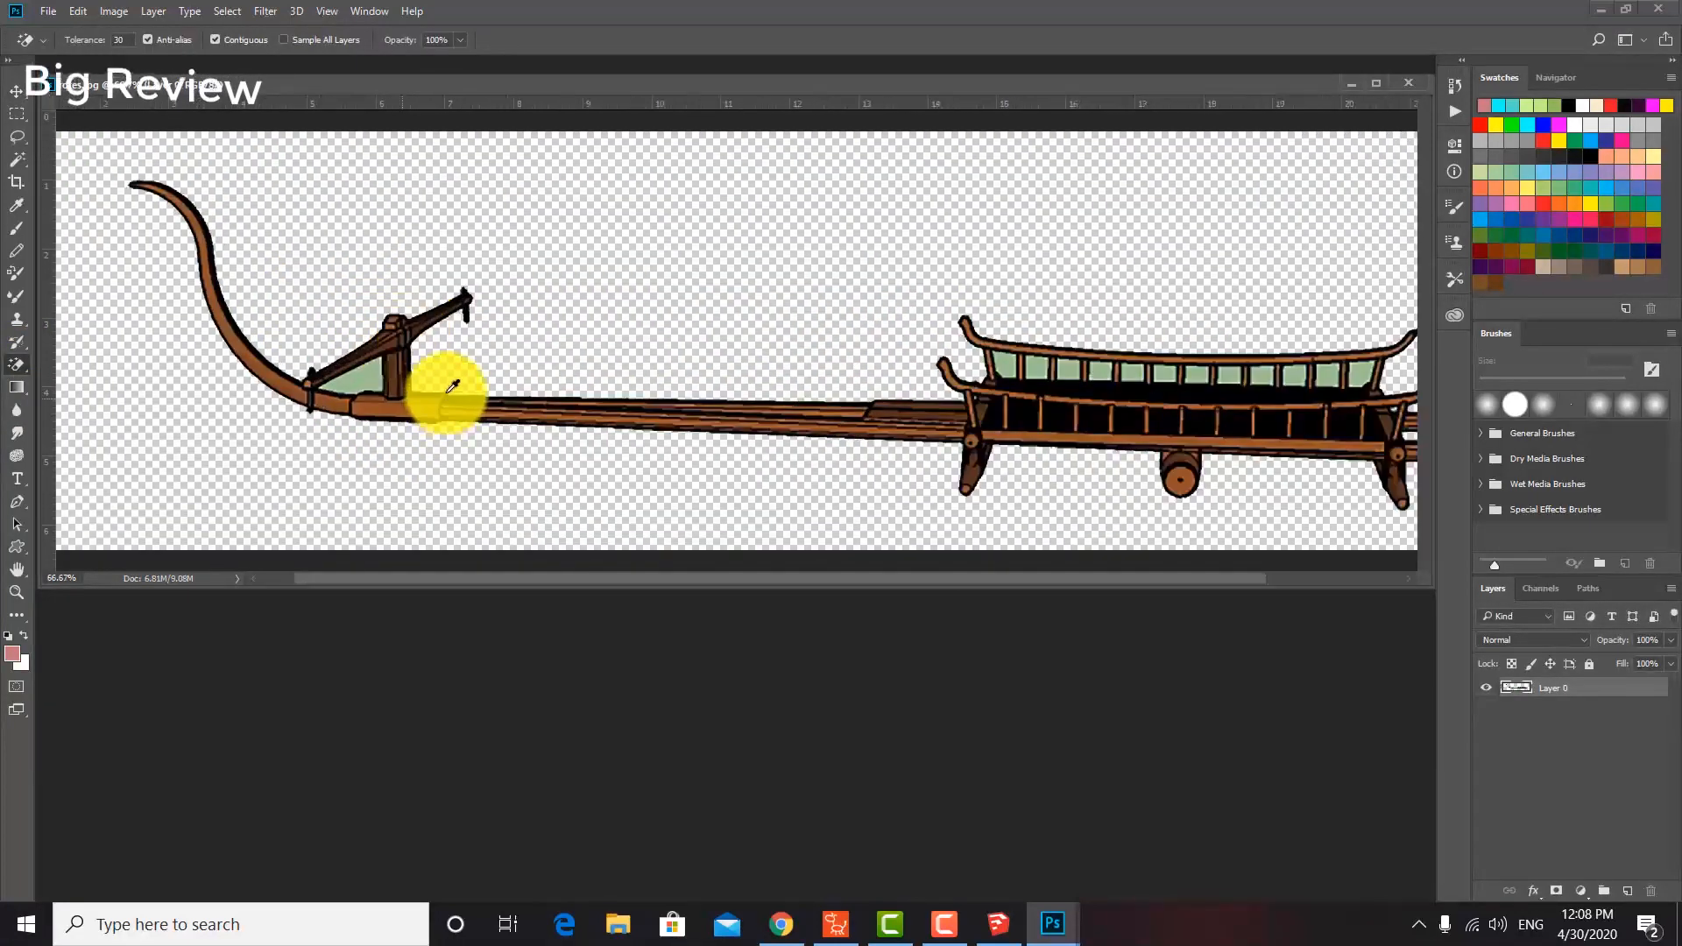
scroll(342, 386, down, 4)
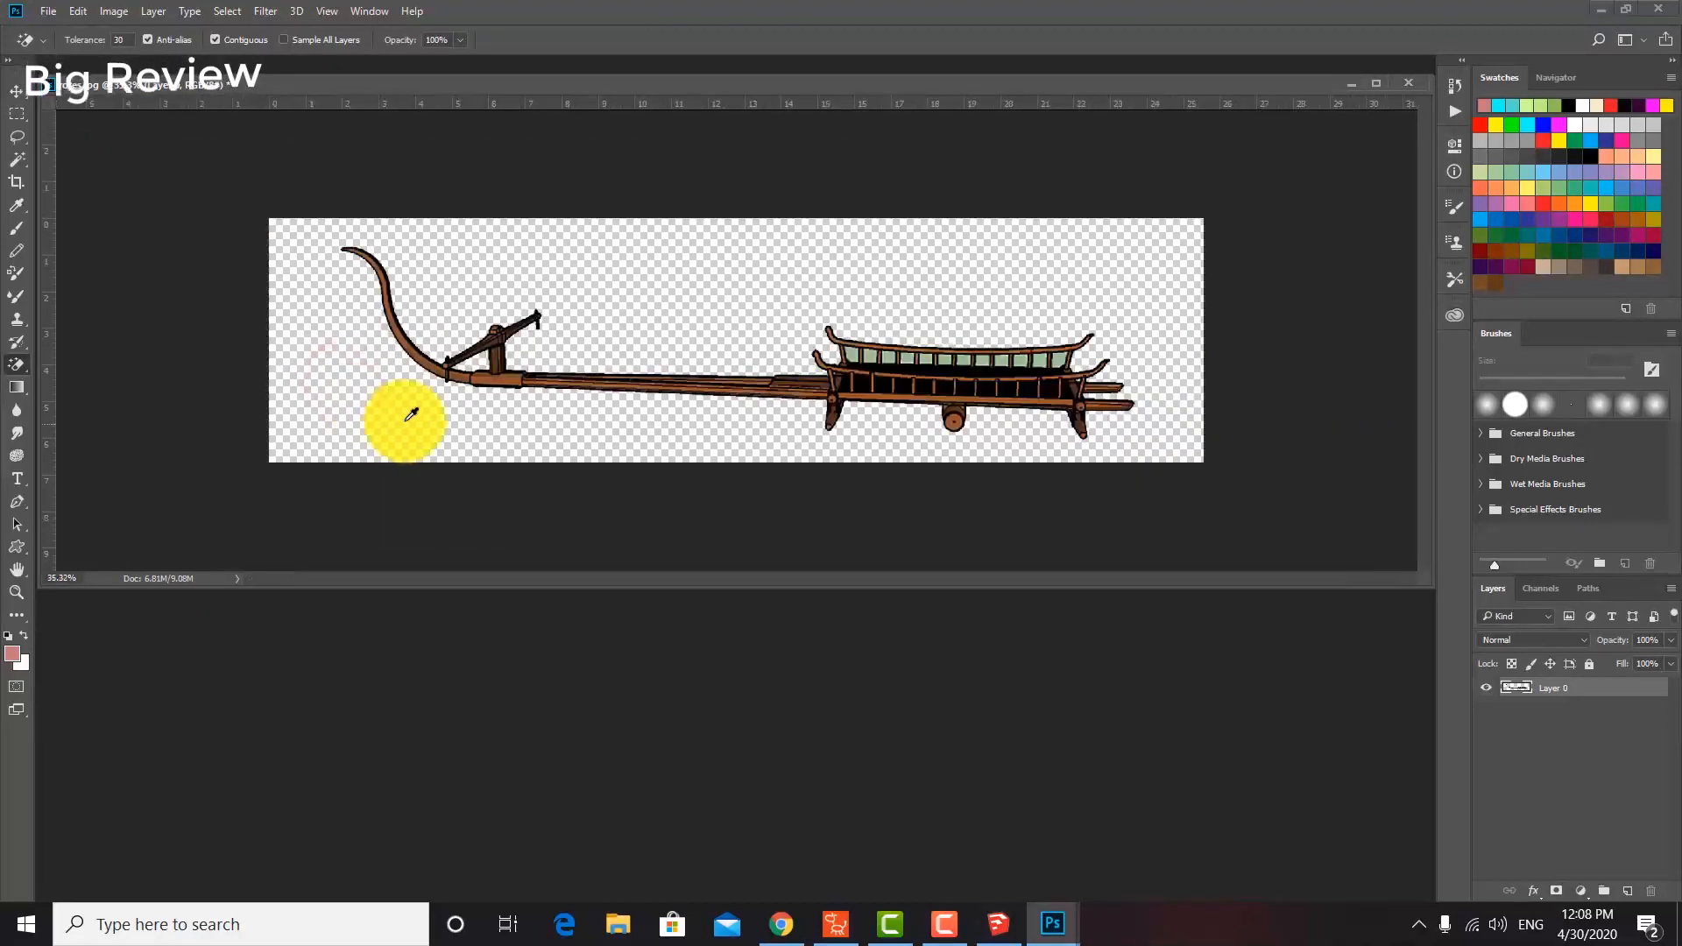
Erase the green areas between the bars of the cart's rear railing with the Magic Eraser.
scroll(979, 341, up, 1)
scroll(978, 342, up, 3)
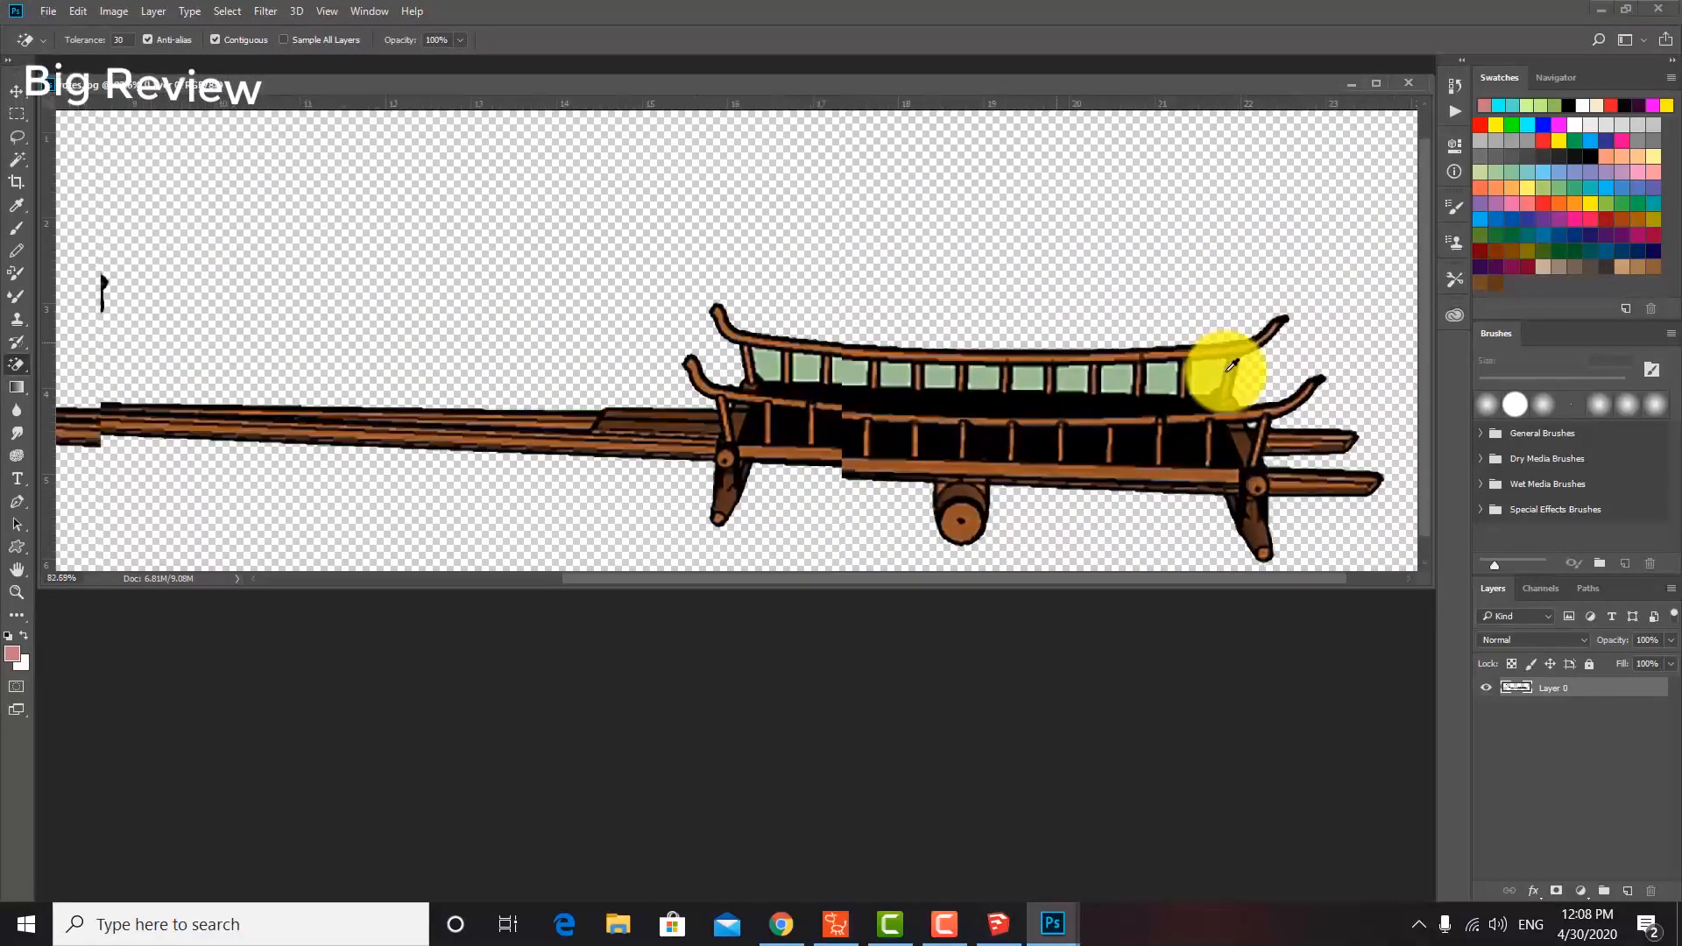
click(1210, 375)
click(1155, 375)
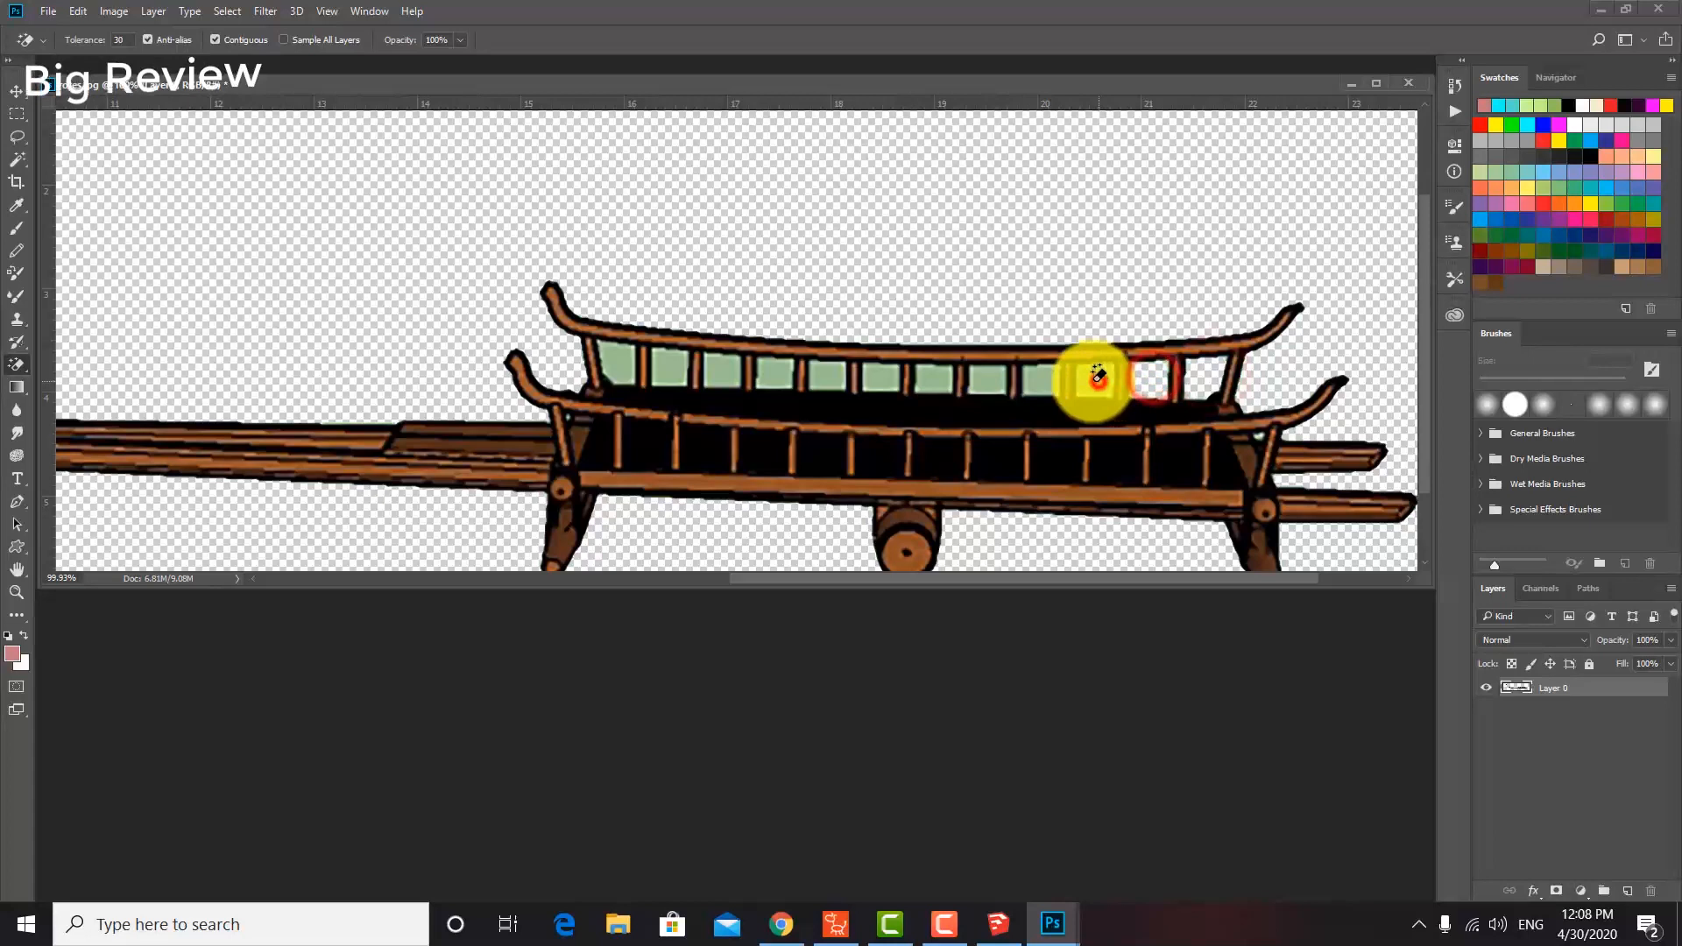
click(1097, 376)
click(1043, 377)
click(988, 377)
click(935, 377)
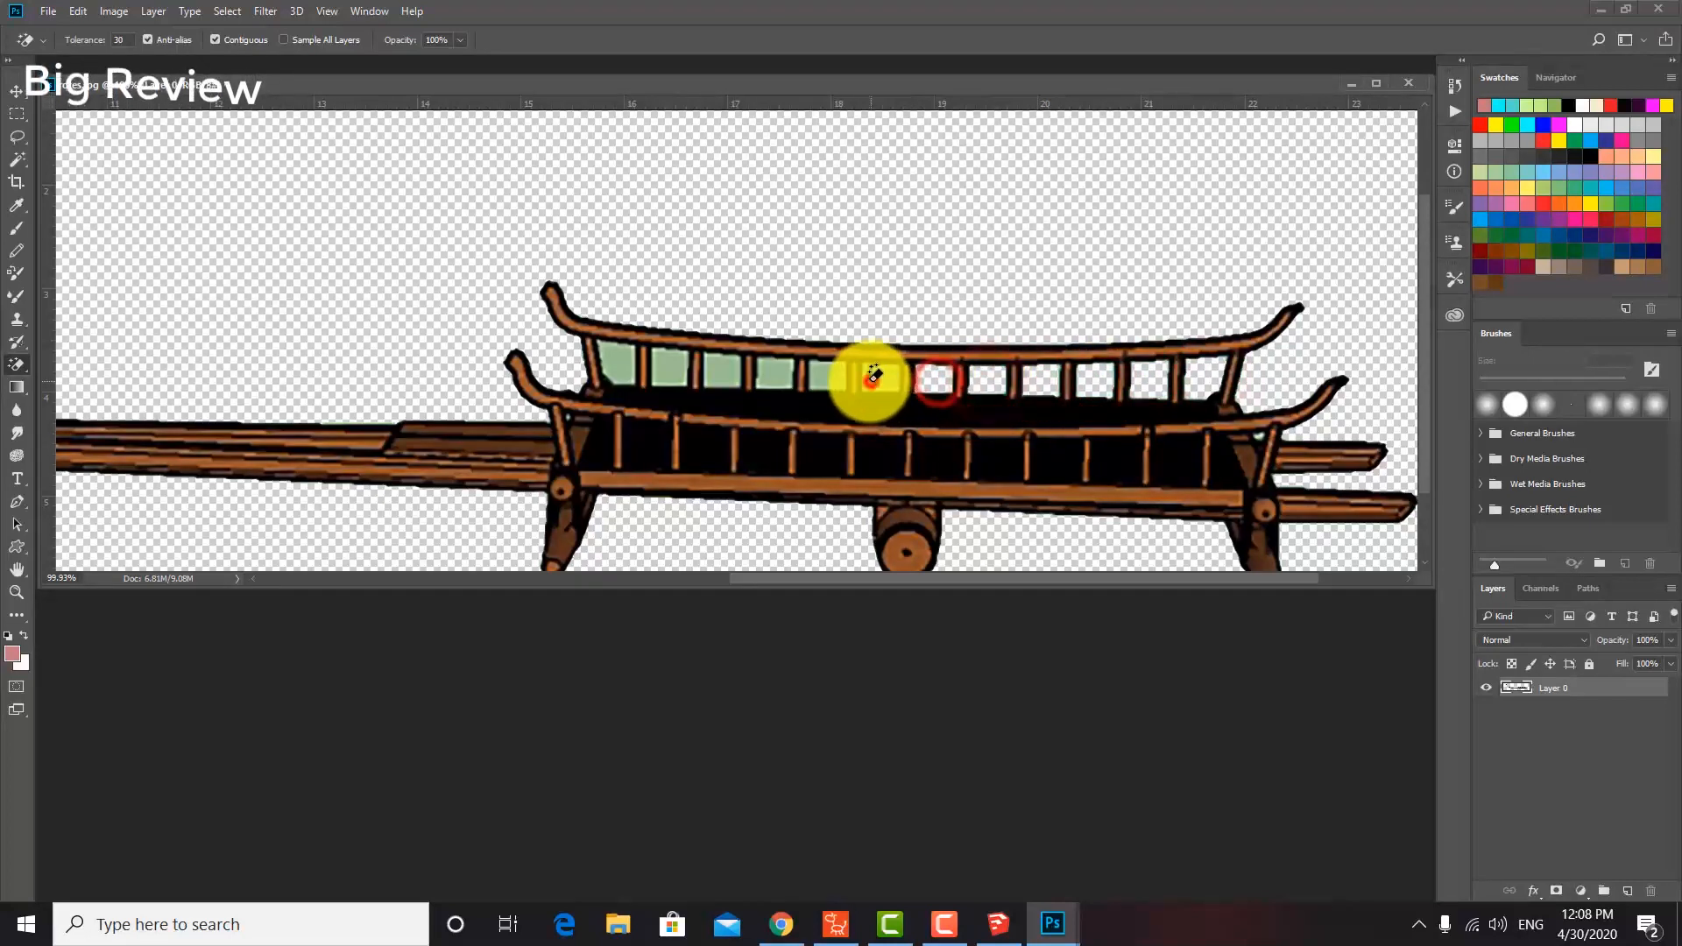
click(873, 377)
click(827, 377)
click(775, 375)
click(720, 374)
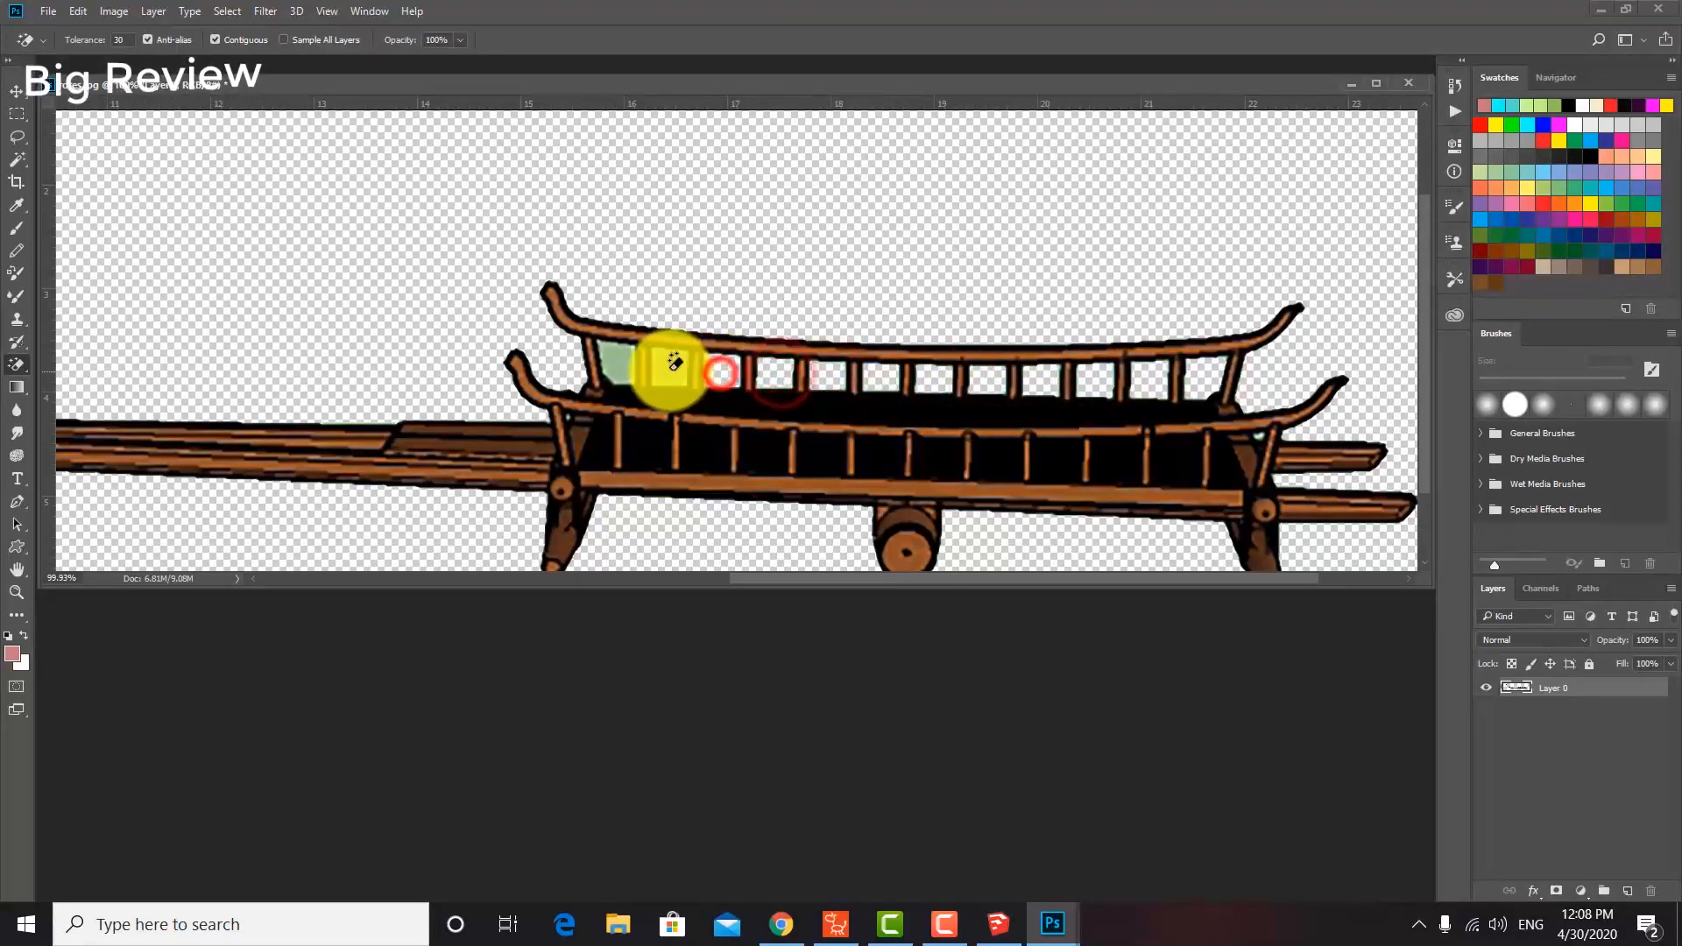
click(668, 368)
click(613, 365)
scroll(668, 387, down, 3)
scroll(957, 447, up, 5)
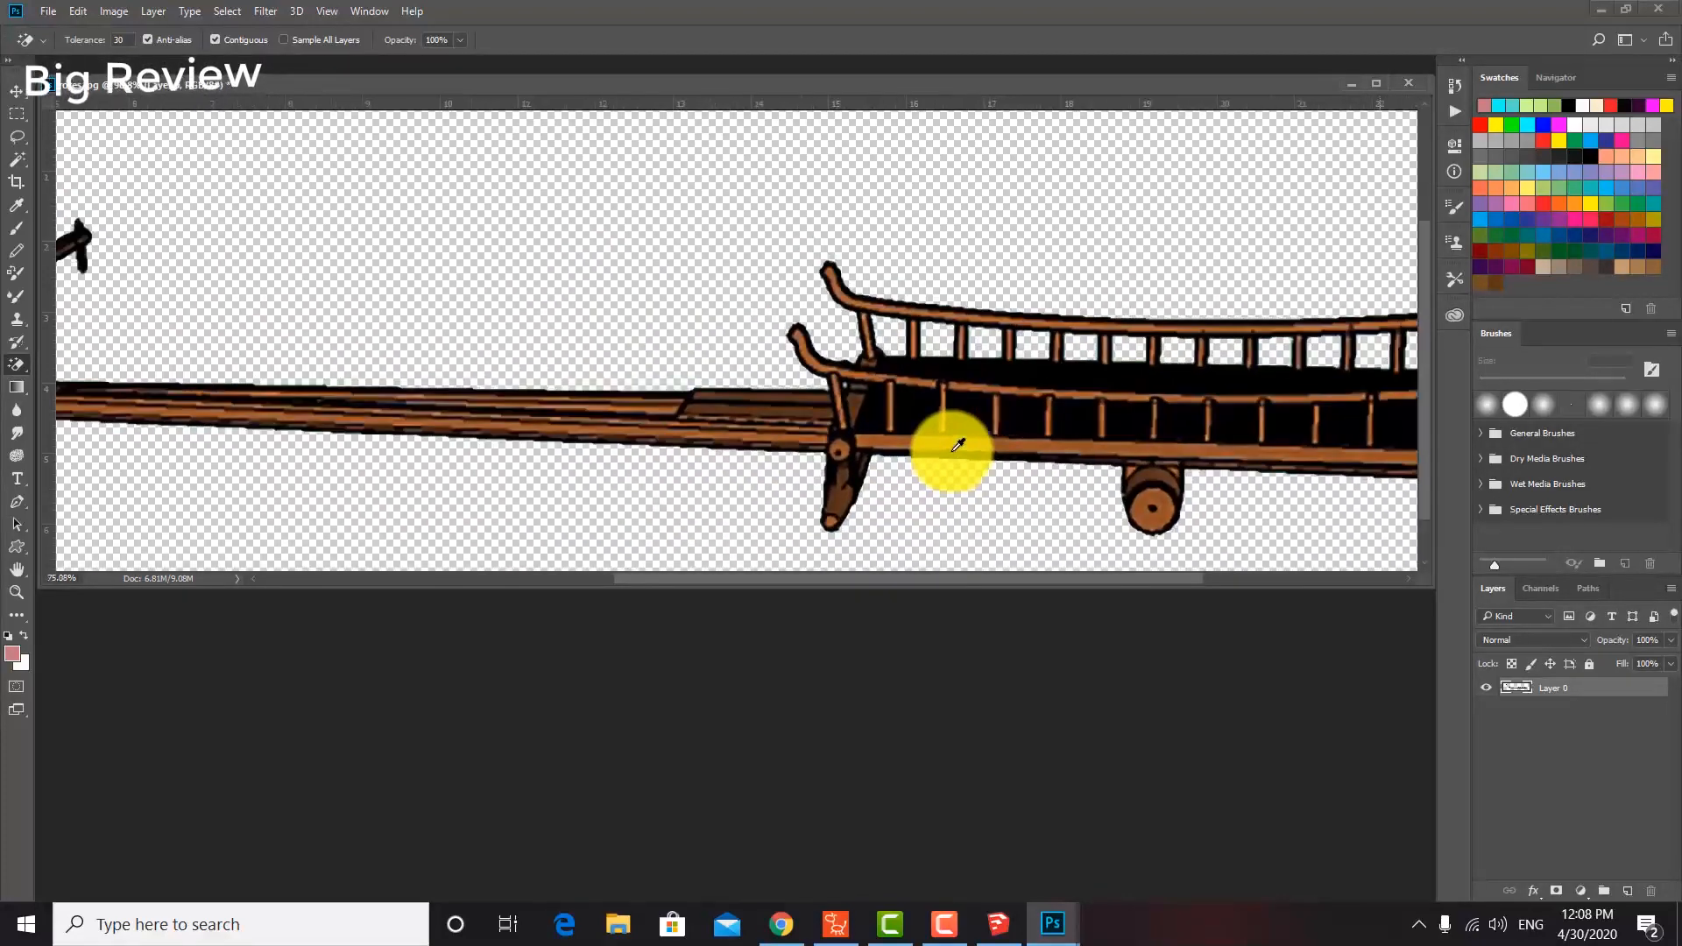
scroll(958, 446, down, 5)
scroll(955, 448, up, 1)
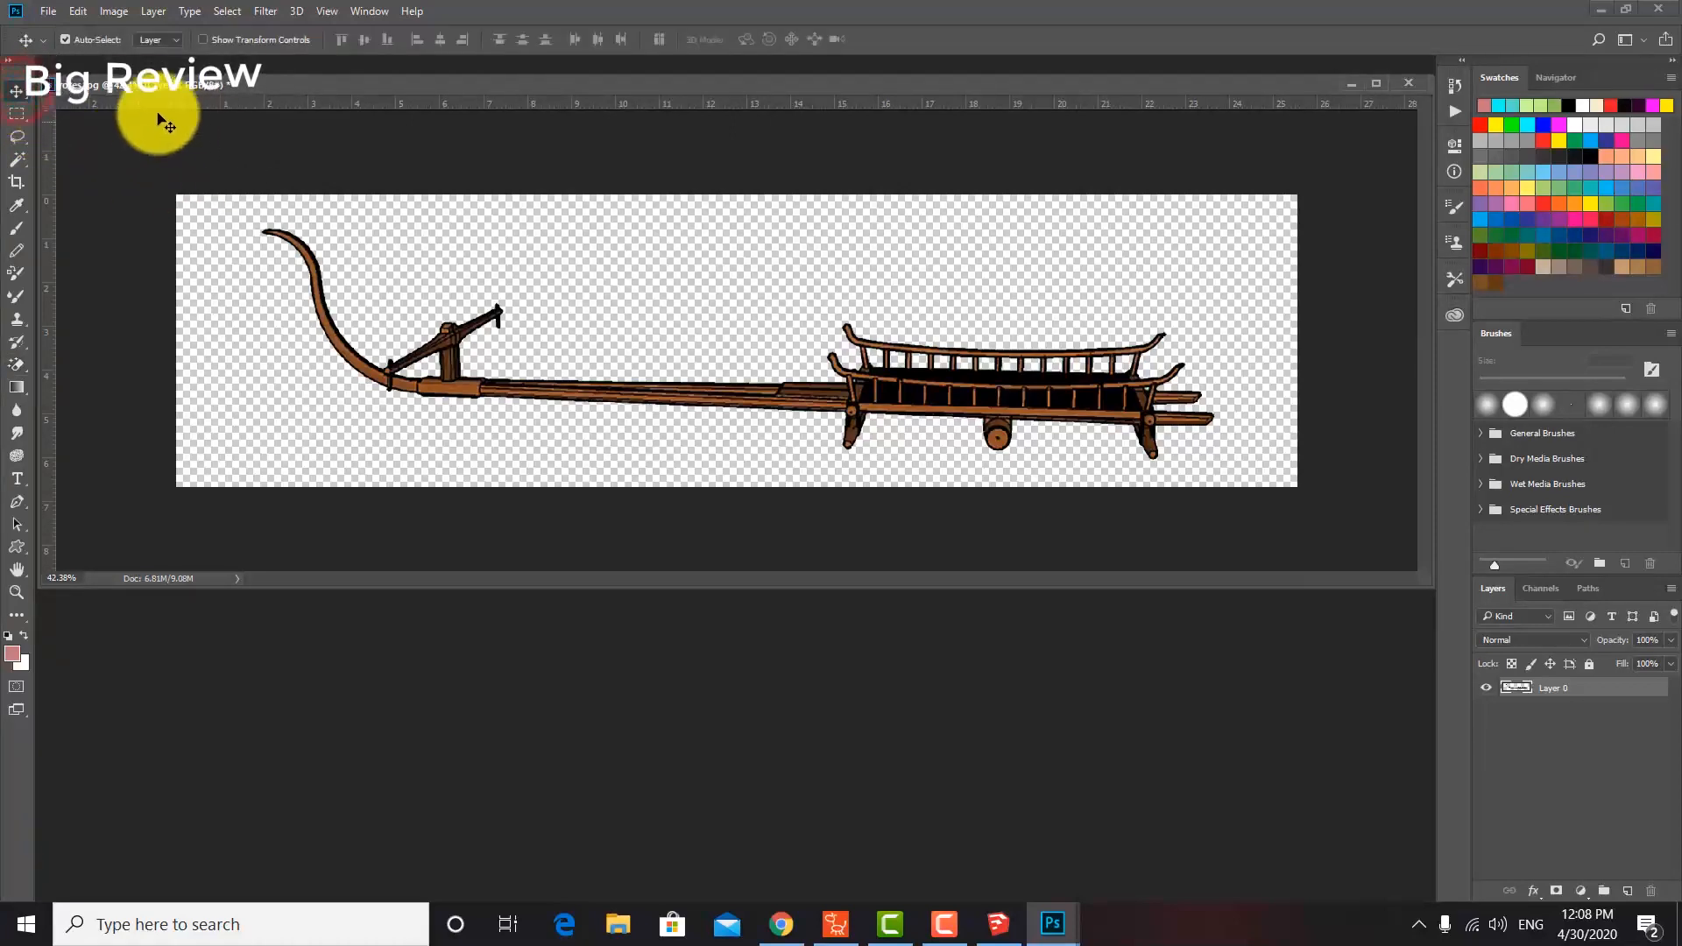
Save the cart cutout to the Desktop as a PNG copy named rotes, with the large file size option.
click(51, 16)
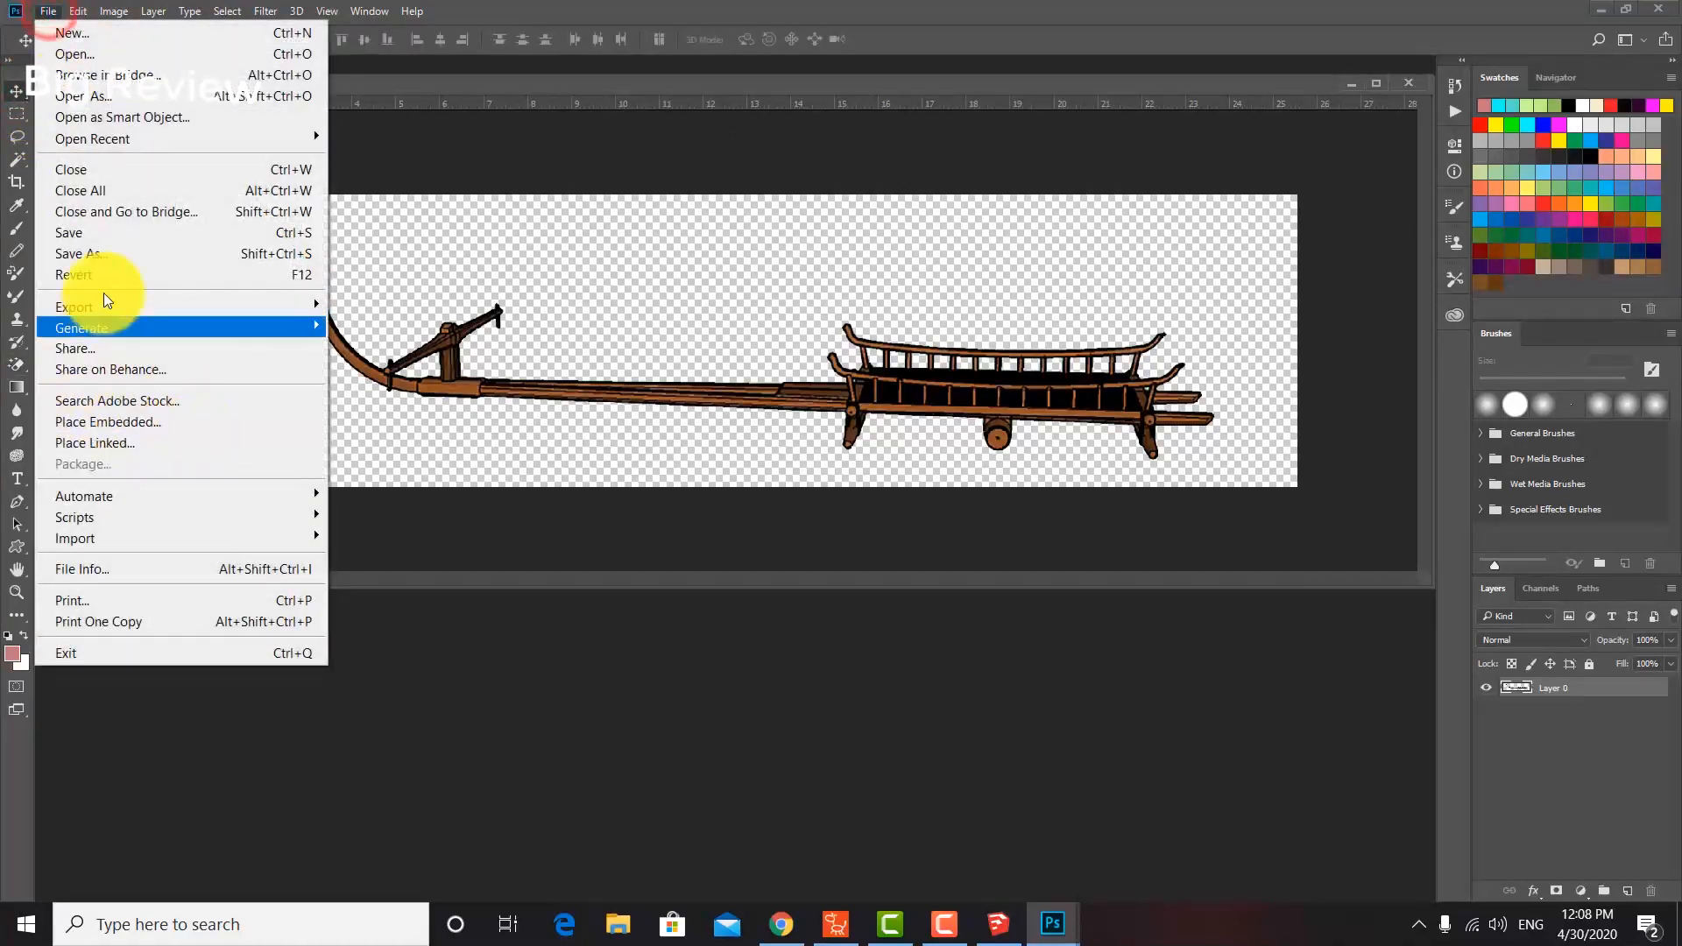
click(101, 254)
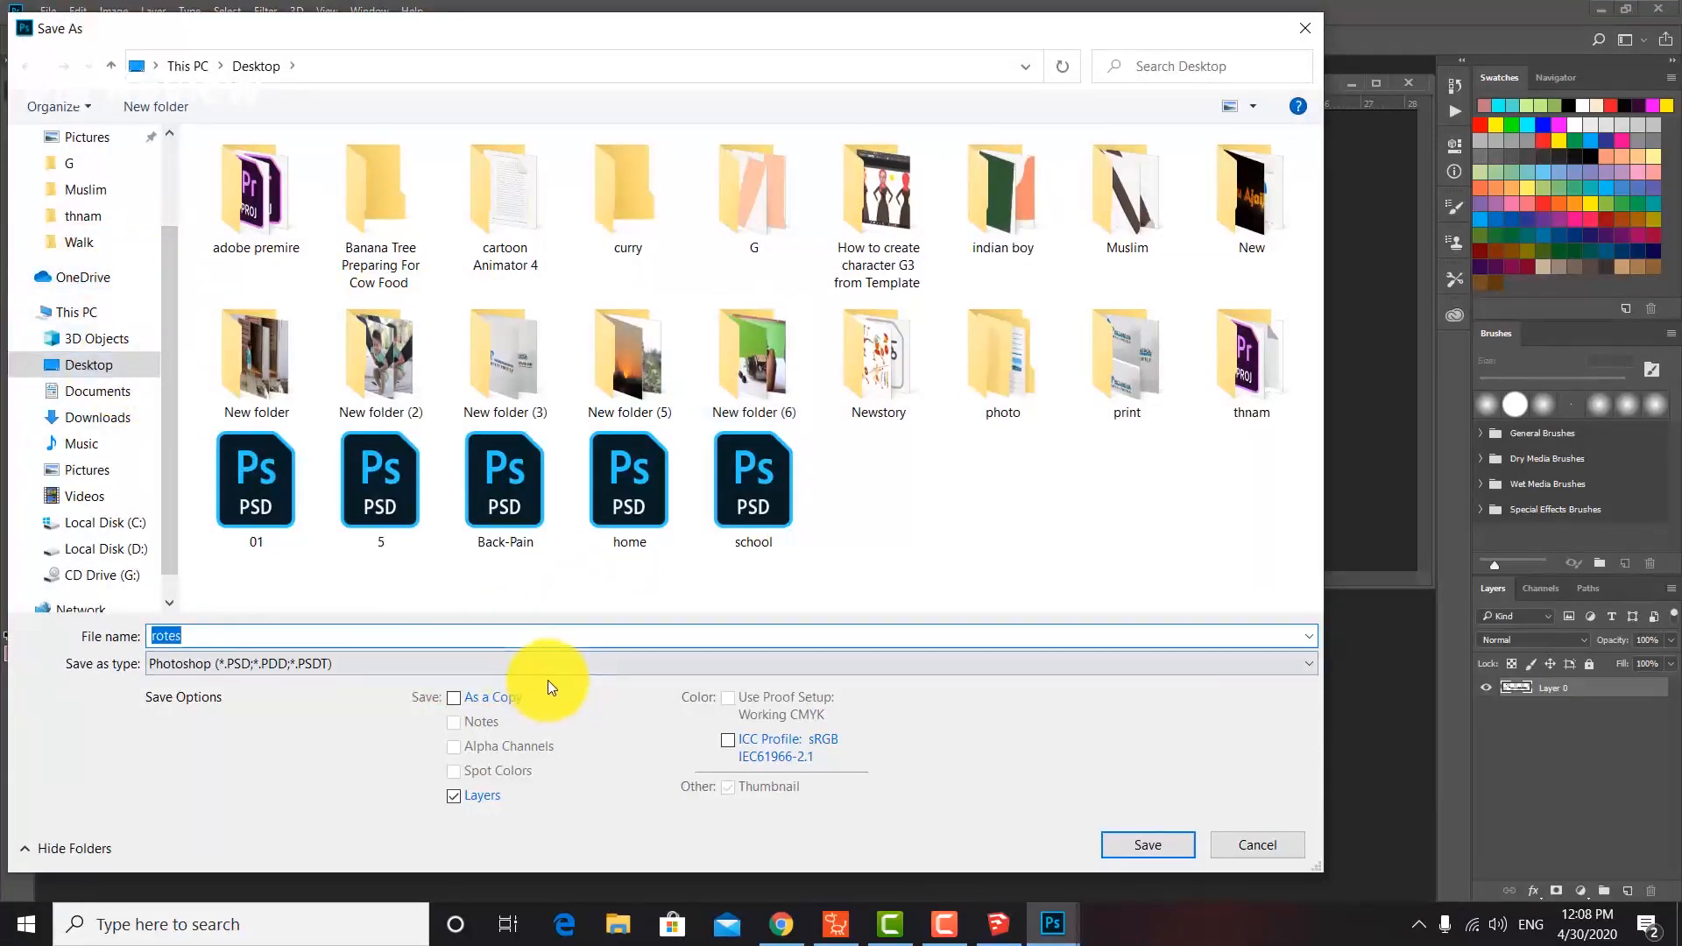
click(524, 671)
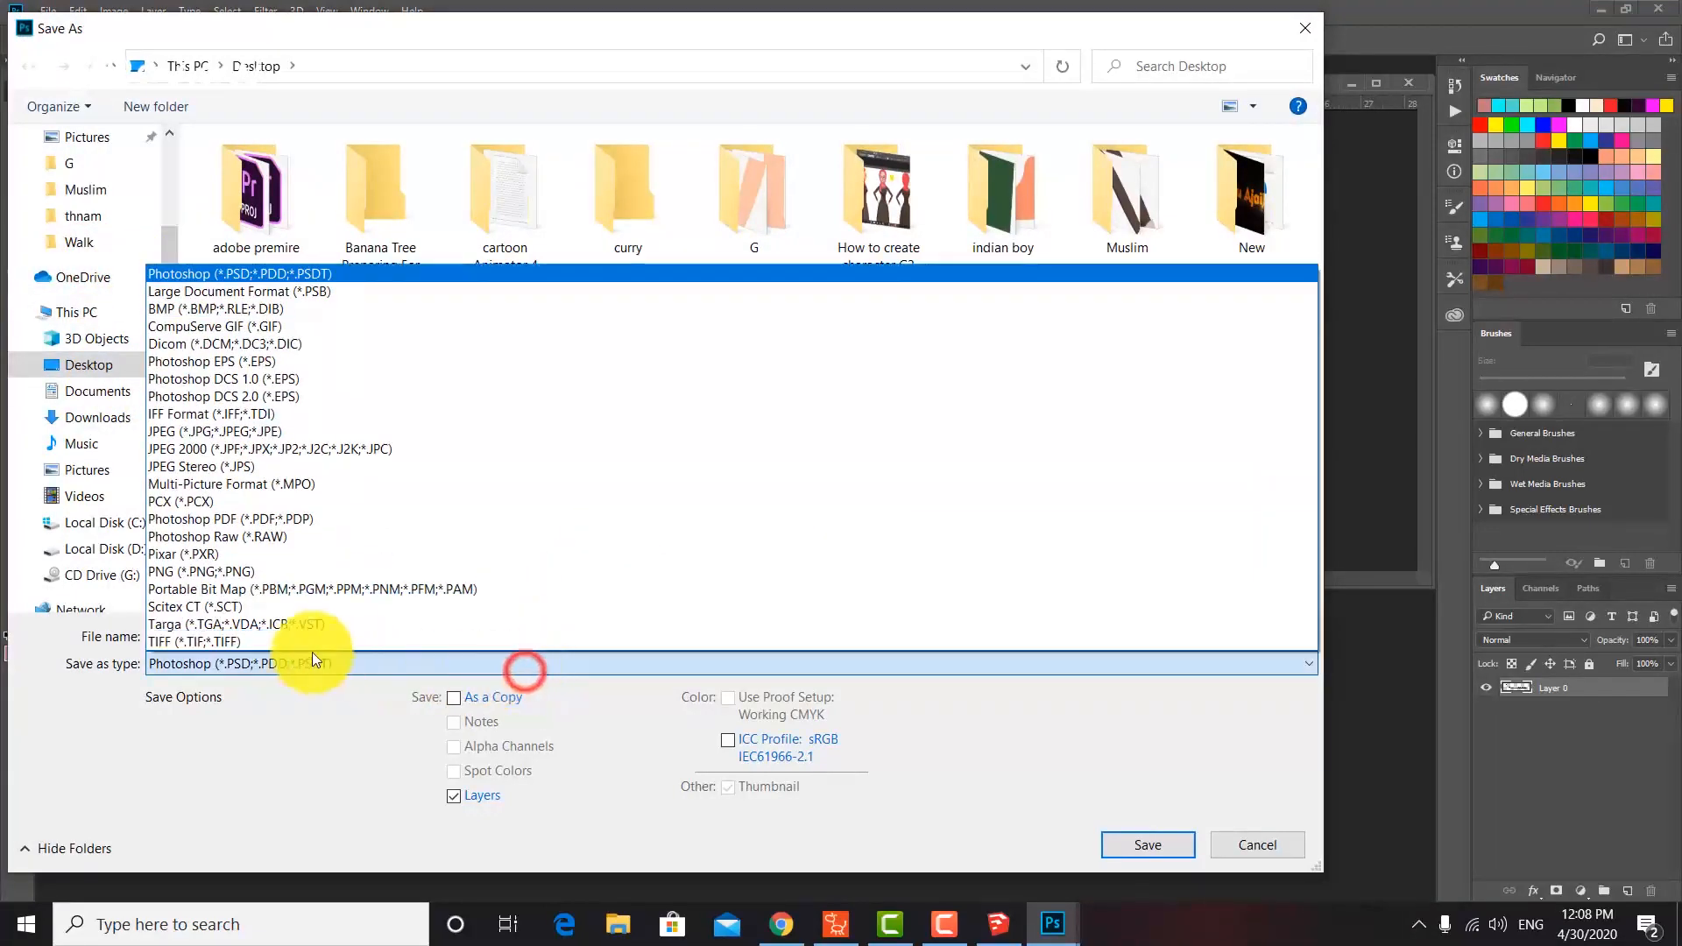
click(233, 570)
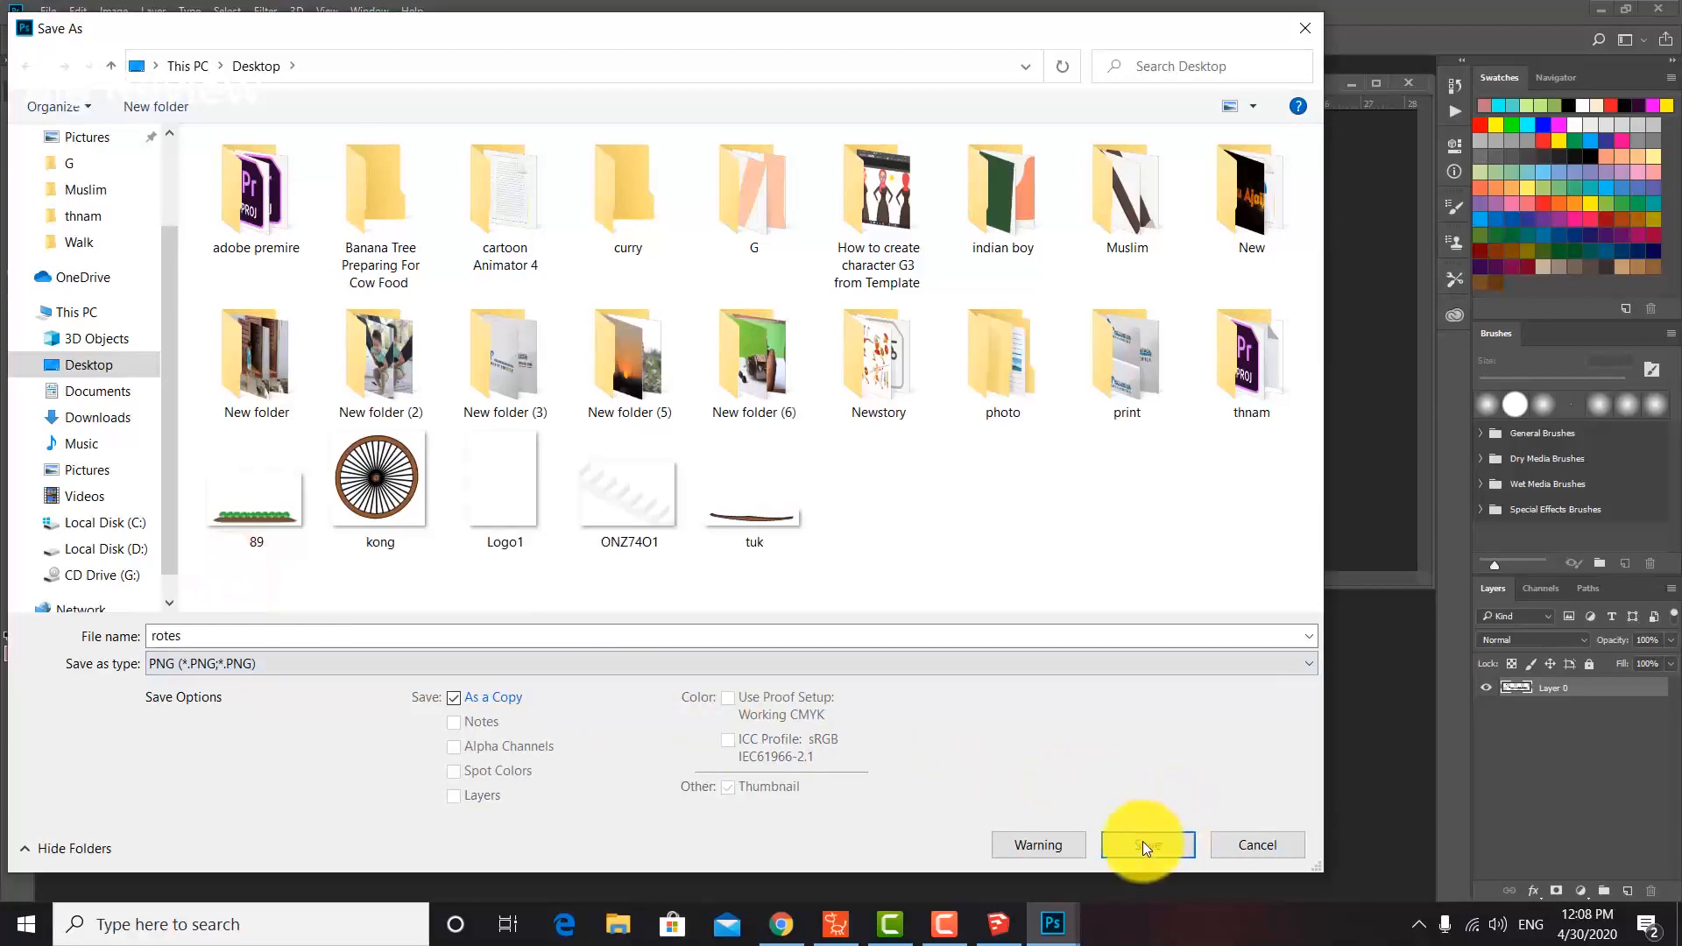
click(1143, 845)
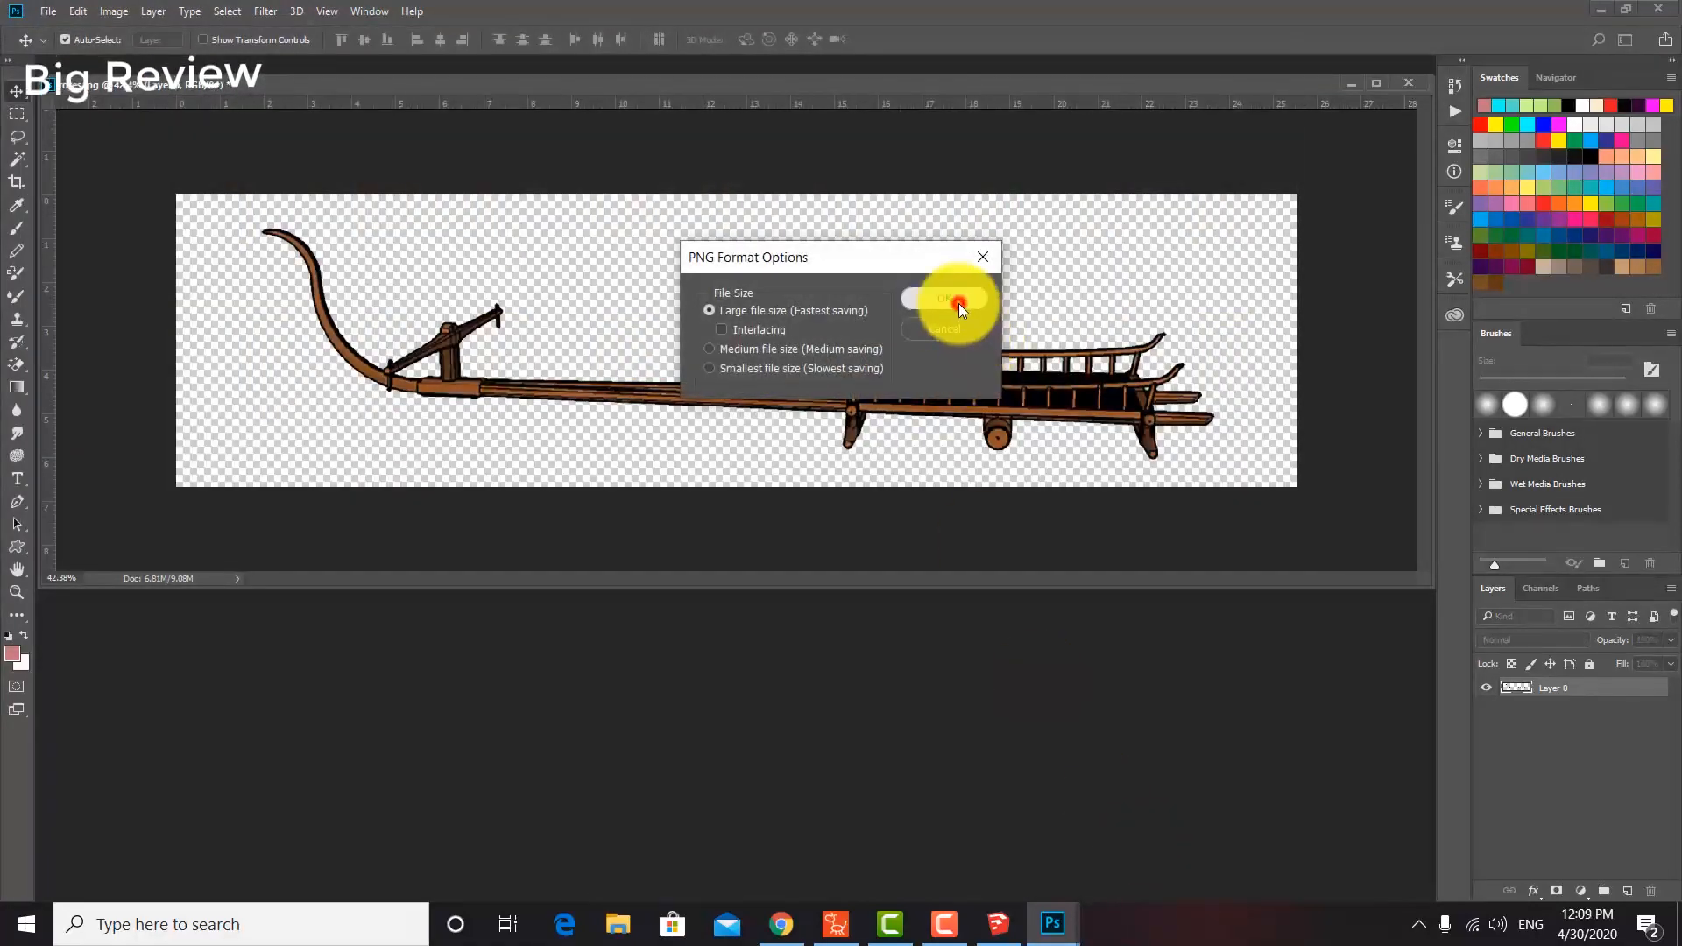
click(959, 302)
Minimize Photoshop to show the desktop and refresh it to check for the saved PNG.
click(1609, 13)
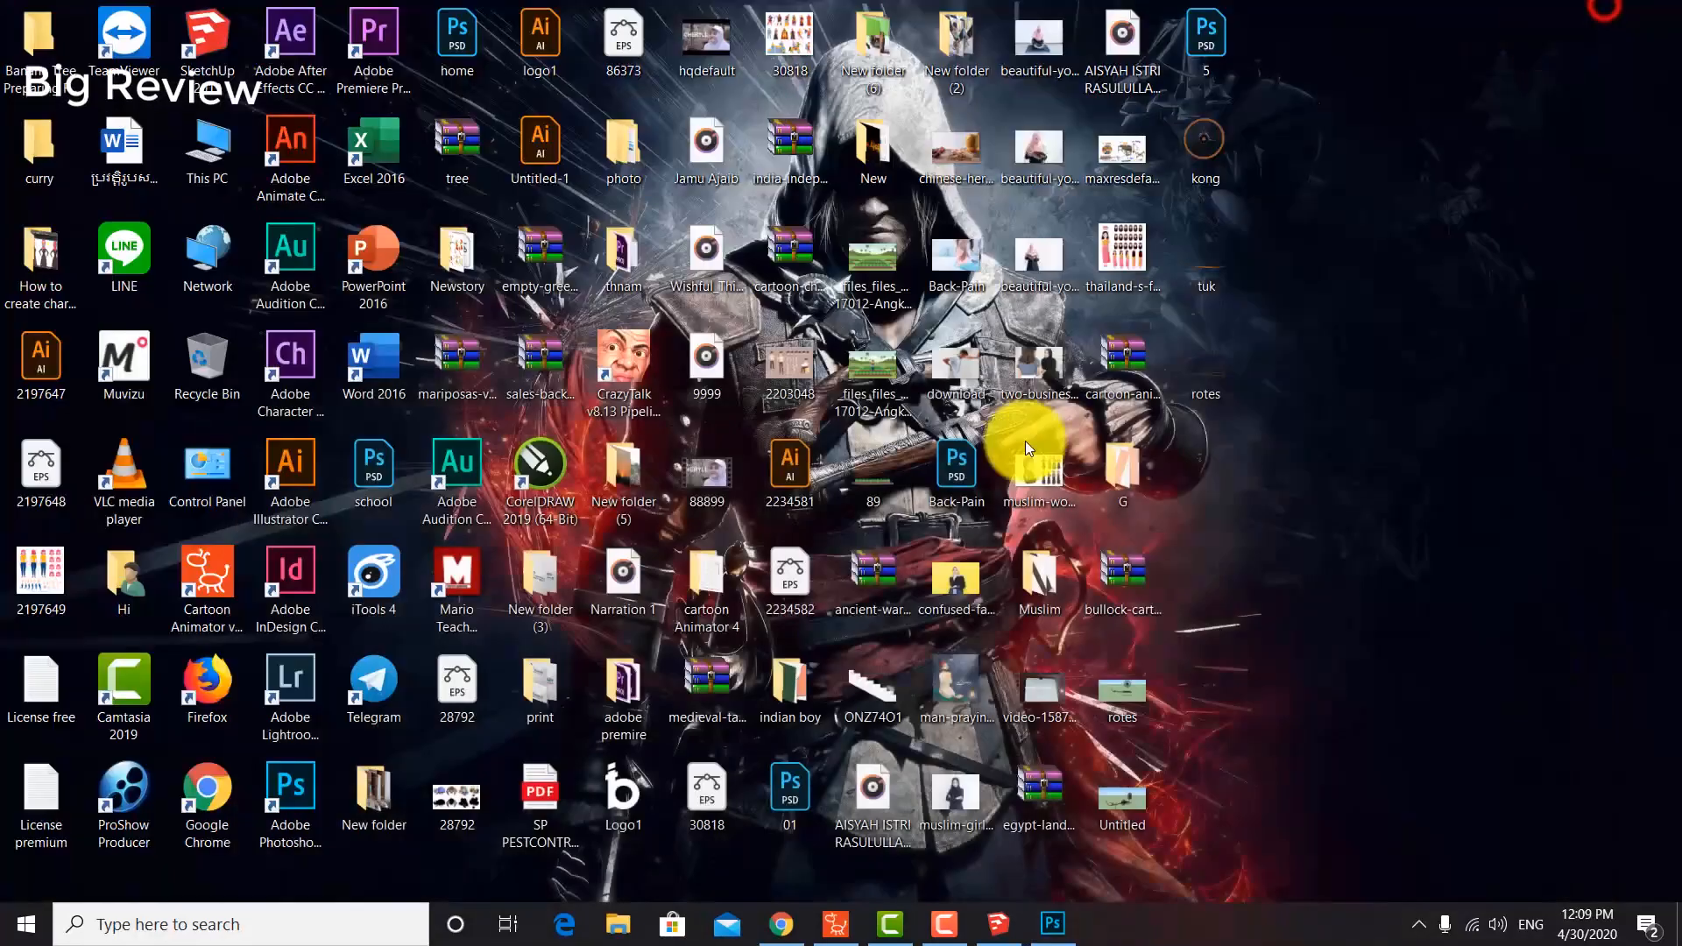
right_click(1344, 383)
click(1414, 450)
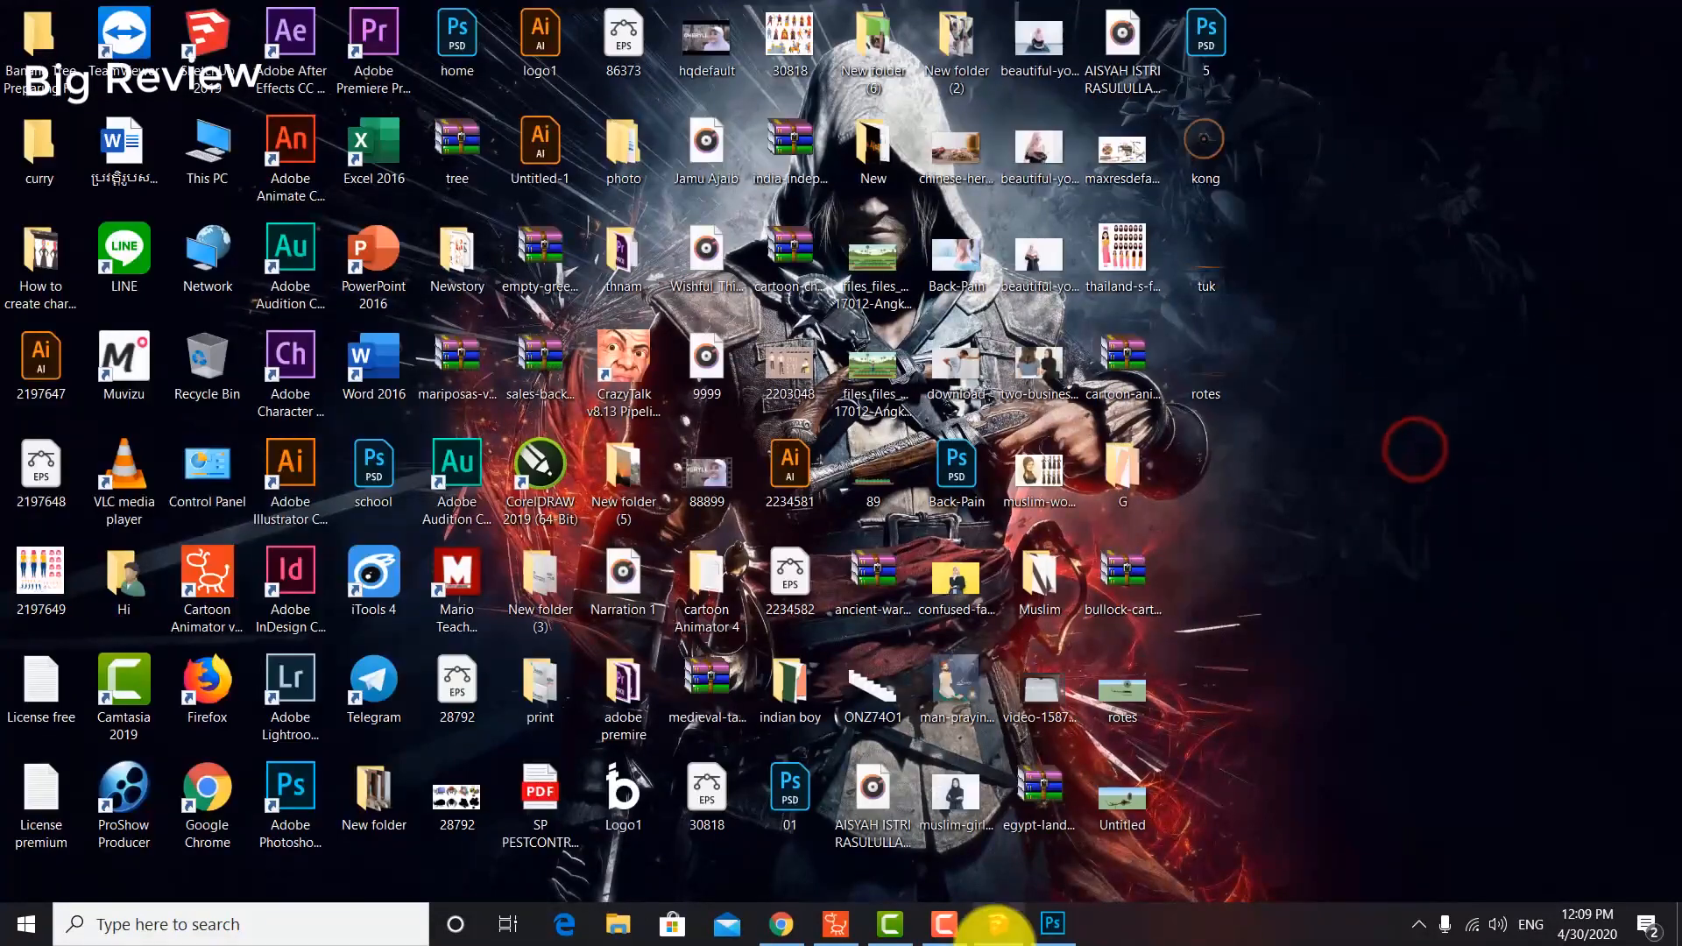
mouse_move(1001, 939)
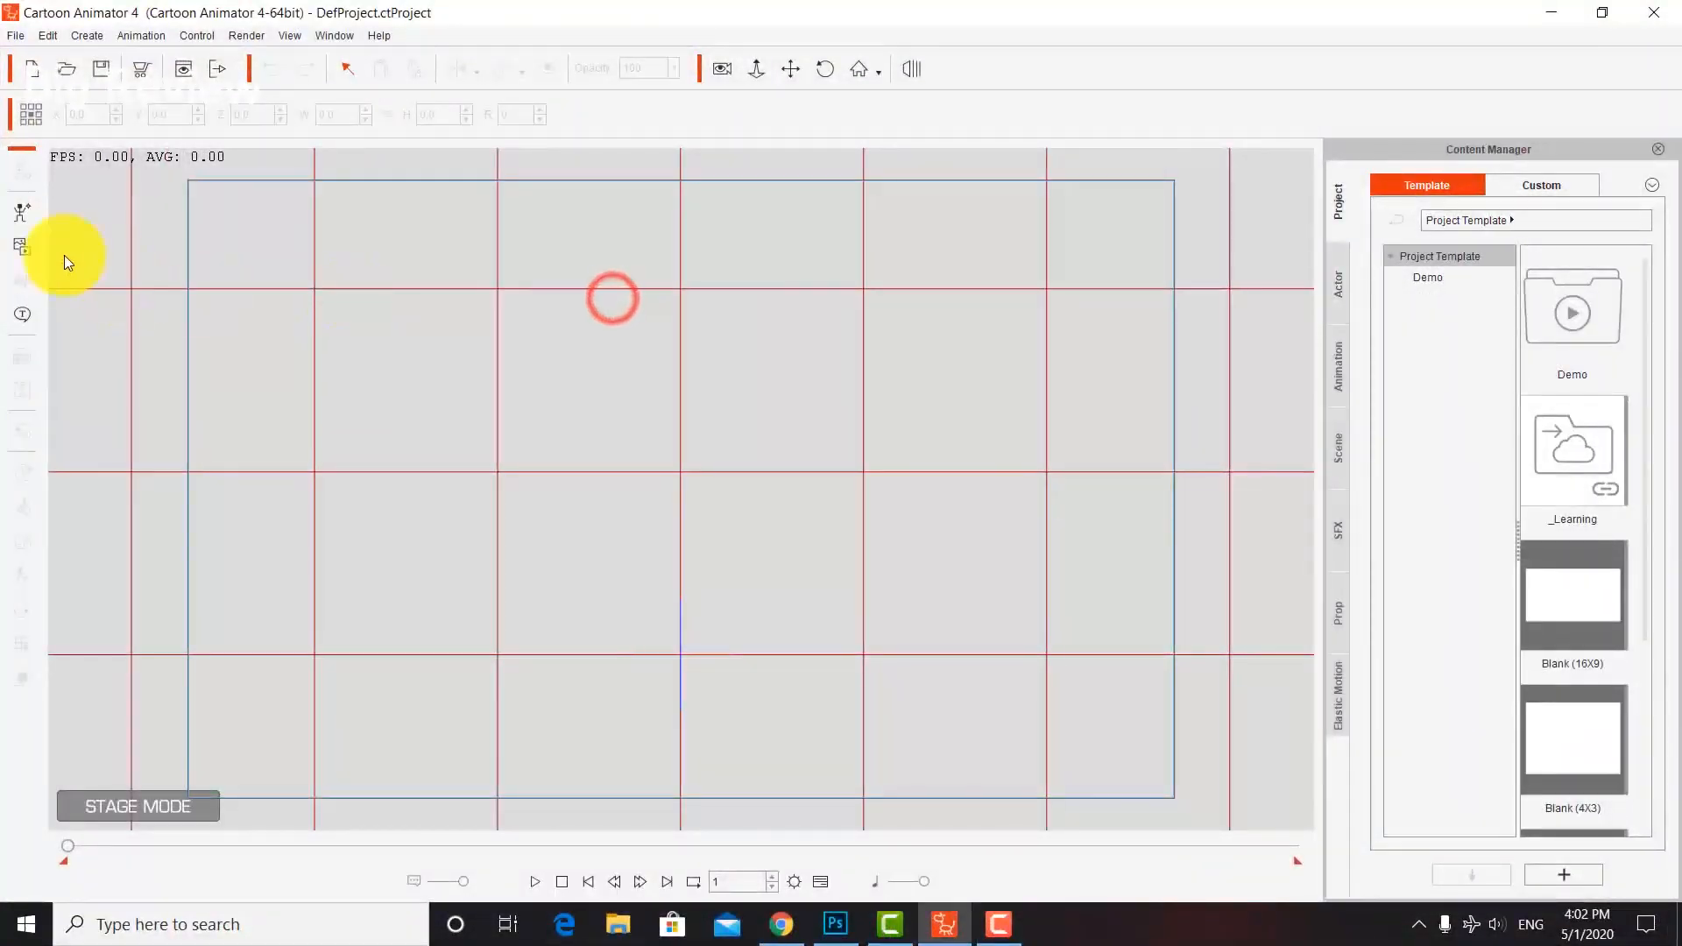
click(22, 246)
click(787, 382)
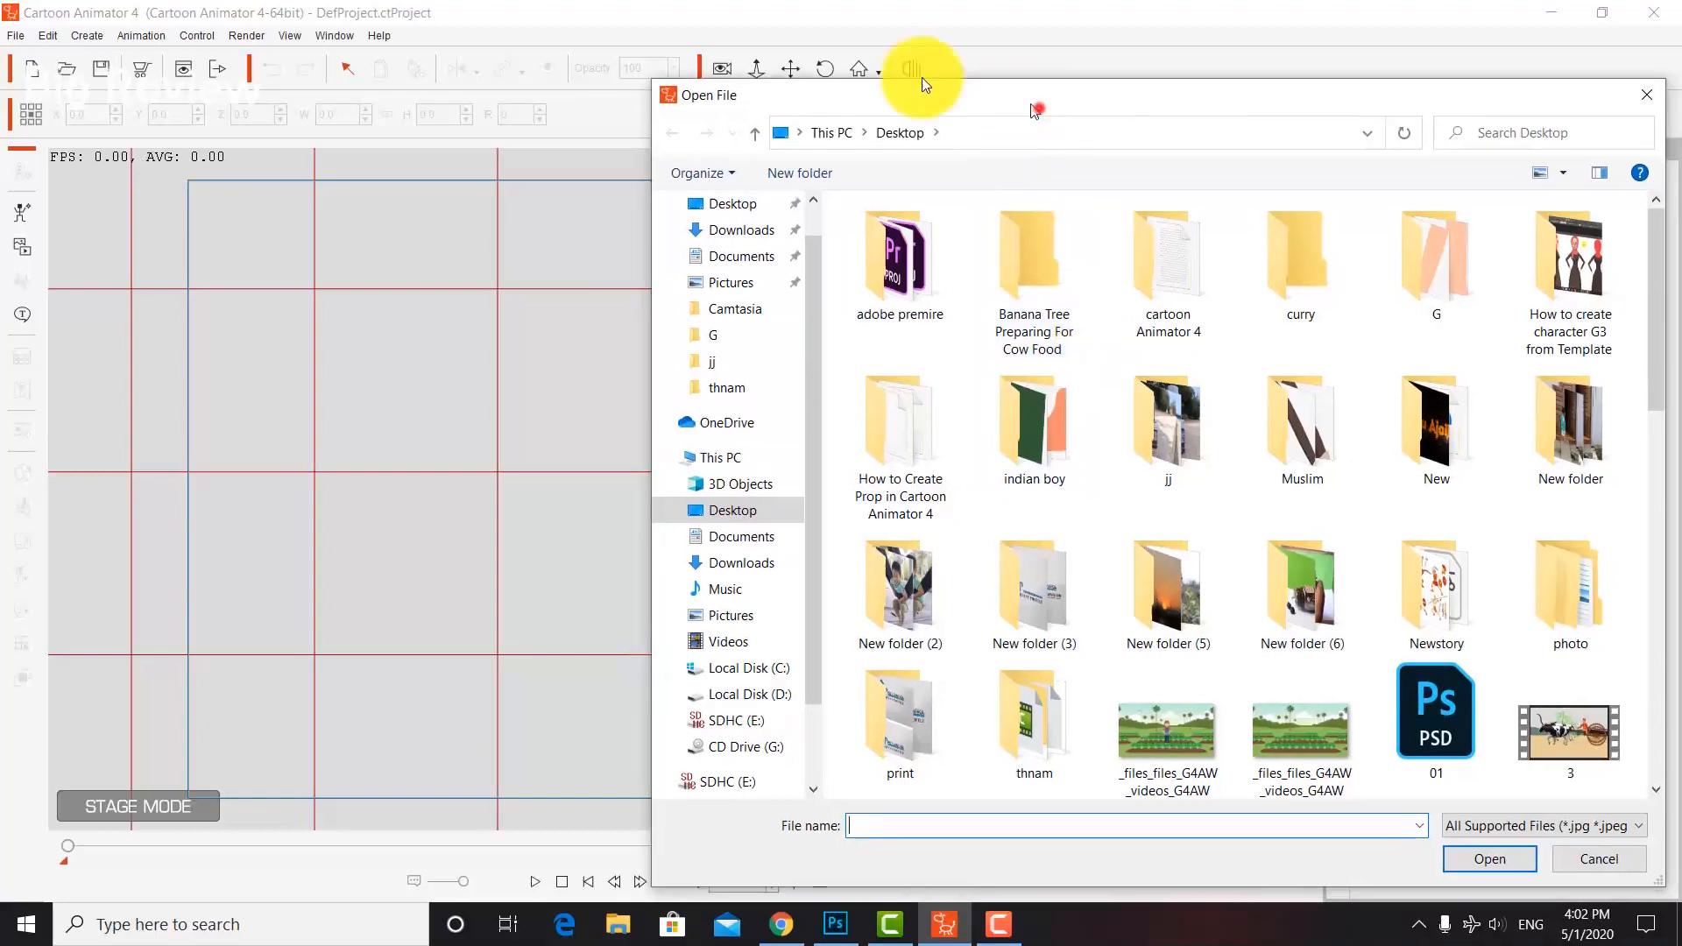
drag(1011, 97, 578, 29)
scroll(875, 410, down, 10)
scroll(767, 416, up, 3)
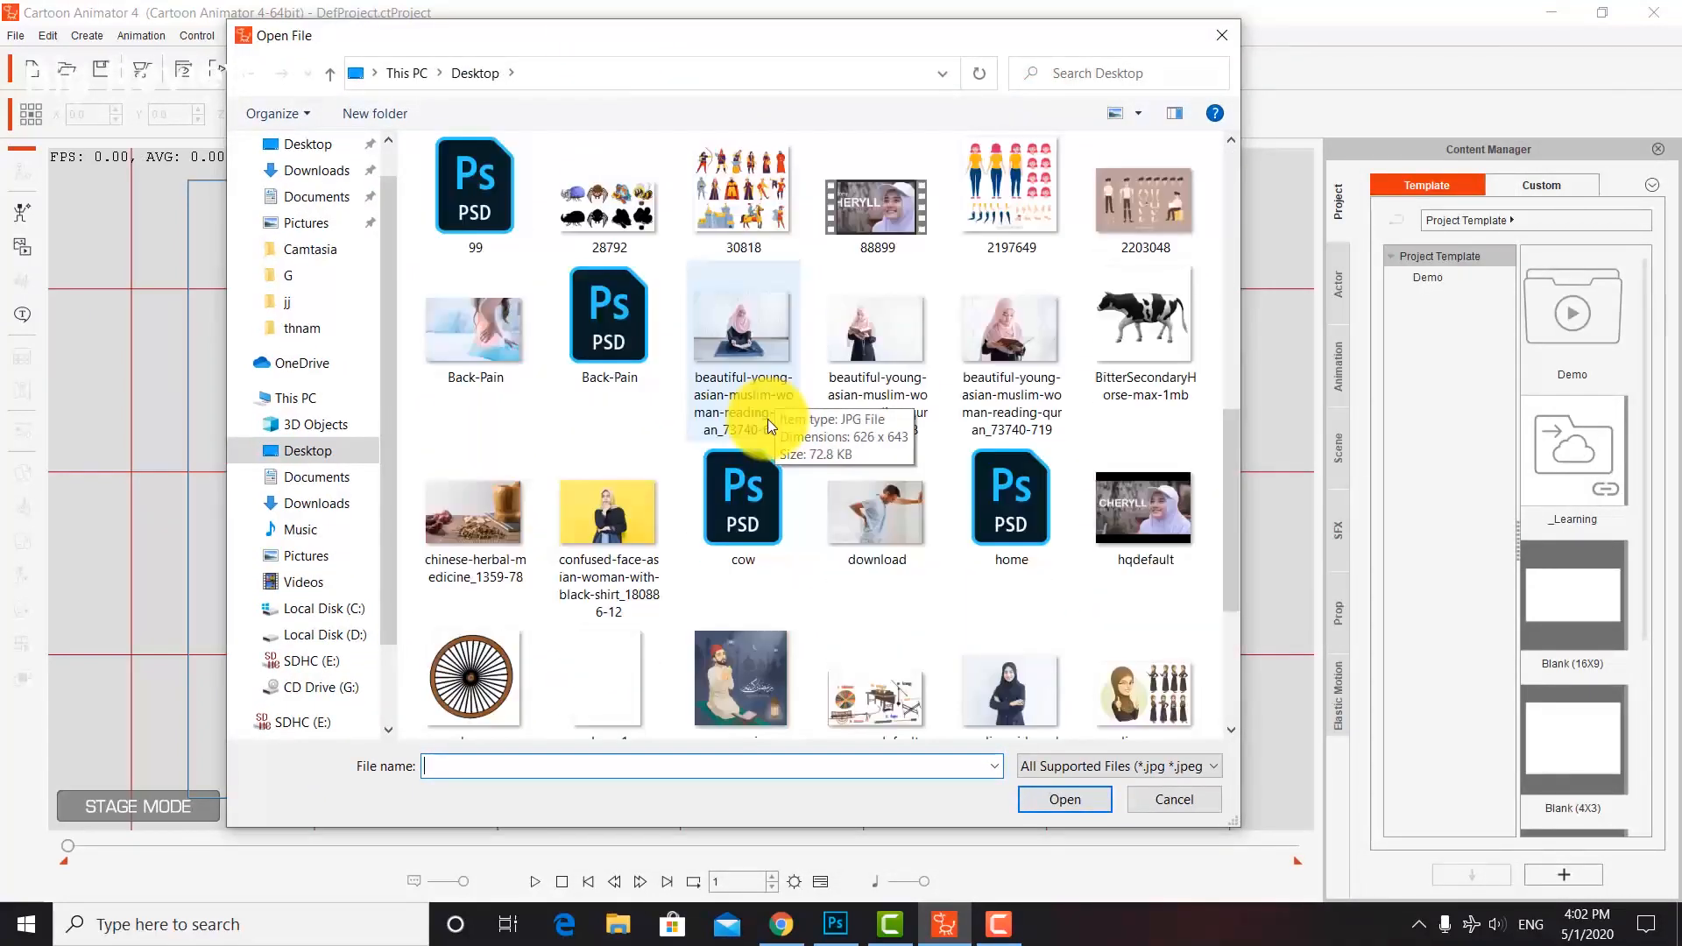
drag(1231, 427, 1224, 256)
double_click(756, 529)
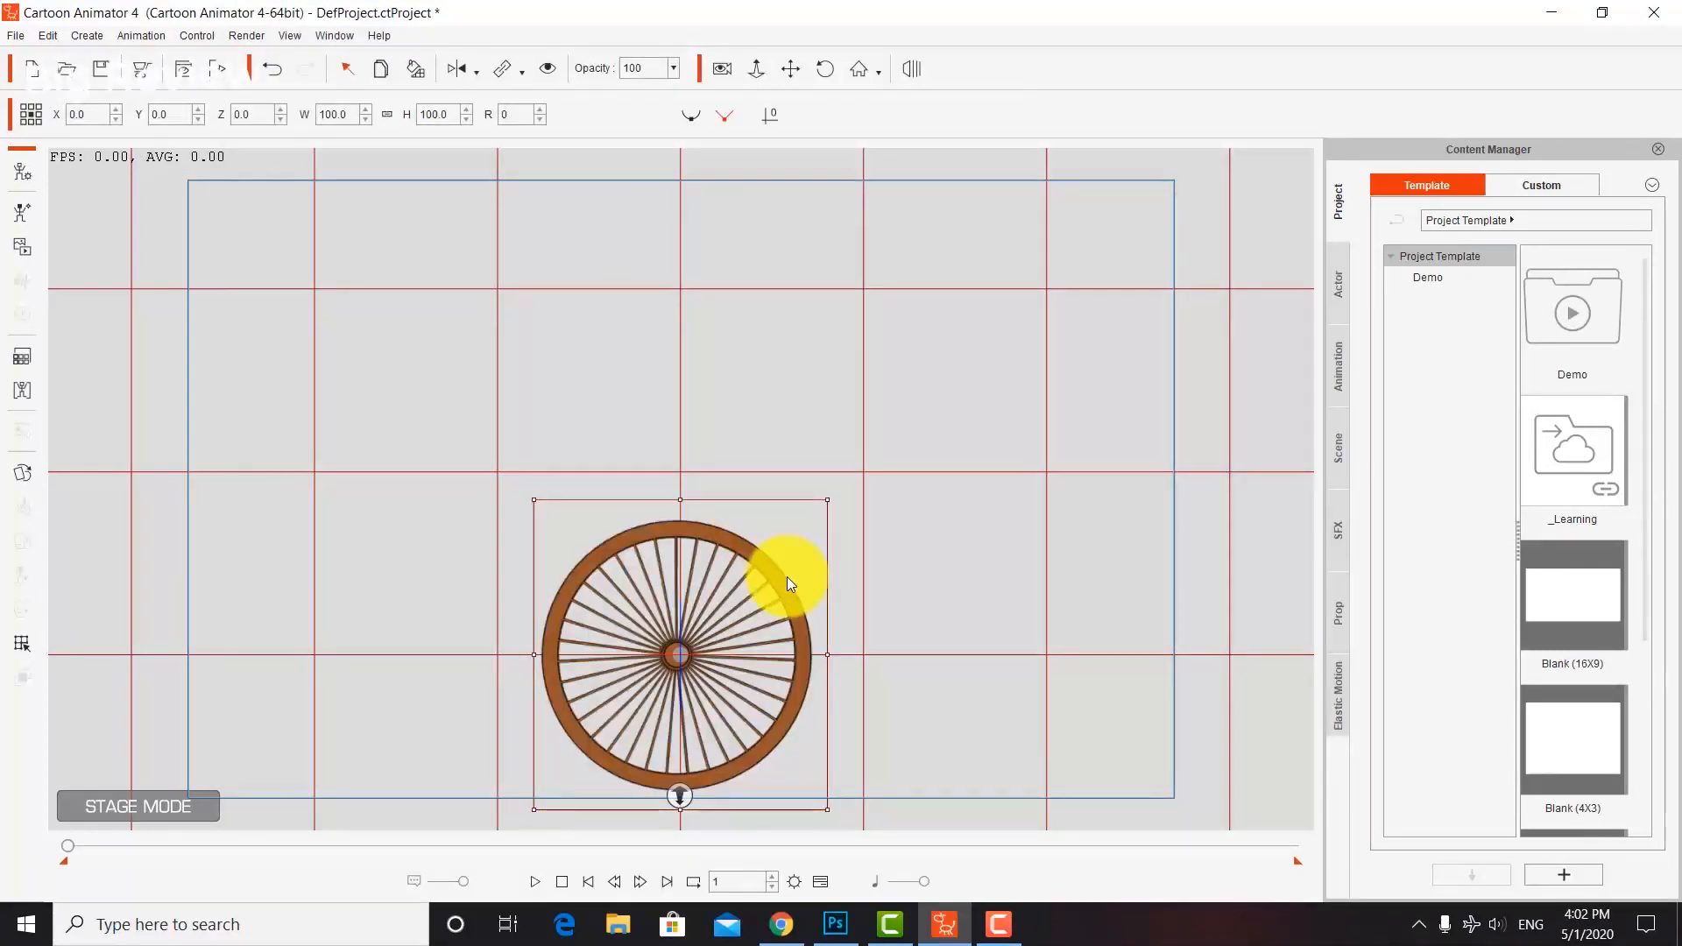
click(775, 571)
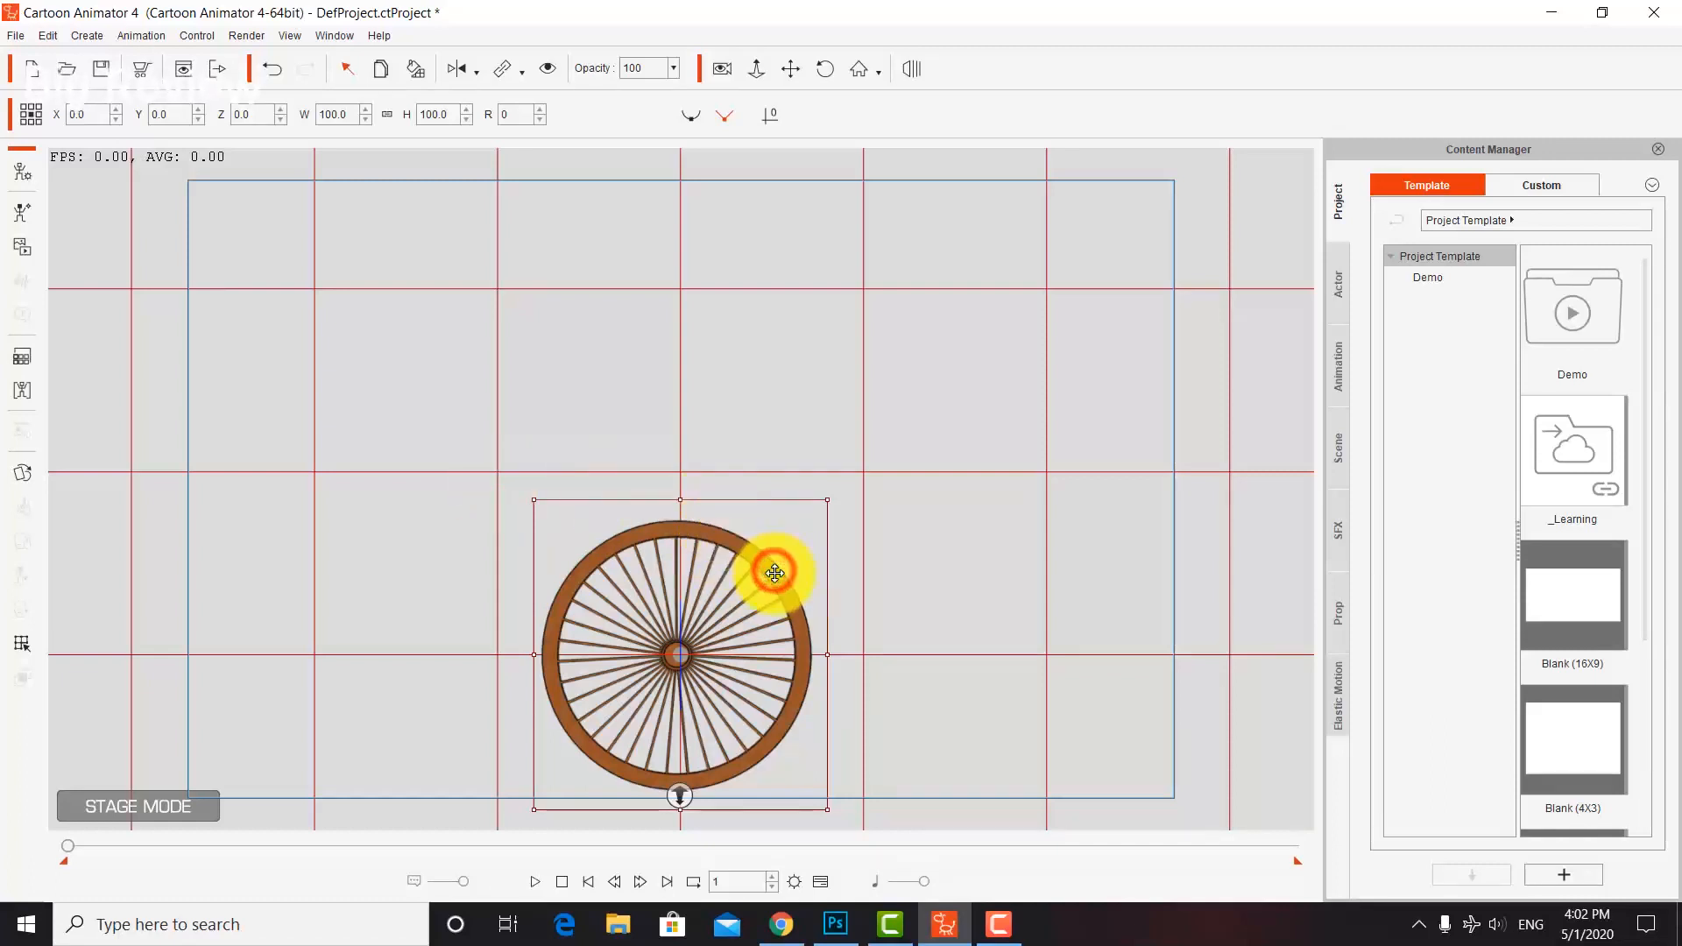
key(Delete)
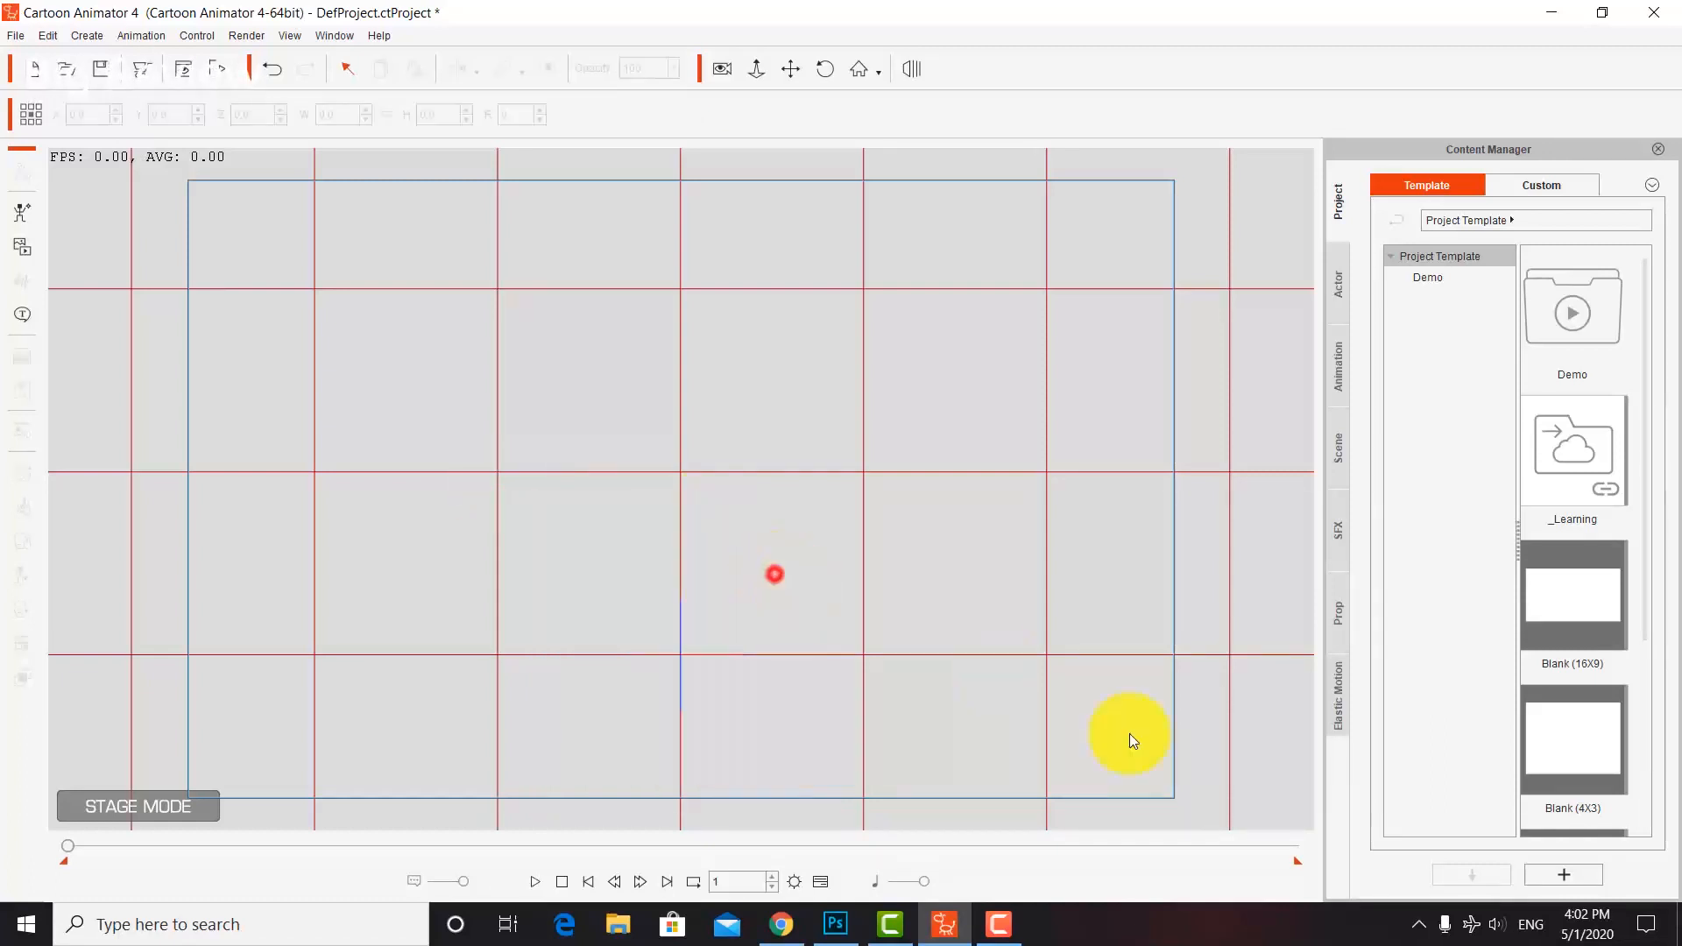
click(1005, 929)
click(1006, 931)
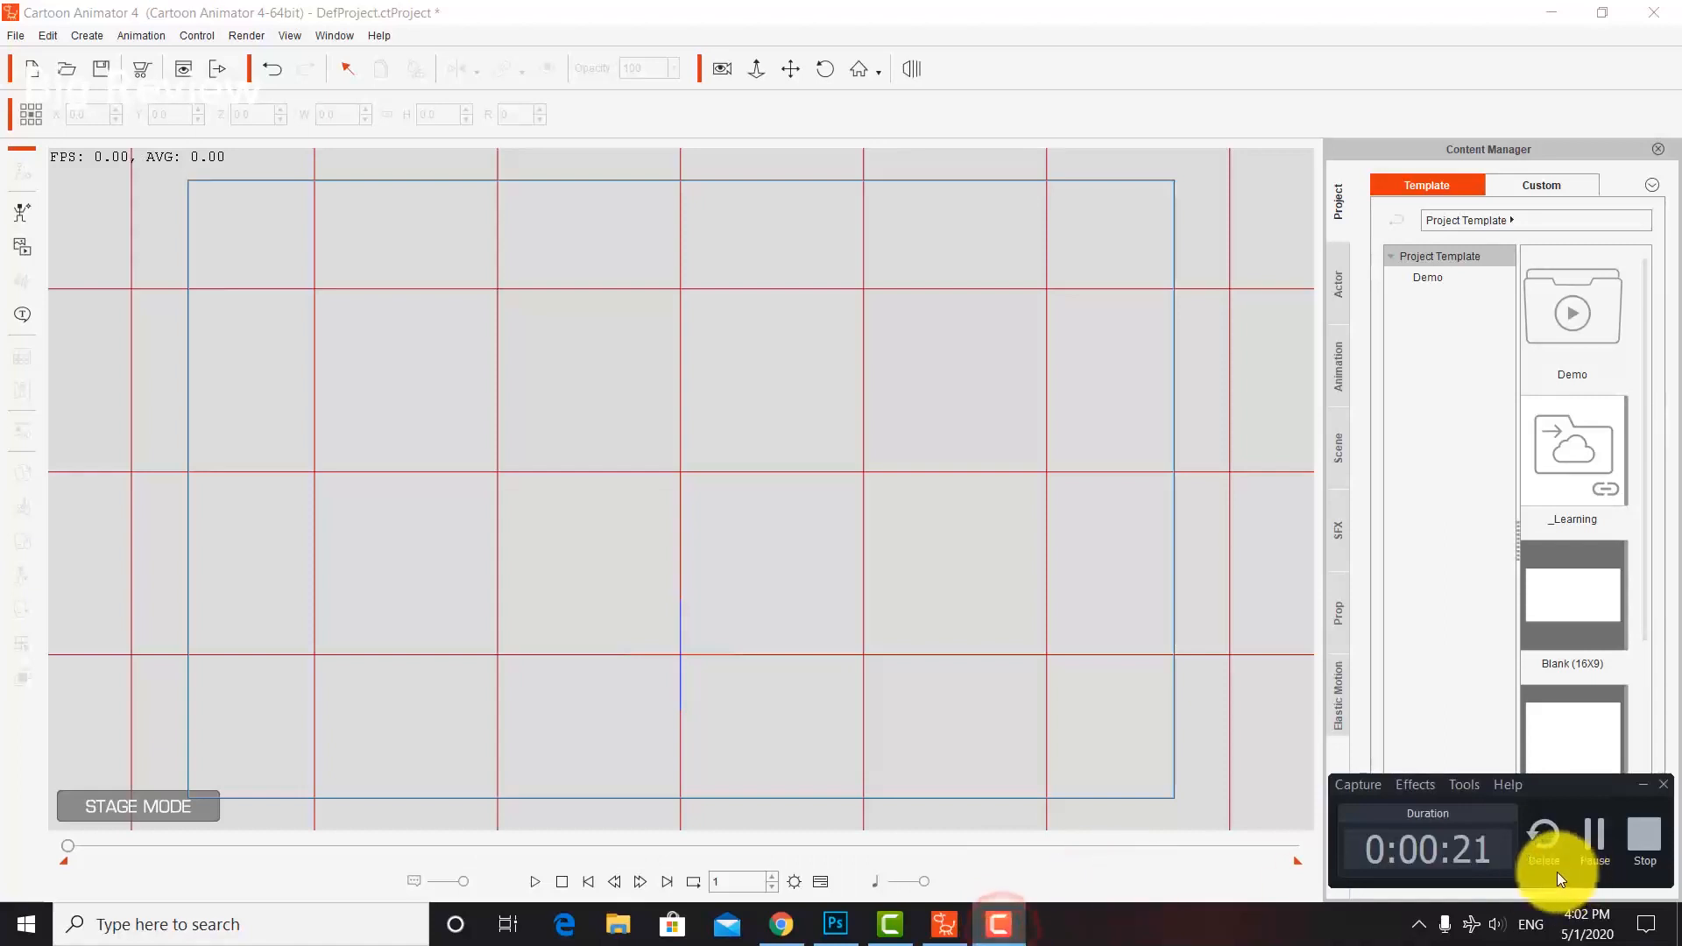
Import the wheel image 99 from the Desktop onto the stage as a prop.
click(23, 254)
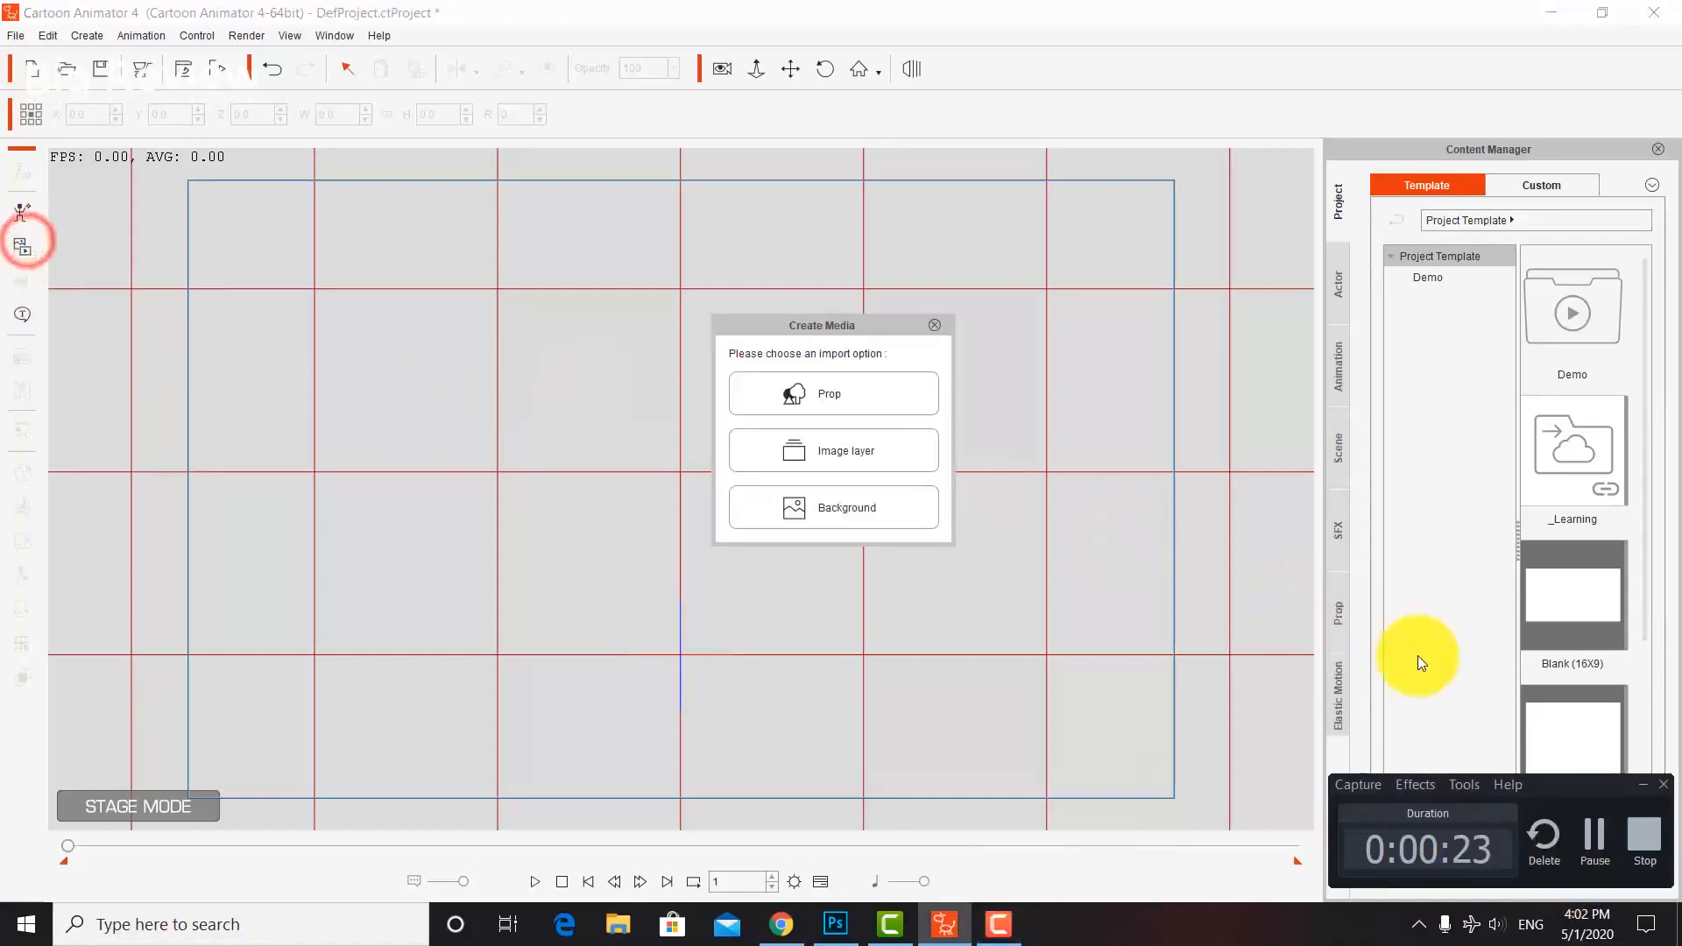
click(816, 393)
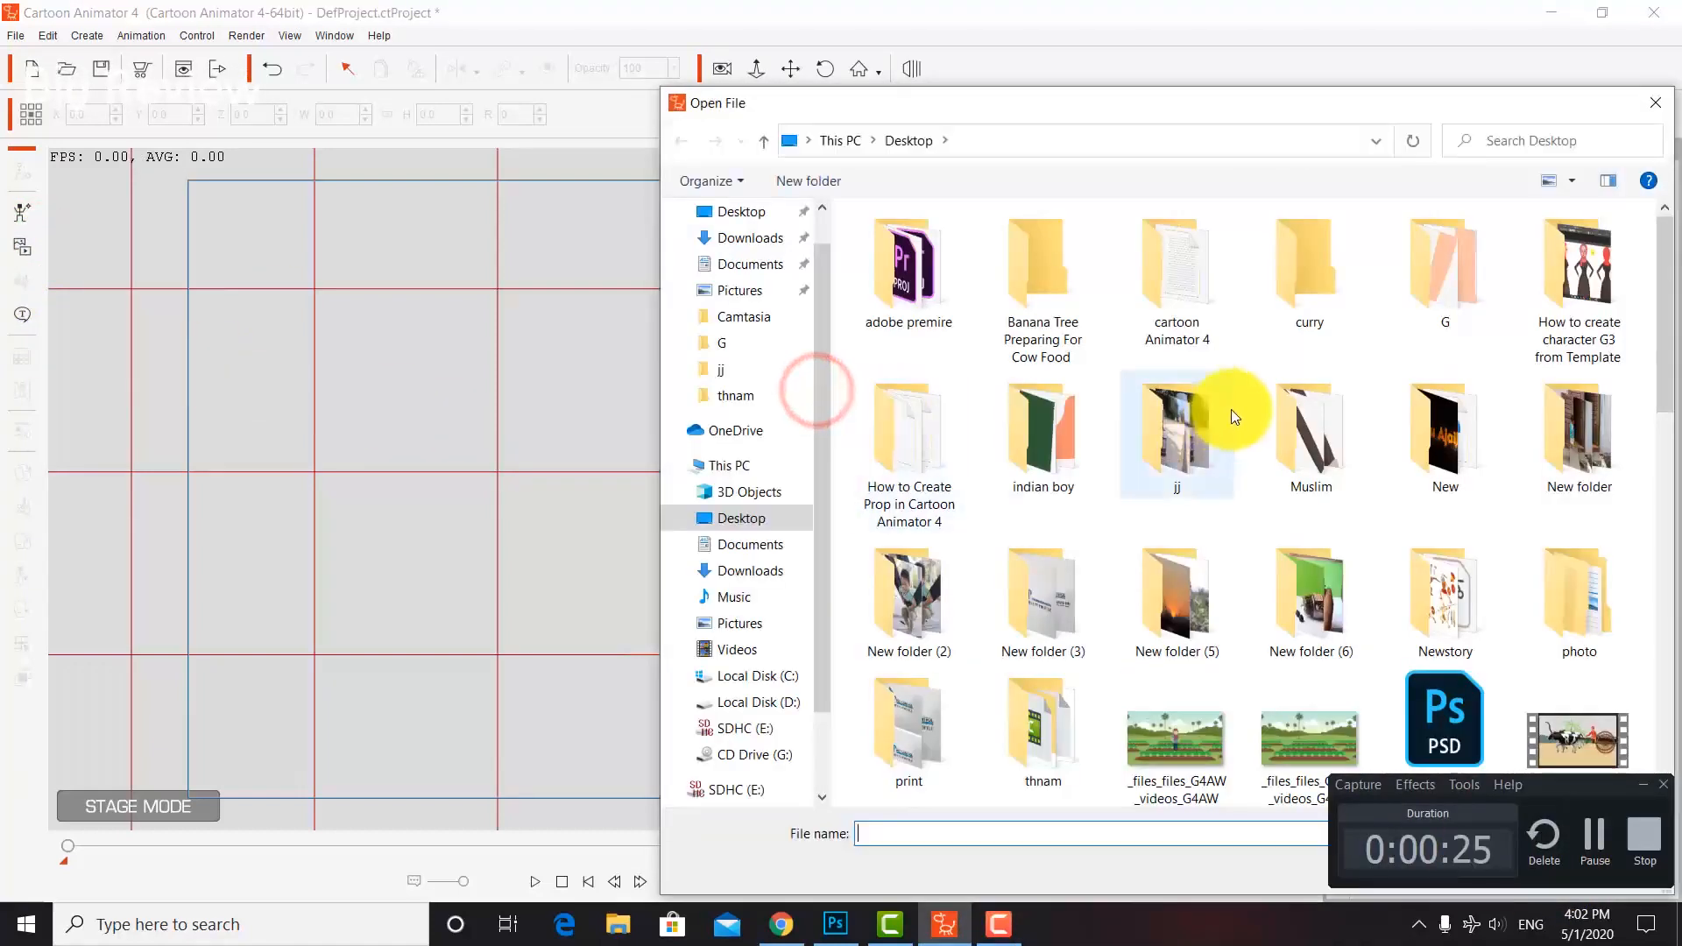
drag(1193, 94, 918, 35)
scroll(982, 428, down, 10)
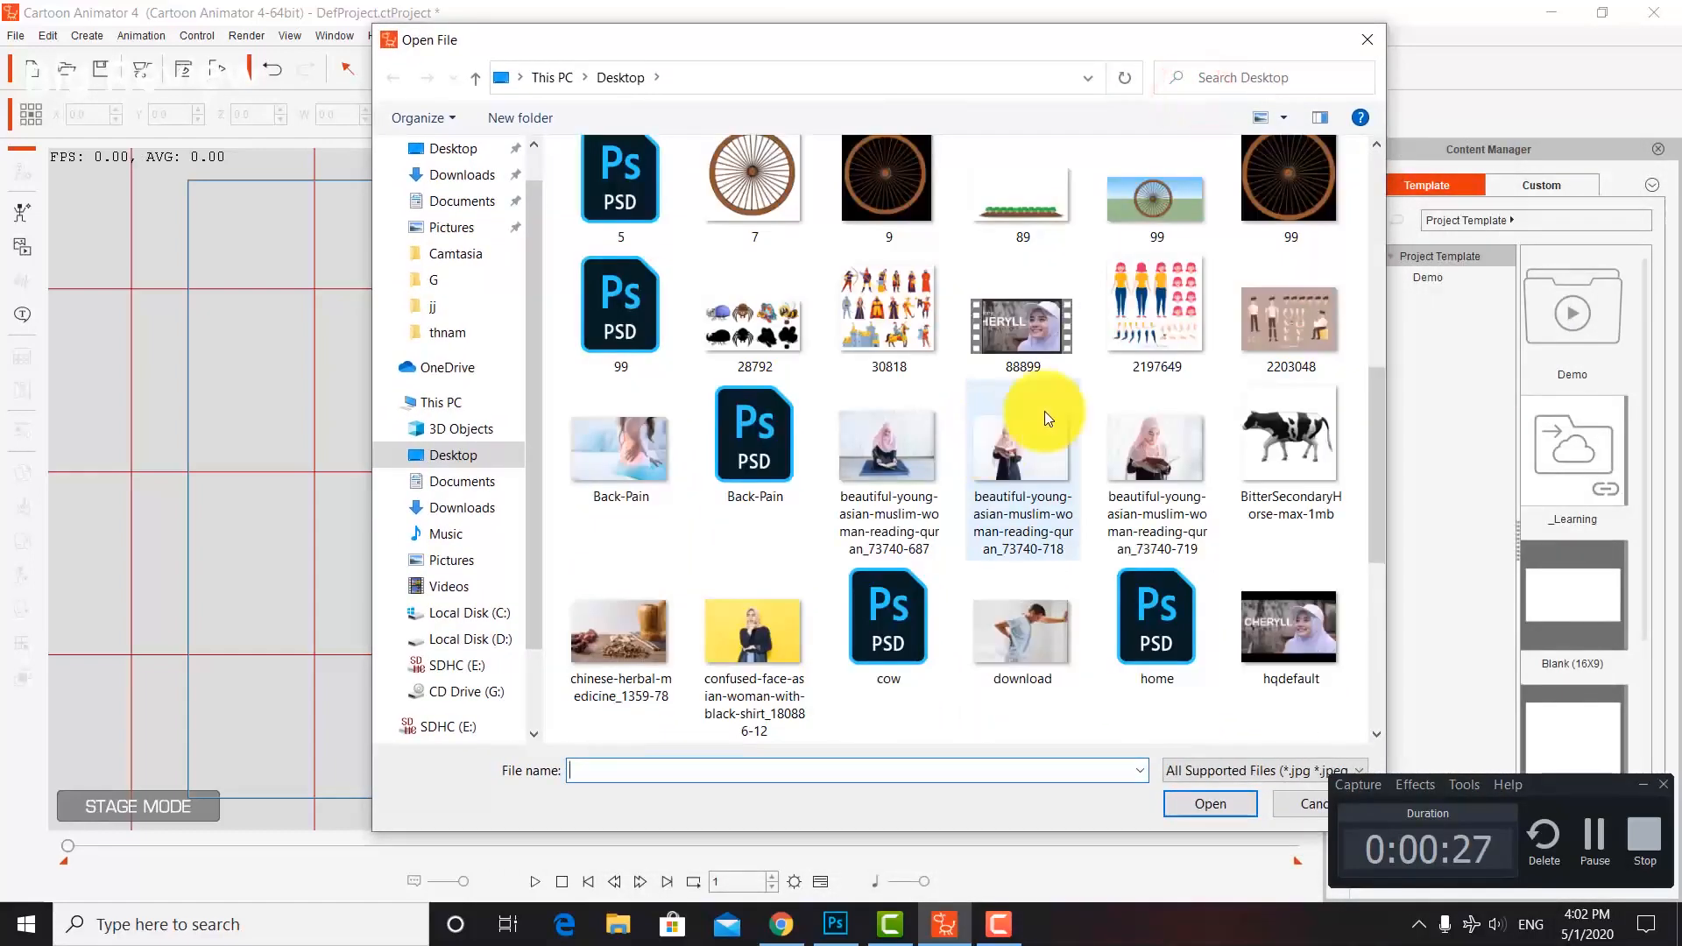
double_click(1311, 191)
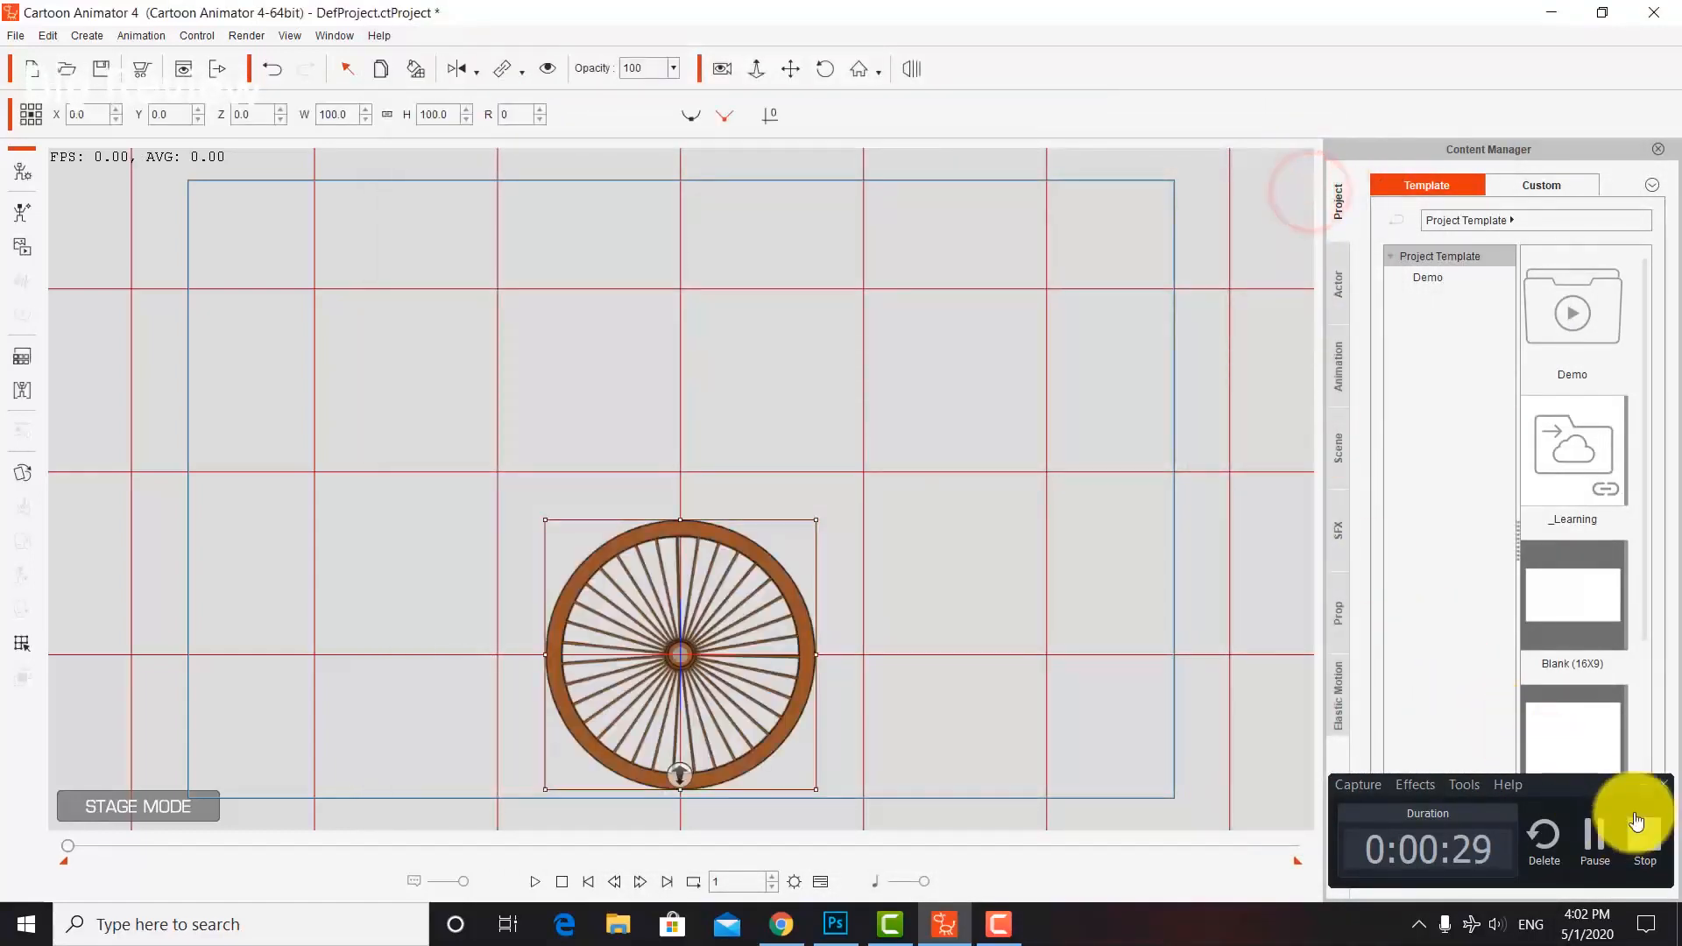
click(1644, 787)
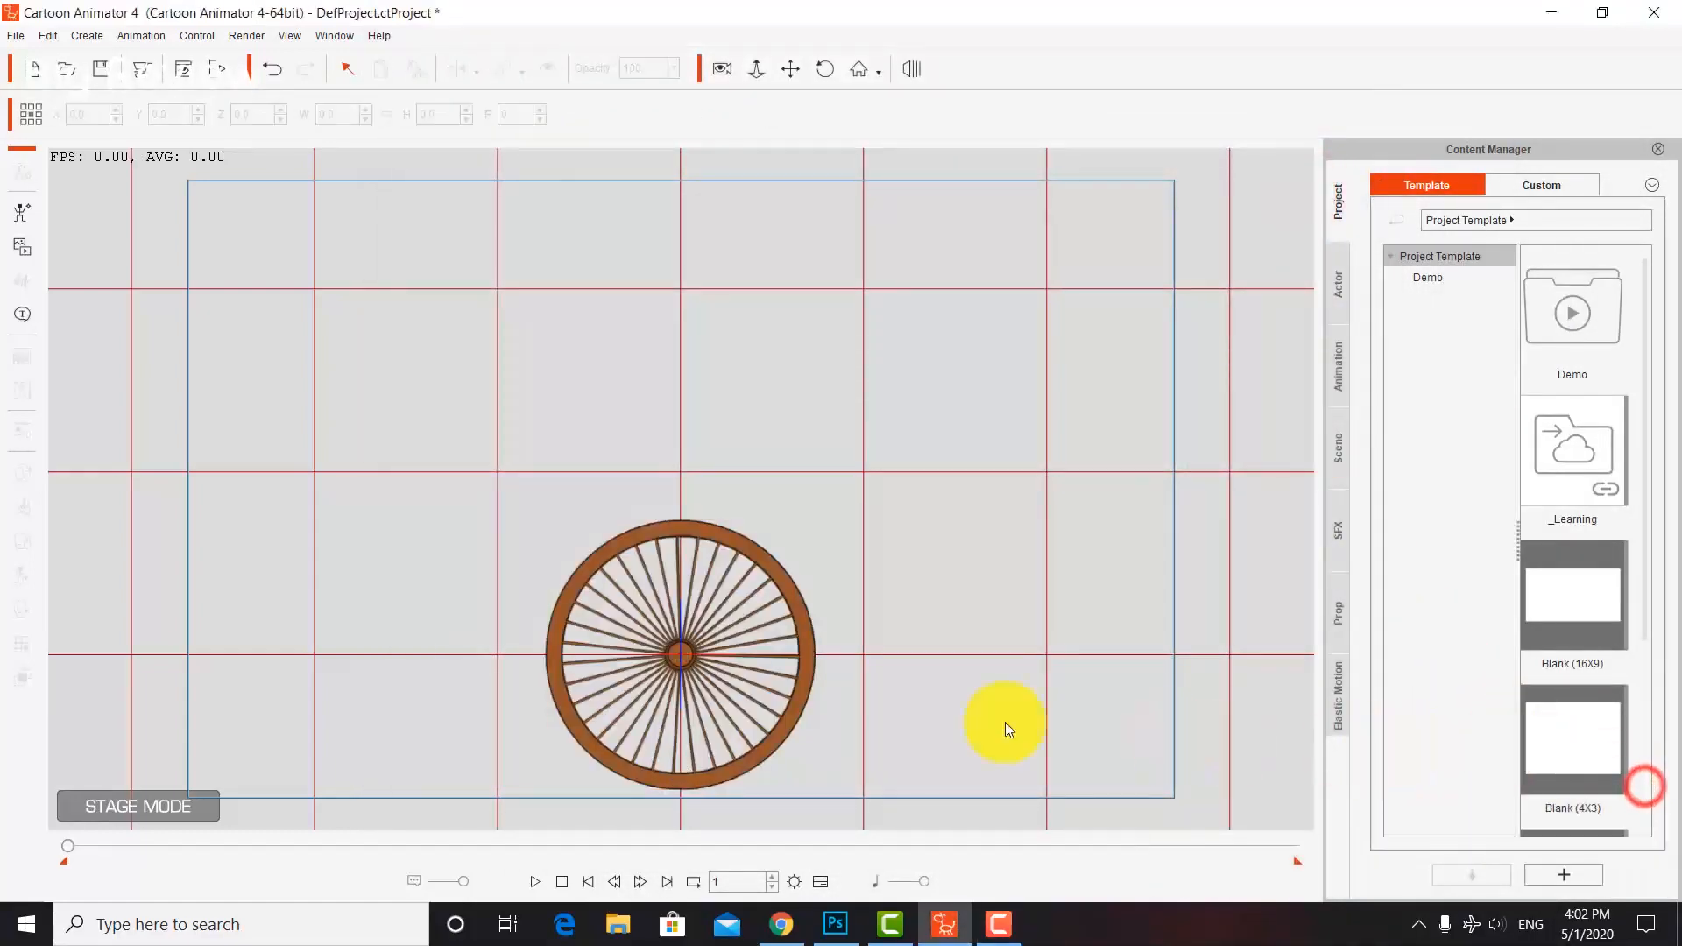
Move the wheel up near the stage centre, at about X 2.4, Y 113, and enlarge it to about 119%.
click(791, 624)
drag(783, 616, 735, 385)
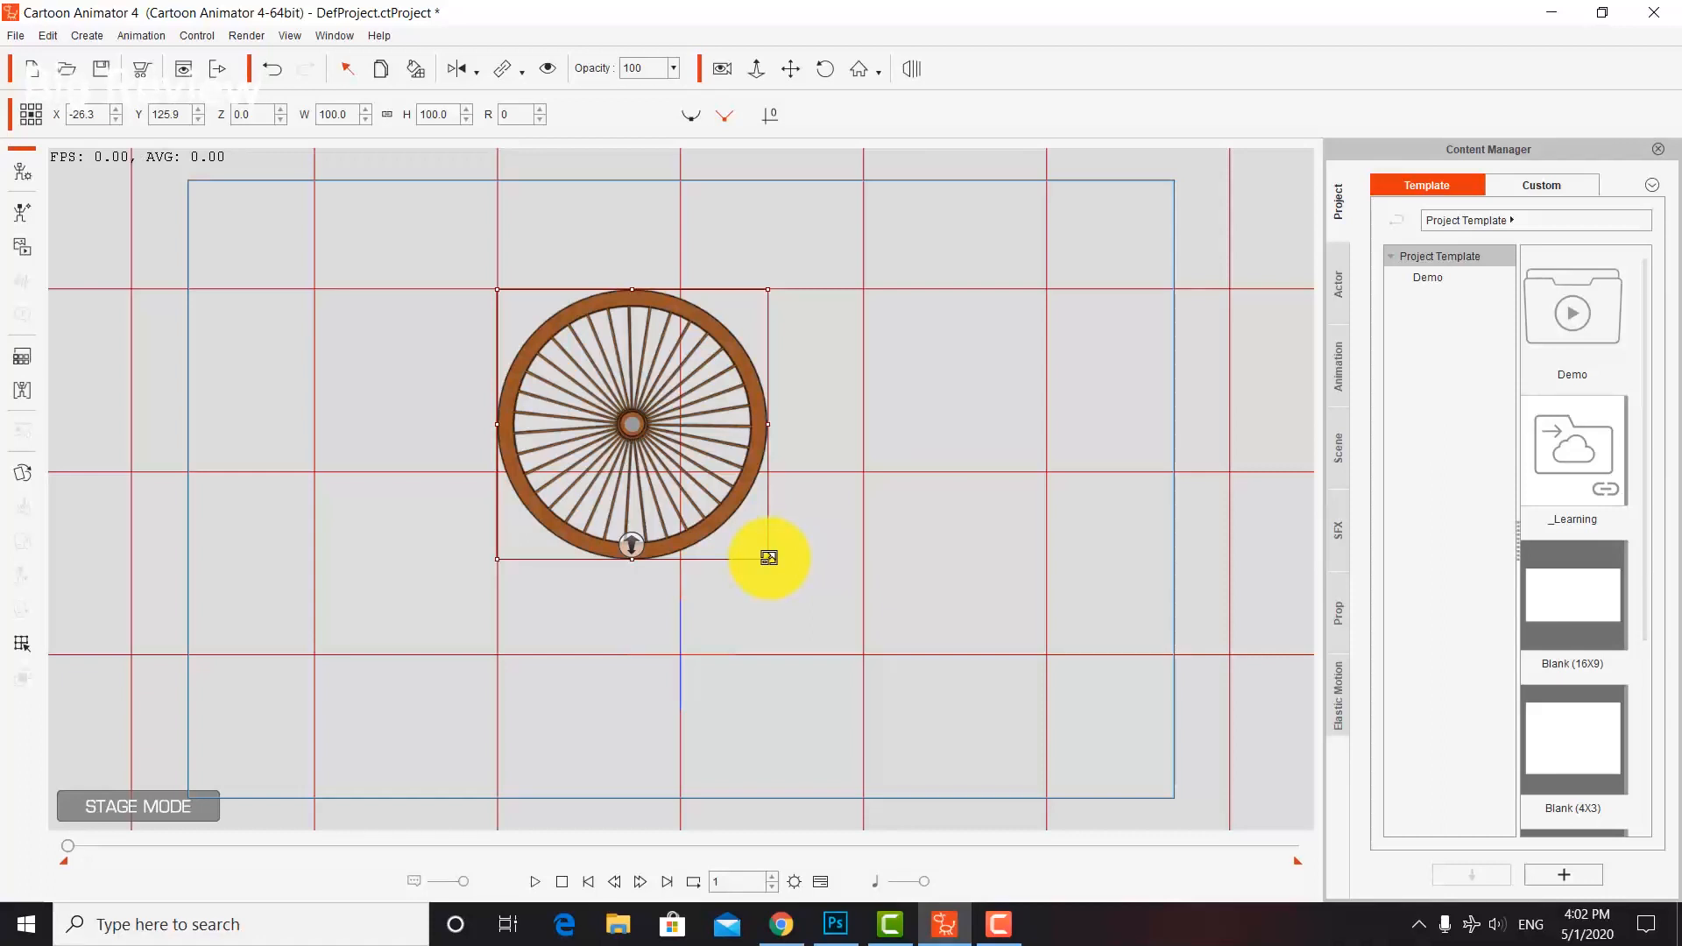
drag(768, 558, 800, 577)
drag(751, 525, 798, 555)
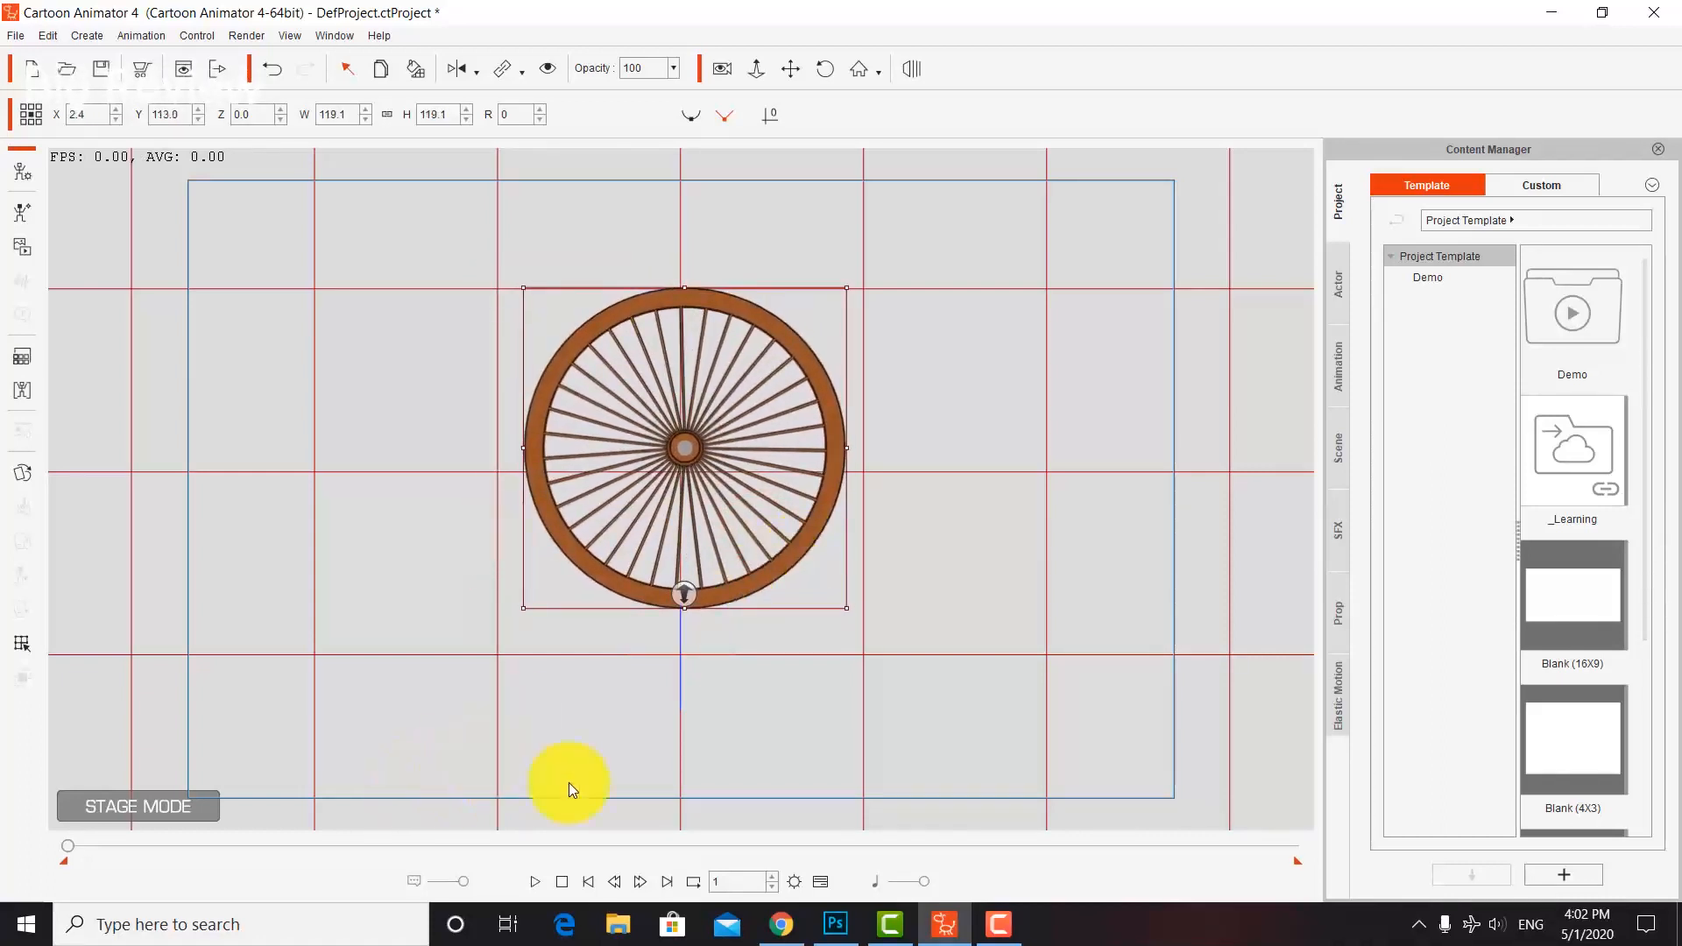
Open the timeline, show the wheel's Transform track and select its first keyframe.
click(822, 882)
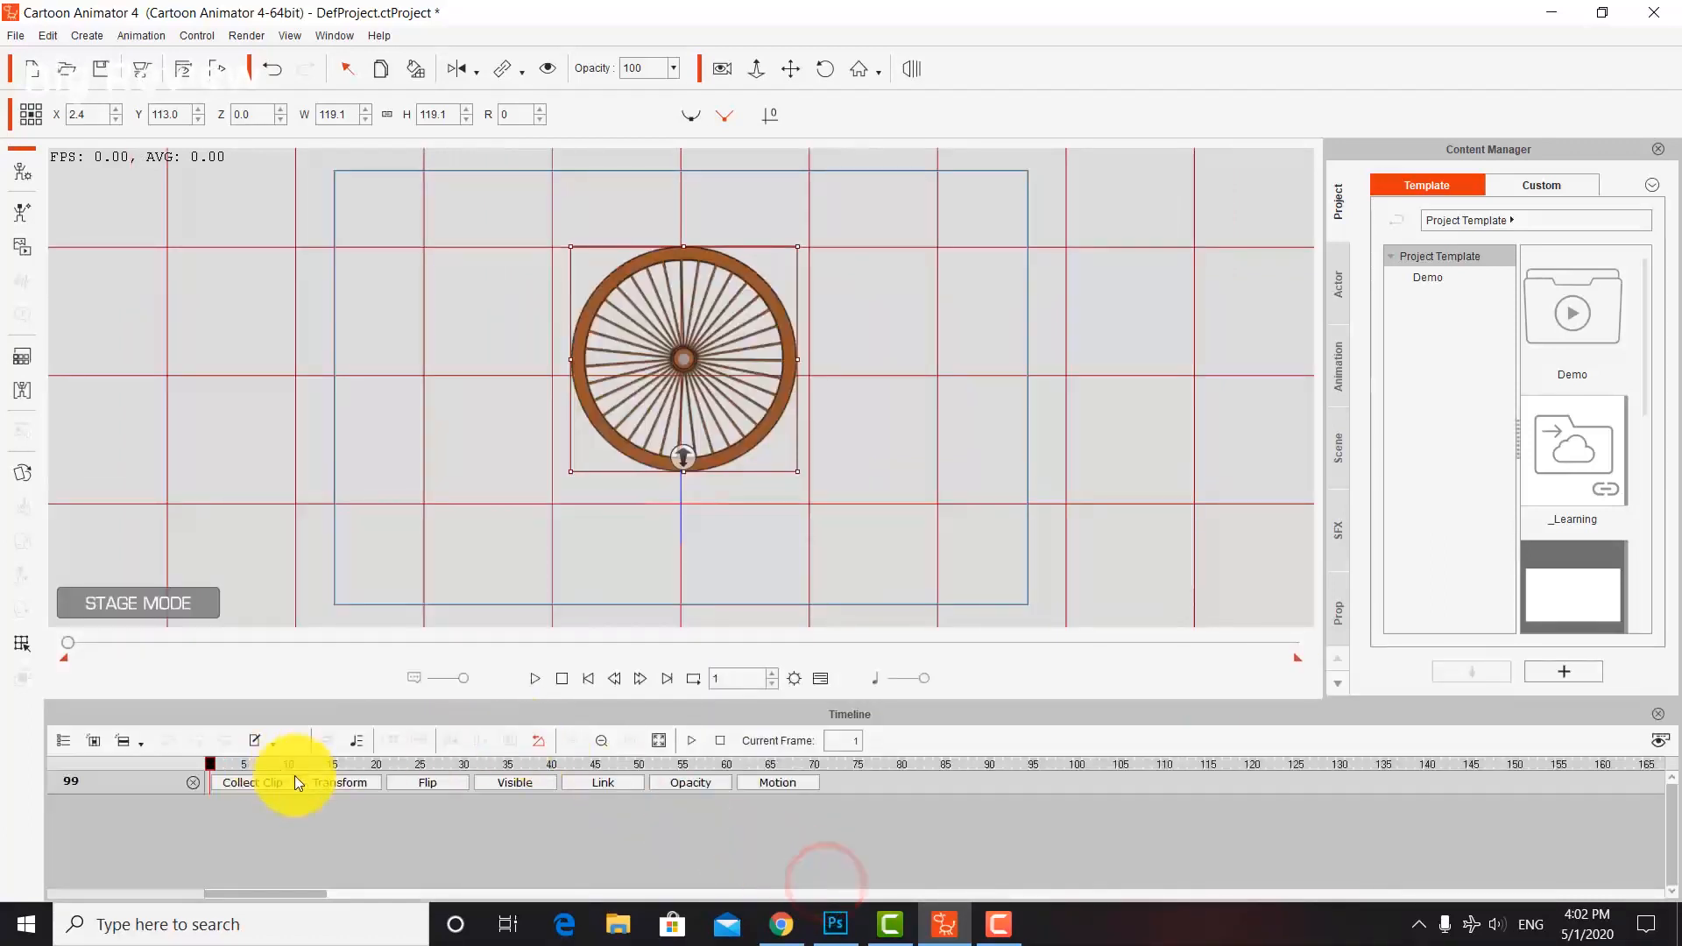
click(338, 784)
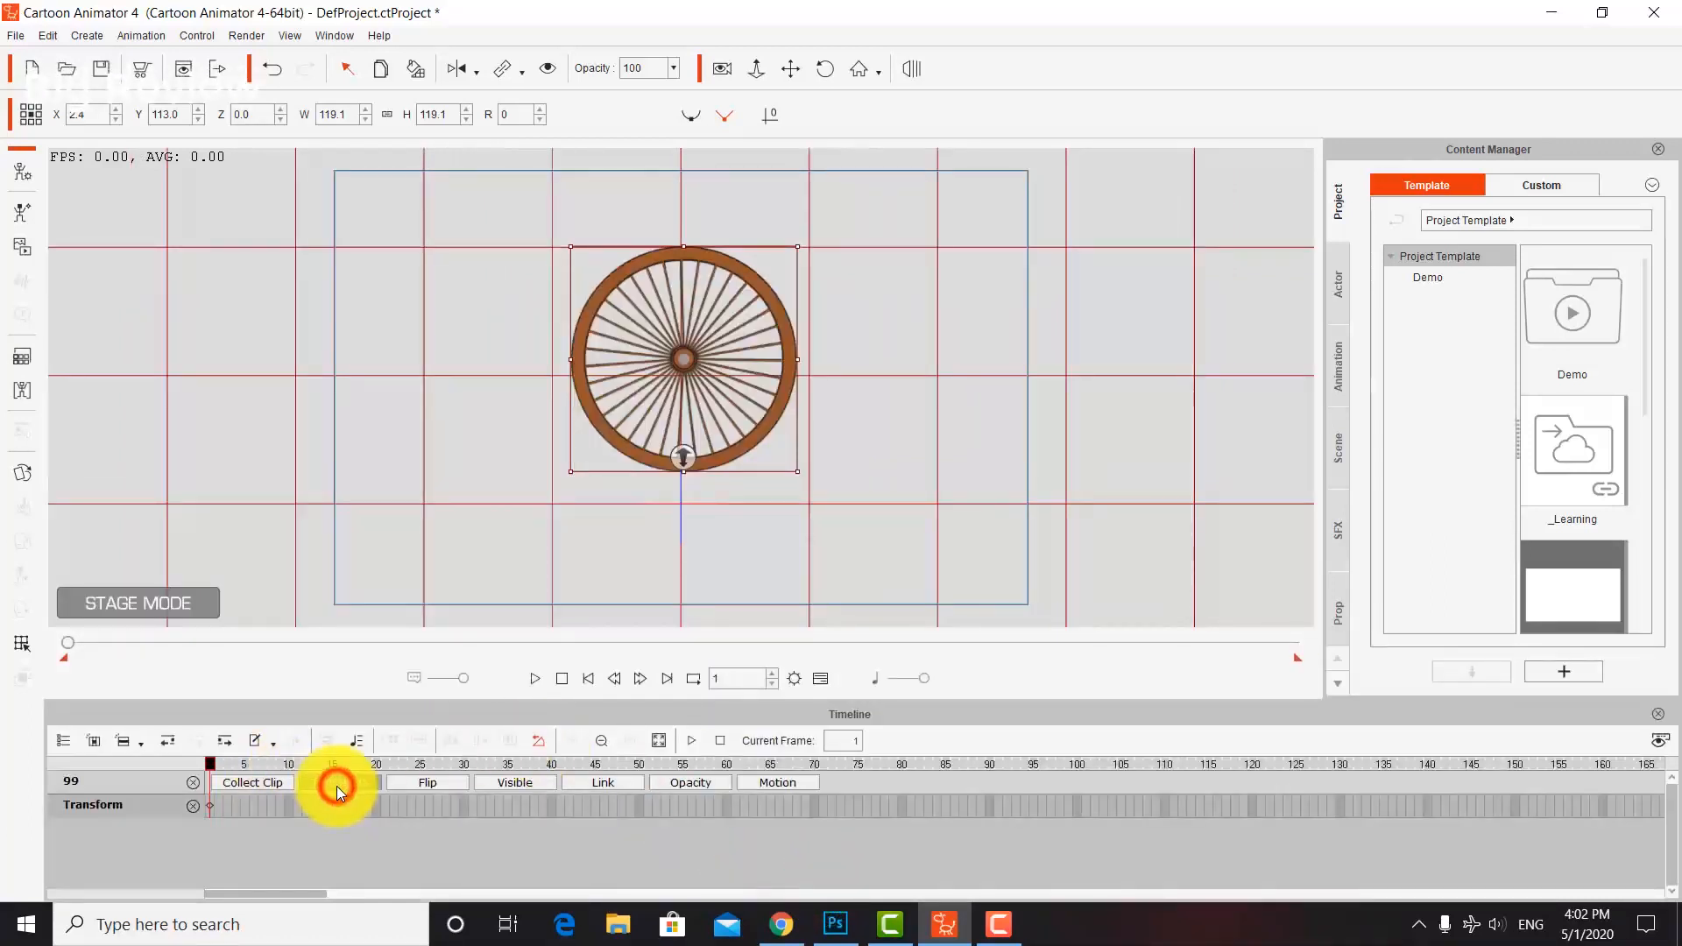
click(209, 804)
Key the wheel's rotation at 45 degrees on frame 10 using the Prop Key Editor.
drag(211, 759, 287, 765)
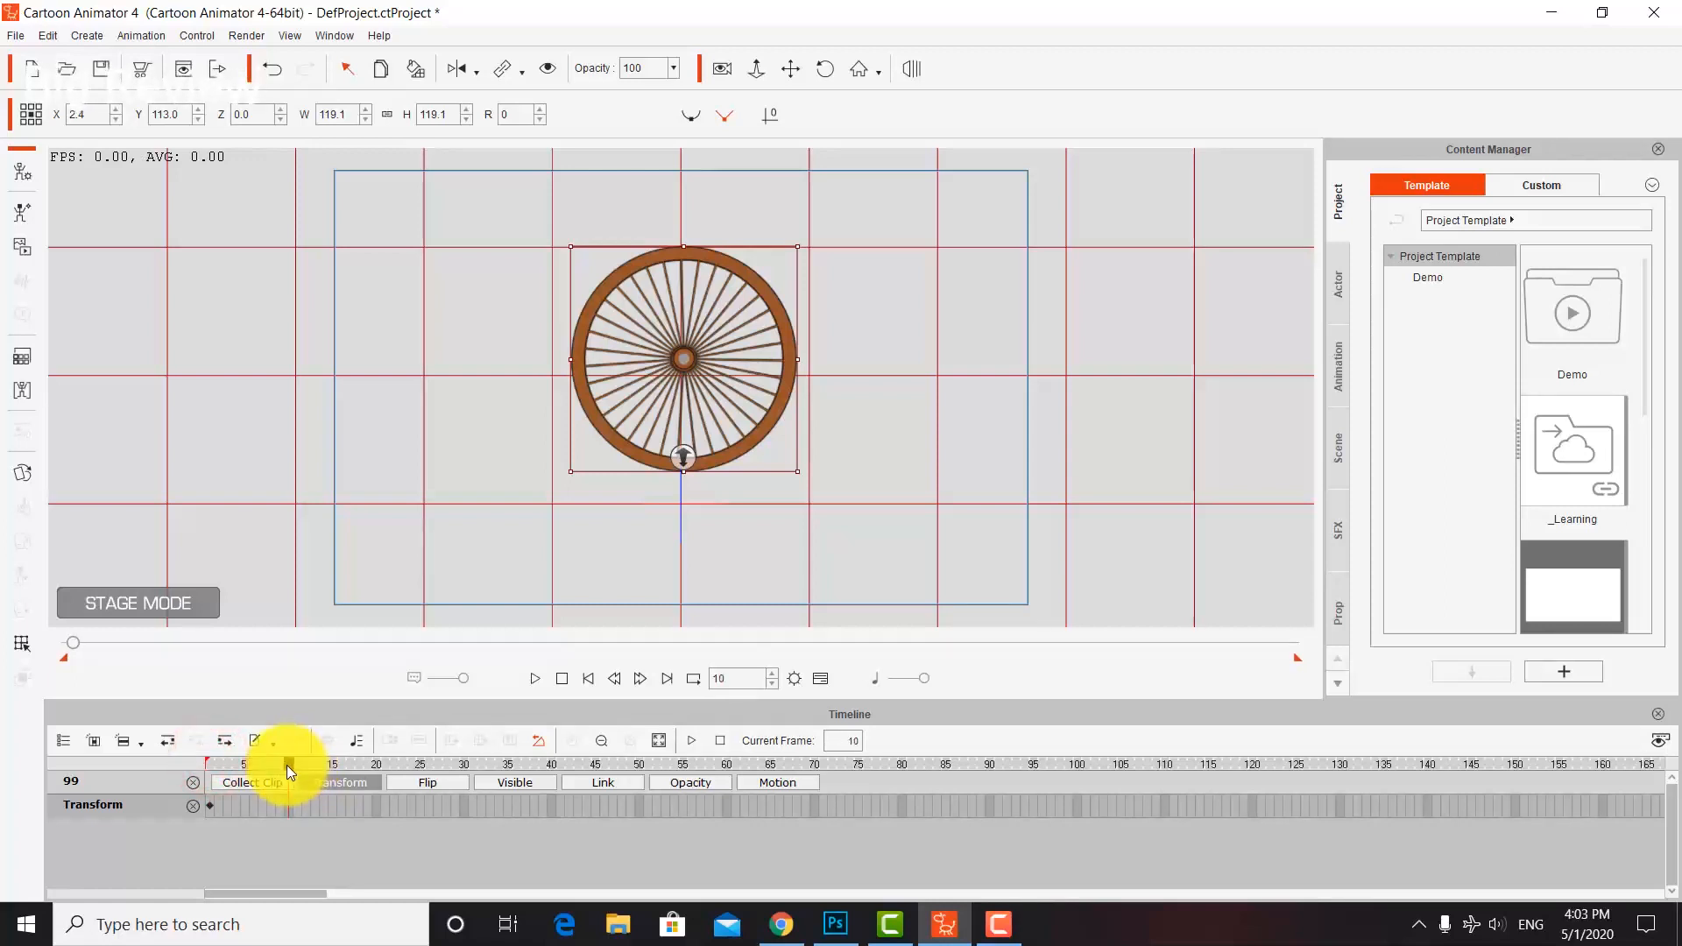
right_click(631, 374)
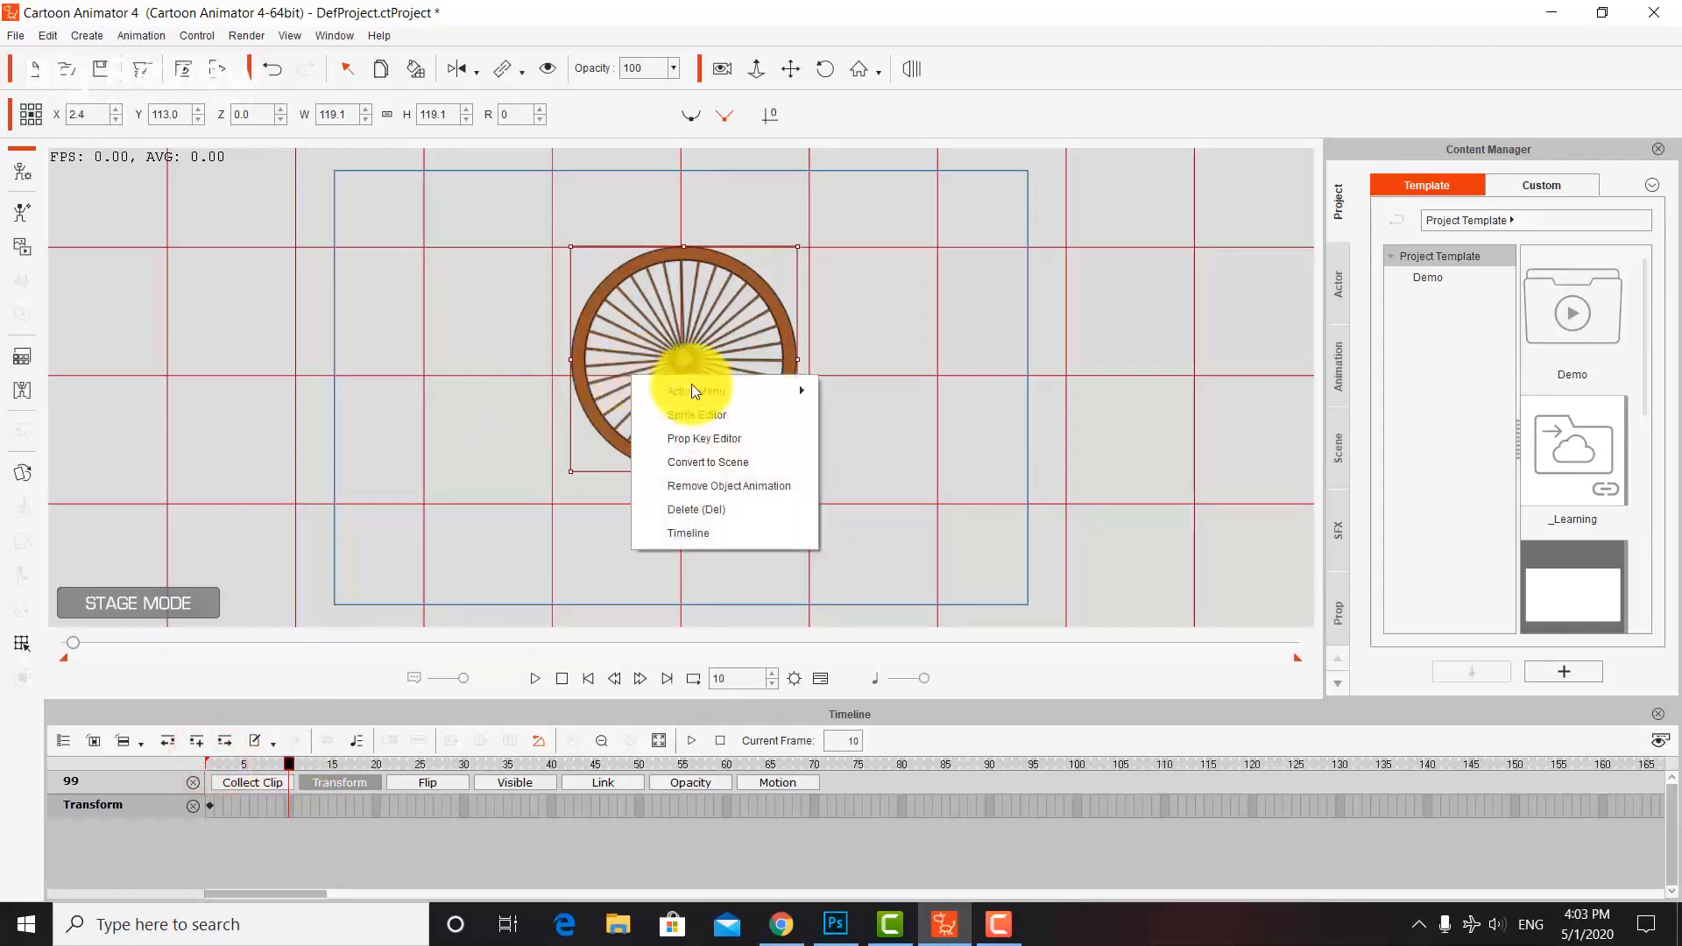
click(743, 438)
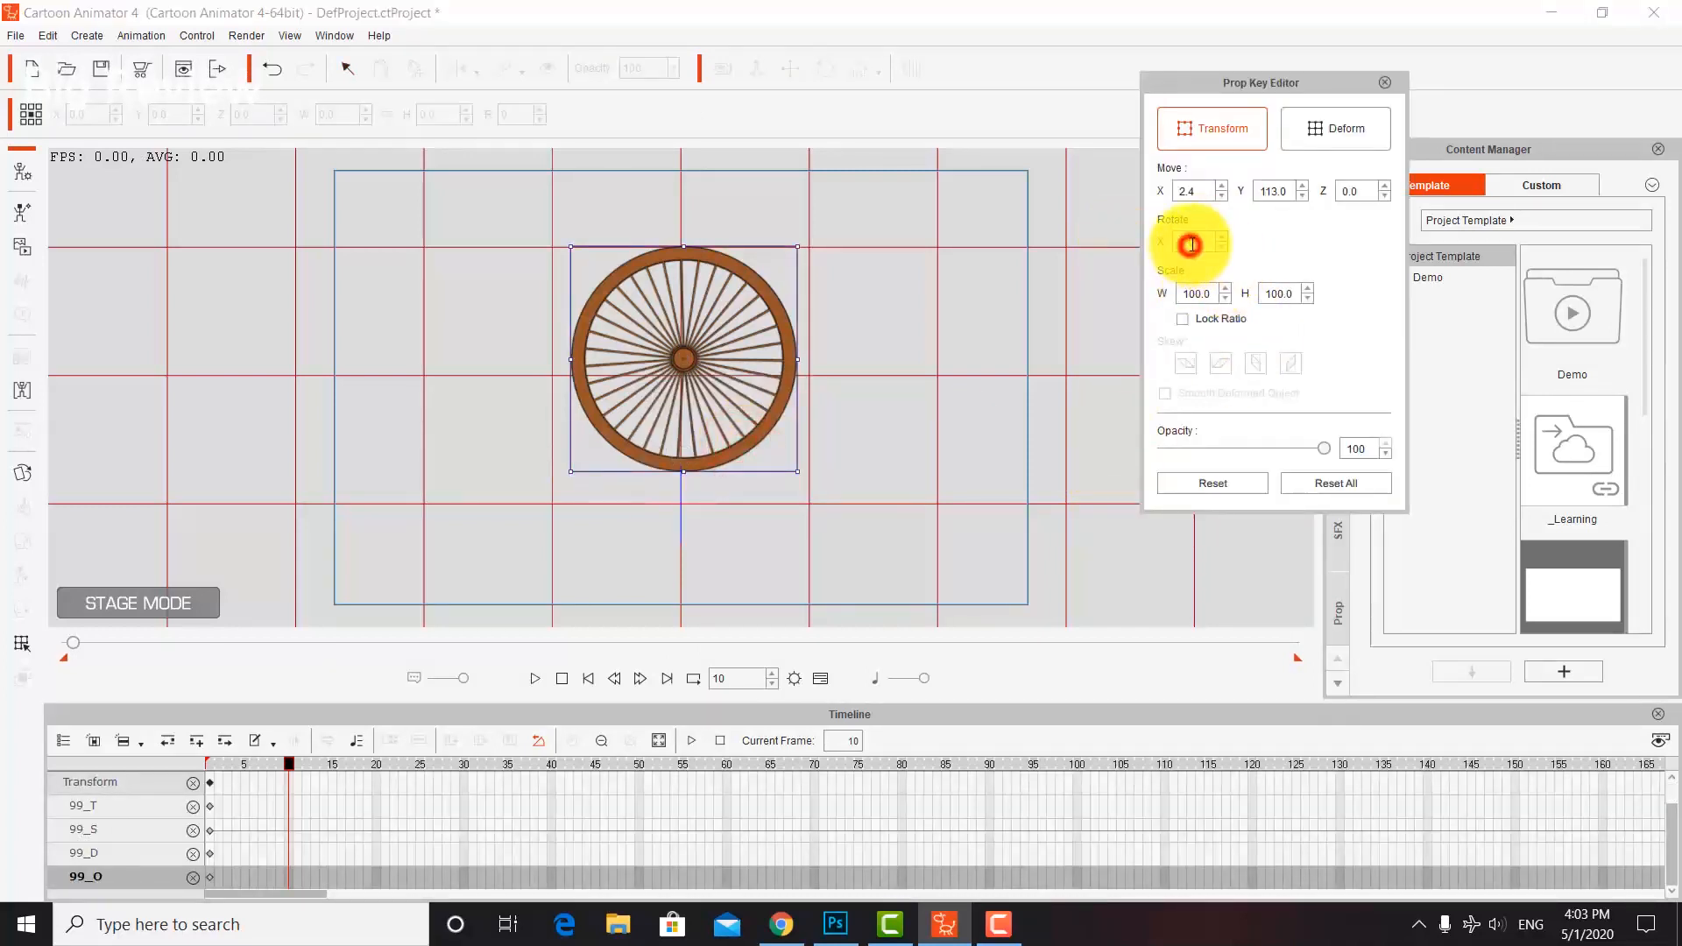
click(1193, 241)
text(45)
key(Return)
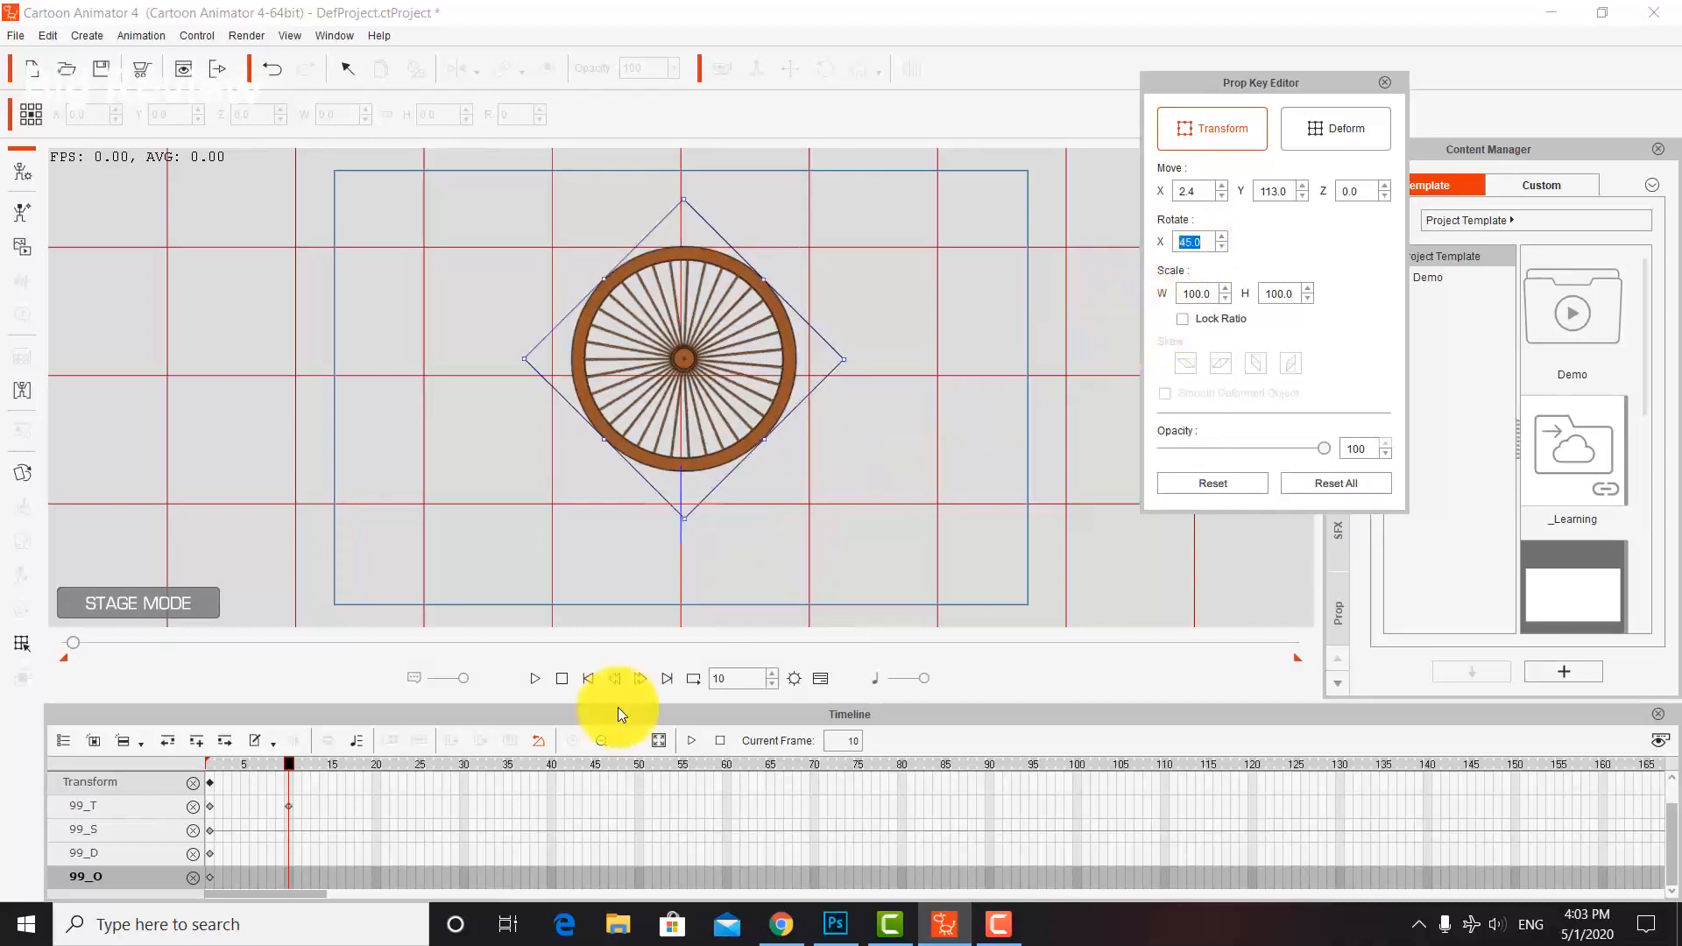
Key the wheel's rotation at 90 degrees on frame 20.
click(378, 762)
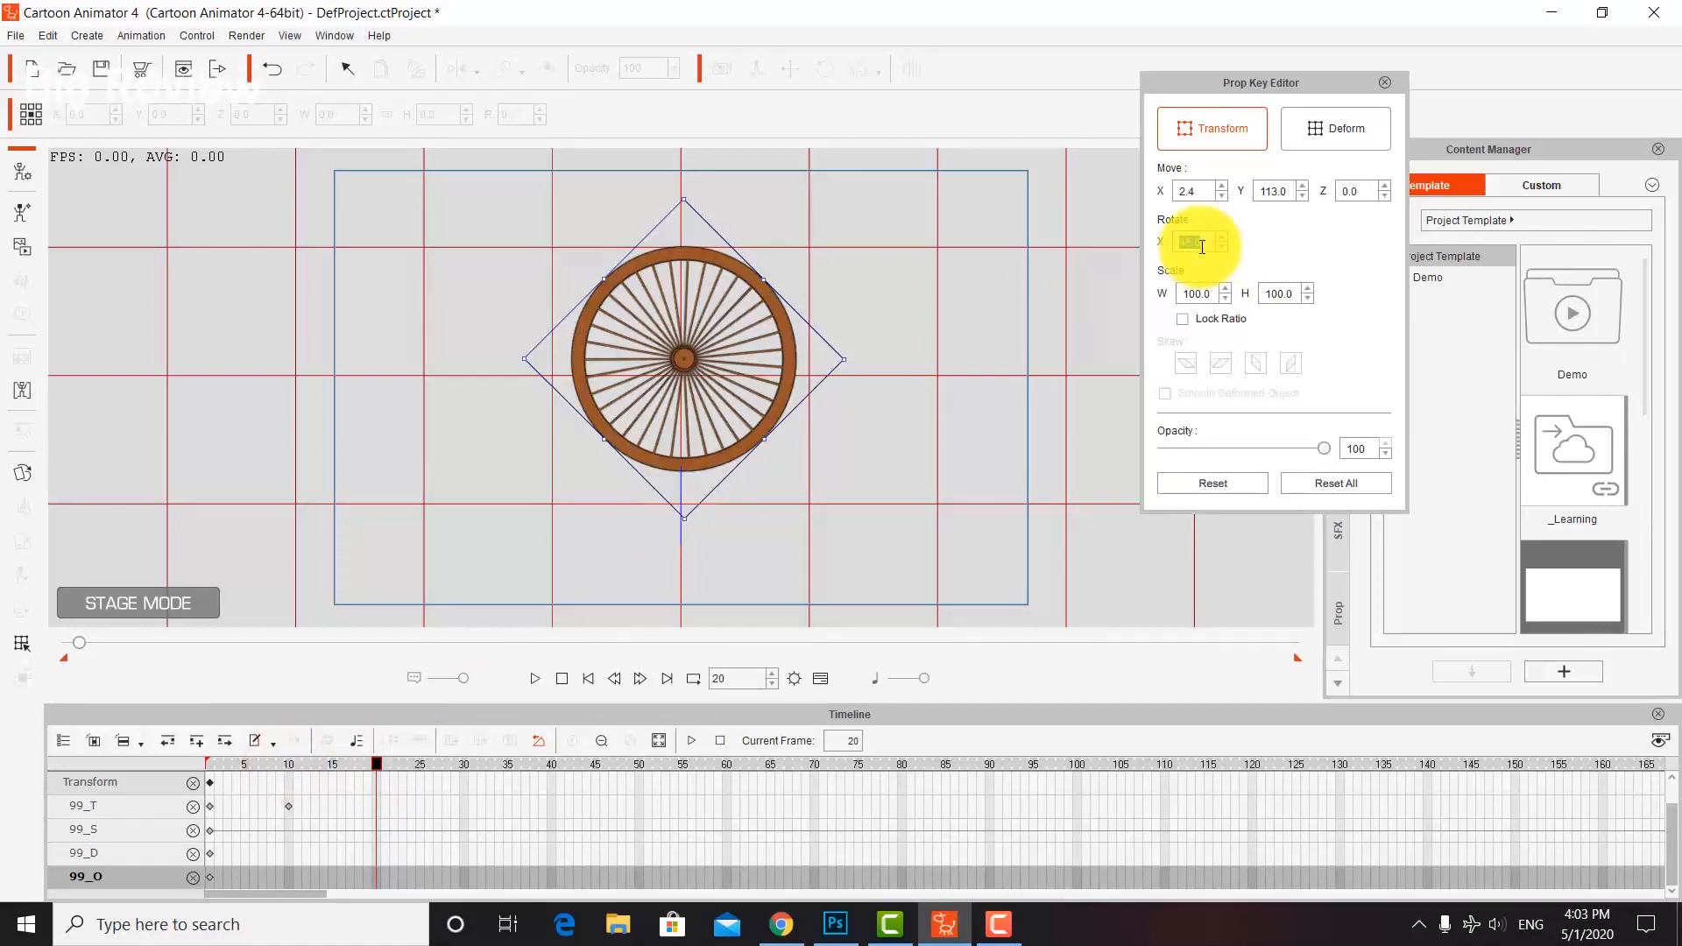
text(90)
key(Return)
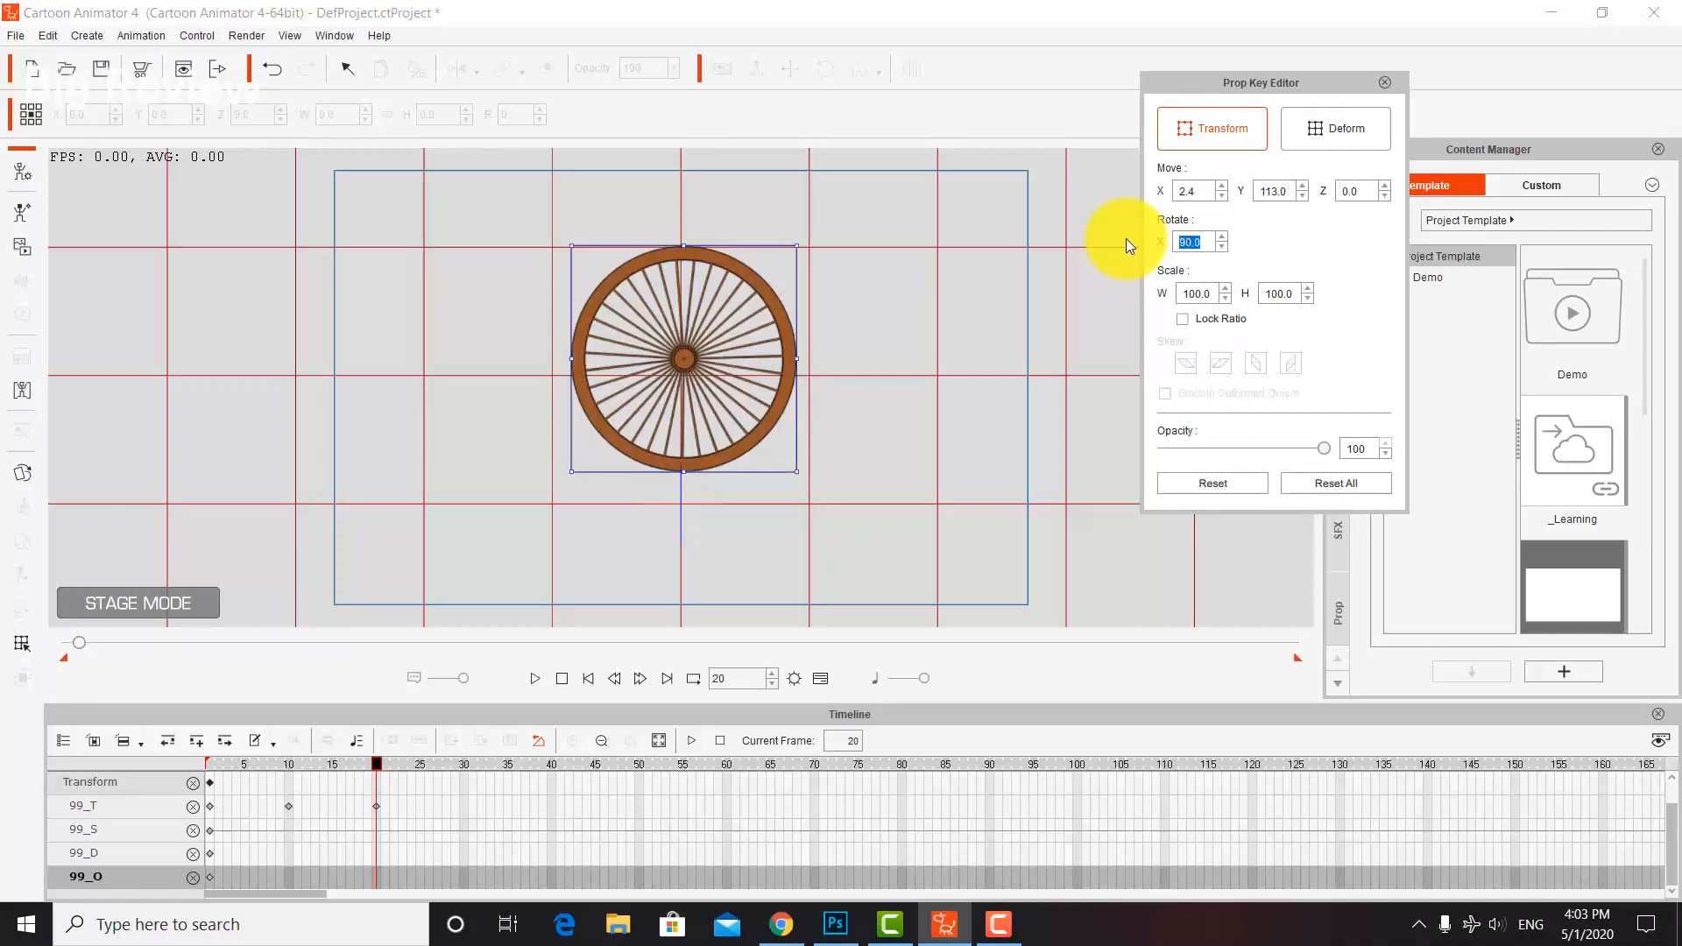
Key the wheel's rotation at 135 degrees on frame 30.
drag(376, 762, 461, 762)
click(1200, 244)
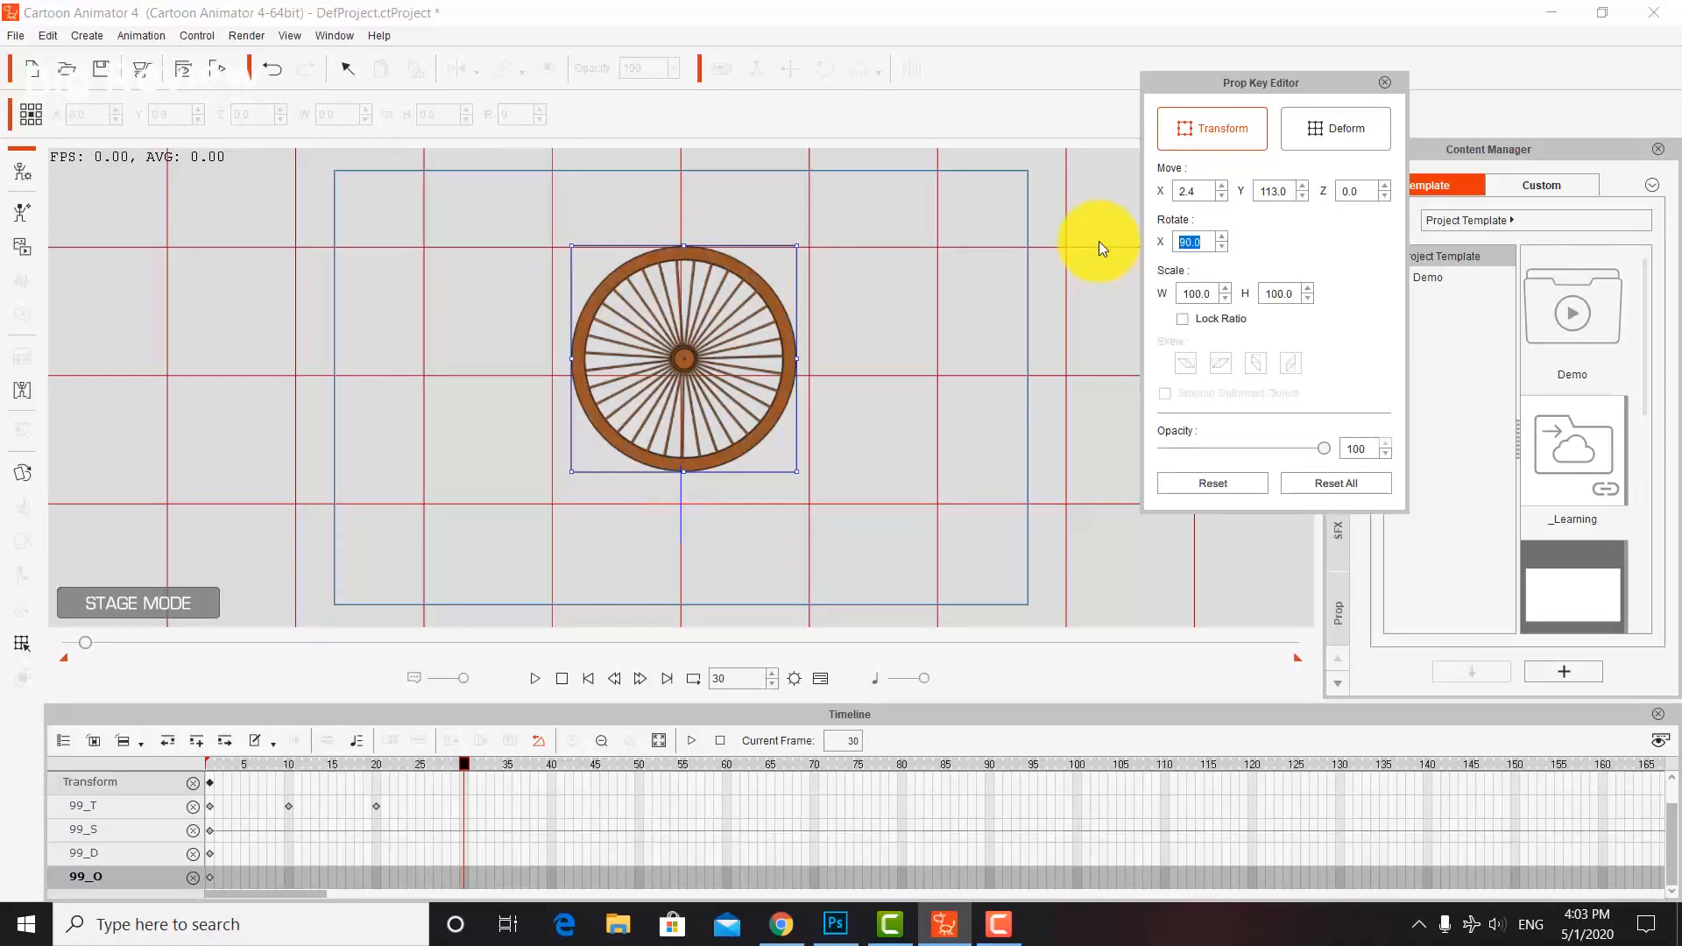
text(1)
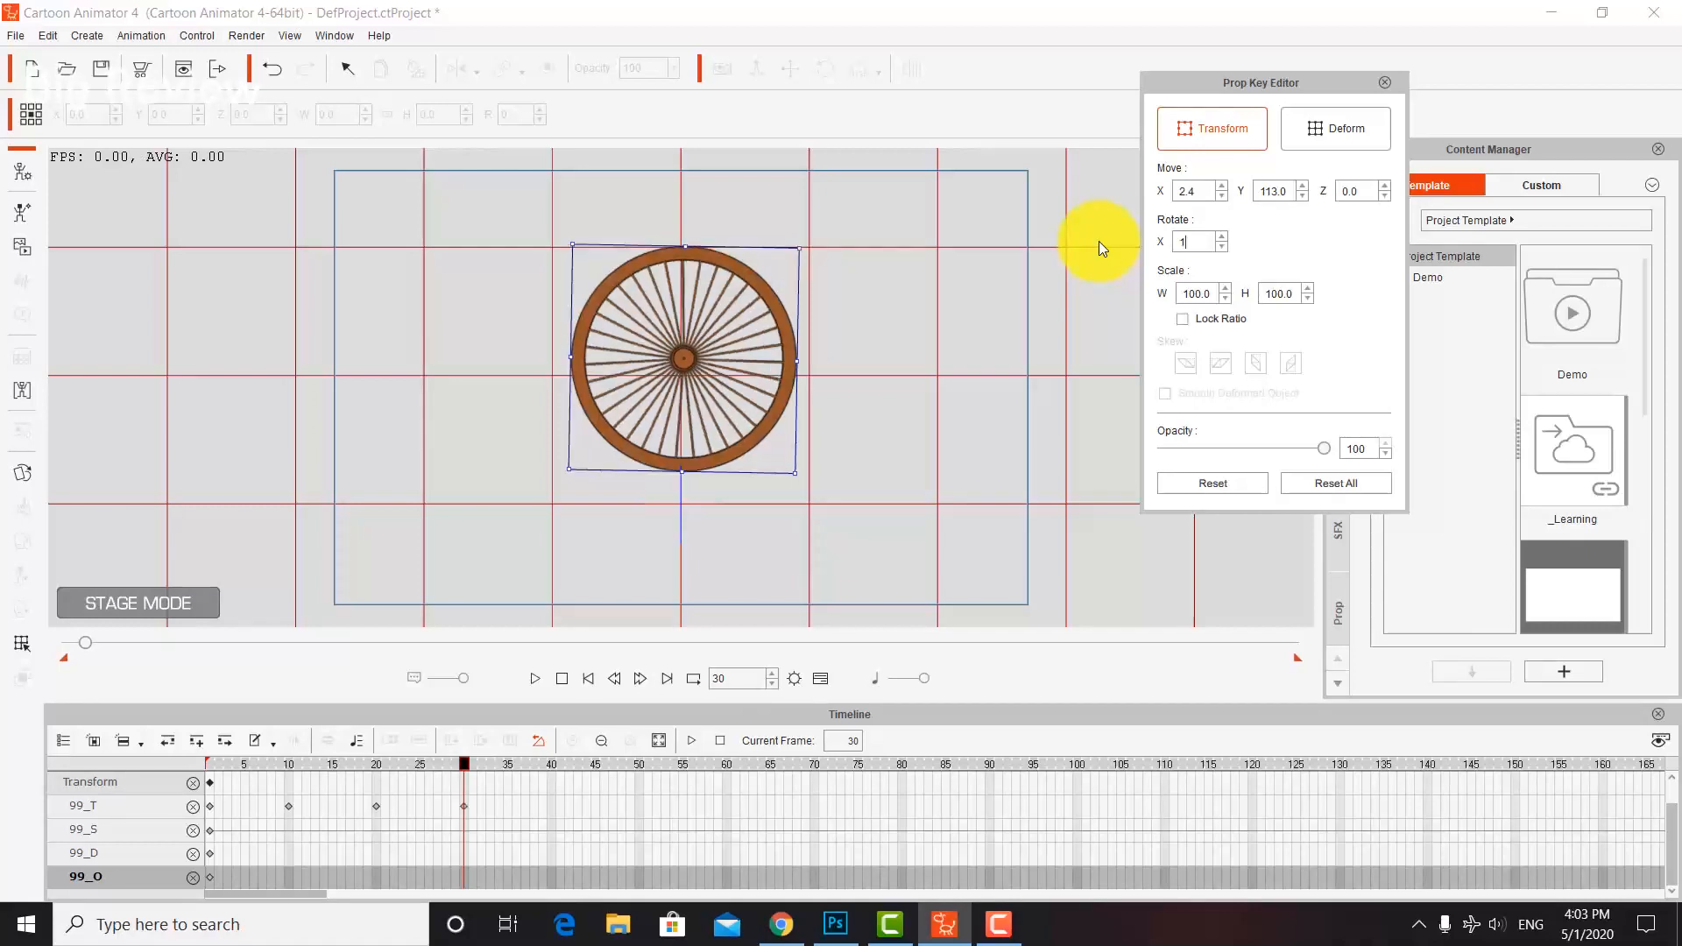
text(35)
key(Return)
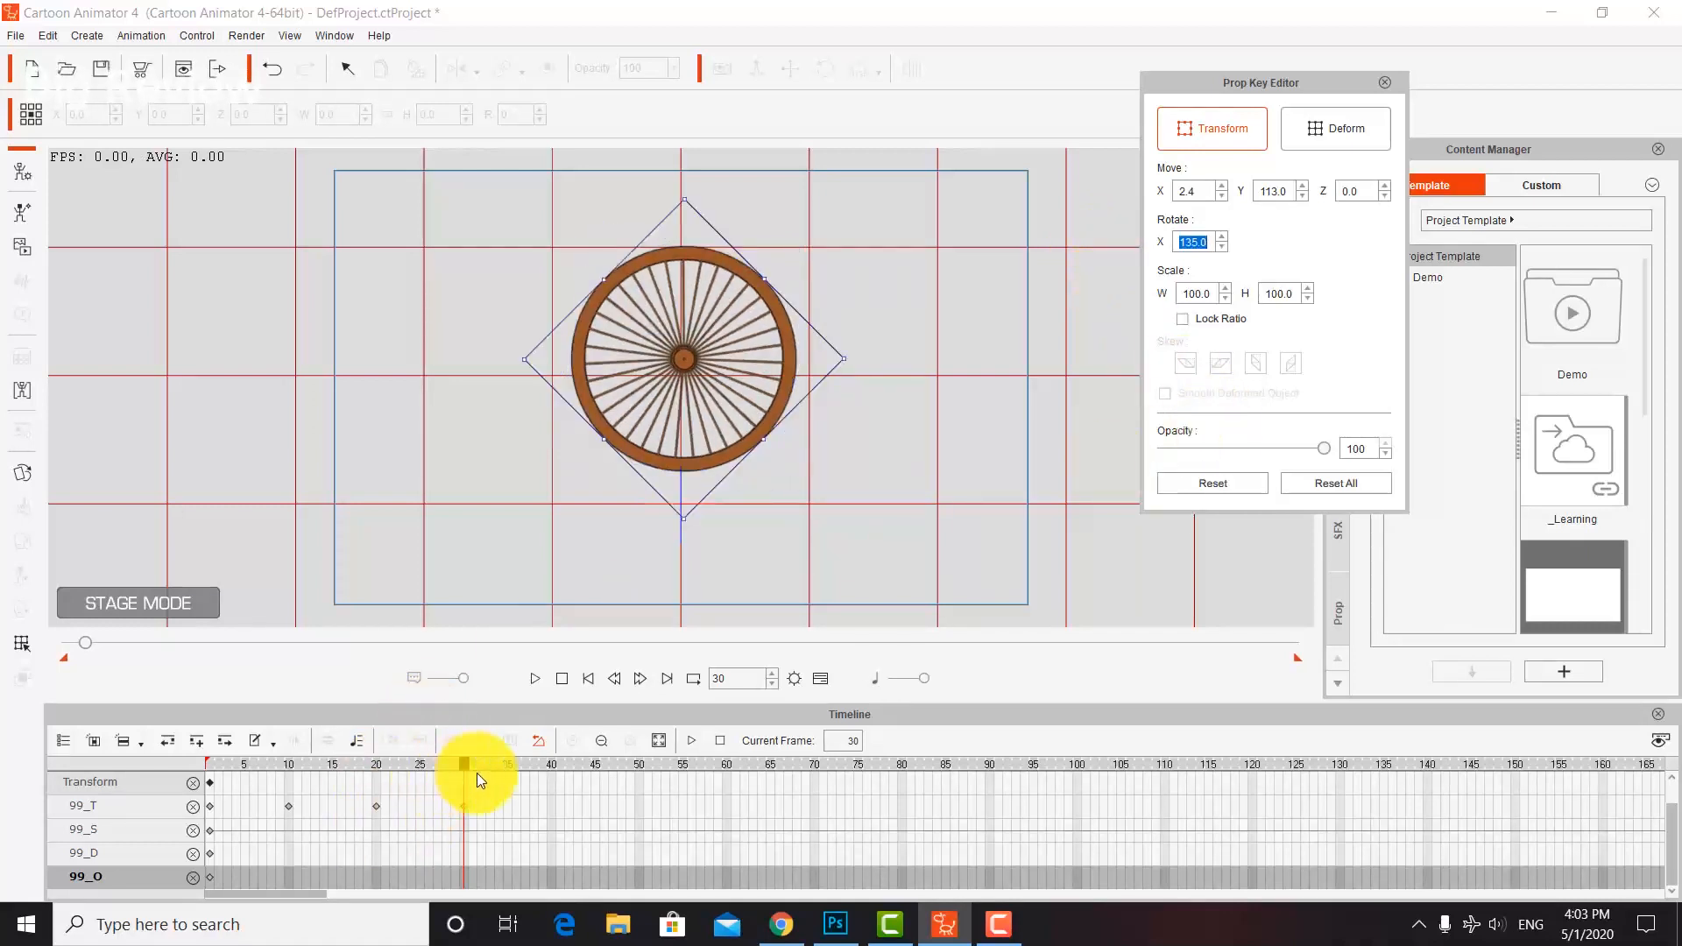
Key the wheel's rotation at 180 degrees on frame 40.
drag(460, 764, 552, 764)
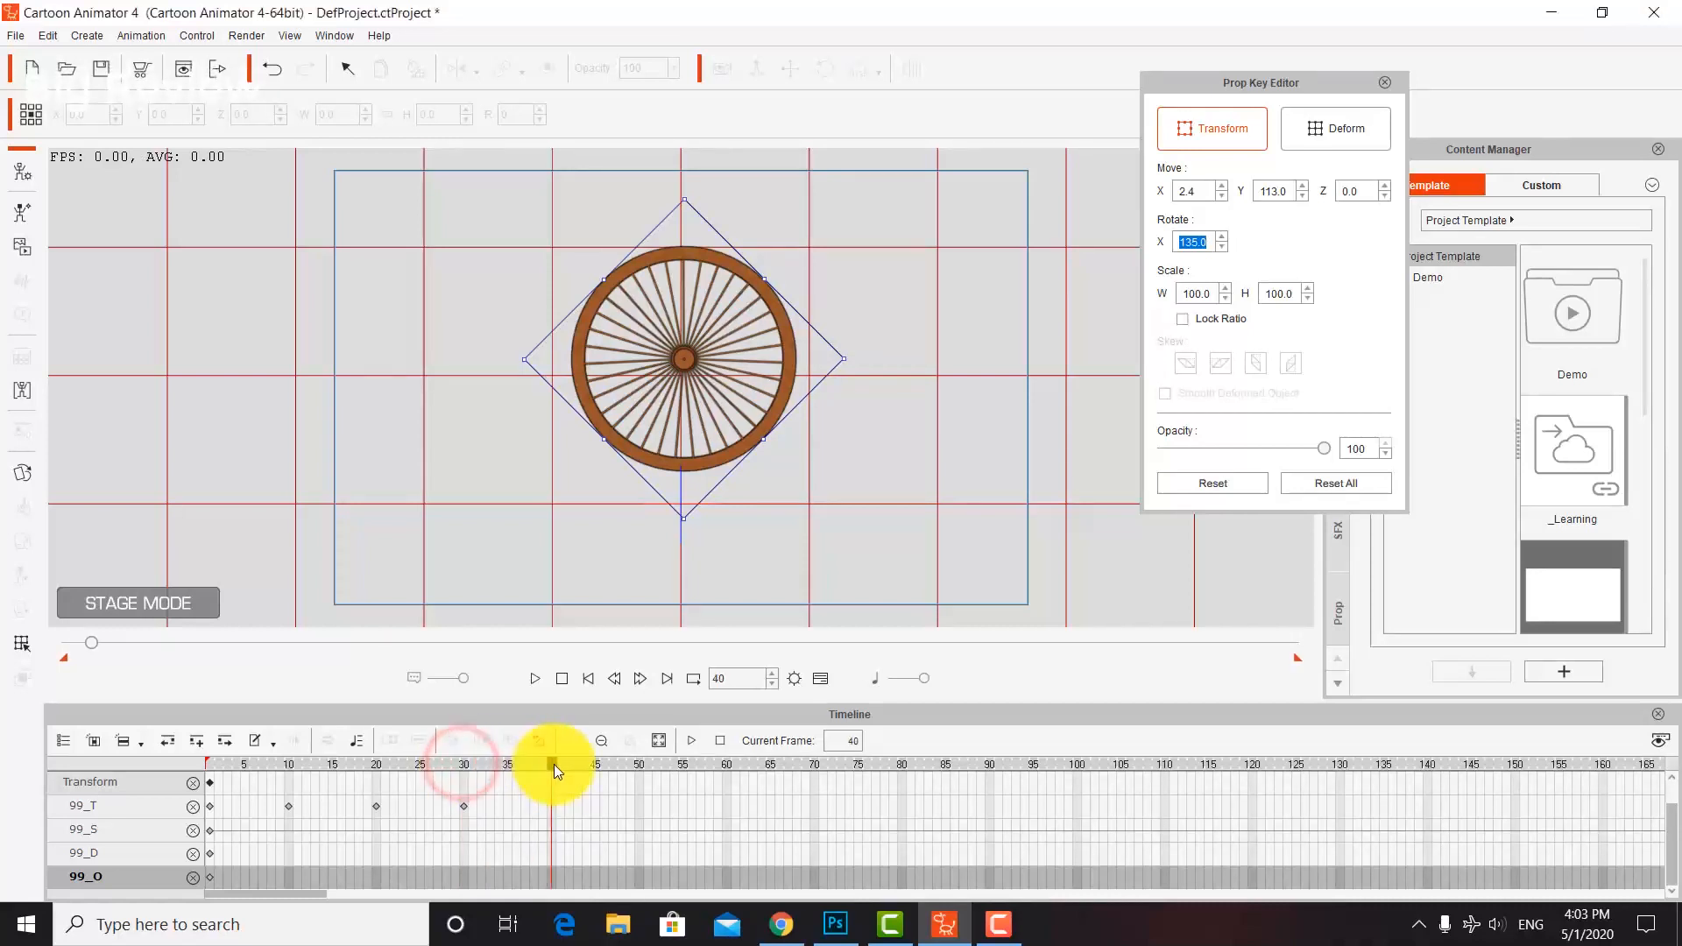
click(1216, 238)
double_click(1210, 242)
click(1209, 245)
double_click(1207, 242)
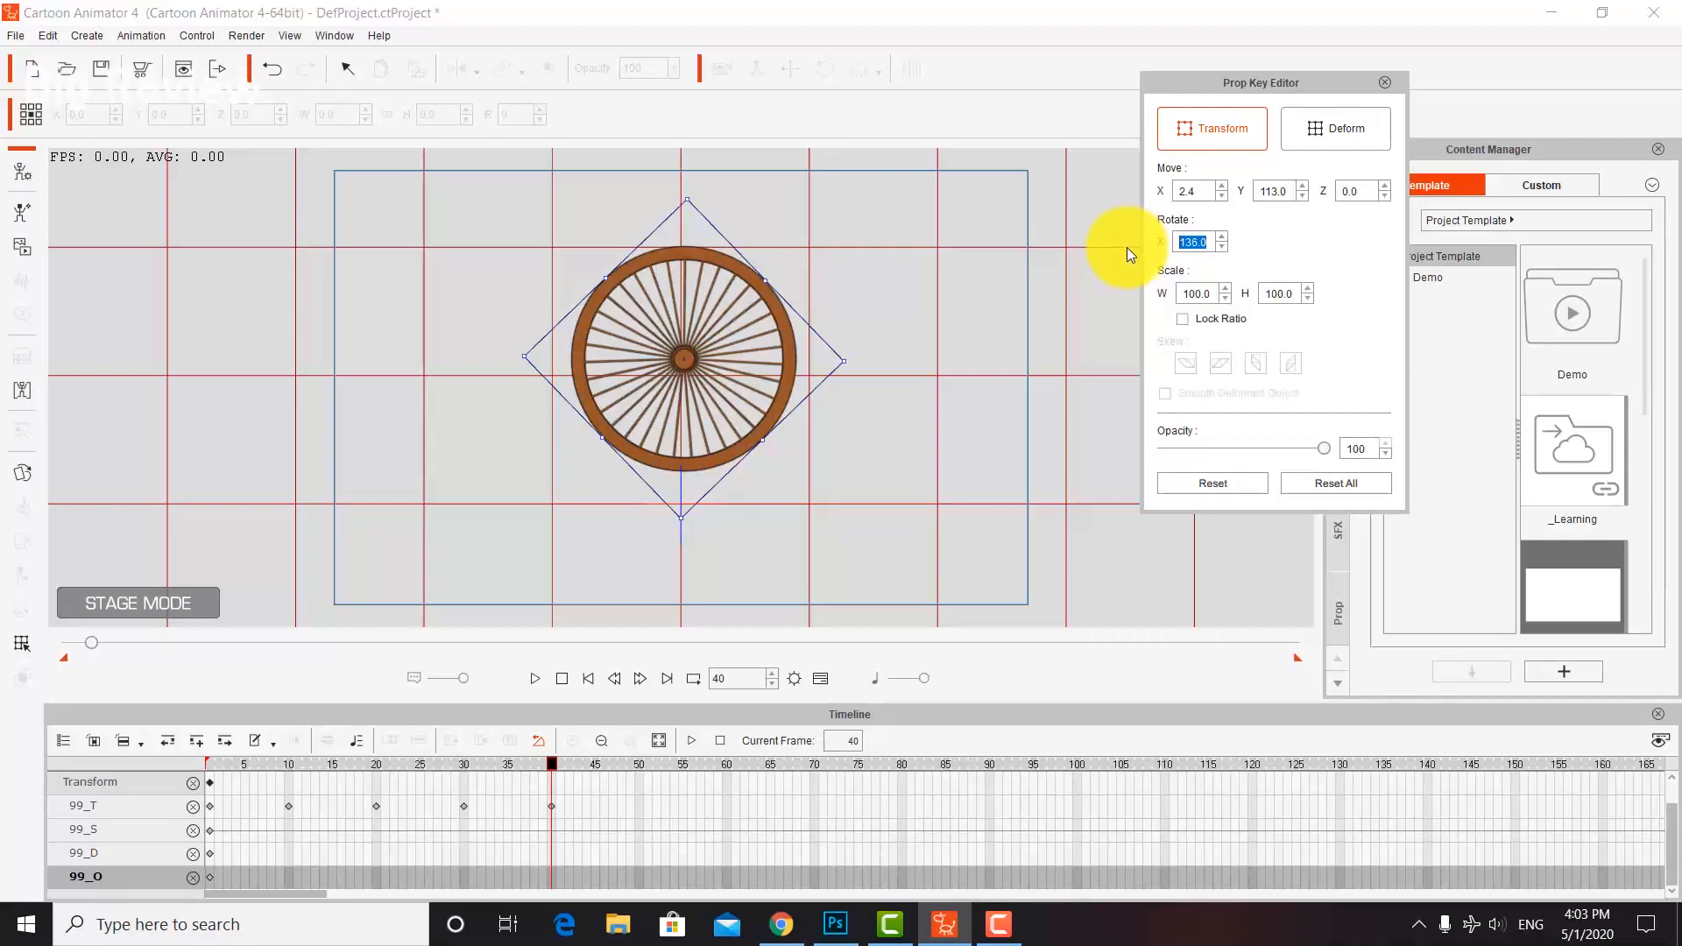
text(18)
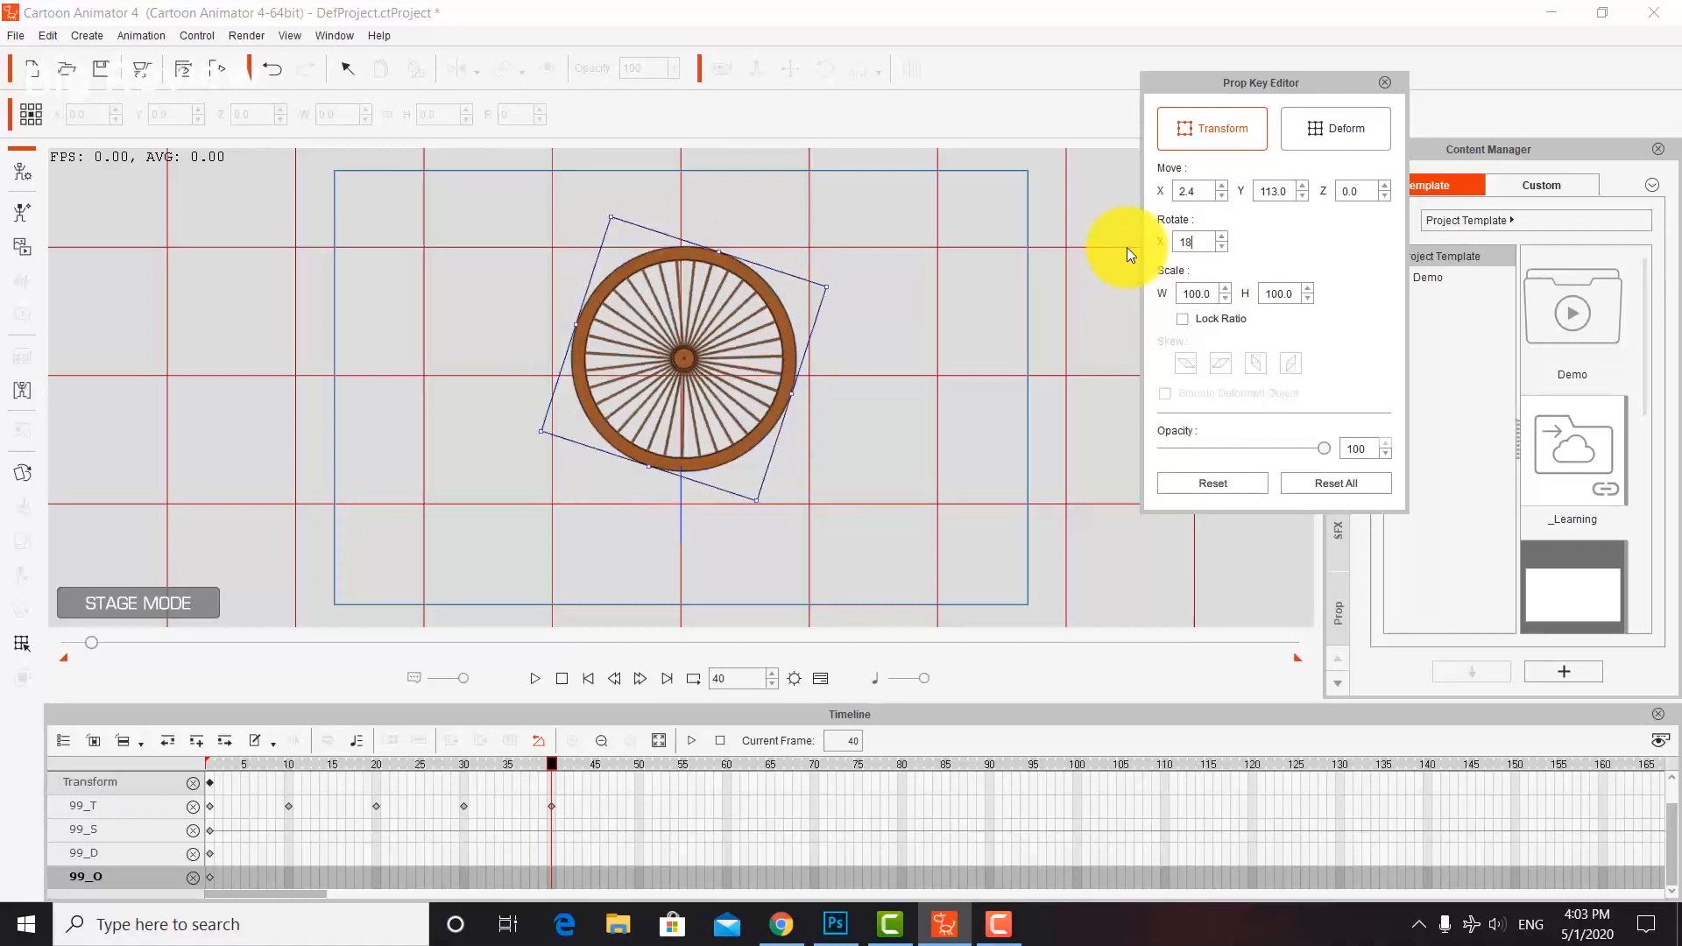
text(0)
key(Return)
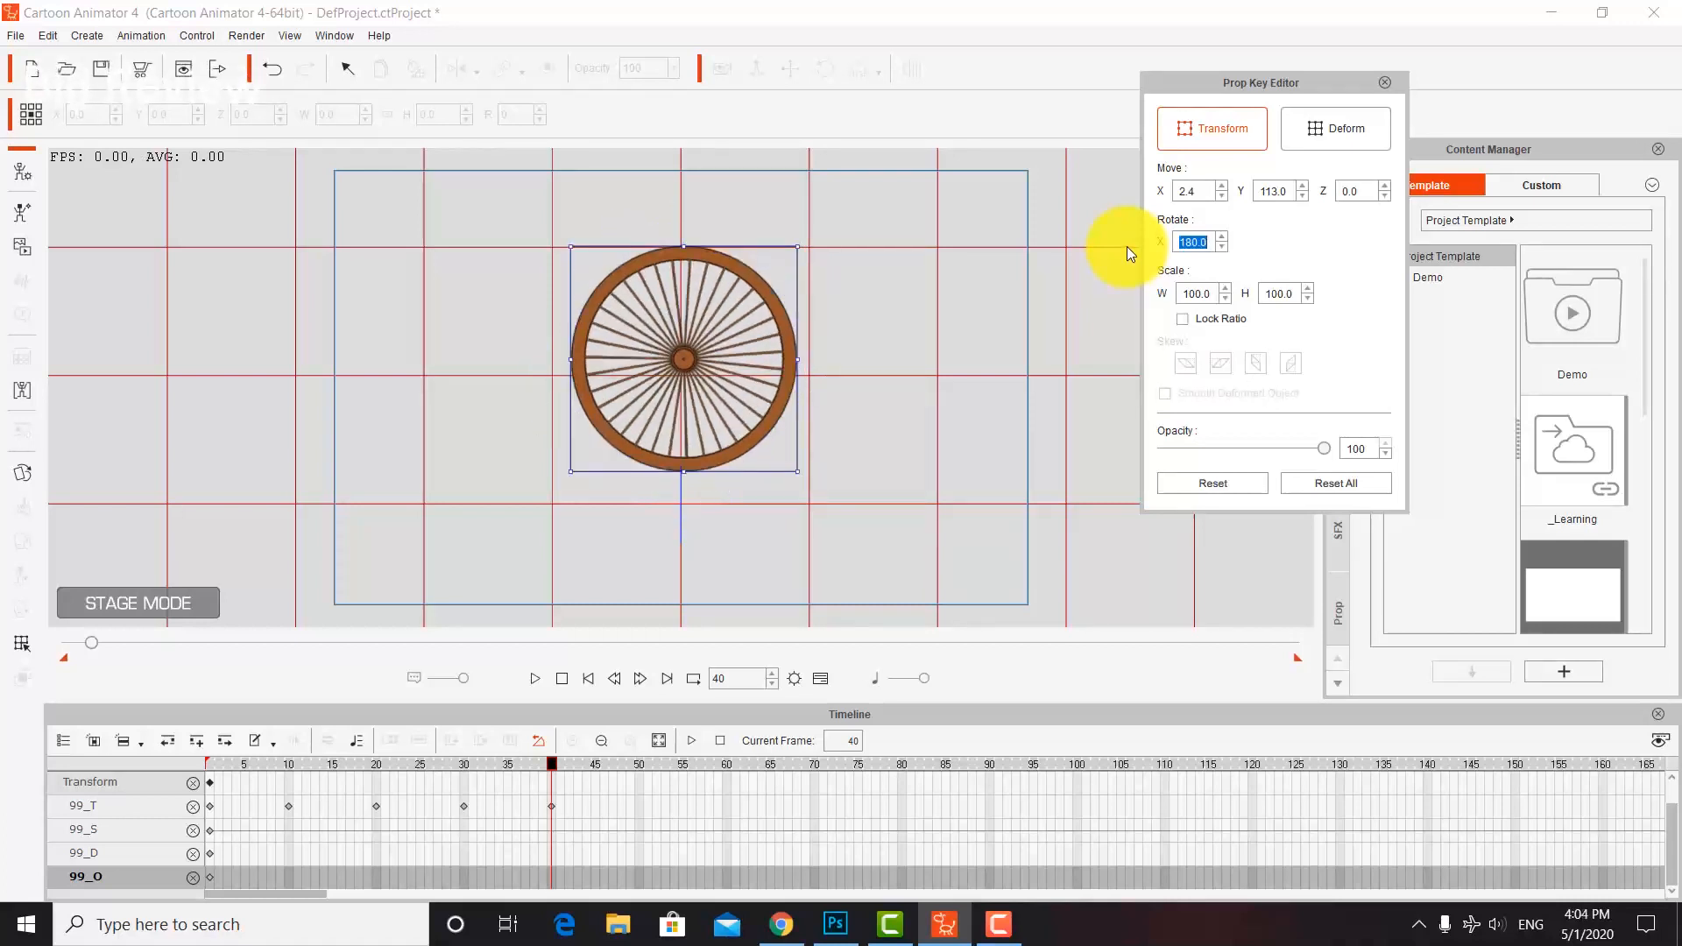
Key the wheel's rotation at 225 degrees on frame 50.
drag(554, 762, 649, 755)
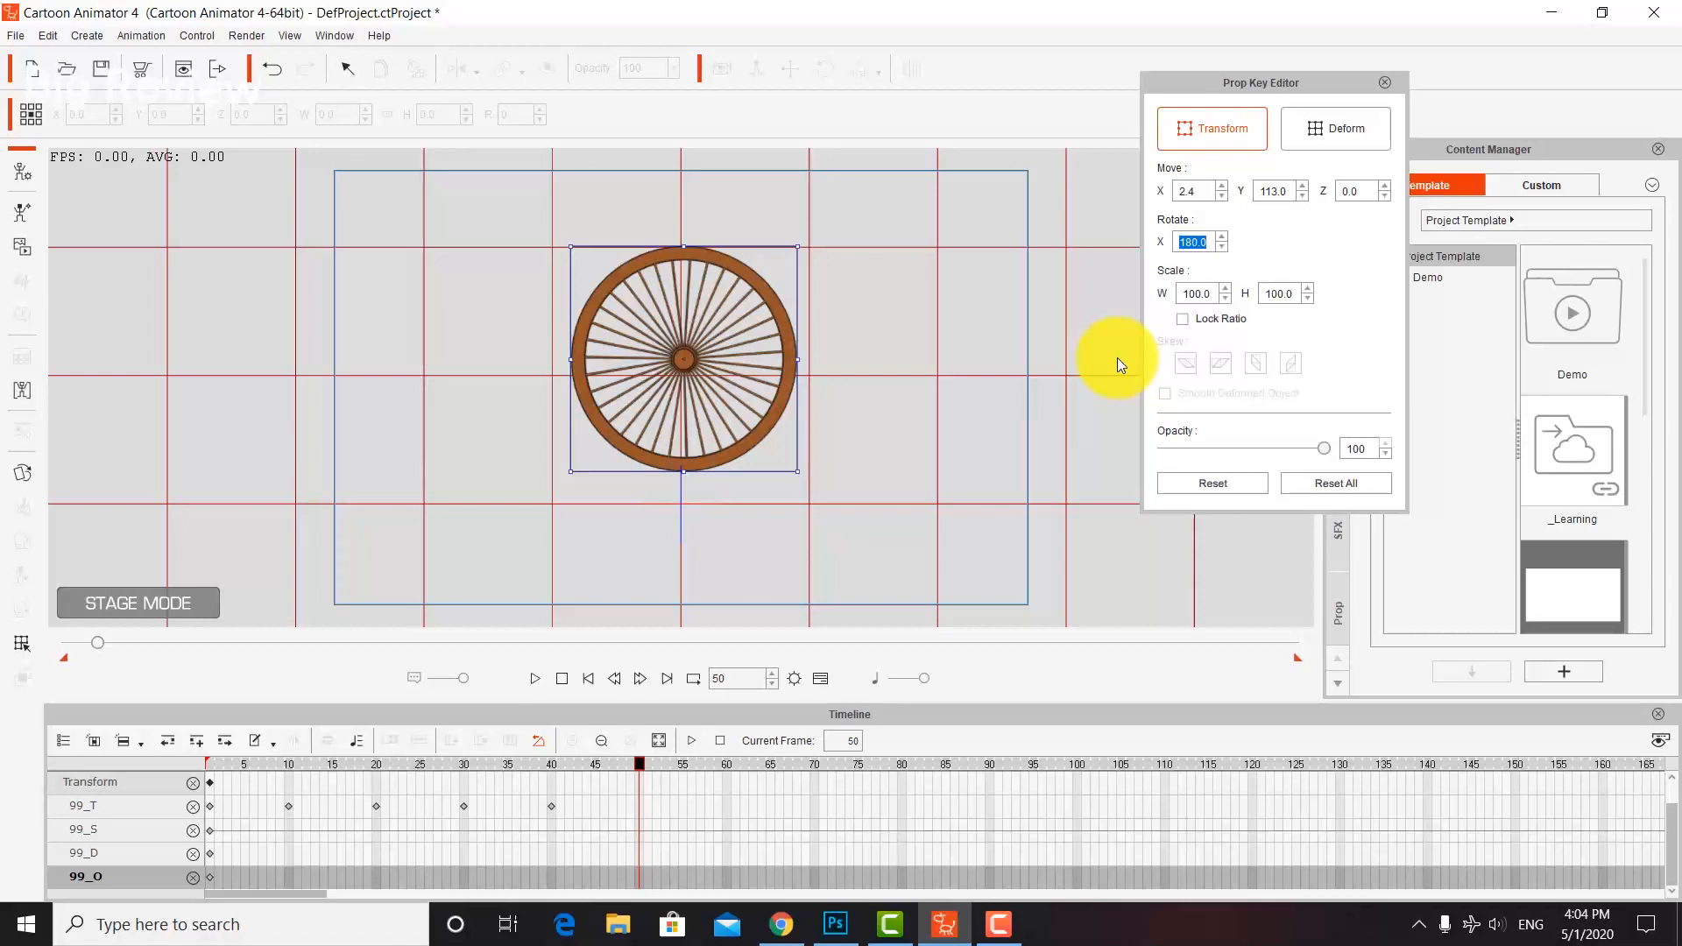
click(1212, 247)
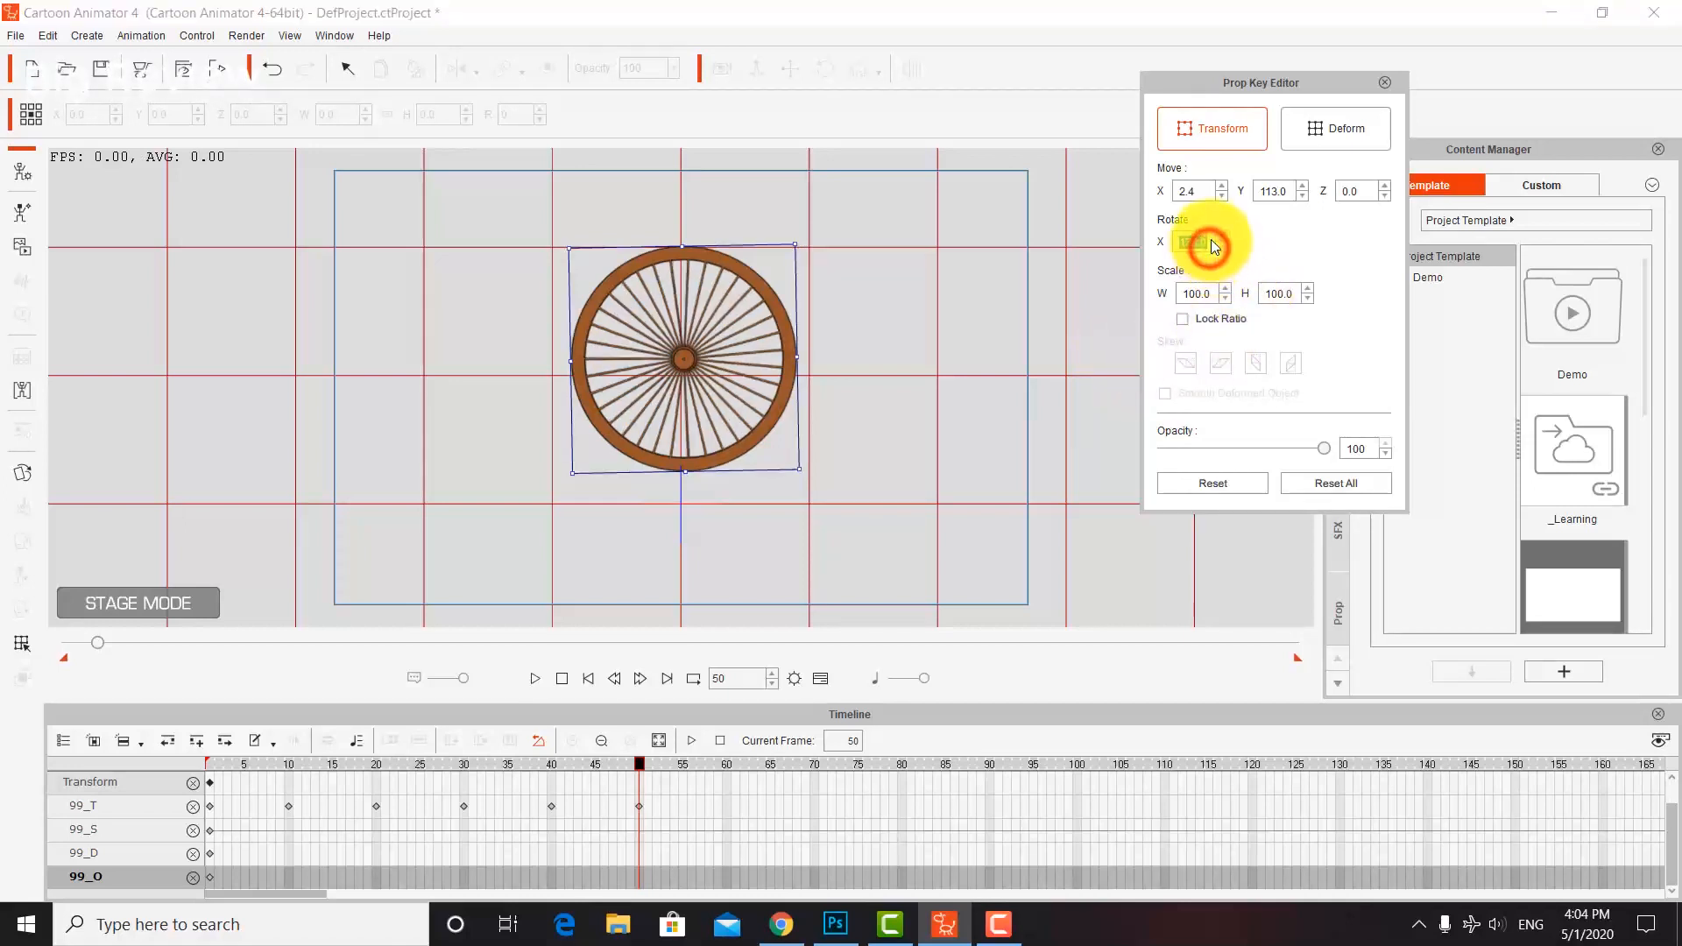
text(225)
key(Return)
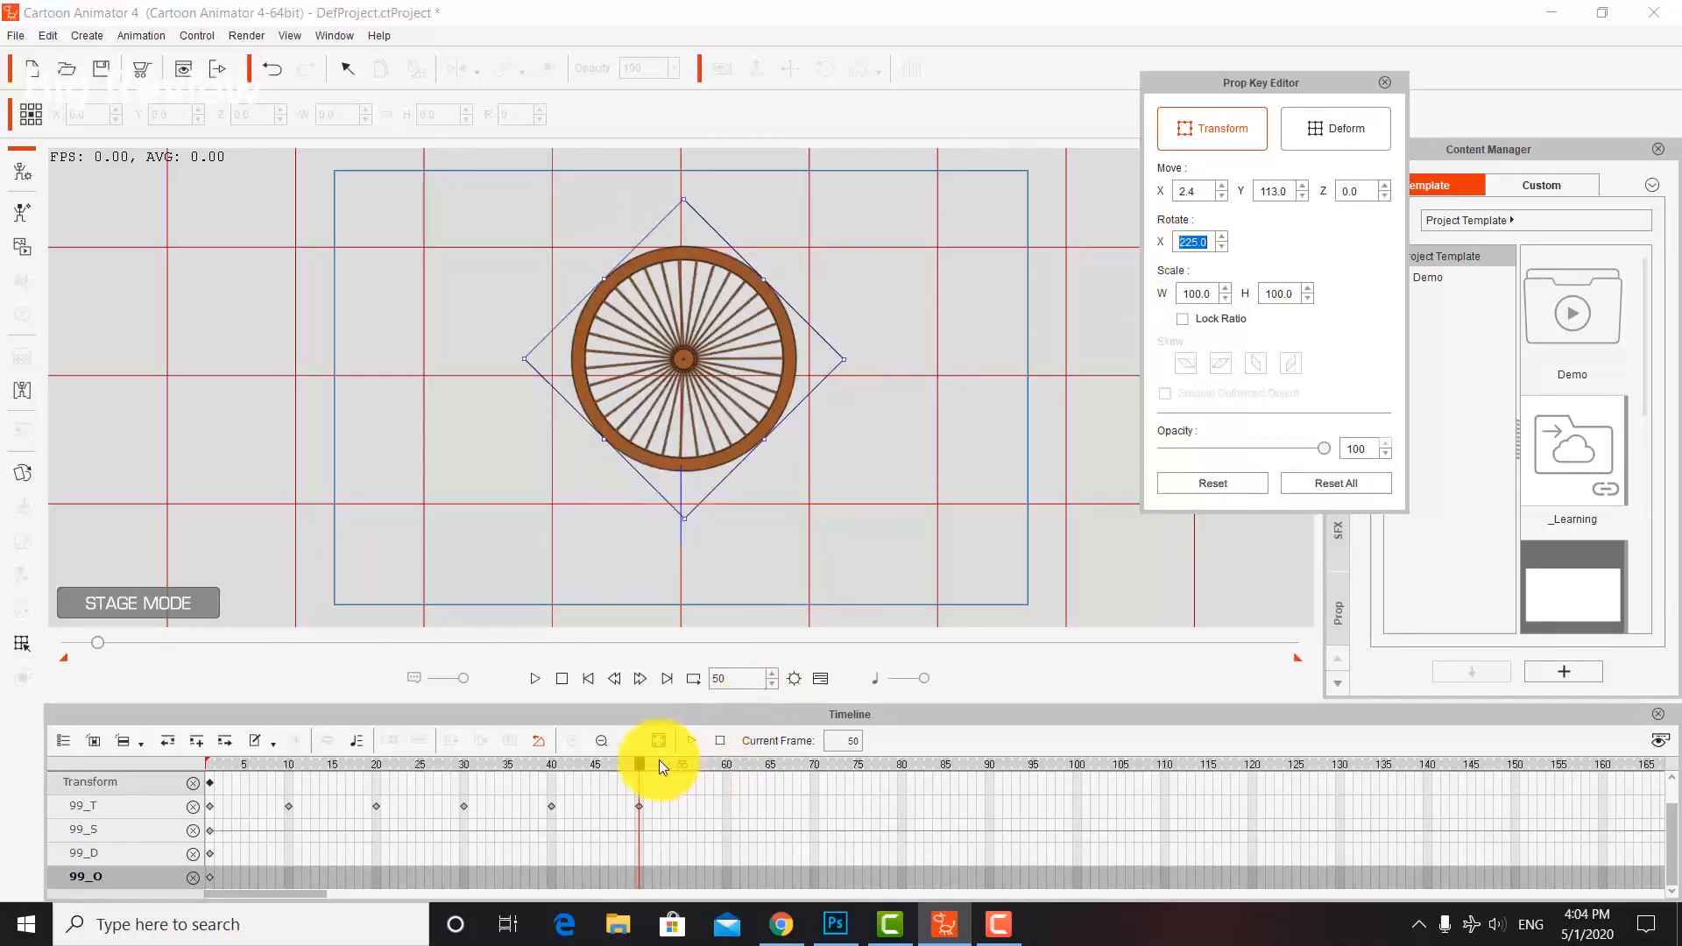
Key the wheel's rotation at 270 degrees on frame 60.
drag(638, 760, 727, 762)
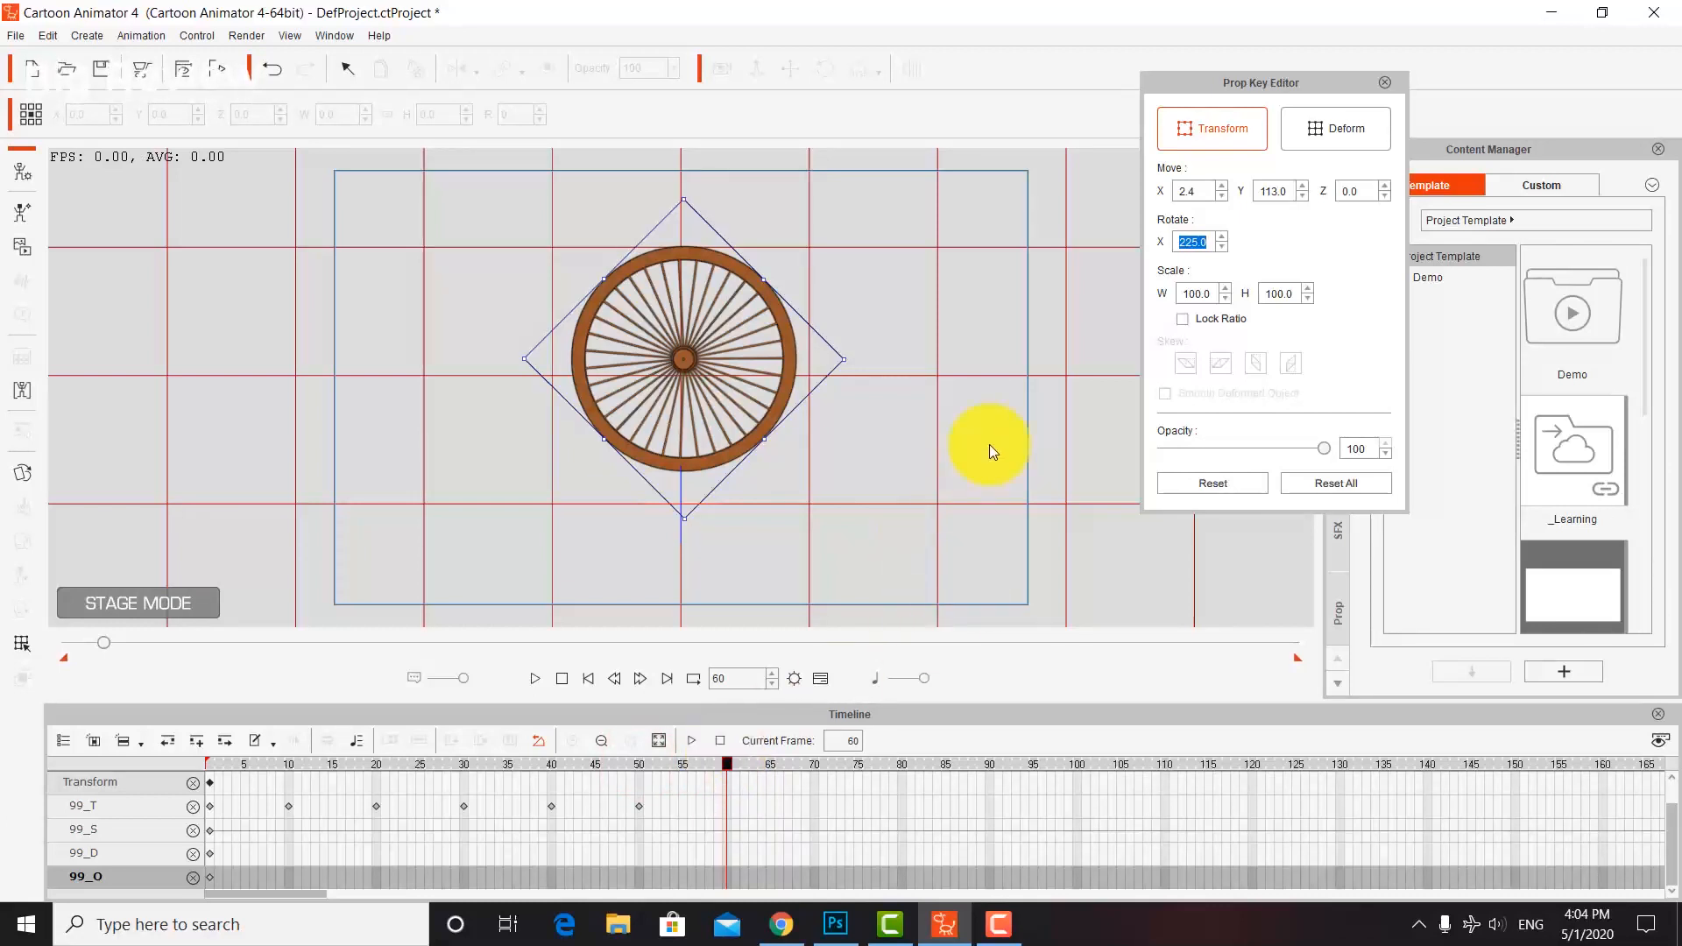
click(1207, 244)
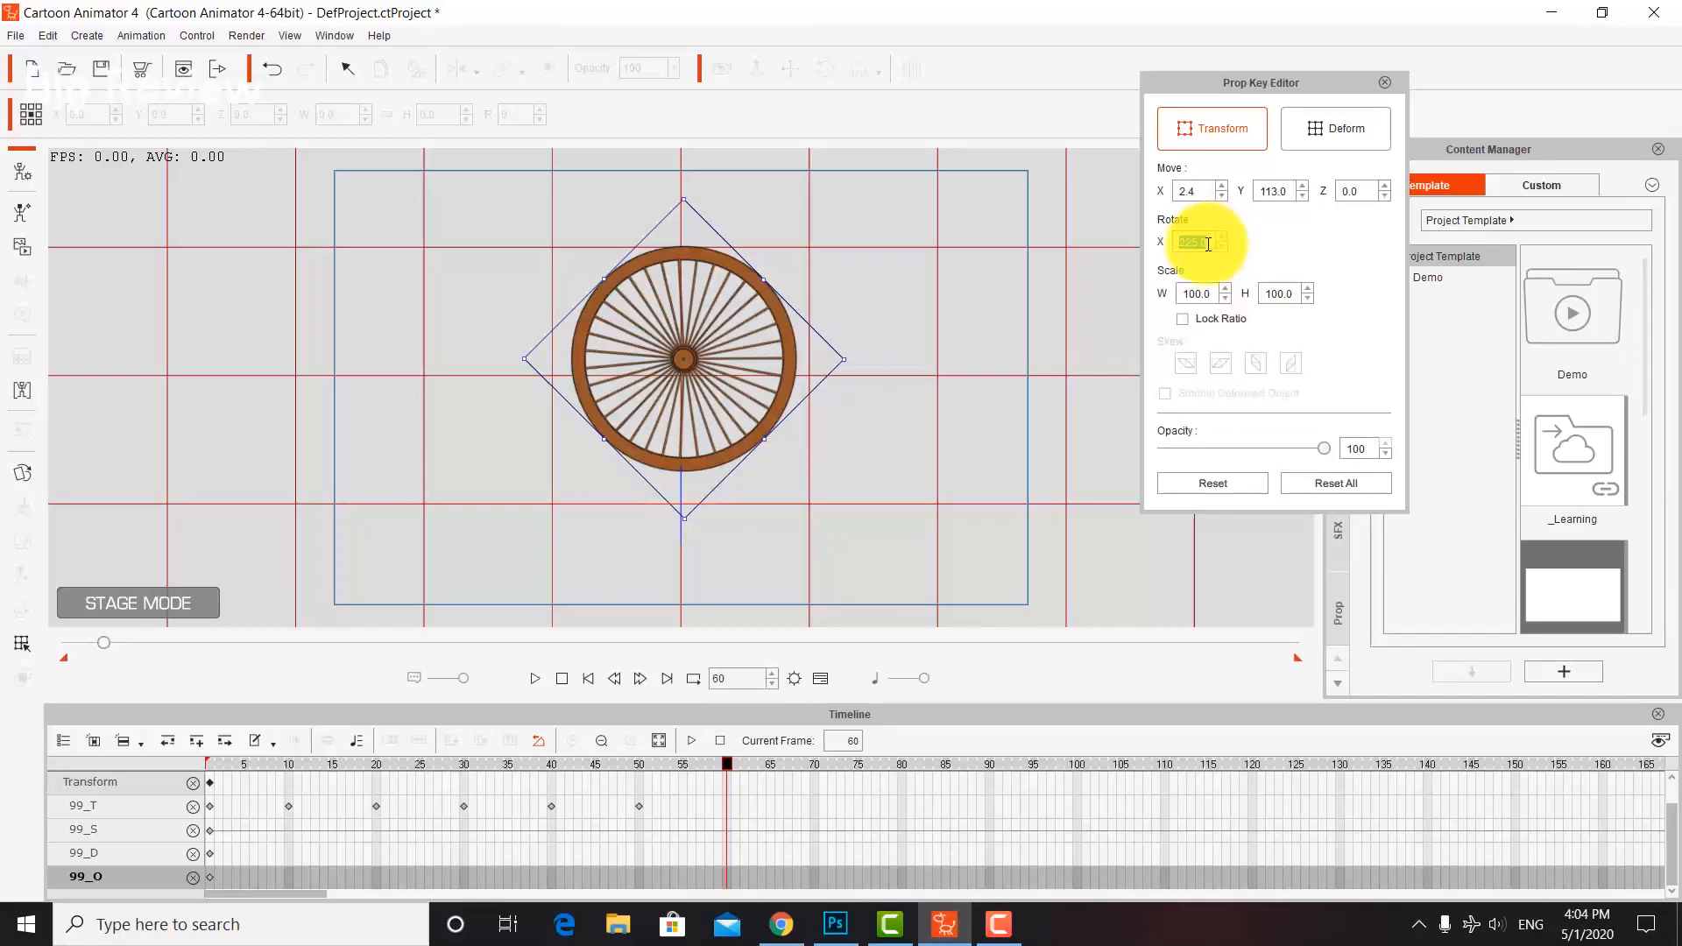
text(2)
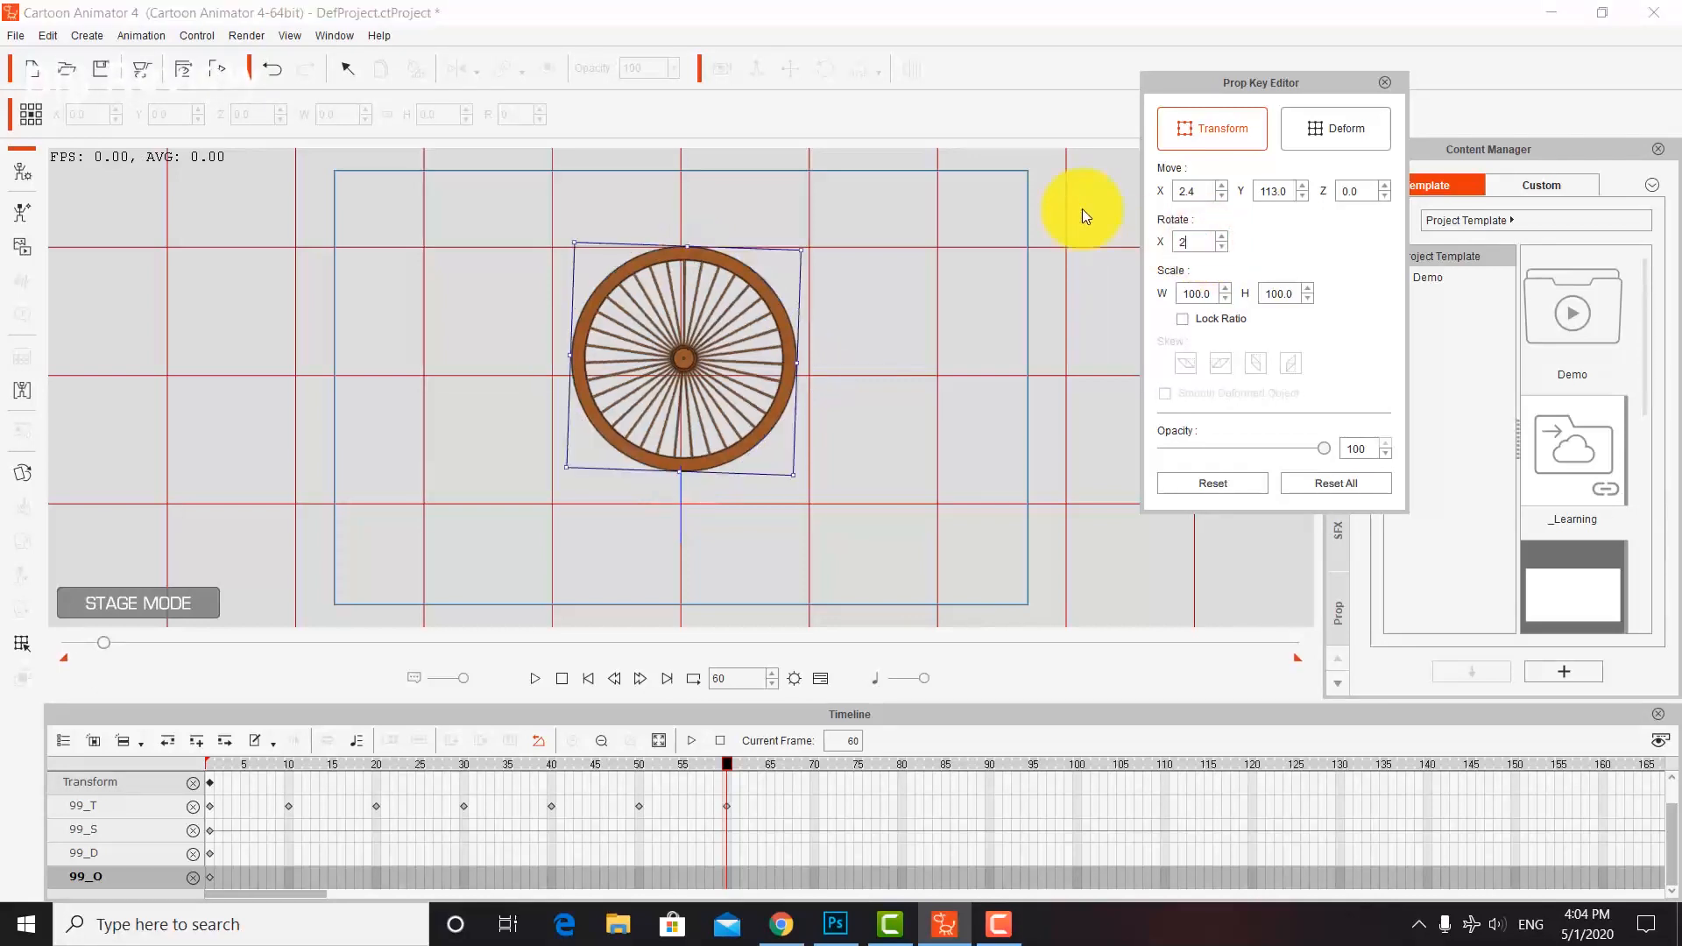
text(70)
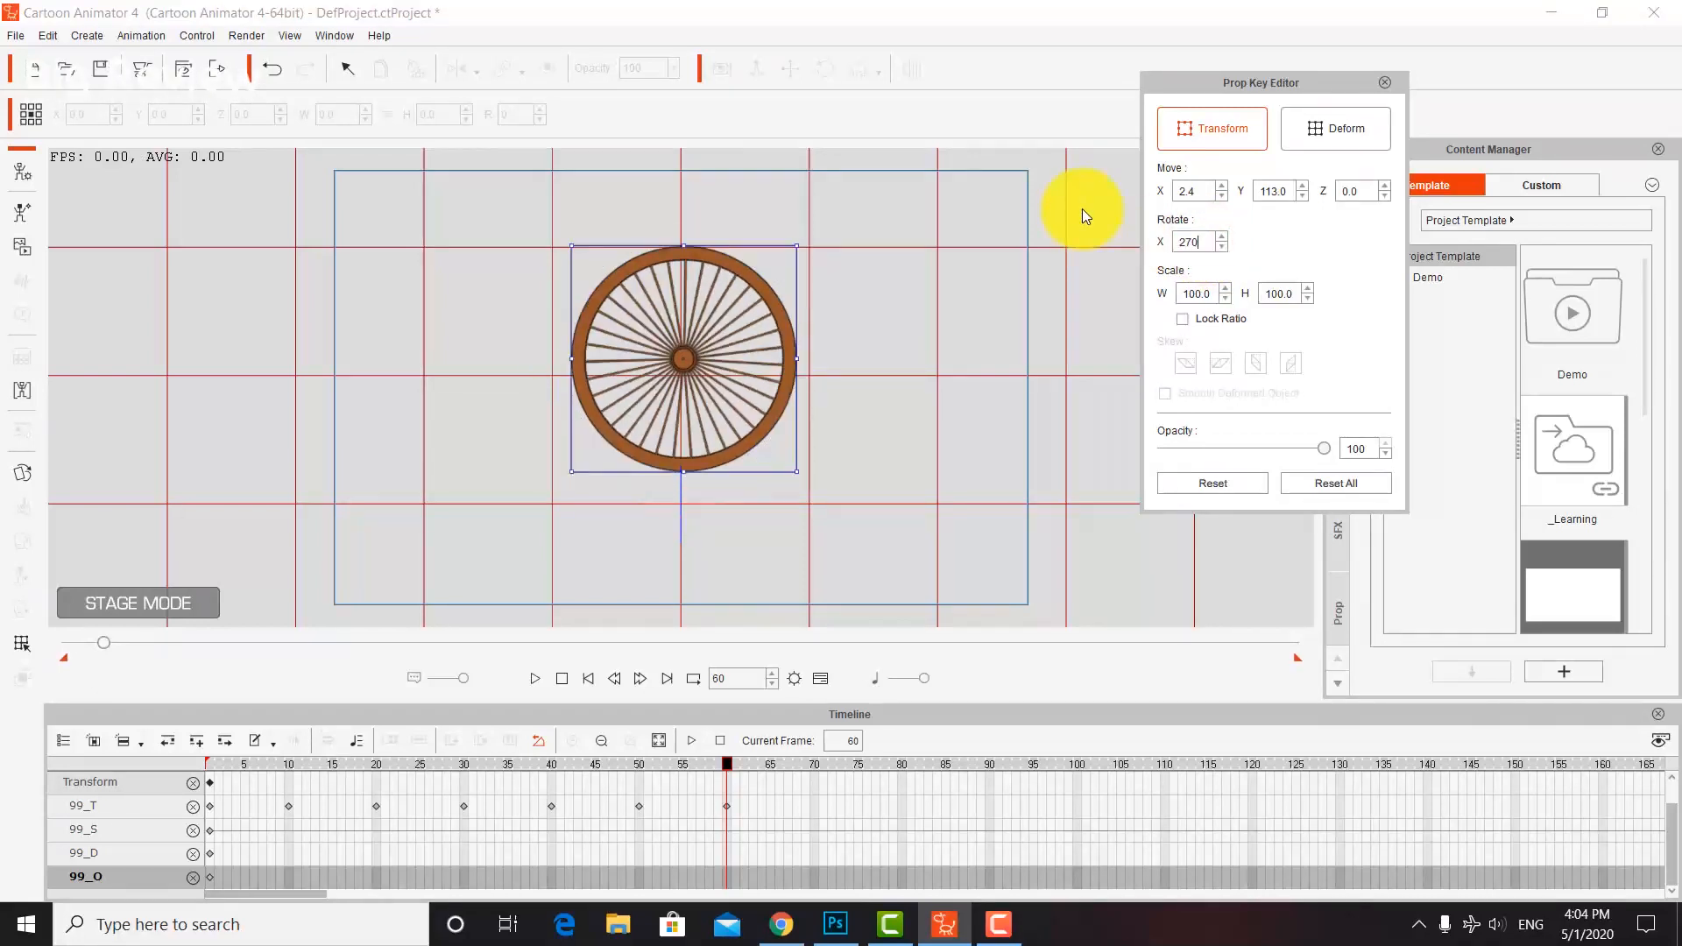
key(Return)
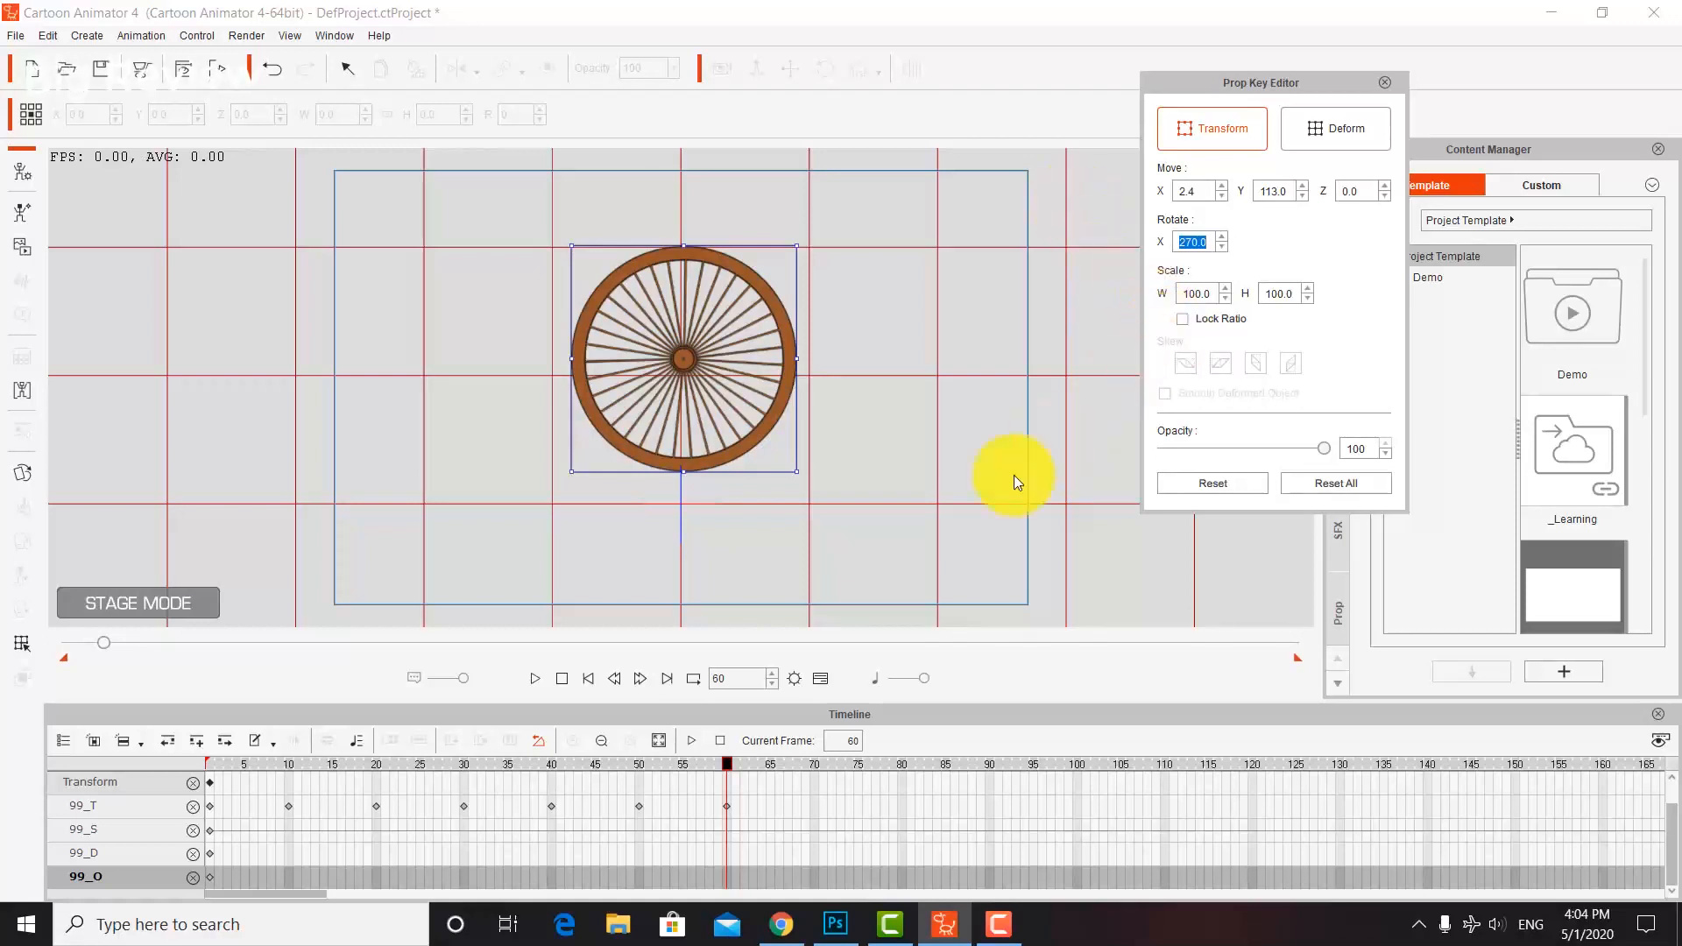
Key the wheel's rotation at 315 degrees on frame 70.
drag(726, 762, 812, 771)
click(1205, 240)
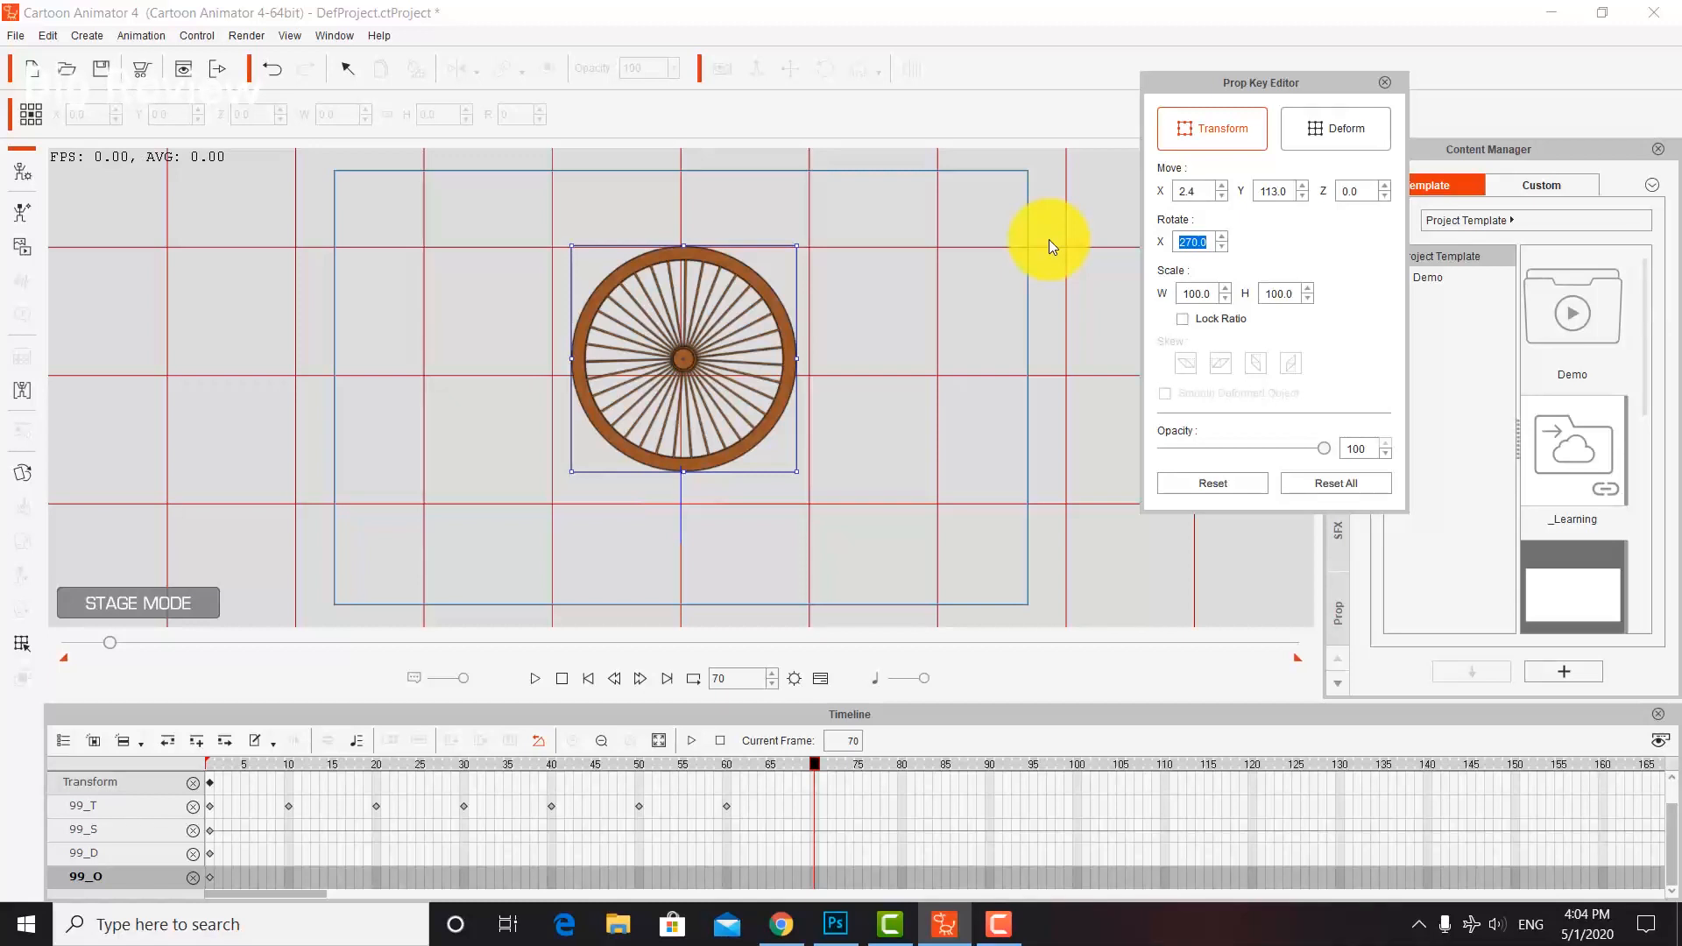
text(315)
key(Return)
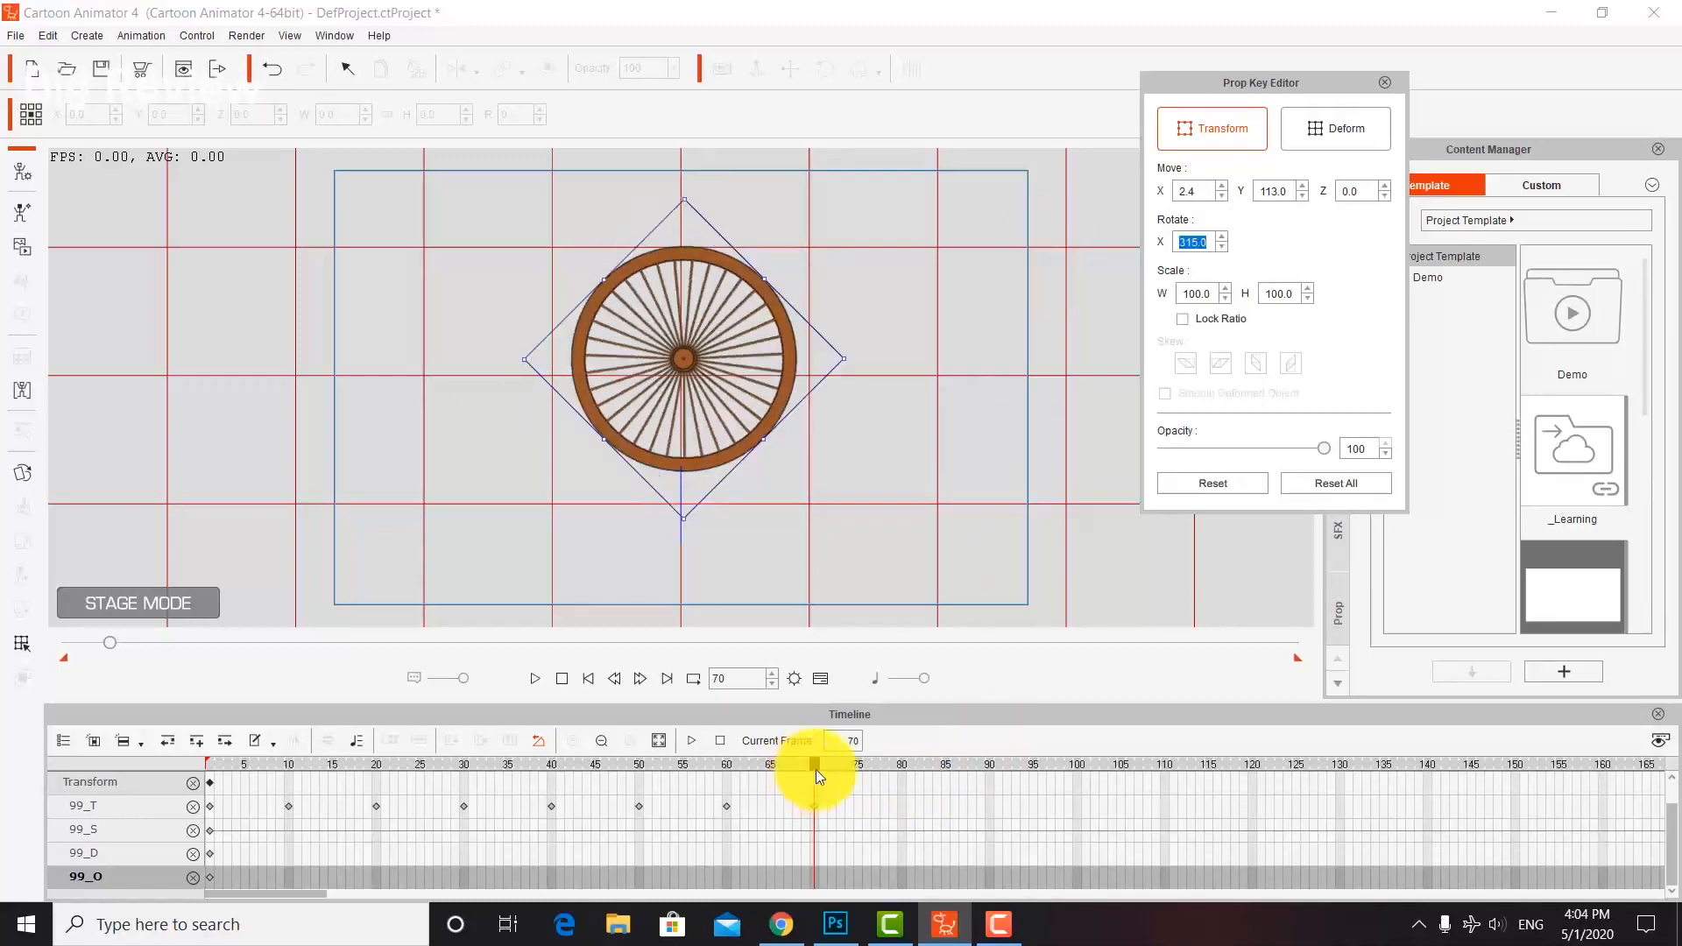
Key the wheel's rotation at 0 degrees on frame 80 and close the Prop Key Editor.
drag(817, 763, 903, 768)
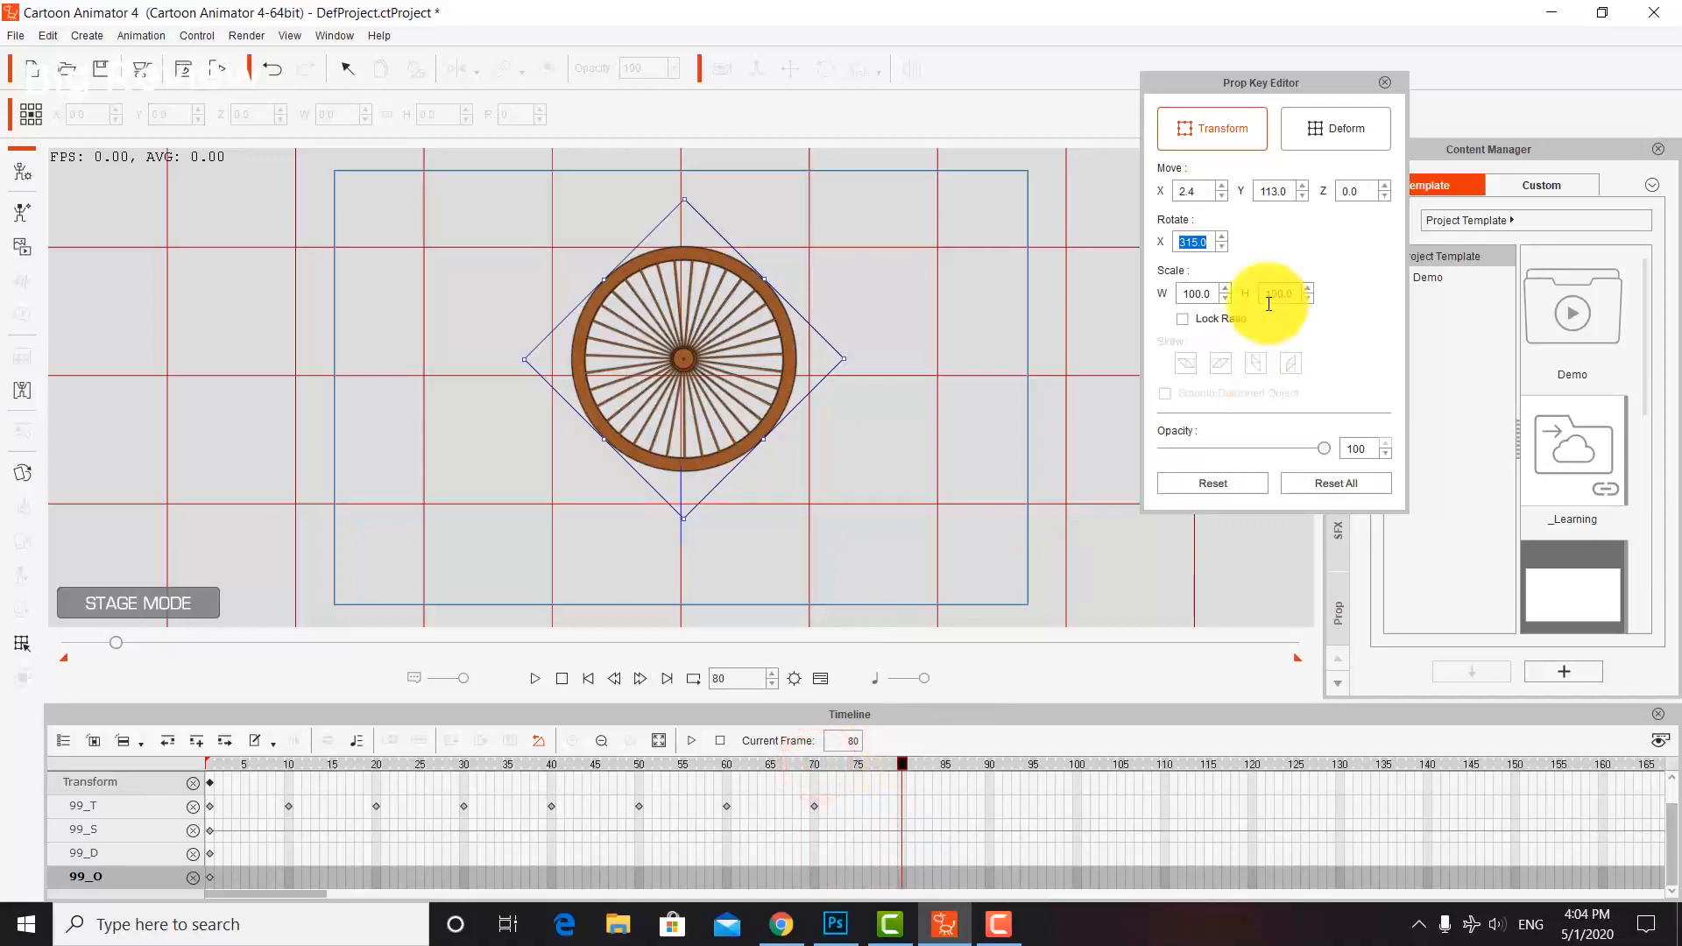
click(1202, 242)
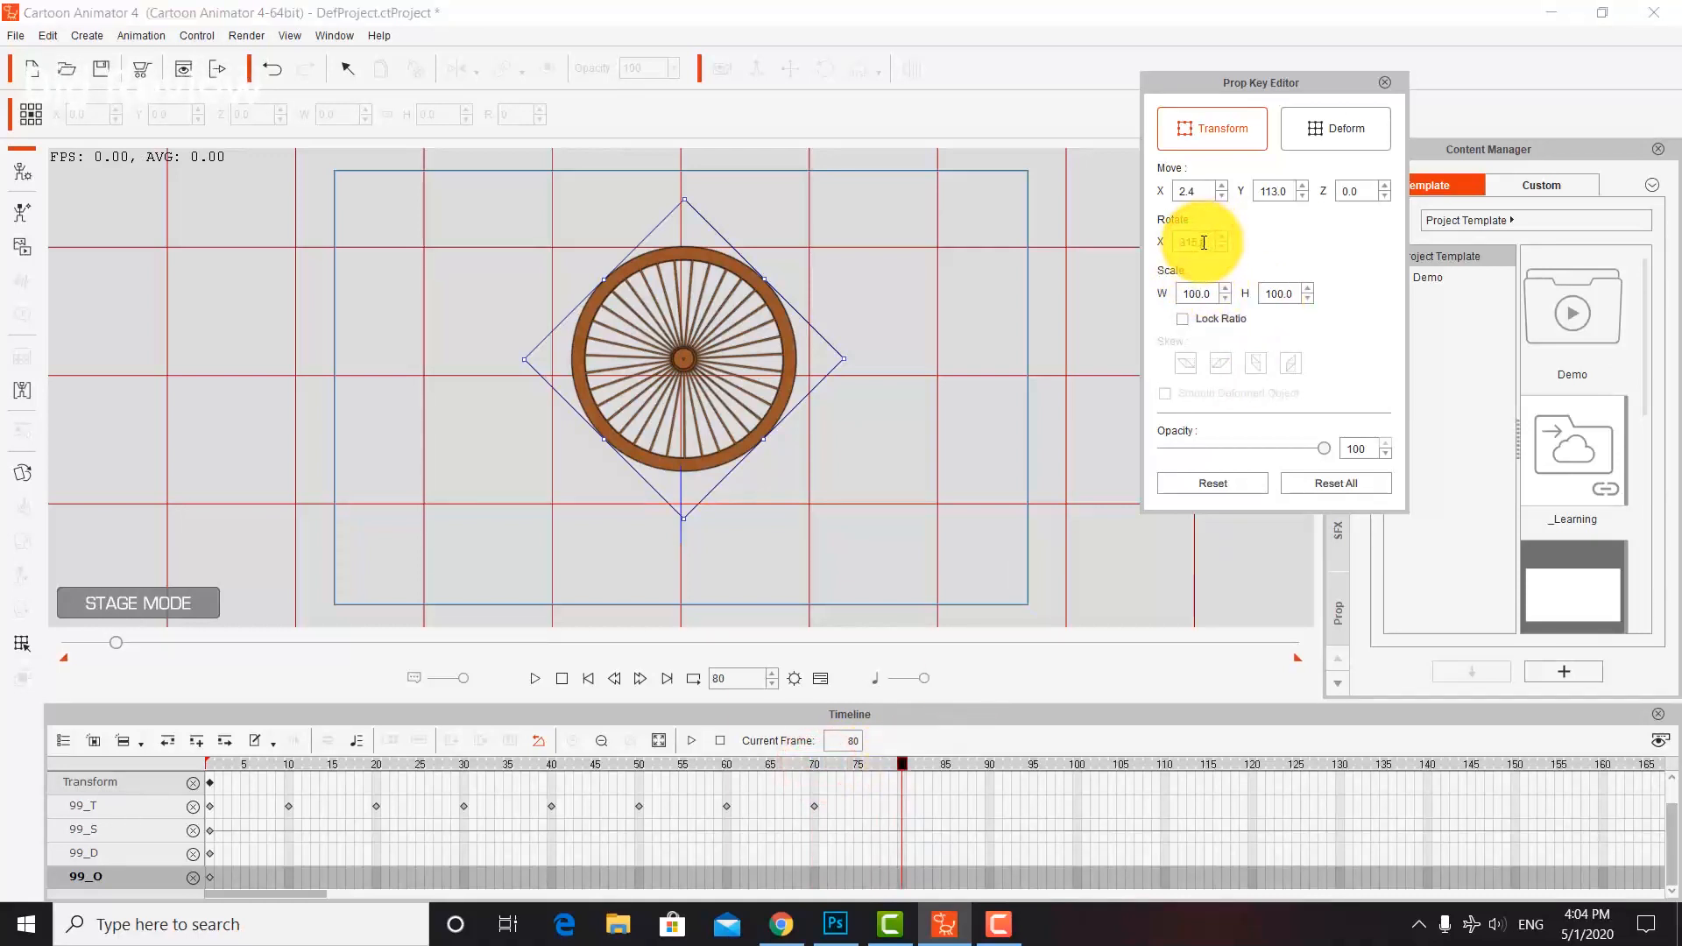
drag(1206, 243, 1136, 239)
text(0)
key(Return)
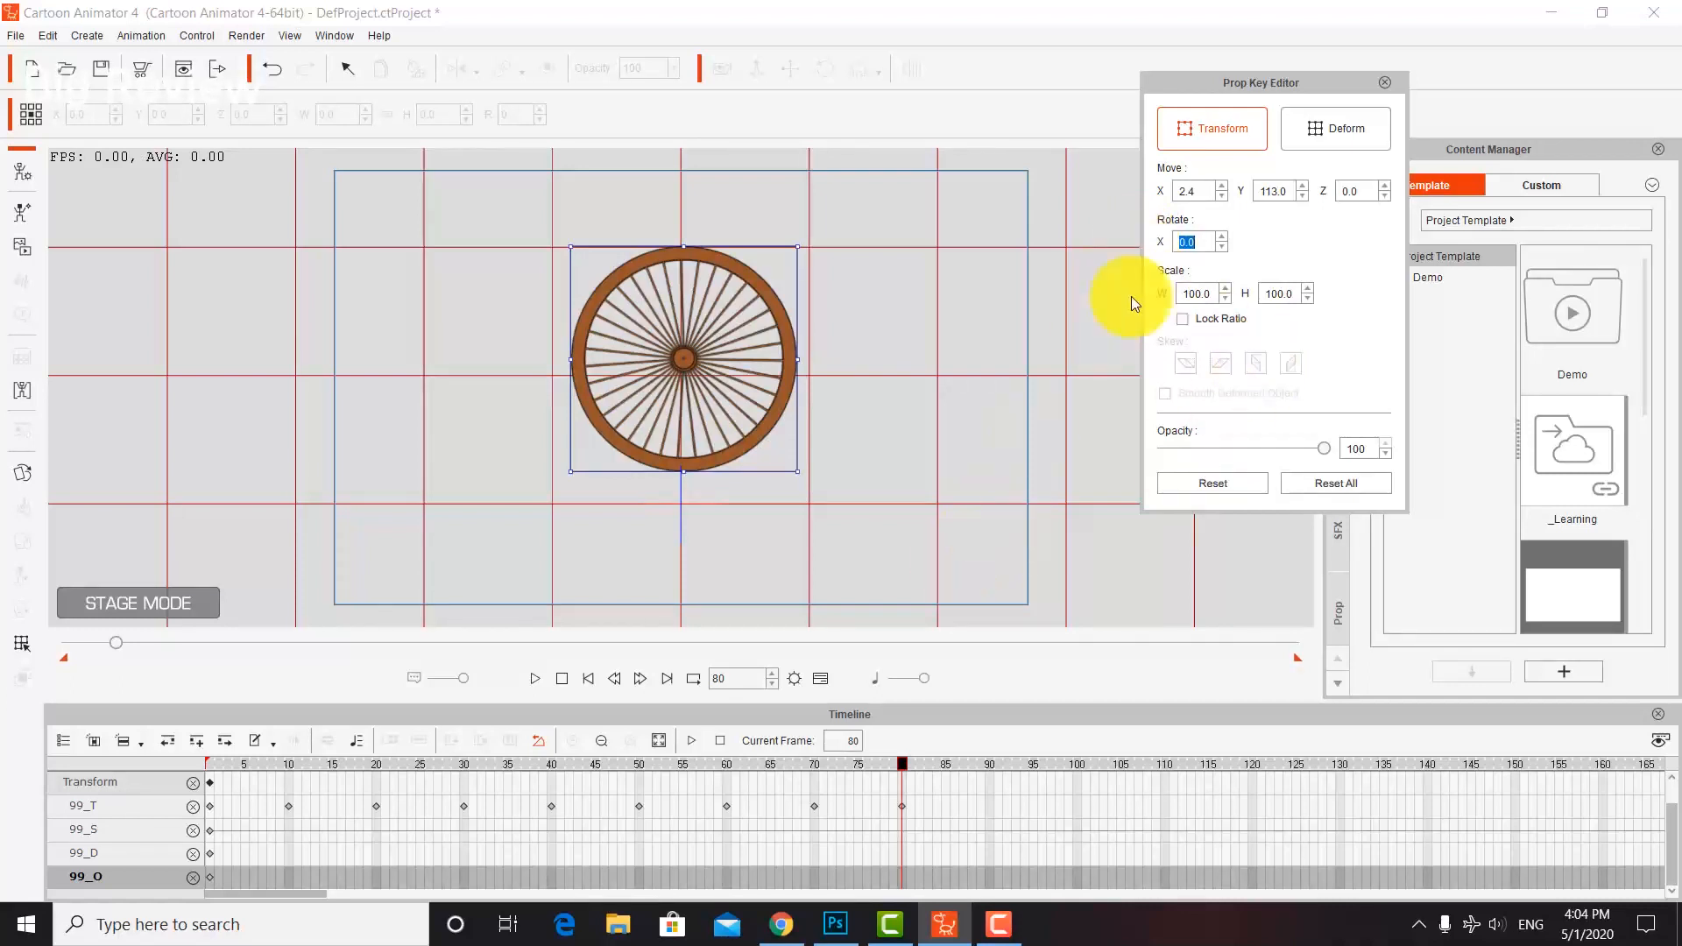
click(1387, 83)
Set the project's total animation length to 80 frames in the project settings.
click(796, 680)
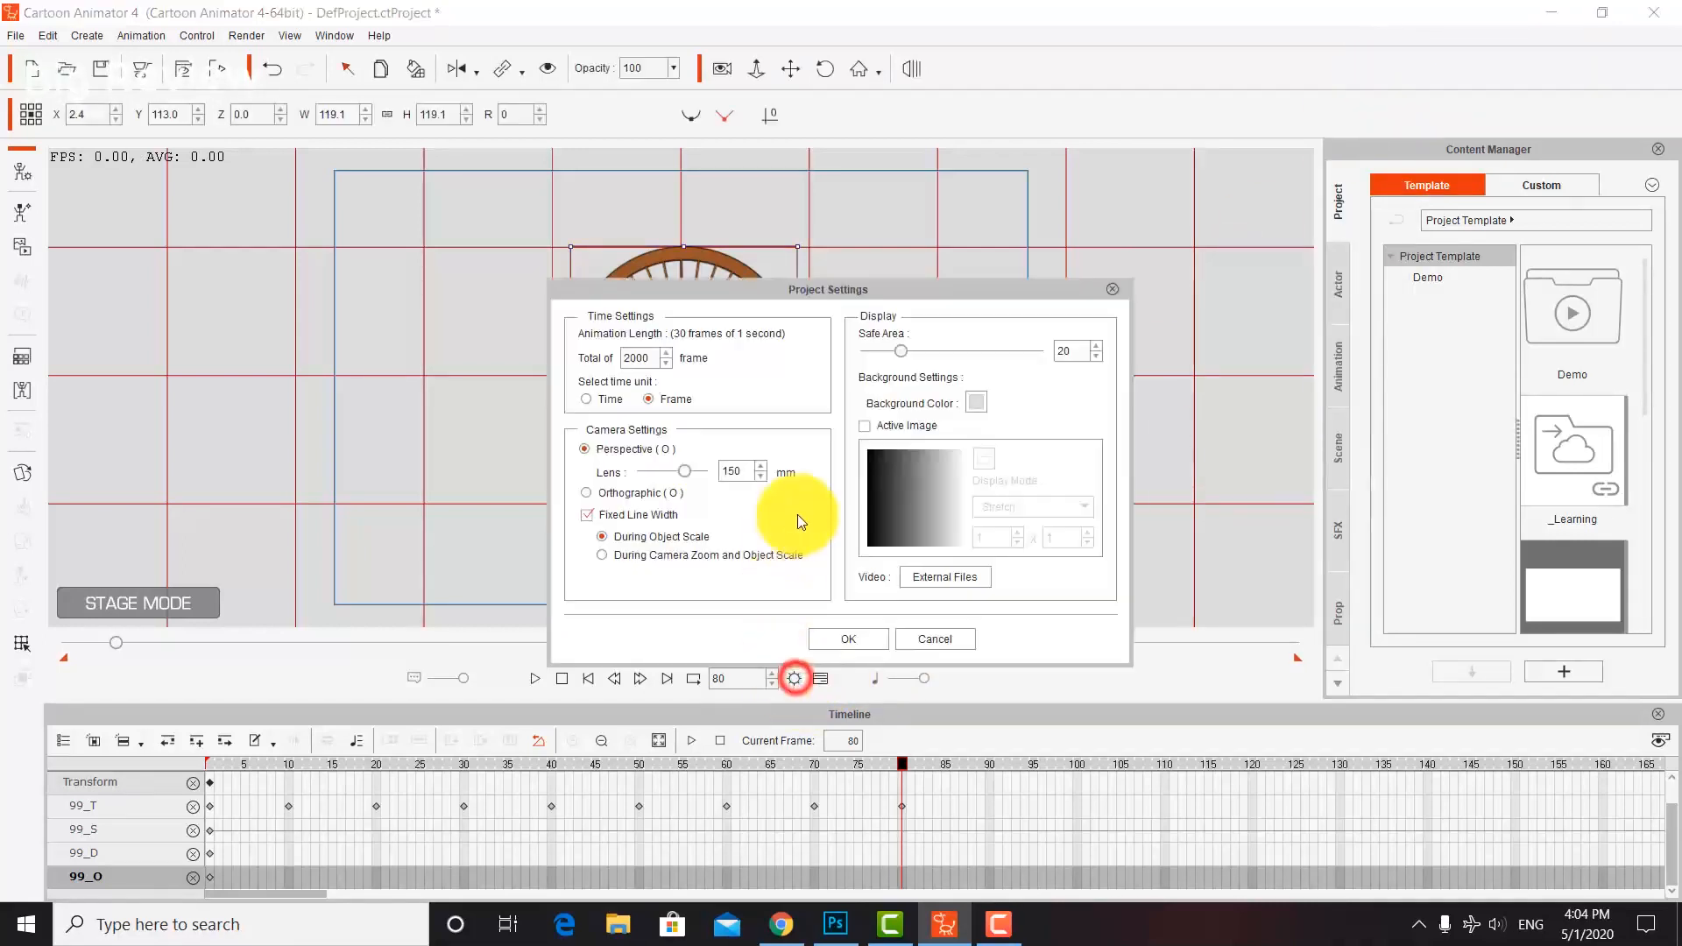
drag(650, 360, 595, 356)
text(80)
key(Return)
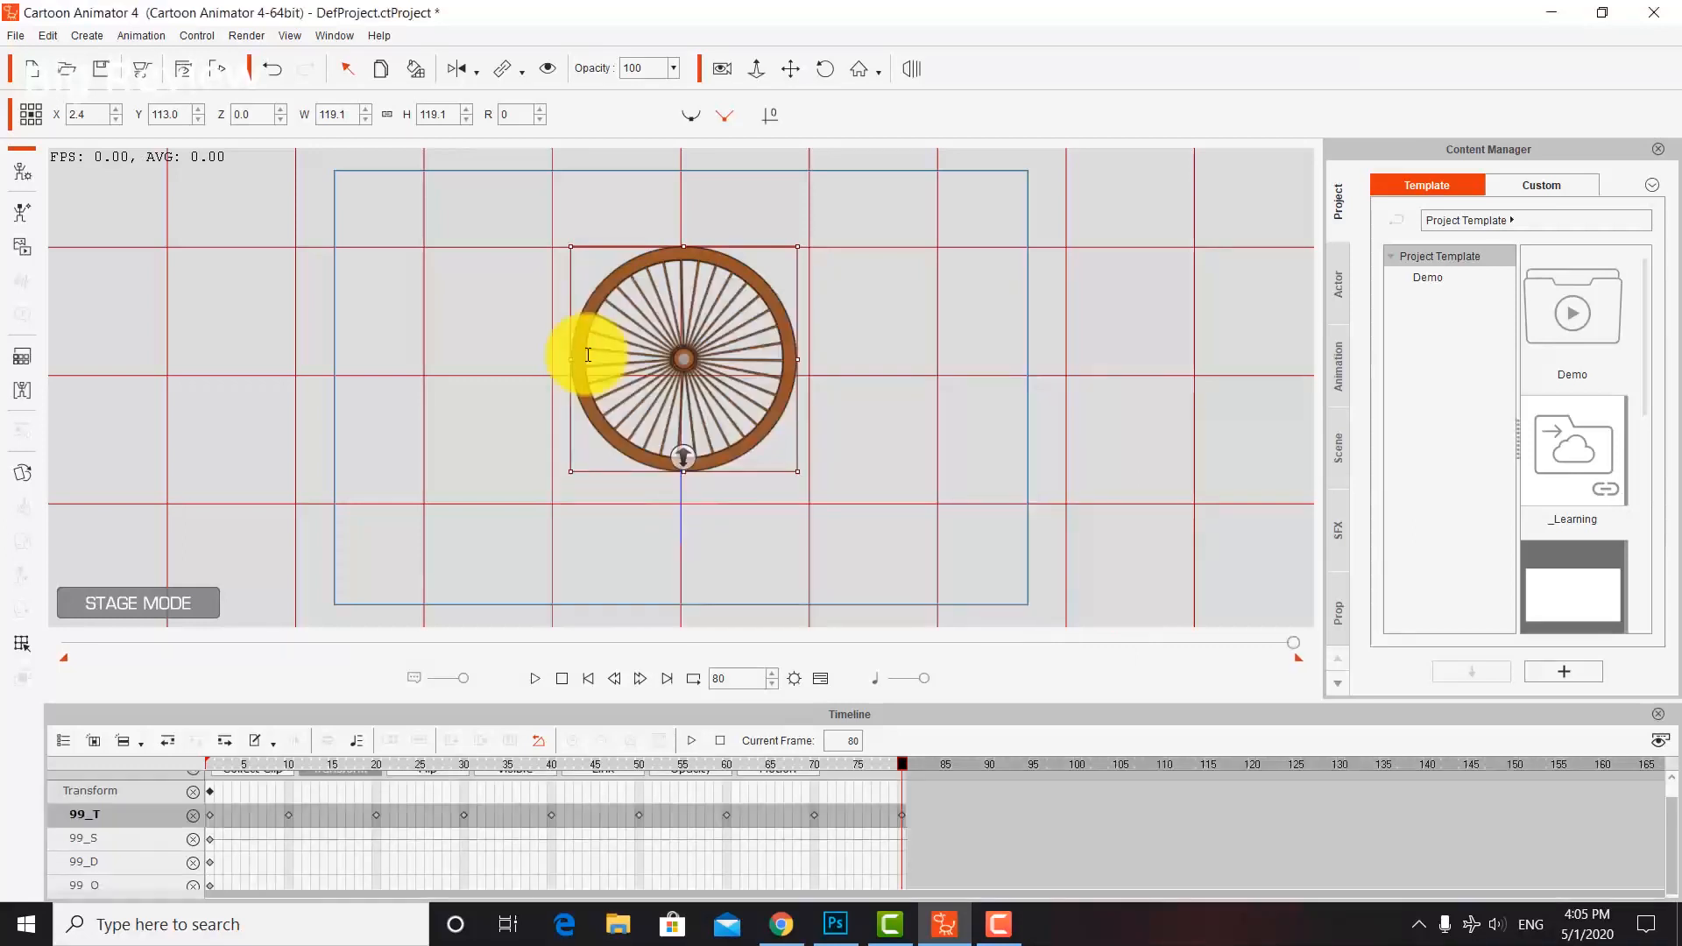
Play back the wheel's rotation with looping turned on, and stop the playback.
click(540, 681)
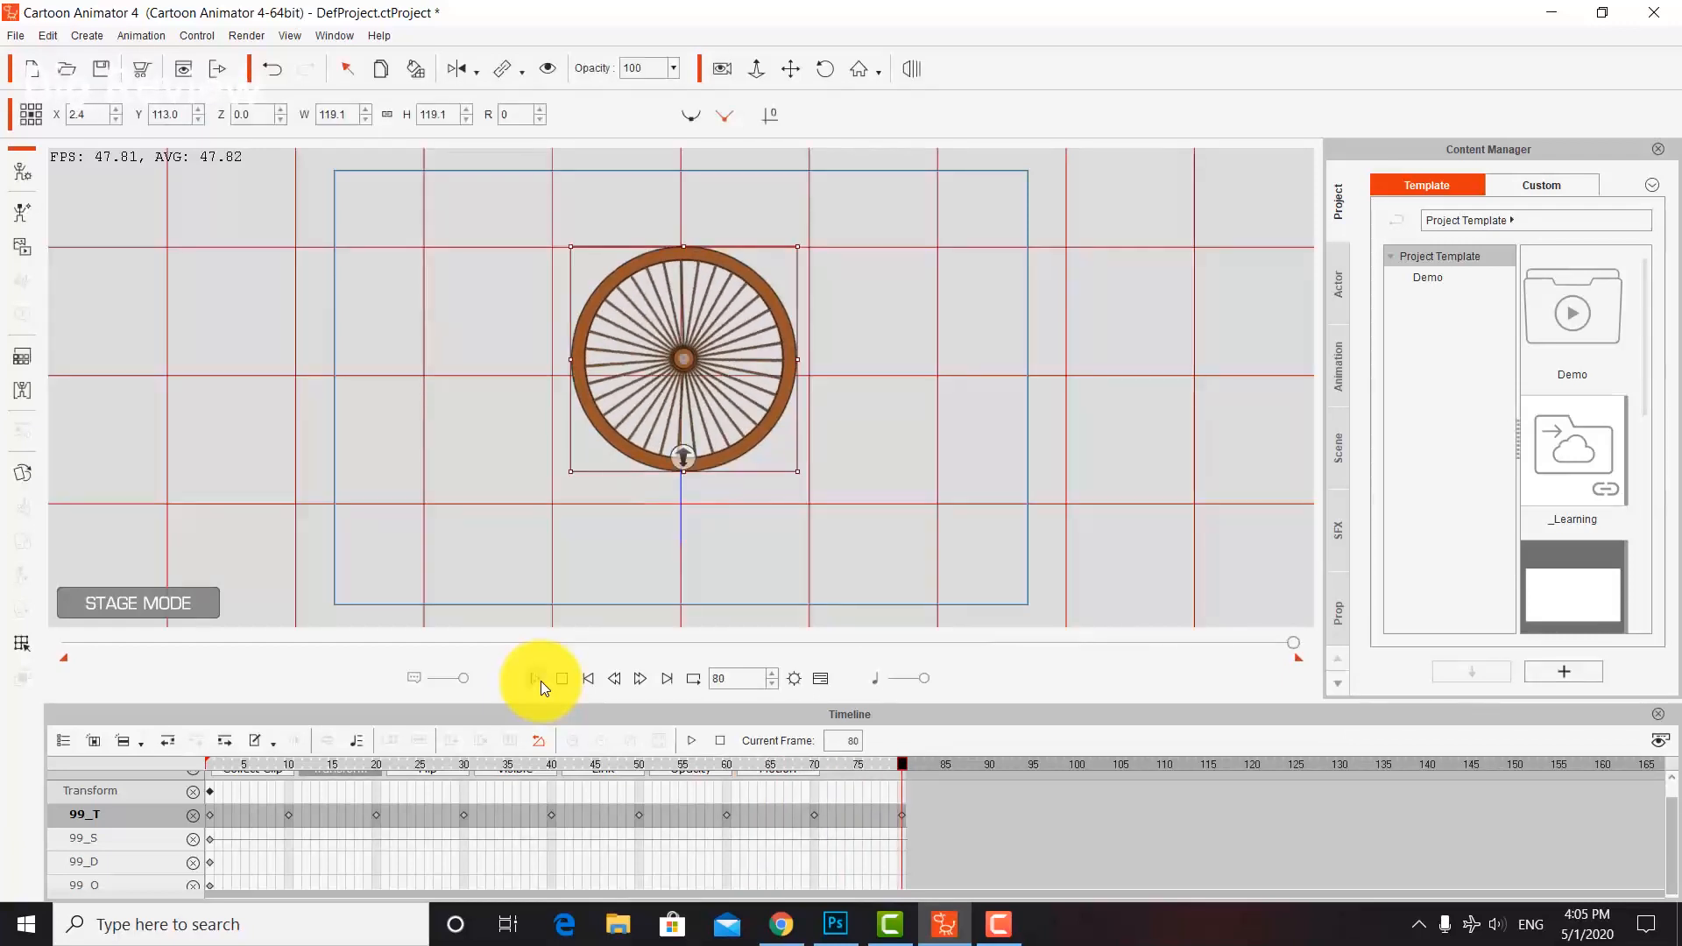
key(space)
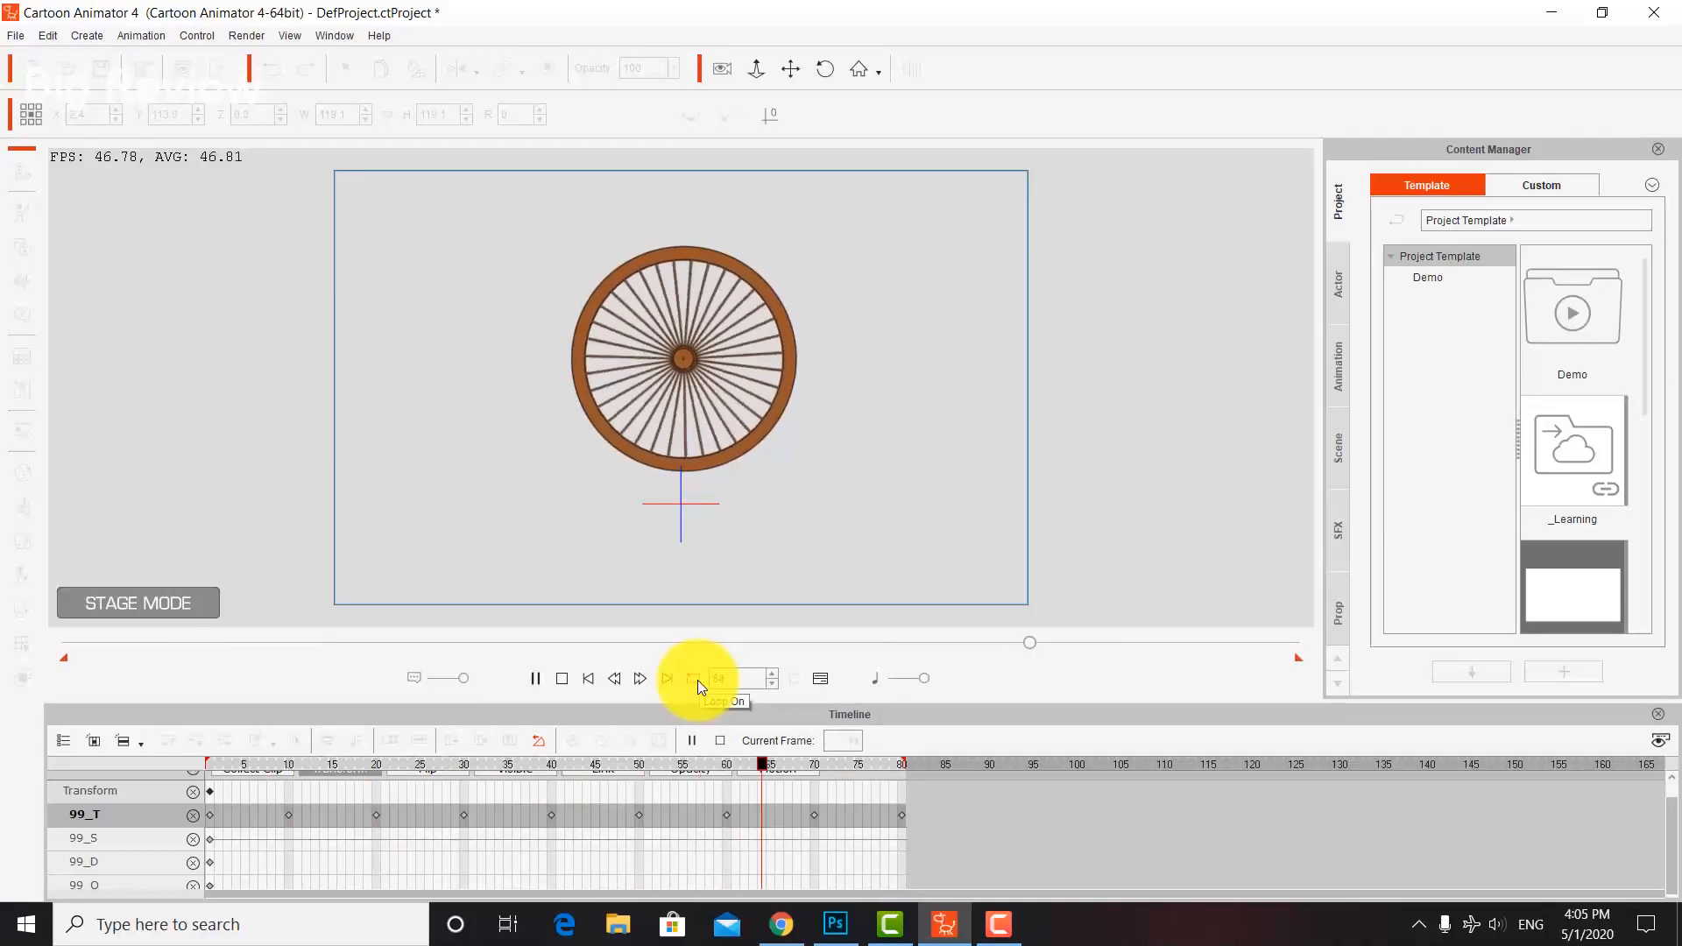
key(space)
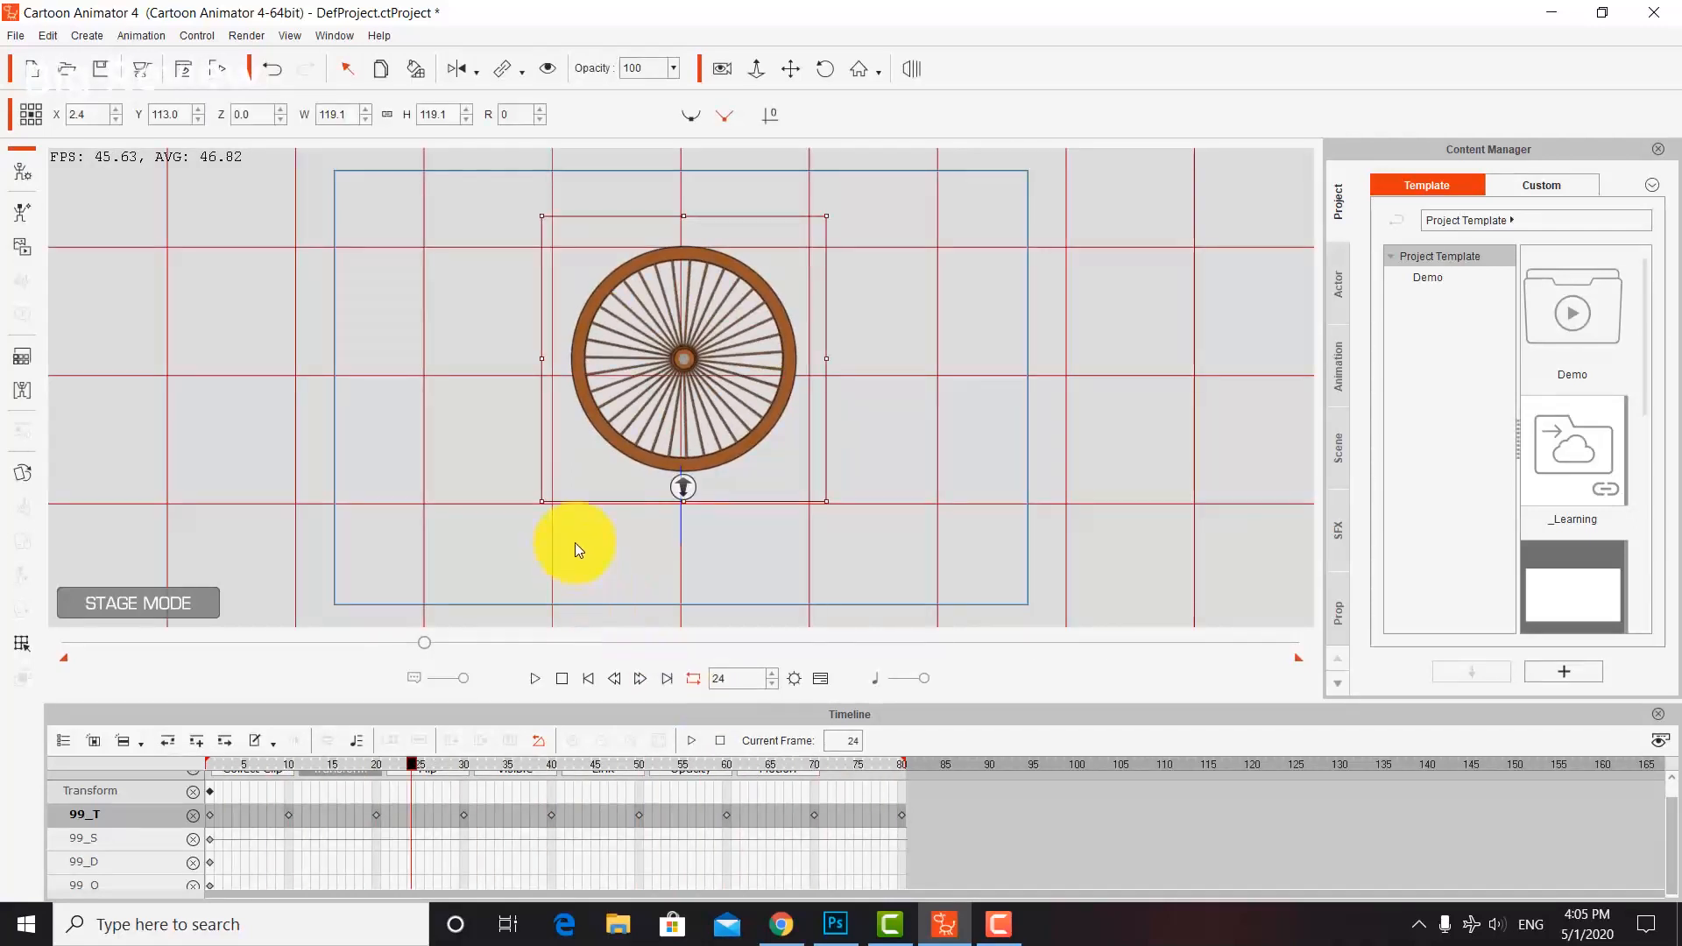
Show the wheel's Collect Clip track, mark the range up to frame 80 and add it to the action menu as Action.
scroll(372, 833, up, 2)
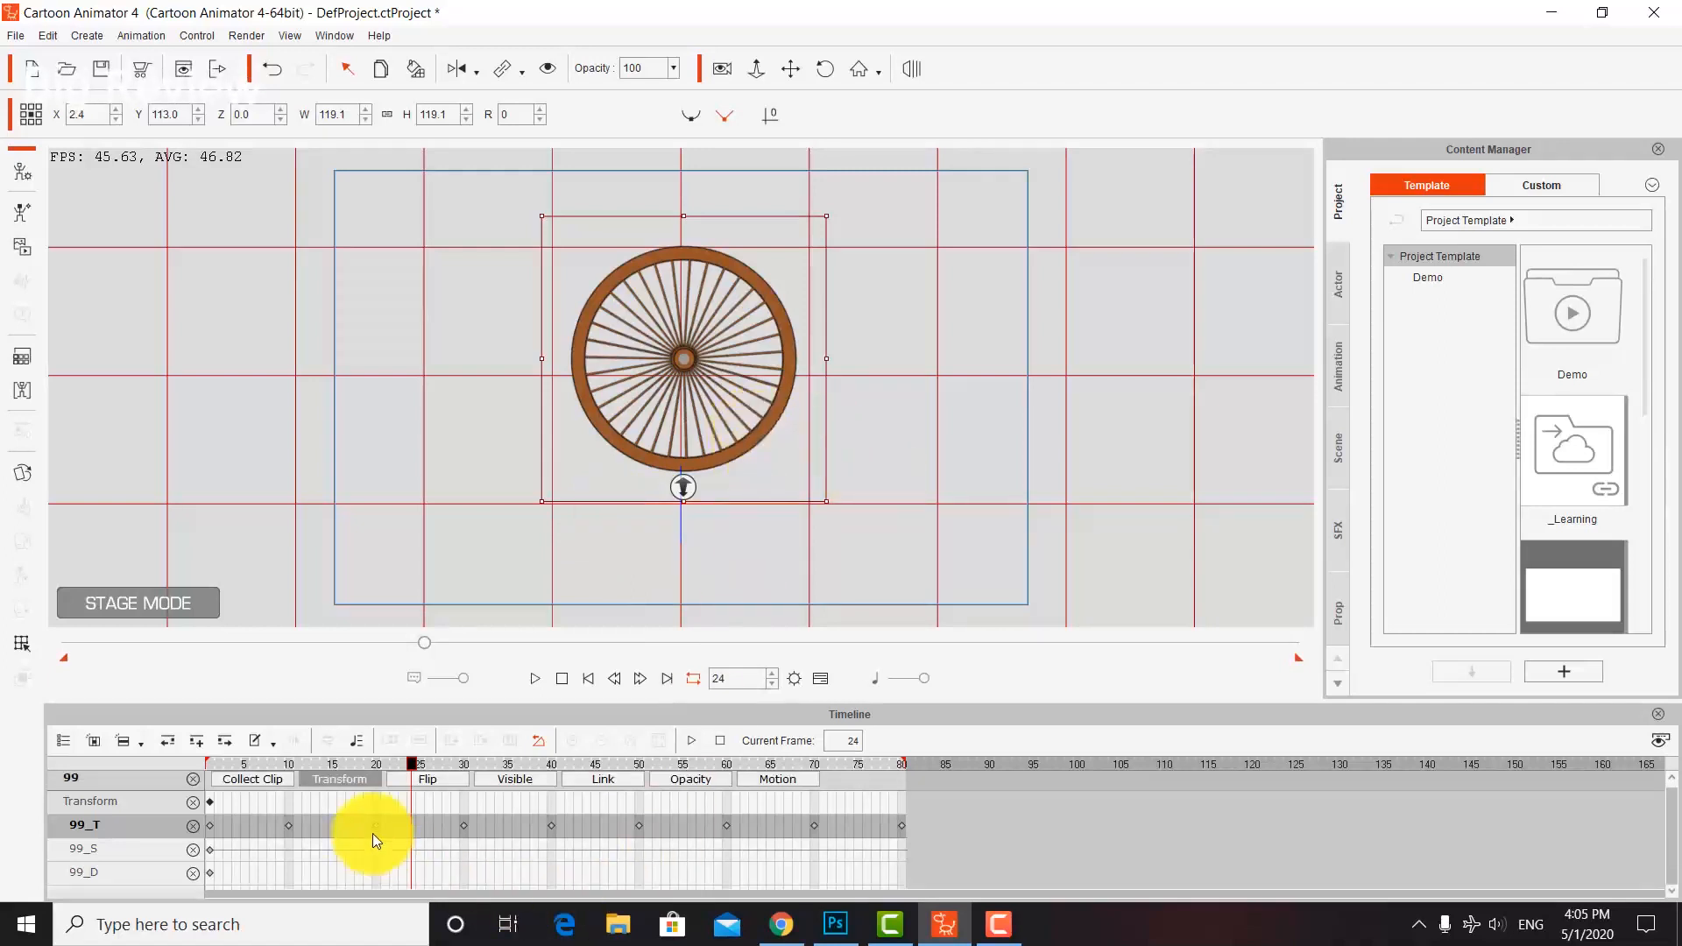
click(275, 783)
drag(211, 804, 906, 827)
right_click(848, 817)
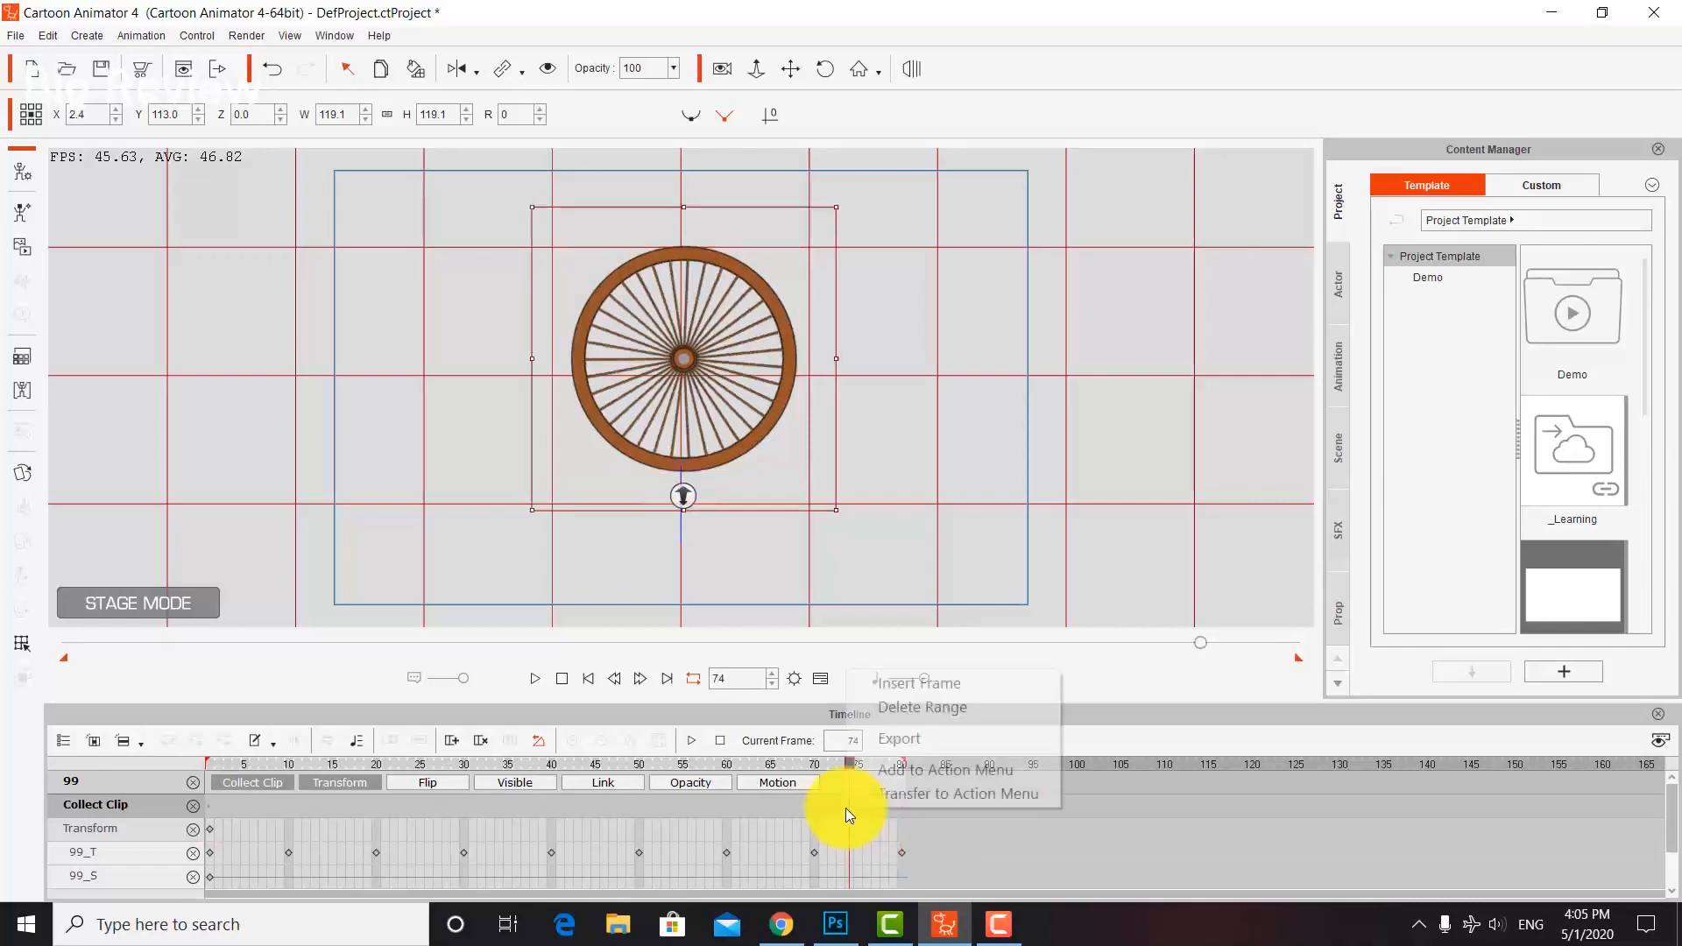
click(927, 777)
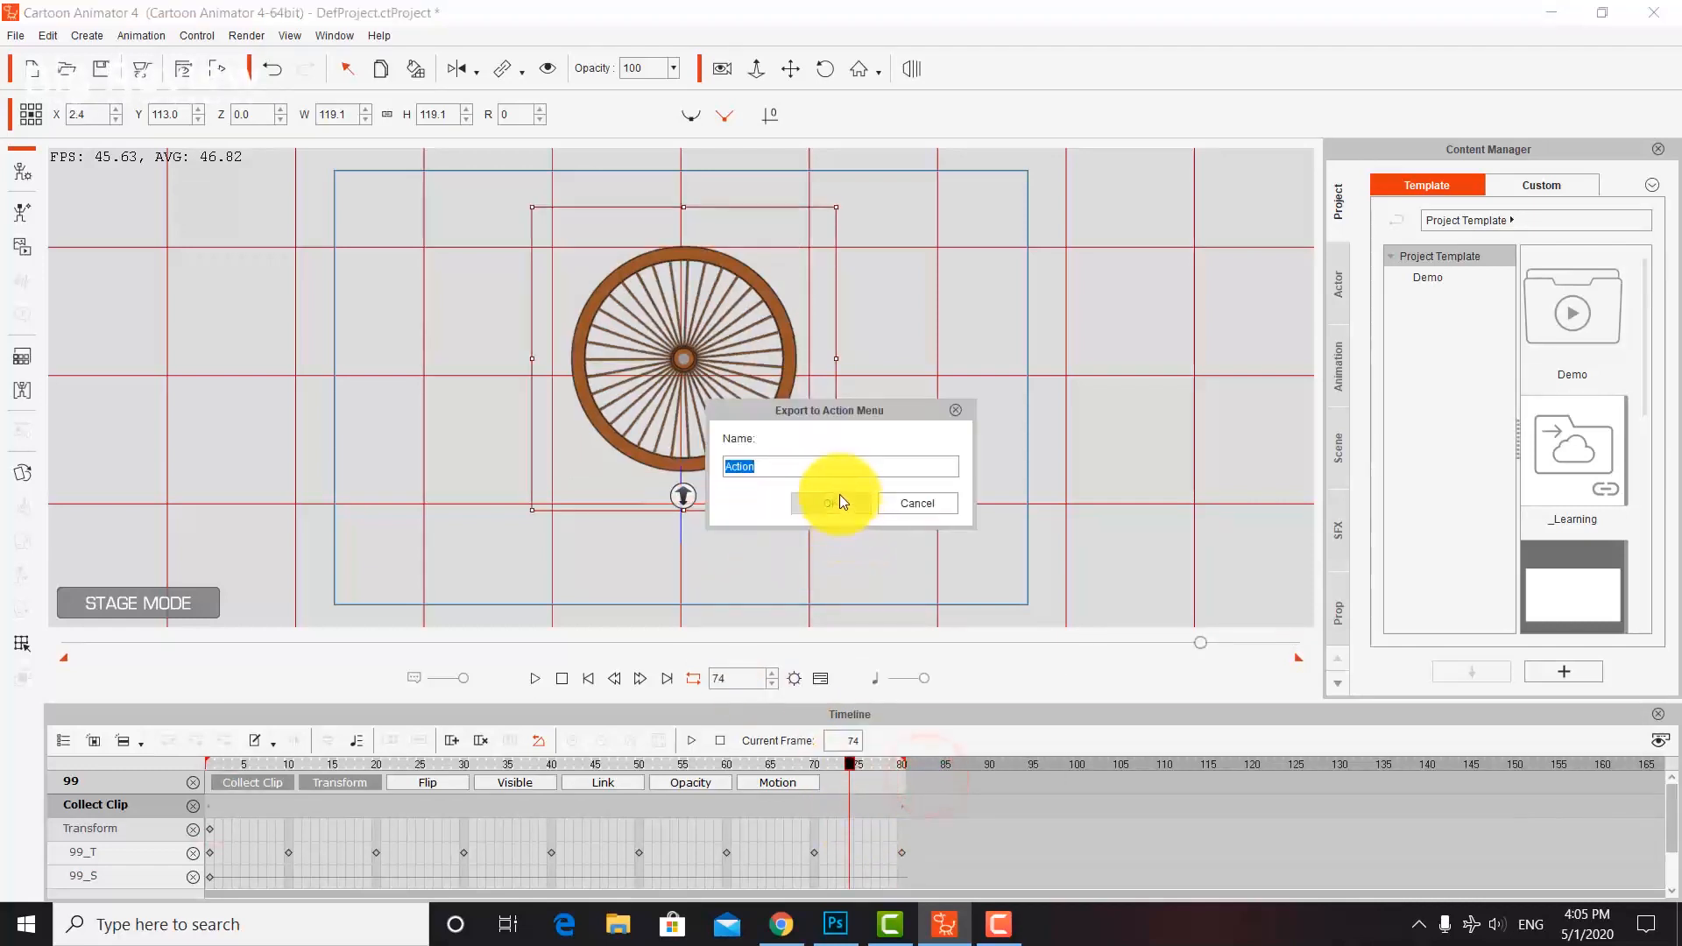
click(839, 500)
click(948, 472)
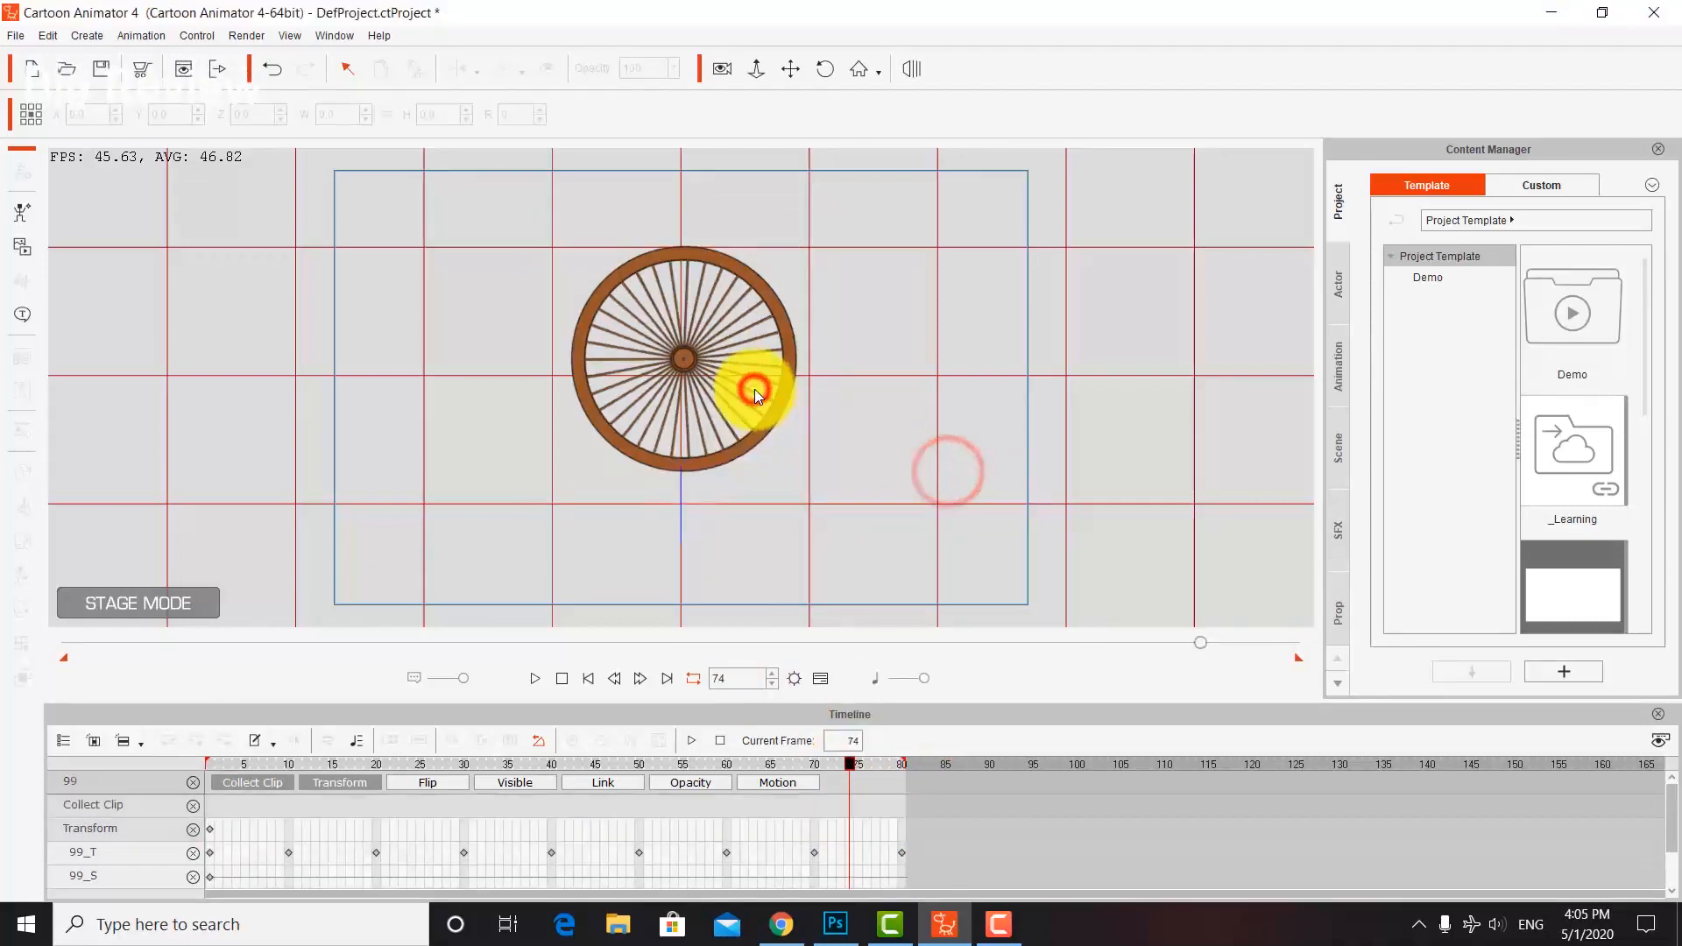
click(1014, 939)
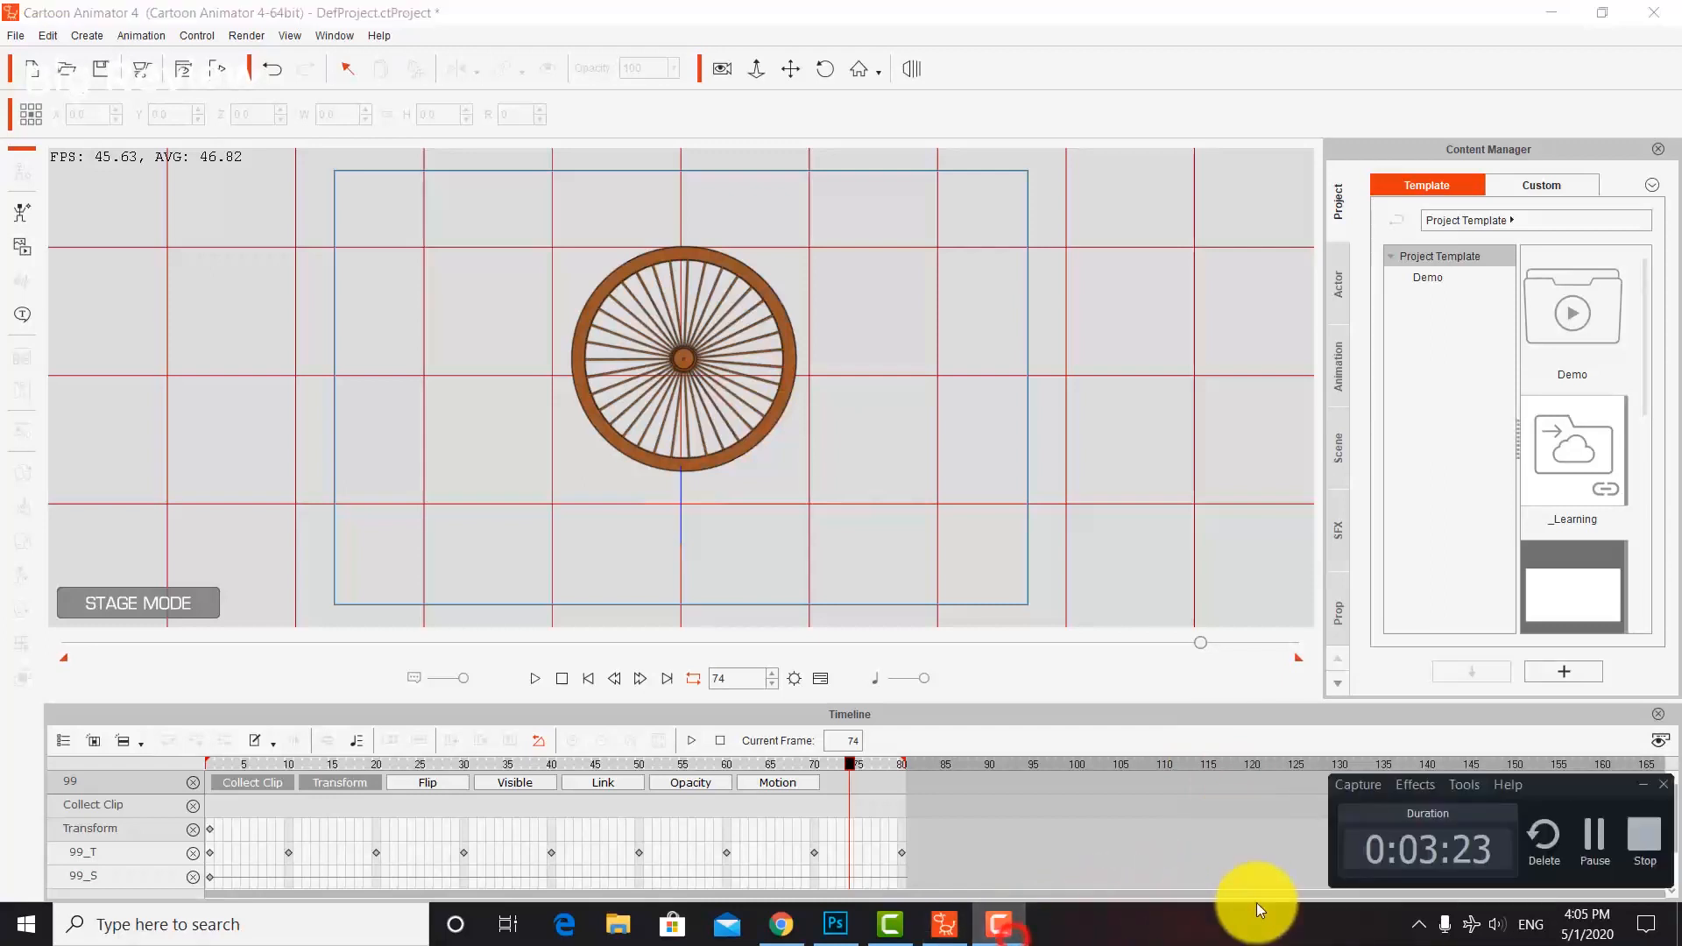
click(1591, 836)
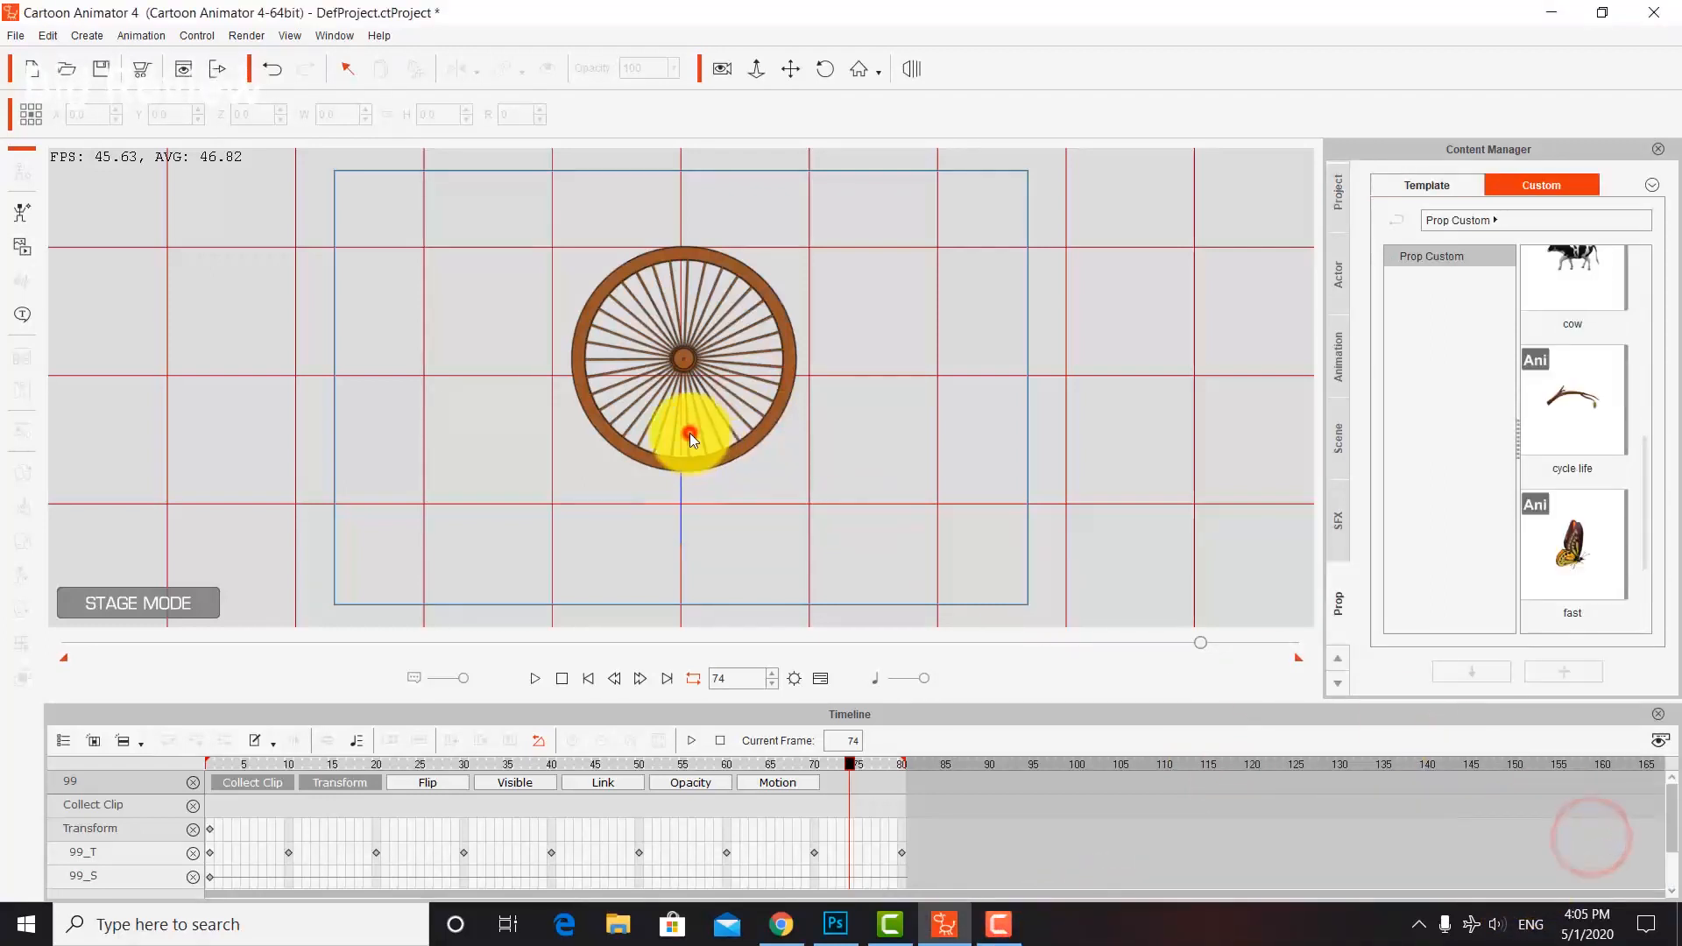
Save the selected animated wheel to the custom prop library under the name kong.
click(682, 364)
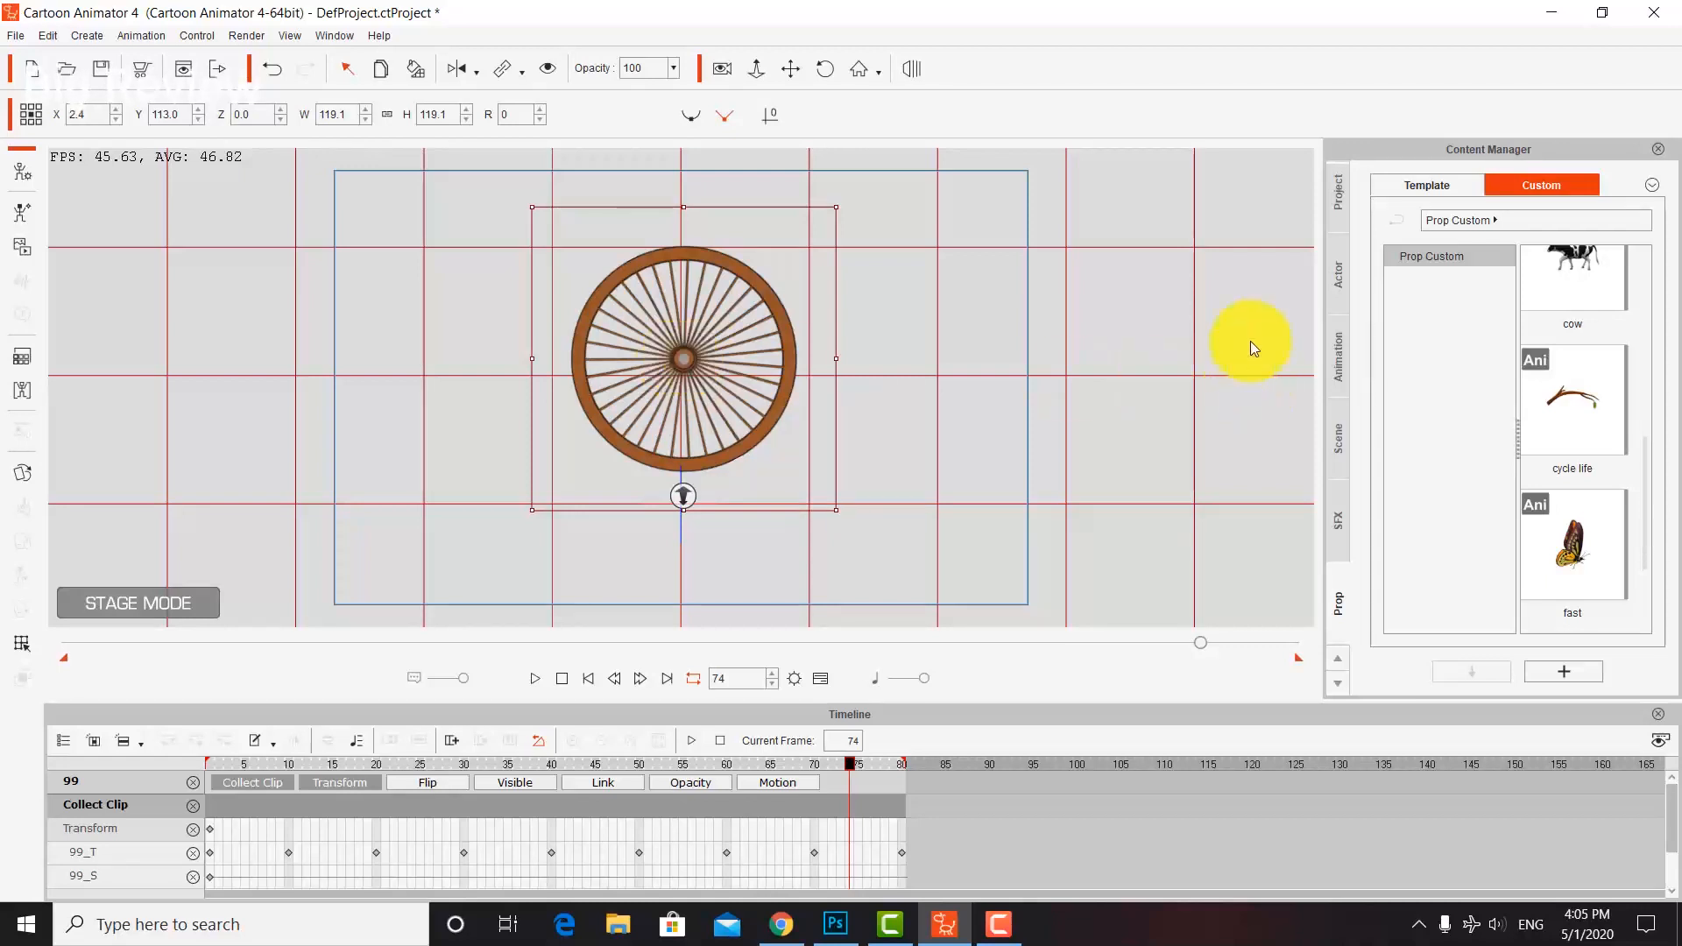
click(1532, 188)
click(1340, 604)
click(1577, 675)
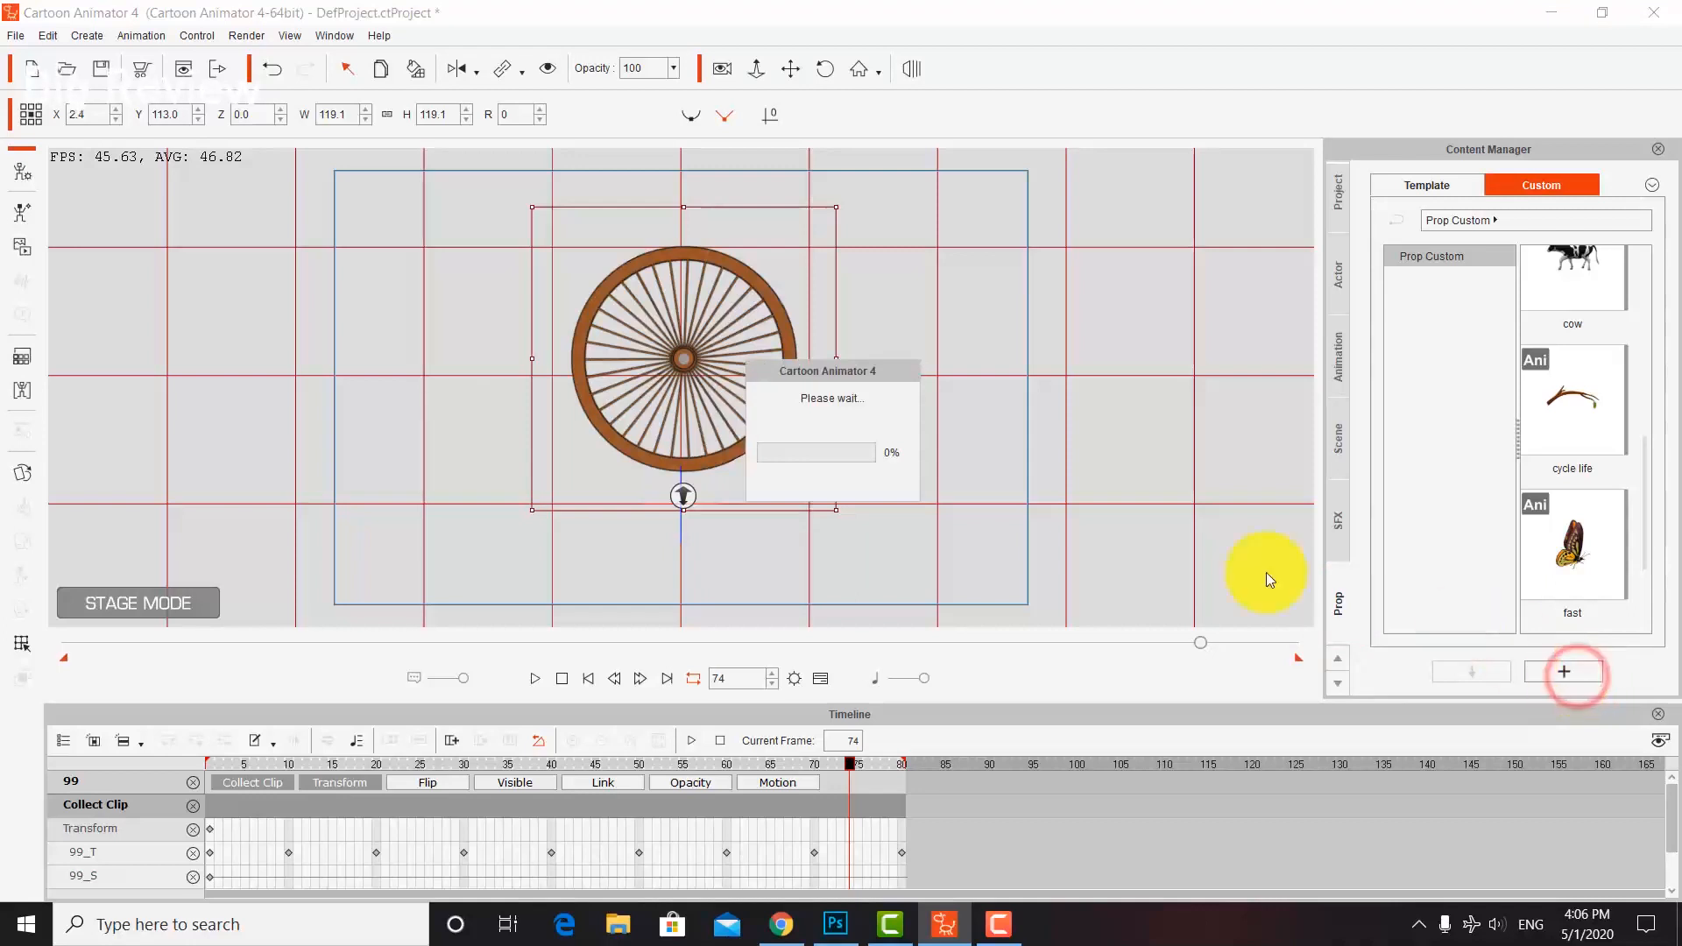
text(k)
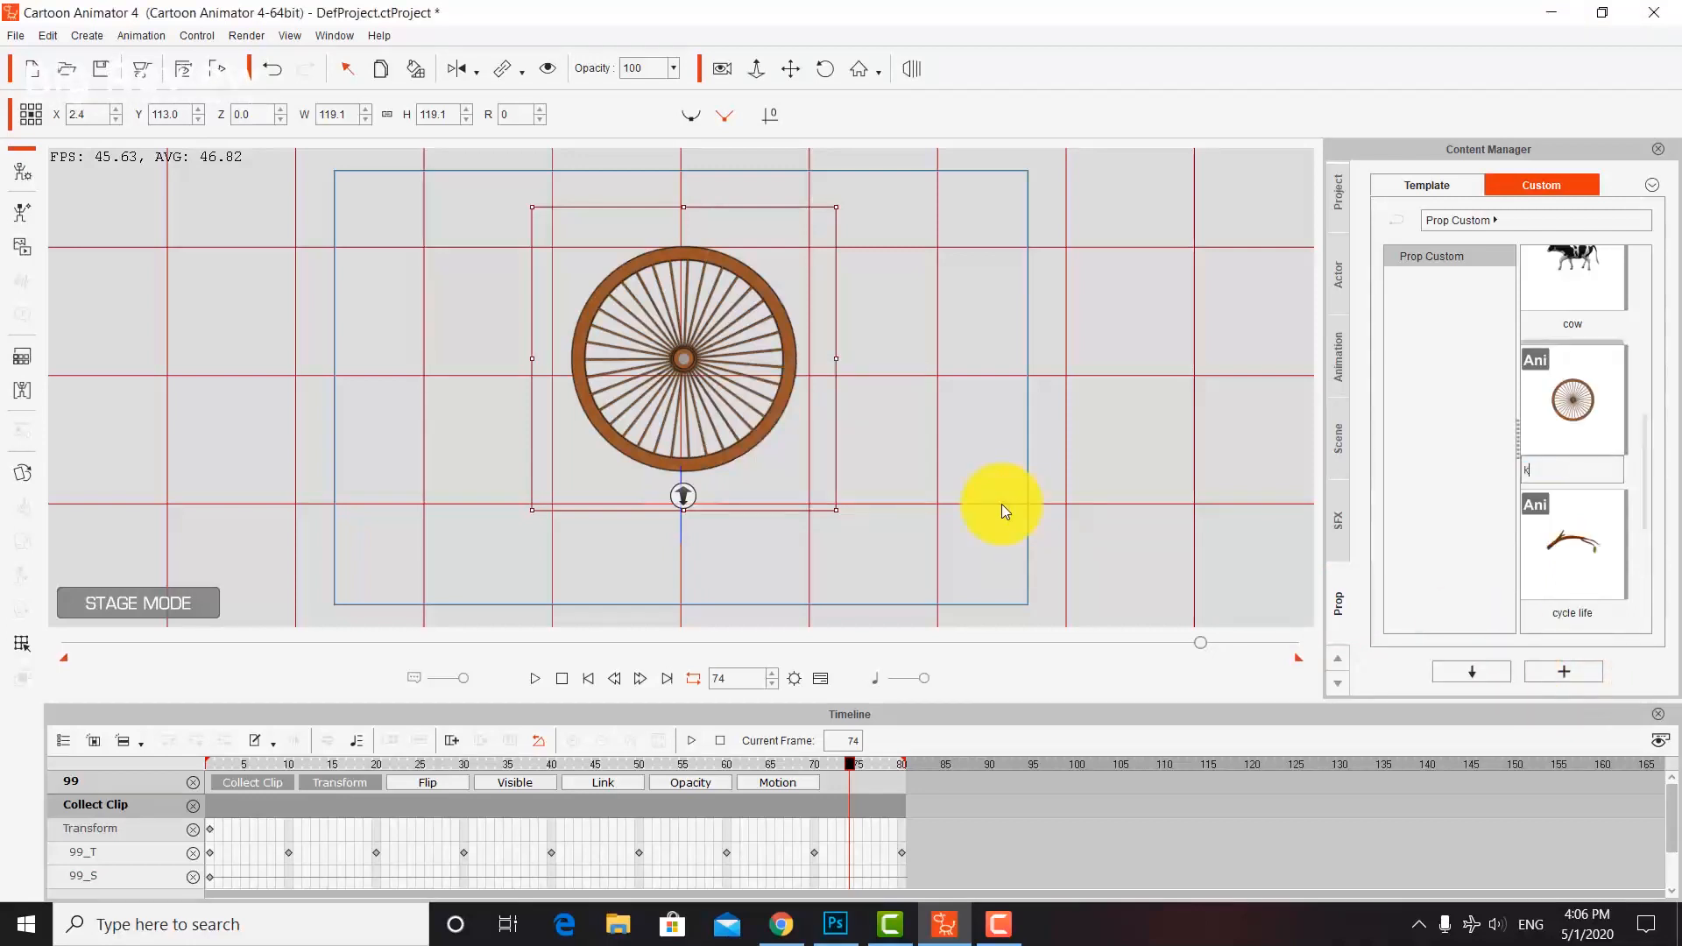
text(ong)
key(Return)
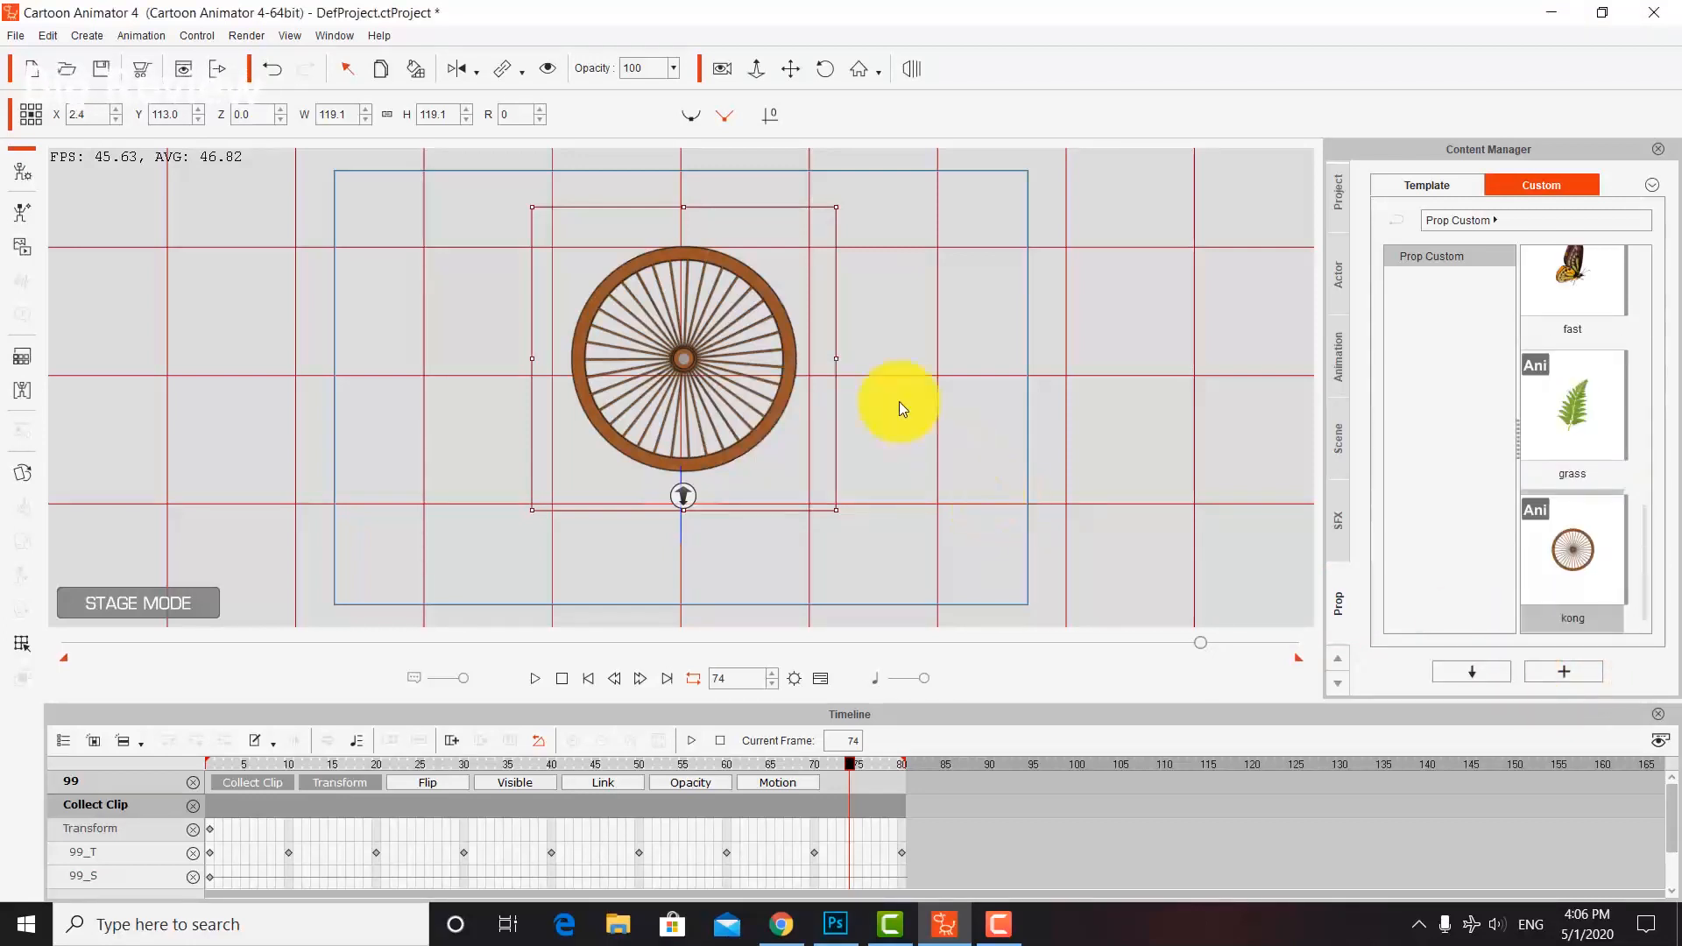
Delete the original wheel from the stage and place the saved kong prop from the custom library there.
click(918, 350)
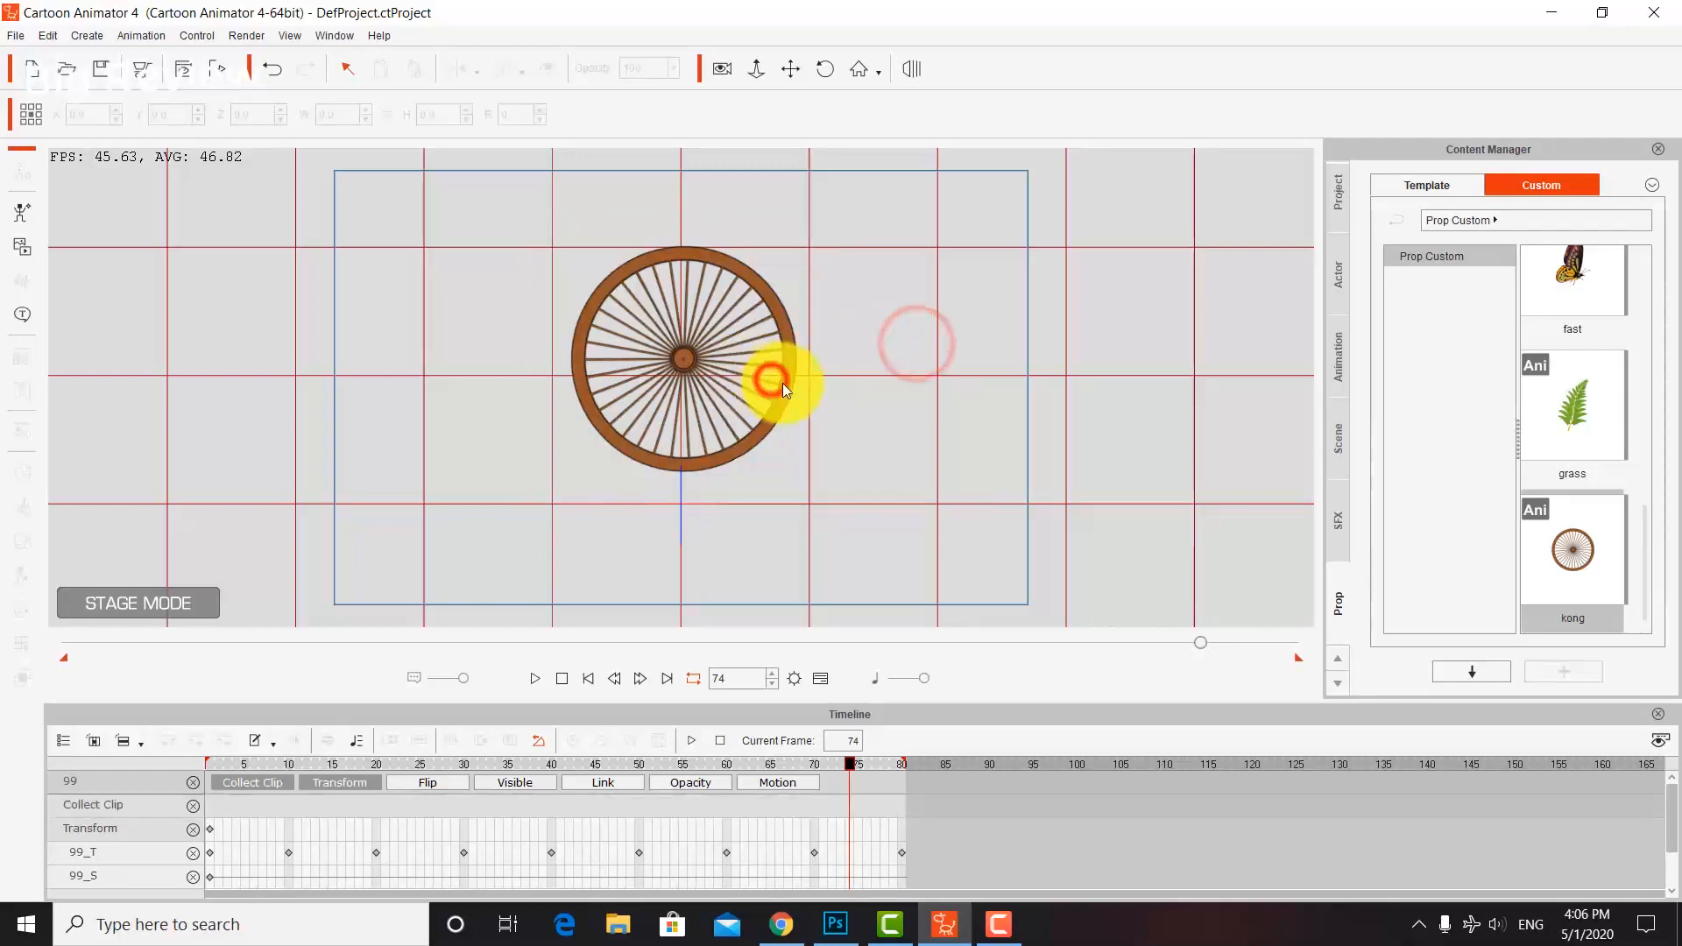
click(781, 380)
key(Delete)
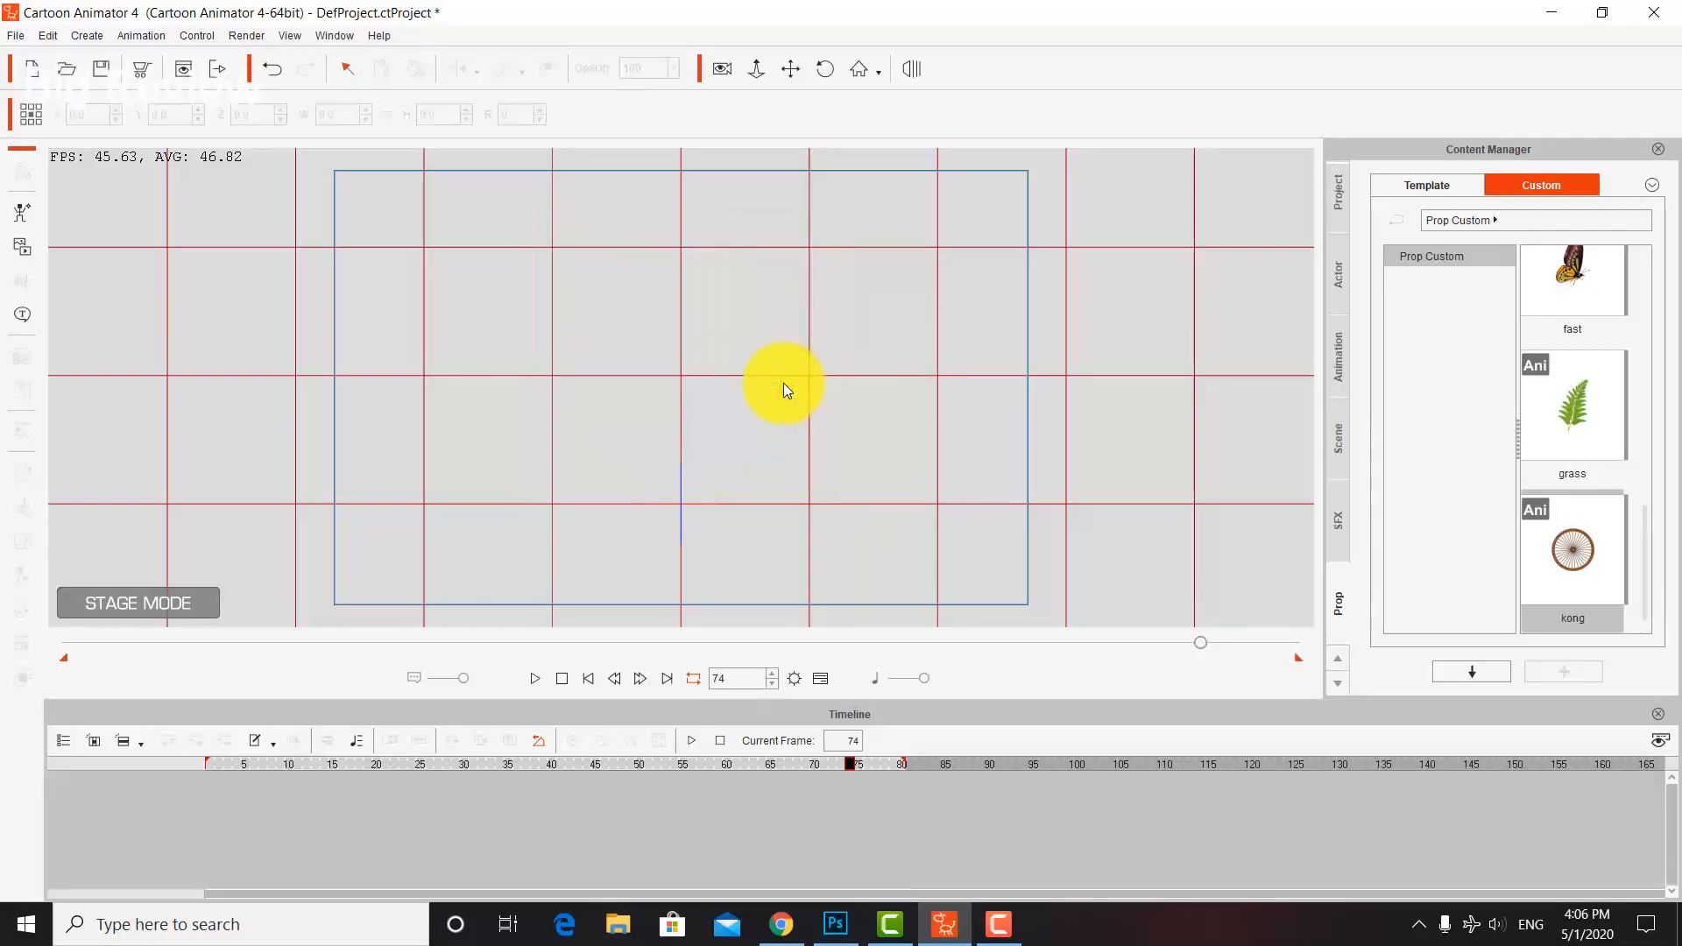
drag(1560, 524, 655, 306)
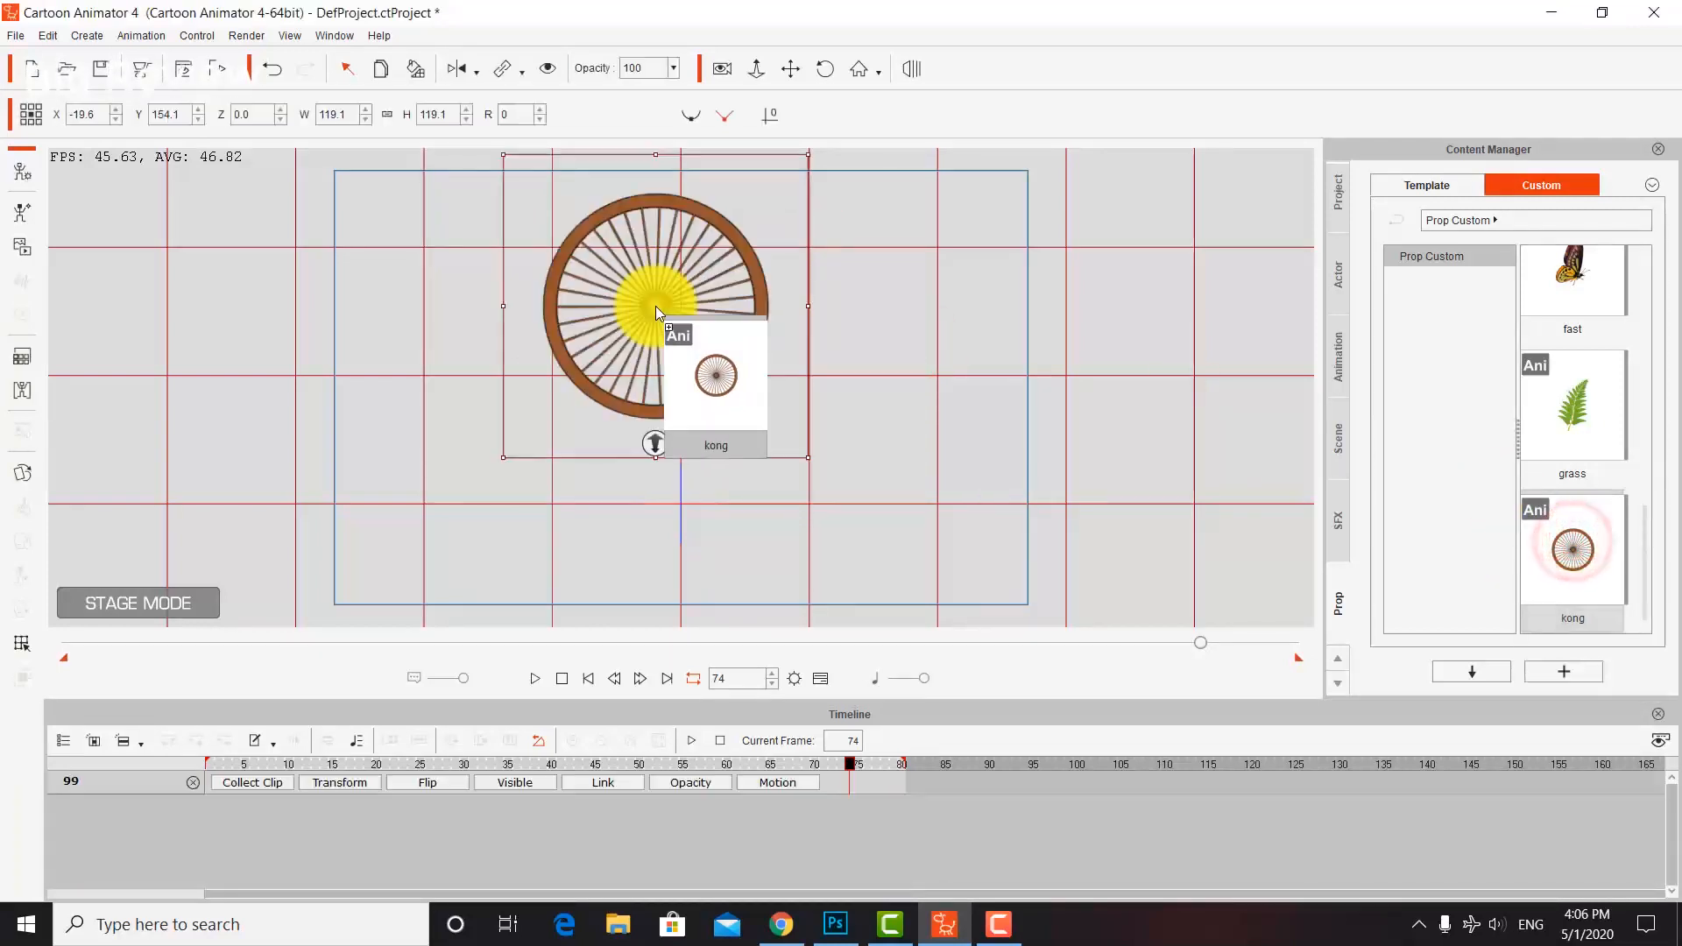
Run the placed wheel's Action from its action menu, and move the wheel to the middle of the stage at frame 1.
right_click(655, 307)
mouse_move(833, 323)
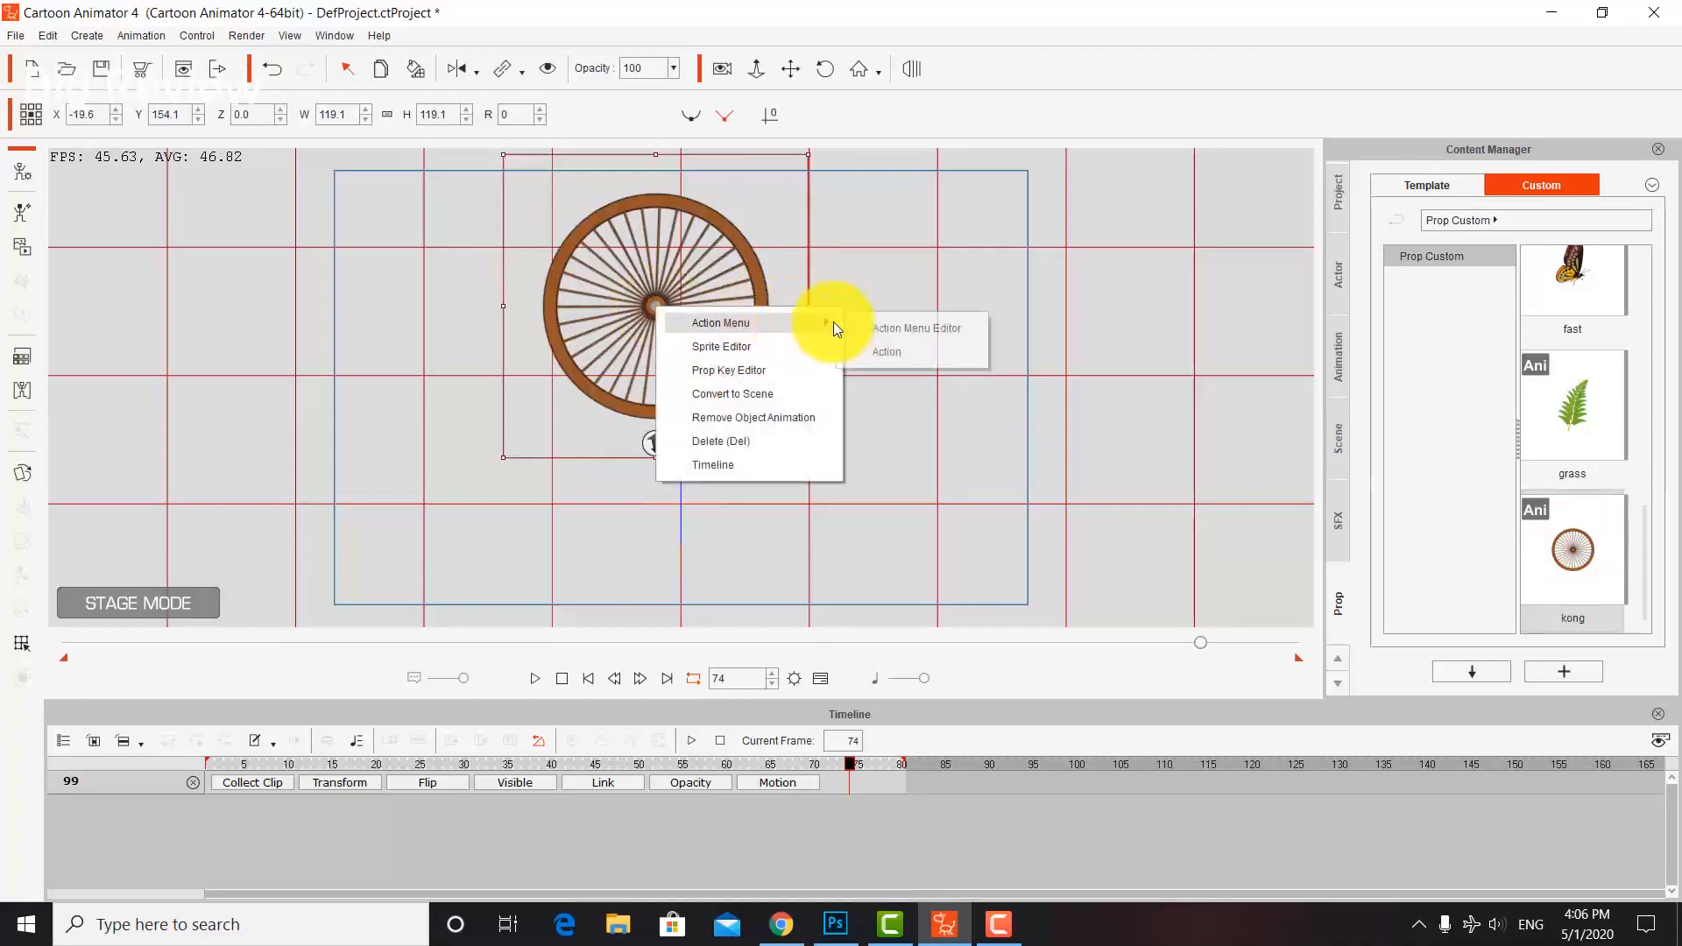
click(897, 357)
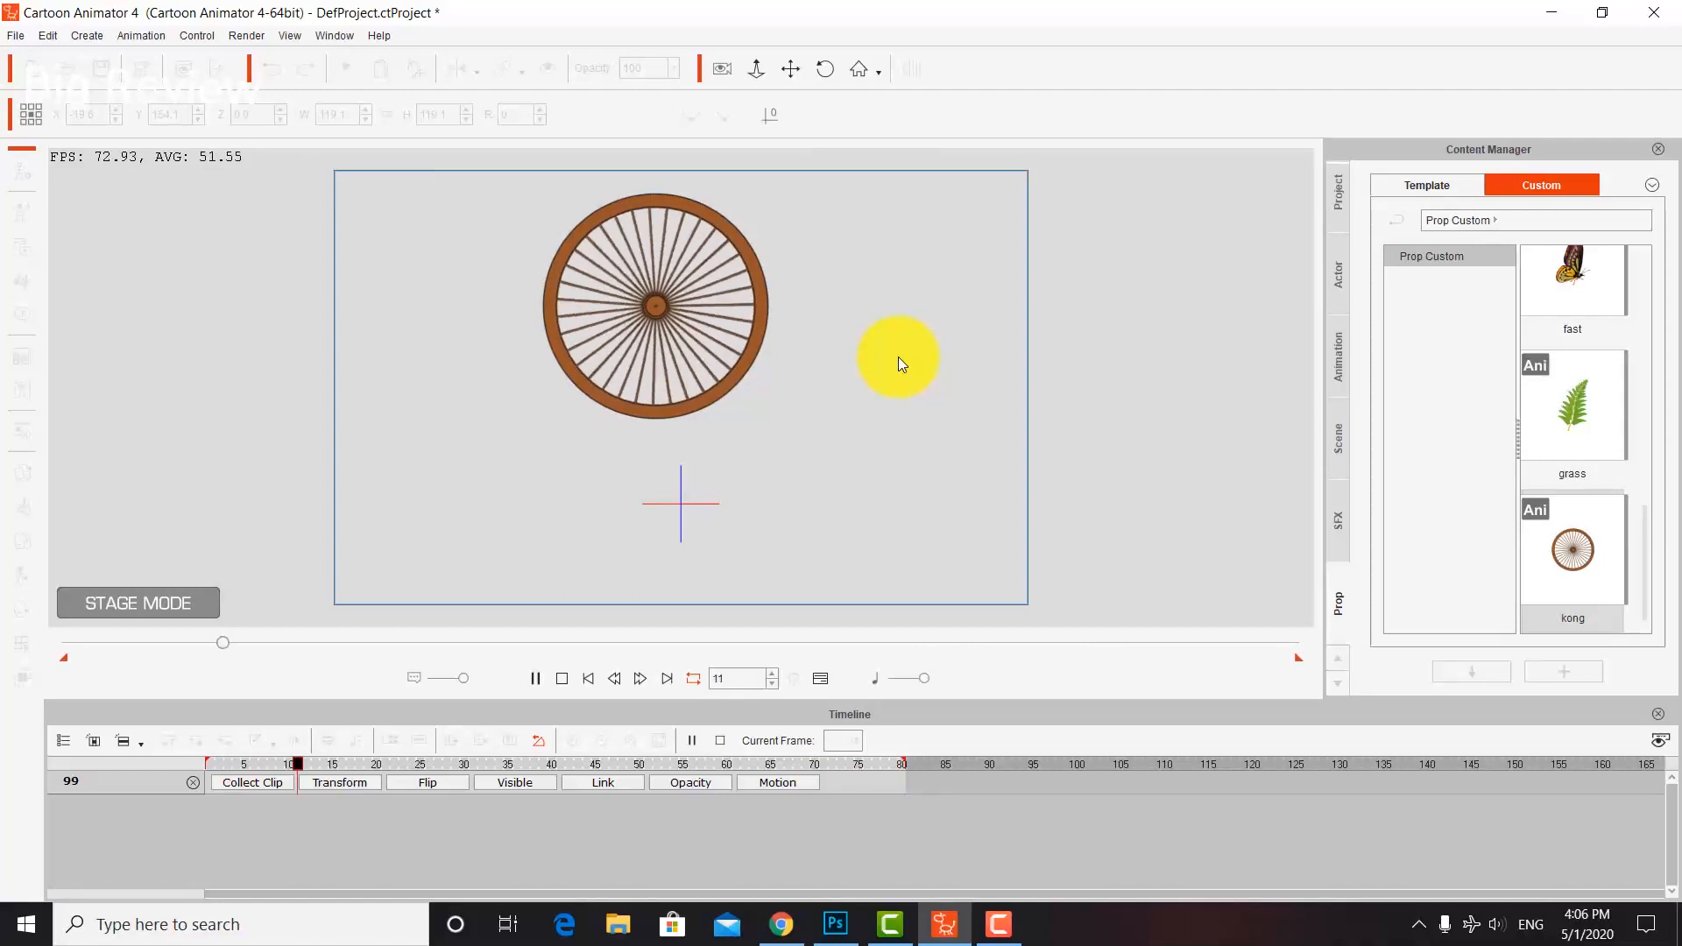
click(719, 536)
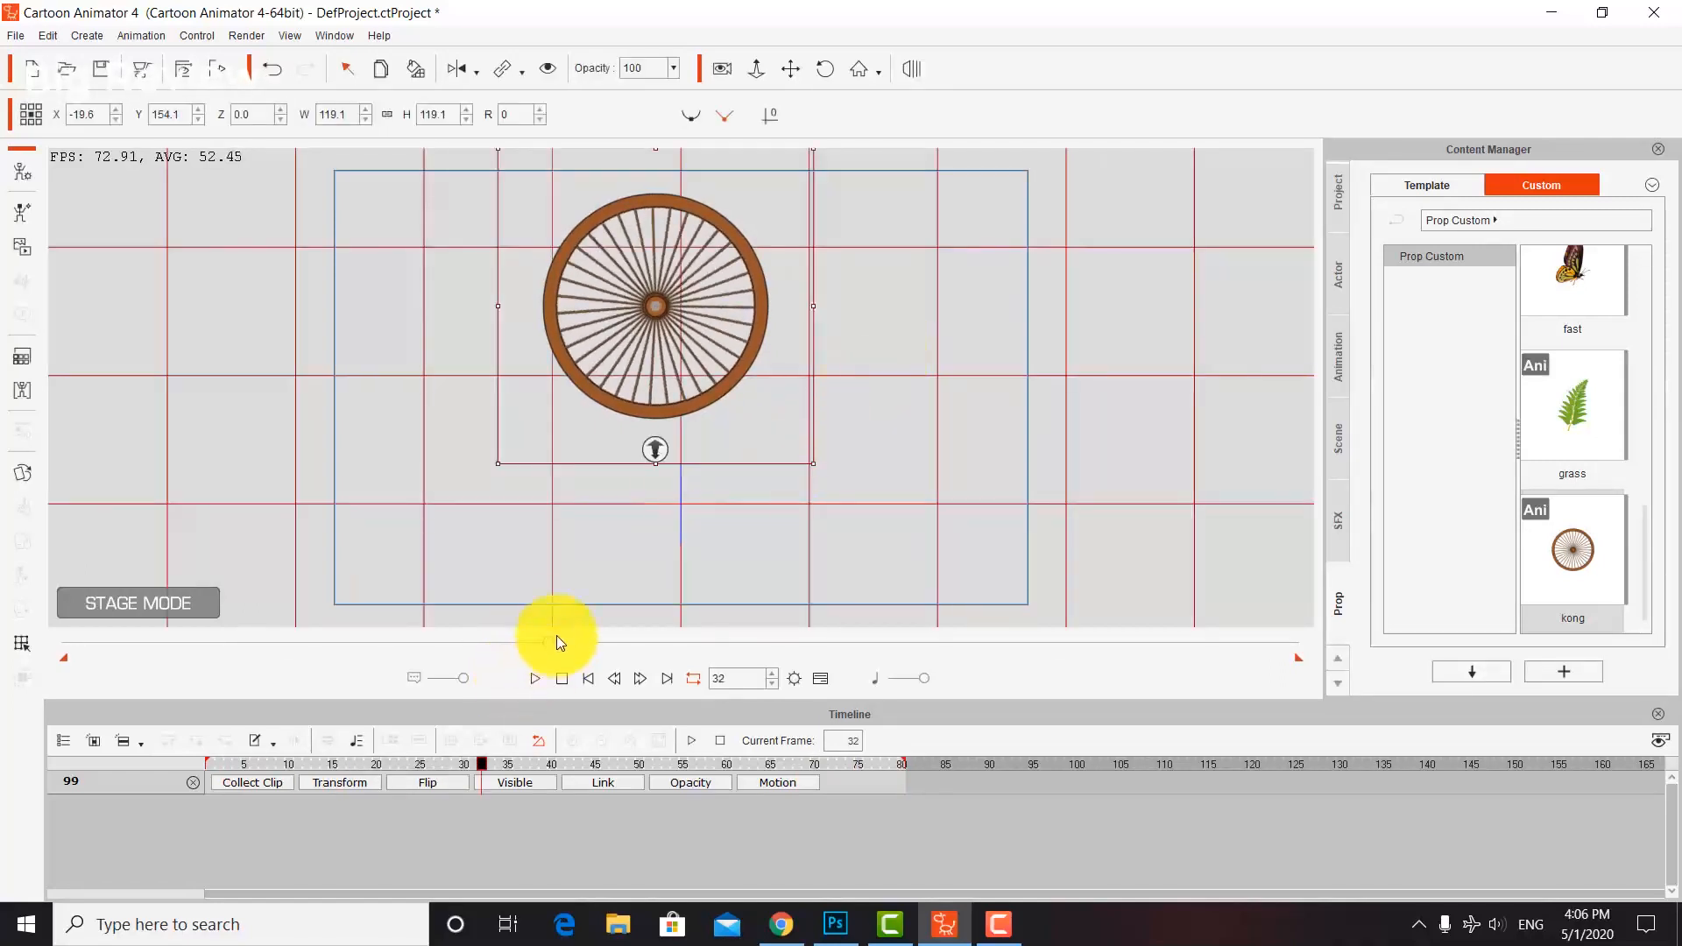
drag(543, 644, 65, 639)
drag(666, 309, 743, 398)
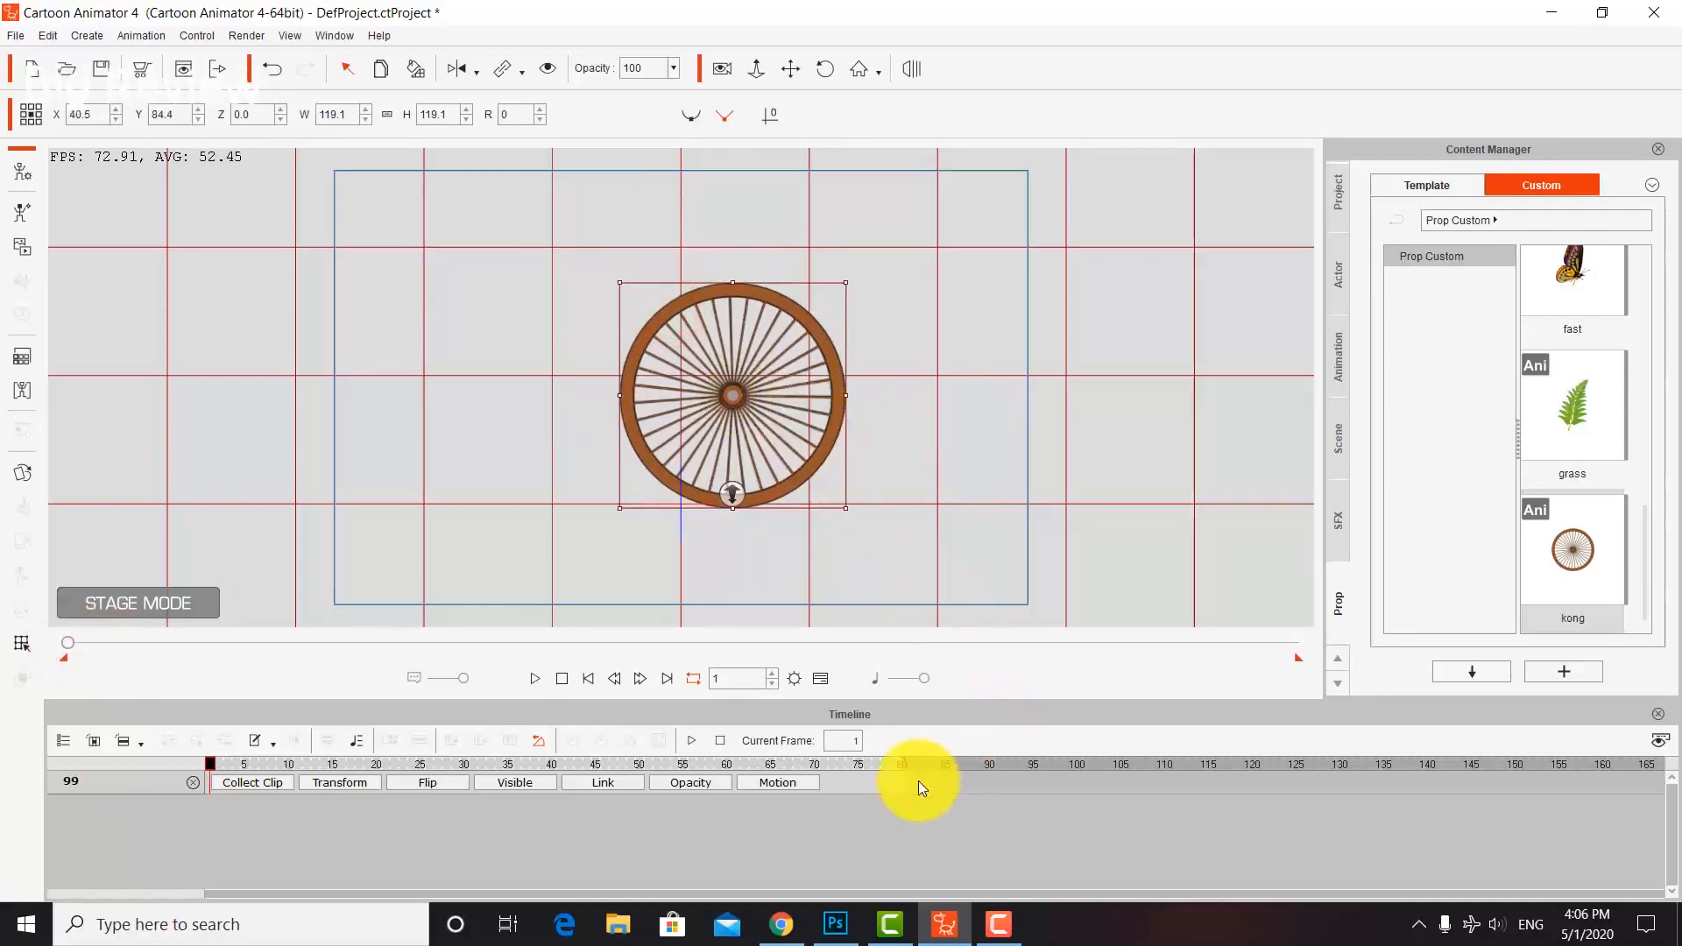
Set the project's total animation length to 200 frames.
click(795, 674)
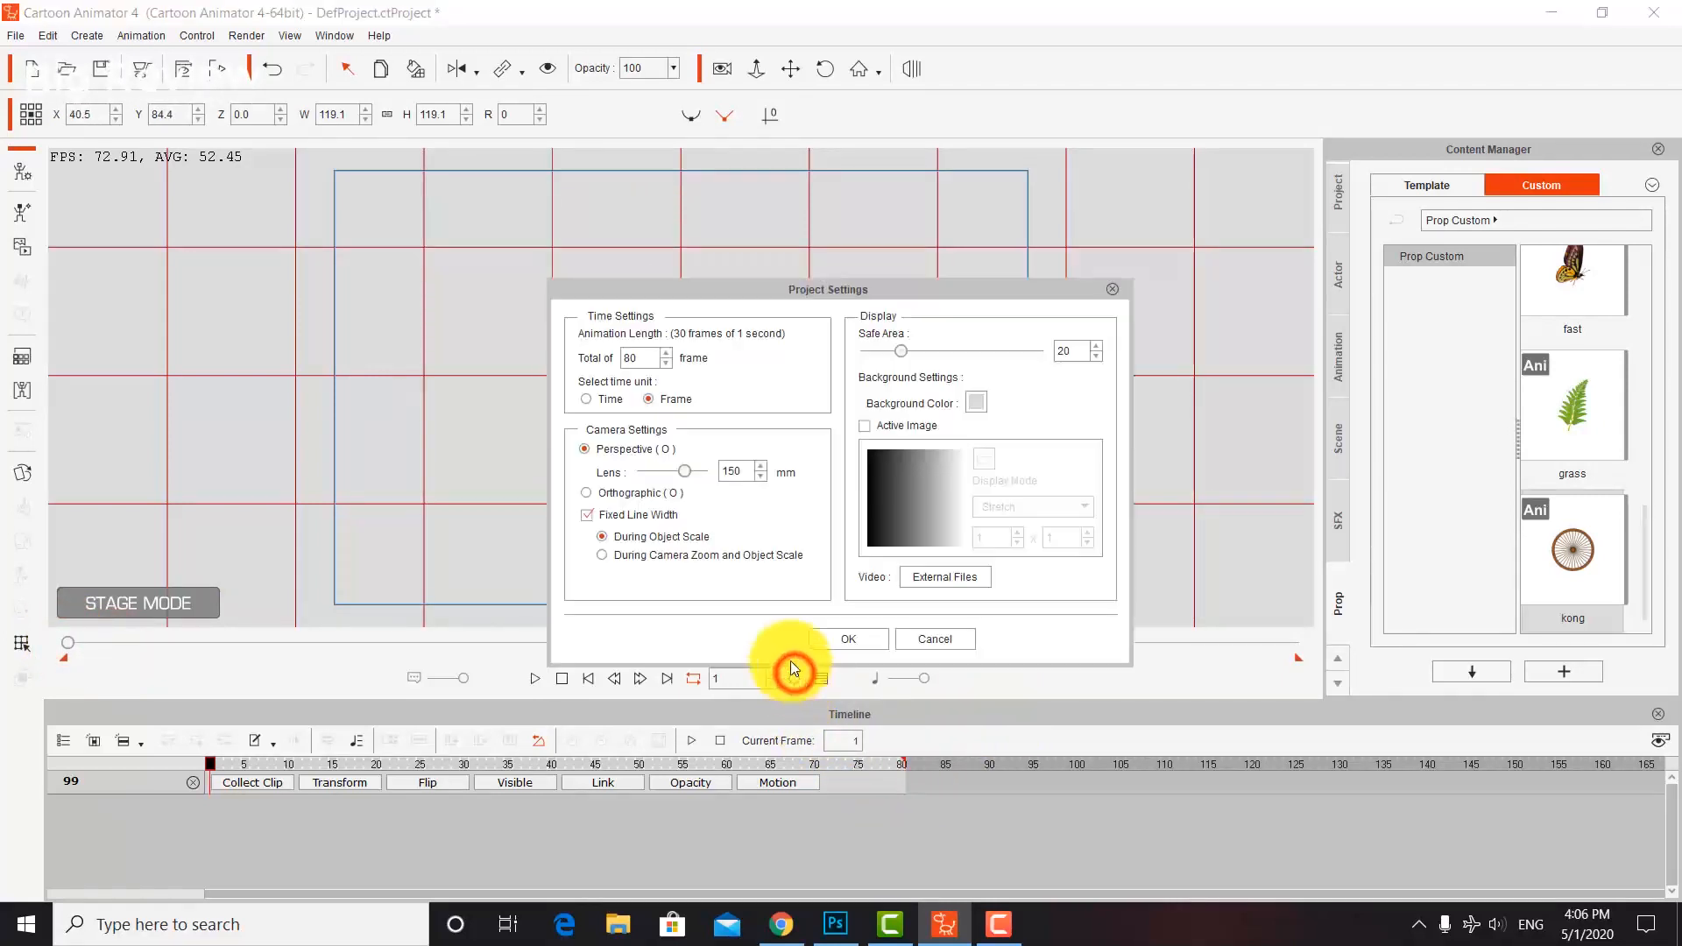
click(747, 469)
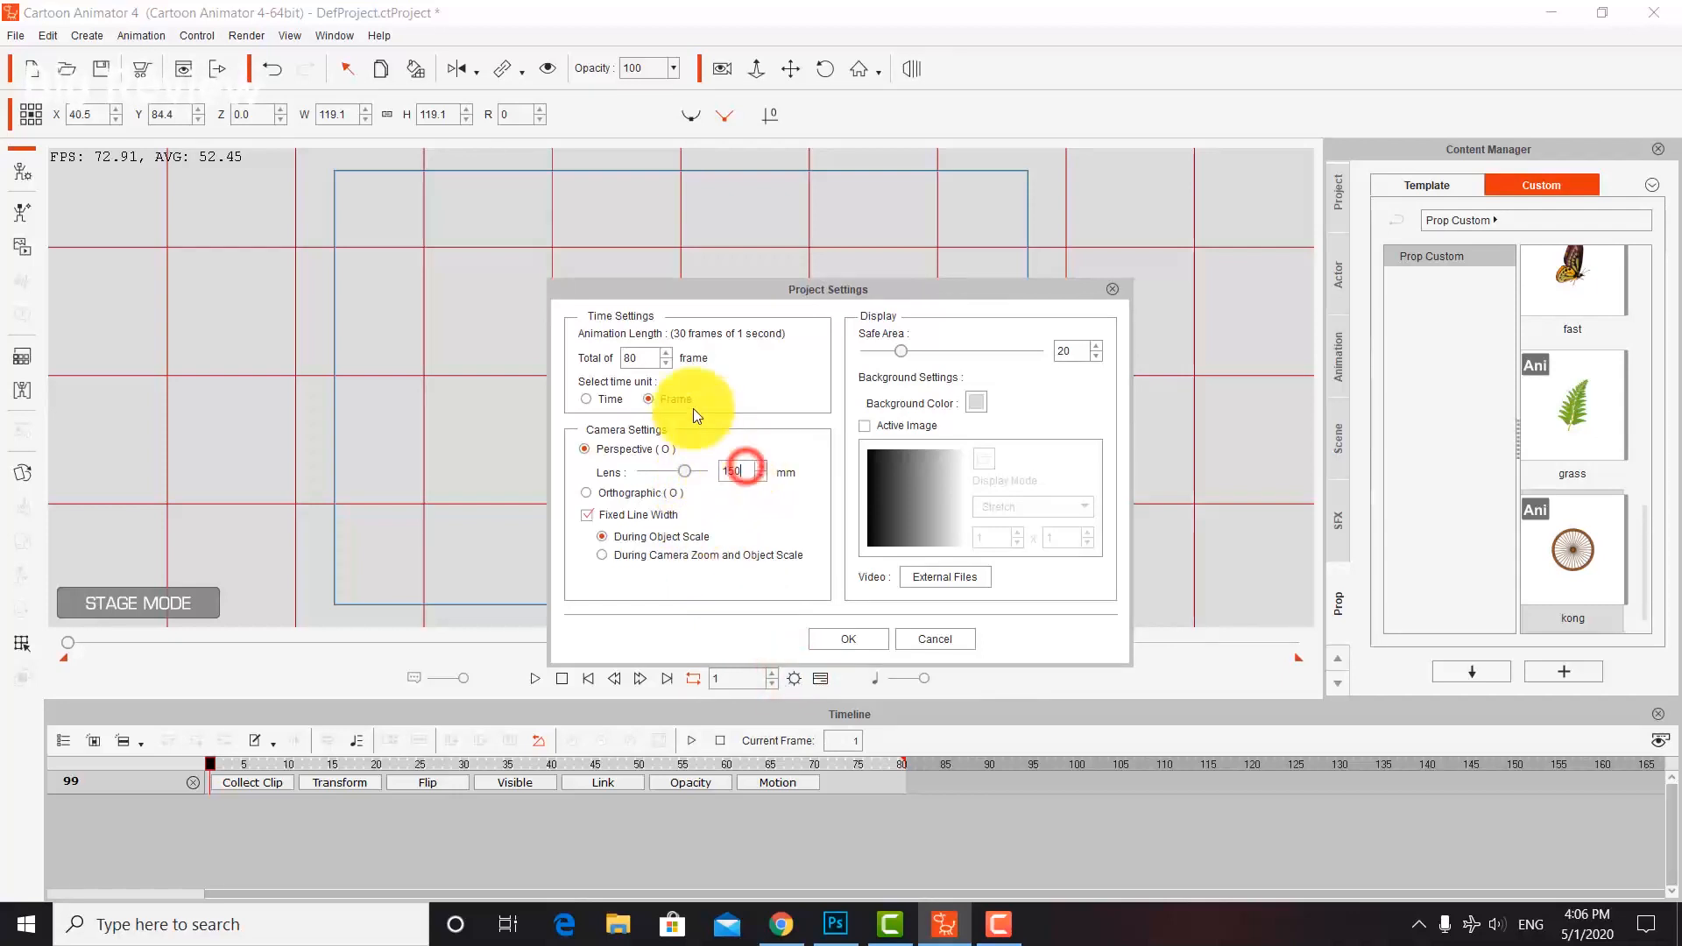
double_click(637, 355)
text(200)
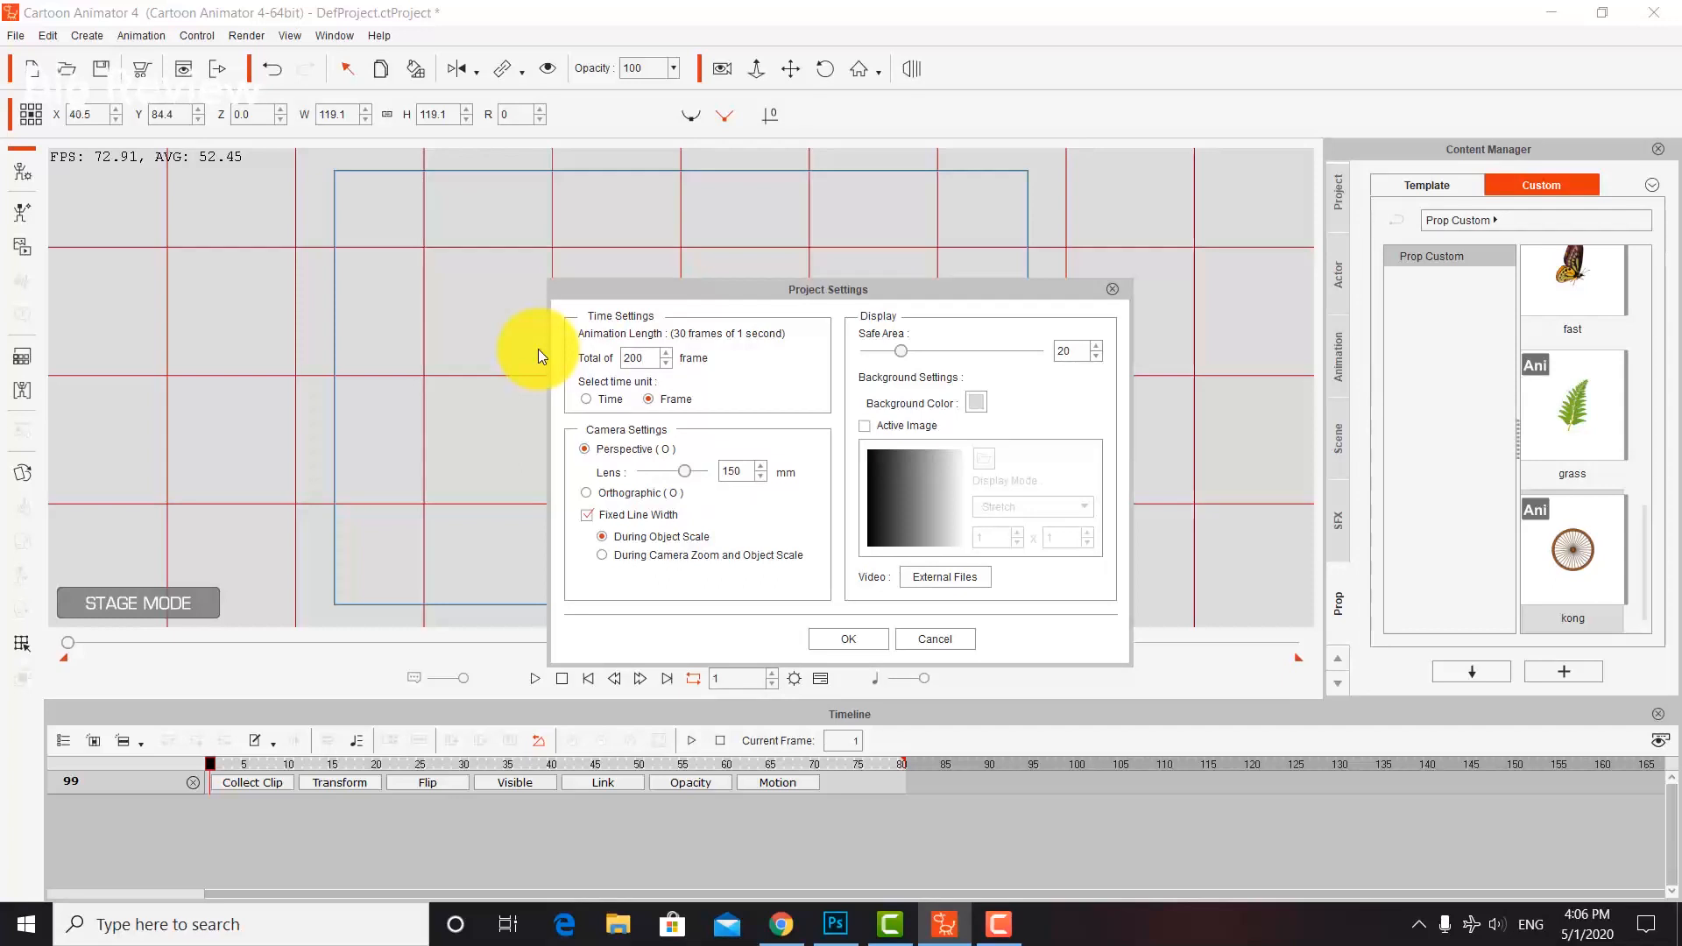
key(Return)
click(504, 305)
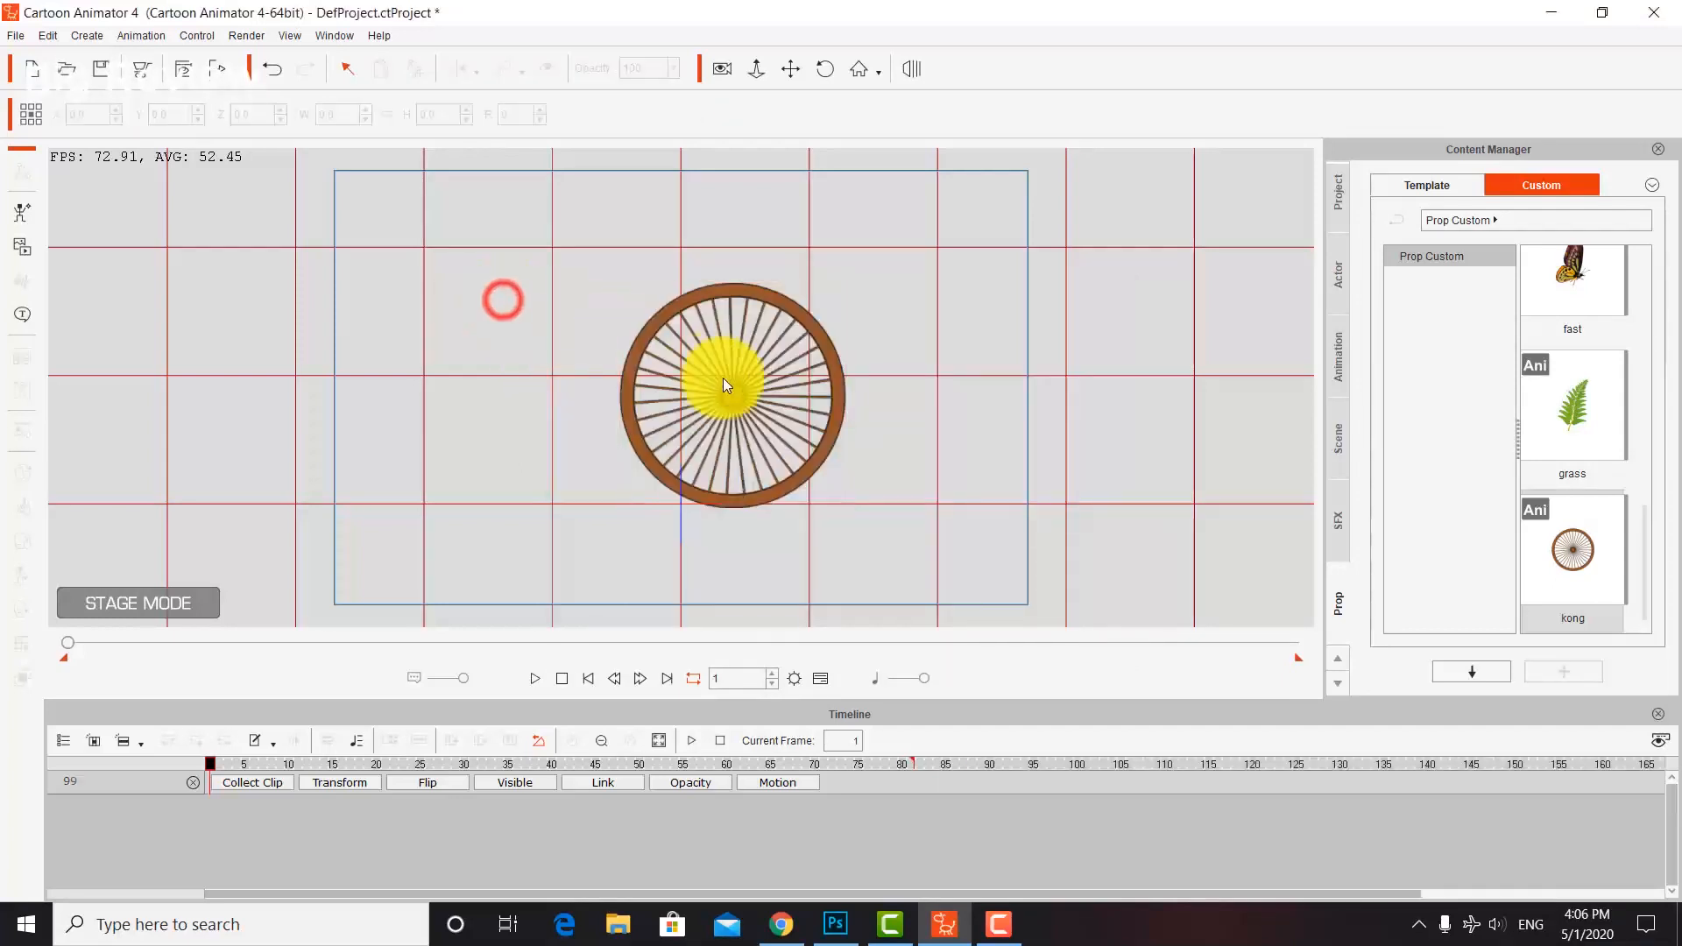
Import the rotes cart body image from the Desktop as a prop.
click(736, 394)
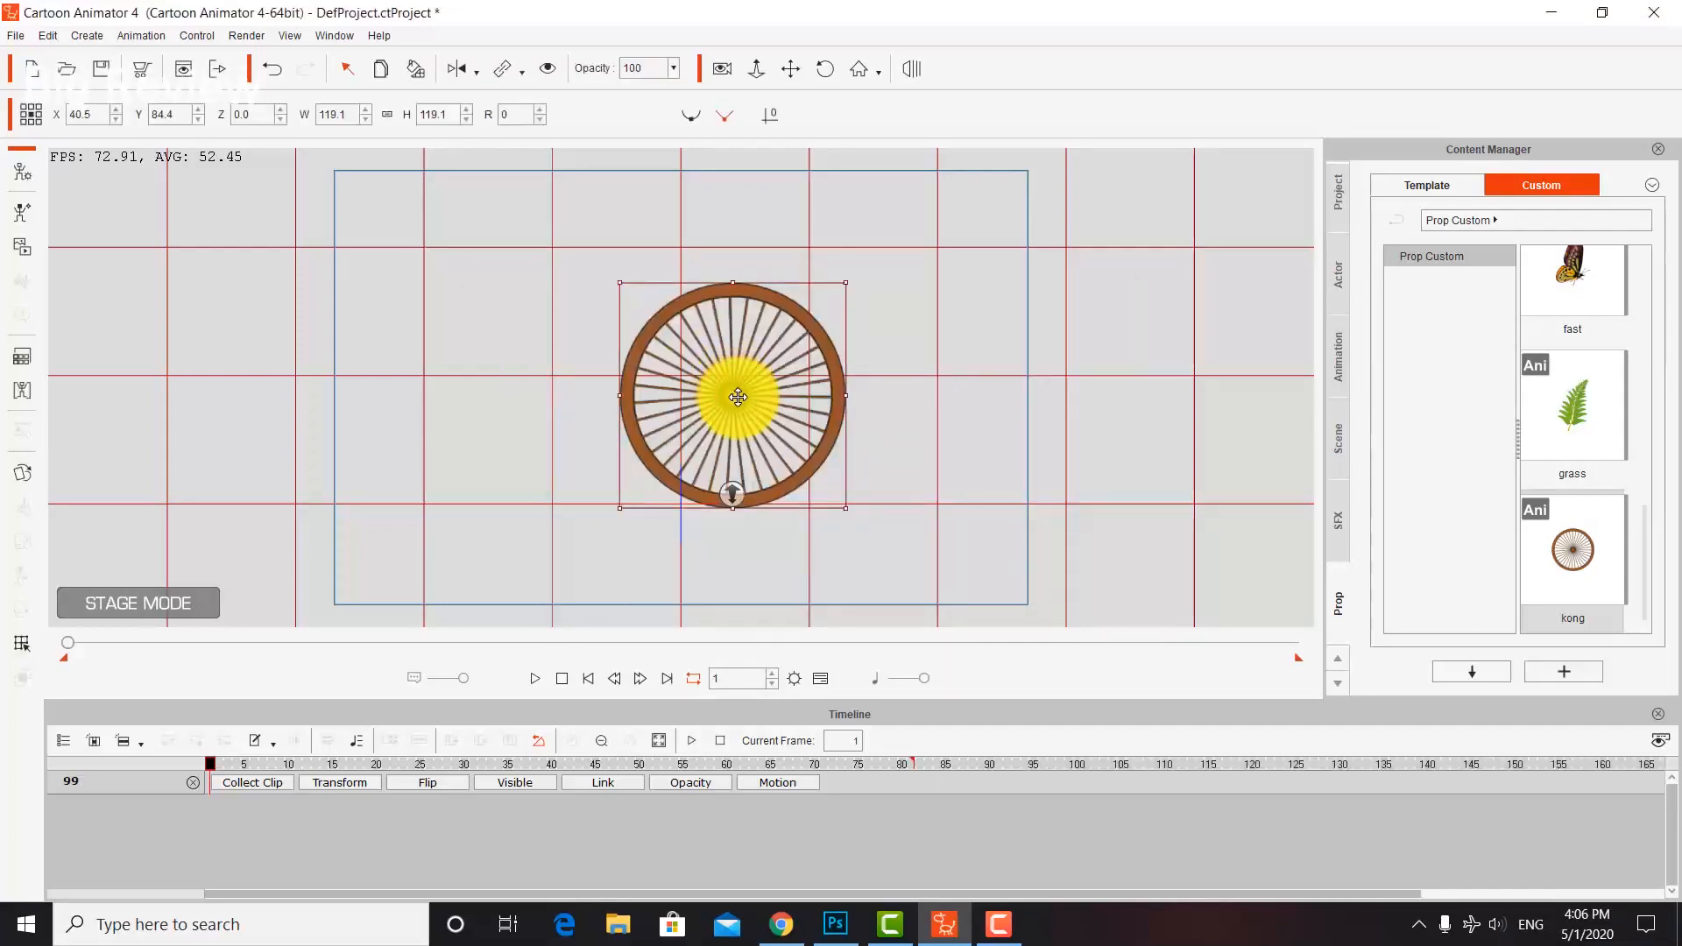
click(176, 316)
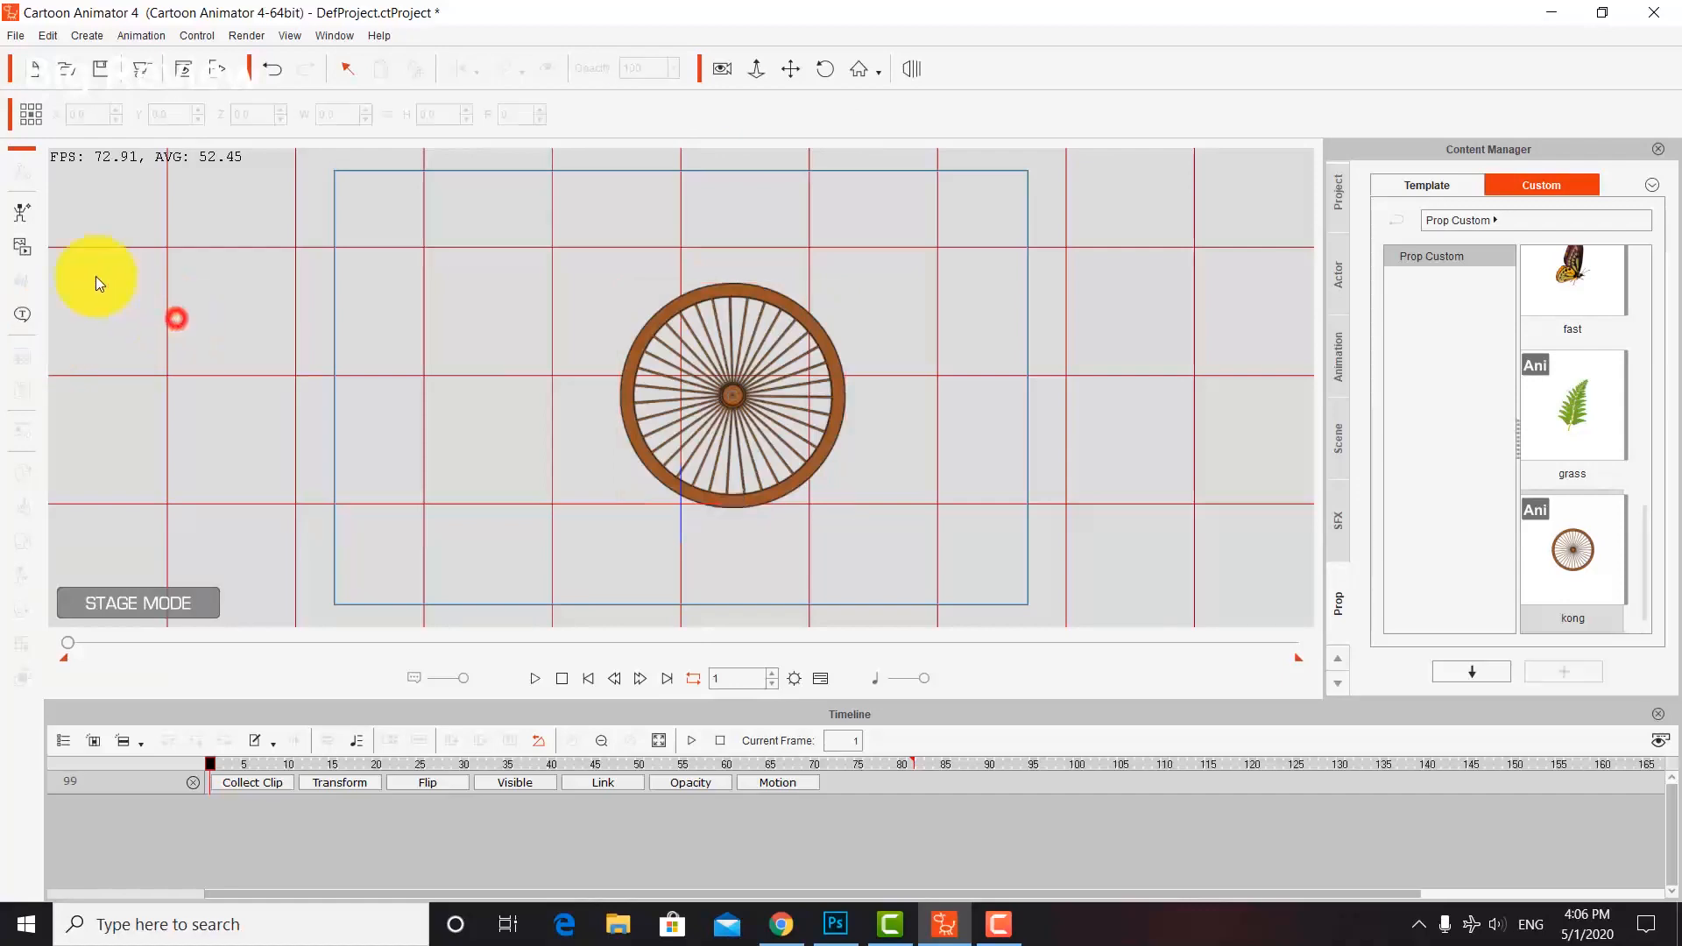
click(22, 246)
click(858, 403)
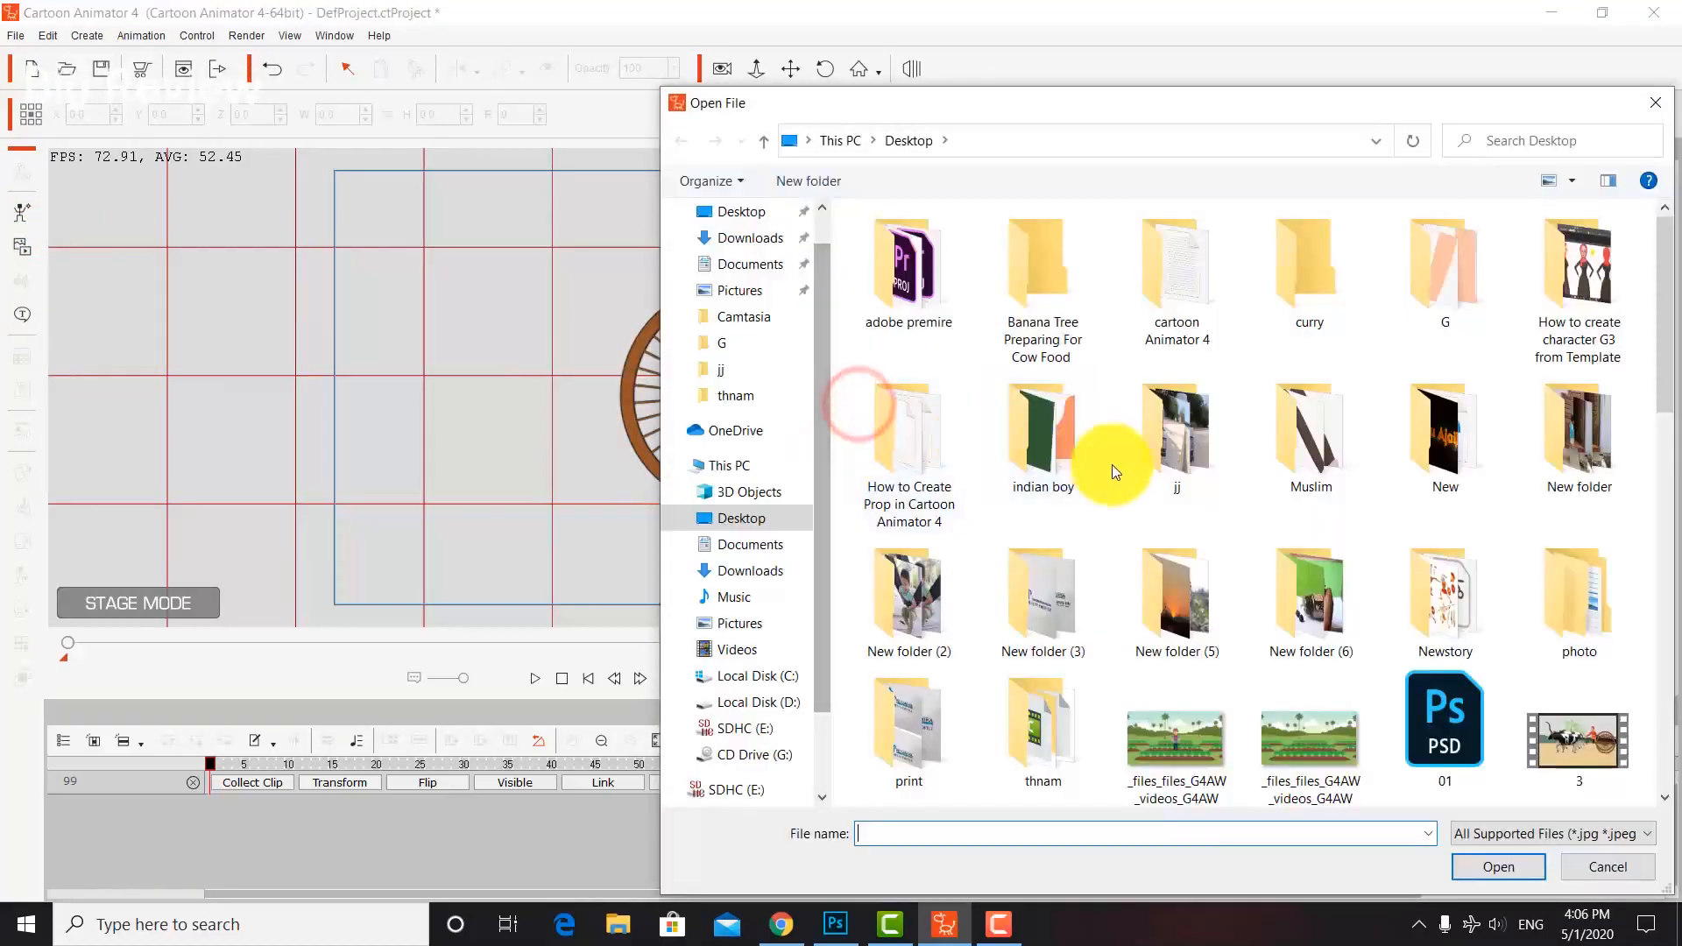
scroll(1139, 482, down, 5)
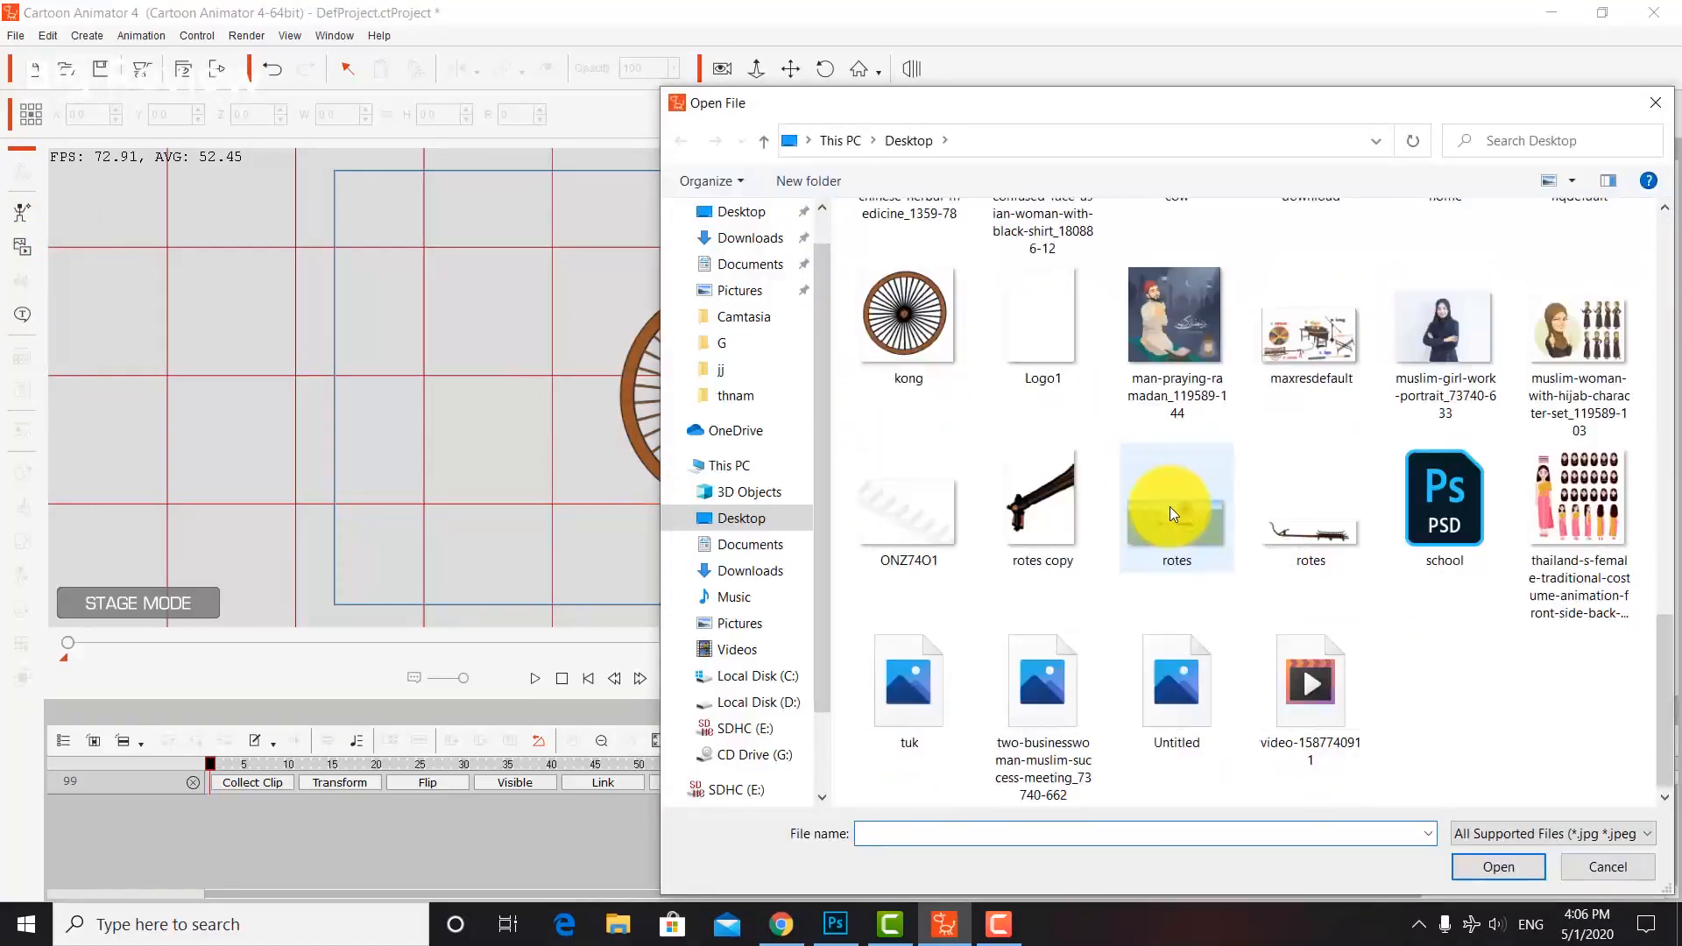
double_click(1344, 534)
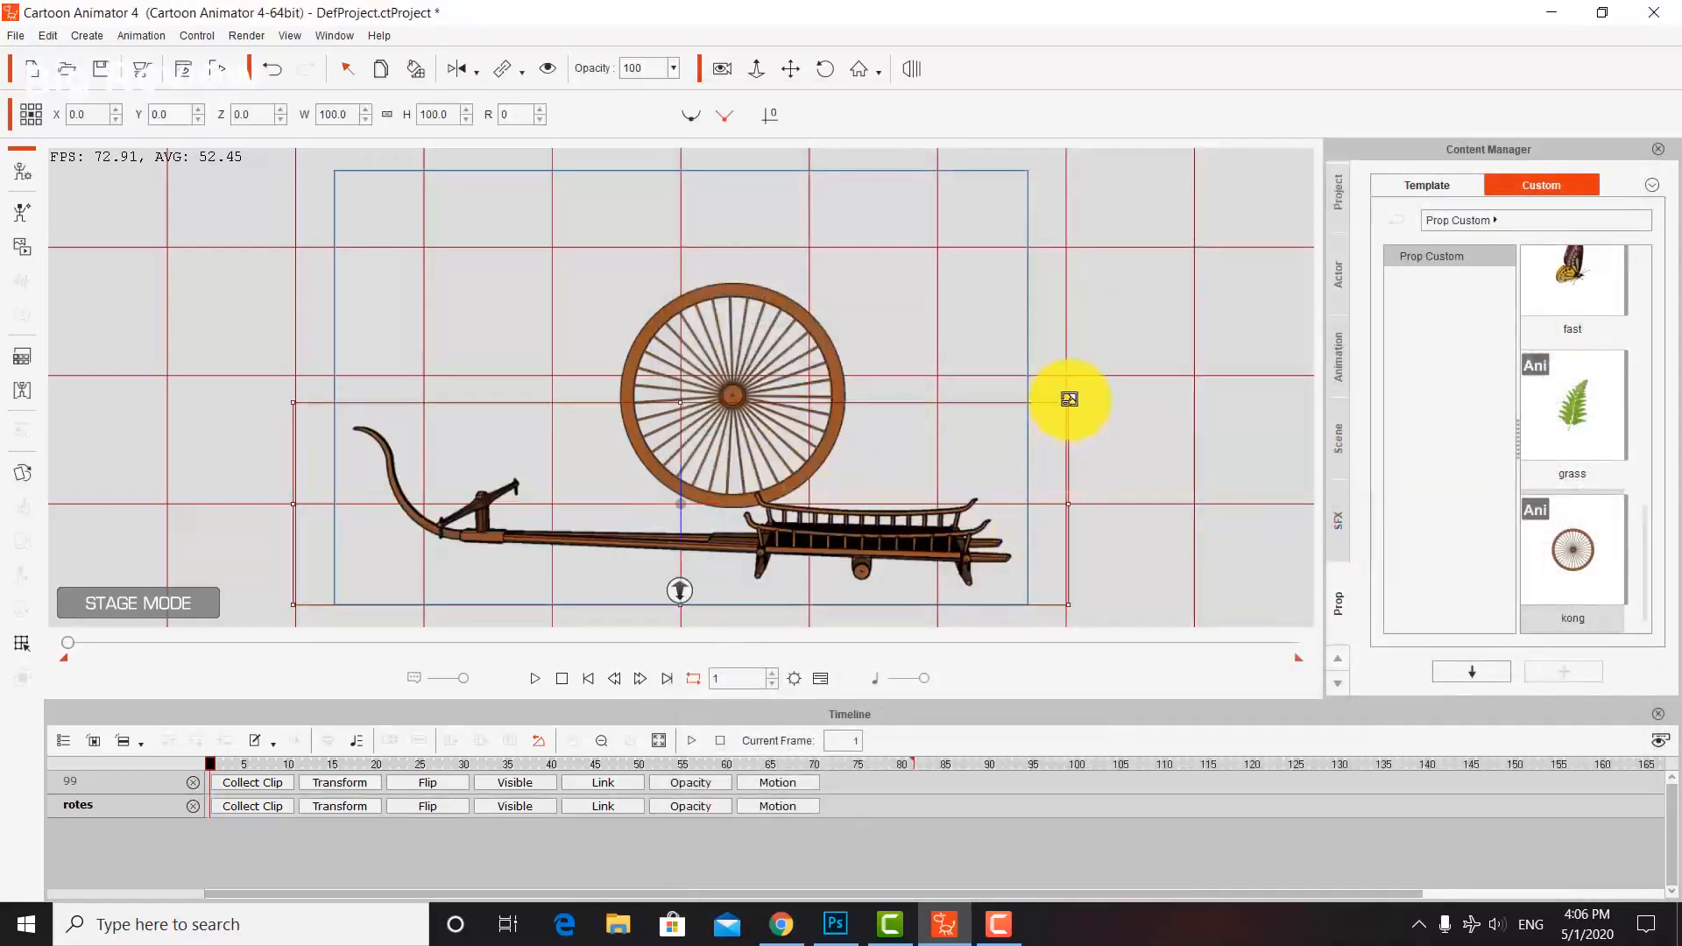
Scale the cart body down and position its bed over the wheel.
drag(1070, 399, 1231, 367)
drag(982, 561, 920, 424)
drag(1167, 226, 886, 243)
click(886, 243)
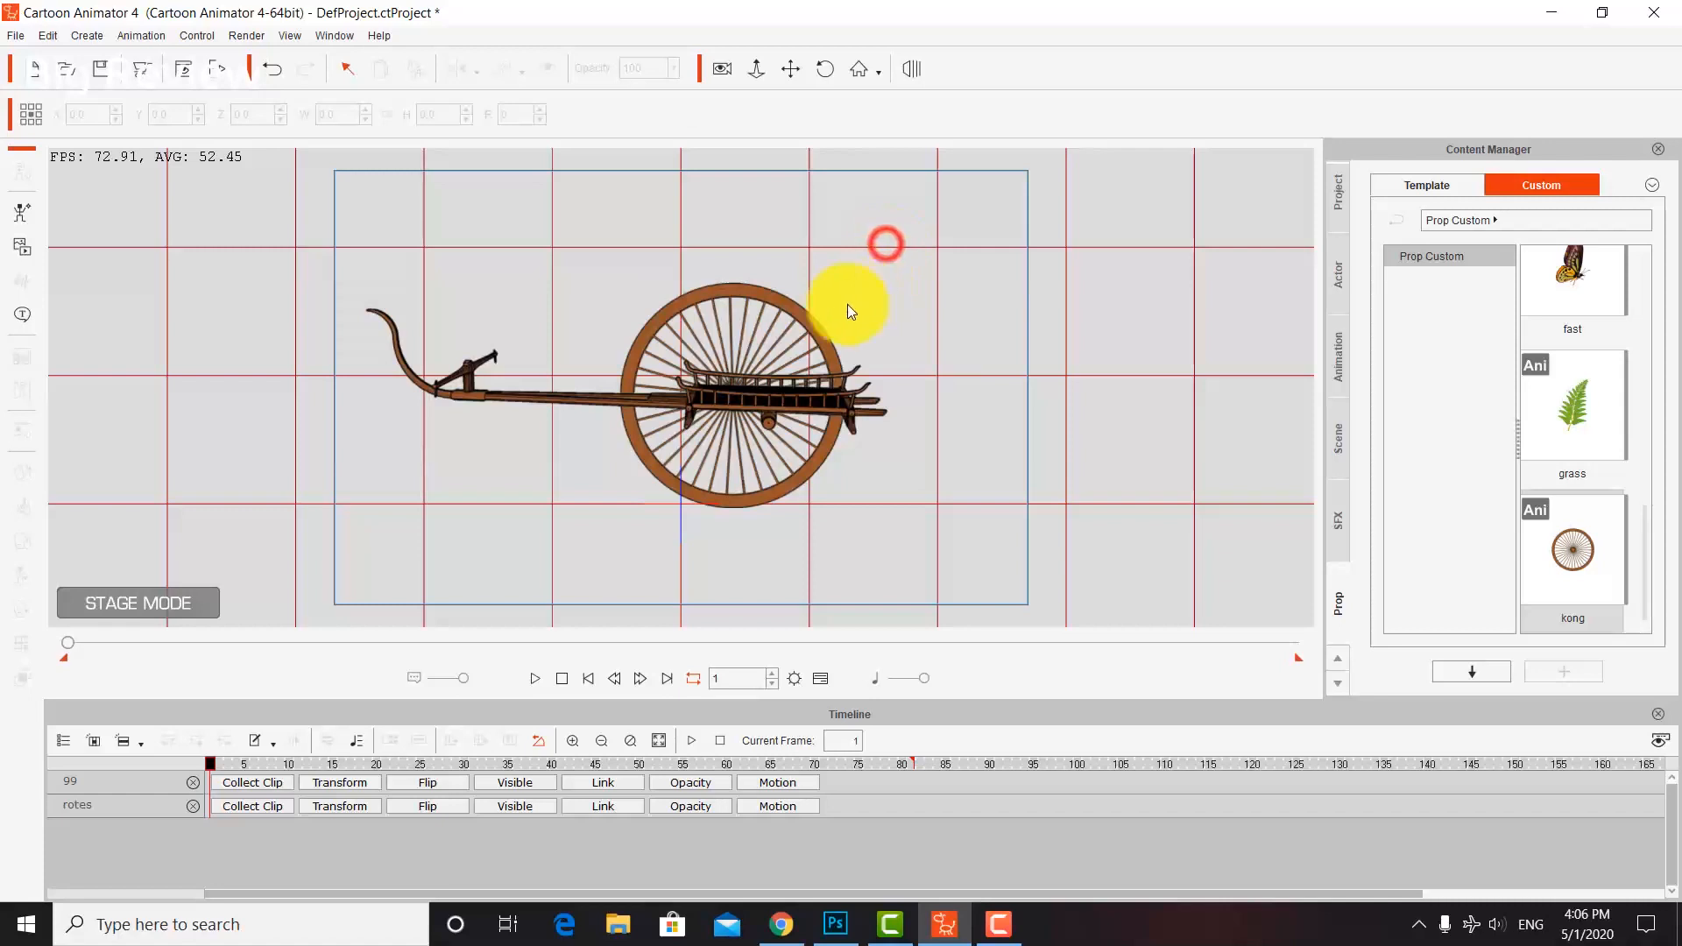
Scale the wheel down to 65.5 and position it behind the cart bed at about X 72.5, Y 90.6.
click(807, 327)
drag(848, 283, 804, 325)
drag(783, 349, 836, 324)
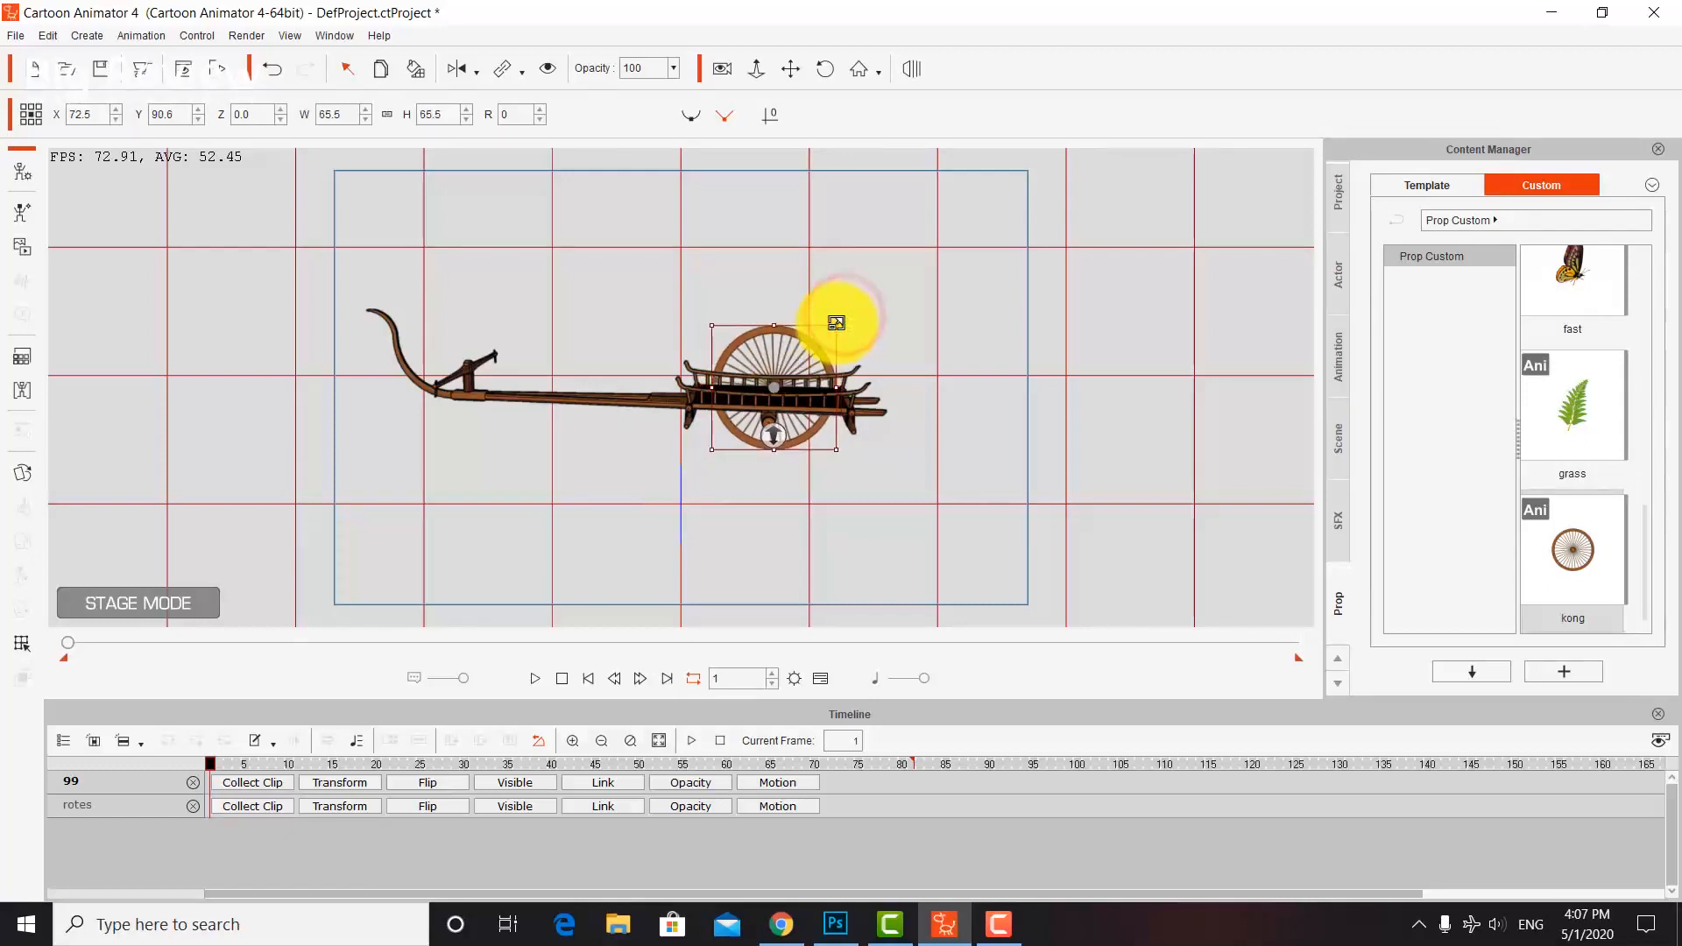
Duplicate the wheel, bring the copy in front of the cart at Z 66.0 and place it at about X 64.1, Y 63.7.
click(776, 70)
drag(632, 229, 635, 264)
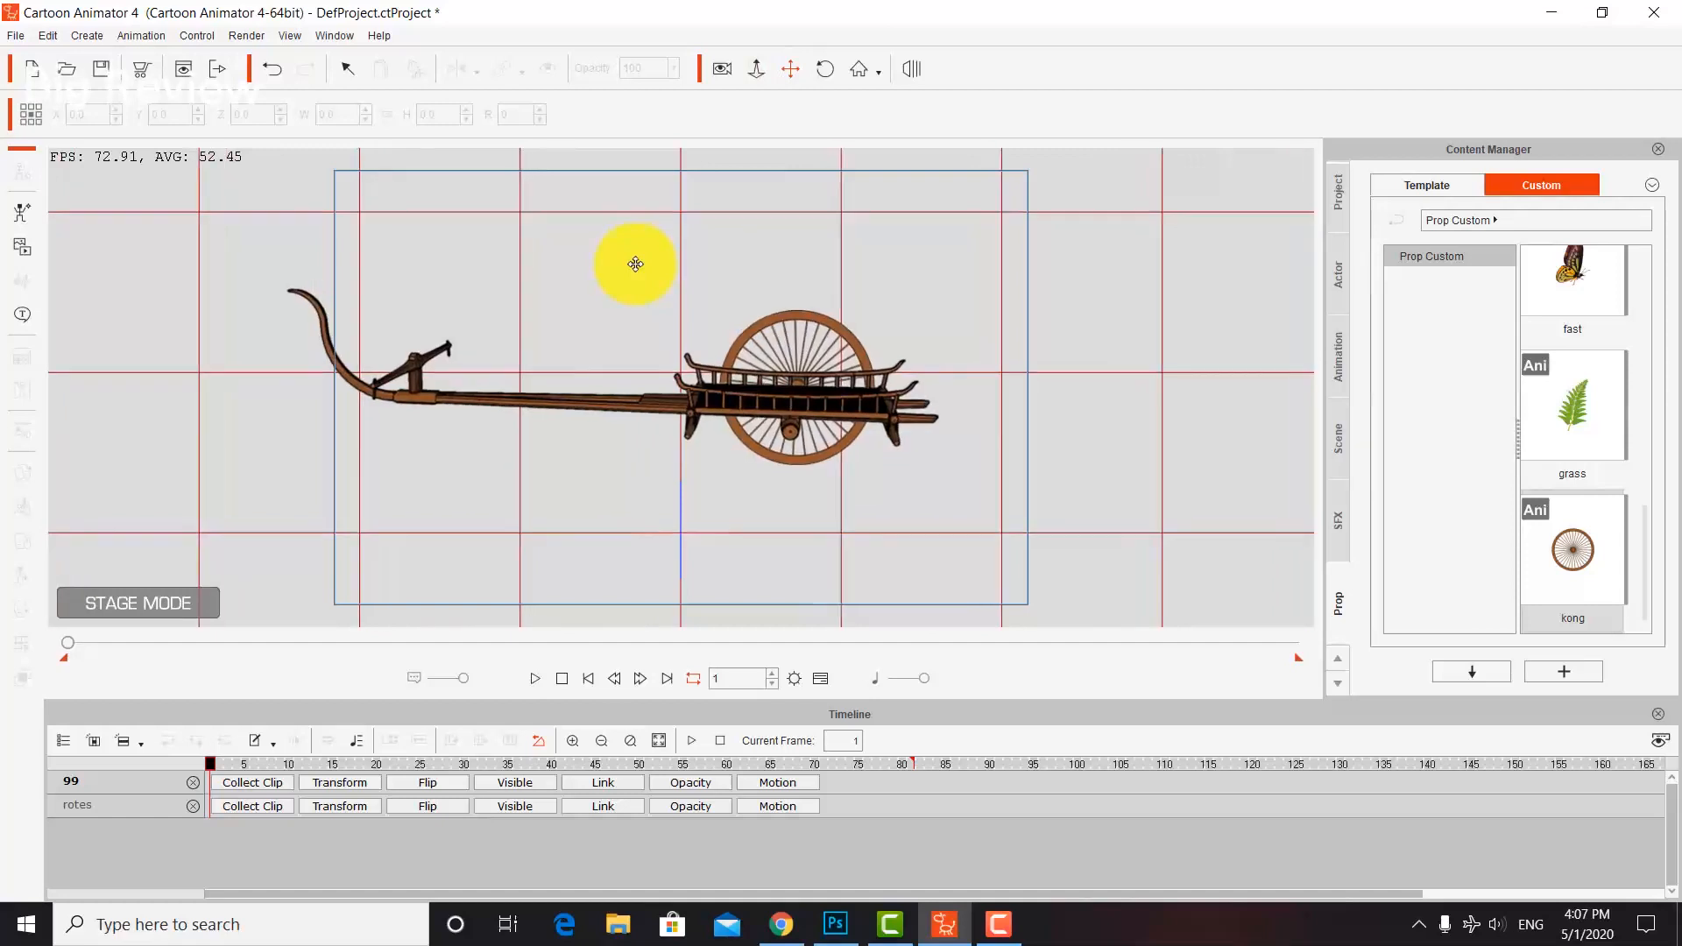
scroll(635, 264, up, 4)
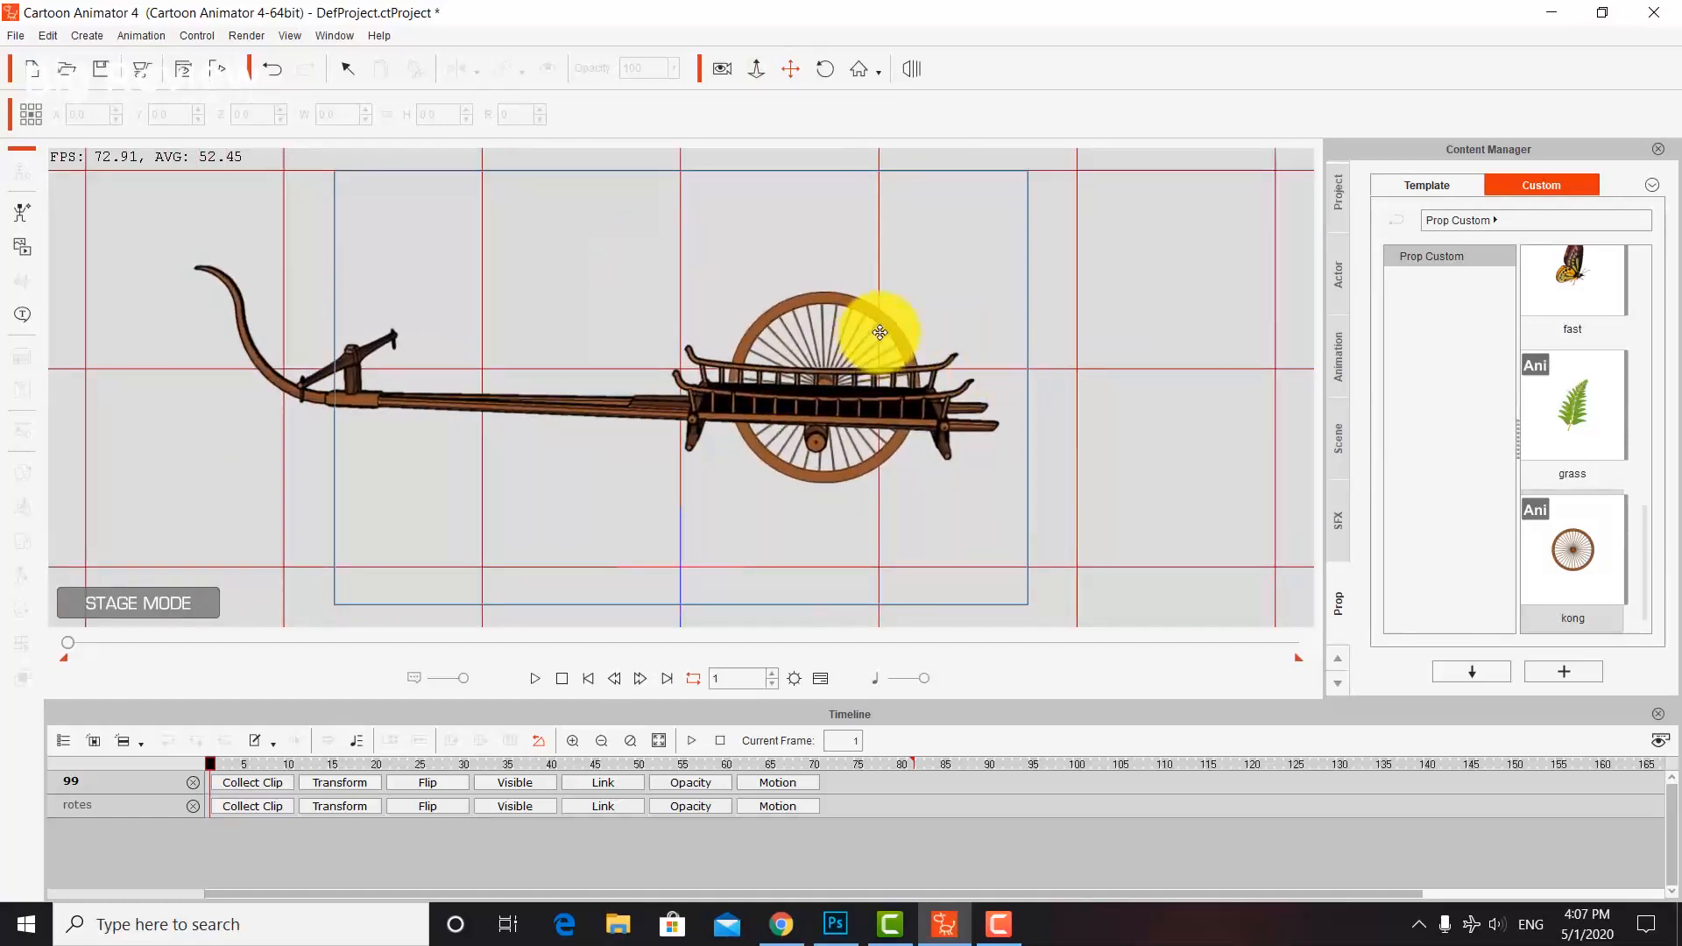
click(344, 69)
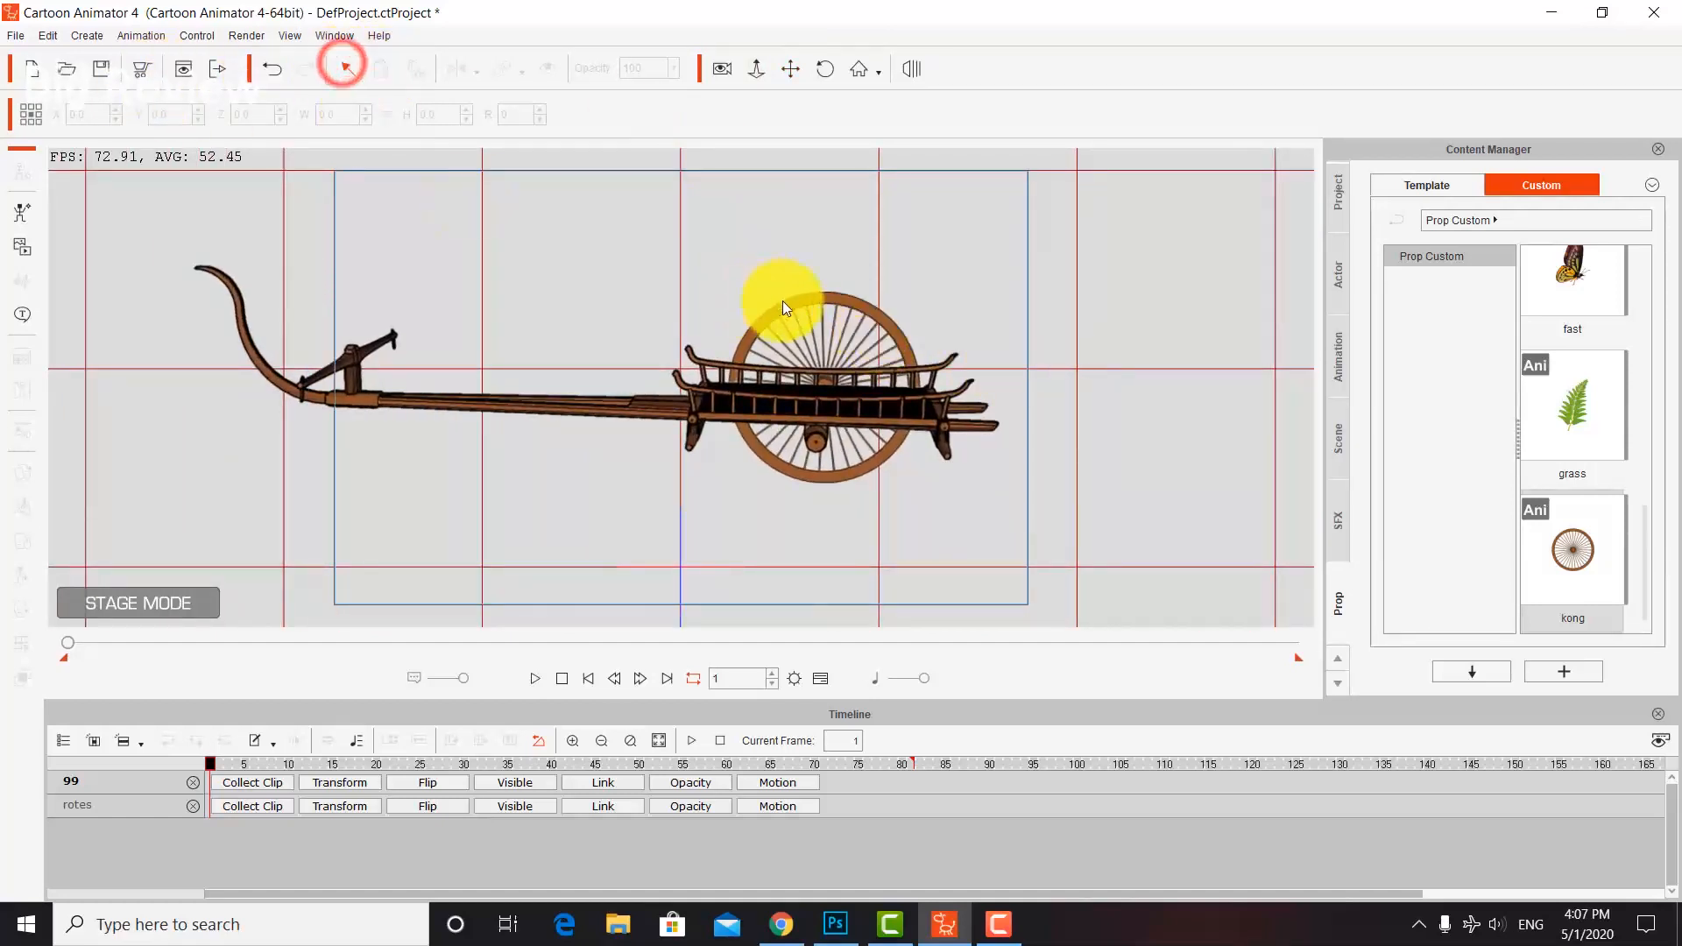
click(883, 323)
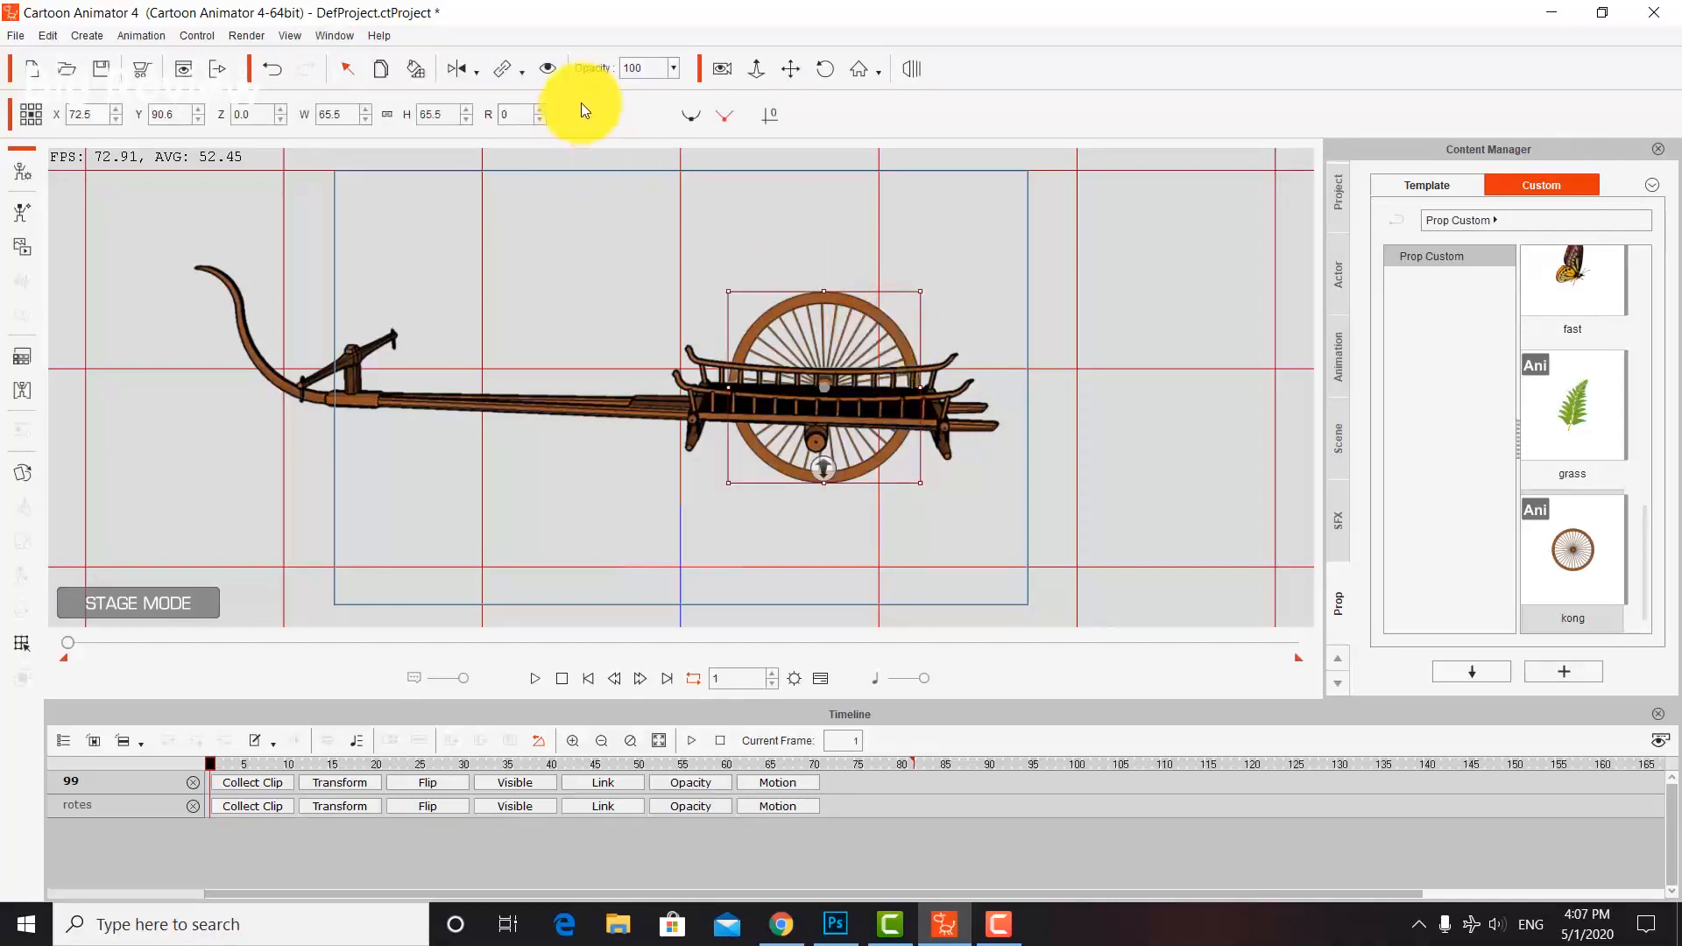
click(386, 70)
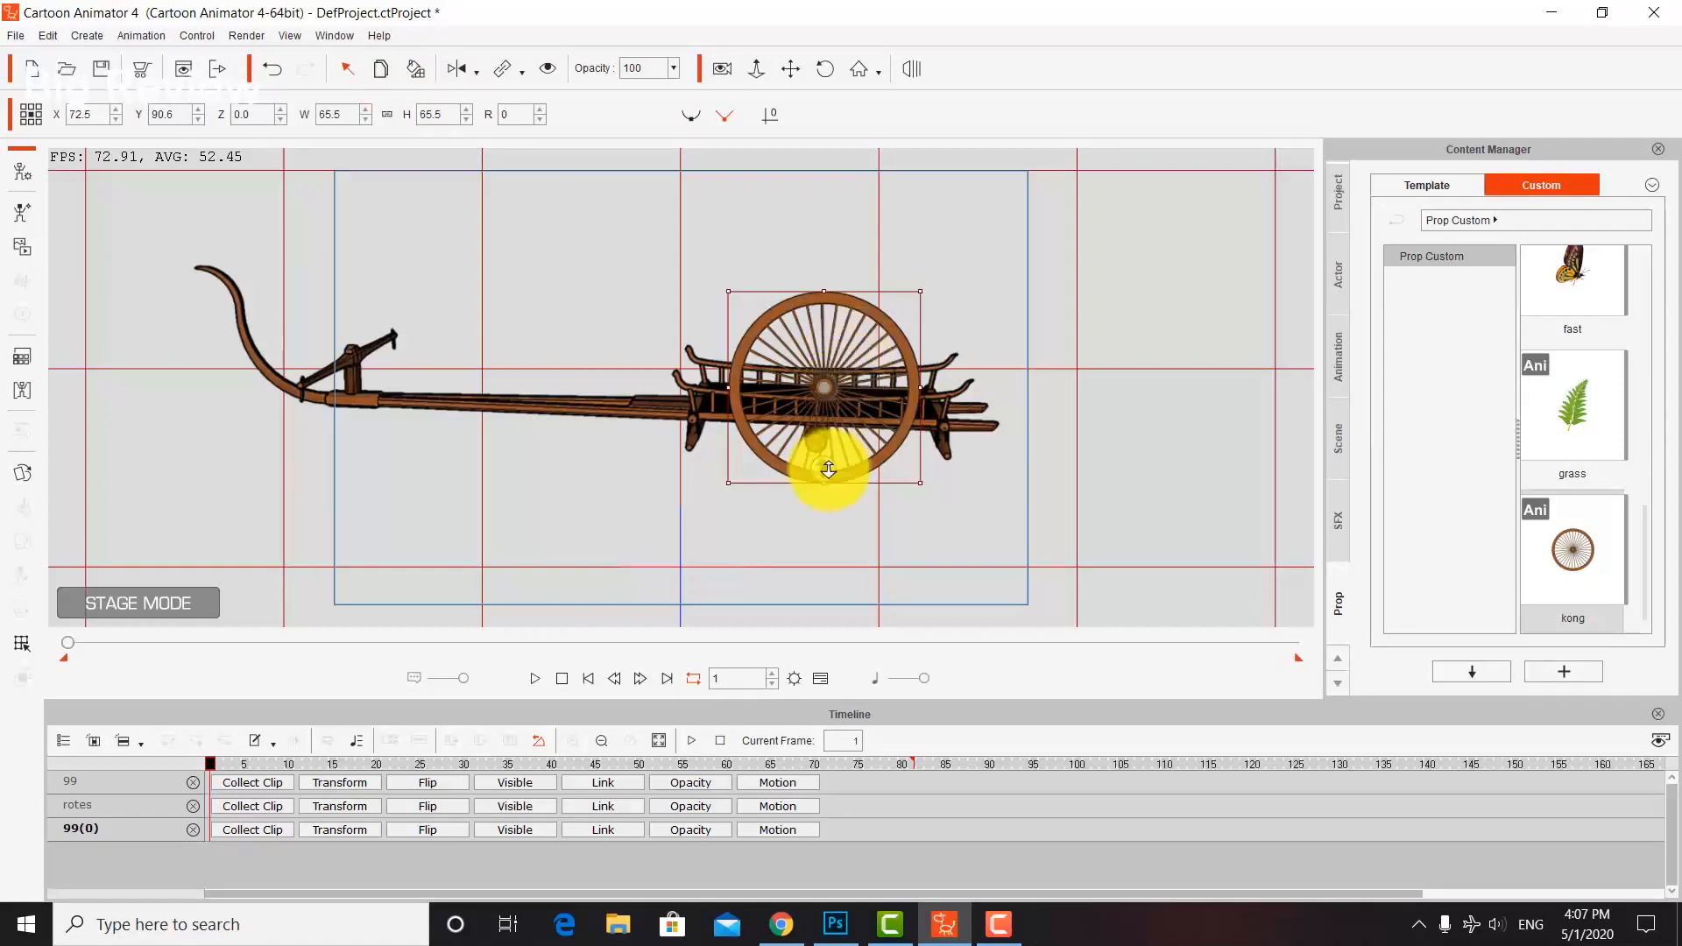
drag(828, 469, 826, 477)
drag(852, 388, 836, 445)
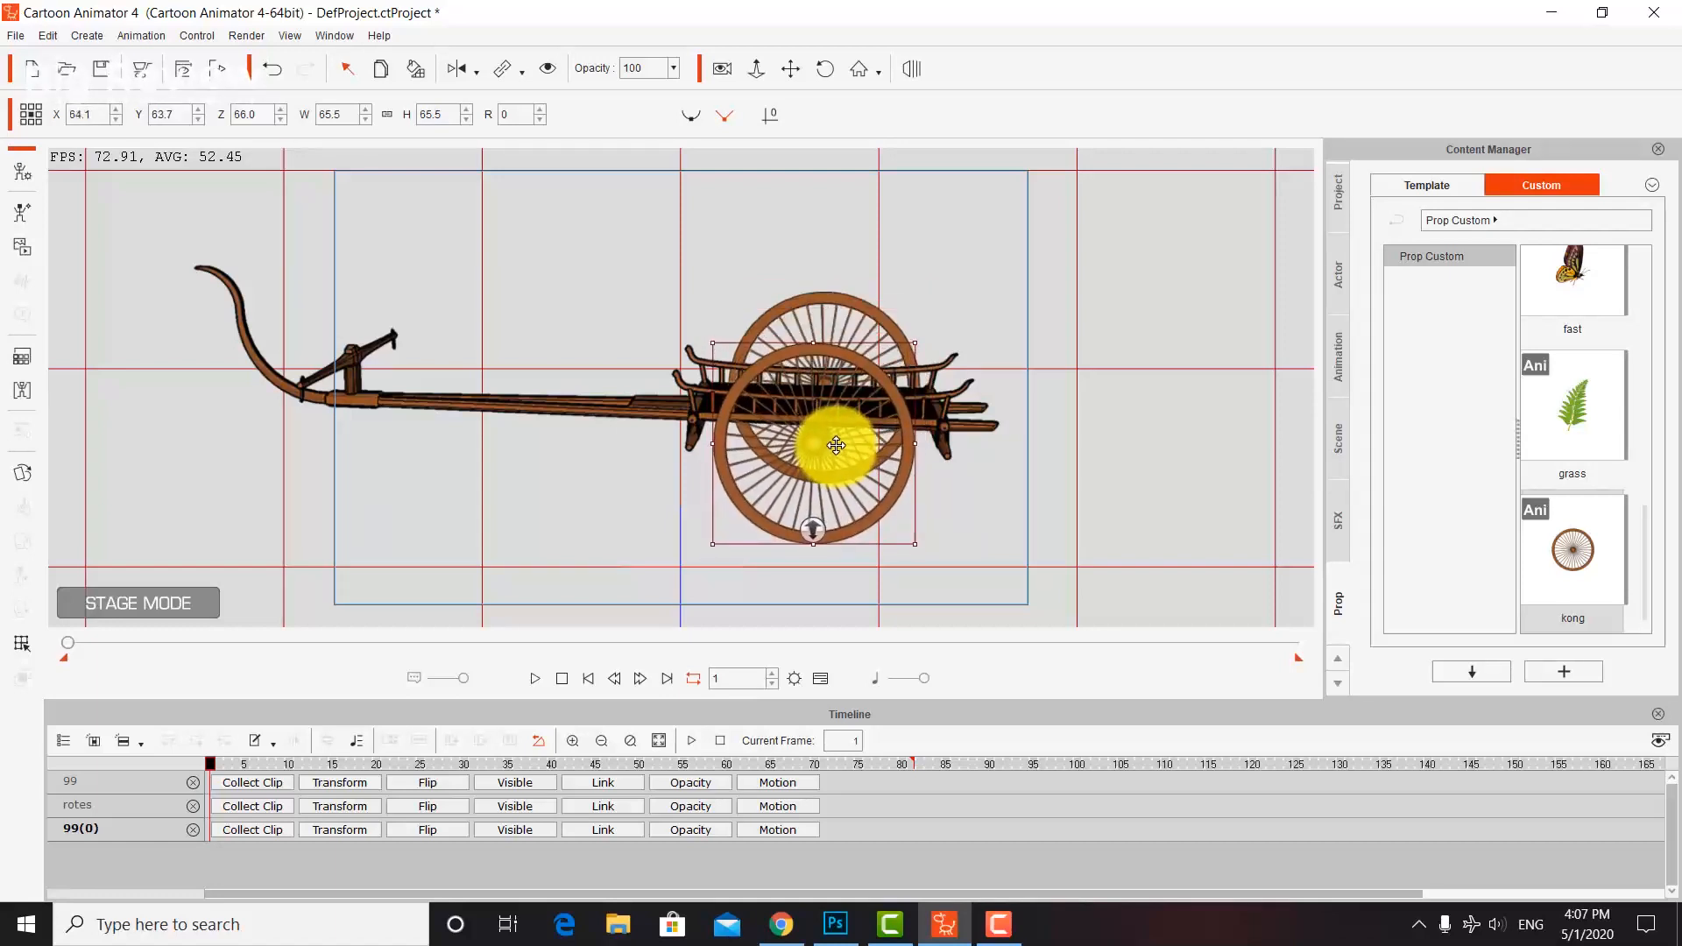
Play back the assembled cart's animation, return to the first frame, and play and stop it once more.
key(space)
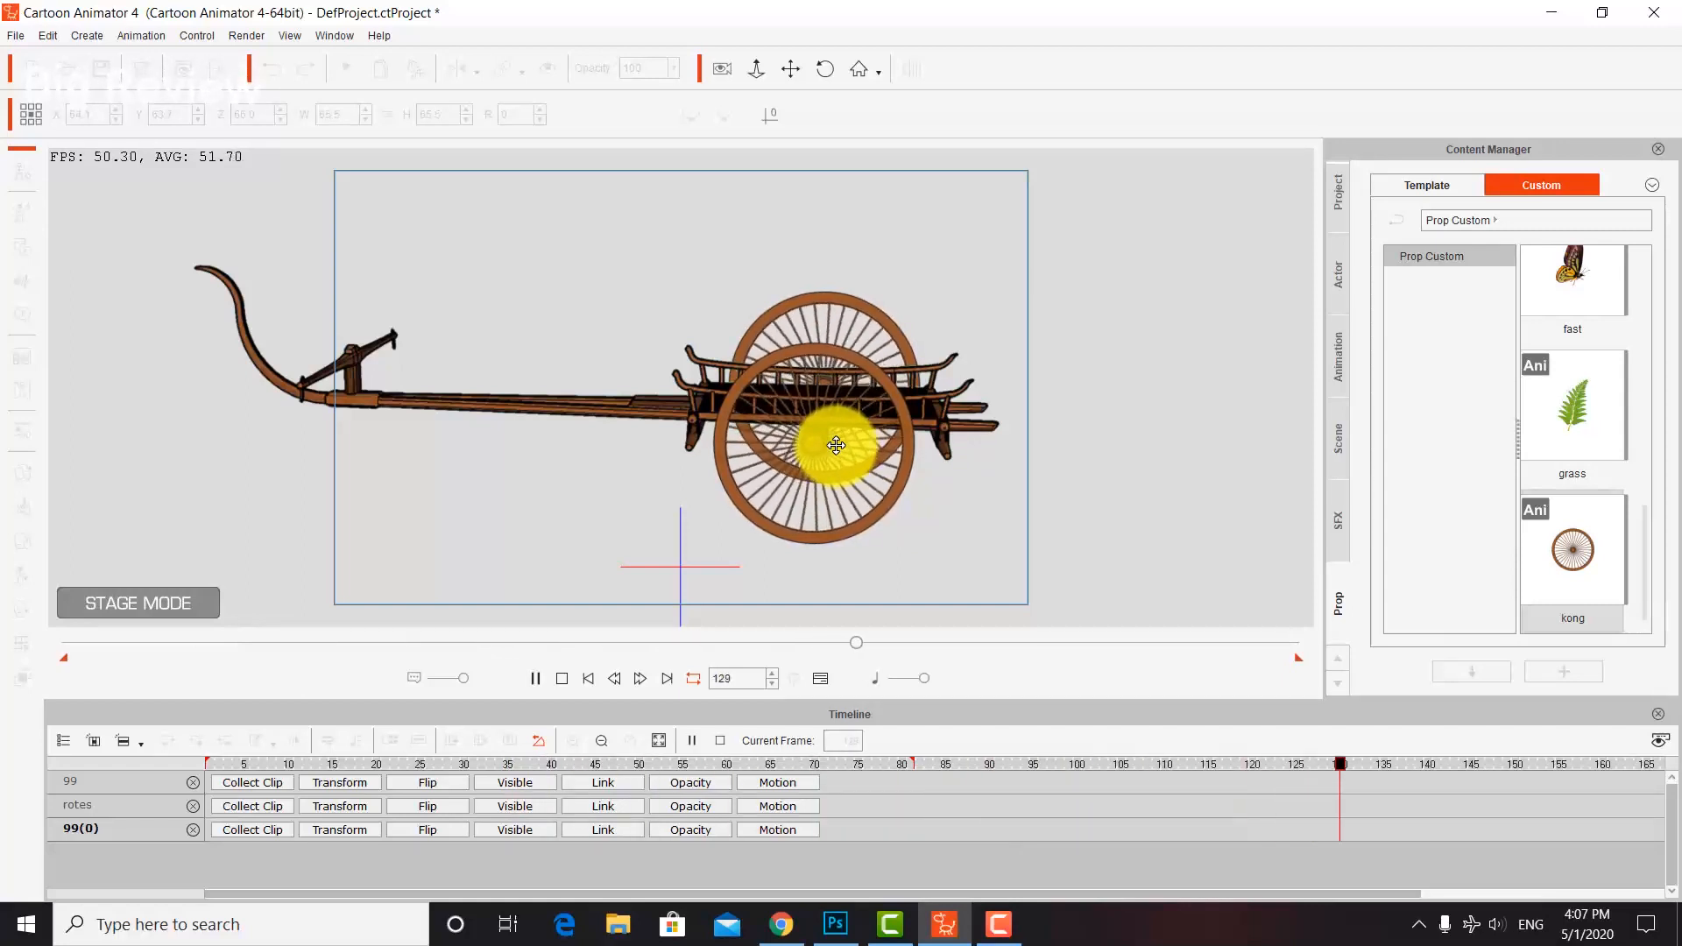
key(space)
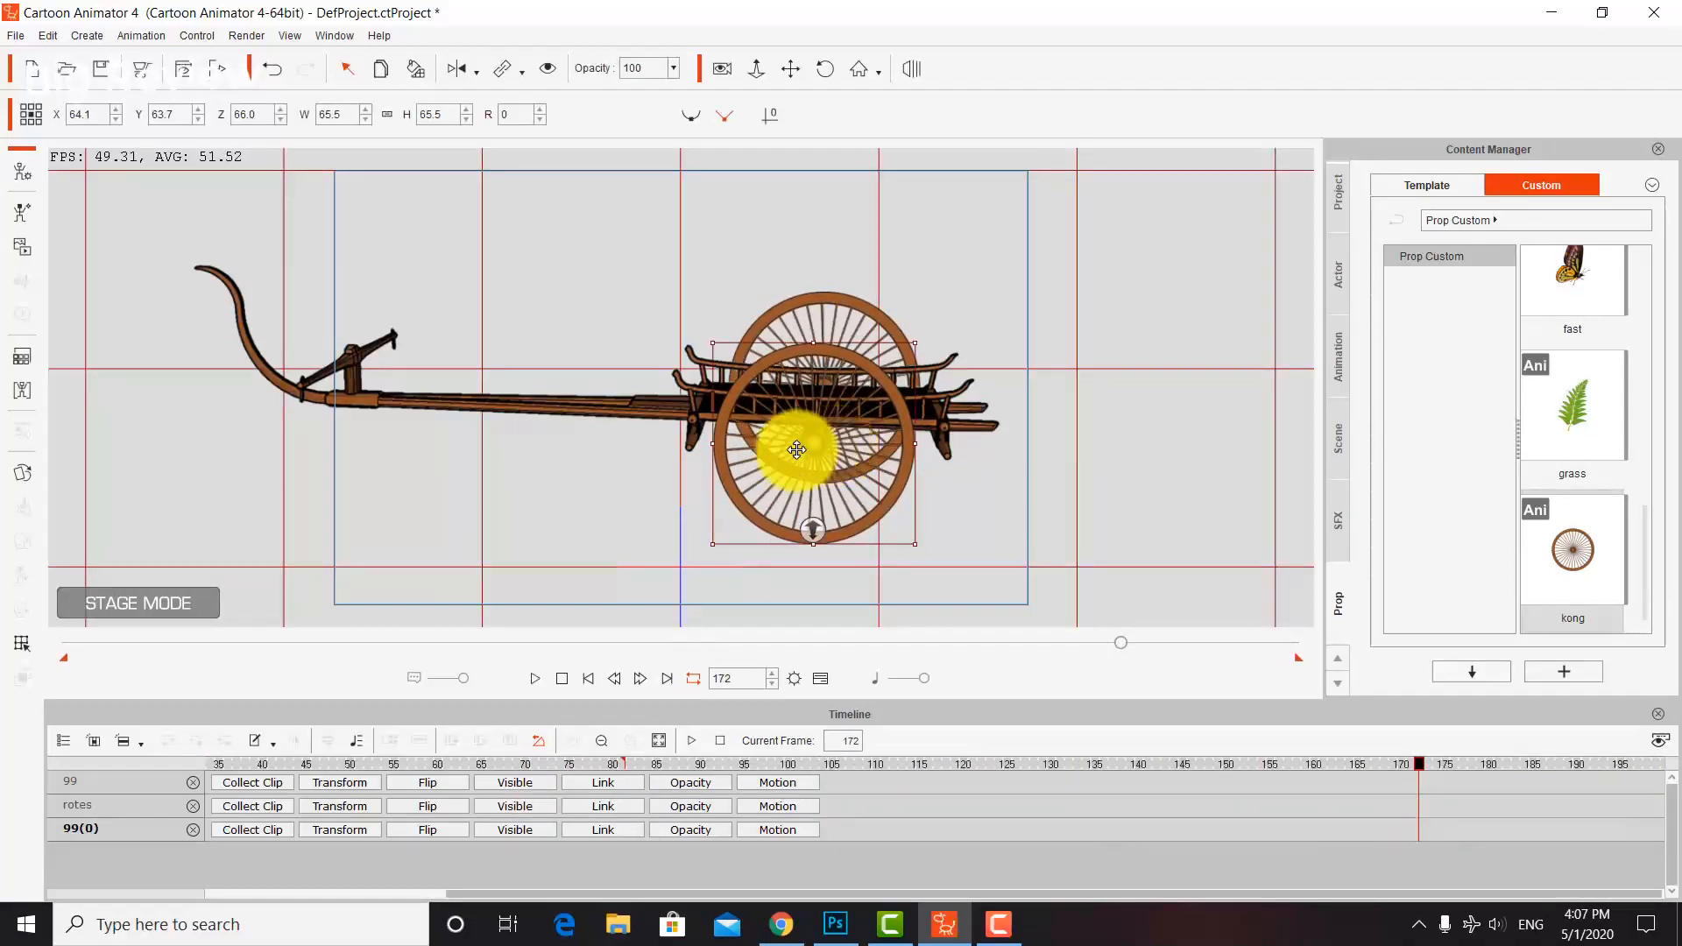
click(170, 645)
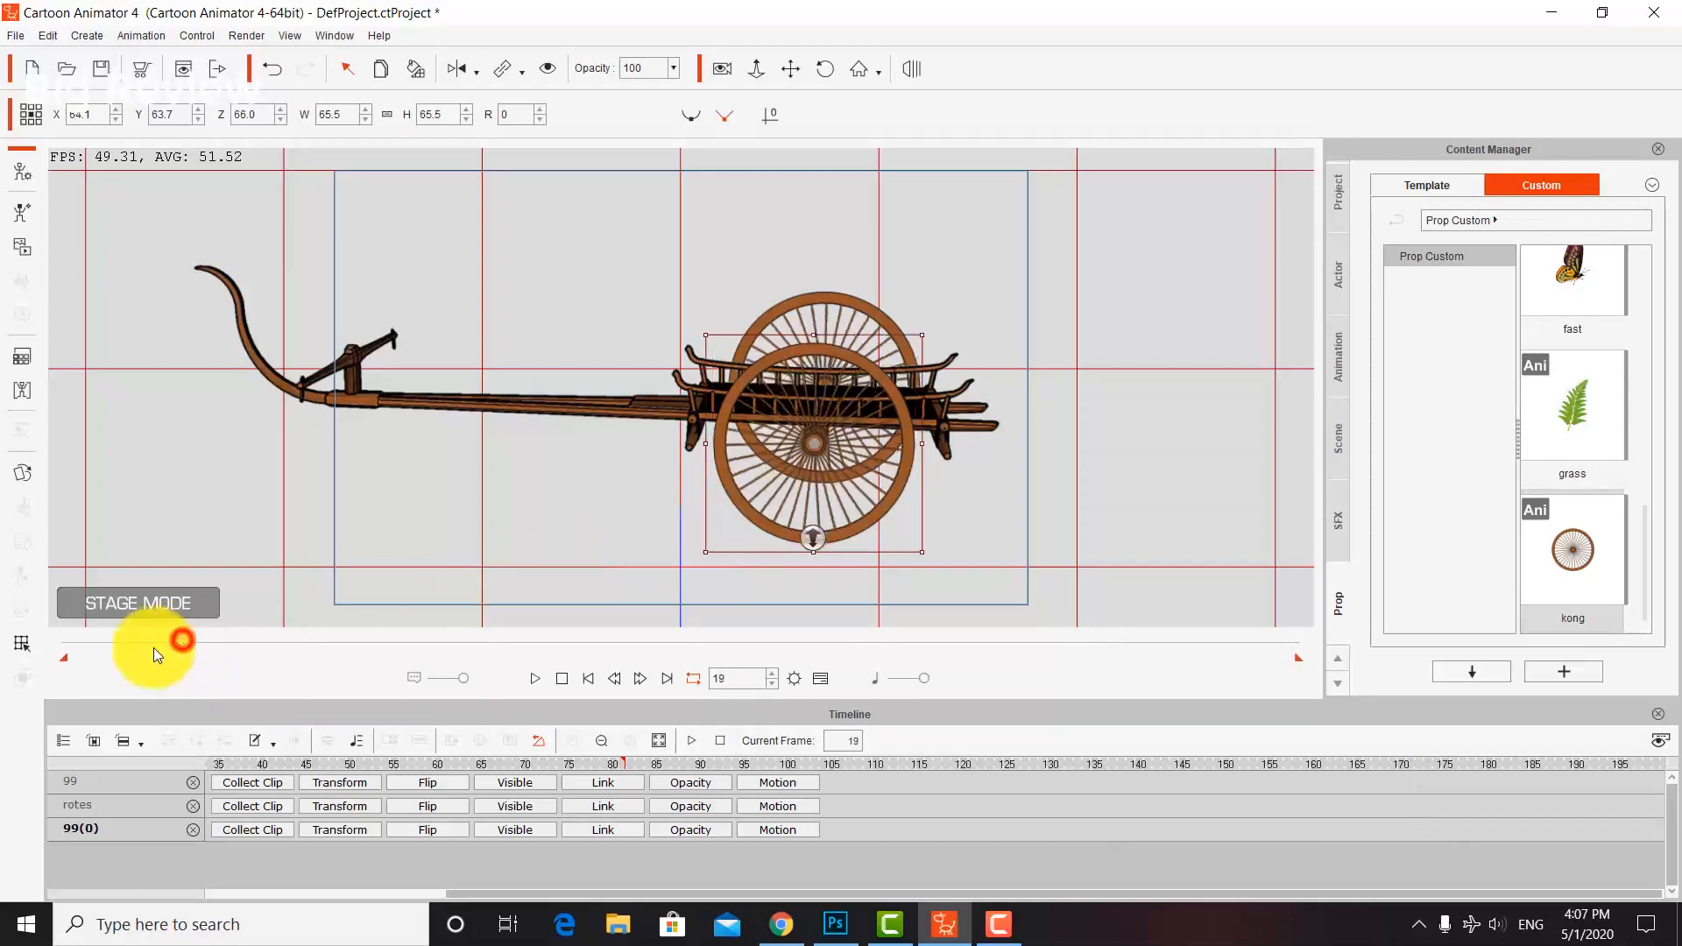
click(66, 644)
key(space)
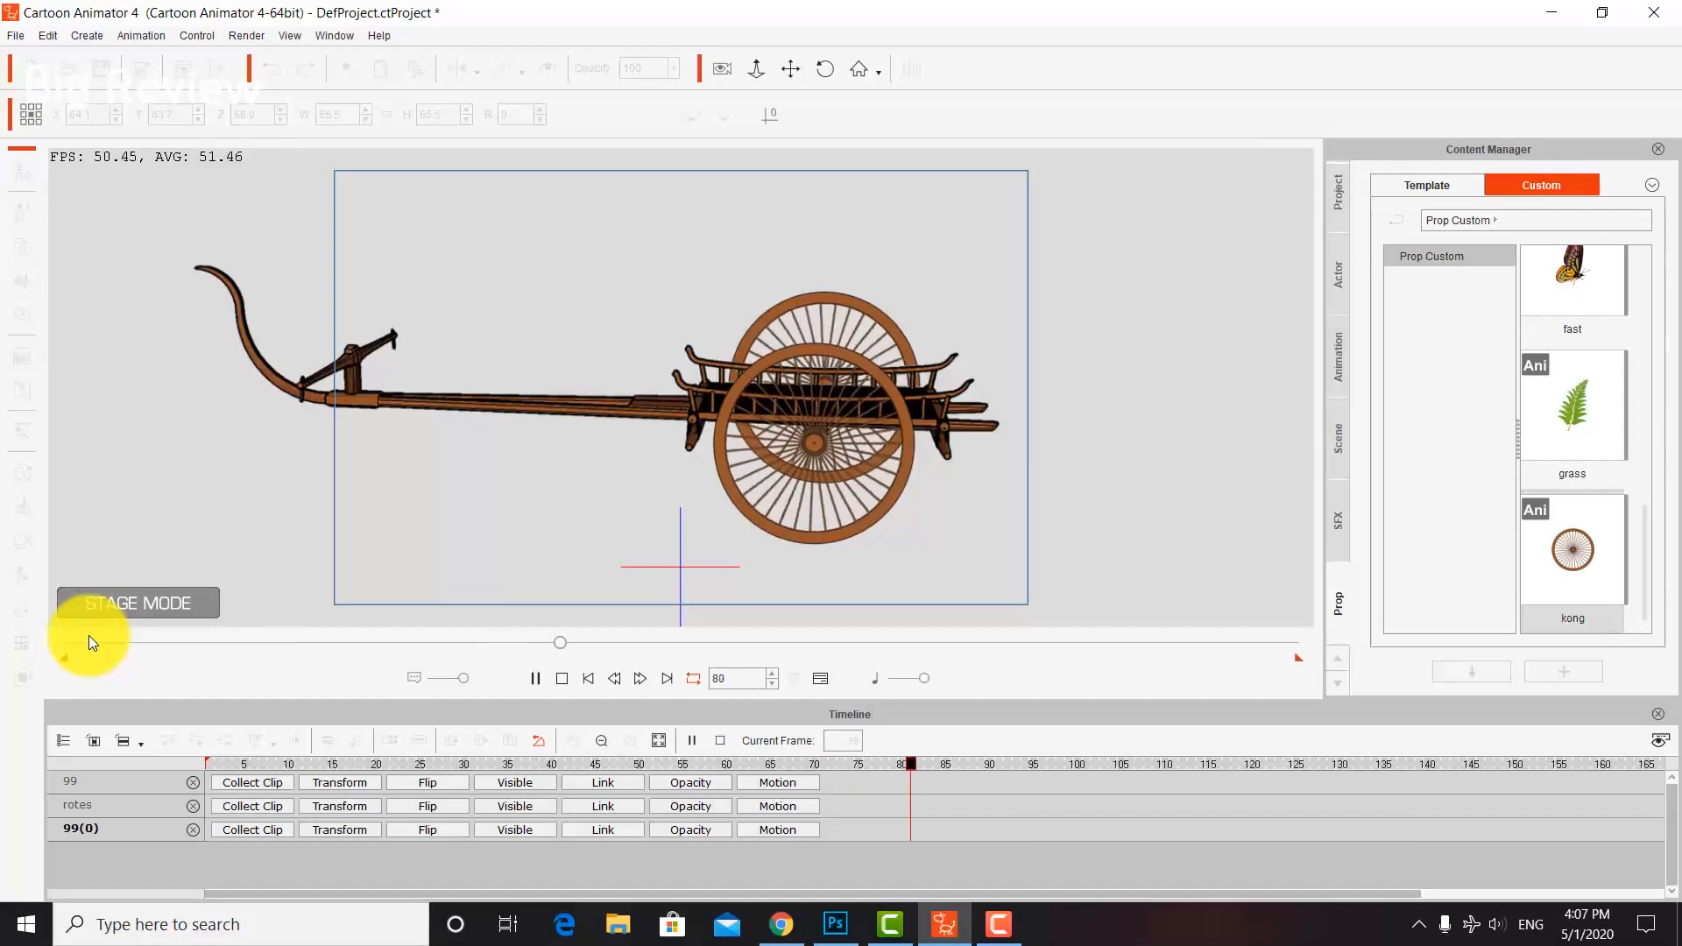
key(space)
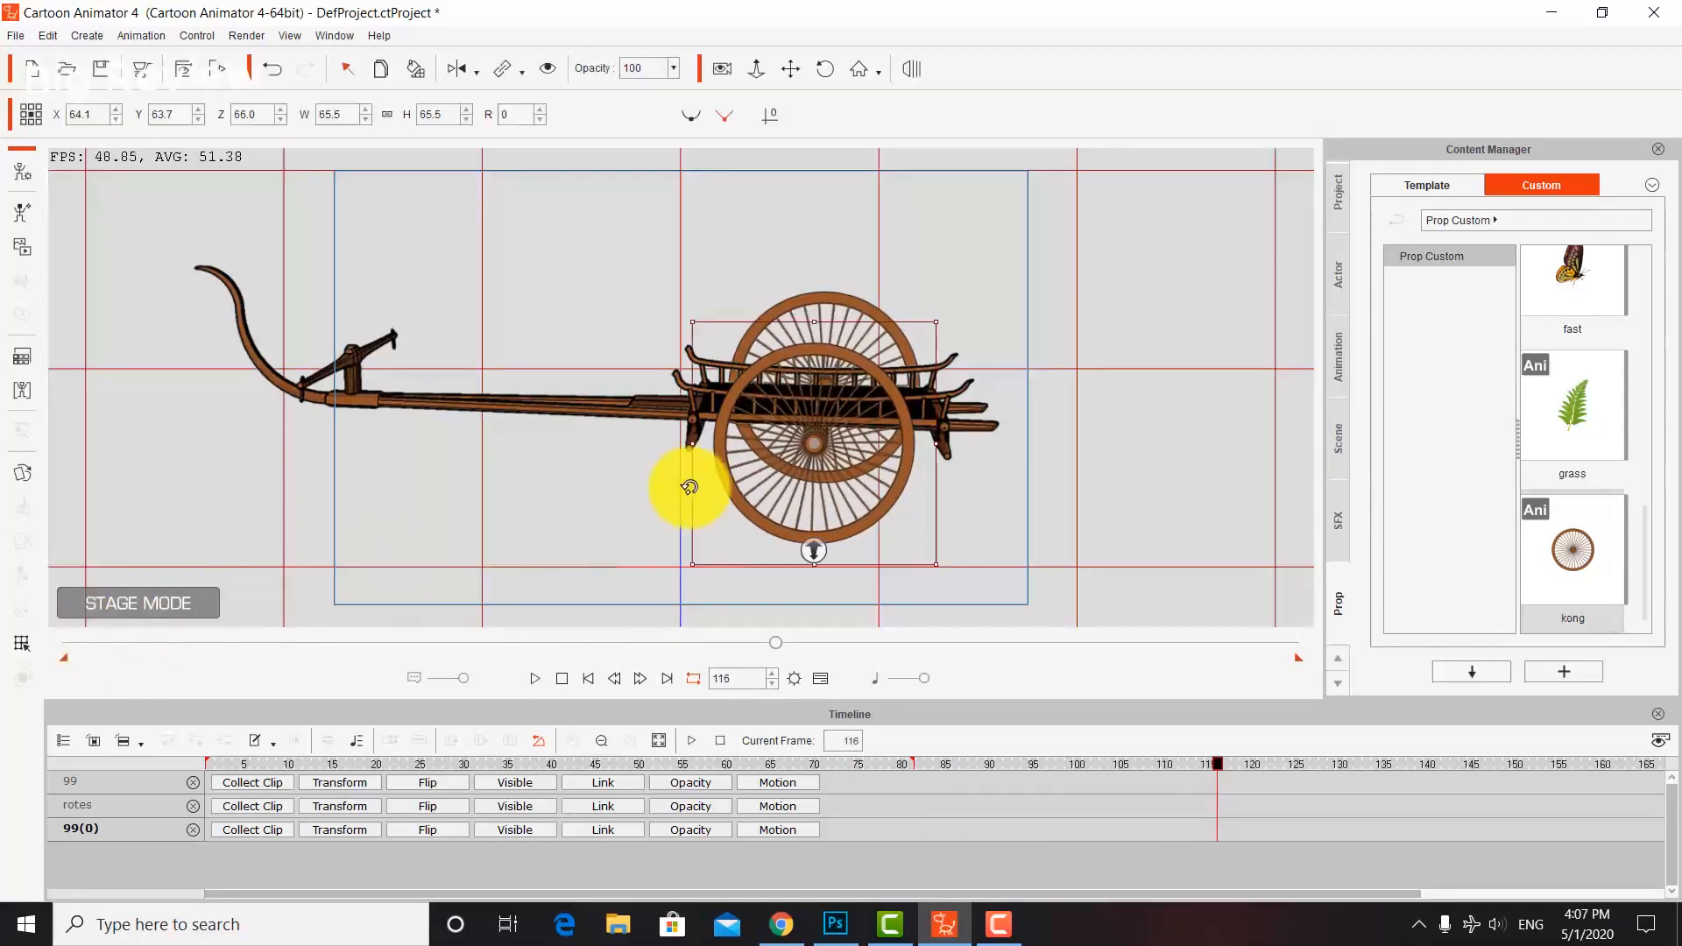
Flip the front and rear wheels horizontally and play back their rotation.
click(463, 71)
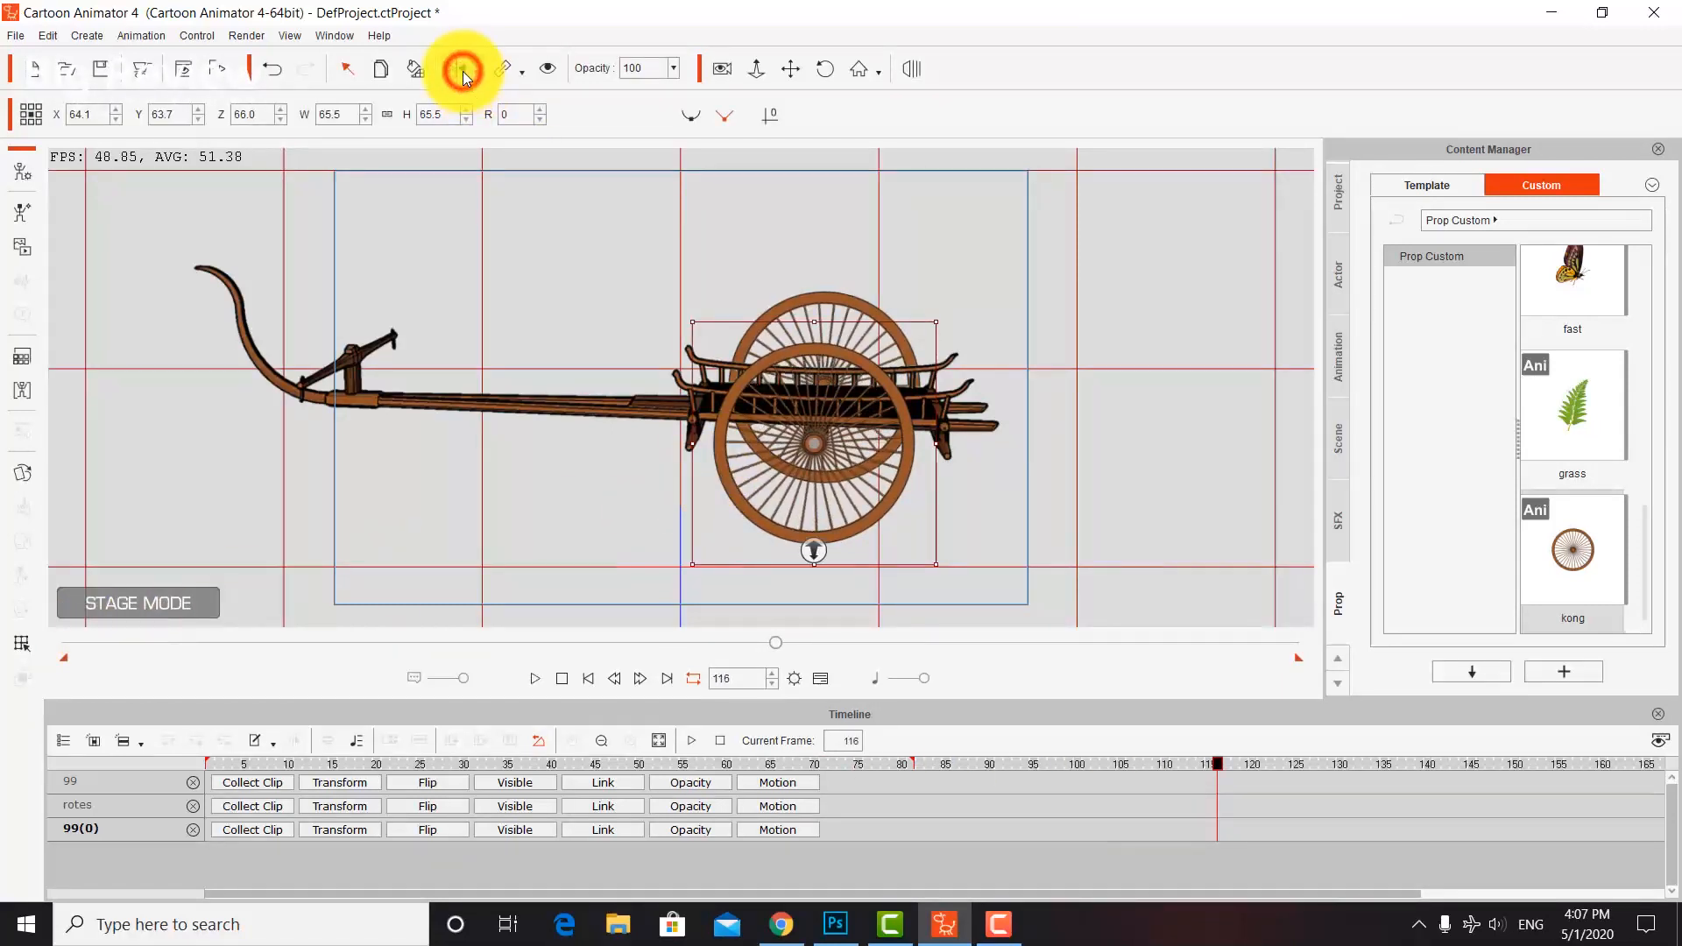
click(853, 302)
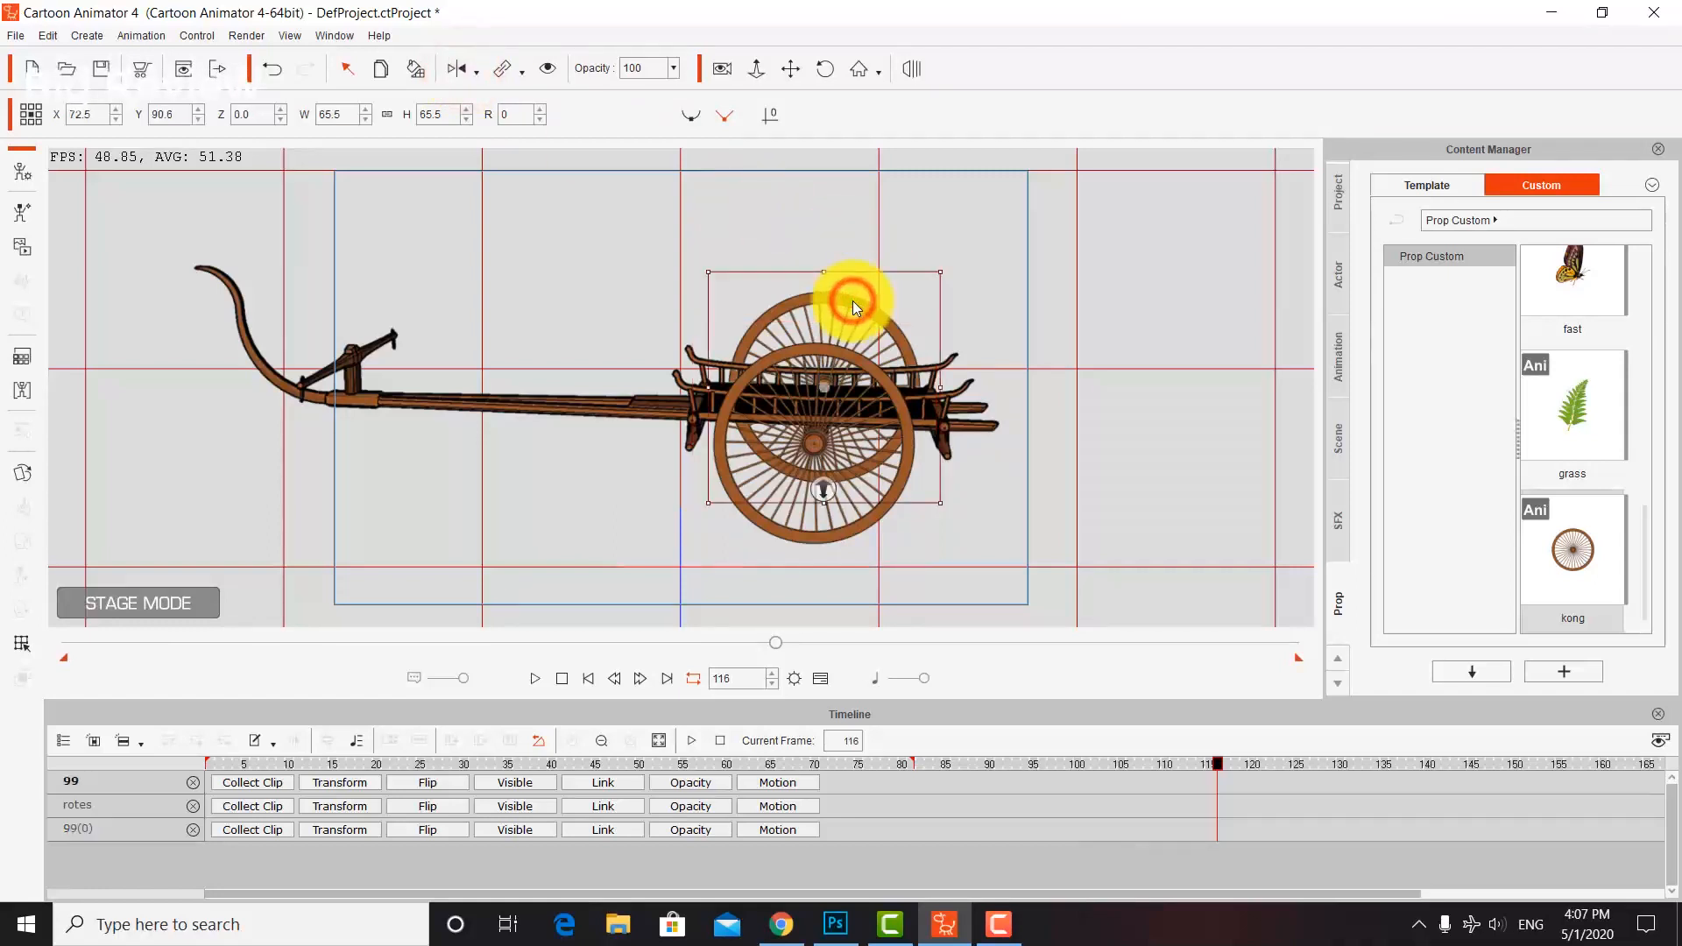
click(461, 70)
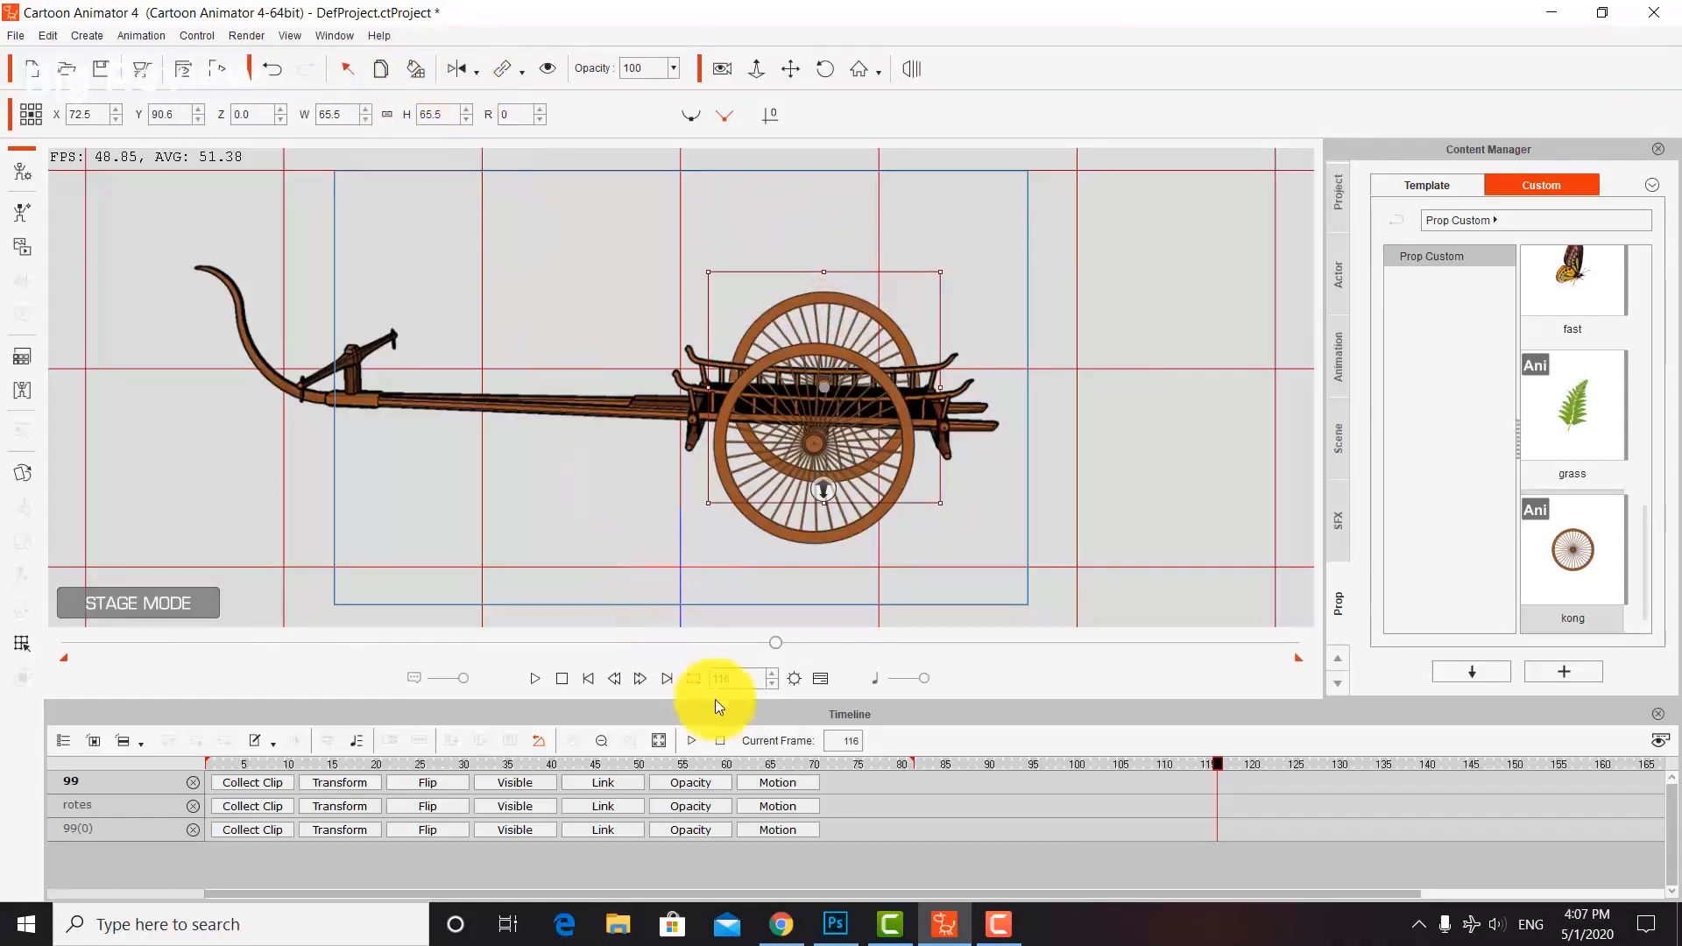
click(541, 680)
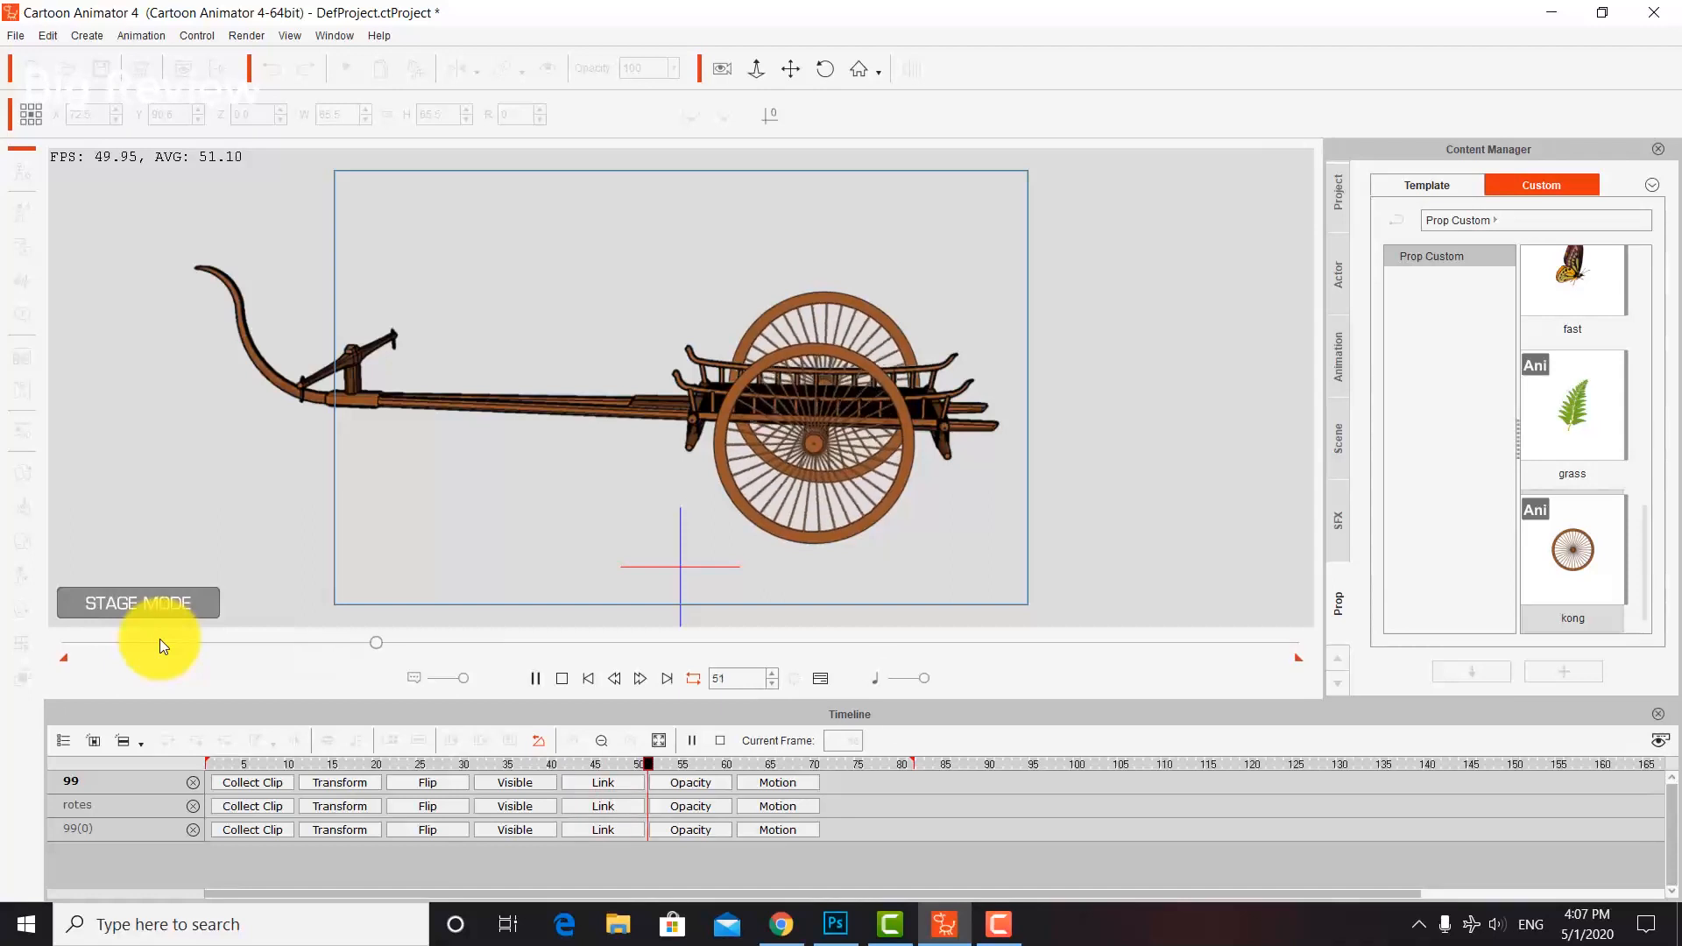
key(space)
Rotate the cart body to 3 degrees, remove its object animation and return to the first frame.
click(466, 341)
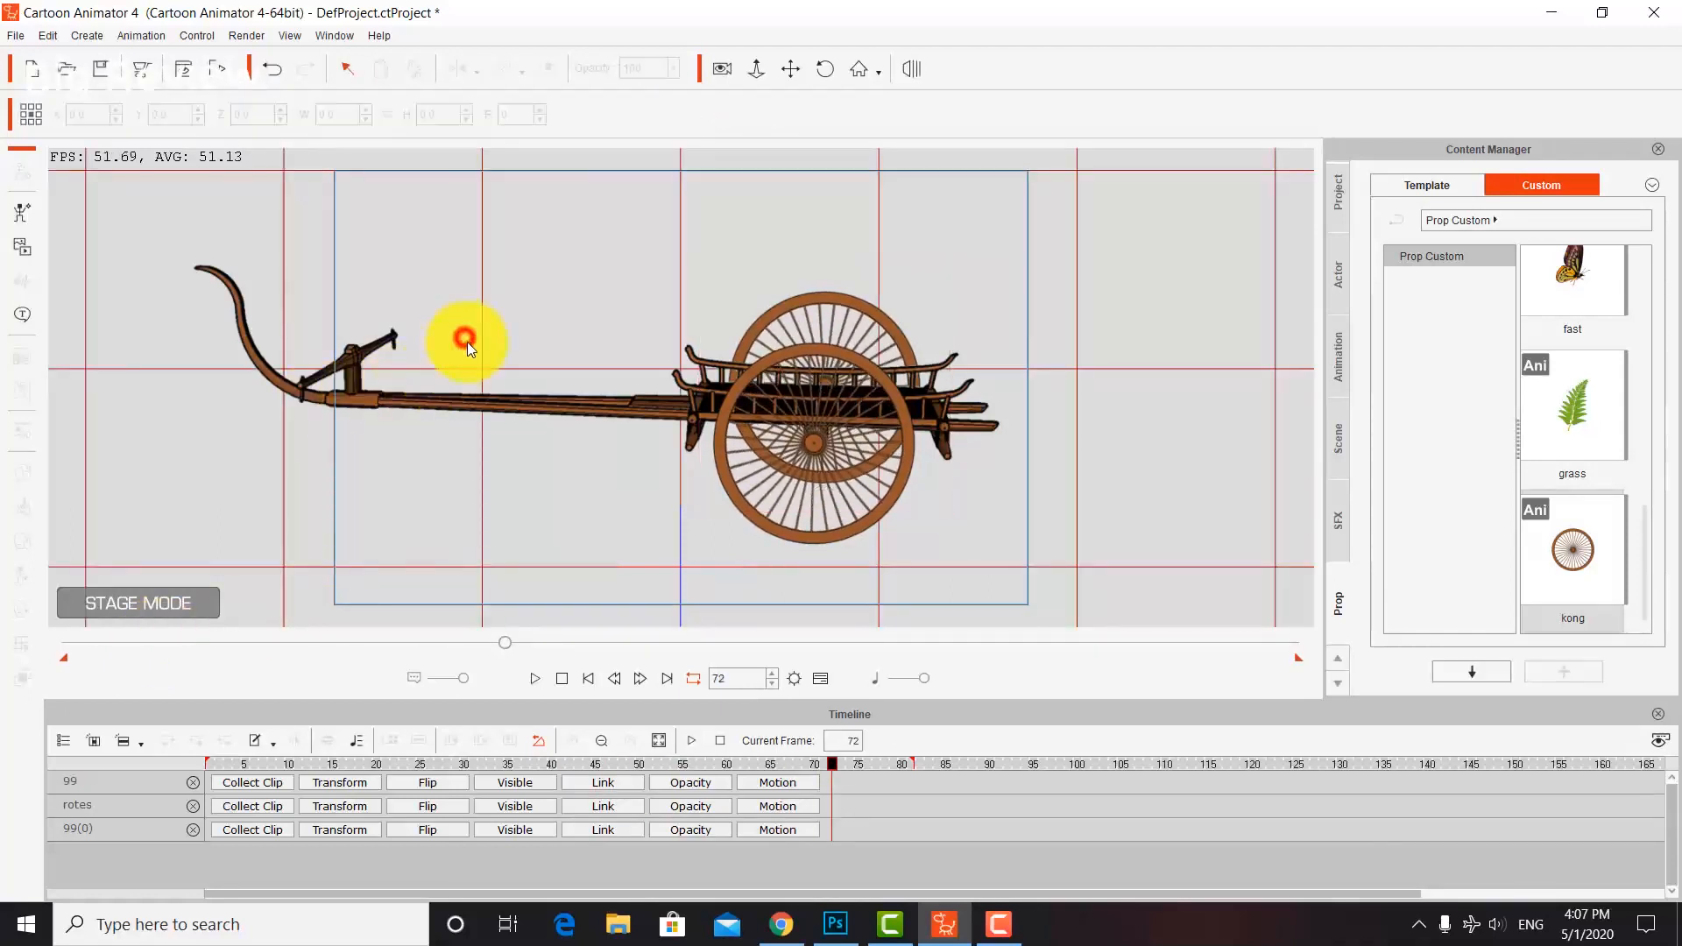
click(518, 402)
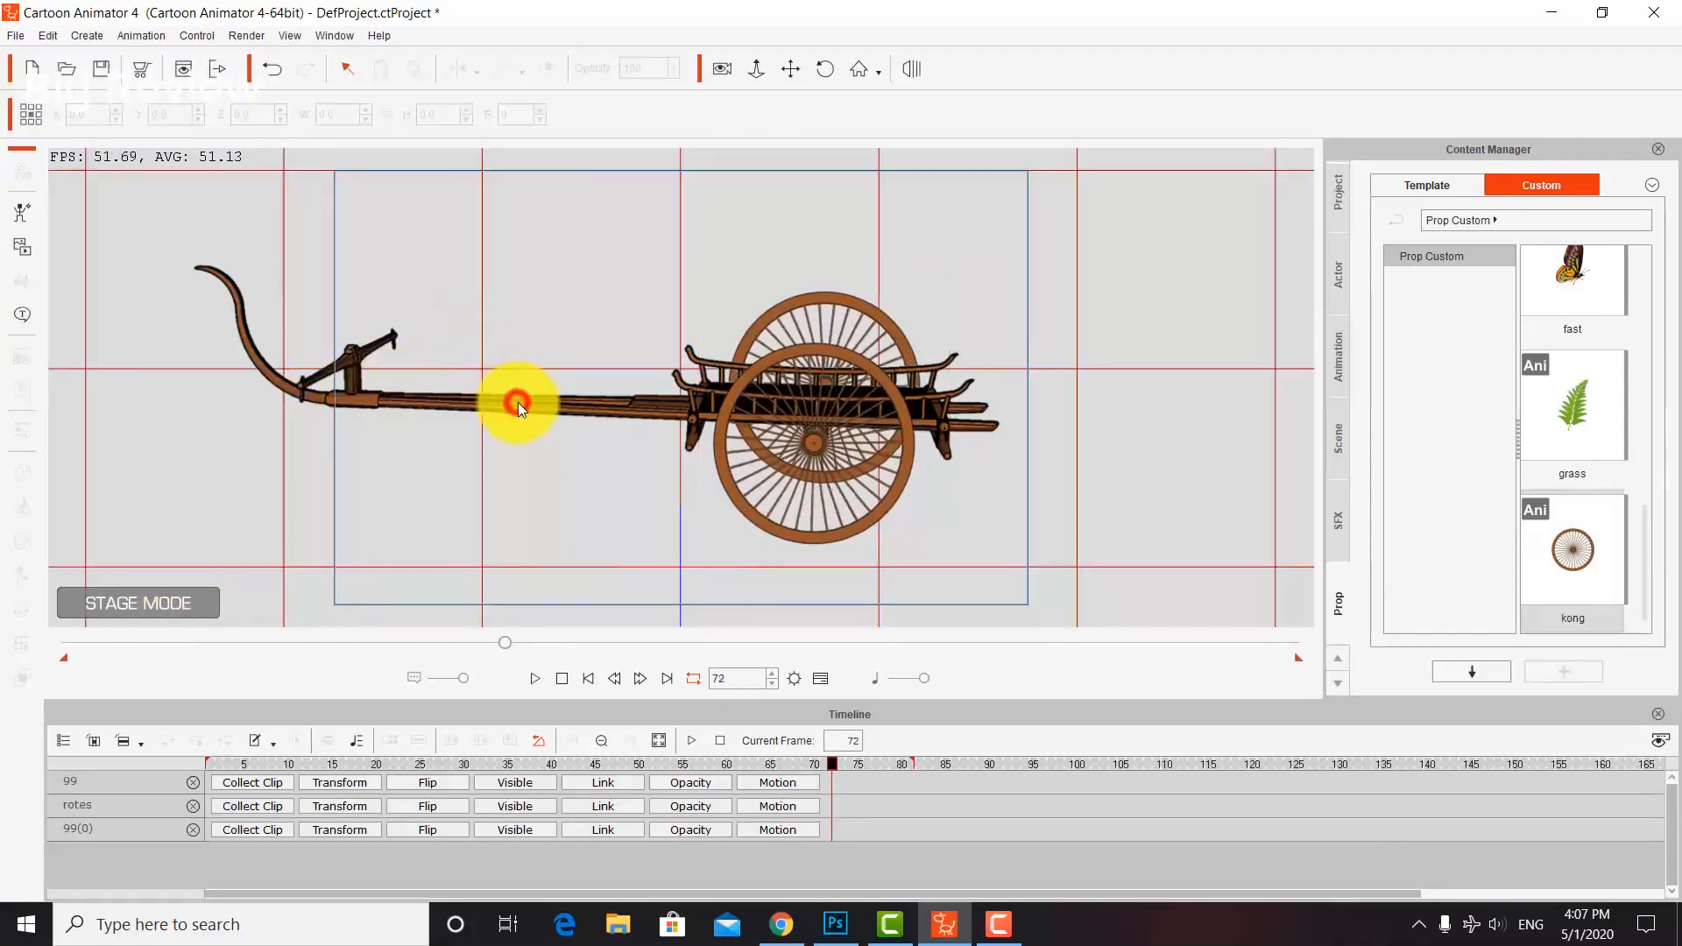
click(959, 418)
drag(1083, 362, 1006, 391)
right_click(1006, 392)
click(1089, 505)
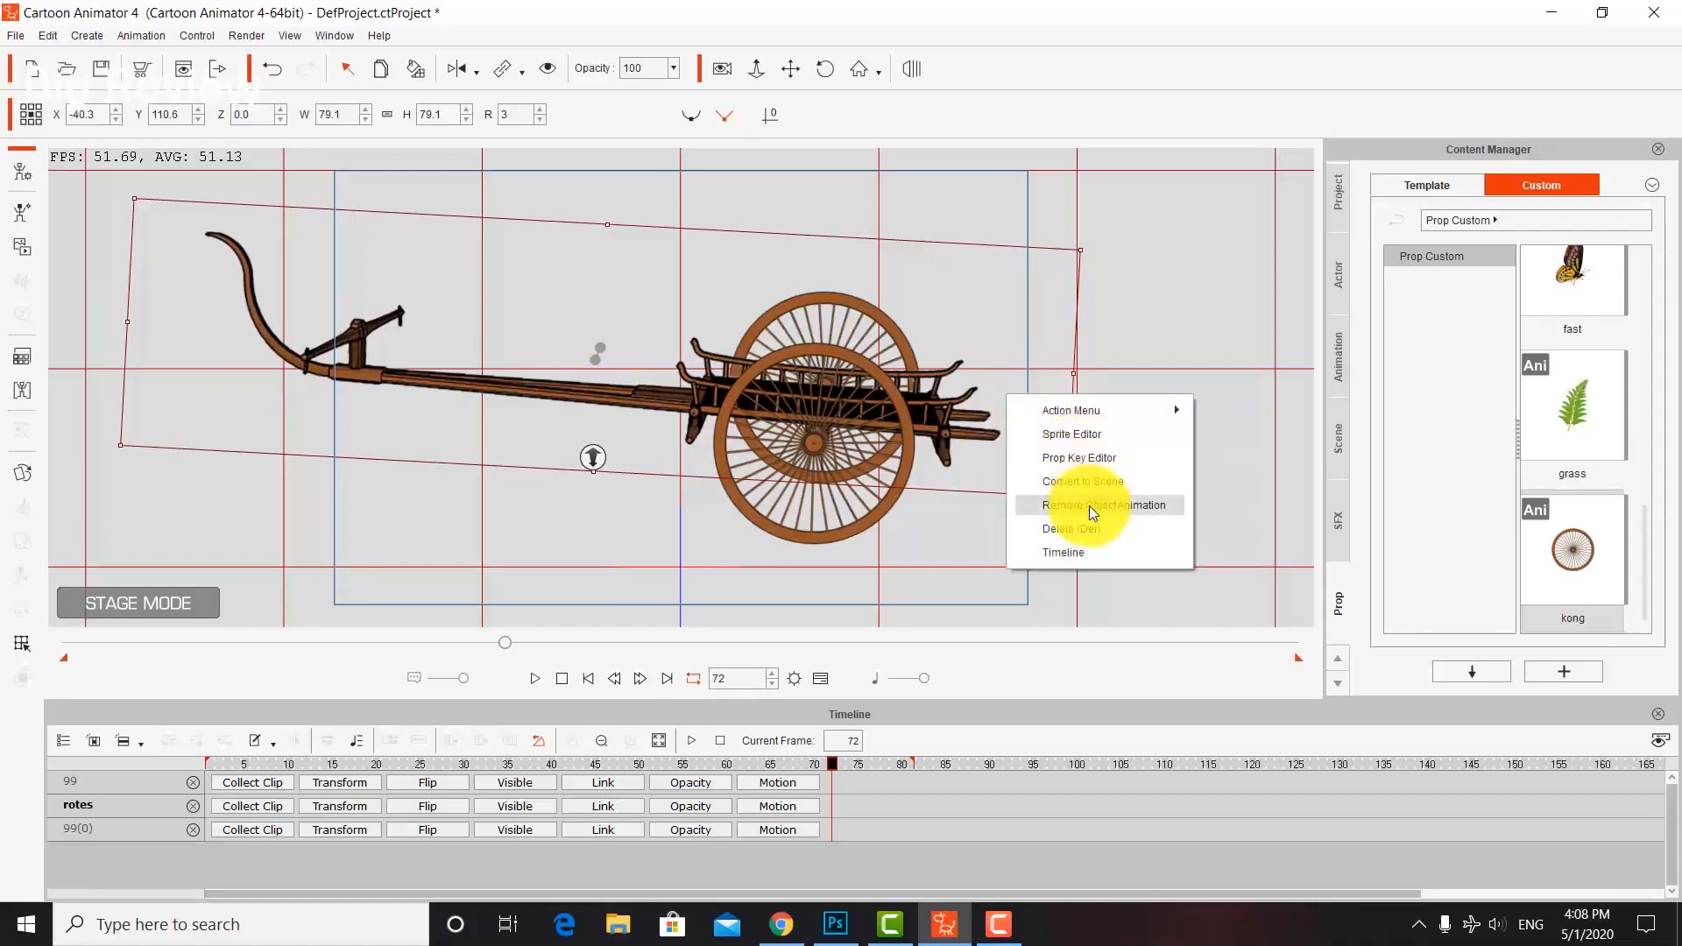
drag(498, 643, 63, 643)
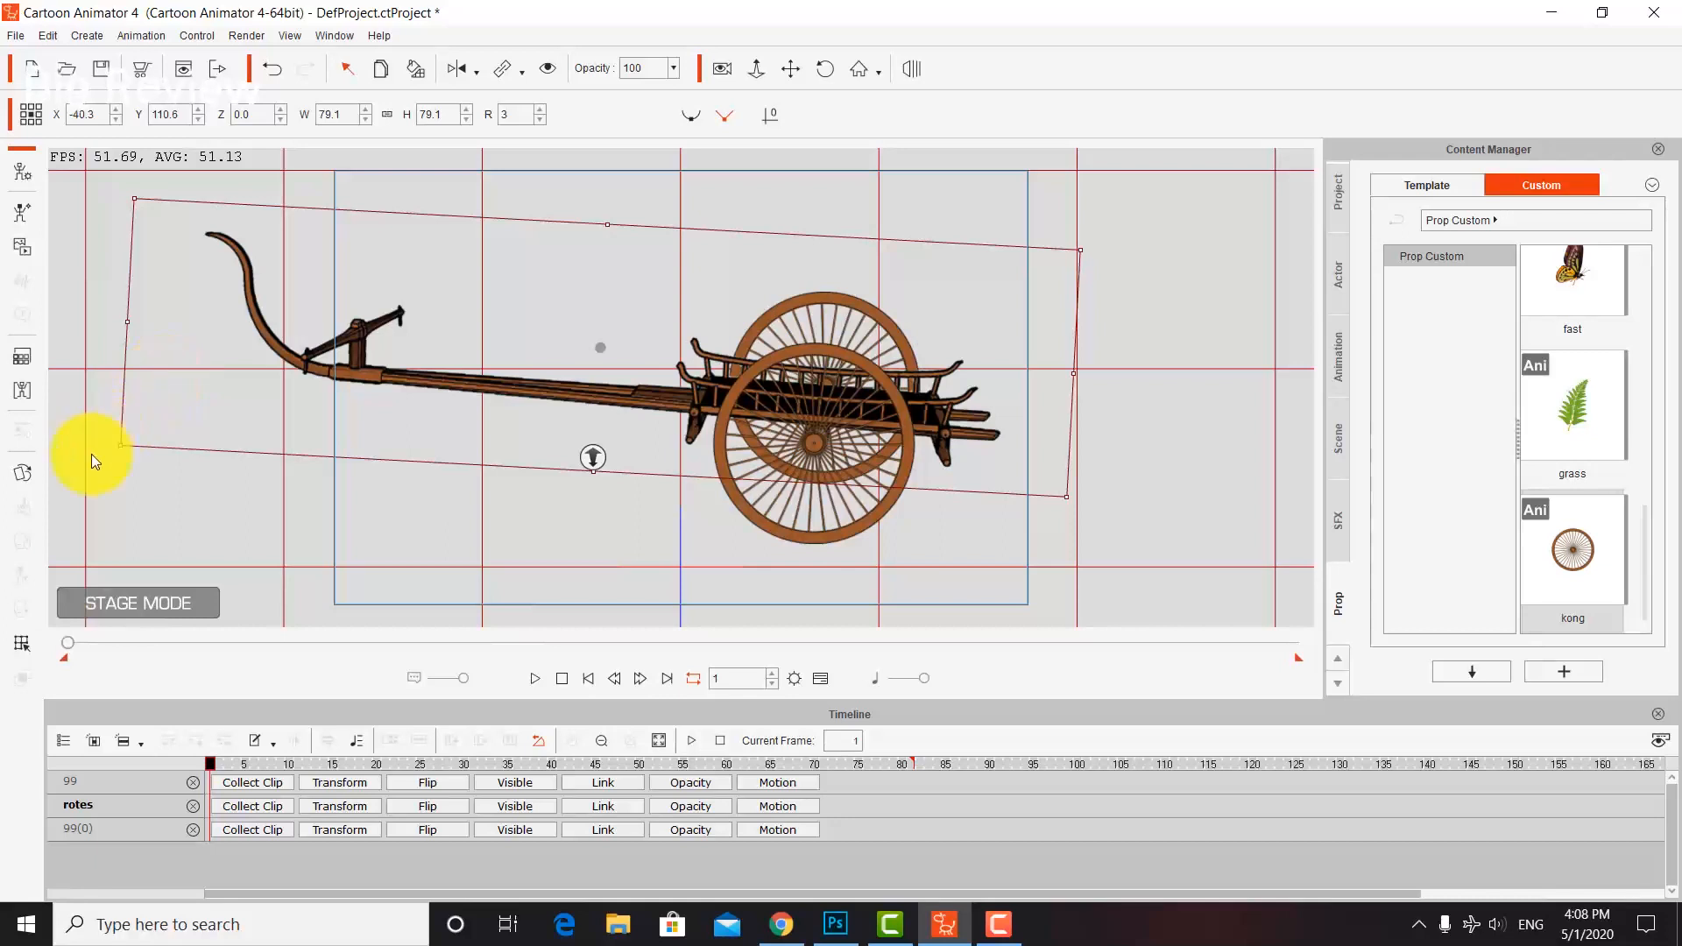
Select the cart body with both wheels, reposition them and scale them down together so the cart fits inside the camera frame, wheels at about 53.2.
click(149, 498)
drag(1118, 279, 187, 590)
drag(720, 382, 797, 399)
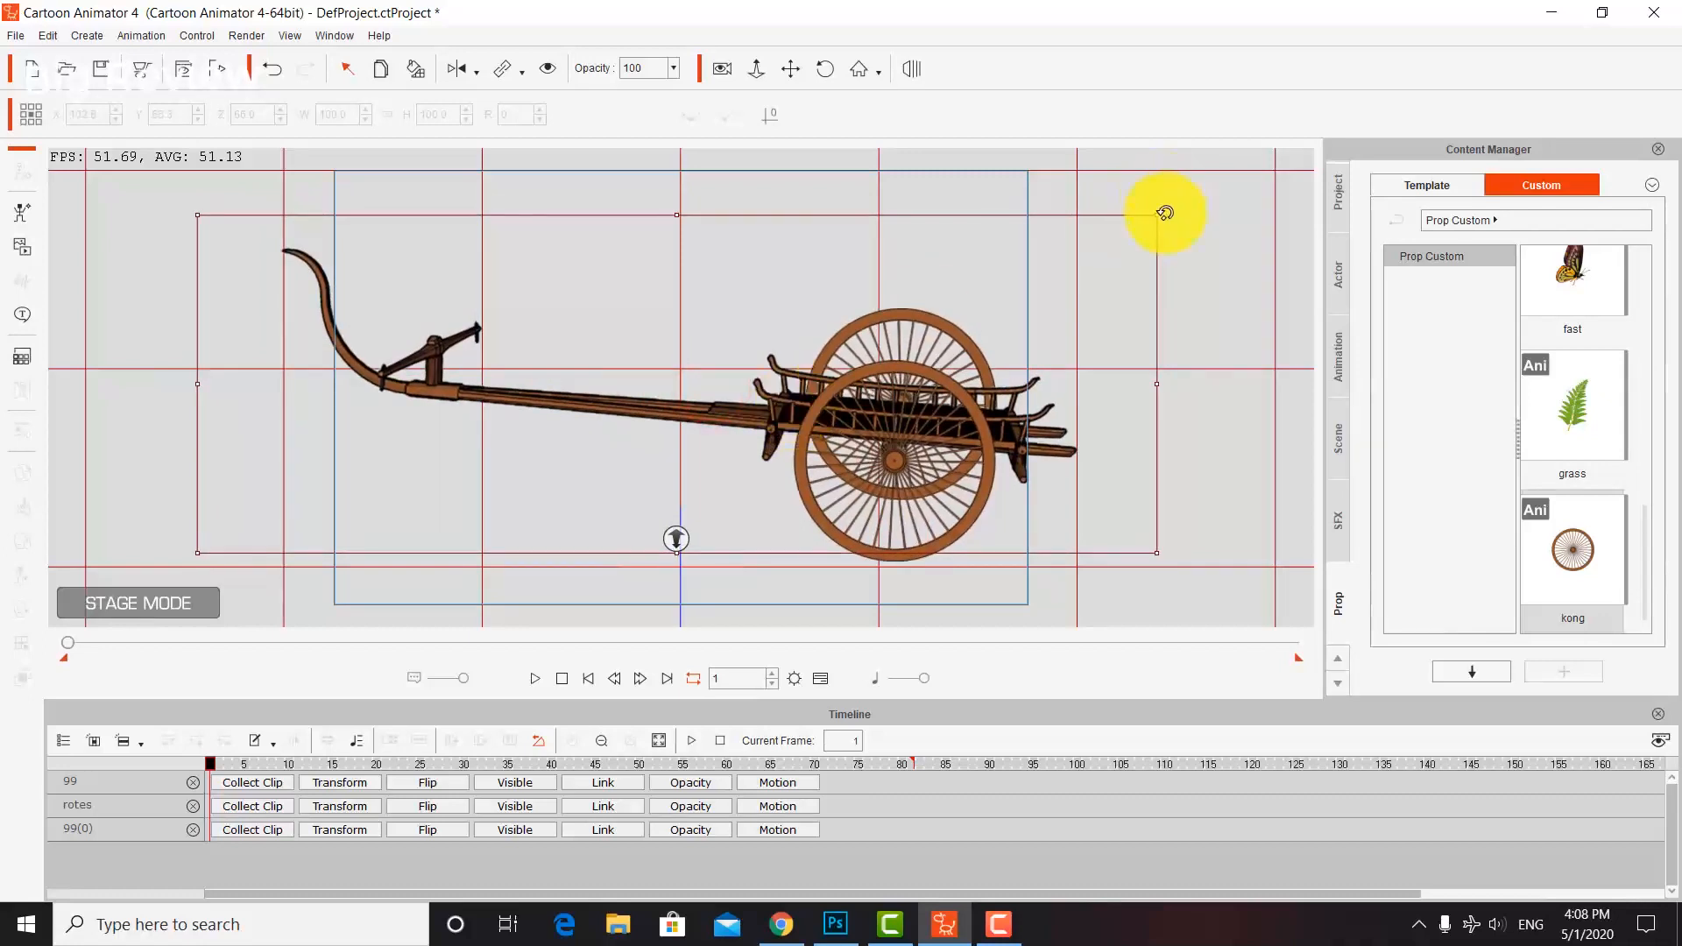
drag(1159, 217, 1070, 252)
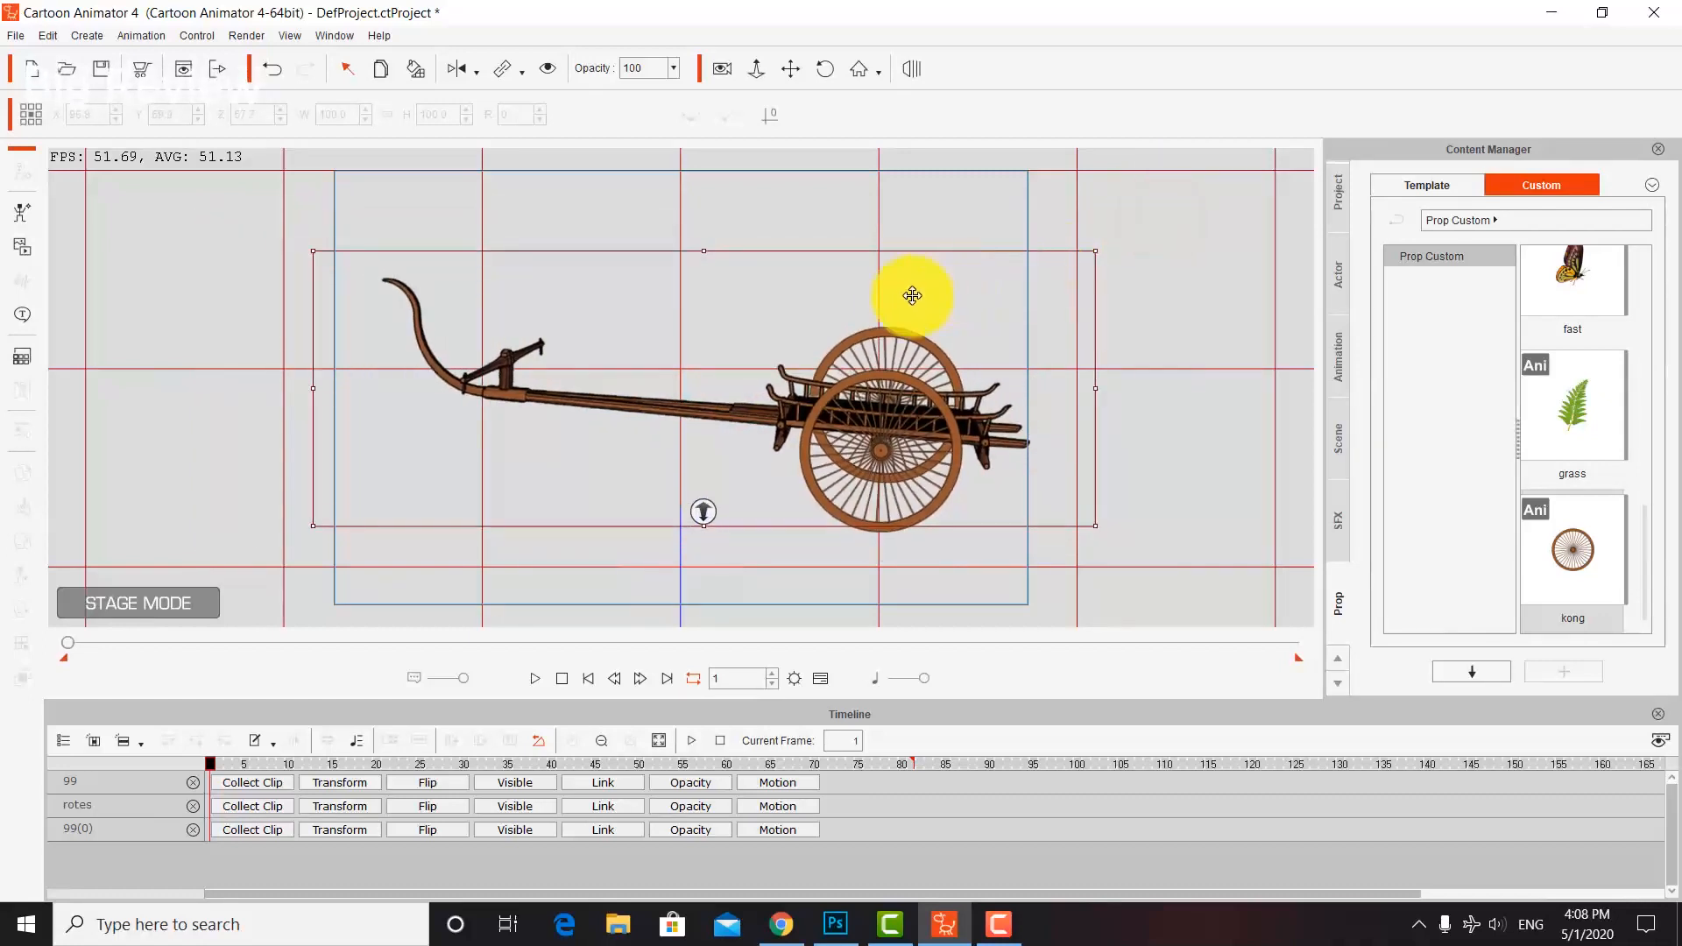
Try flipping the whole selected cart horizontally, undo it, and repeat the flip and undo on a fresh selection.
click(452, 67)
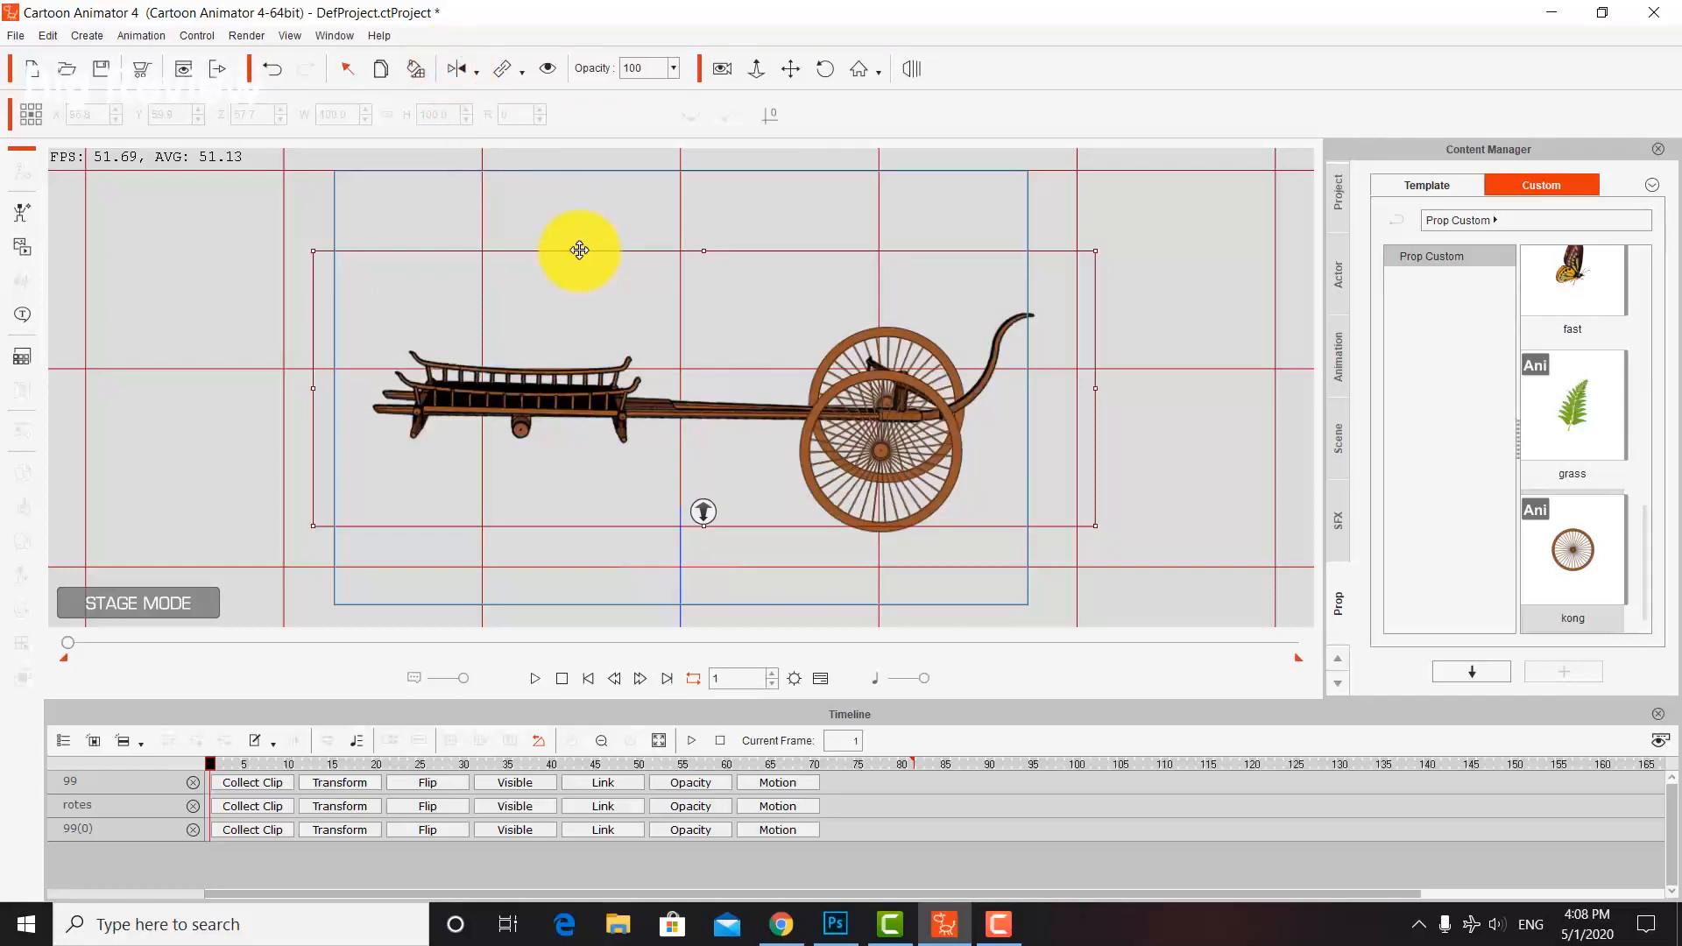
key(ctrl+z)
click(1147, 342)
drag(1127, 204, 254, 626)
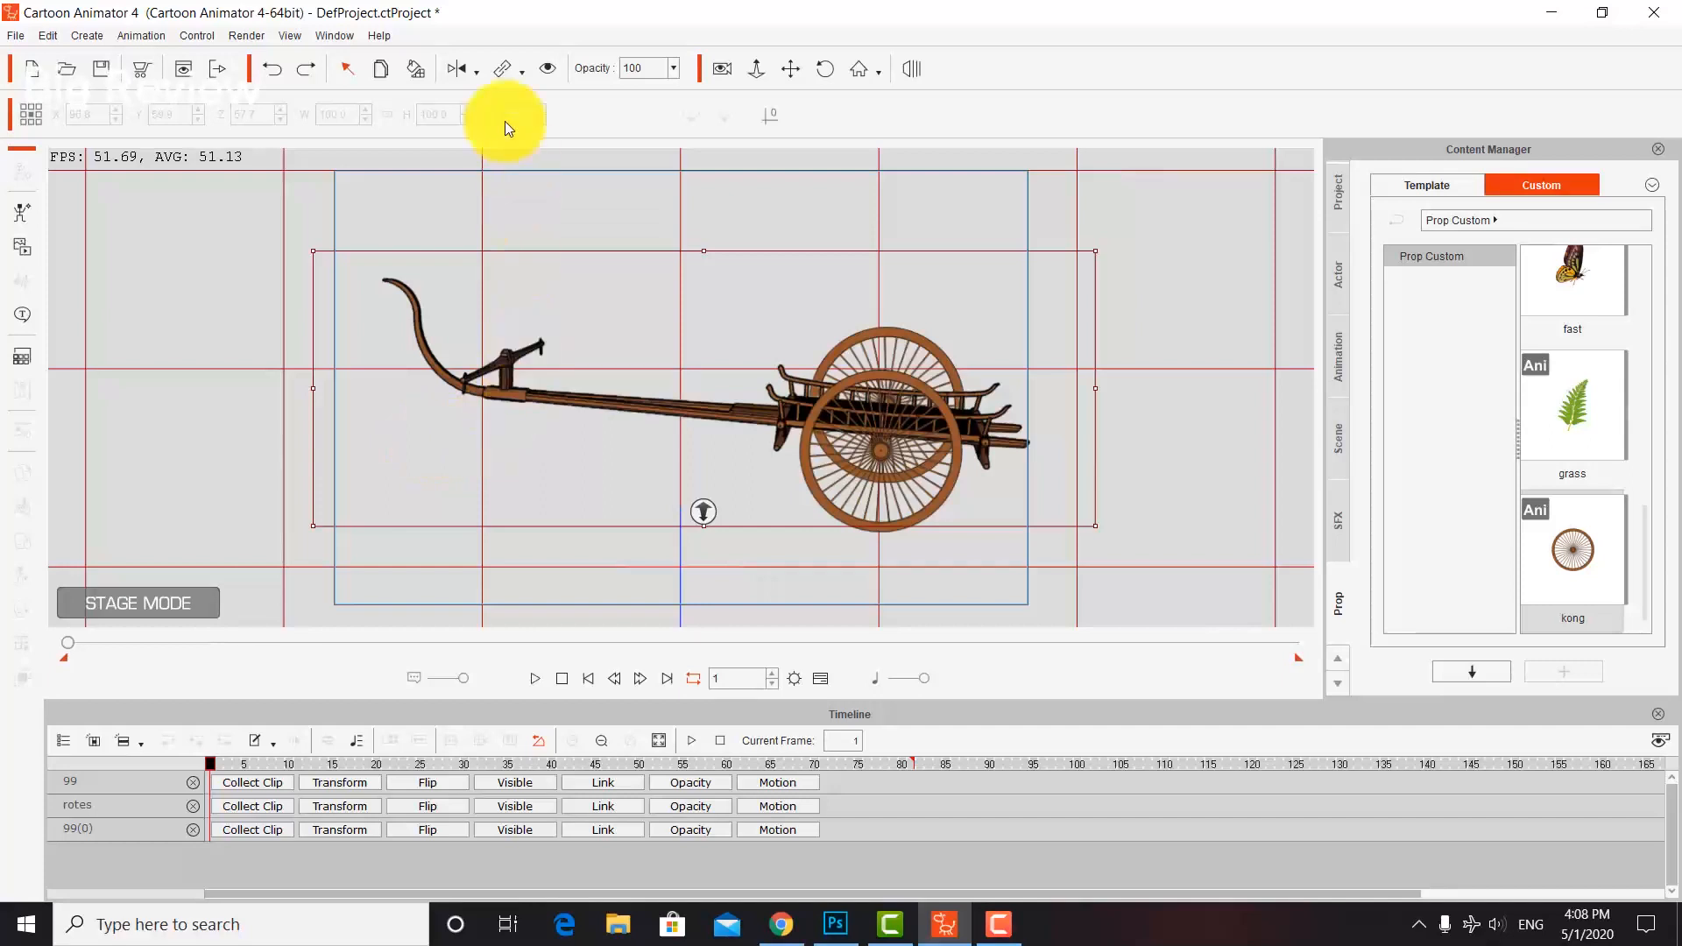
click(446, 69)
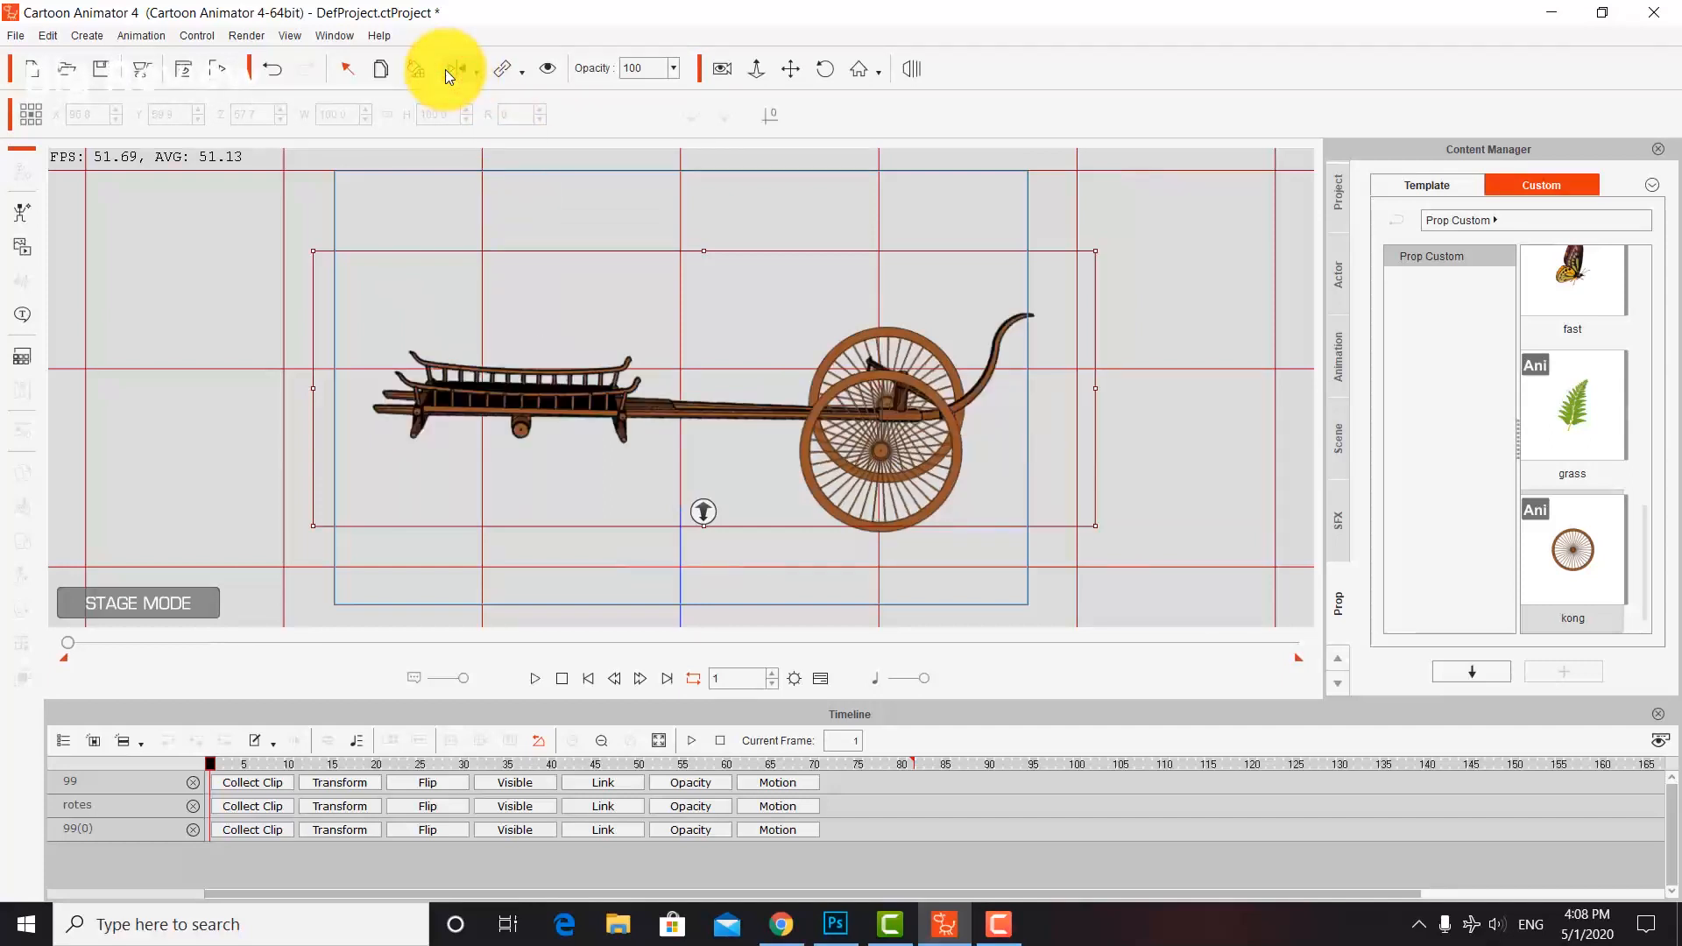
key(ctrl+z)
Reselect the whole cart and move it slightly lower, with the front wheel at about X 94.3, Y 51.4.
click(995, 326)
click(1112, 324)
drag(1115, 207, 188, 736)
mouse_move(871, 474)
mouse_down()
mouse_move(788, 488)
mouse_move(698, 455)
mouse_move(751, 439)
mouse_move(770, 460)
mouse_move(875, 481)
mouse_move(890, 458)
mouse_move(924, 466)
mouse_move(884, 463)
mouse_up()
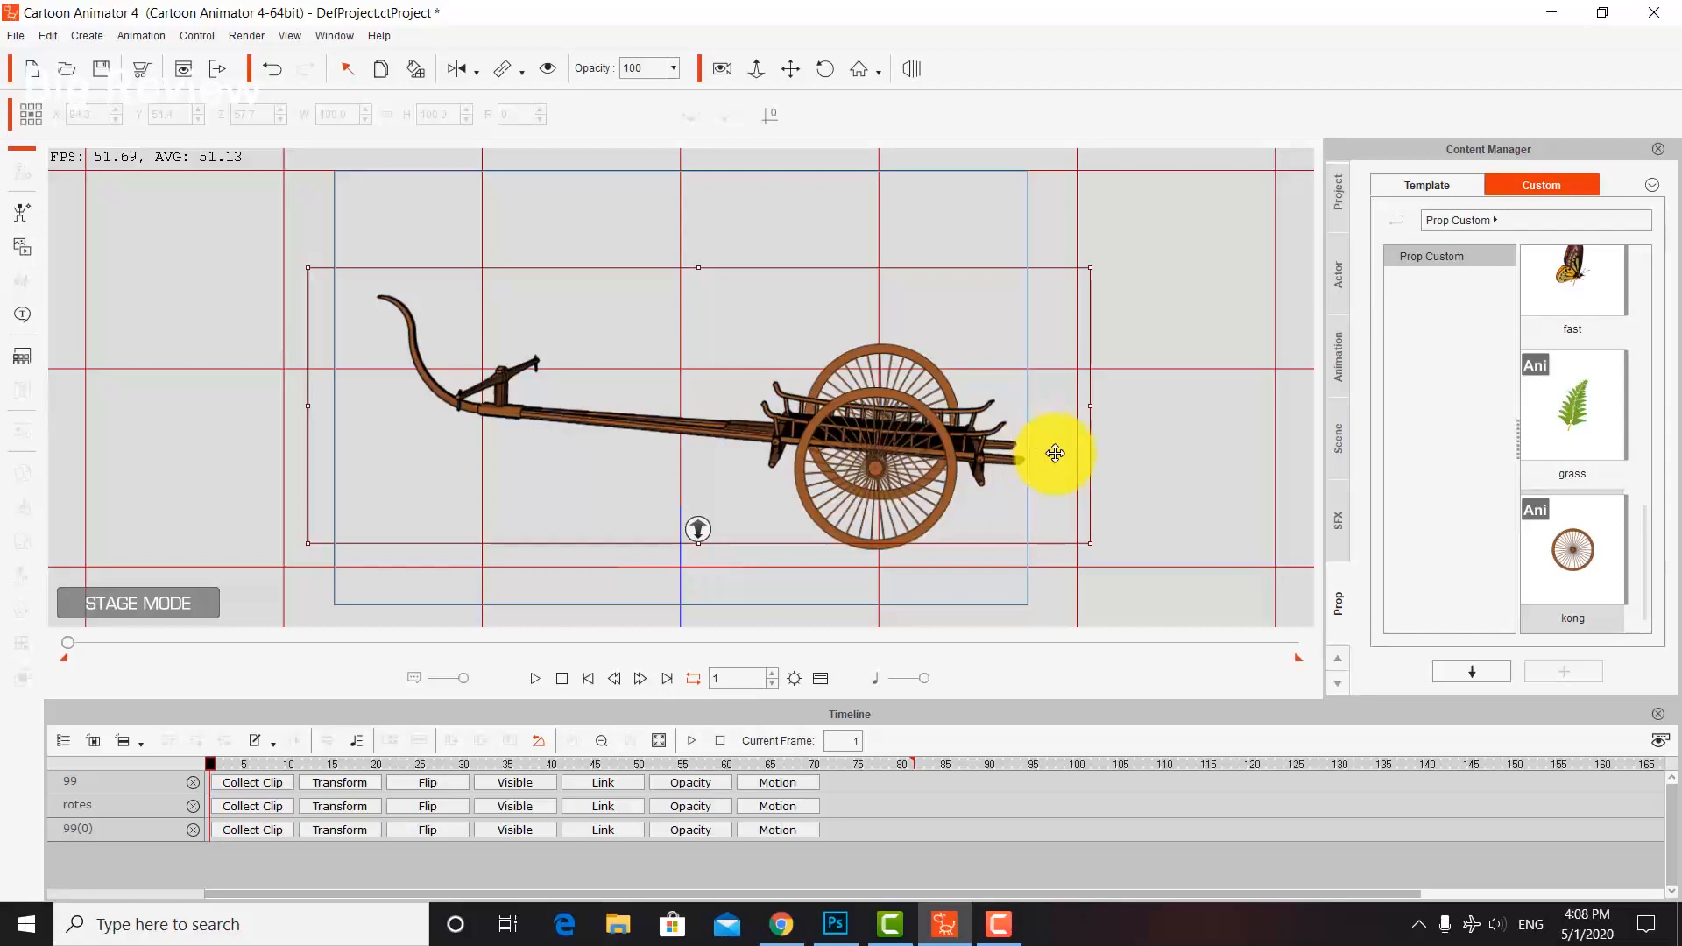
Play back the resized cart twice and scrub back to frame 148 to check where the wheel rotation ends.
key(space)
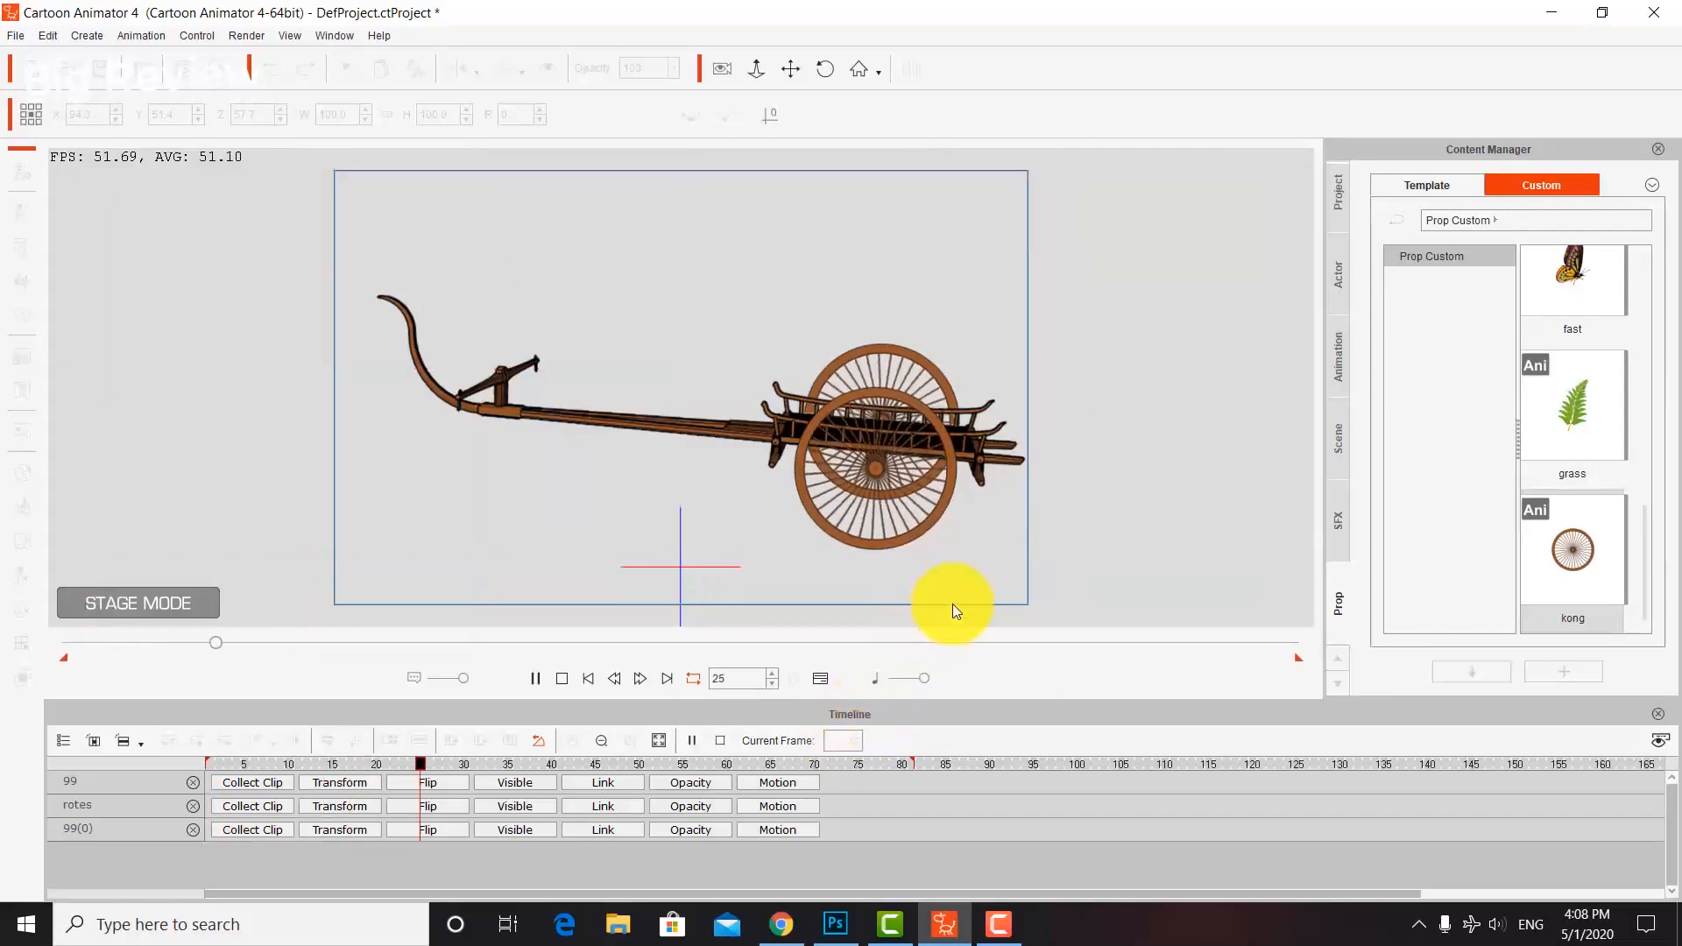
key(space)
click(1194, 470)
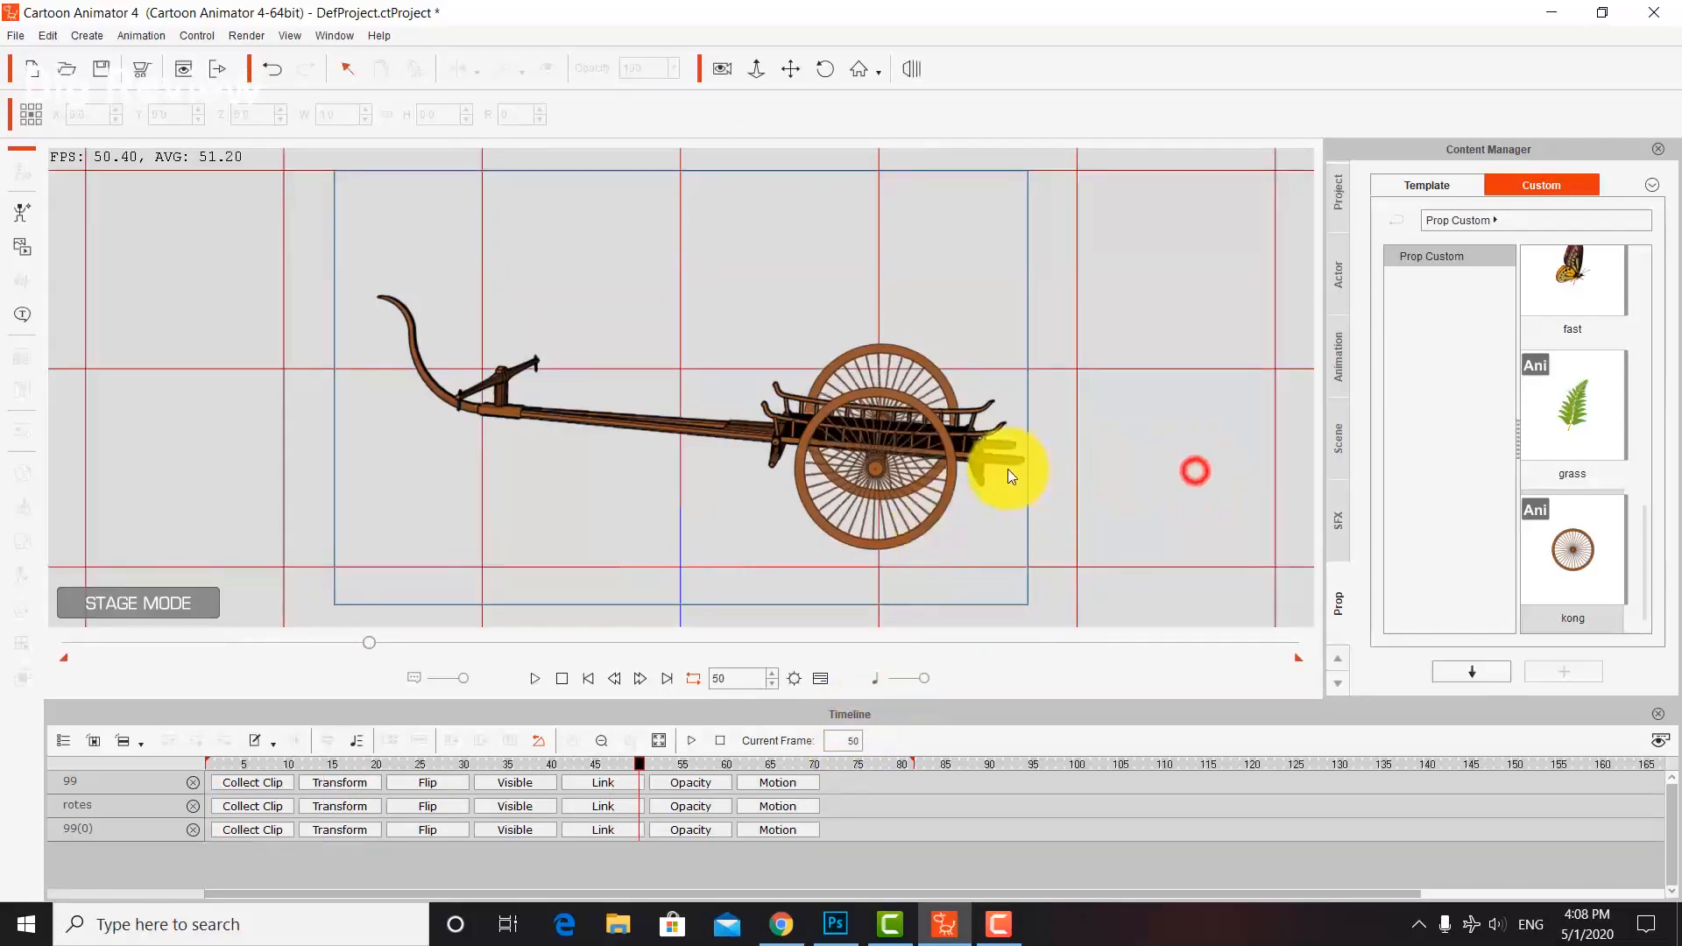
key(space)
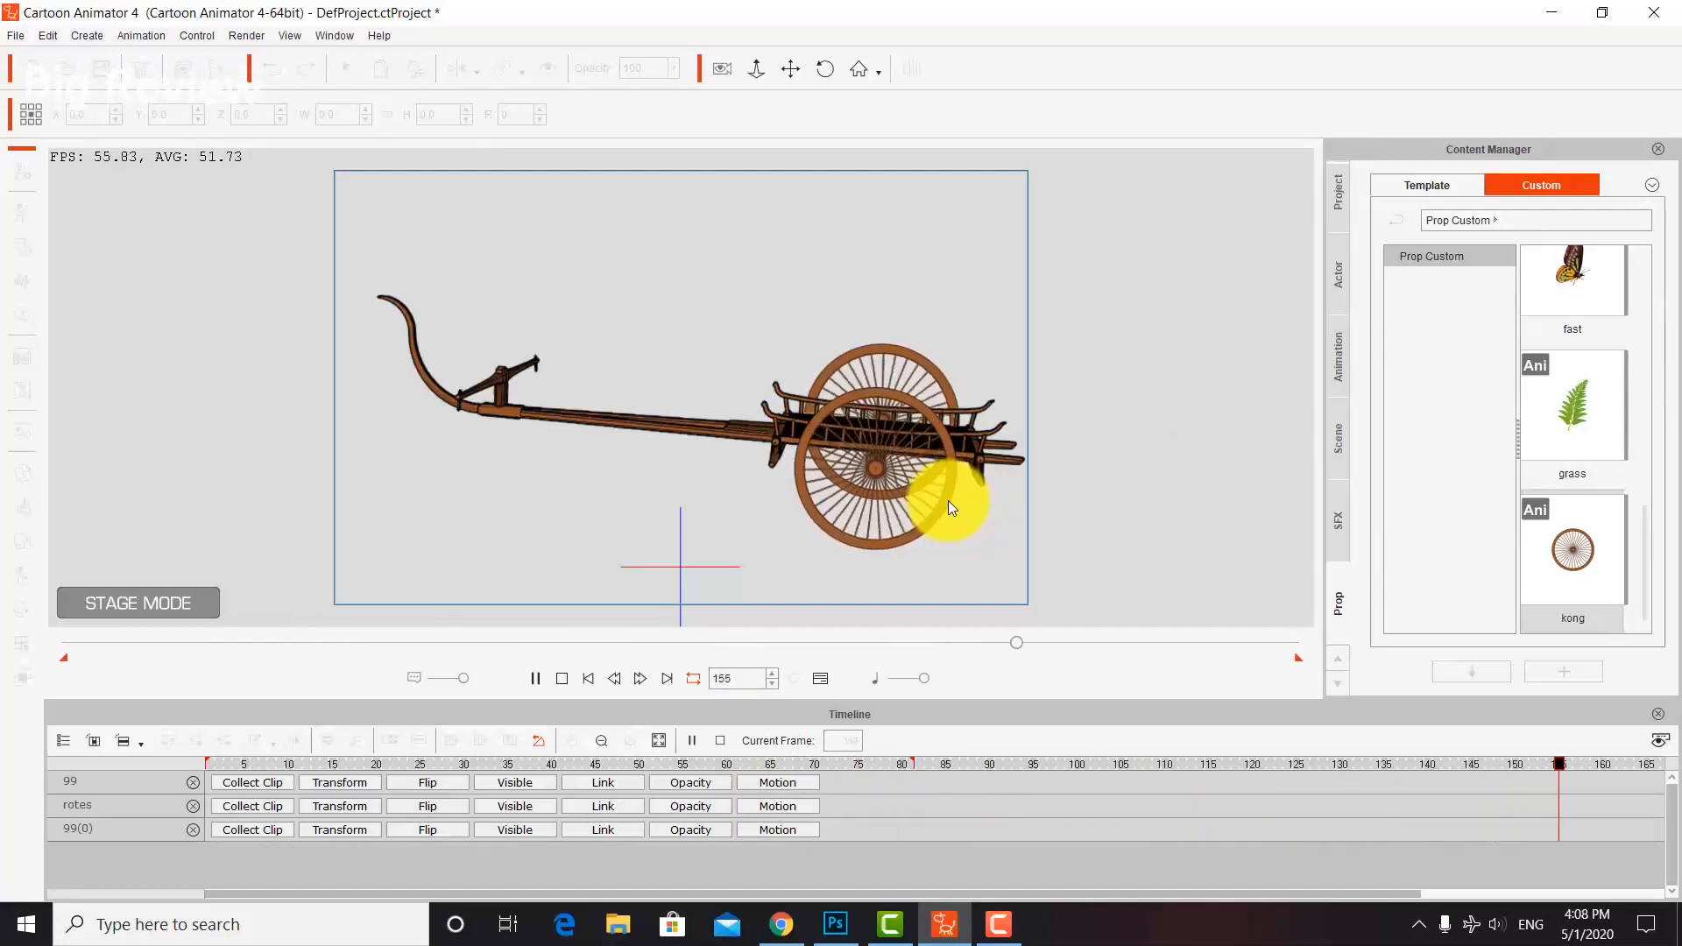
key(space)
drag(1088, 643, 972, 648)
Show the motion tracks of both wheels and the cart body, and extend each wheel's Action clip beyond frame 195.
click(936, 523)
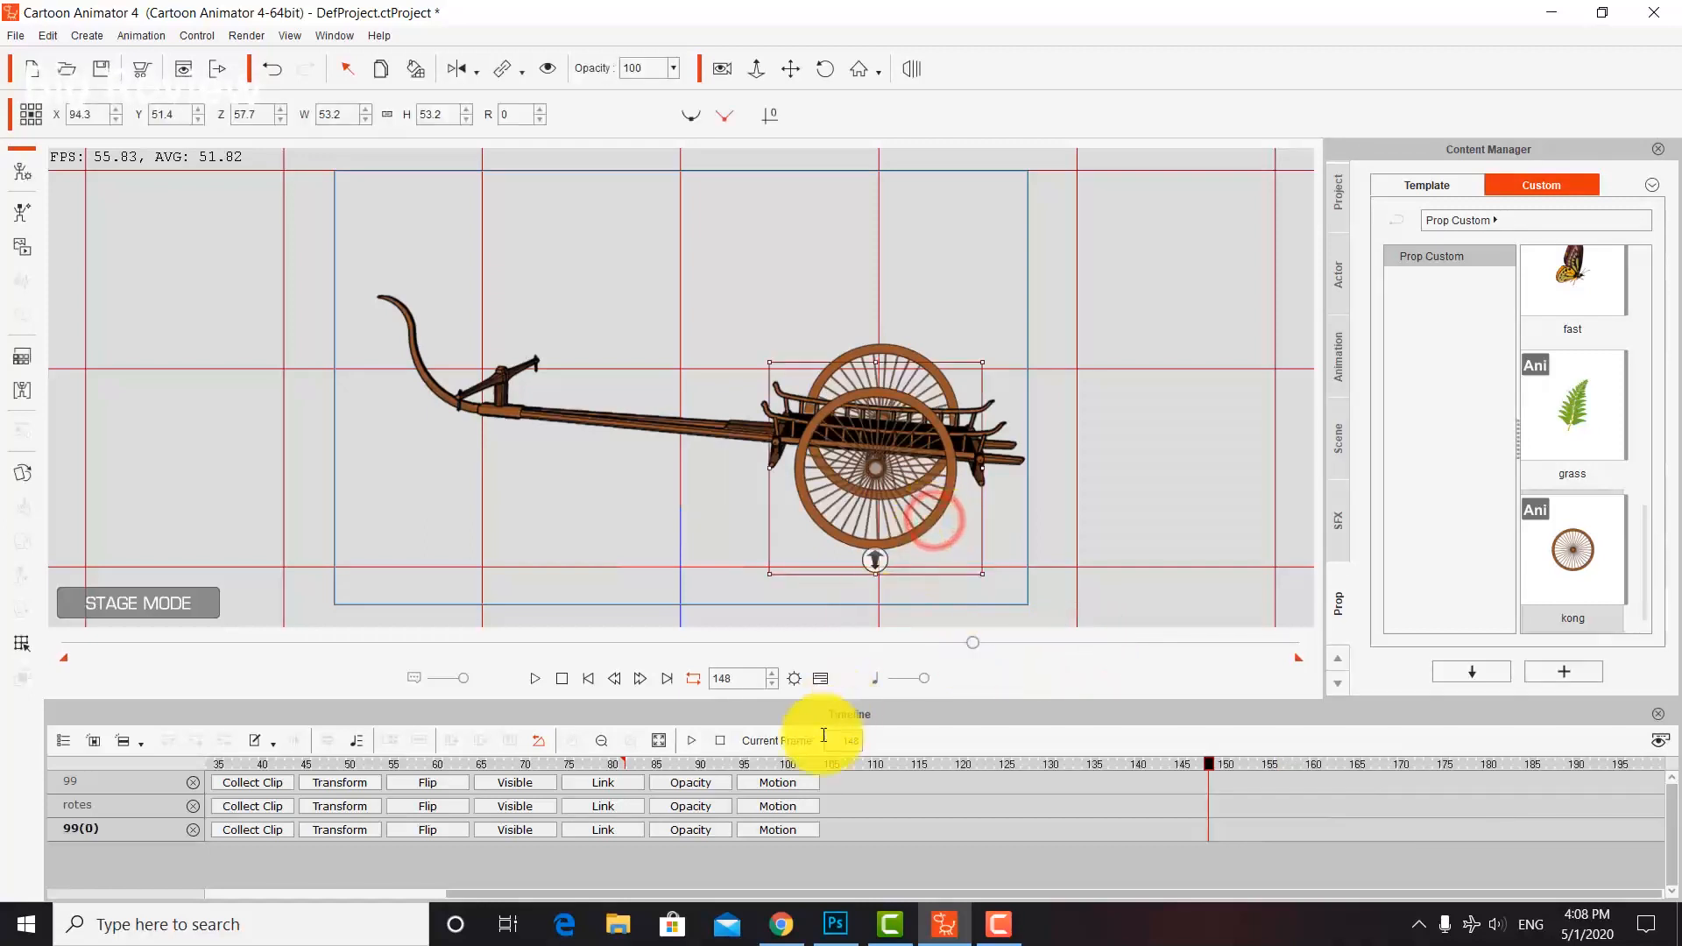
click(760, 830)
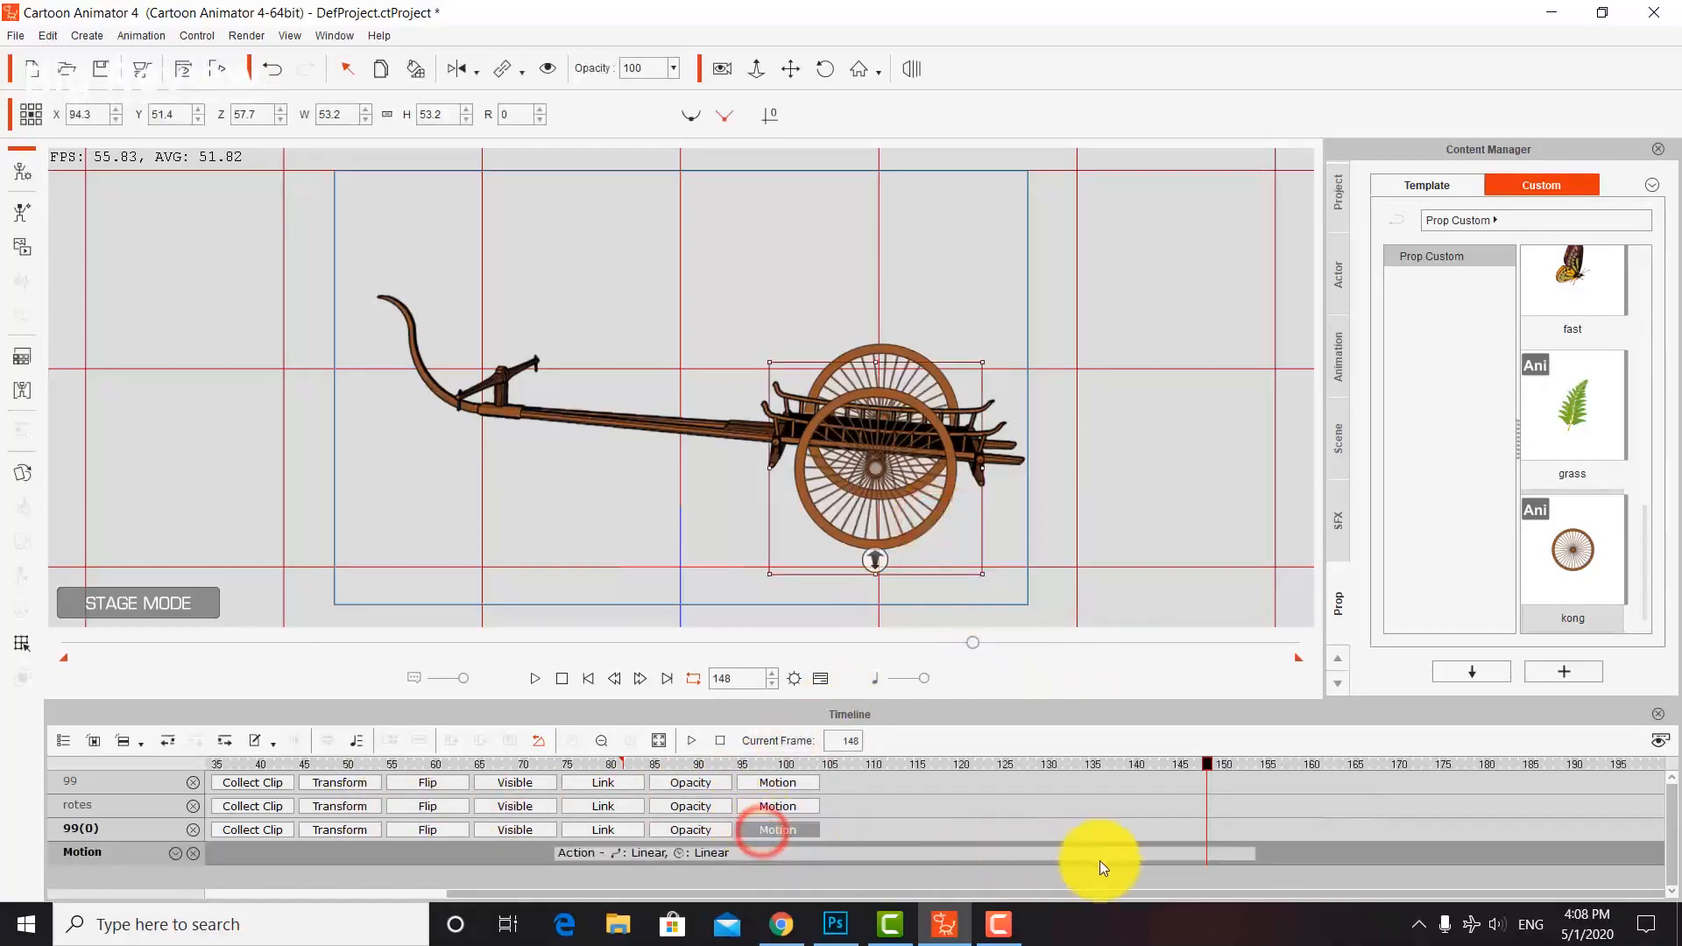
click(1255, 851)
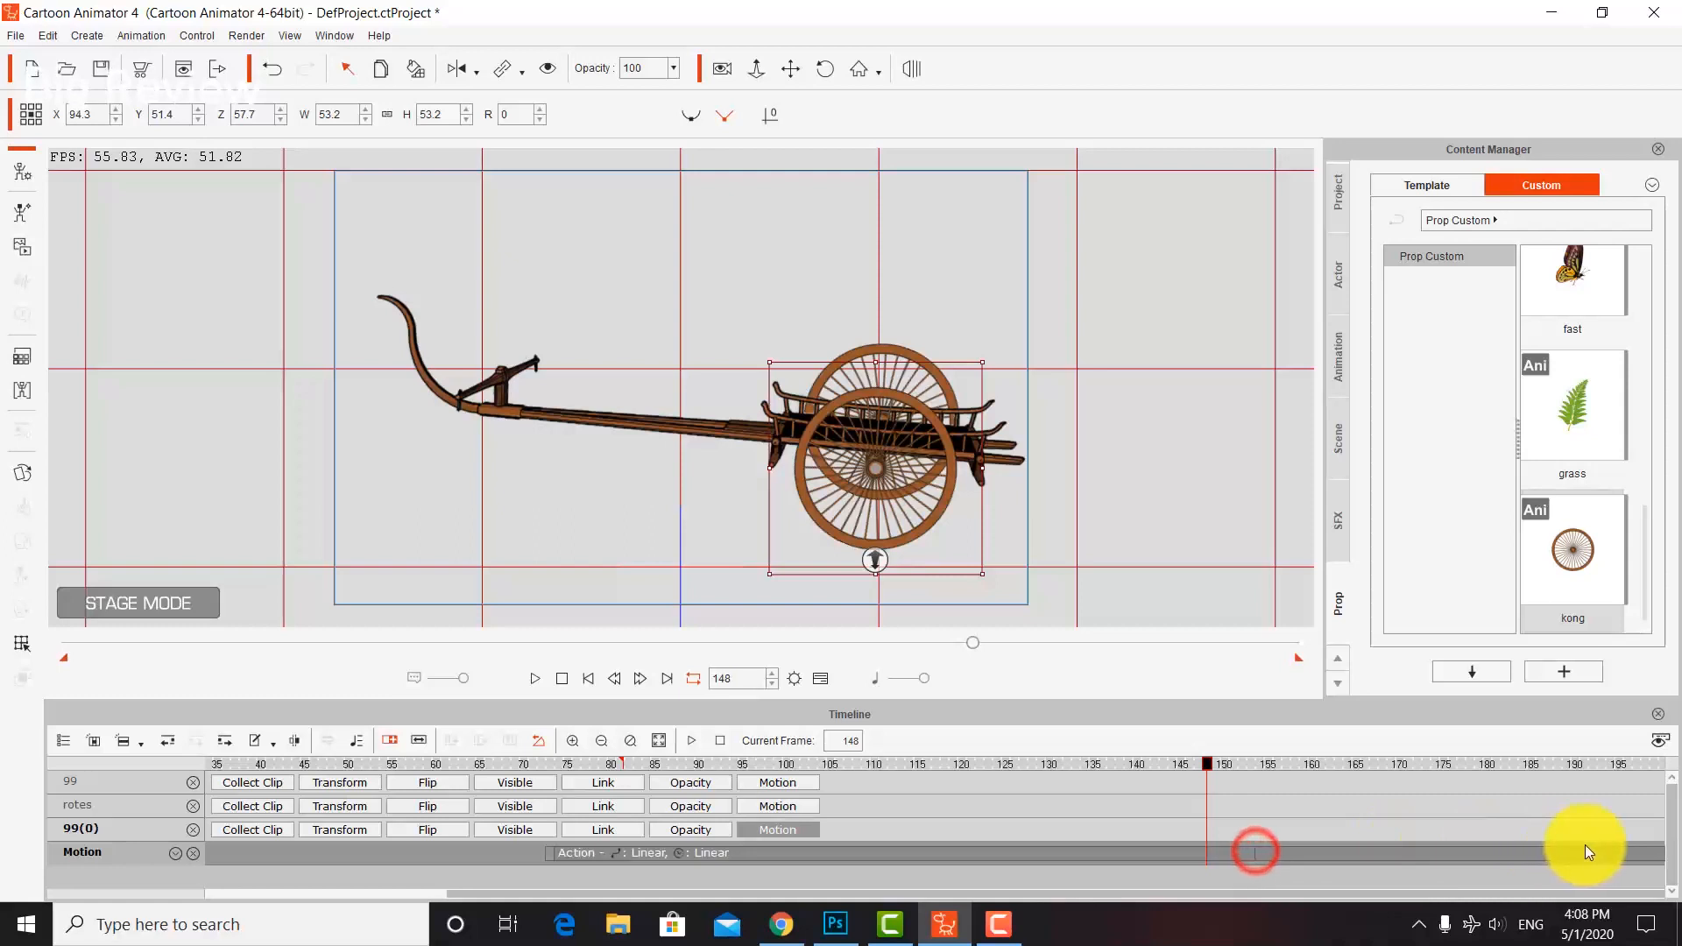
click(782, 804)
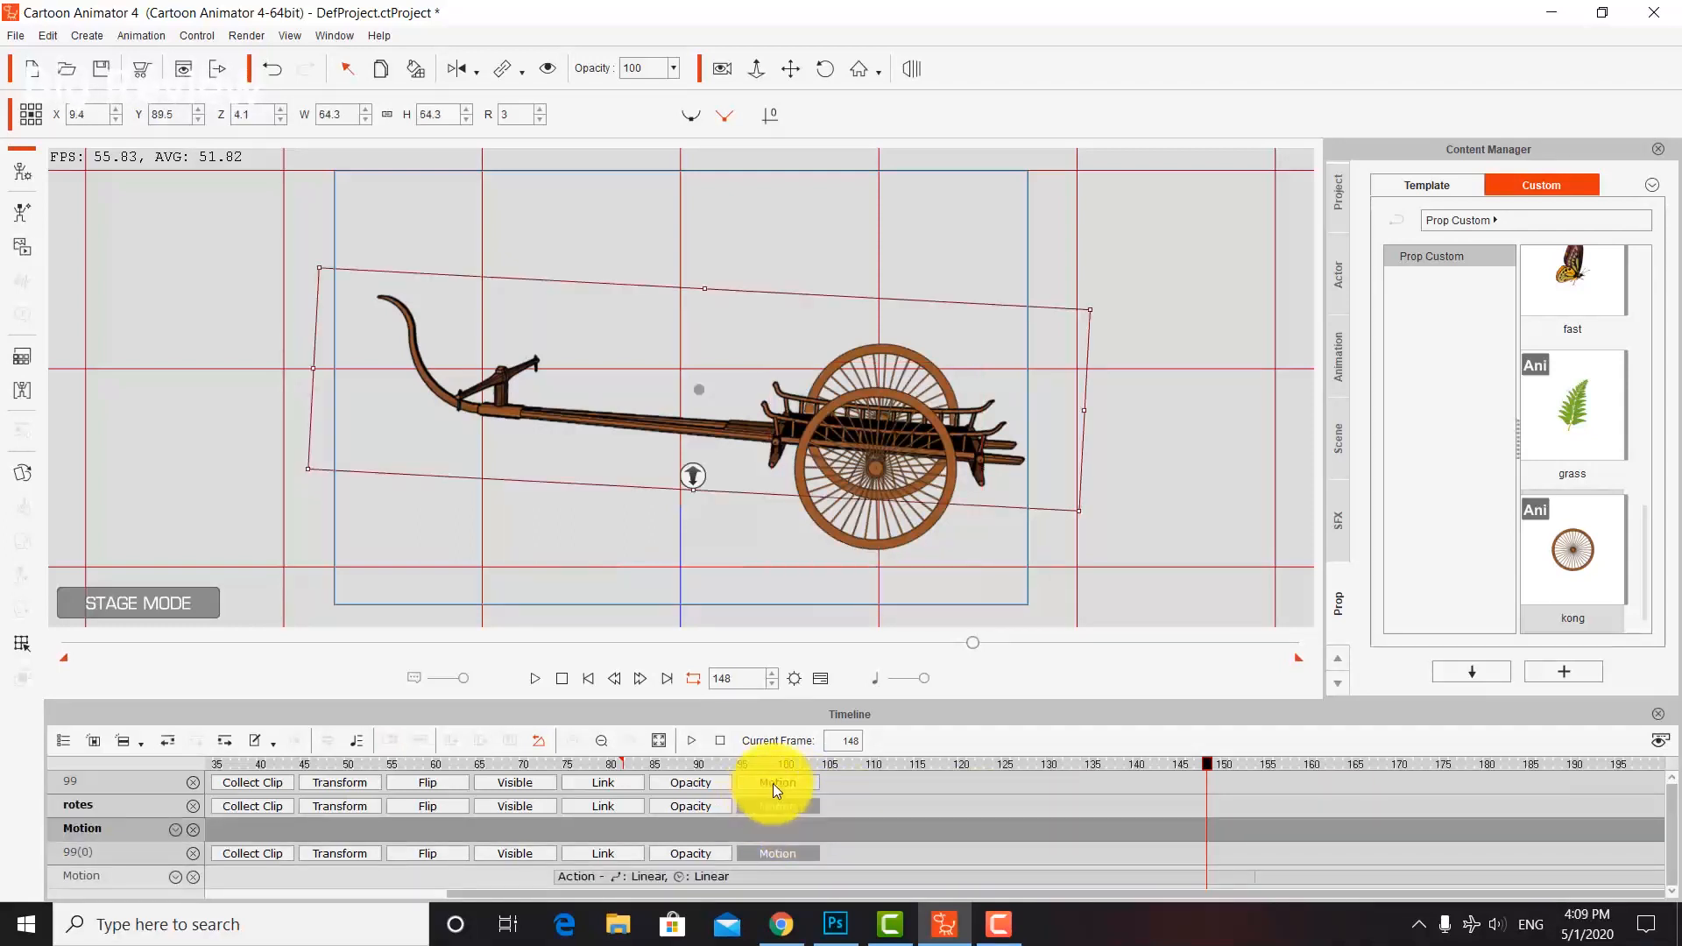
click(773, 783)
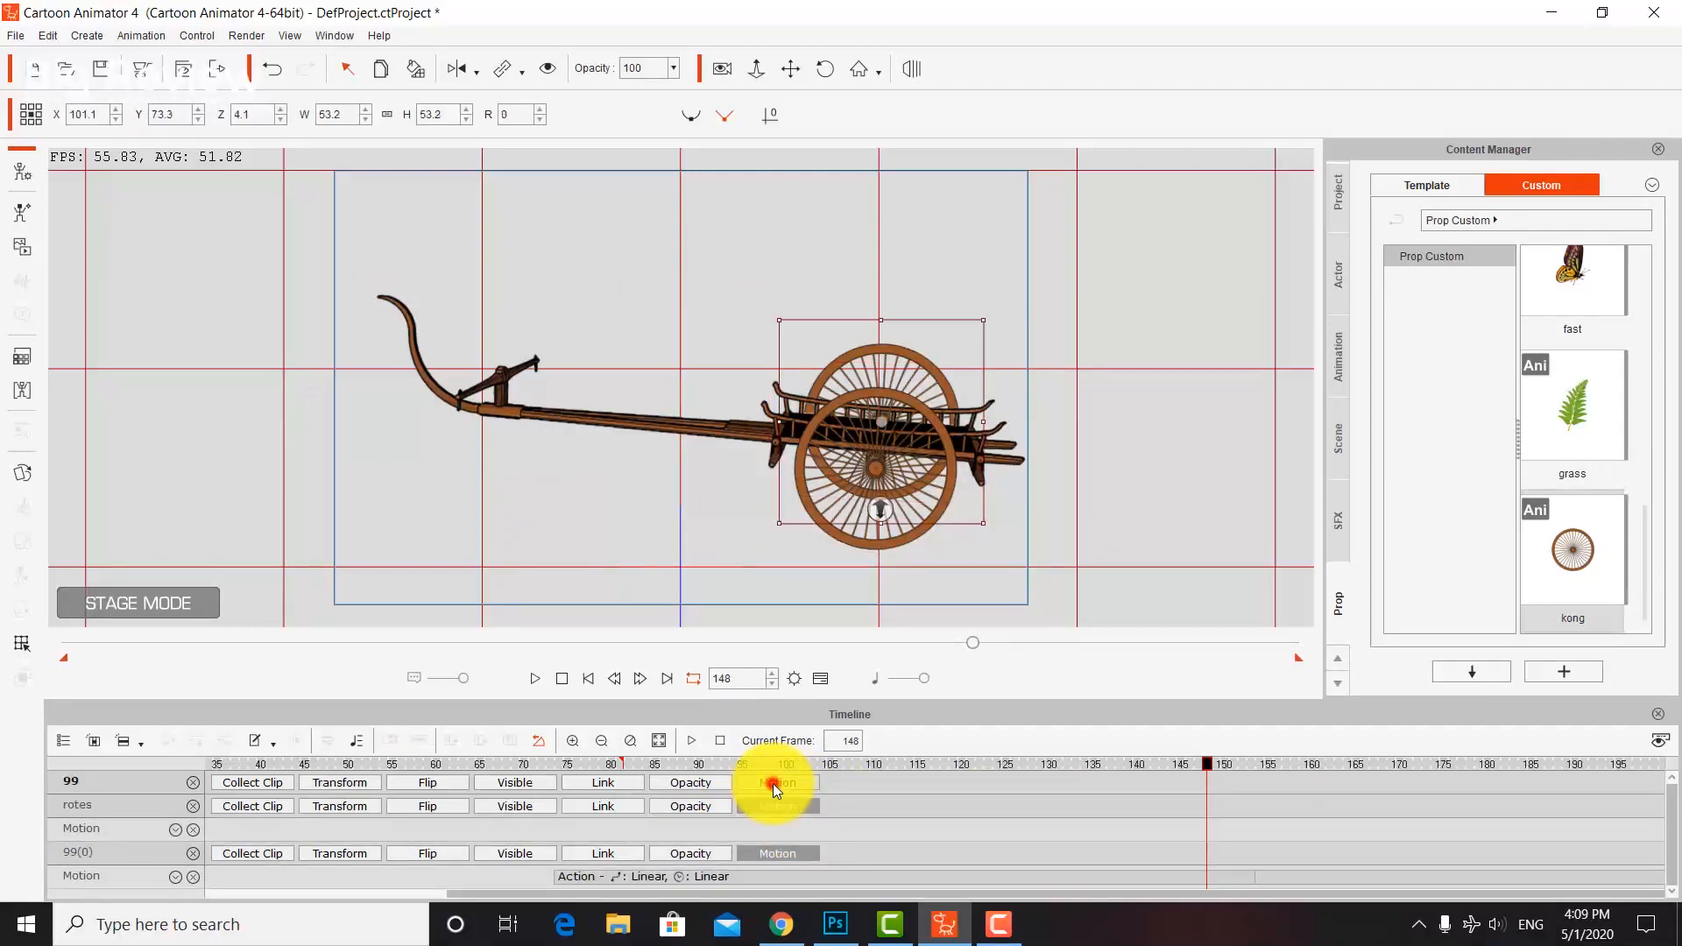
click(1247, 806)
Play back the cart with the extended wheel rotation, stop it and deselect the wheel.
key(space)
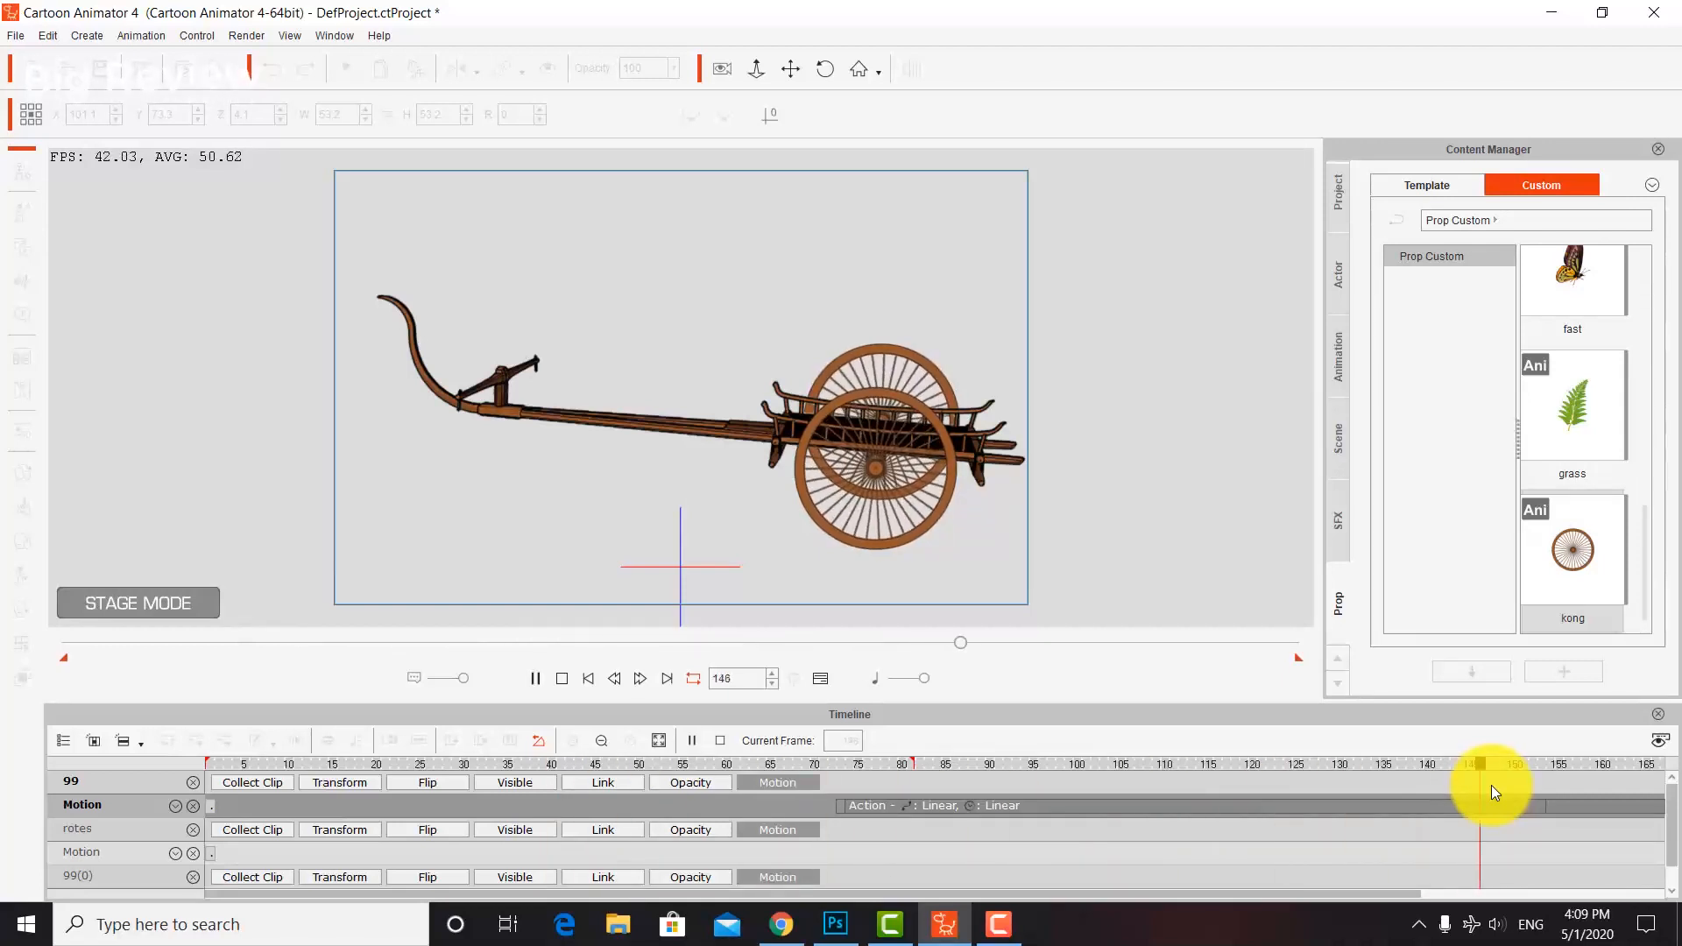
key(space)
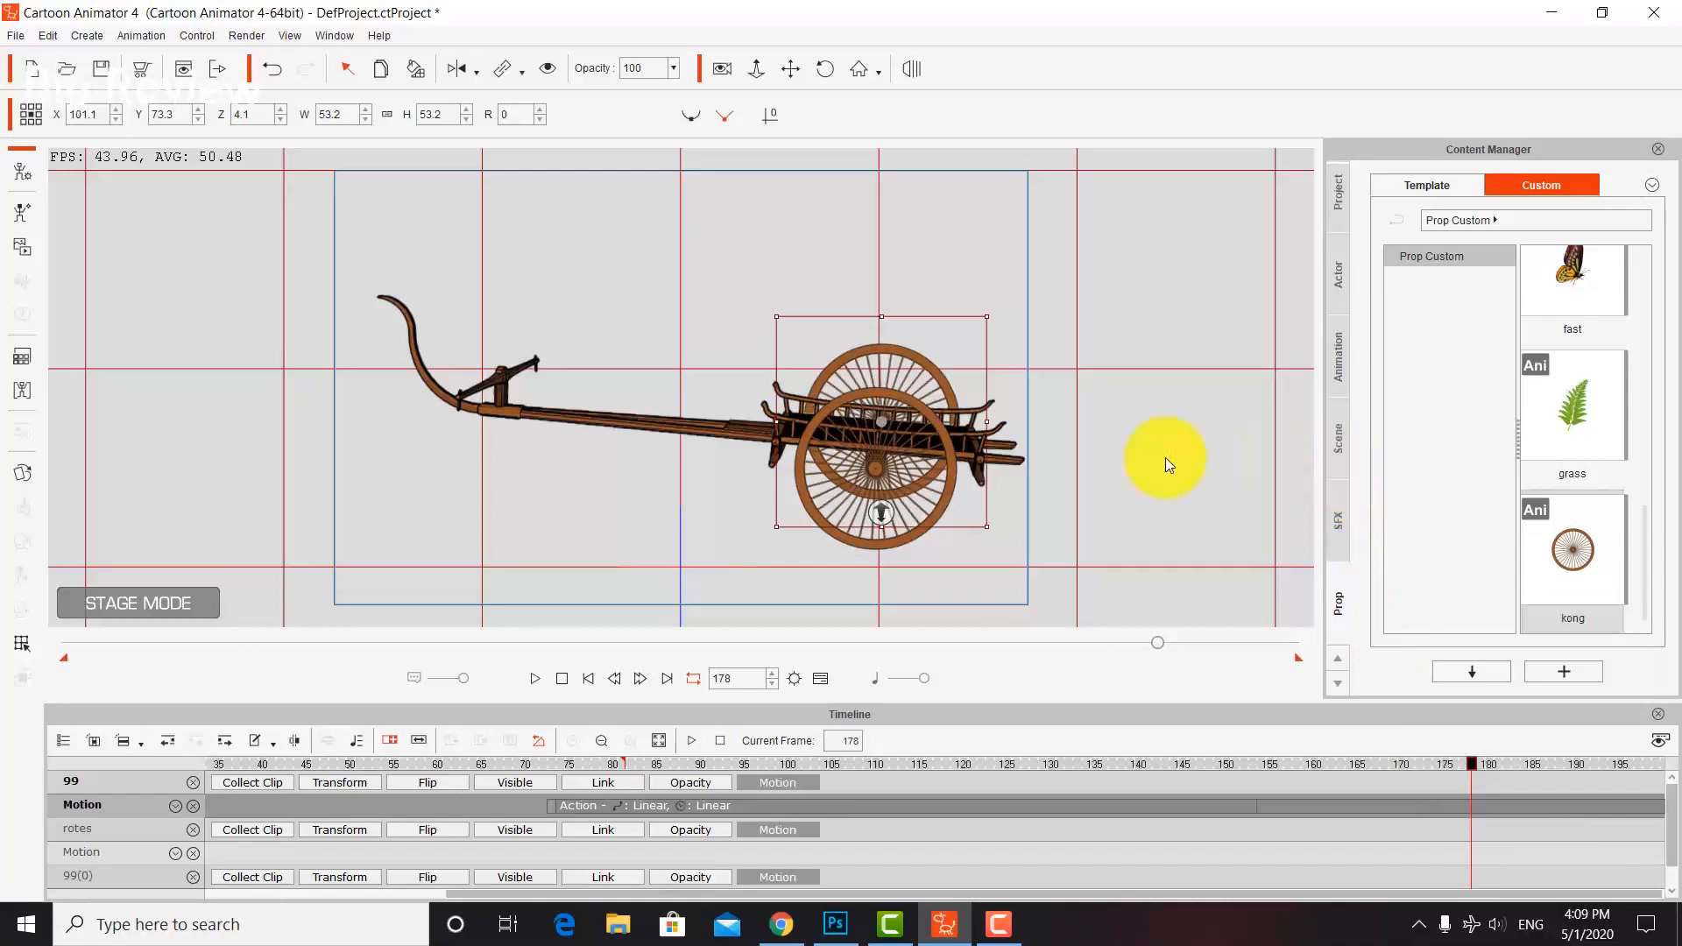
click(1153, 378)
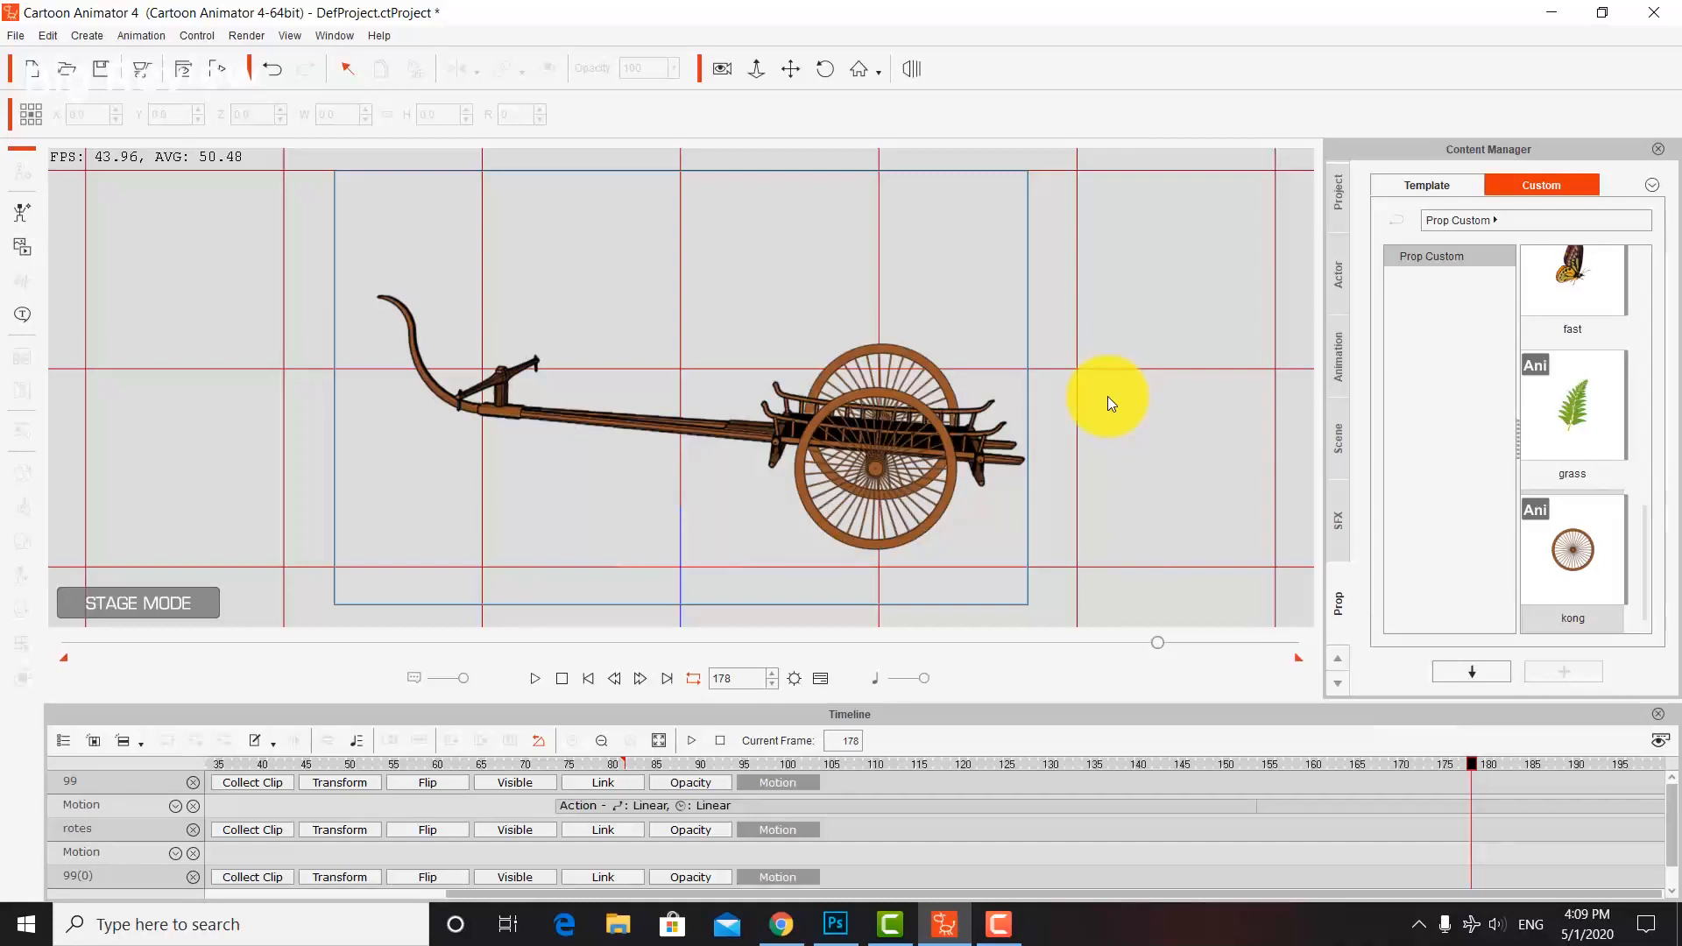
click(999, 927)
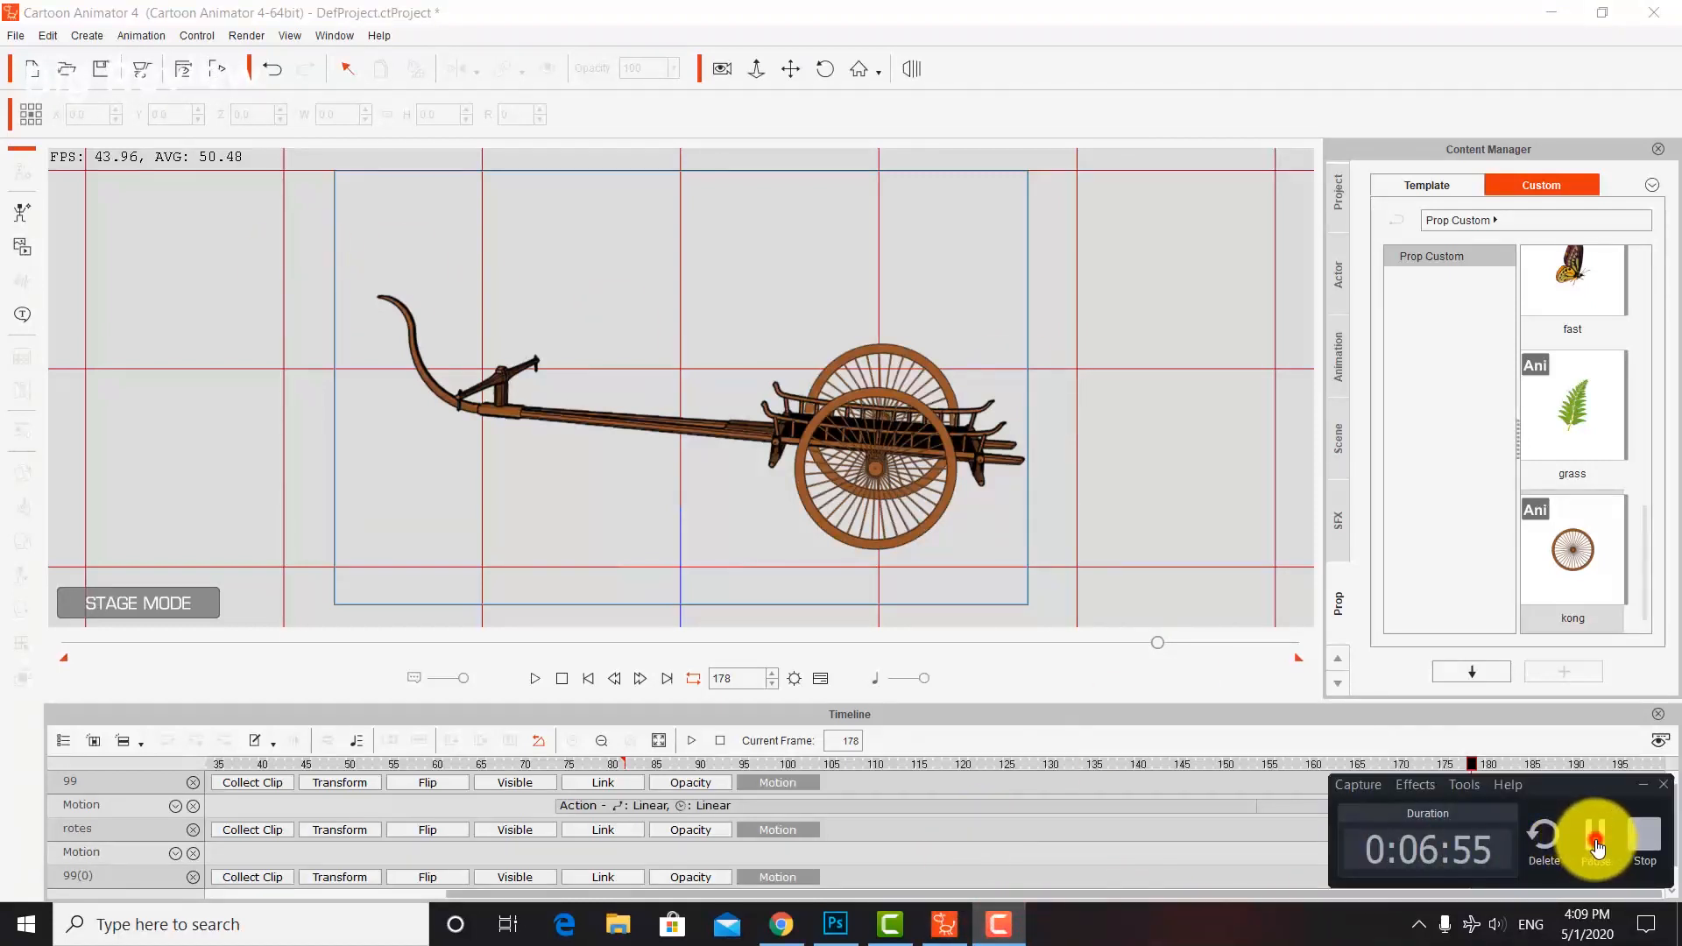
click(1596, 847)
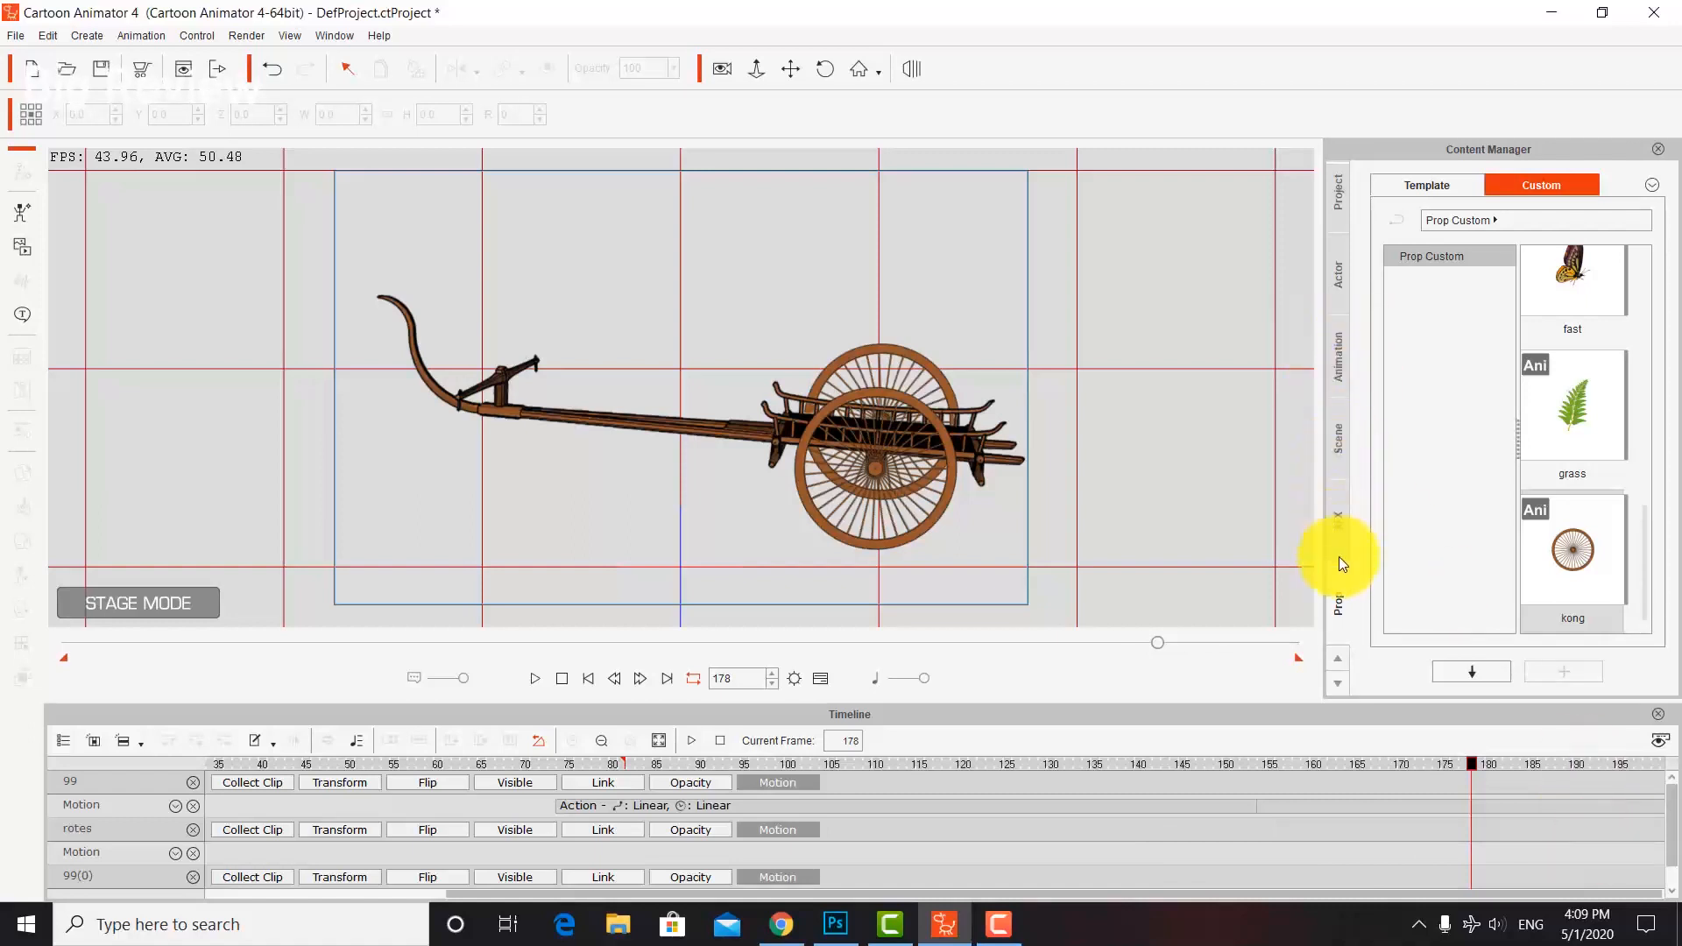
Add the cow prop to the stage beside the cart shafts and scale it down to about 219.1.
scroll(1533, 461, up, 3)
drag(1589, 367, 607, 459)
drag(929, 304, 762, 379)
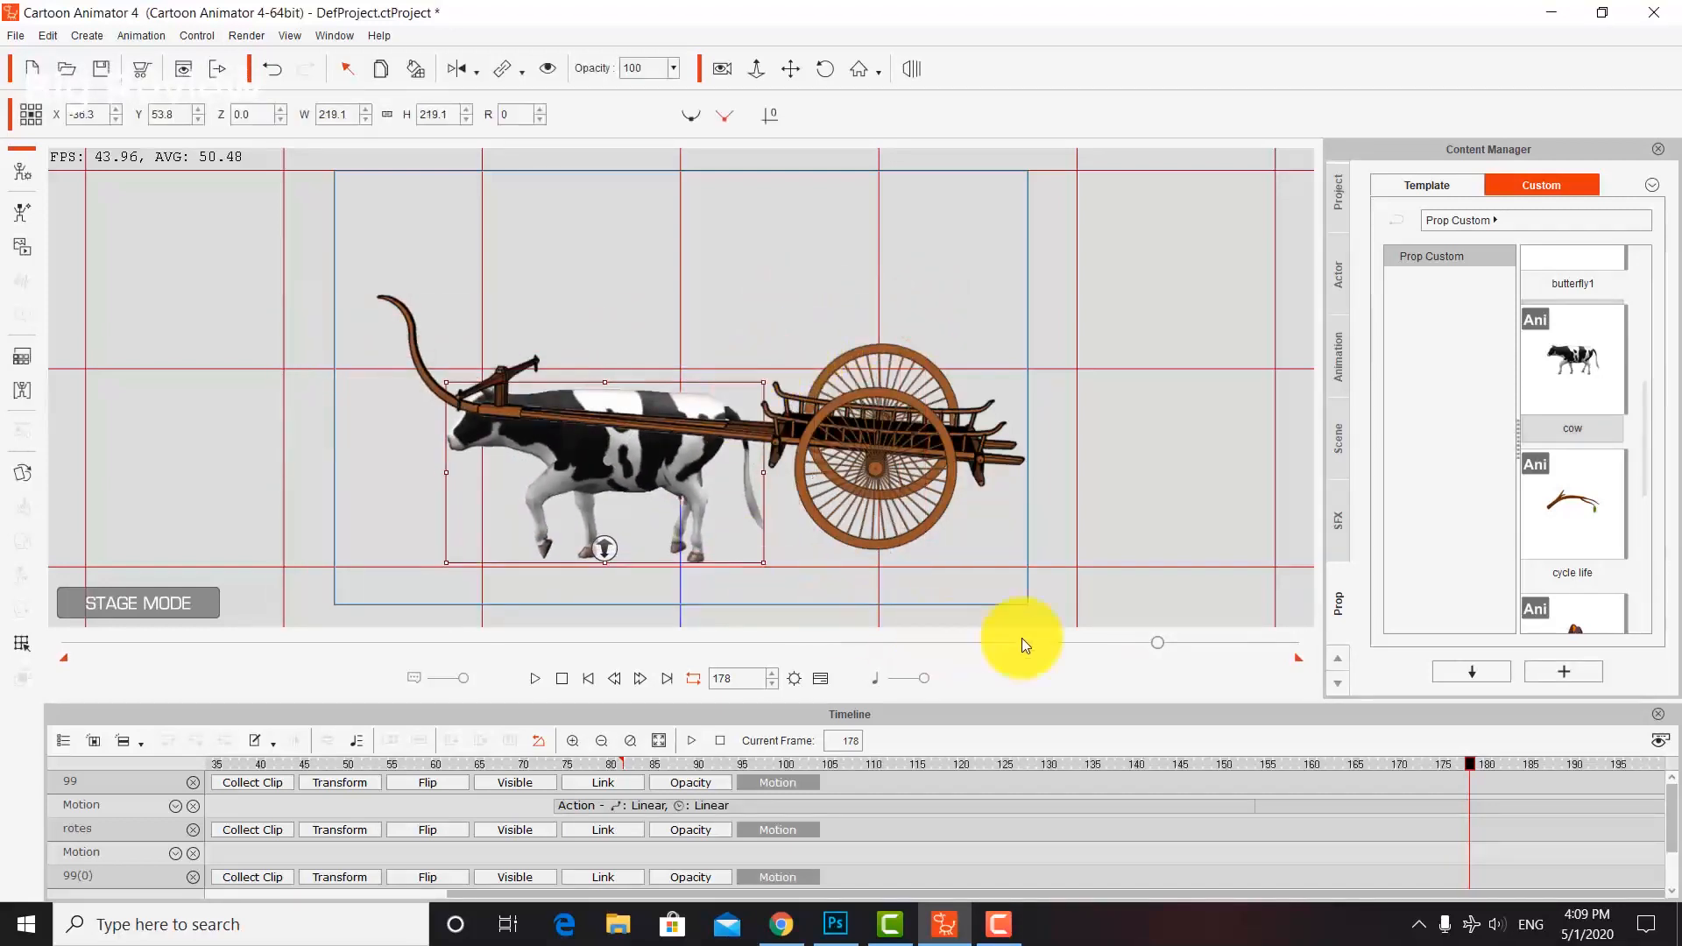
Remove the cow's object animation and return to the first frame.
right_click(561, 484)
mouse_move(666, 499)
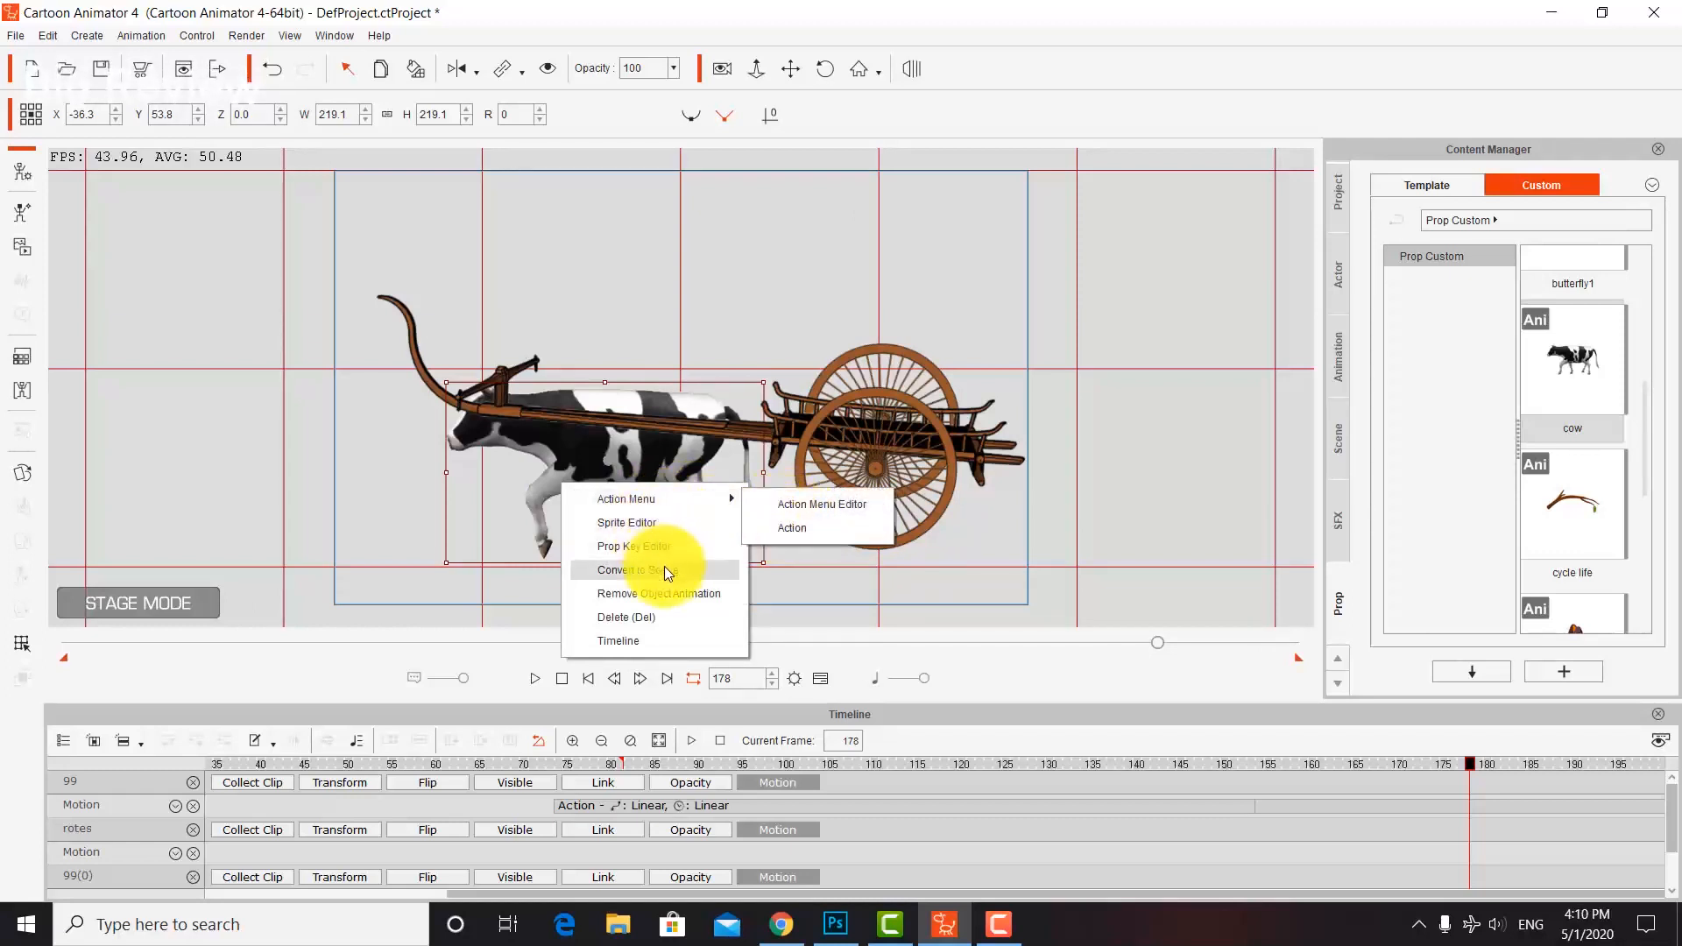
click(666, 592)
drag(1153, 642, 1139, 642)
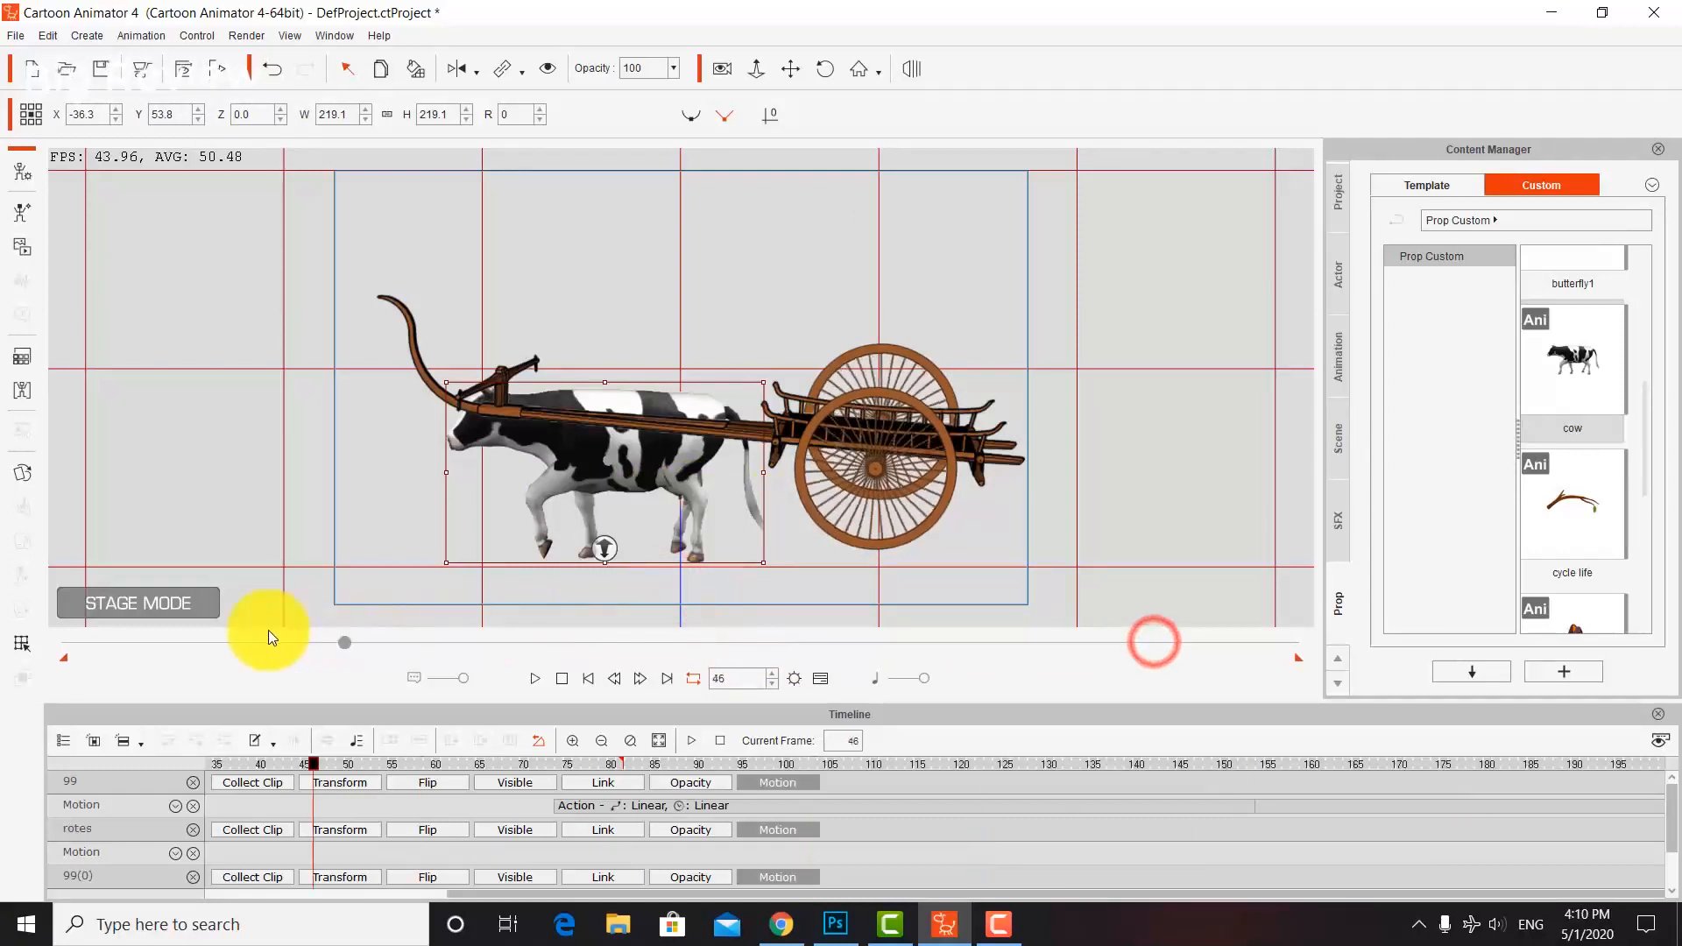
click(69, 642)
Move the cow behind the cart shaft and under the yoke, at about X -53.1, Y 62.2.
click(636, 467)
drag(608, 450, 570, 420)
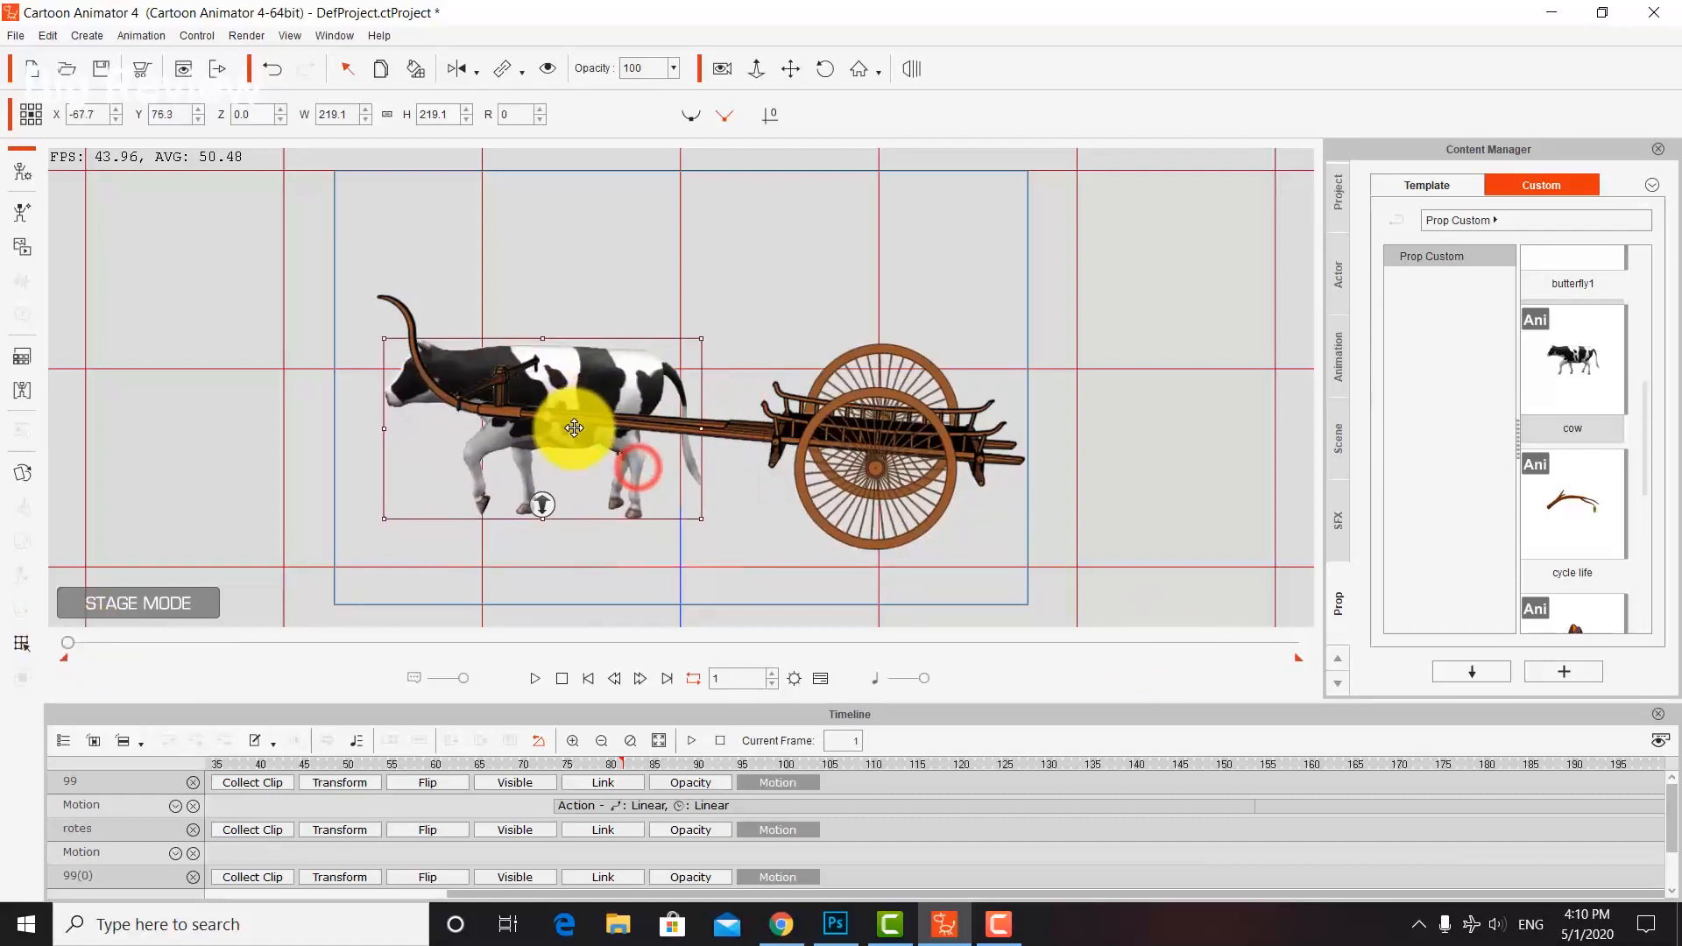
mouse_move(663, 393)
mouse_down()
mouse_move(675, 386)
mouse_move(645, 398)
mouse_move(676, 396)
mouse_up()
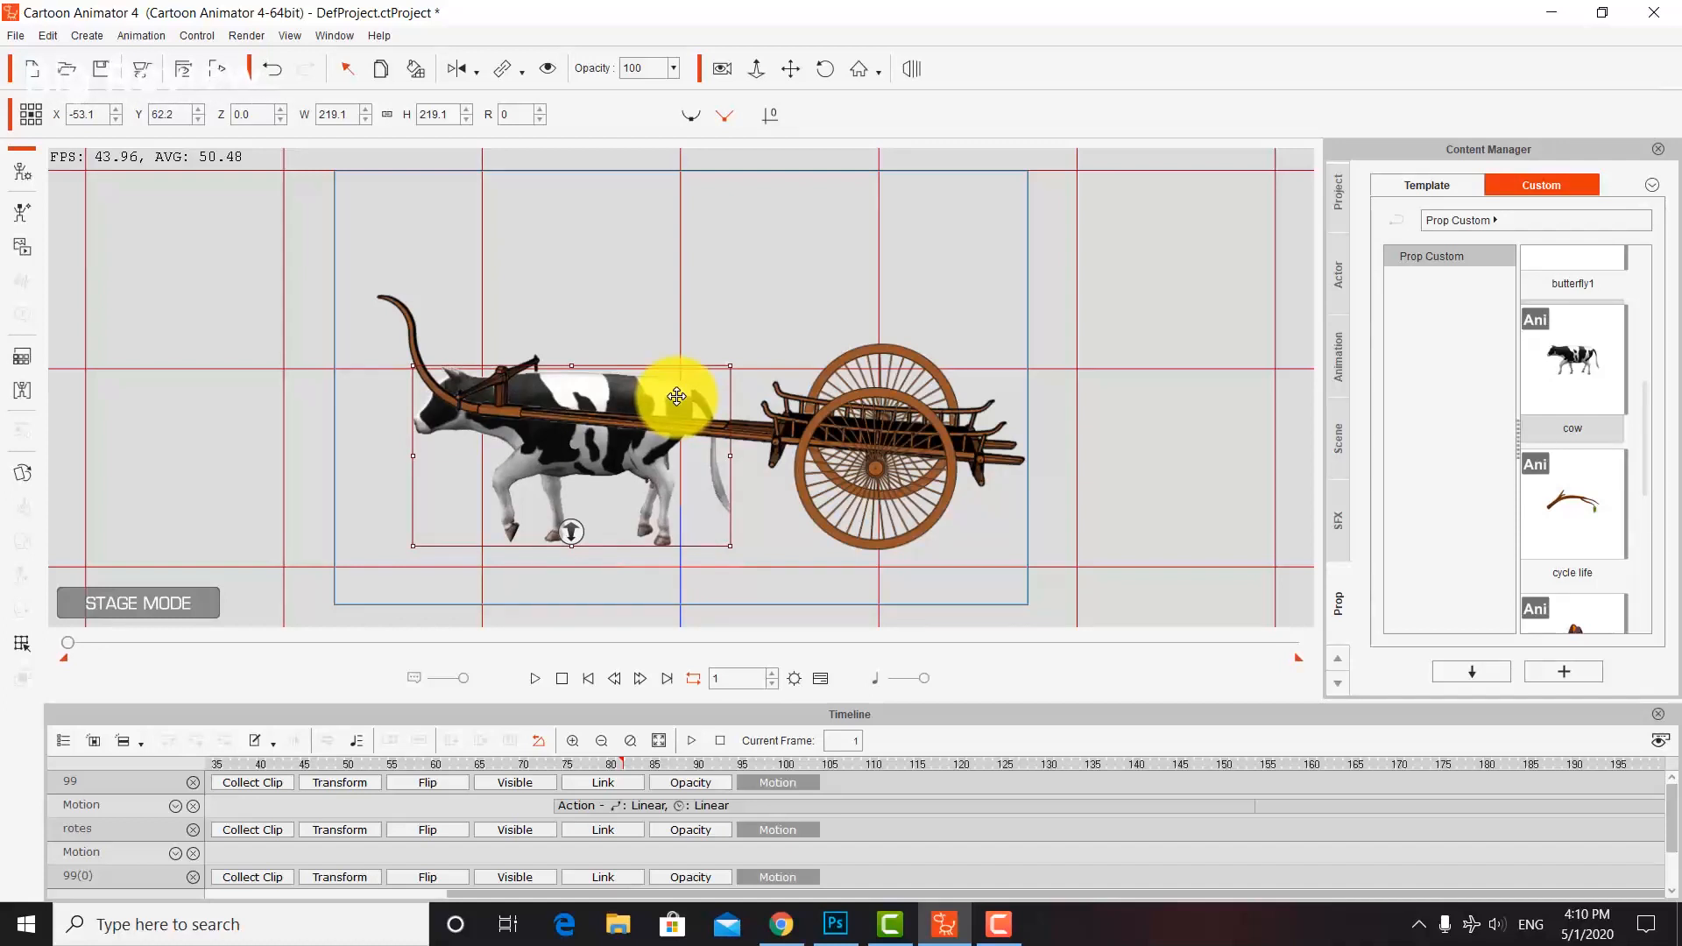
click(738, 289)
Duplicate the cow and place the copy in front of the shaft at about X -64.5, Y 54.2, Z 60.0.
click(639, 399)
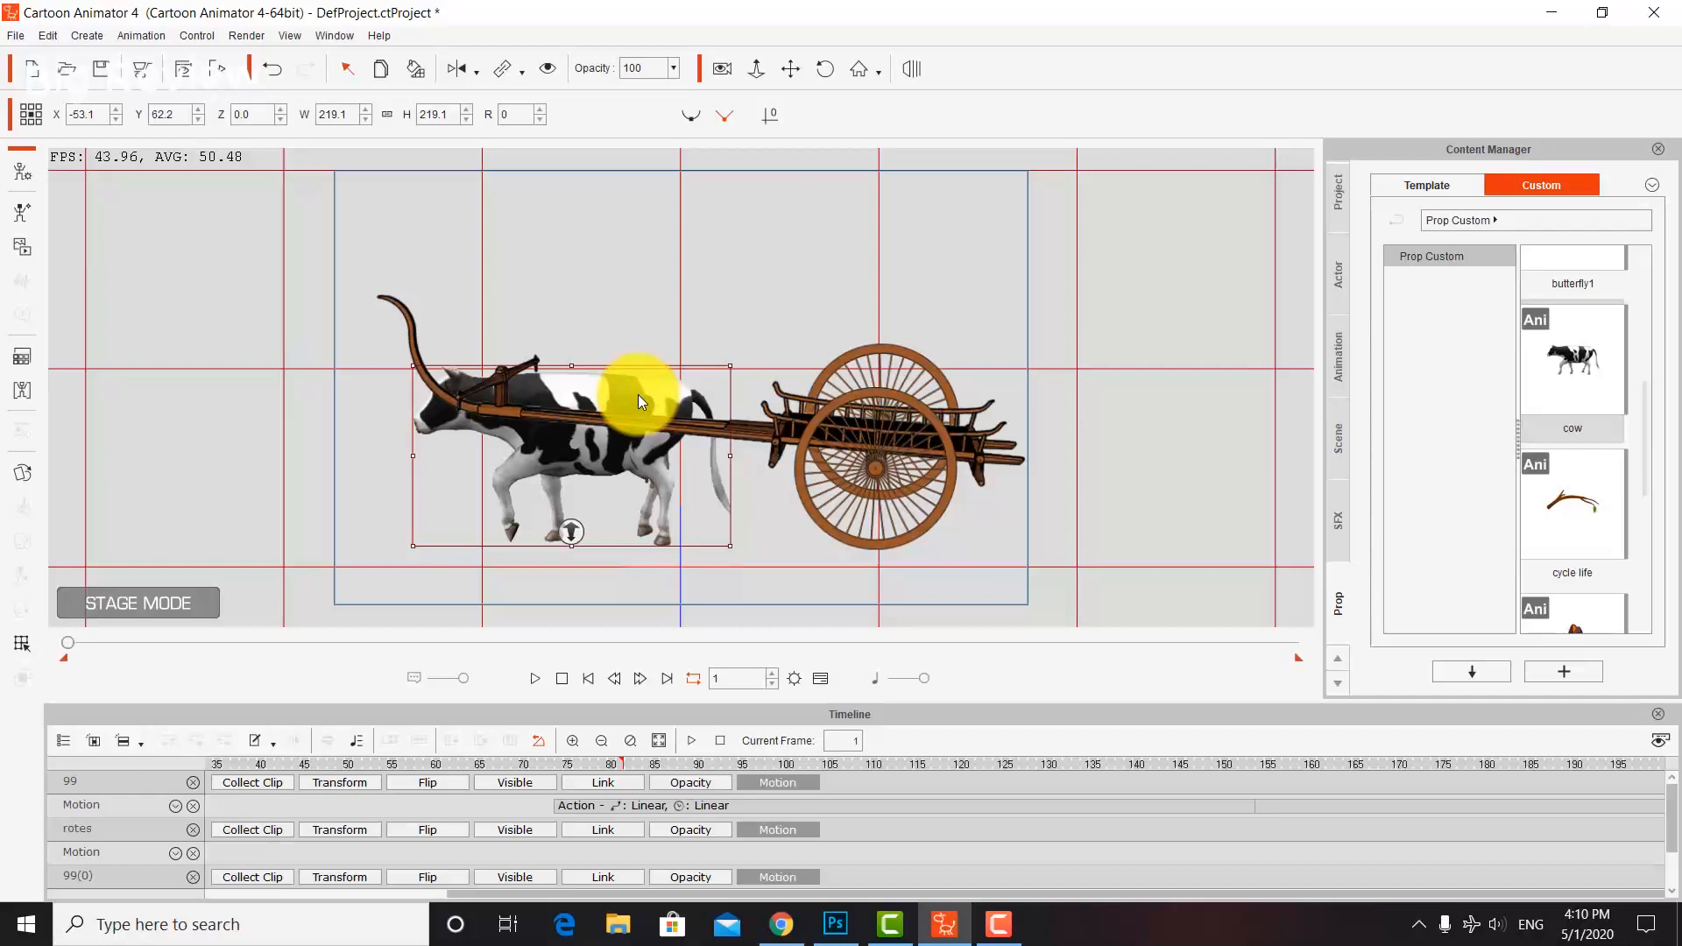
click(380, 70)
click(604, 397)
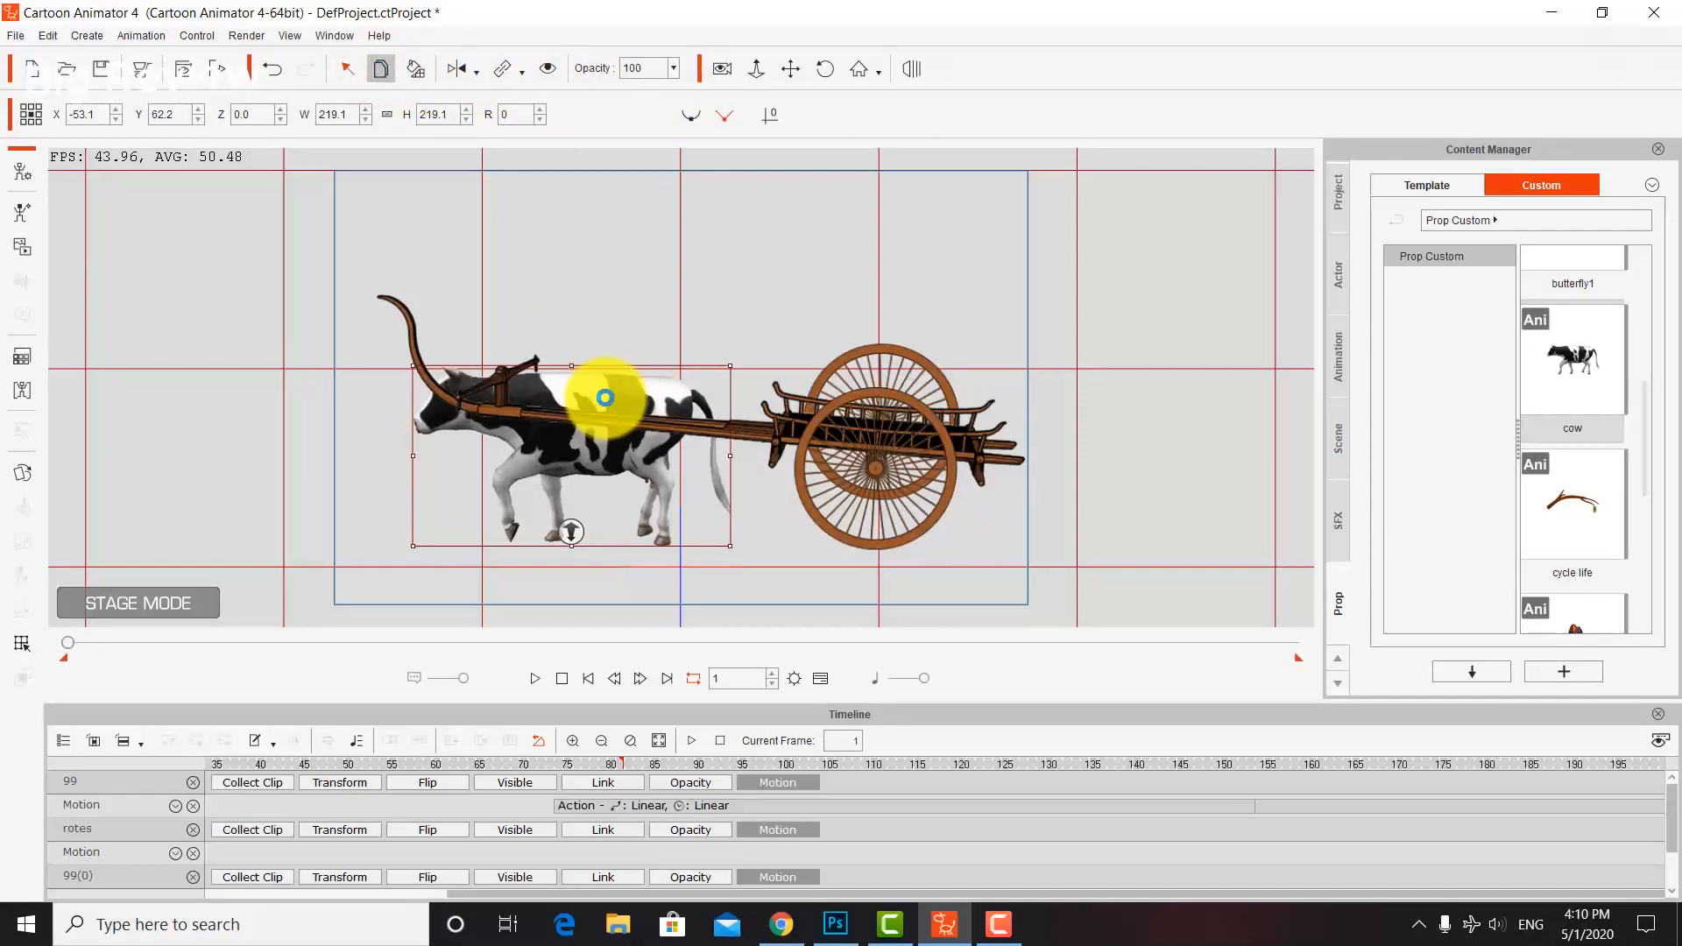
drag(570, 529, 541, 443)
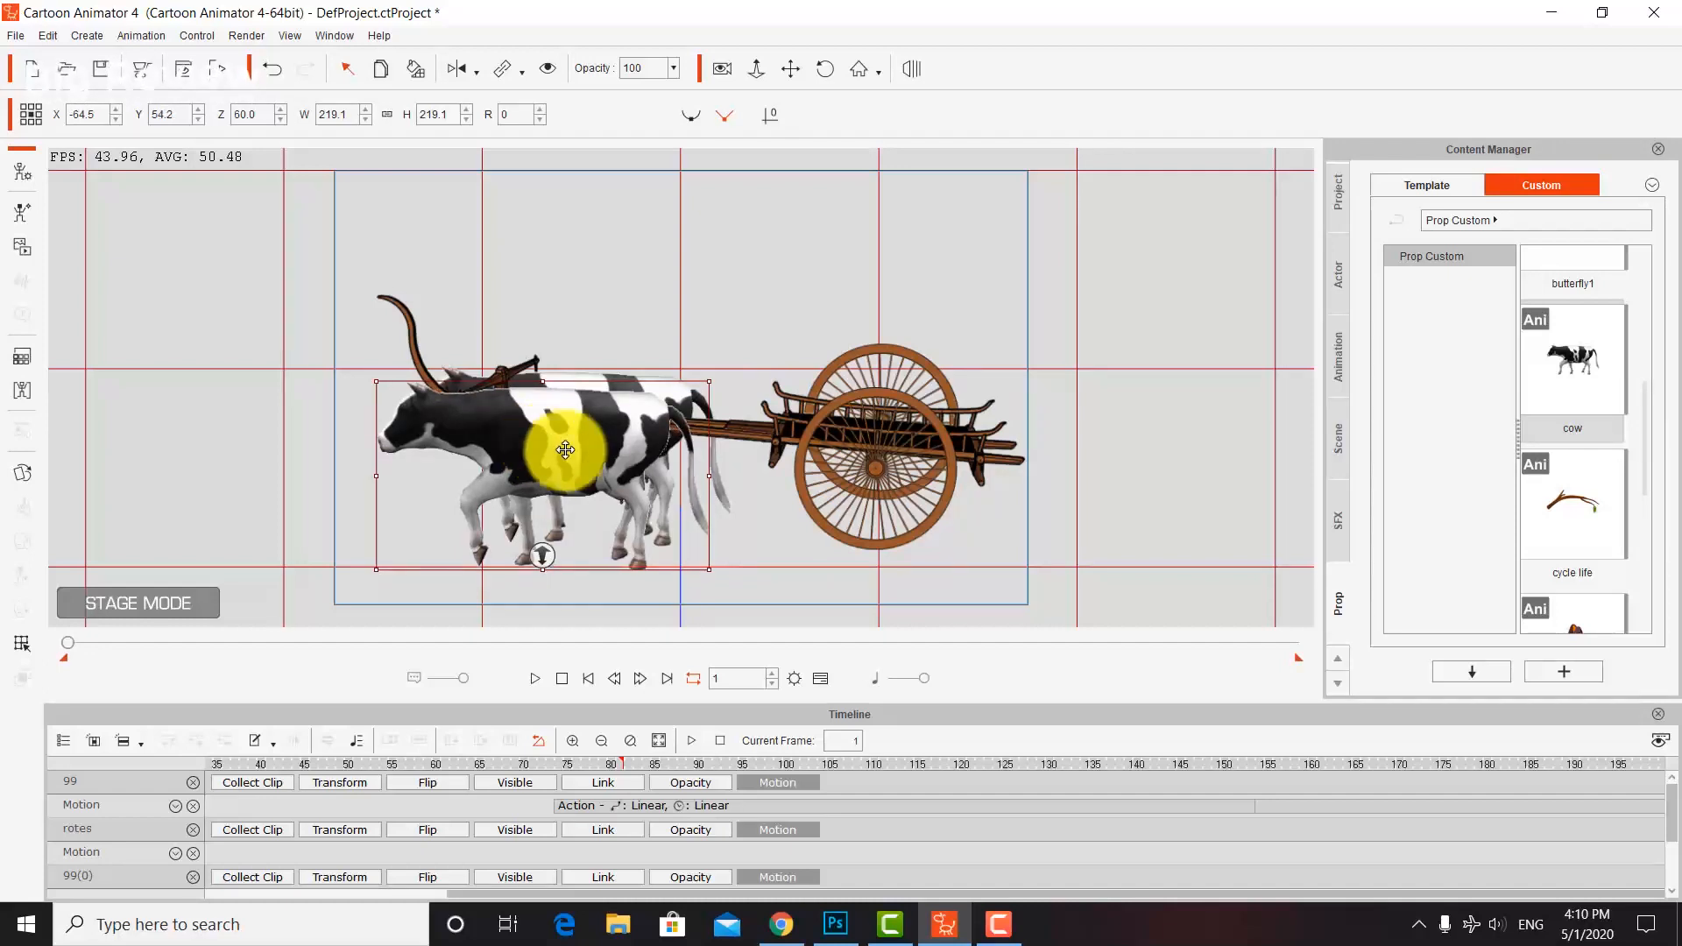
Apply the Action animation to the front cow, briefly play it back and bring the cow tracks into view in the timeline.
right_click(534, 459)
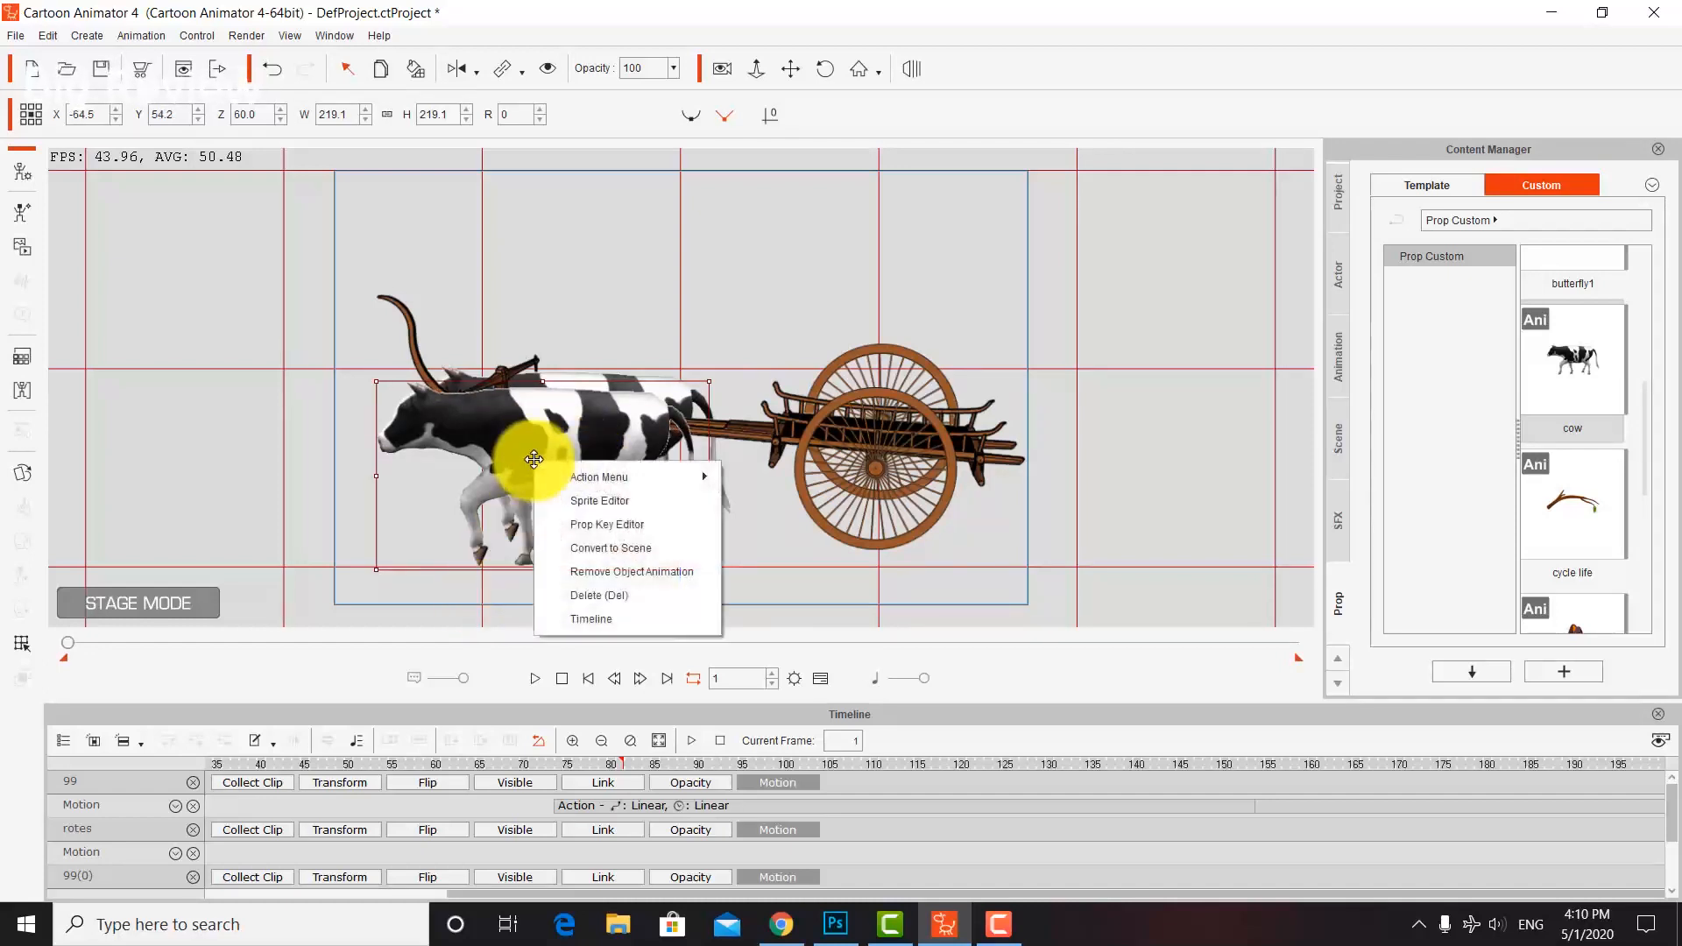
mouse_move(691, 480)
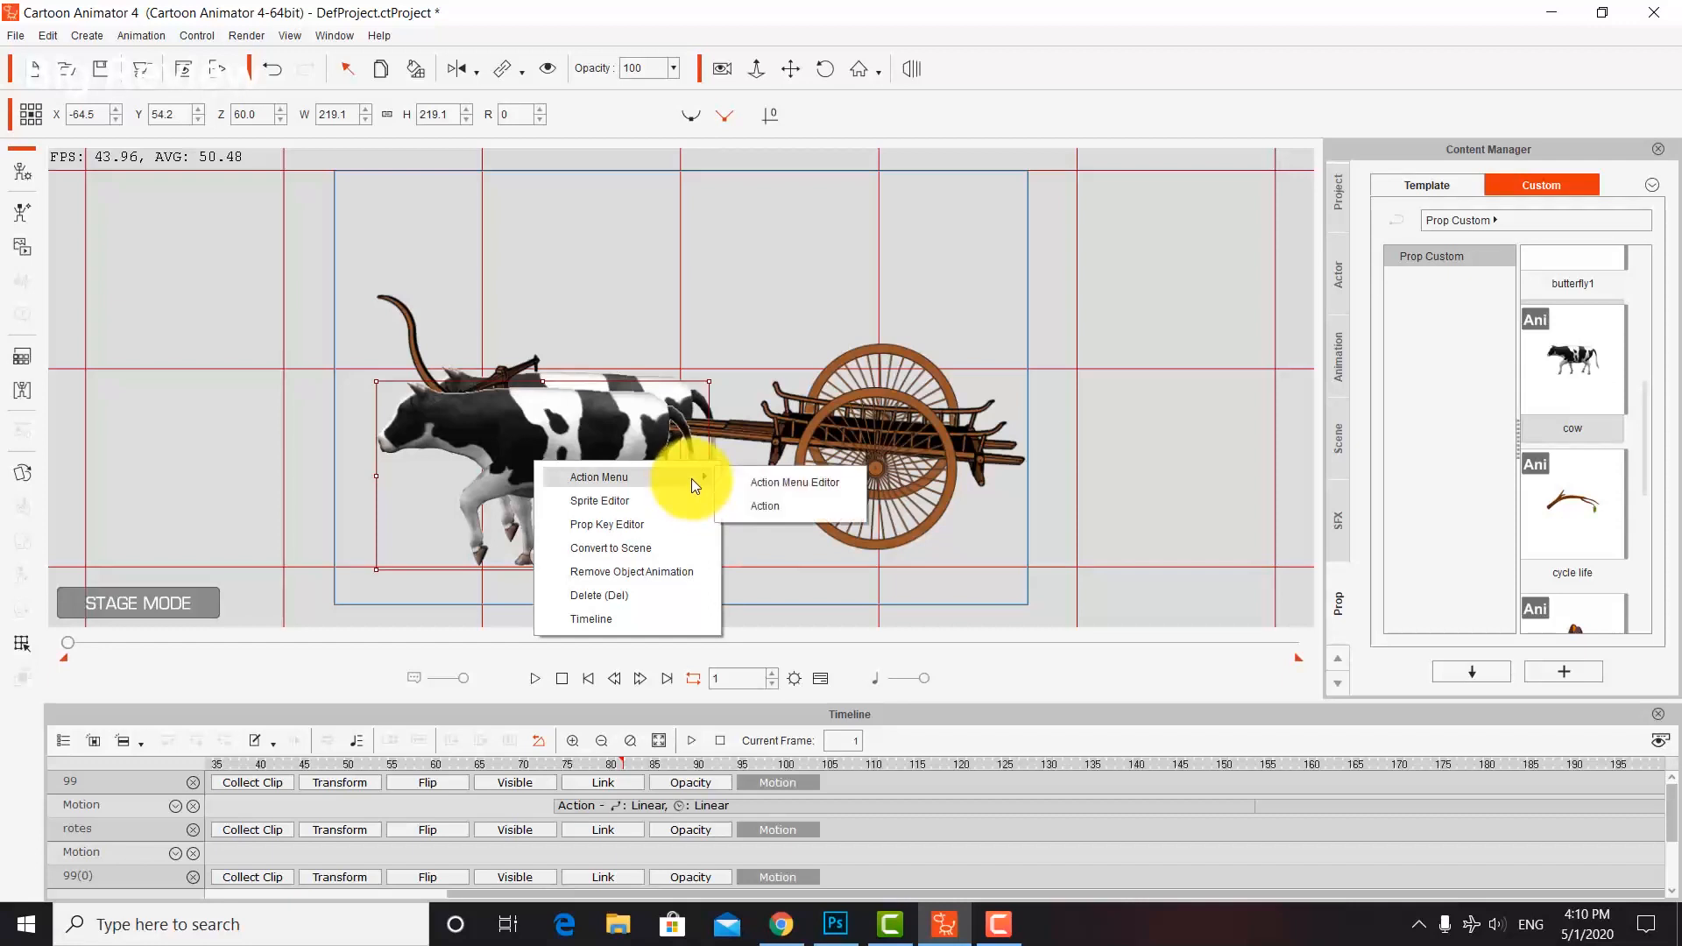
click(755, 506)
key(space)
key(space)
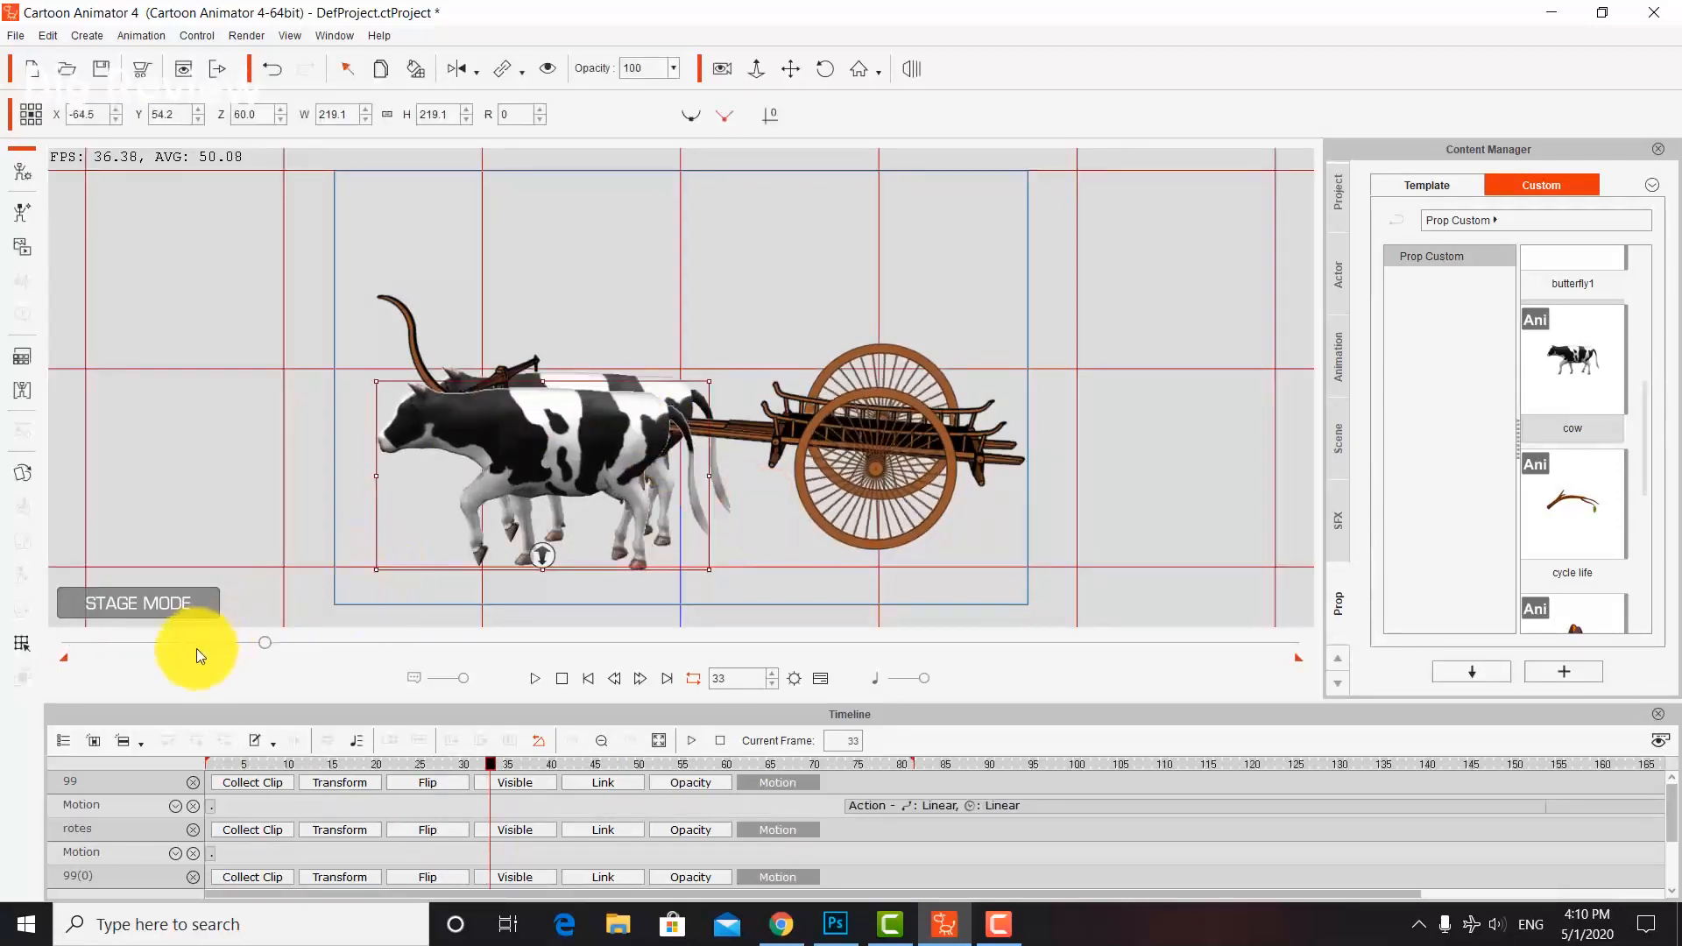
scroll(640, 819, down, 3)
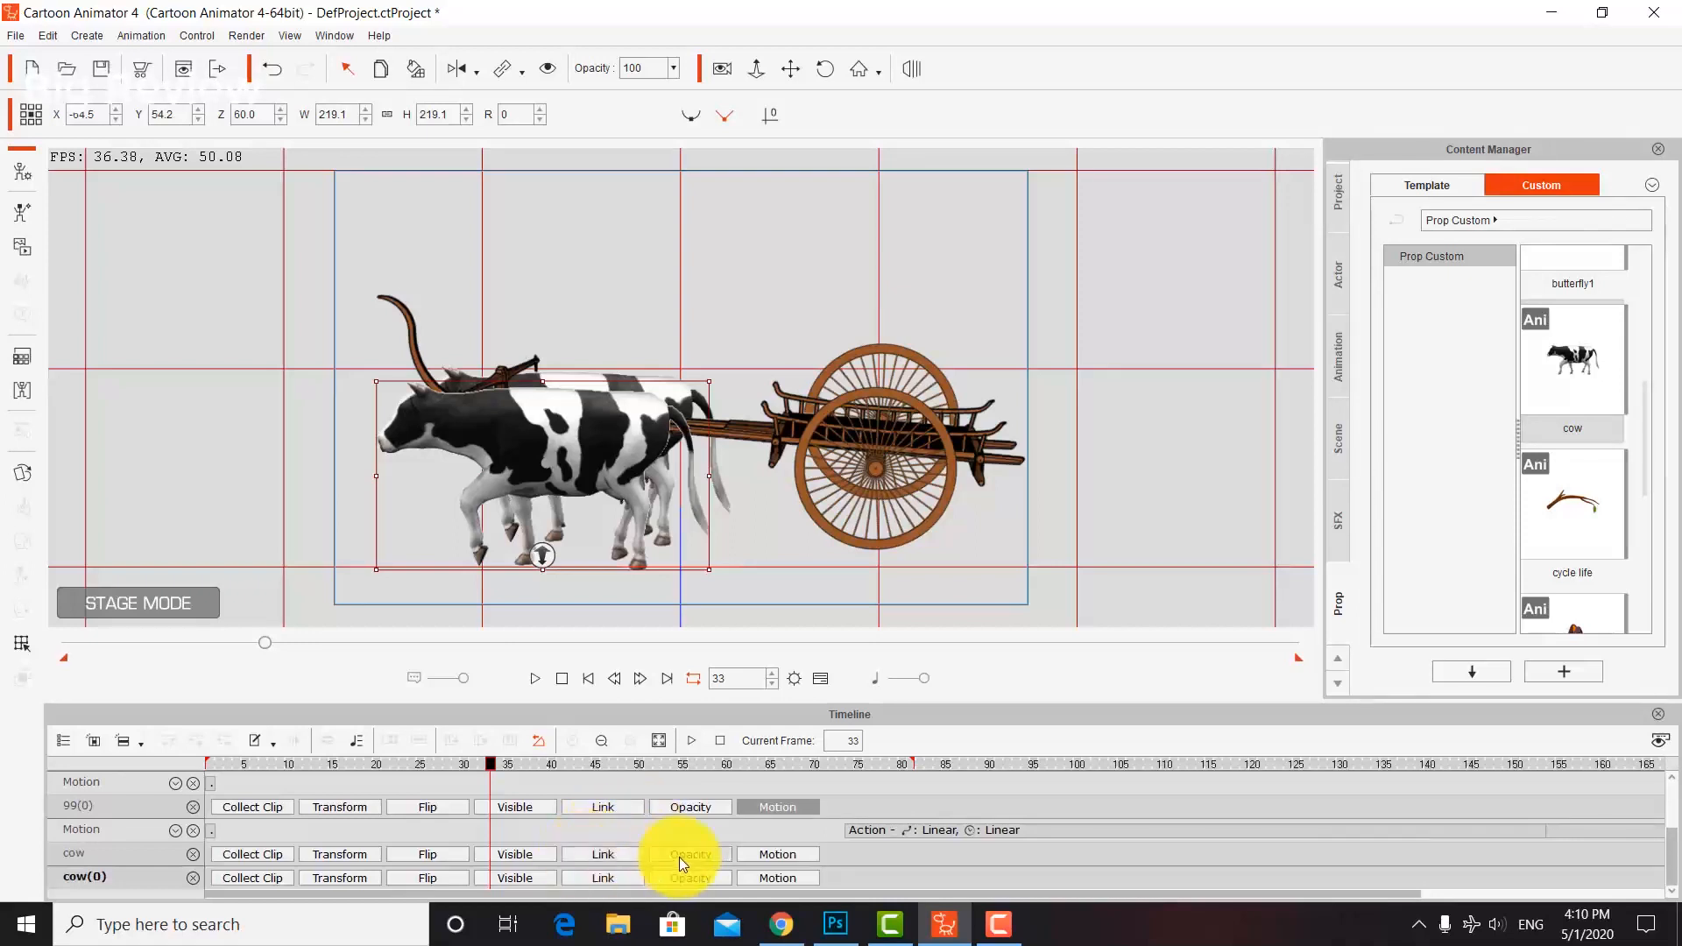
Show the Motion tracks of both cows and extend the front cow's Action clip so its walk cycle repeats along the timeline.
click(755, 850)
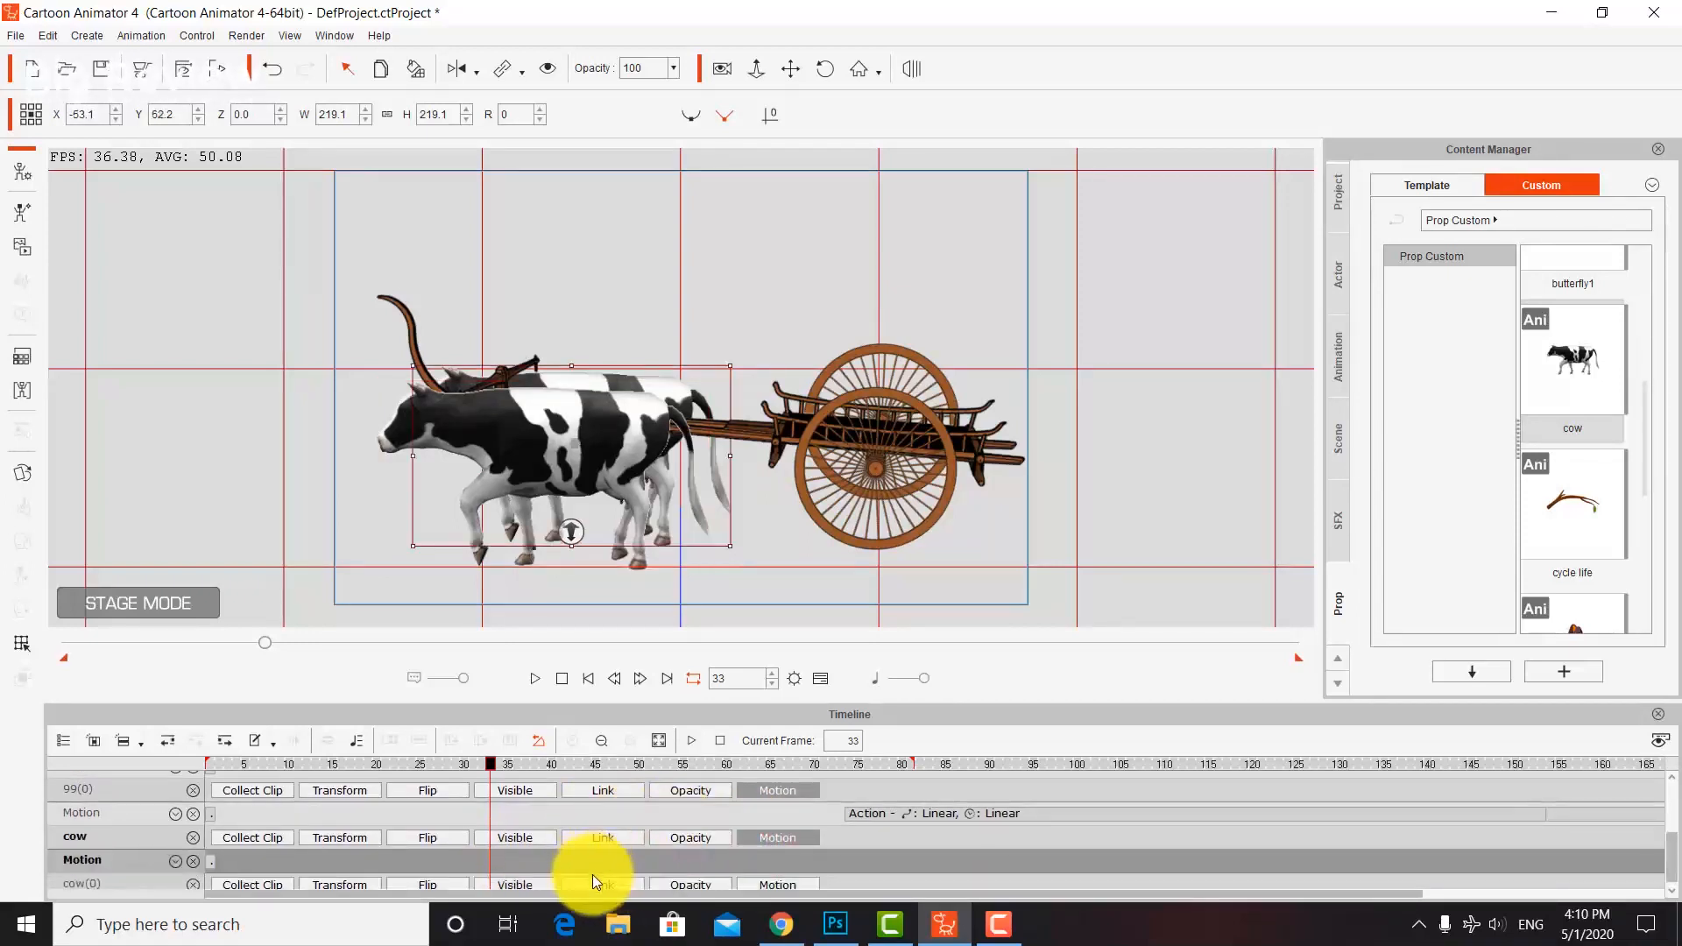
click(755, 875)
drag(495, 879, 1603, 882)
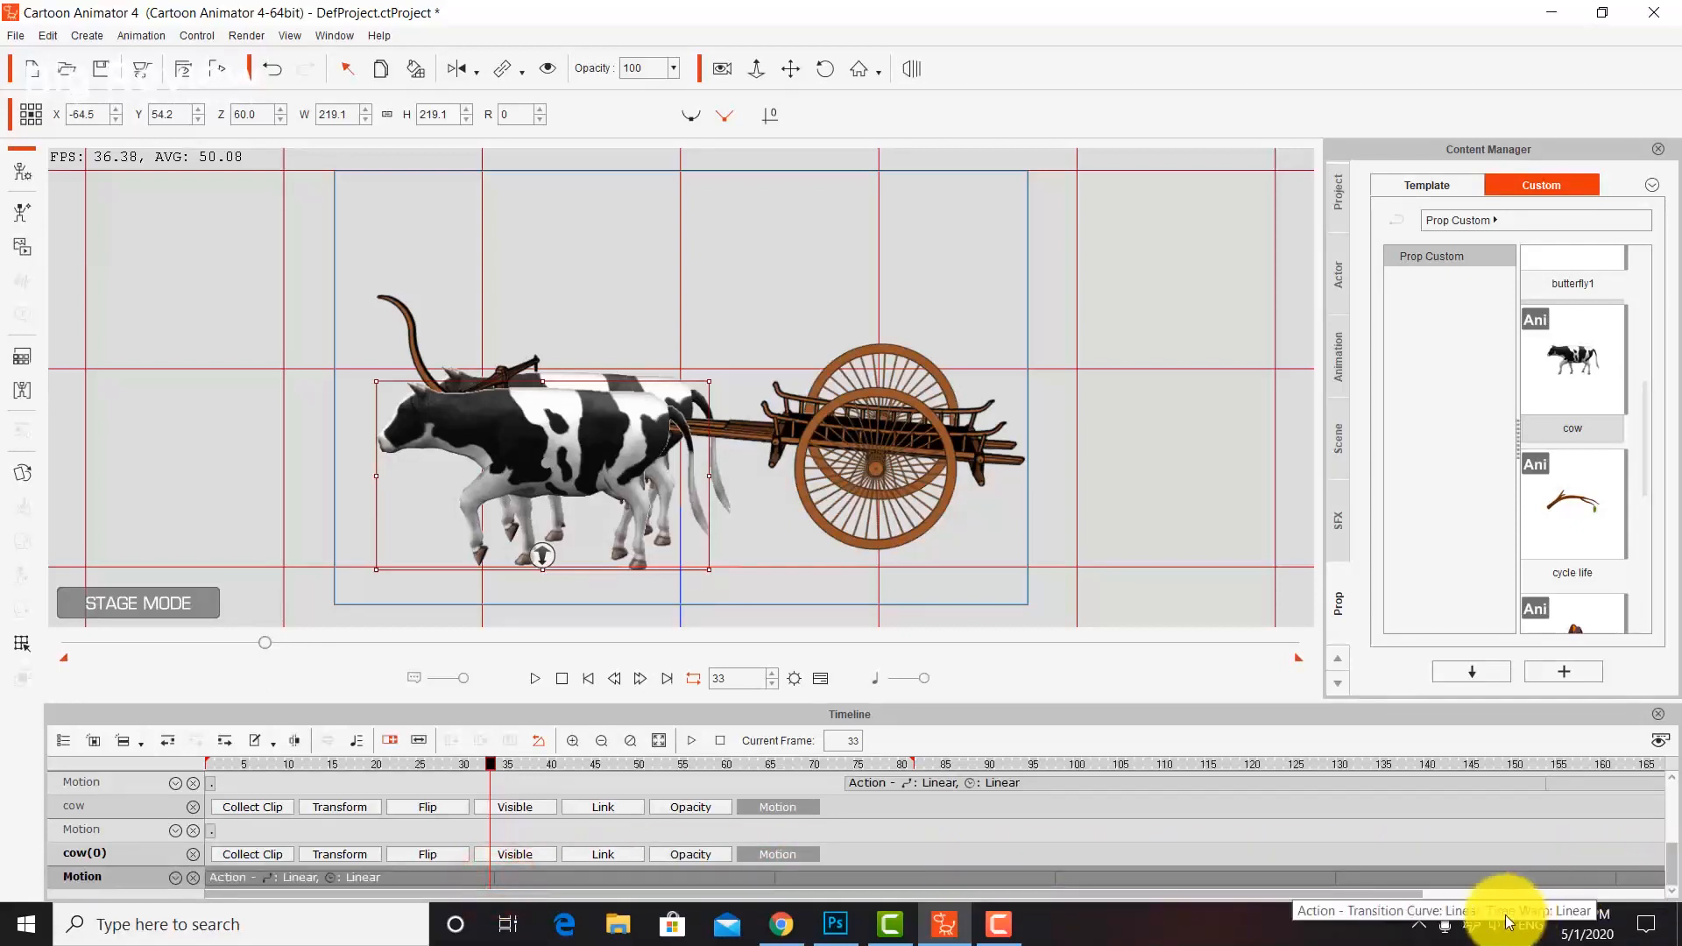
drag(1404, 894, 1645, 895)
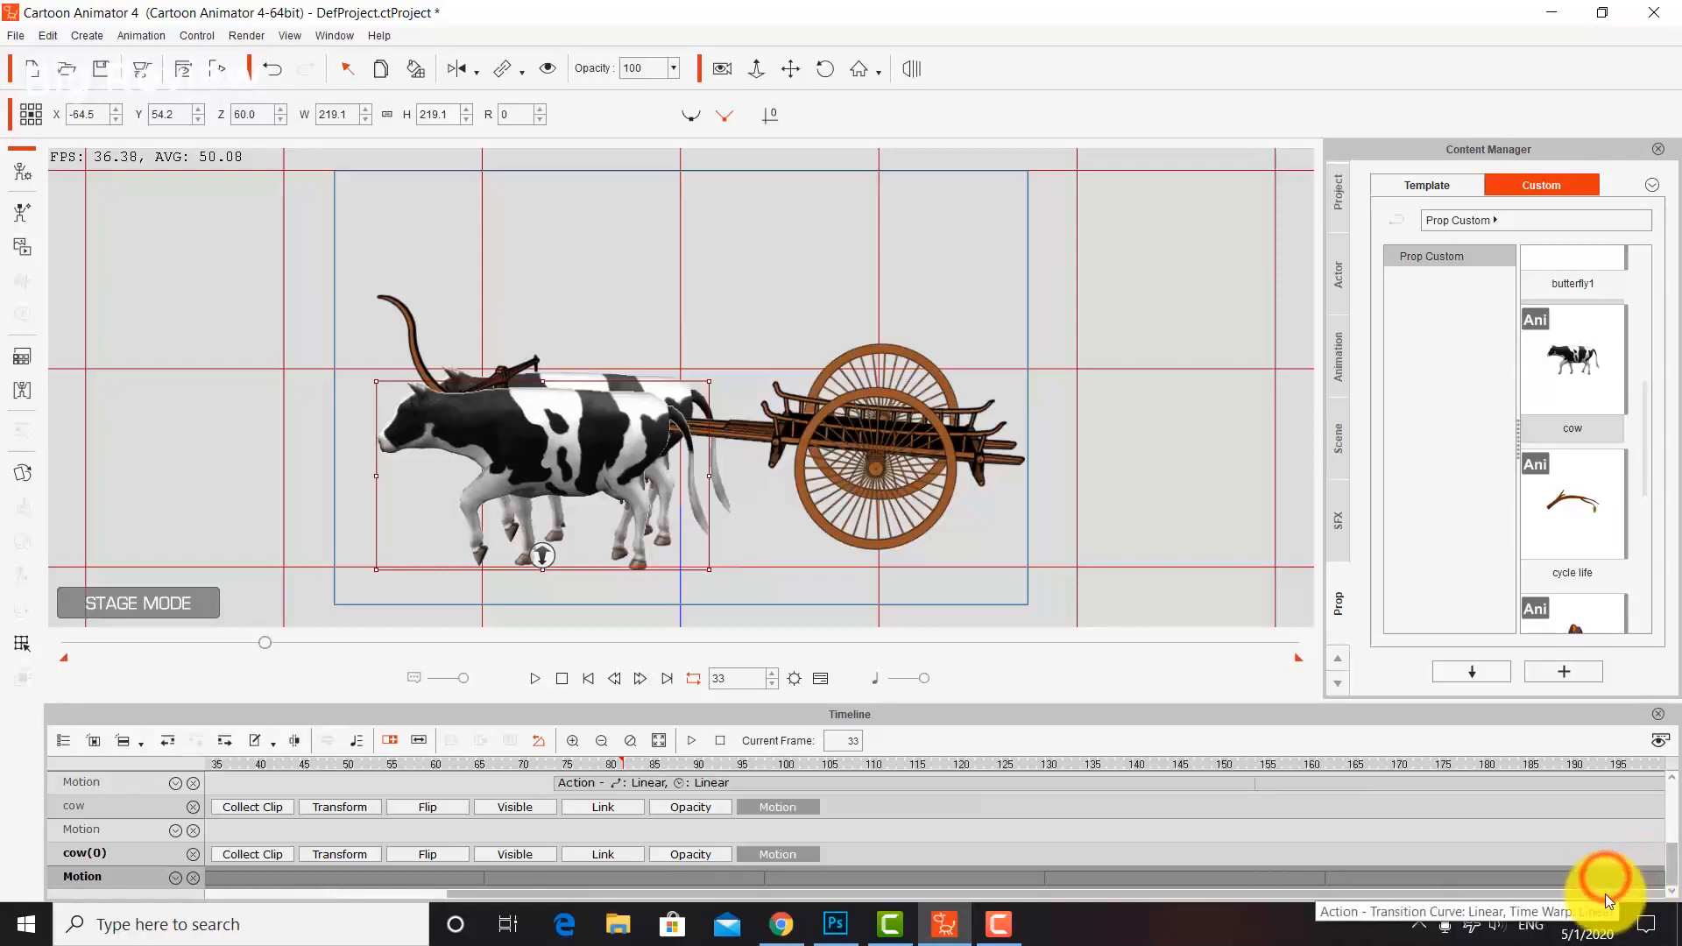
drag(1599, 894, 983, 913)
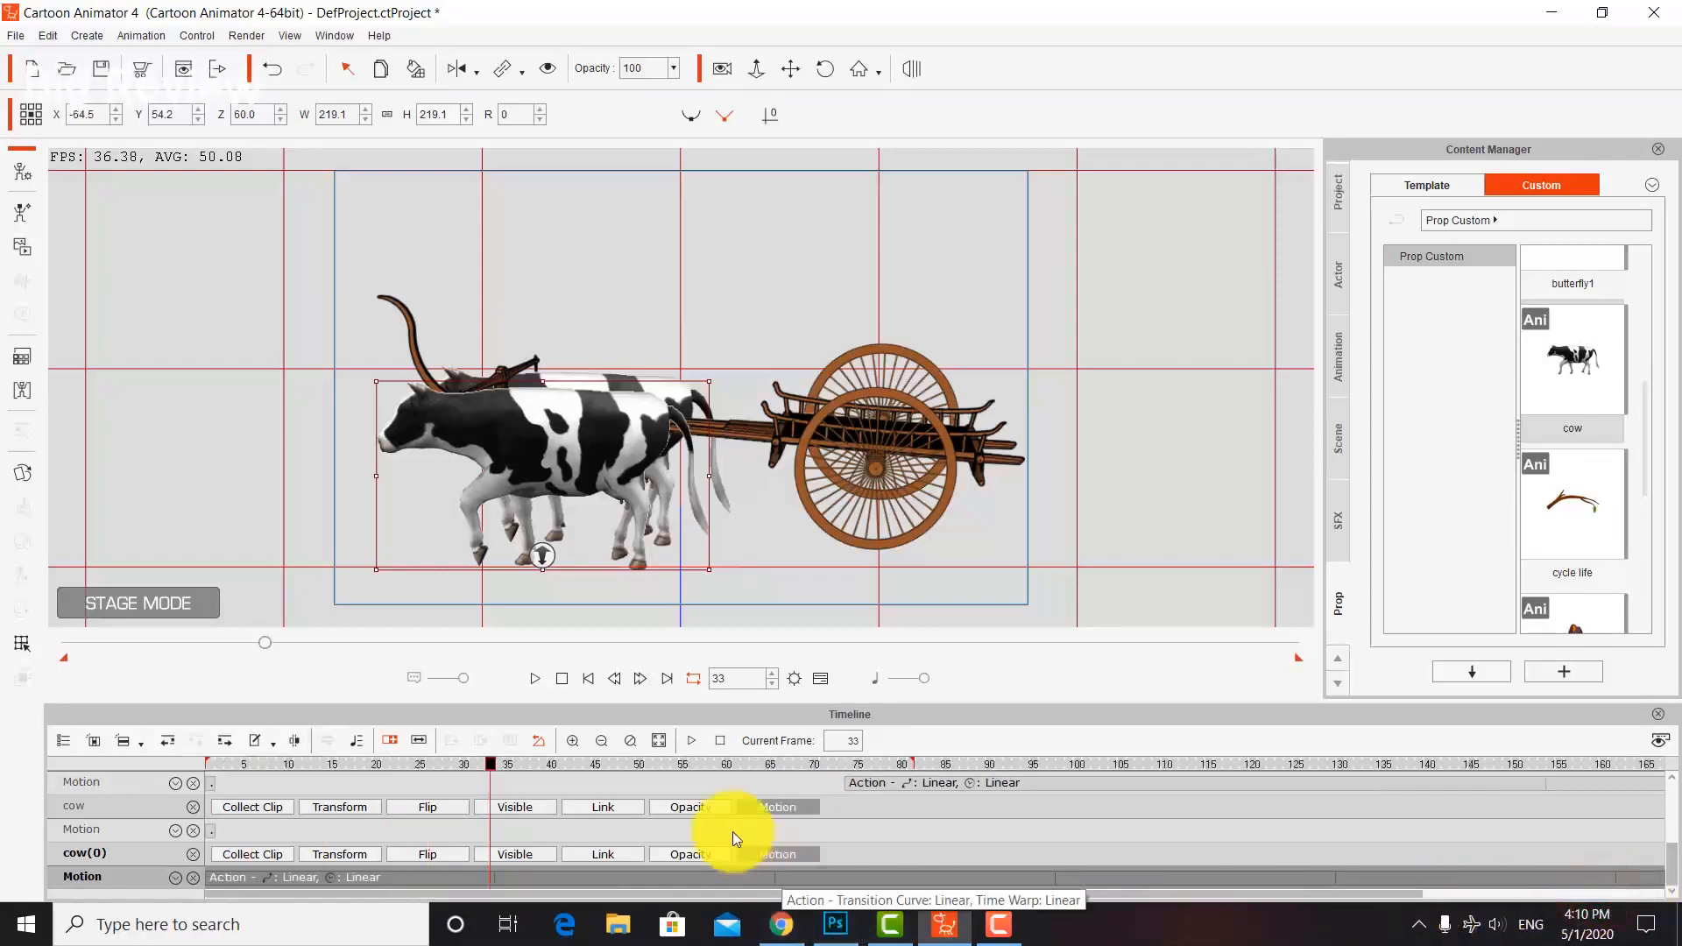
click(702, 312)
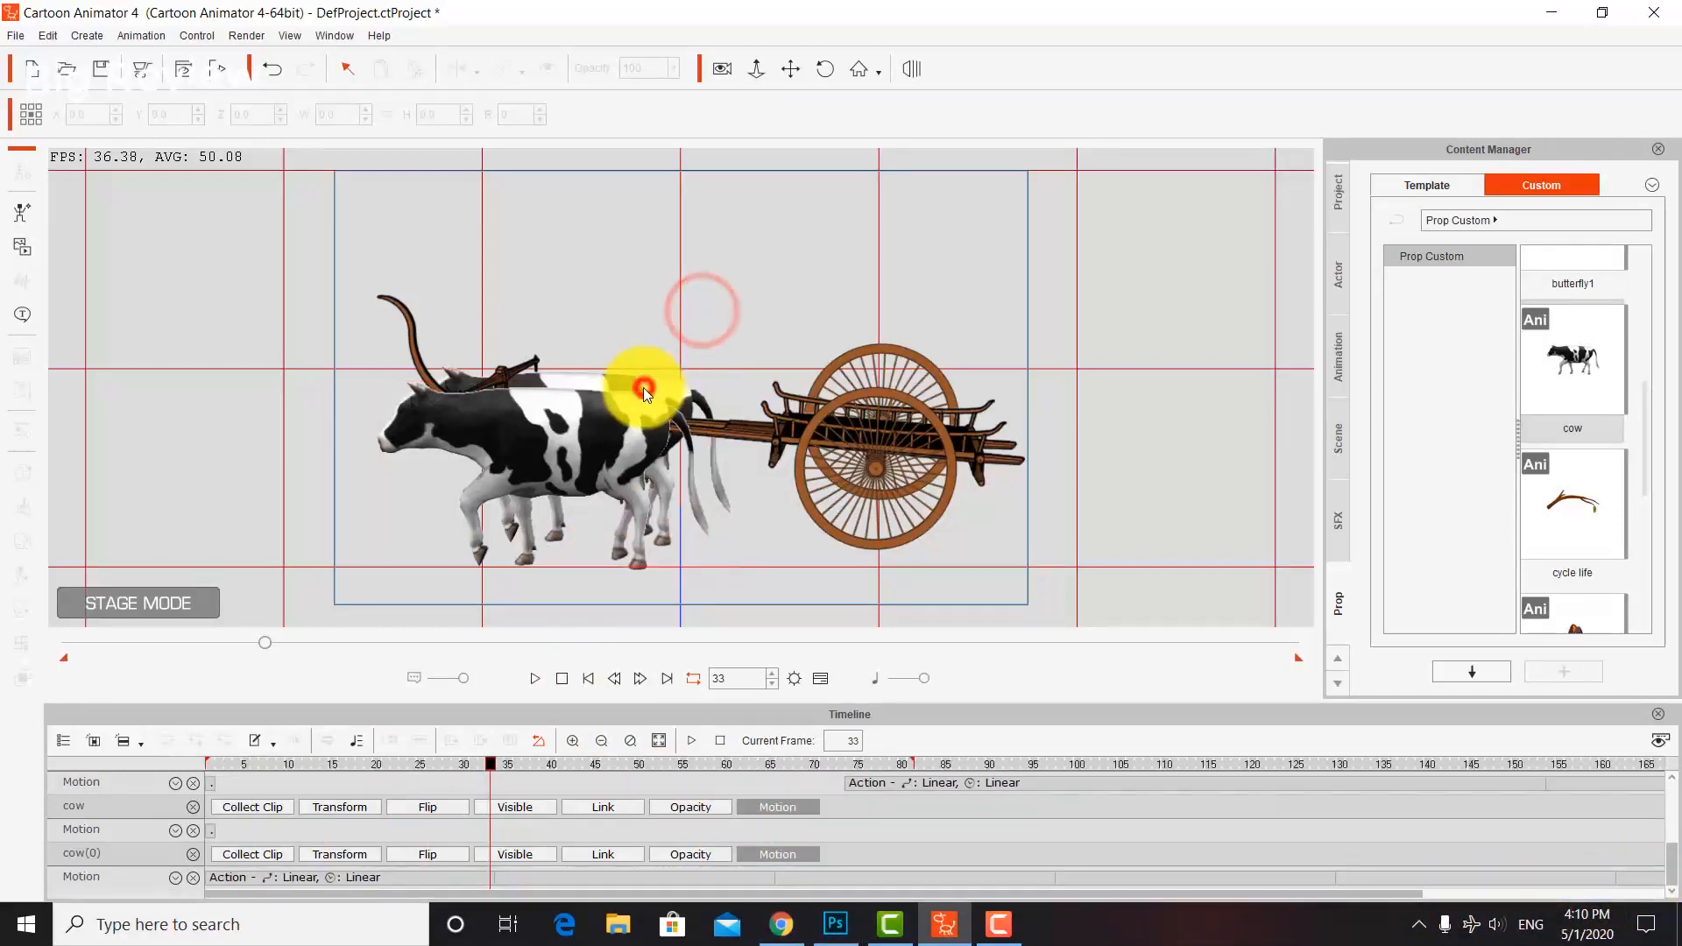
Apply the Action animation to the rear cow at frame 5 and extend its clip so the walk cycle repeats along the timeline.
click(93, 643)
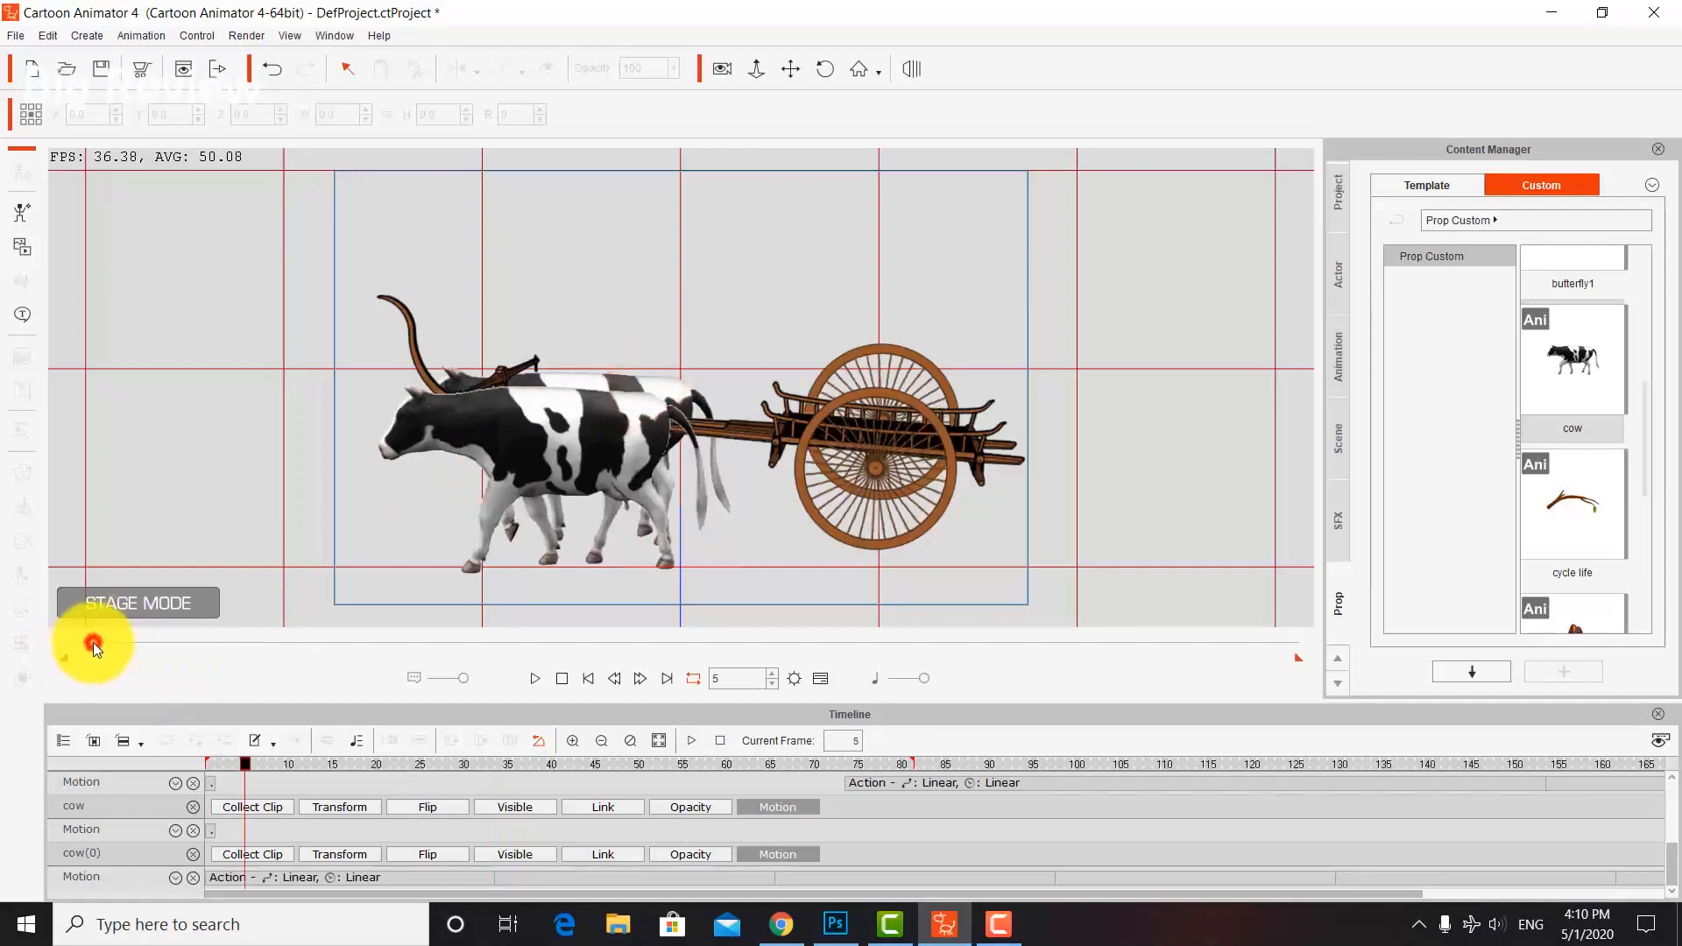
click(671, 391)
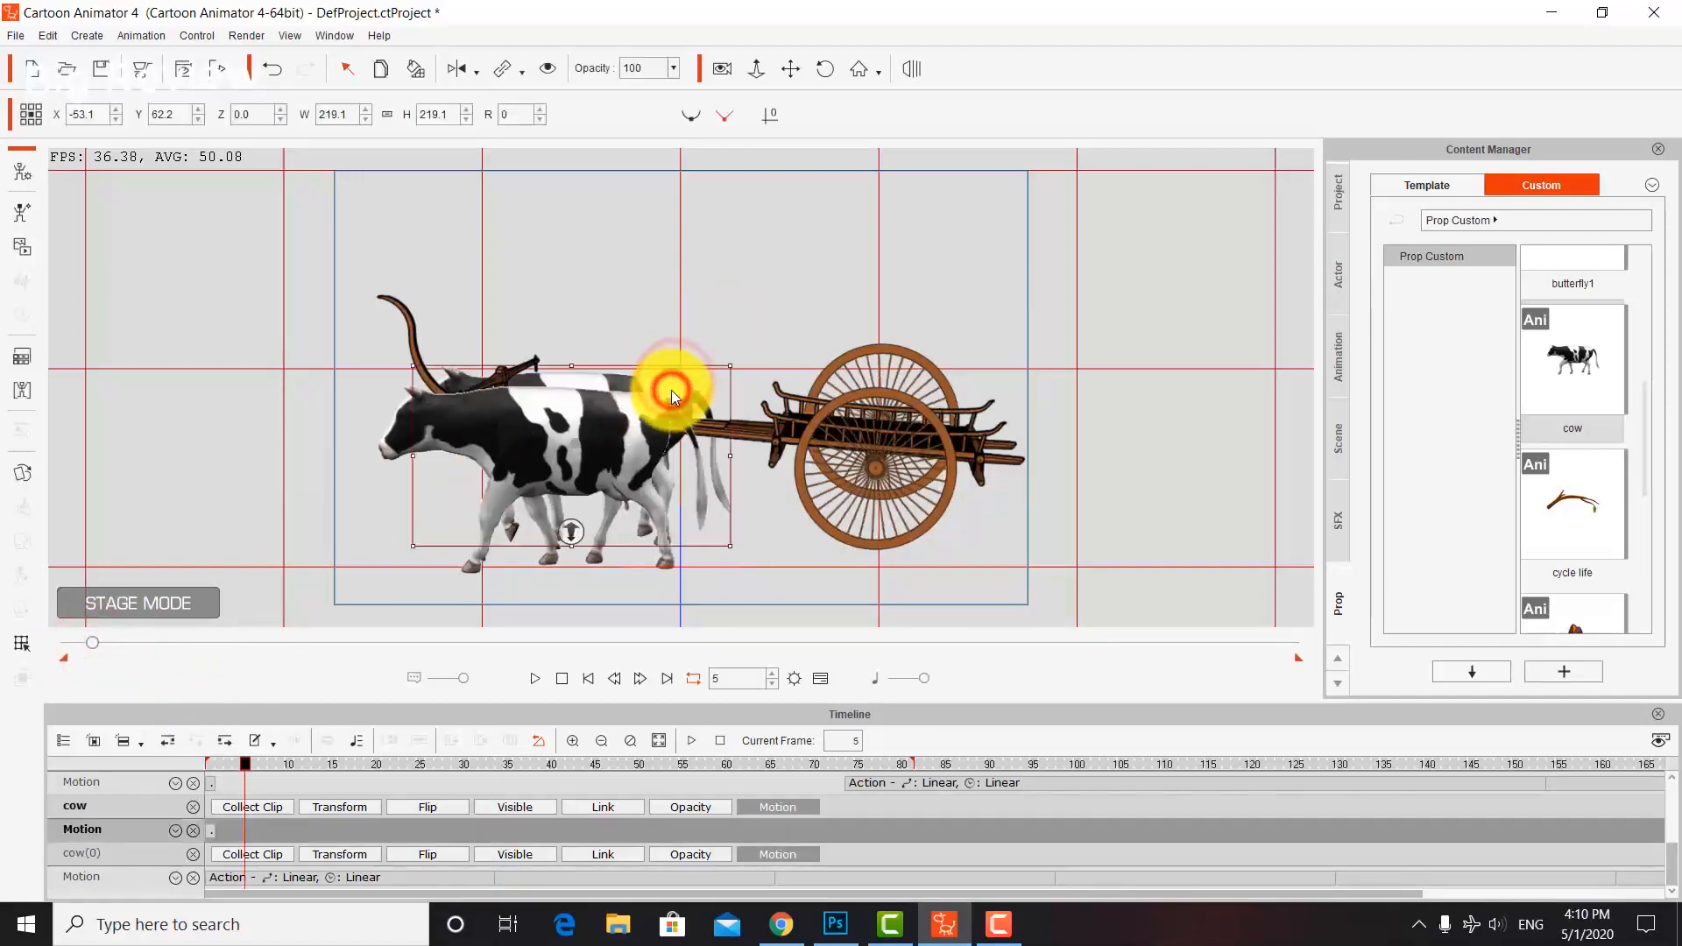
right_click(671, 391)
mouse_move(786, 407)
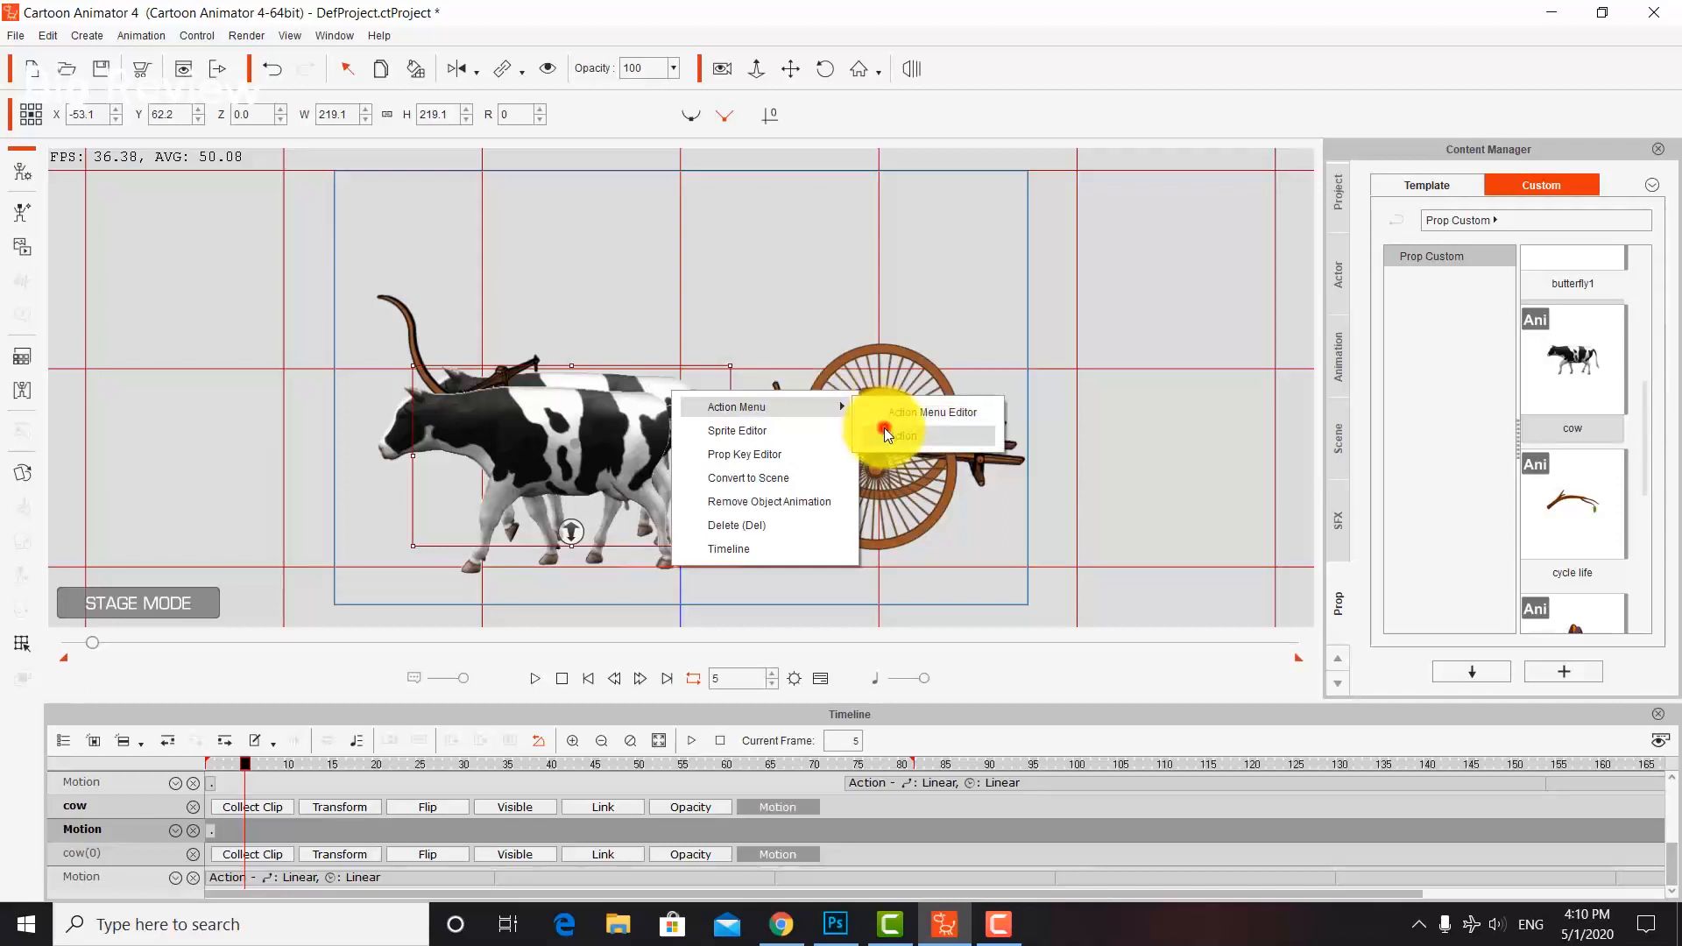
click(885, 429)
drag(527, 827, 1652, 818)
drag(1412, 893, 1607, 874)
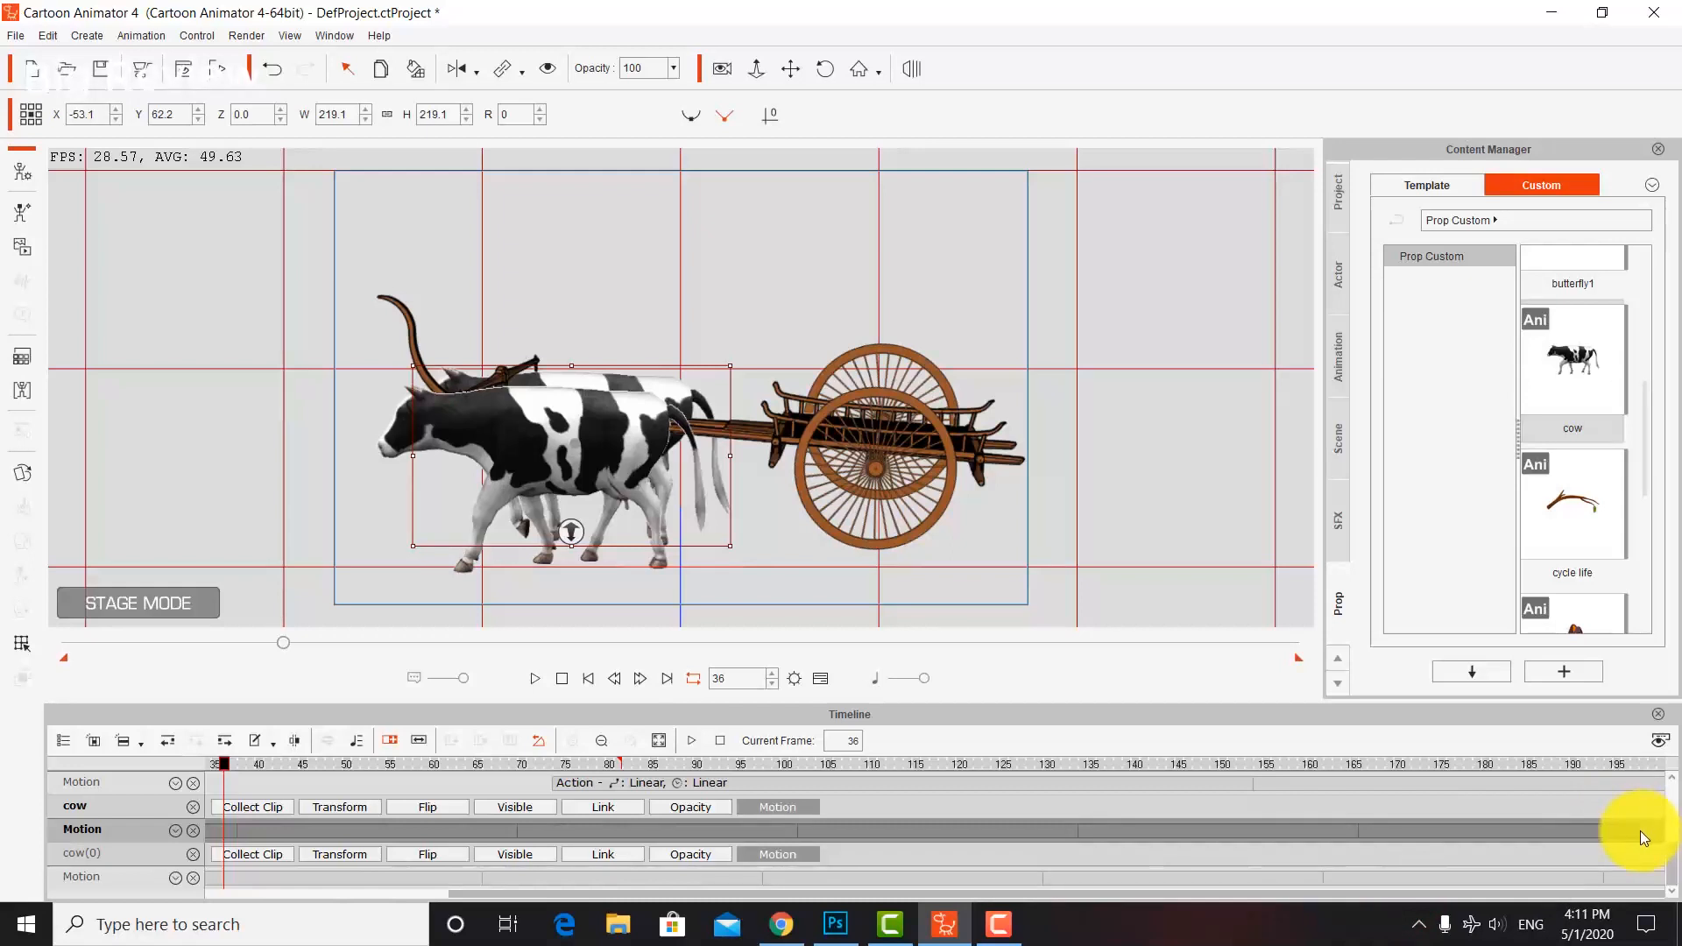
Play back the scene to check both walking cows together with the cart, then stop playback.
key(space)
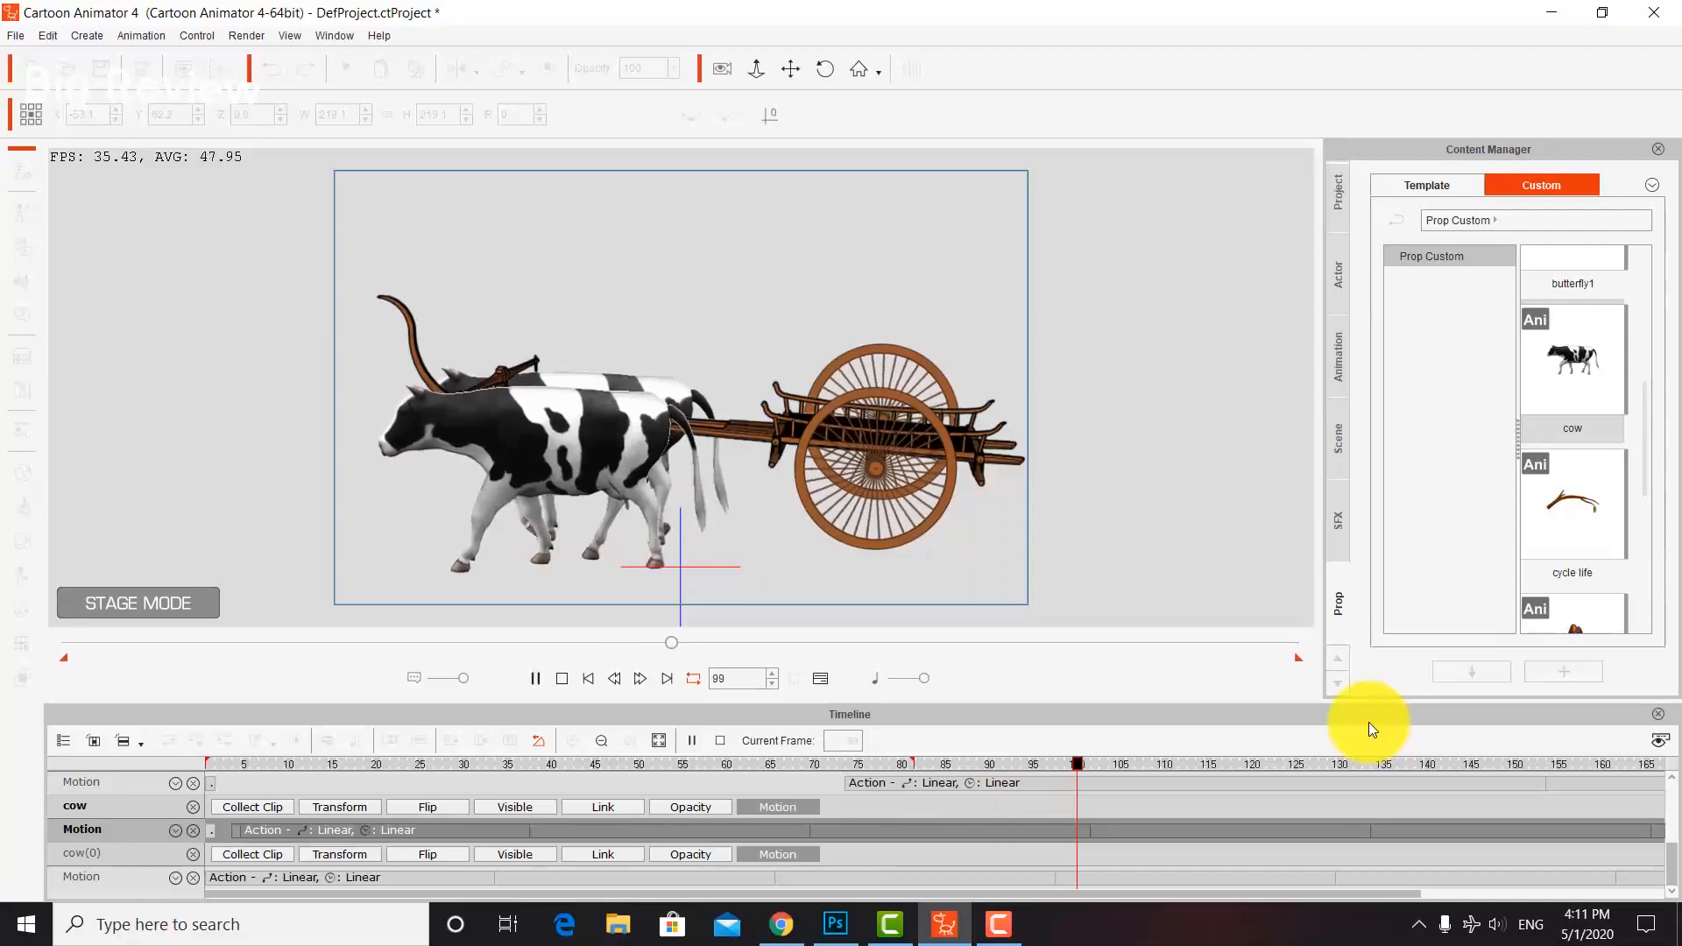
key(space)
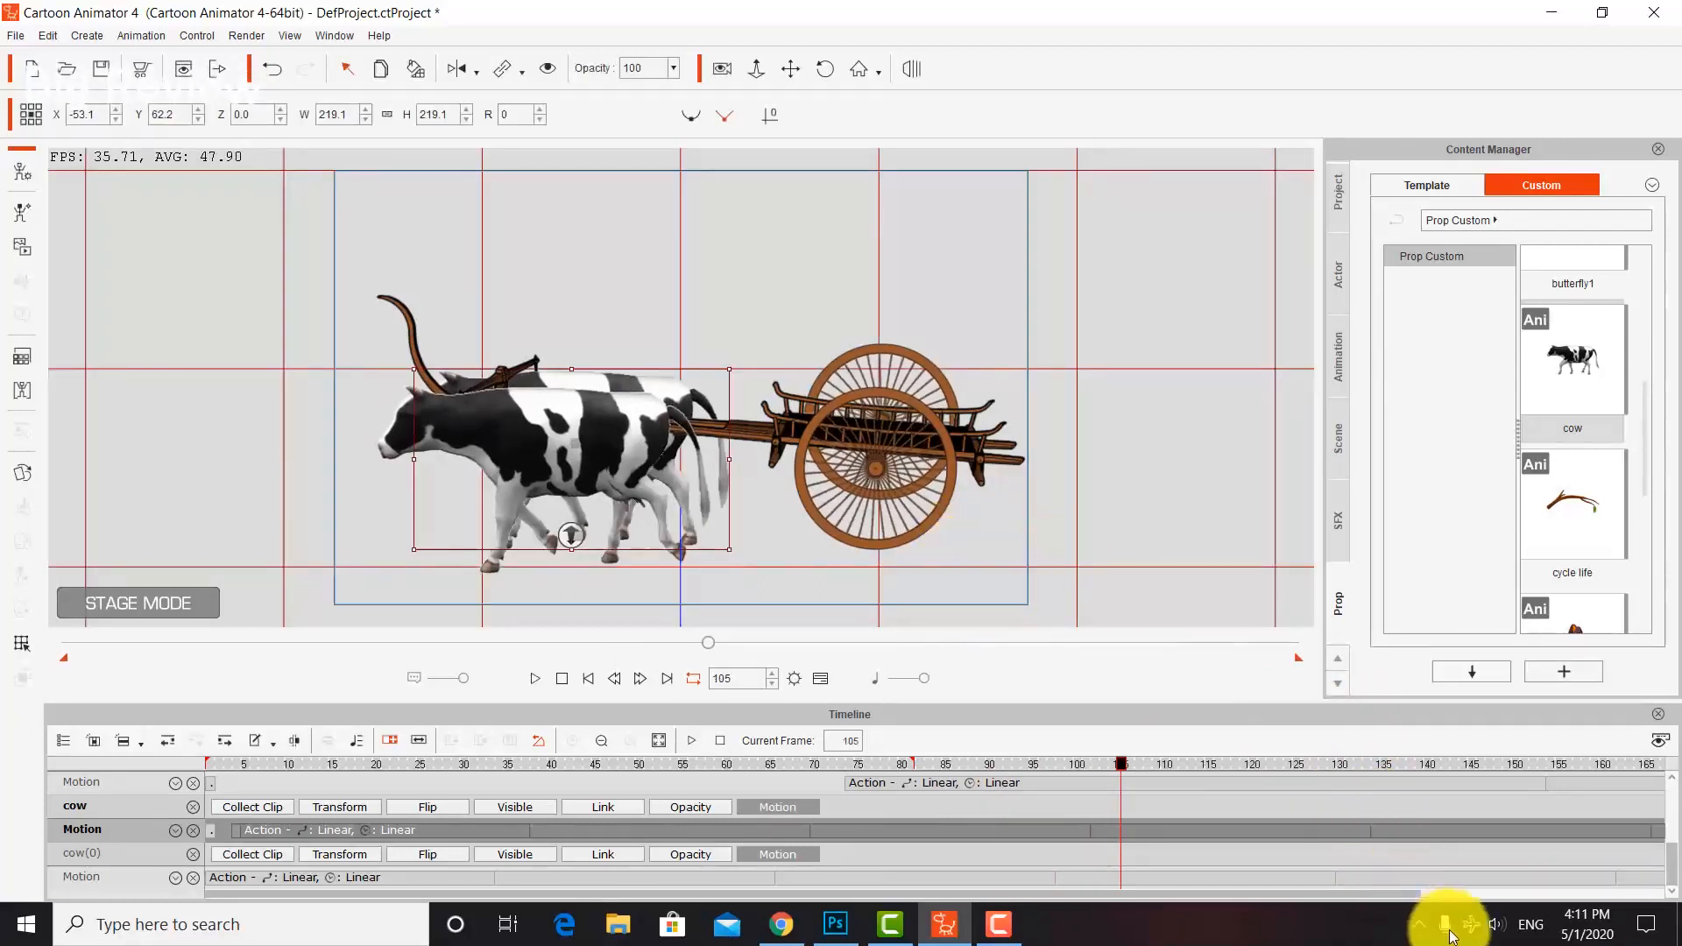
click(1019, 928)
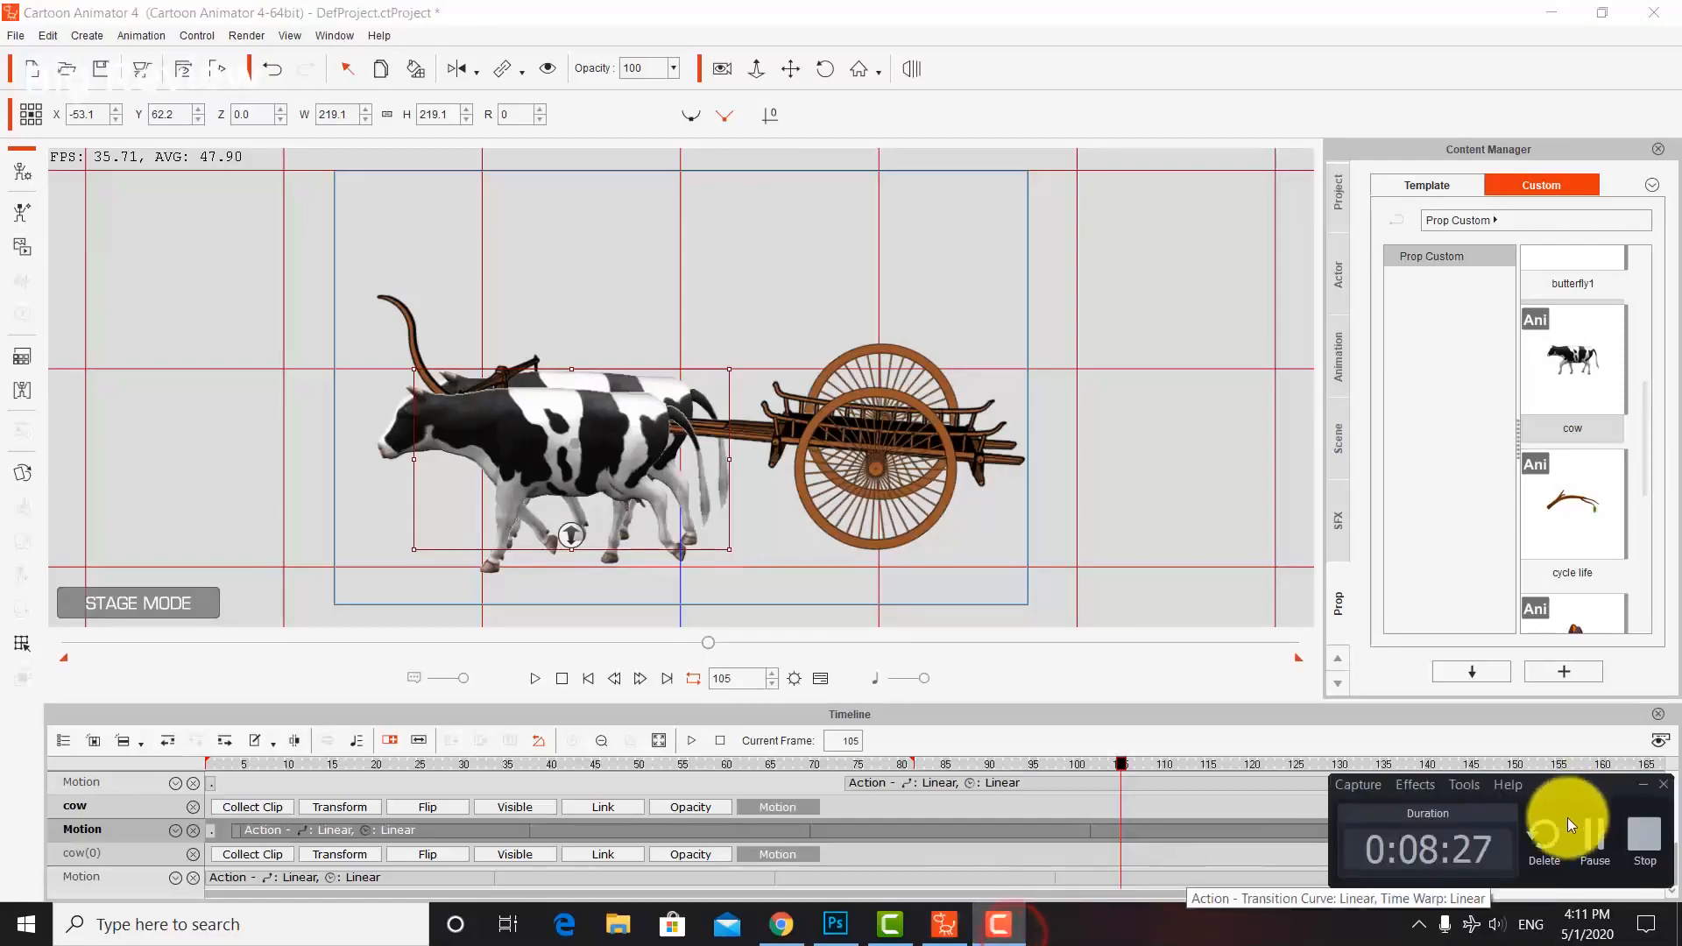
click(1594, 837)
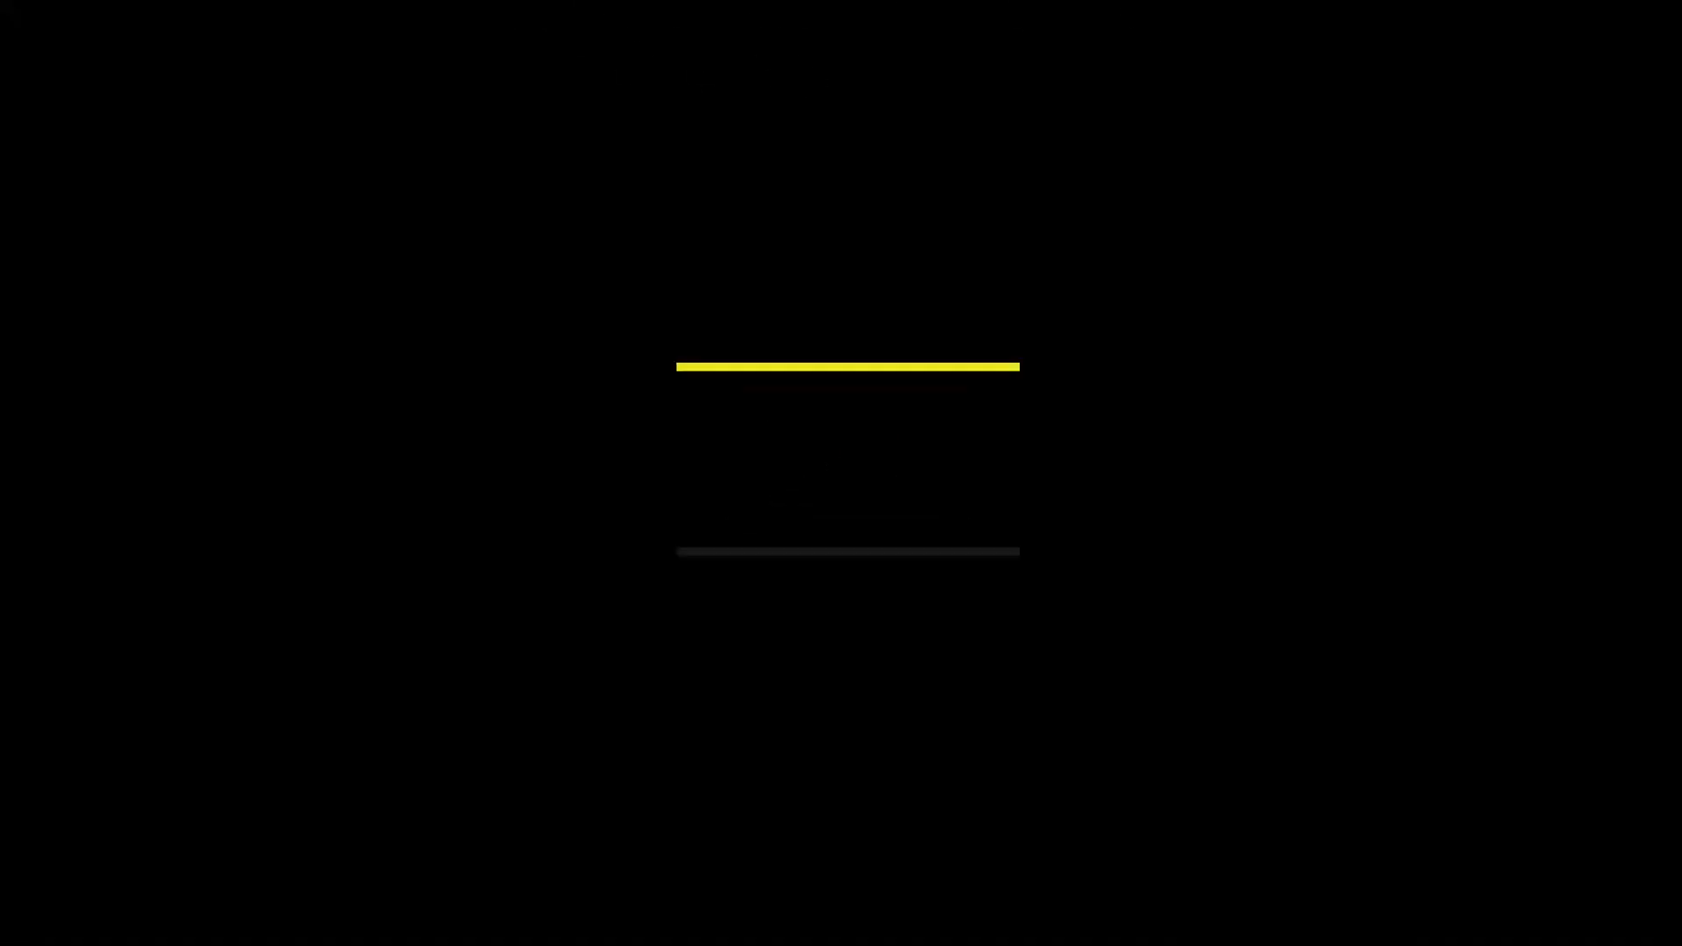